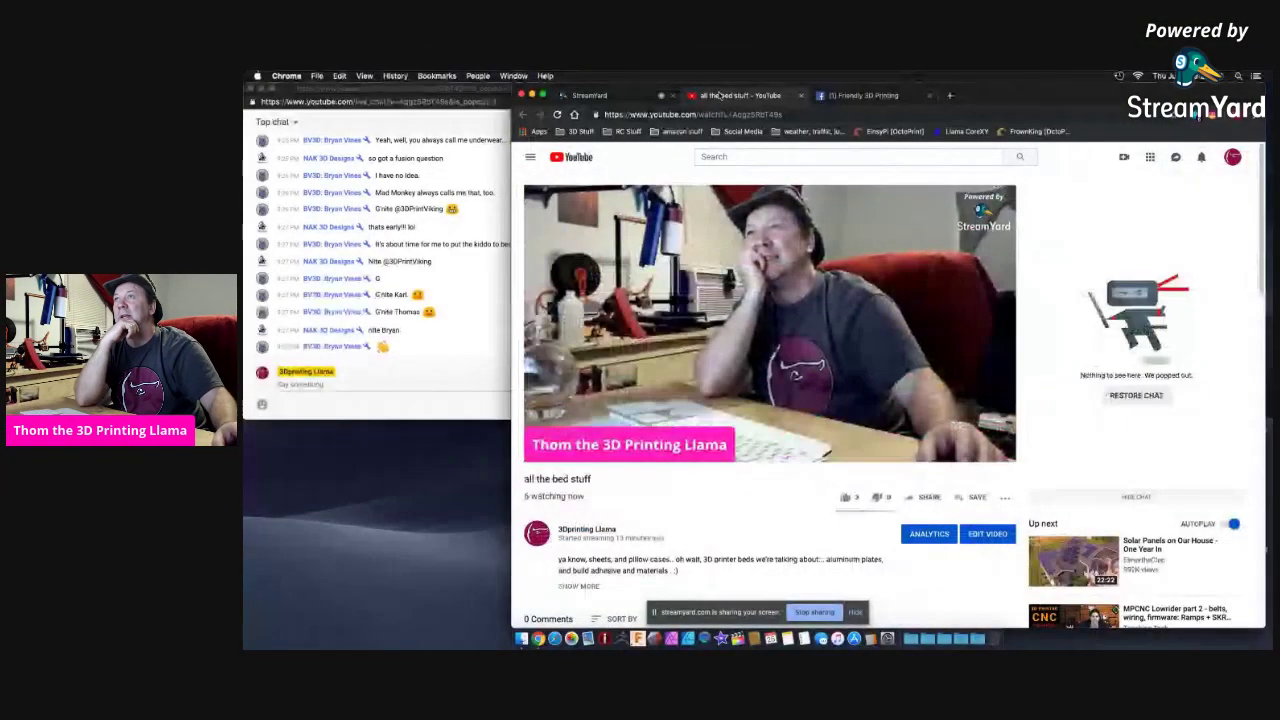
Search Google for 'BVD' in place of the Friendly 3D Printing group page.
left_click(833, 97)
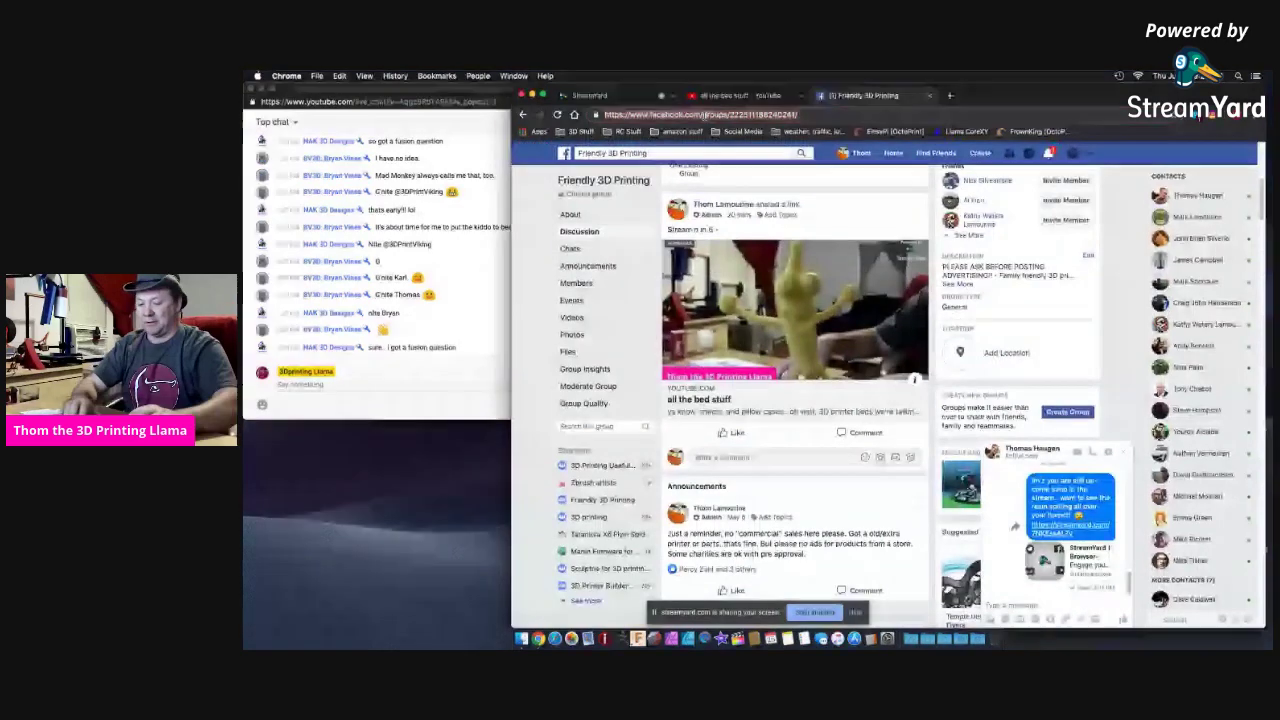
type("BVD")
key("Return")
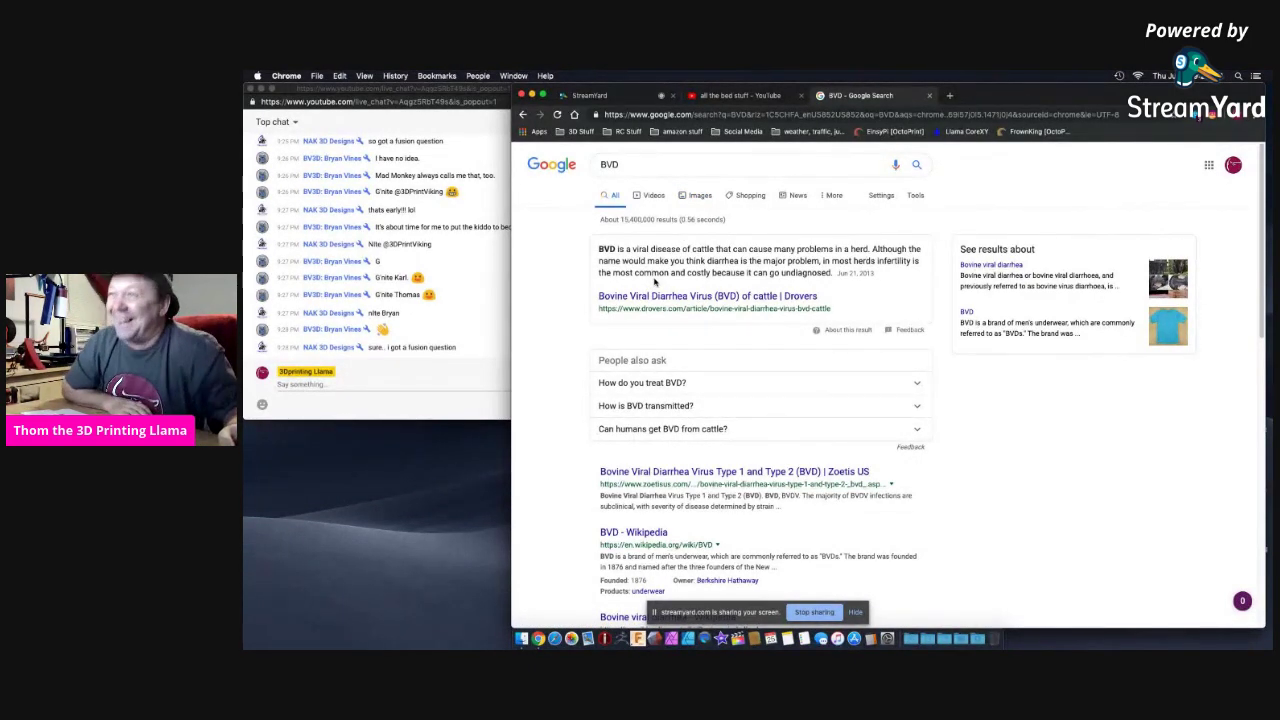
Refine the Google search to 'BVD underwear'.
scroll(655, 283, "down", 3)
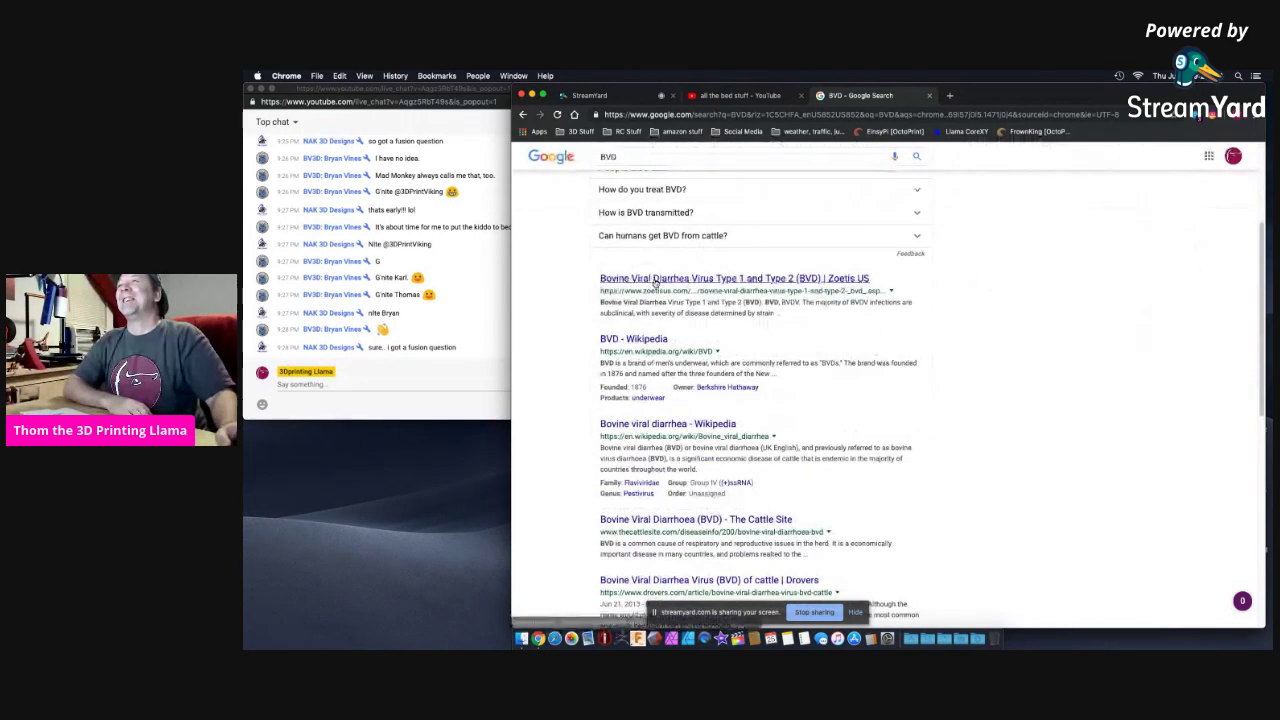
scroll(655, 283, "down", 3)
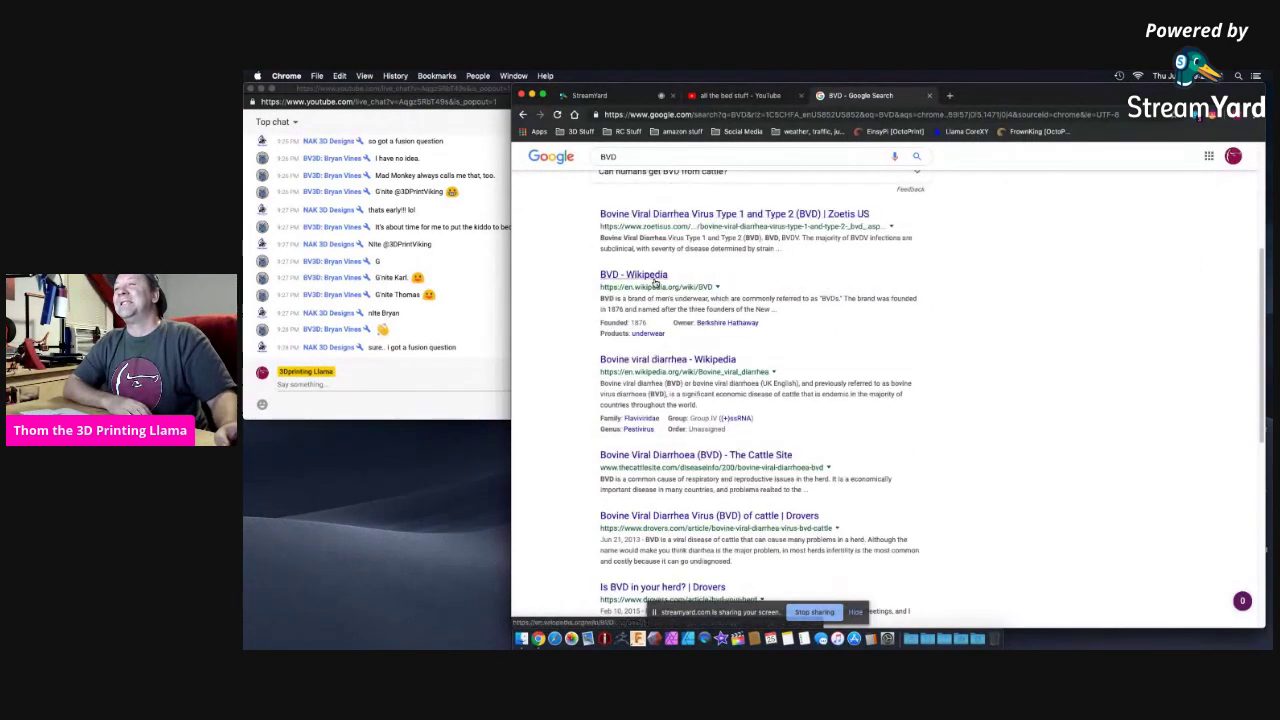
scroll(655, 280, "down", 2)
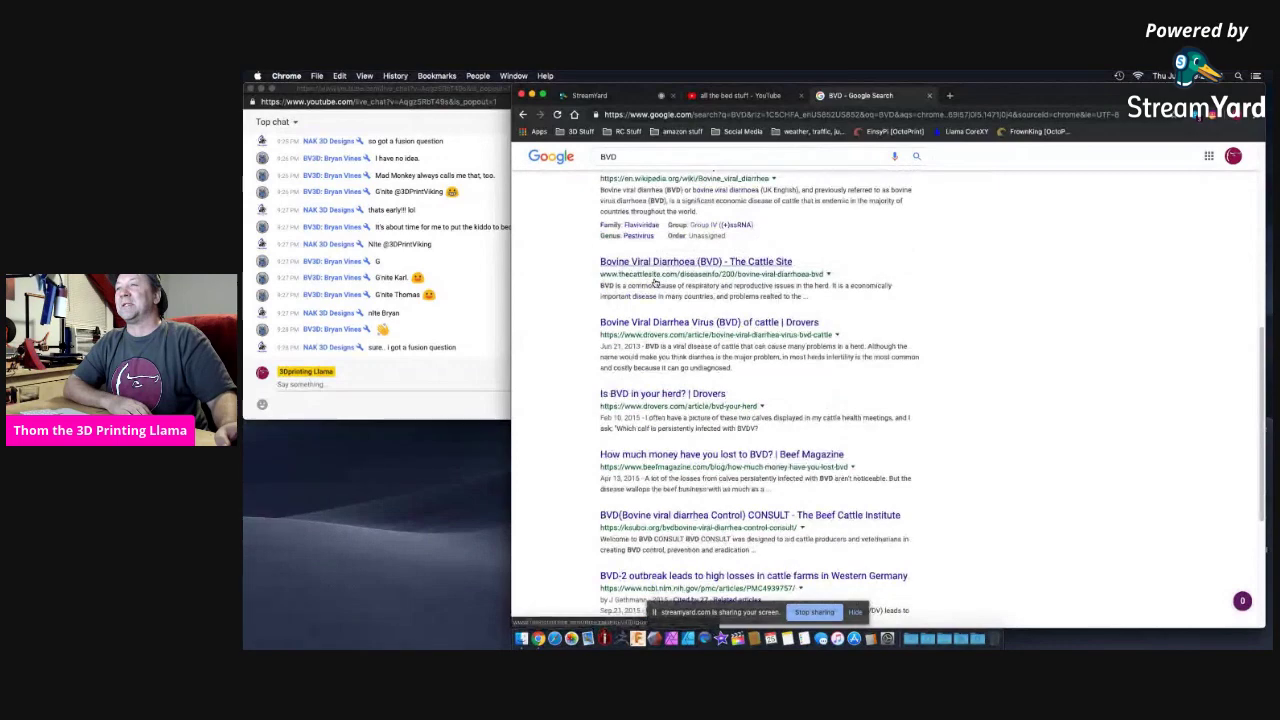
scroll(655, 278, "up", 4)
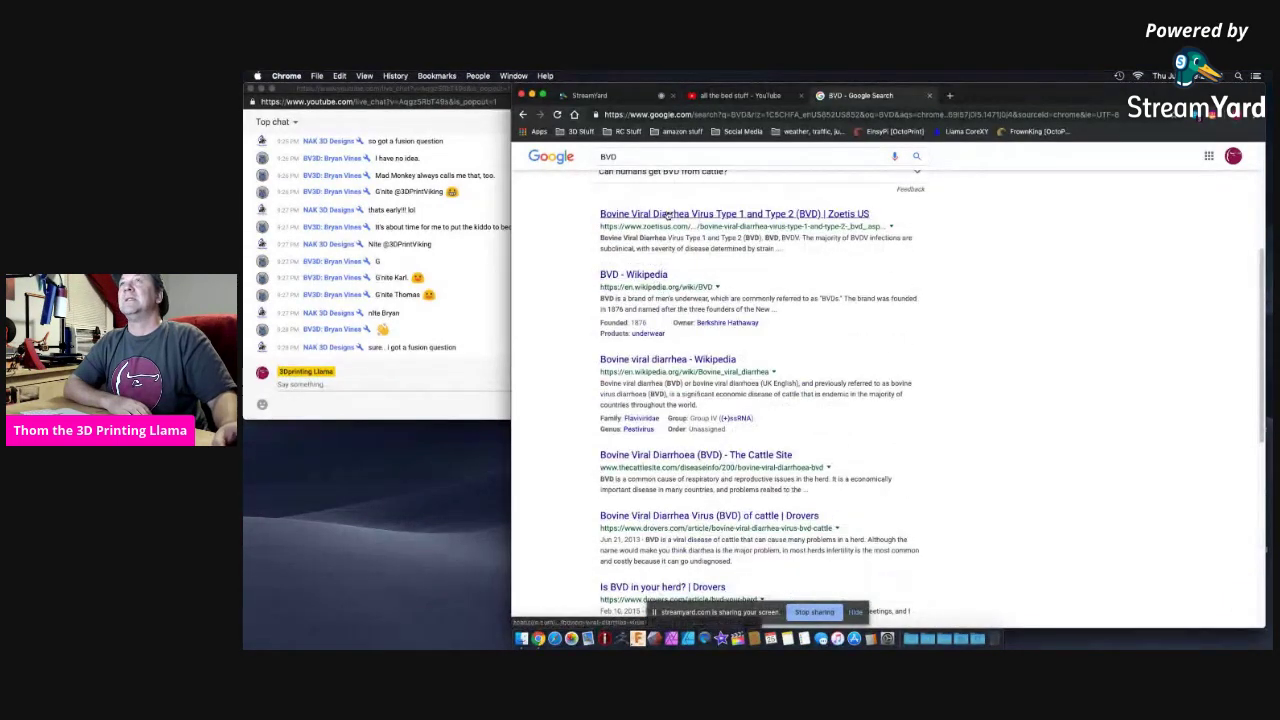
left_click(636, 157)
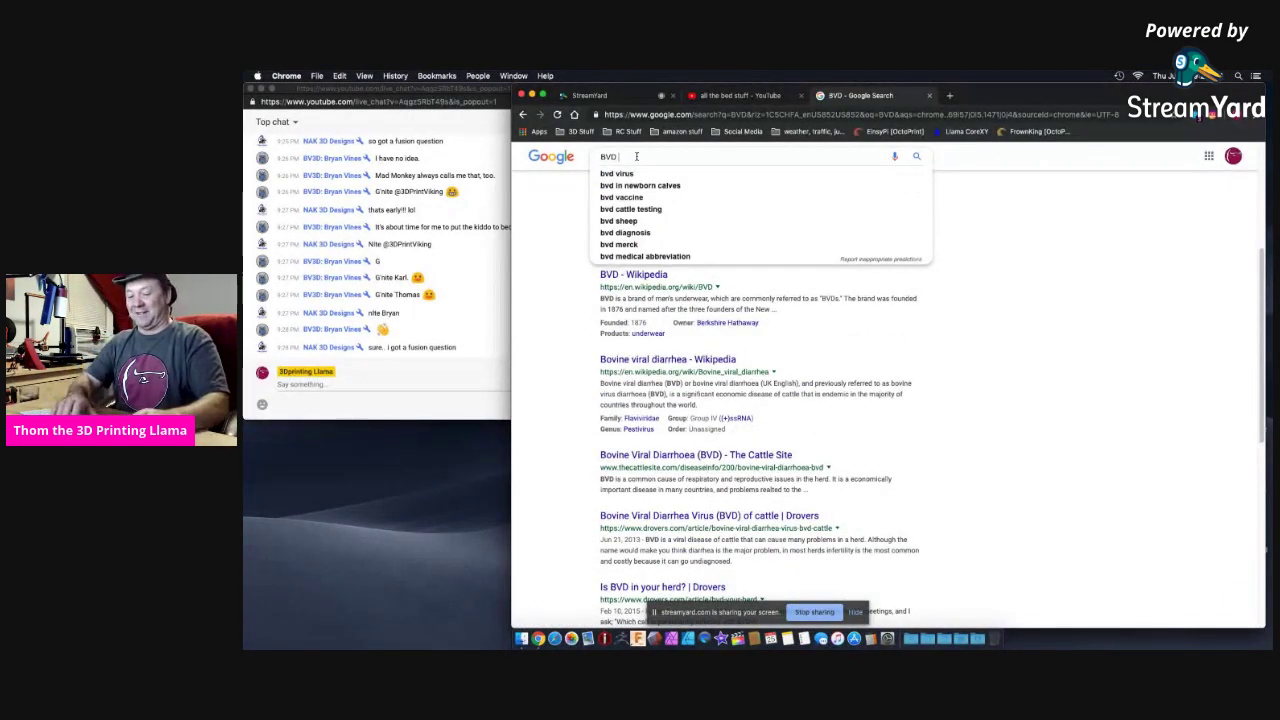
type("underwear")
key("Return")
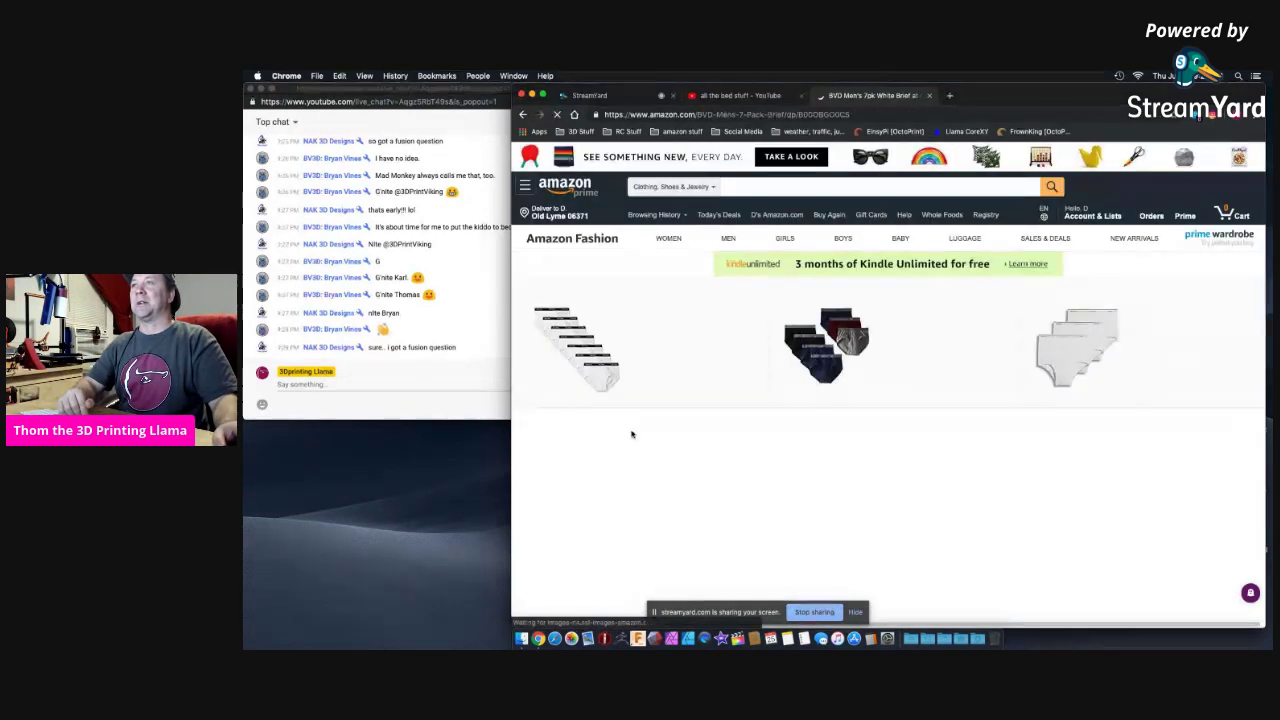
Look over the BVD Men's 7pk White Brief listing on Amazon, then close that page.
scroll(690, 454, "down", 3)
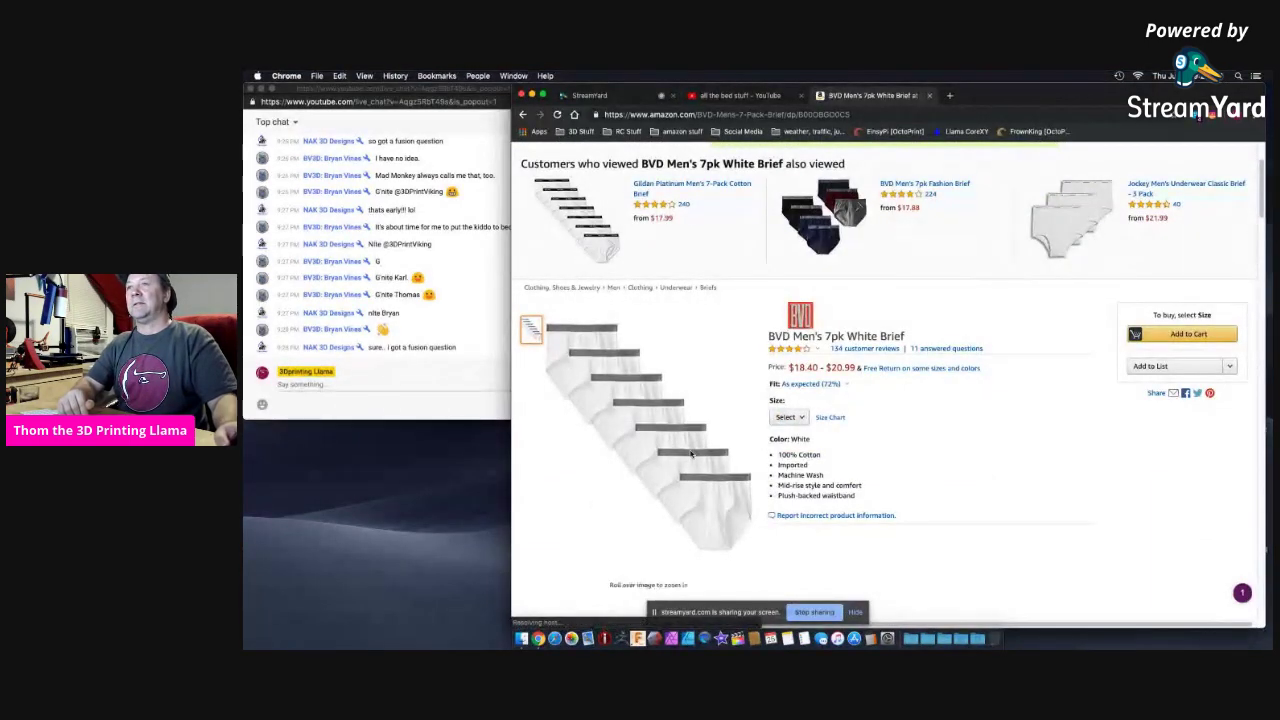
scroll(690, 454, "down", 4)
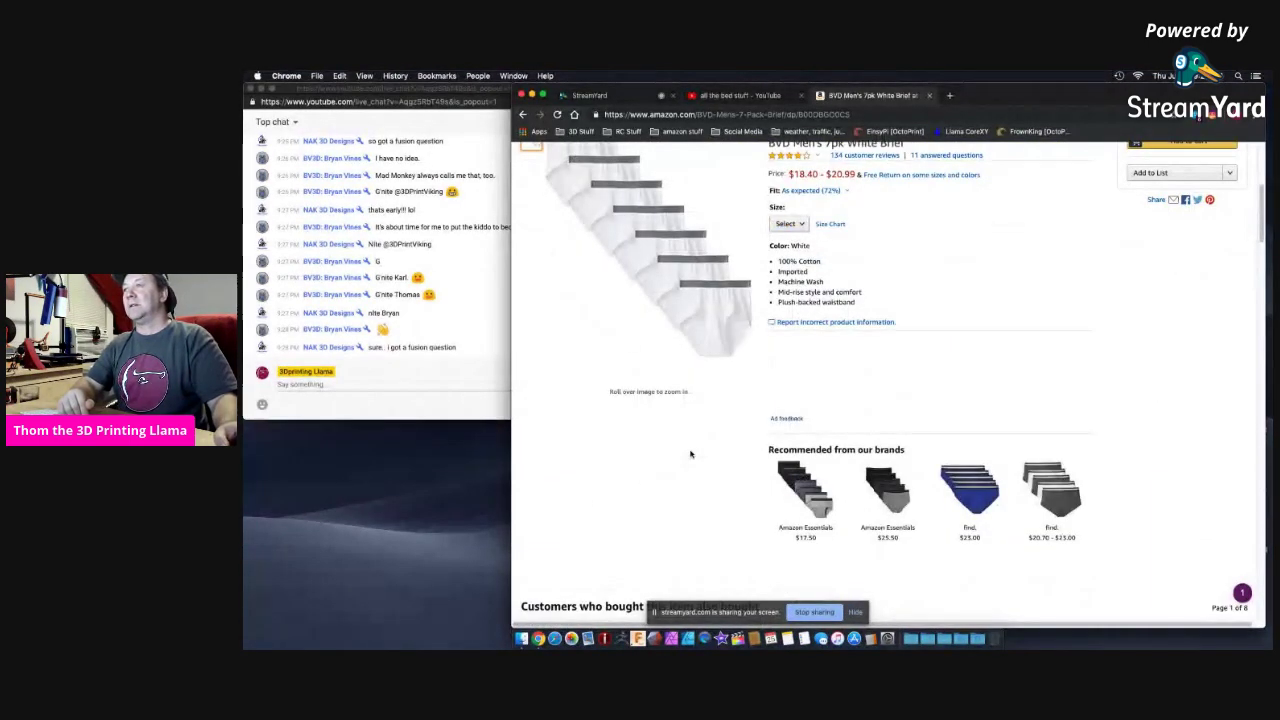
scroll(690, 454, "up", 4)
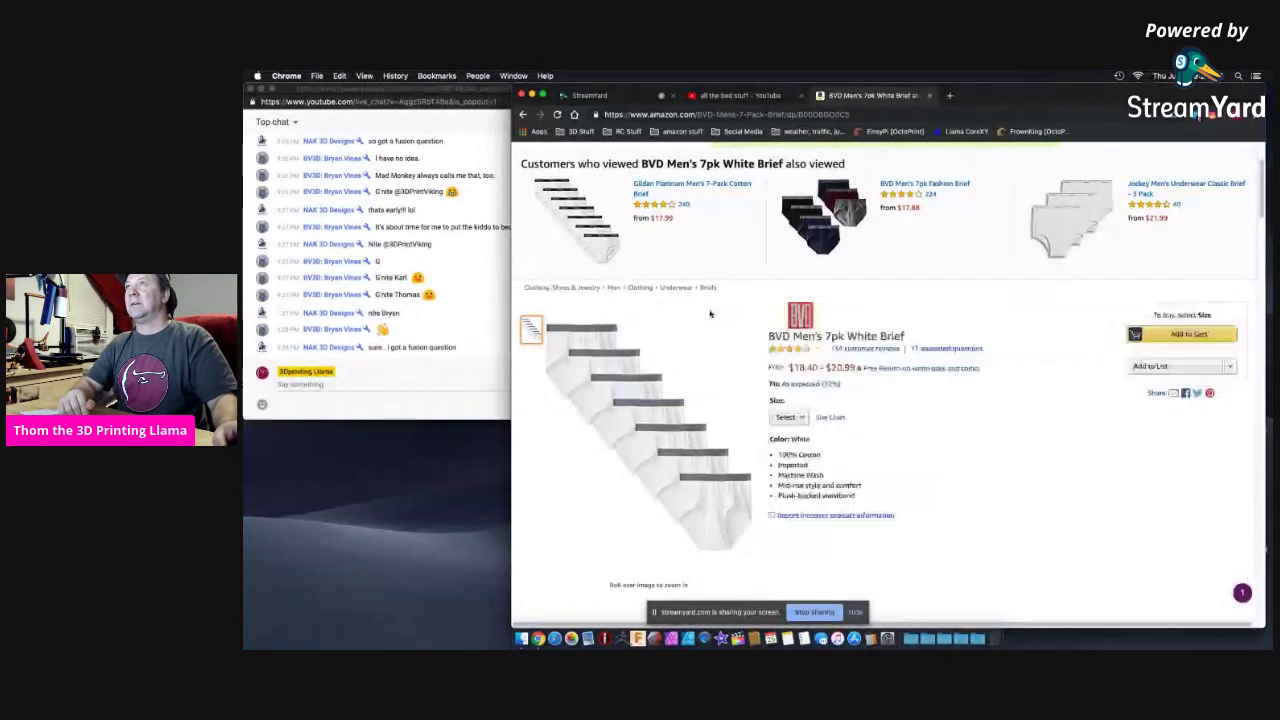
left_click(930, 95)
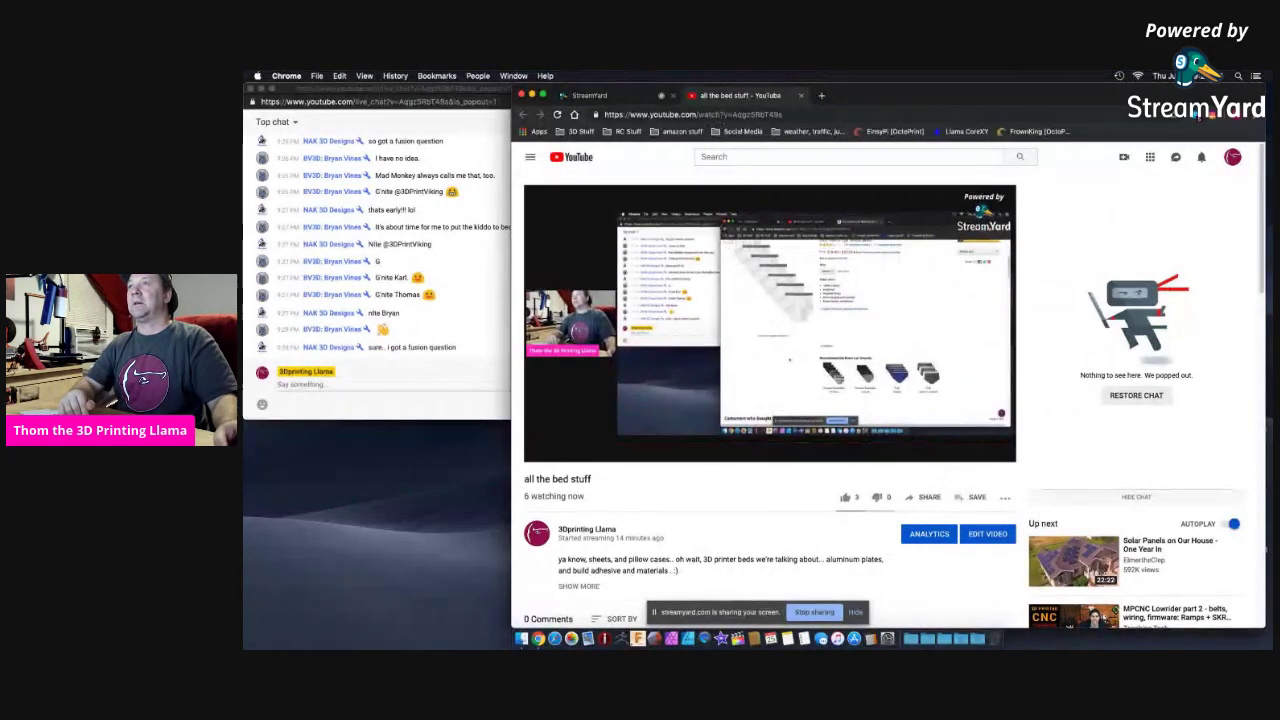
Return to the StreamYard studio and stop sharing the browser screen.
left_click(600, 95)
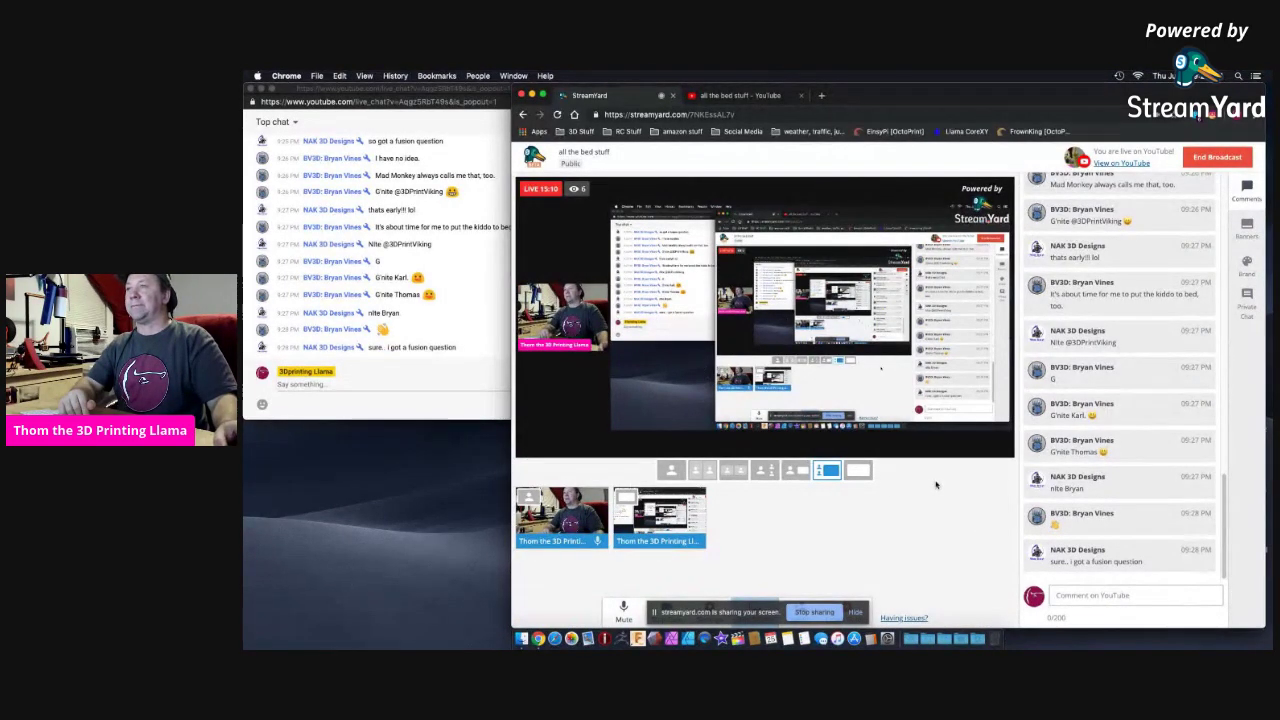
left_click(815, 612)
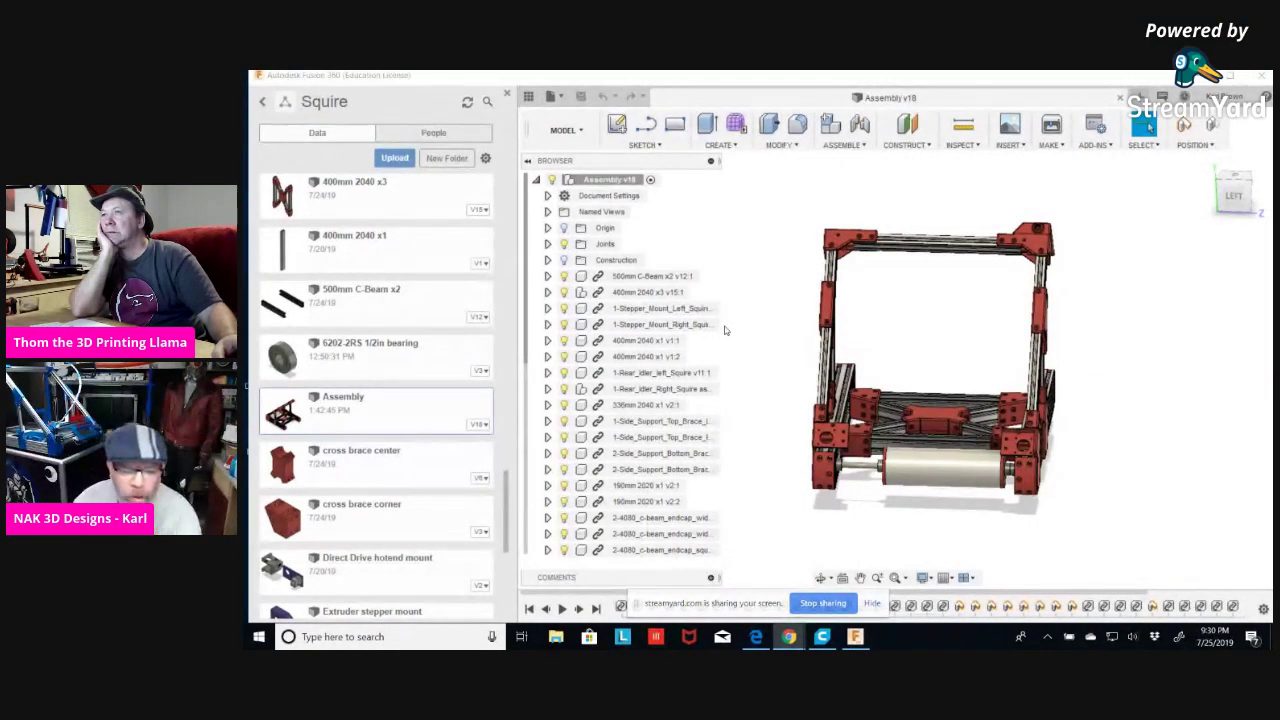
Orbit the Squire frame to an angled view and dismiss the 500mm C-Beam x2 file menu.
middle_click_drag(1164, 336, 760, 366, "shift")
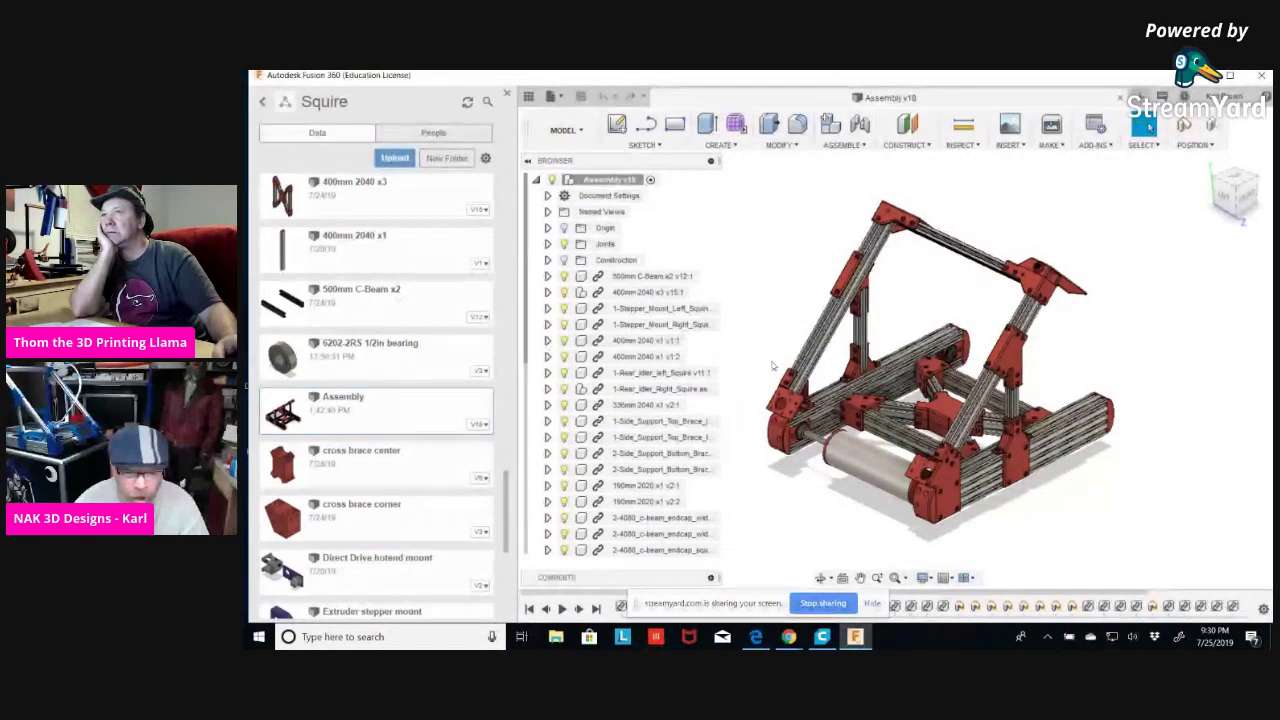
right_click(394, 298)
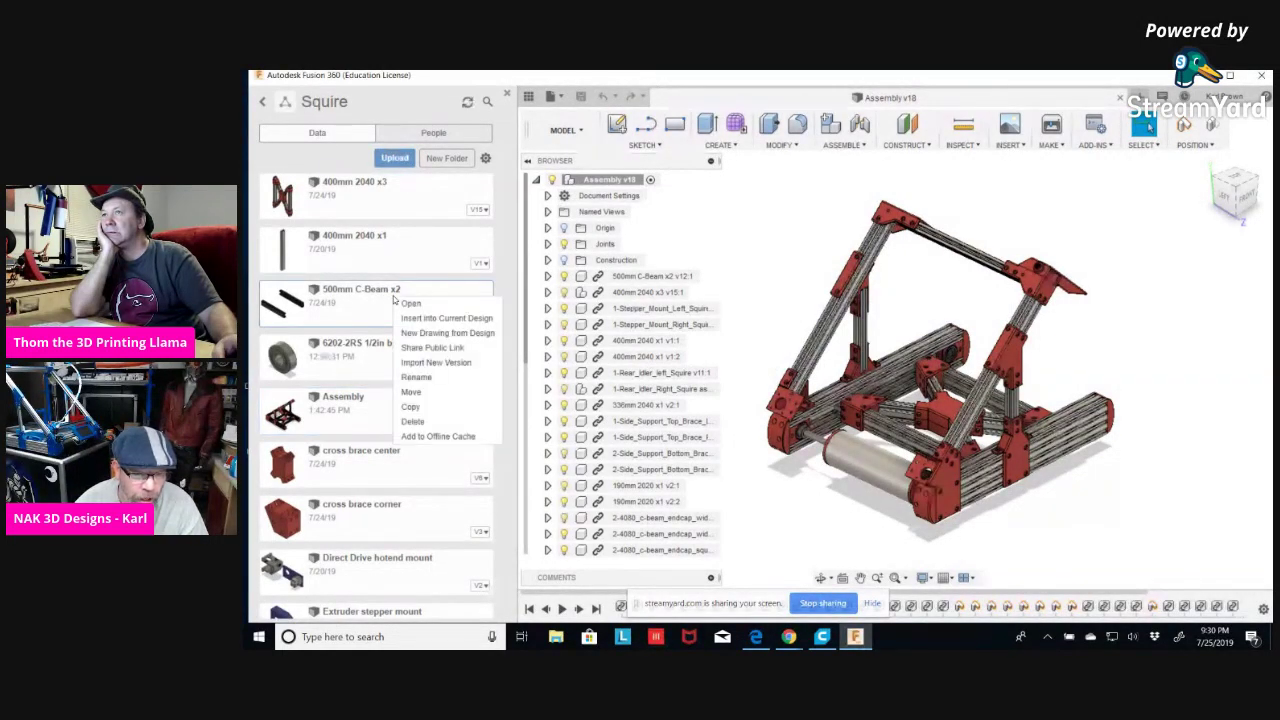
left_click(788, 255)
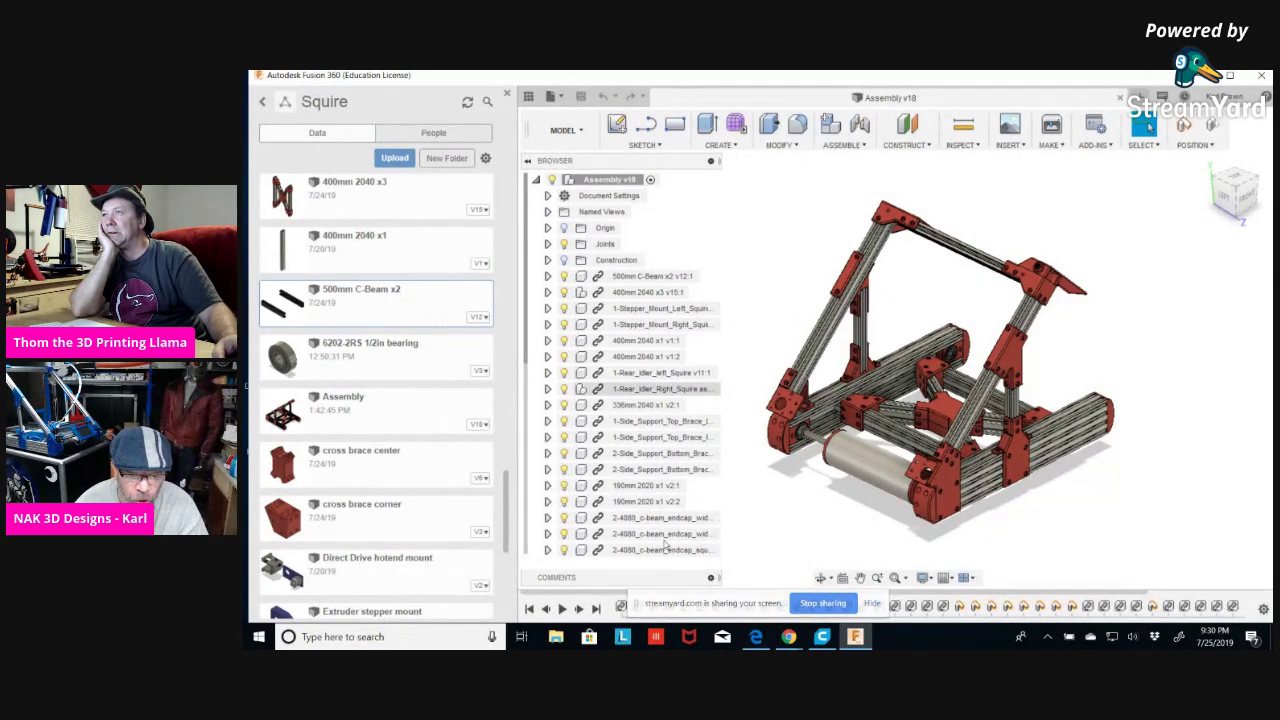
Select 1-Stepper_Mount_Left_Squire in the Browser and bring up its context menu.
scroll(645, 395, "down", 5)
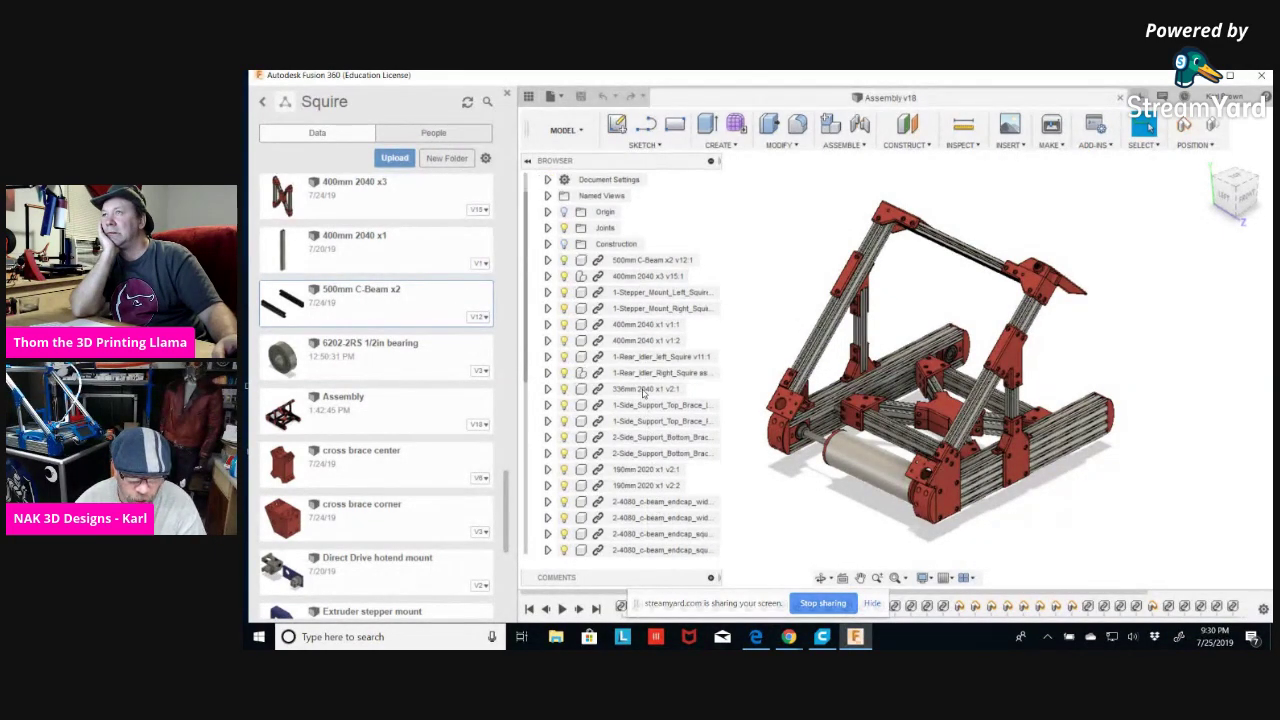
scroll(637, 441, "up", 5)
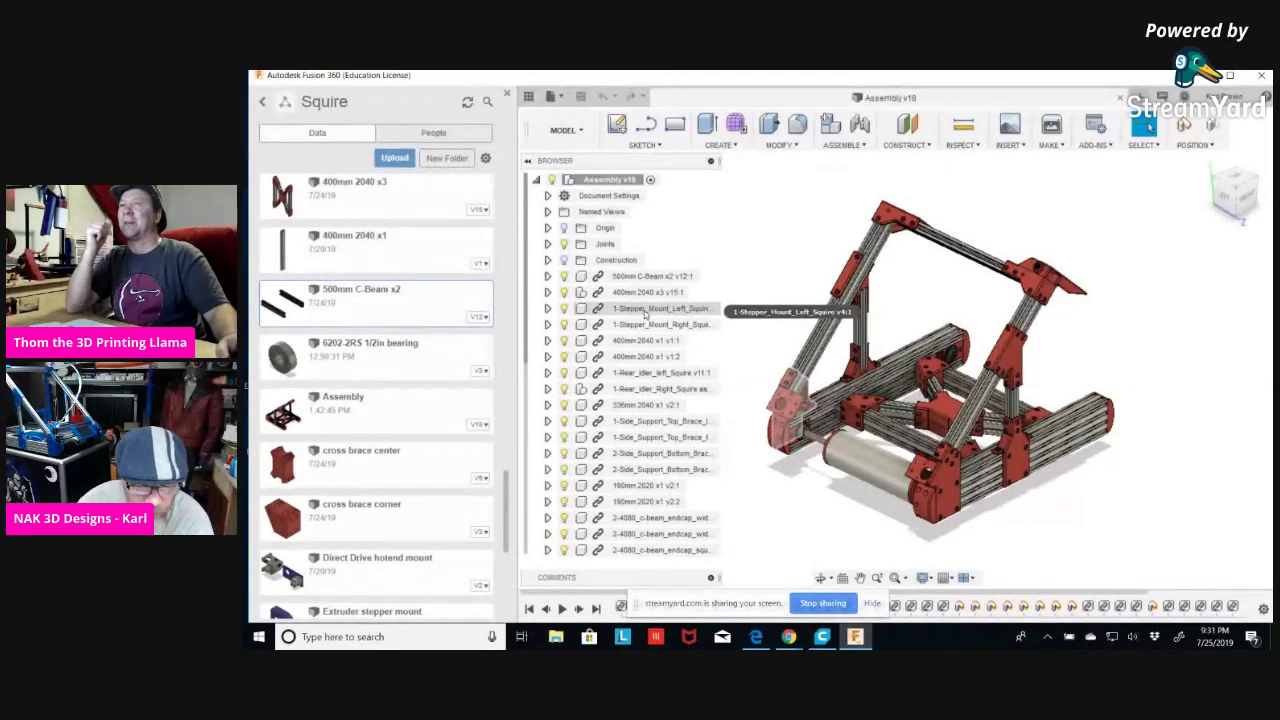
left_click(645, 315)
right_click(645, 314)
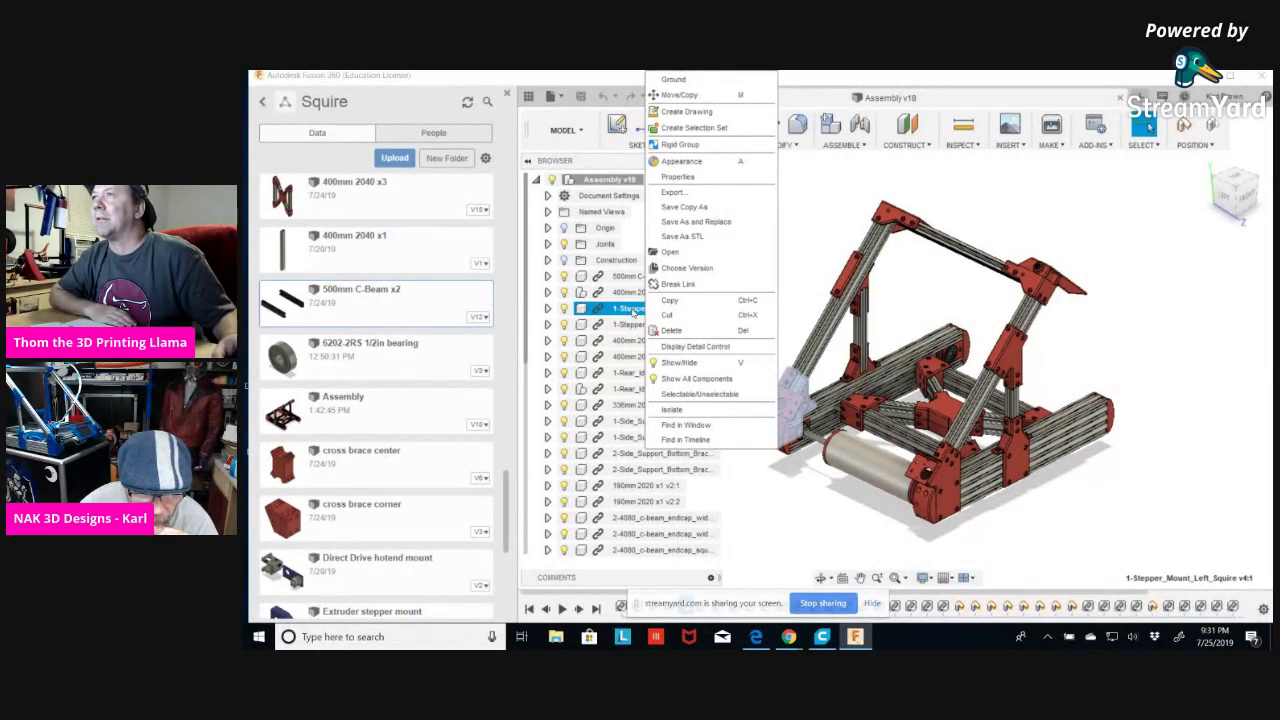
left_click(798, 265)
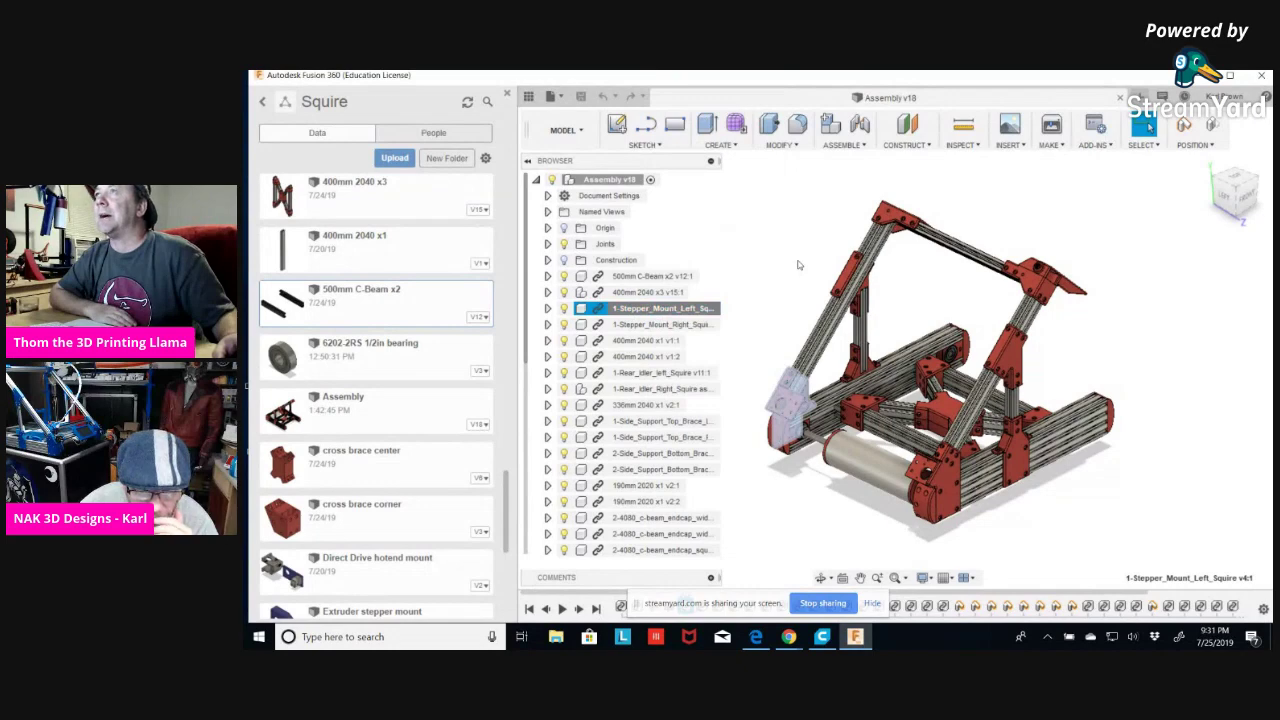
left_click(632, 325, "ctrl")
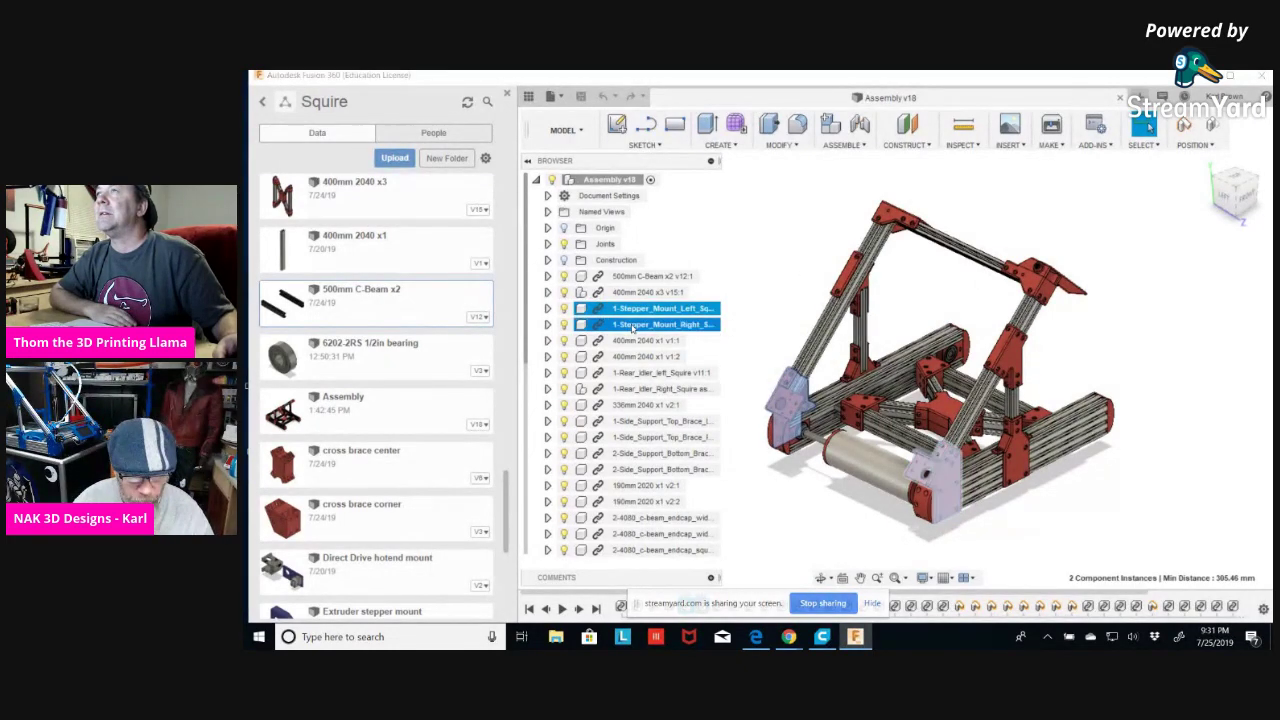
right_click(633, 327)
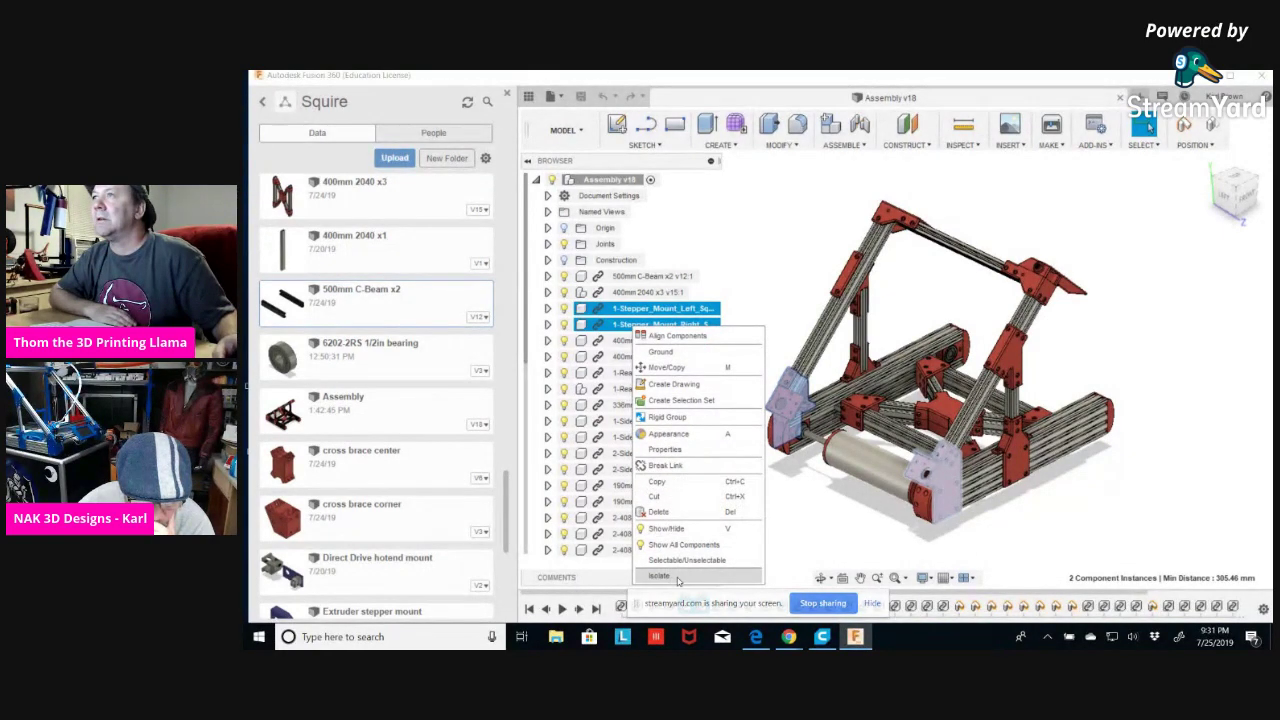
left_click(709, 416)
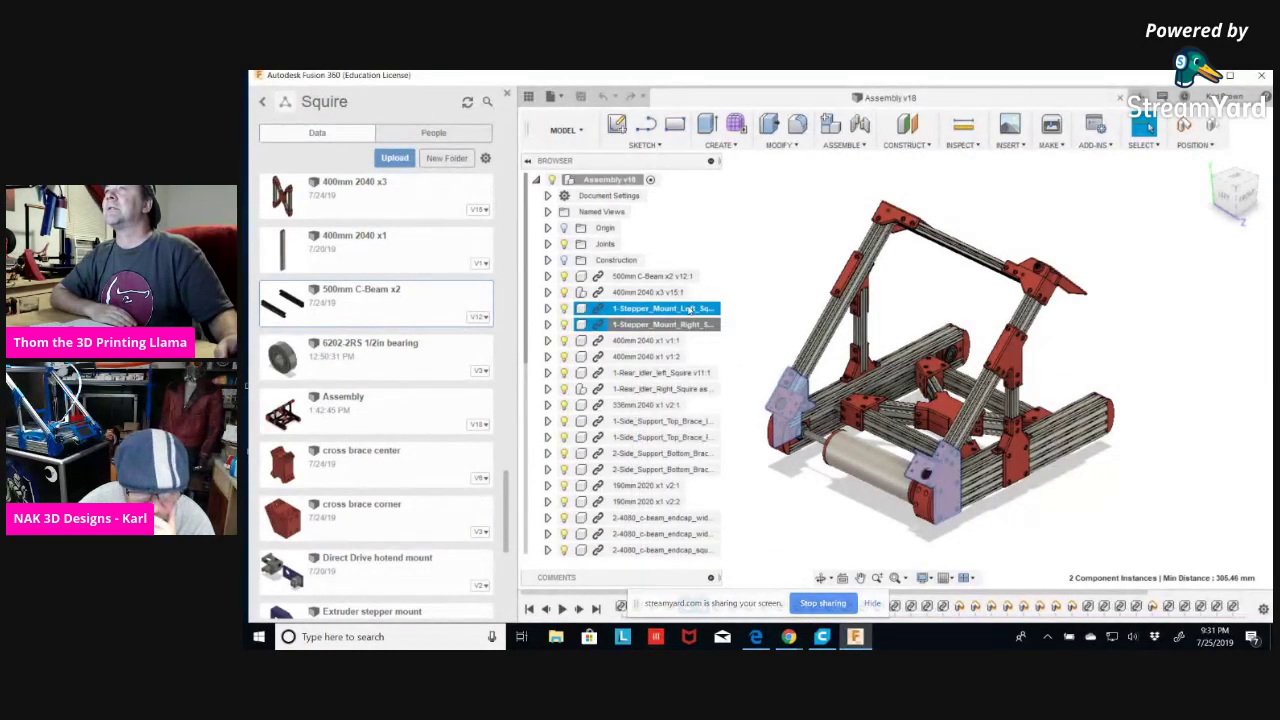
left_click_drag(597, 327, 620, 312)
left_click(620, 326)
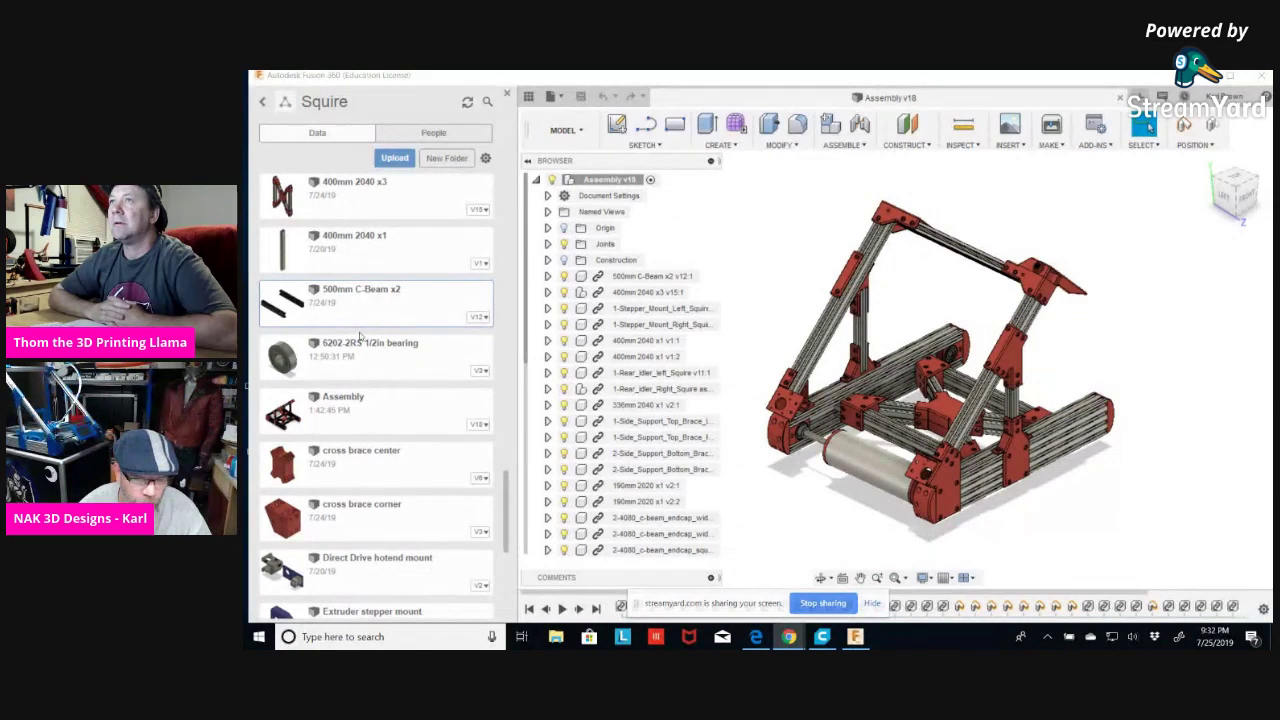
Open and dismiss the 6202-2RS bearing file's context menu in the data panel.
right_click(378, 362)
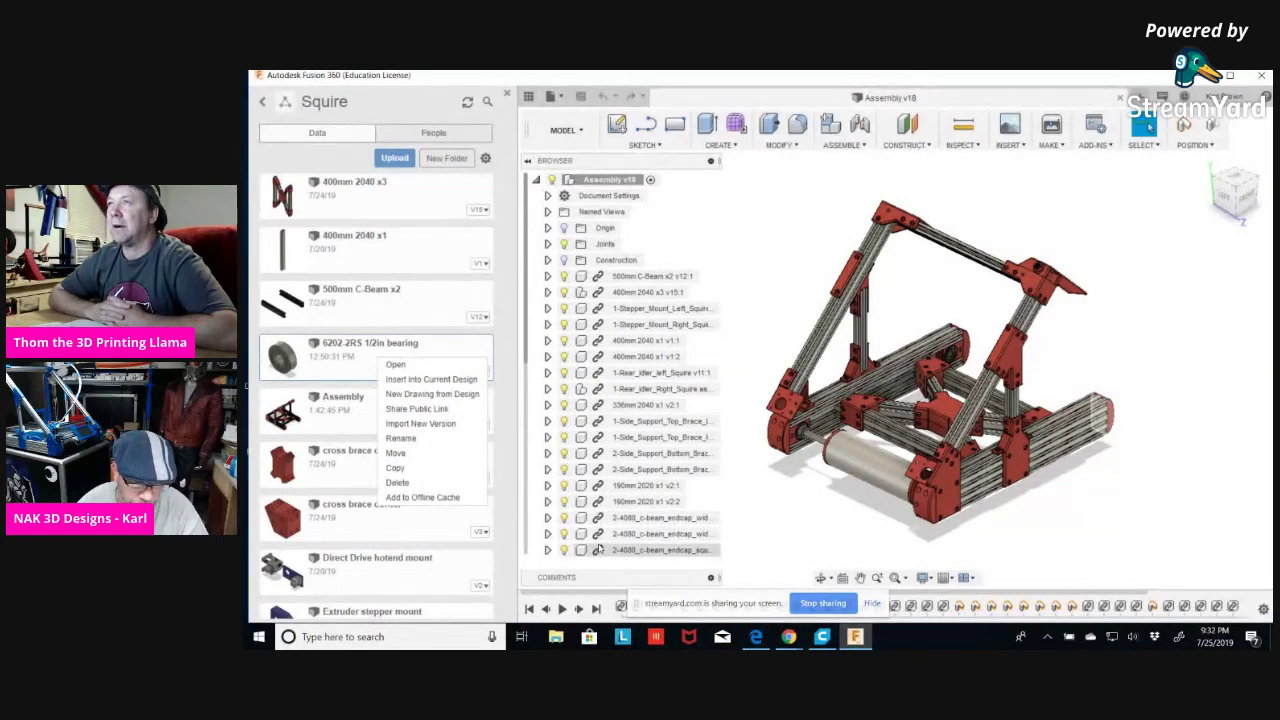
left_click(770, 236)
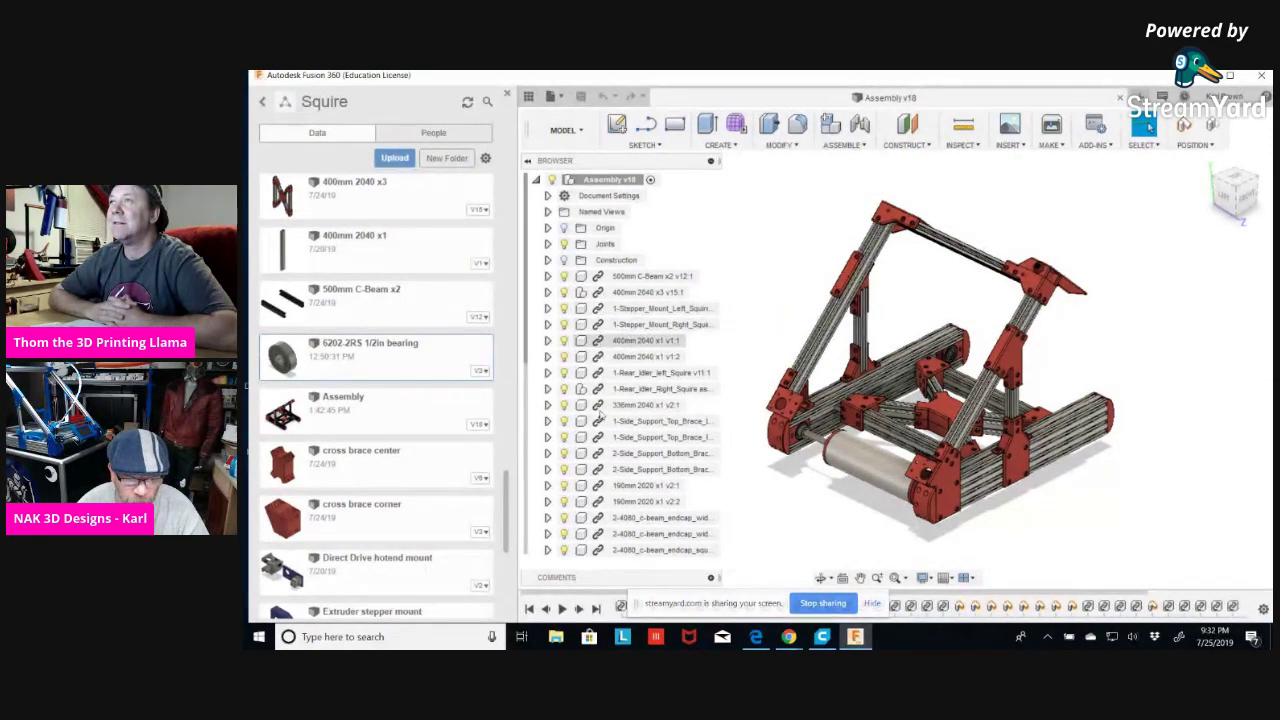
scroll(667, 469, "down", 5)
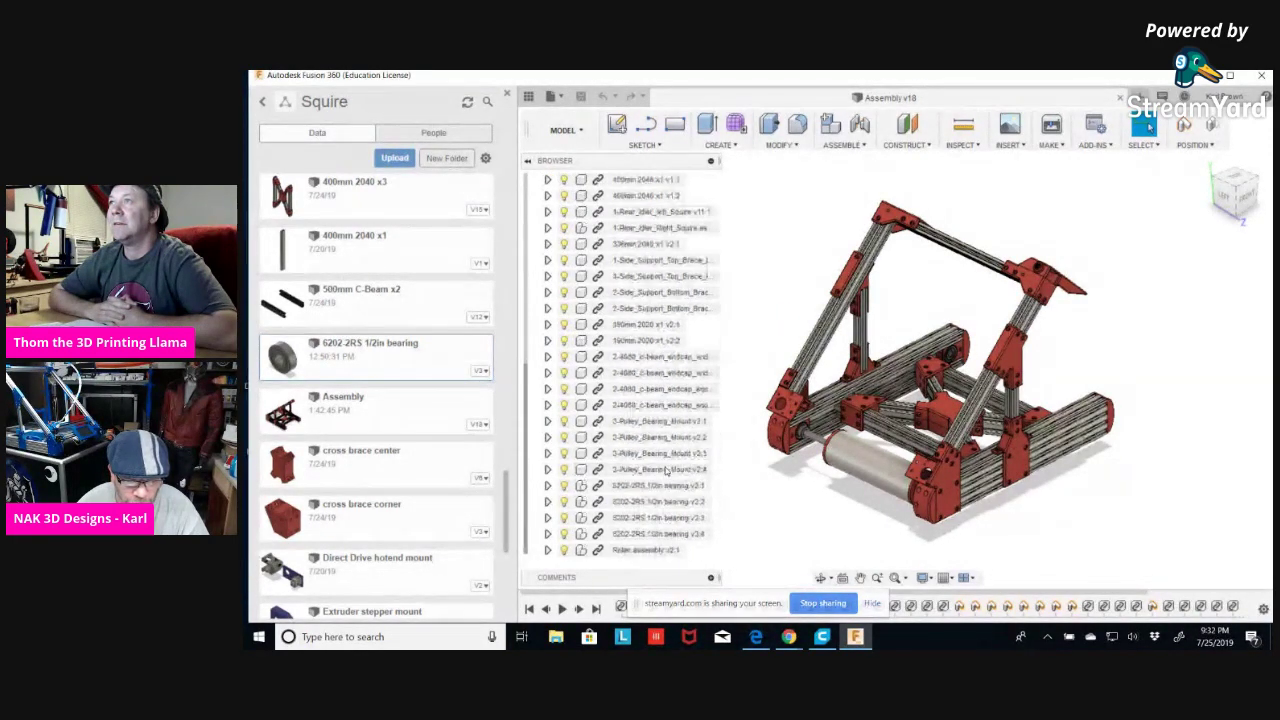
Select each of the four 6202-2RS bearings in the Browser to locate them in the model.
left_click(638, 486)
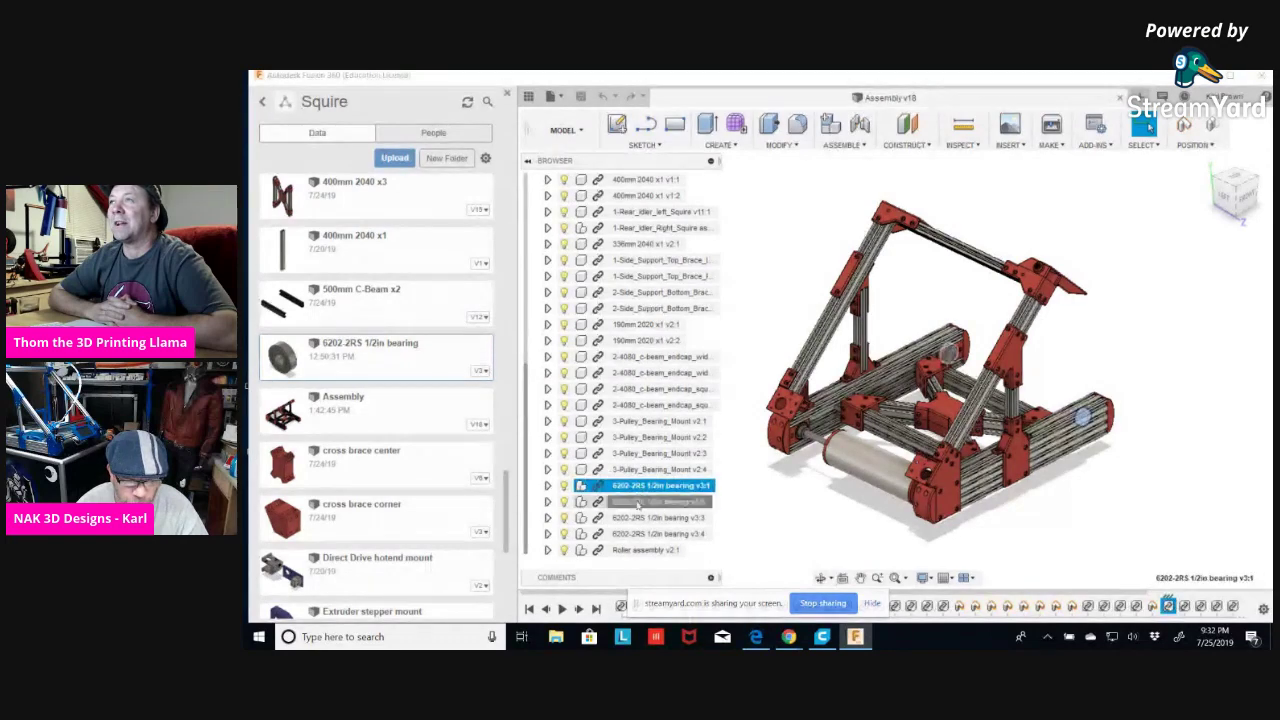
left_click(637, 501)
left_click(636, 517)
left_click(634, 534)
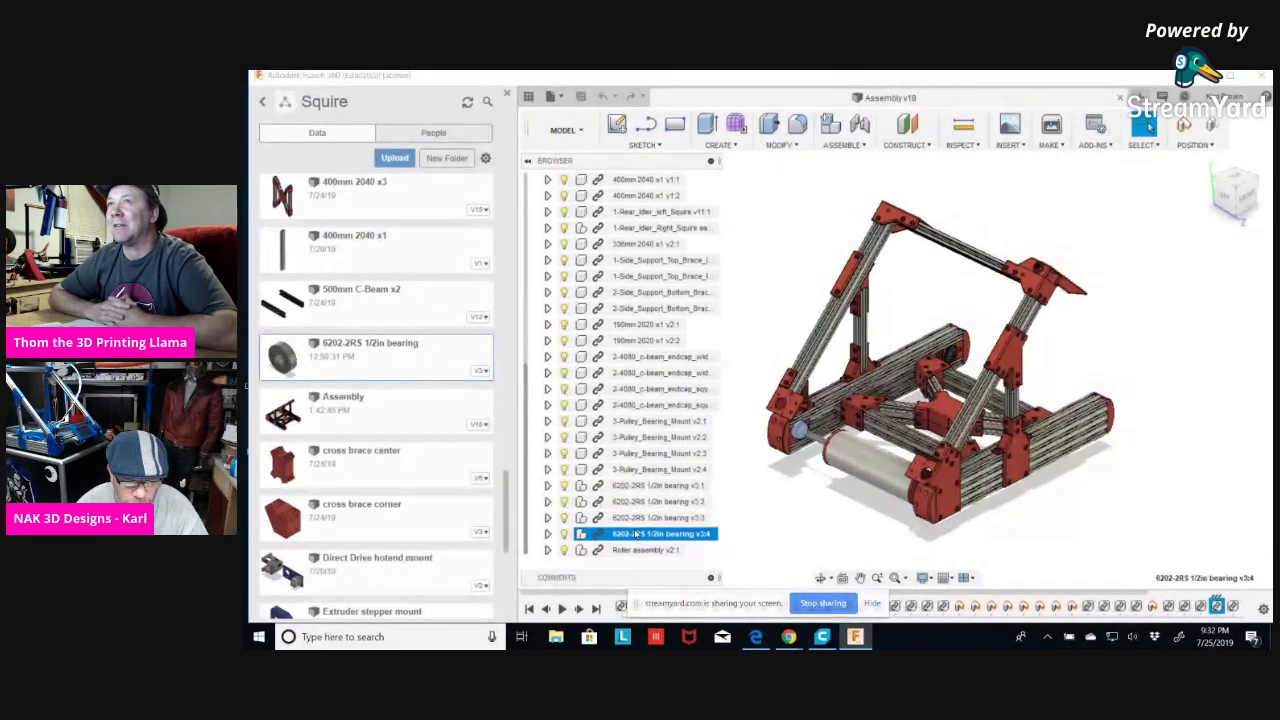
left_click(639, 486)
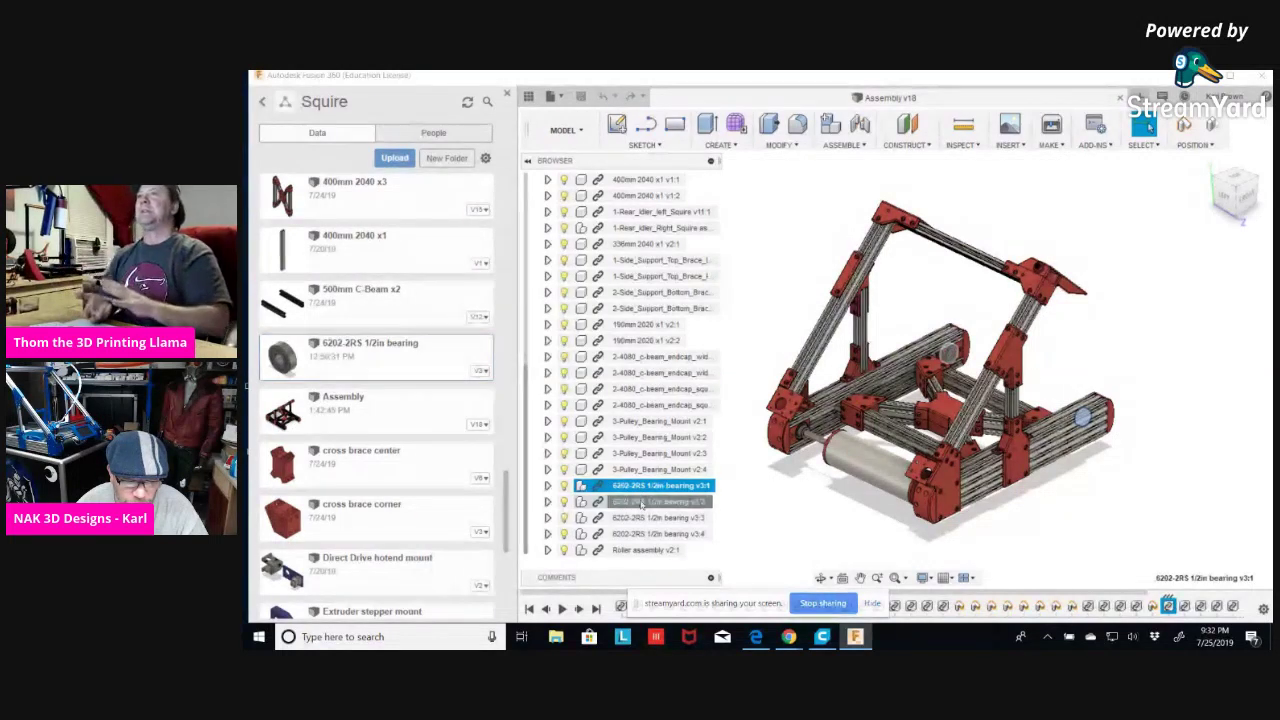
left_click(638, 503)
left_click(637, 487)
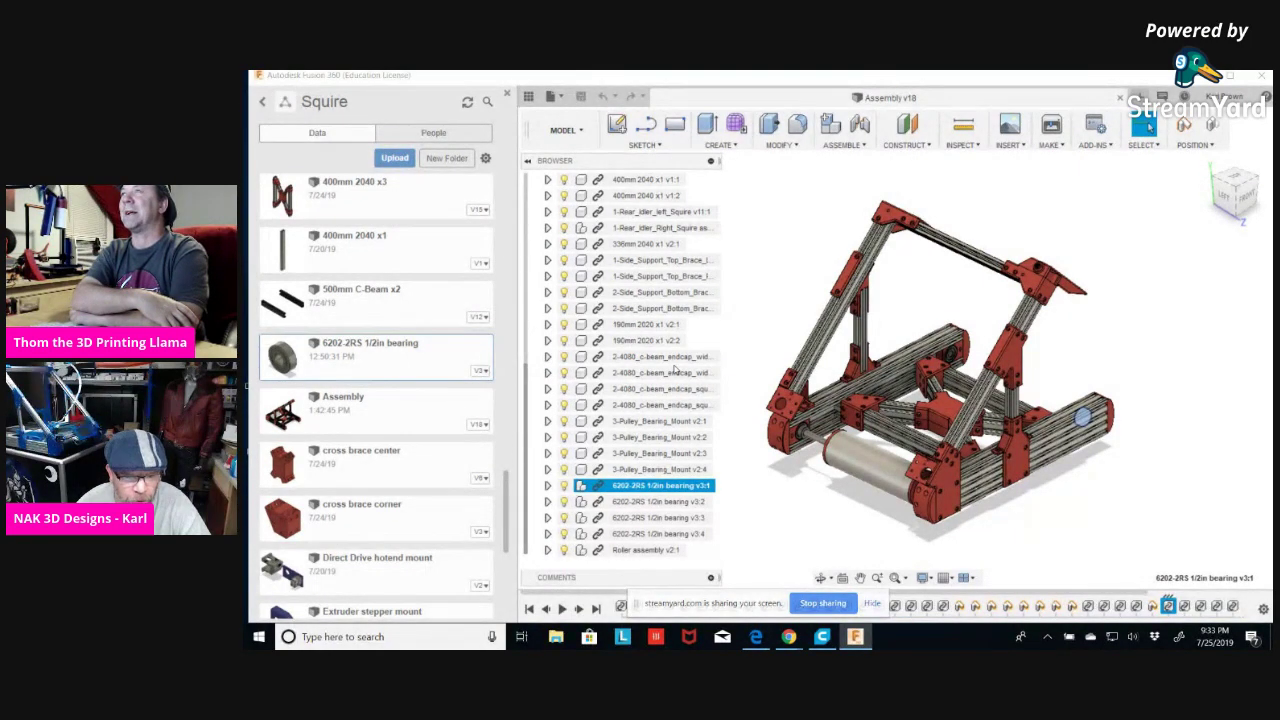
scroll(675, 369, "up", 5)
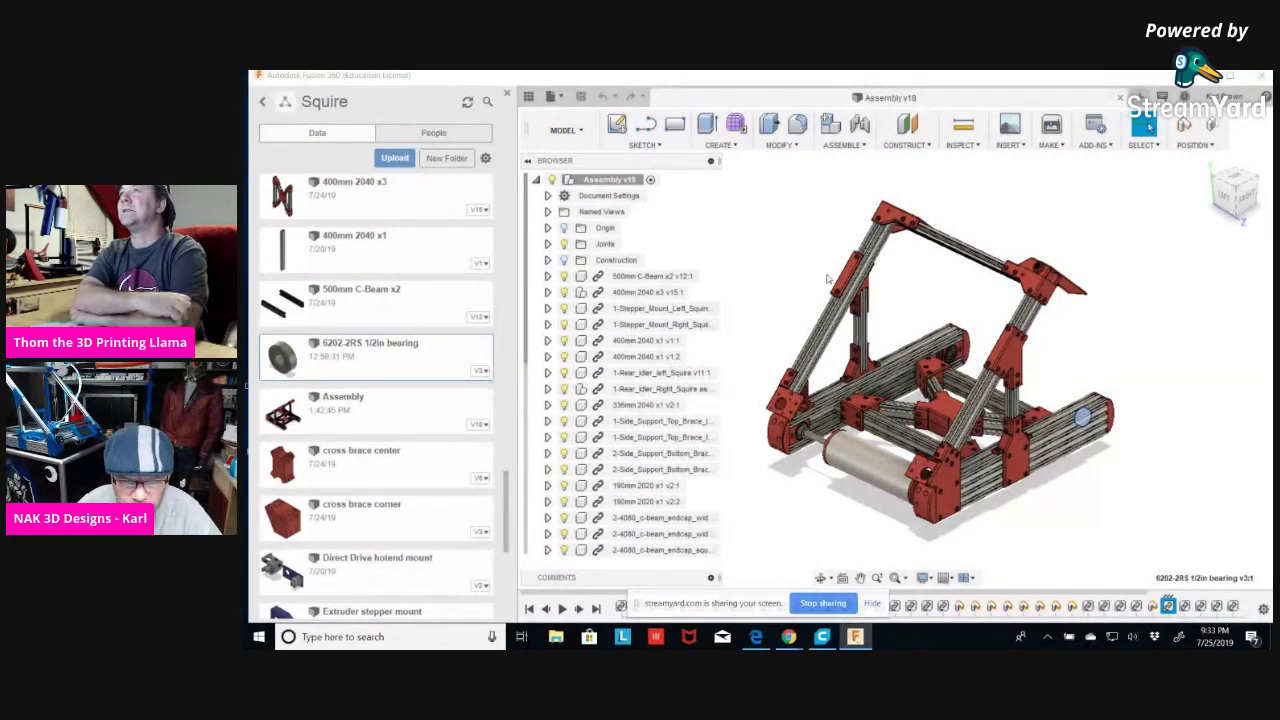
Look through the ASSEMBLE menu and zoom toward the lower frame.
left_click(863, 145)
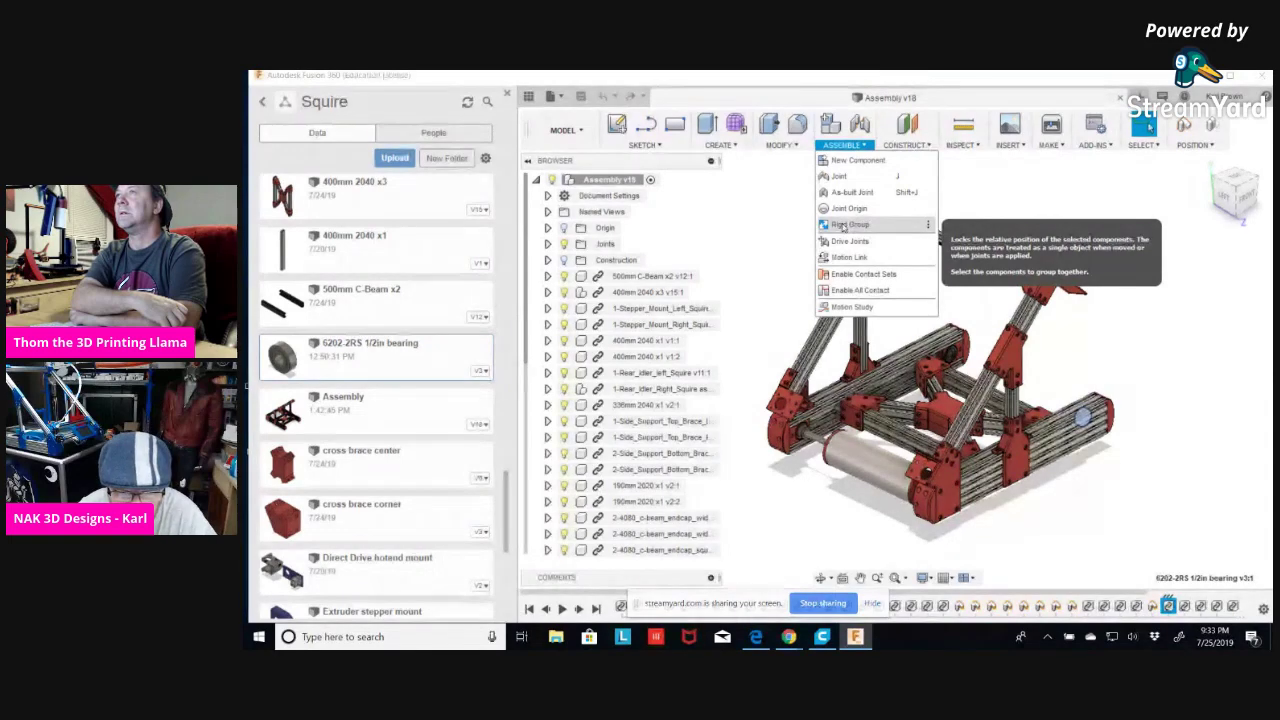
left_click(783, 270)
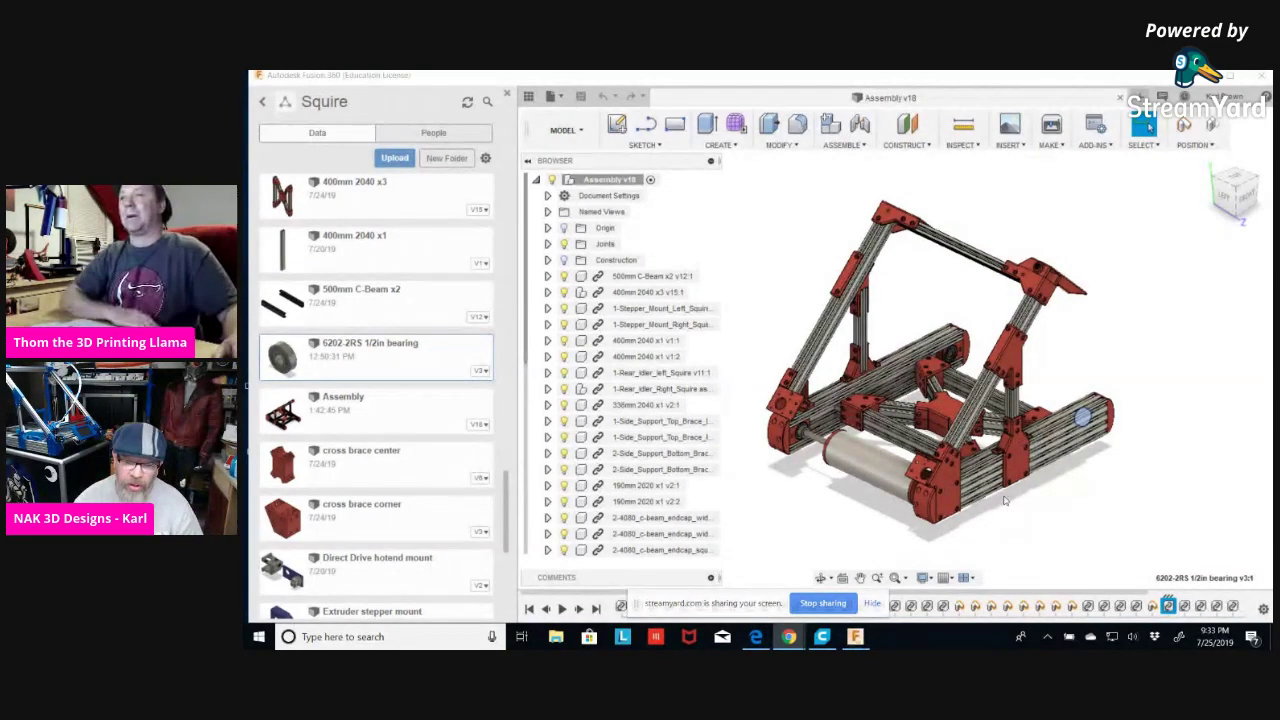
scroll(673, 497, "down", 1)
scroll(673, 497, "down", 1)
scroll(963, 494, "up", 2)
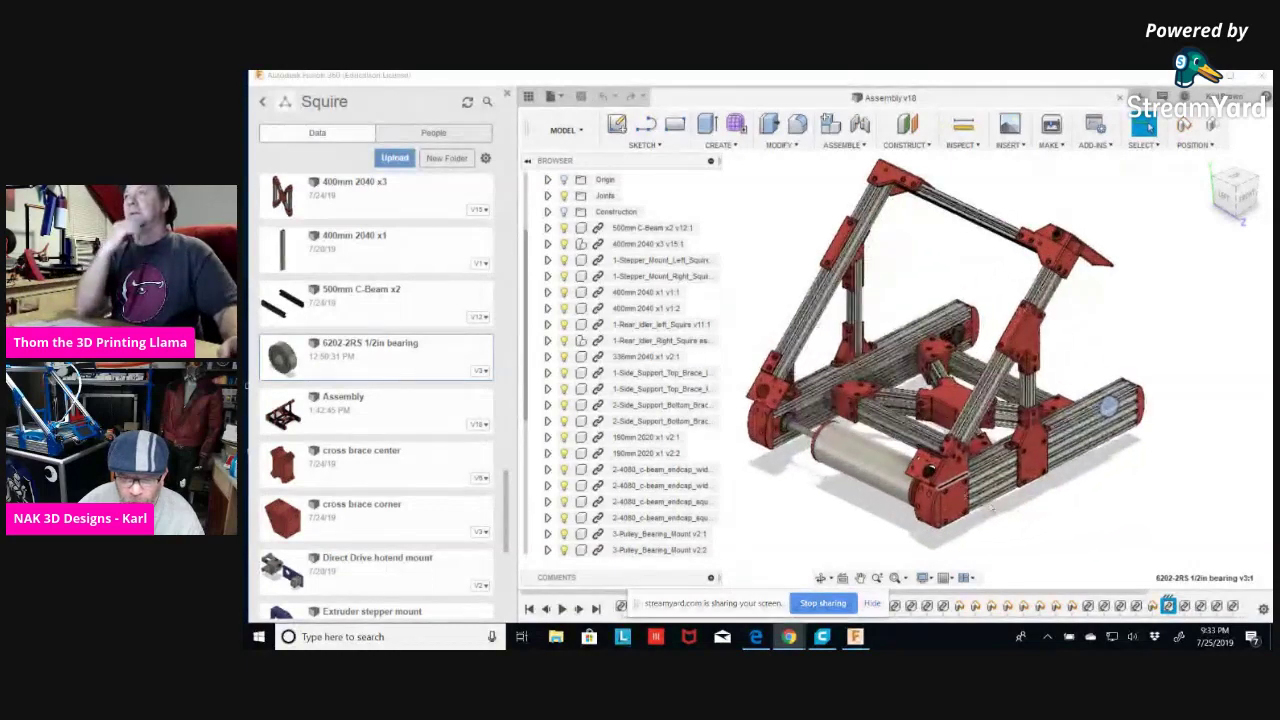
Orbit to a low front view of the rails and expand, then collapse, the second 400mm 2040 x1 beam.
middle_click_drag(963, 494, 985, 494, "shift")
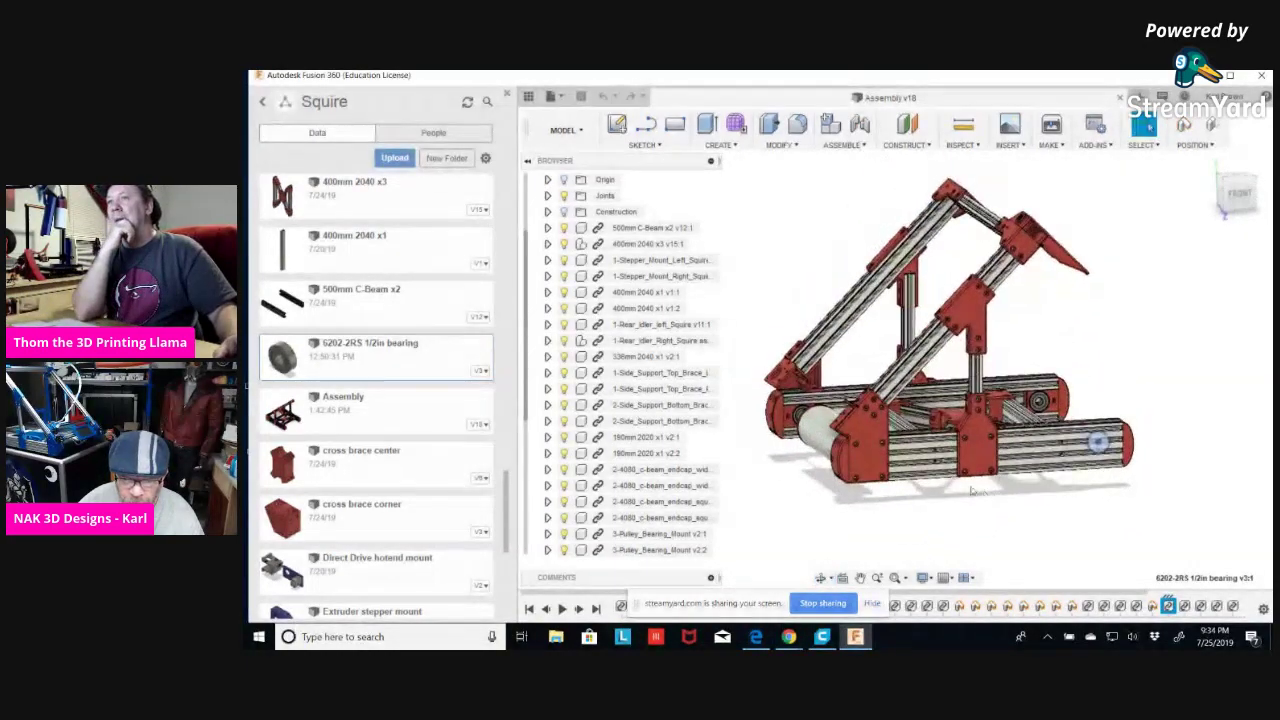
scroll(975, 440, "up", 3)
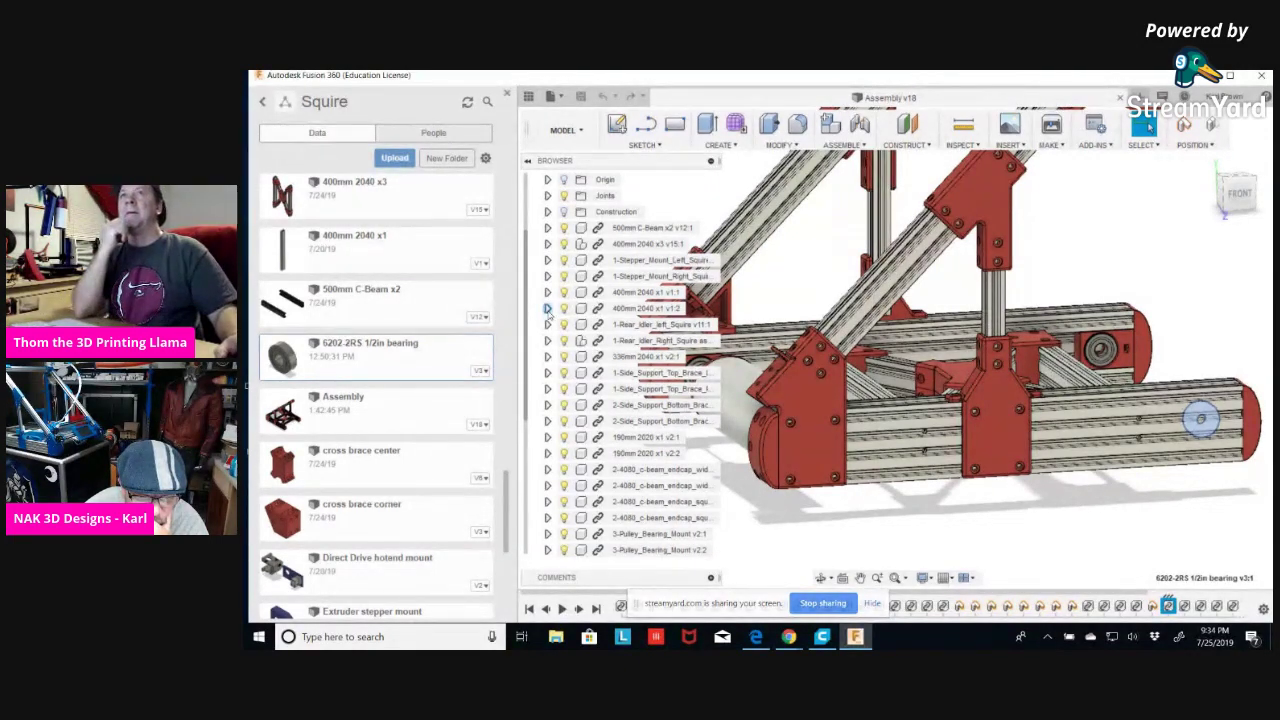
left_click(547, 308)
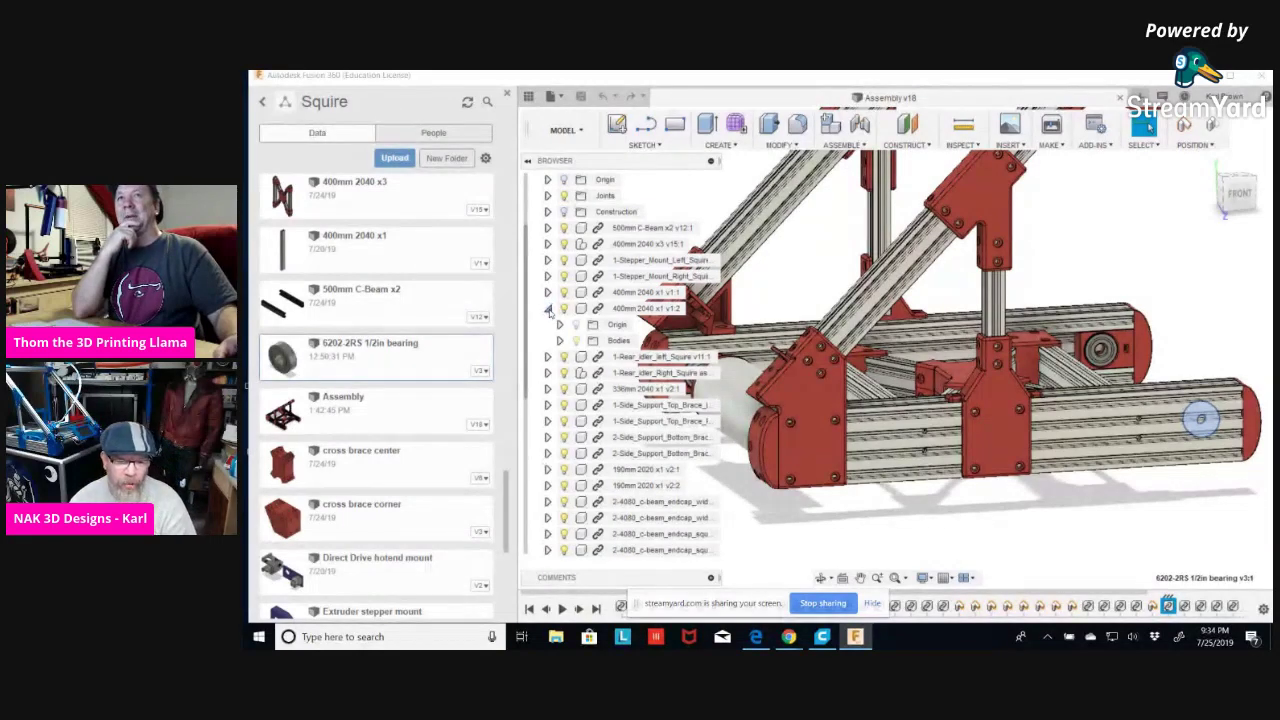
left_click(547, 309)
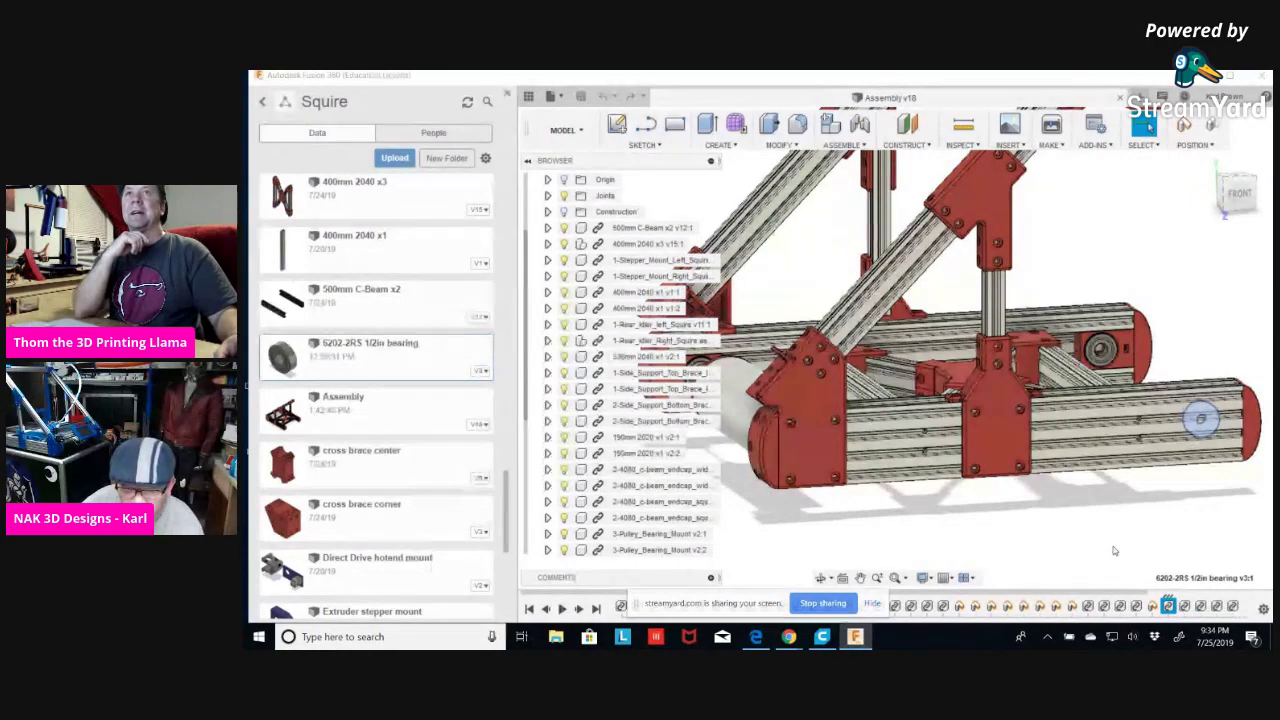
Swing the frame sideways, zoom out, and browse the MODEL, MODIFY, ASSEMBLE and CONSTRUCT menus.
middle_click_drag(1155, 535, 1128, 523, "shift")
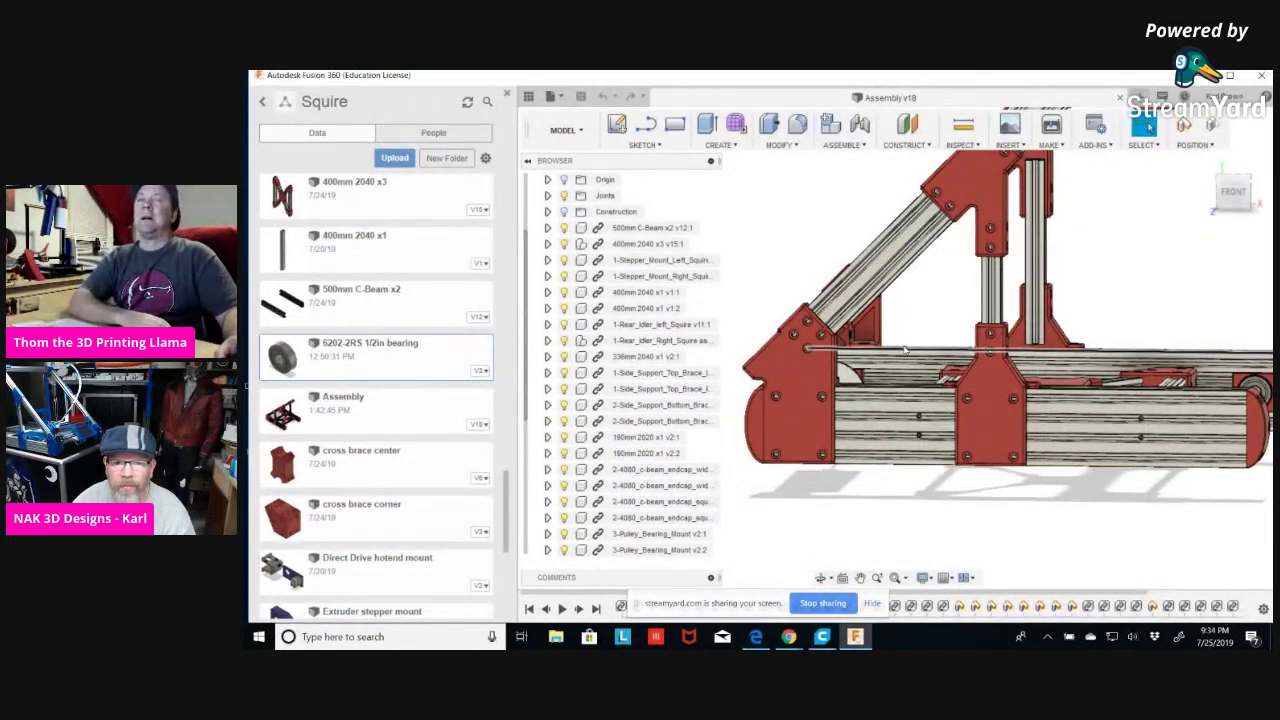
scroll(903, 346, "down", 2)
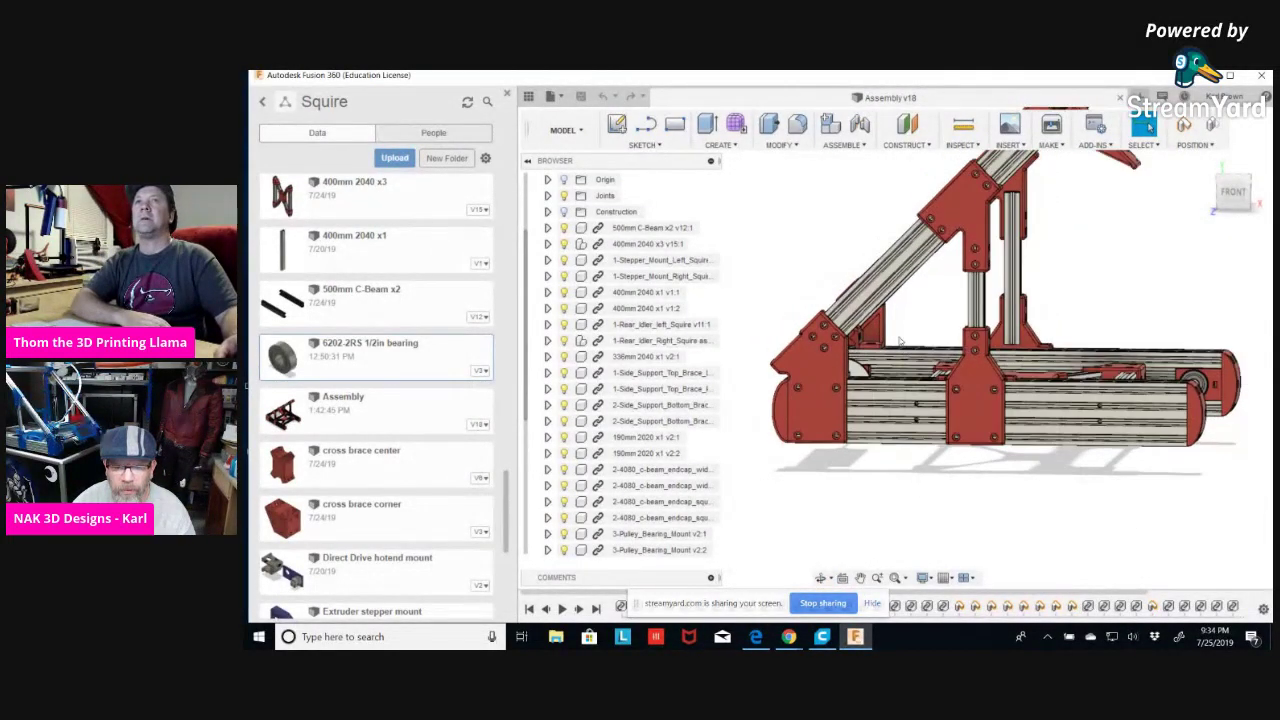
scroll(900, 342, "down", 1)
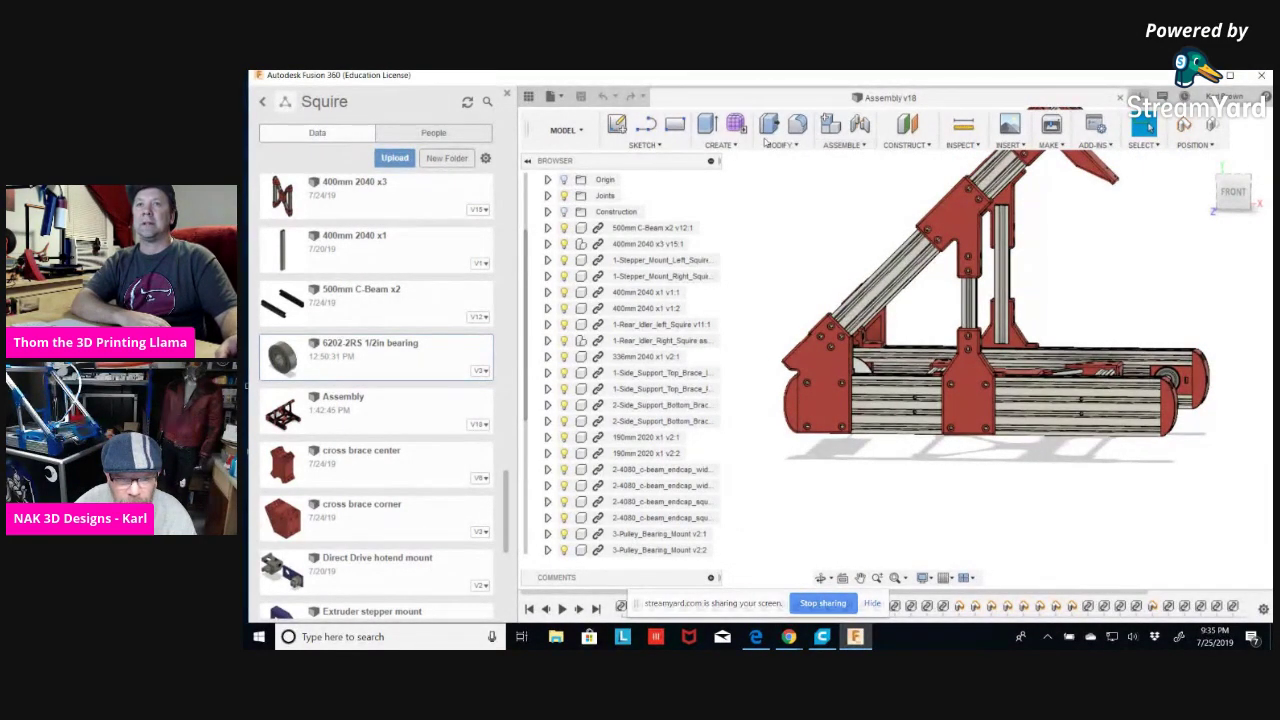
left_click(580, 137)
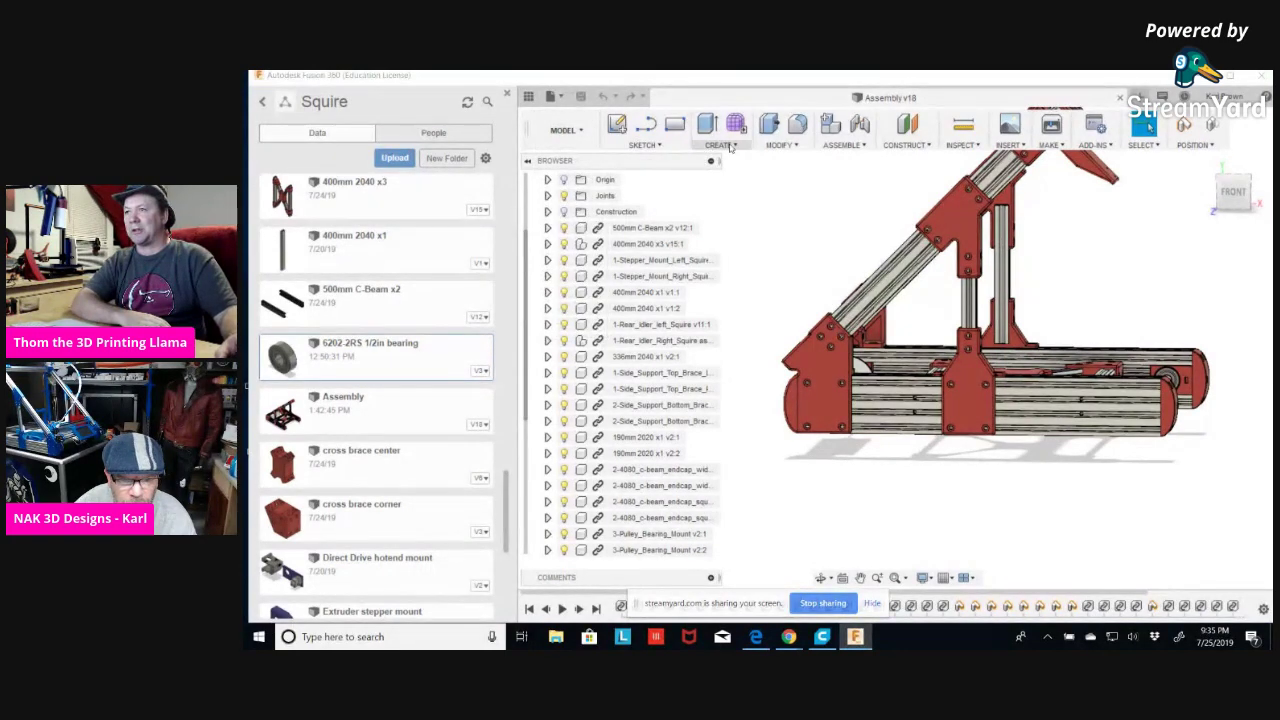
left_click(795, 146)
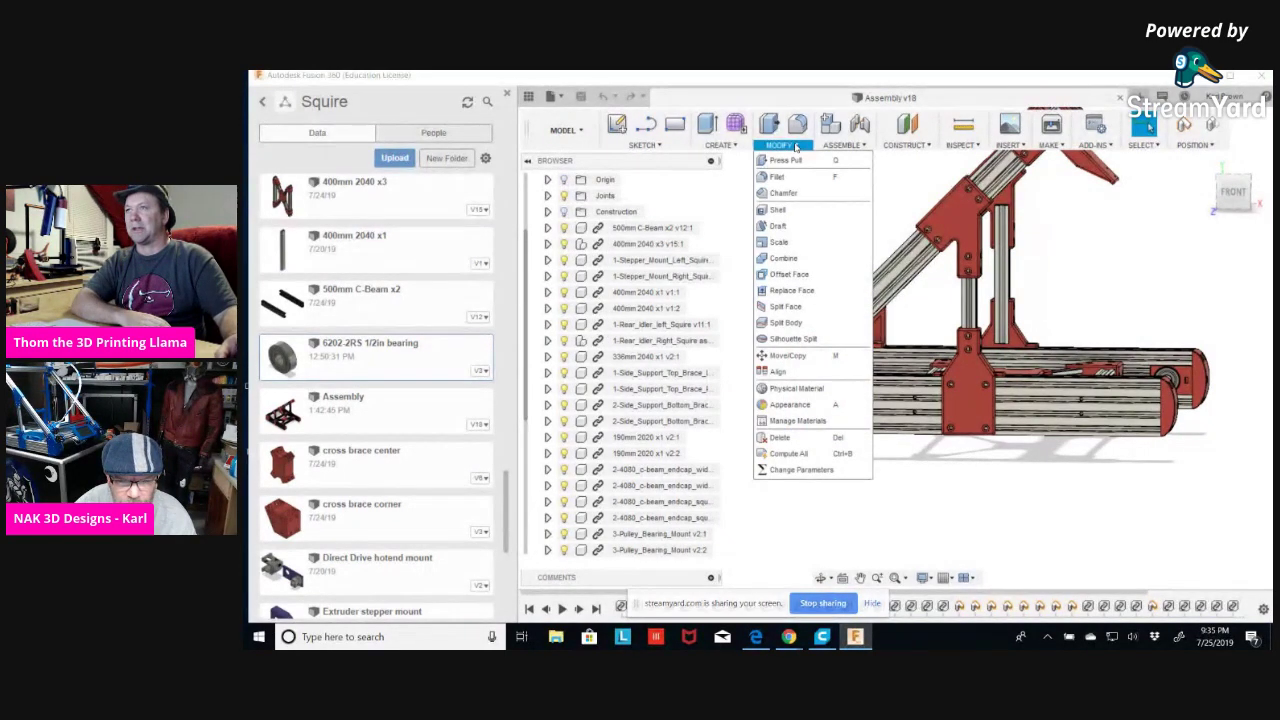
left_click(861, 146)
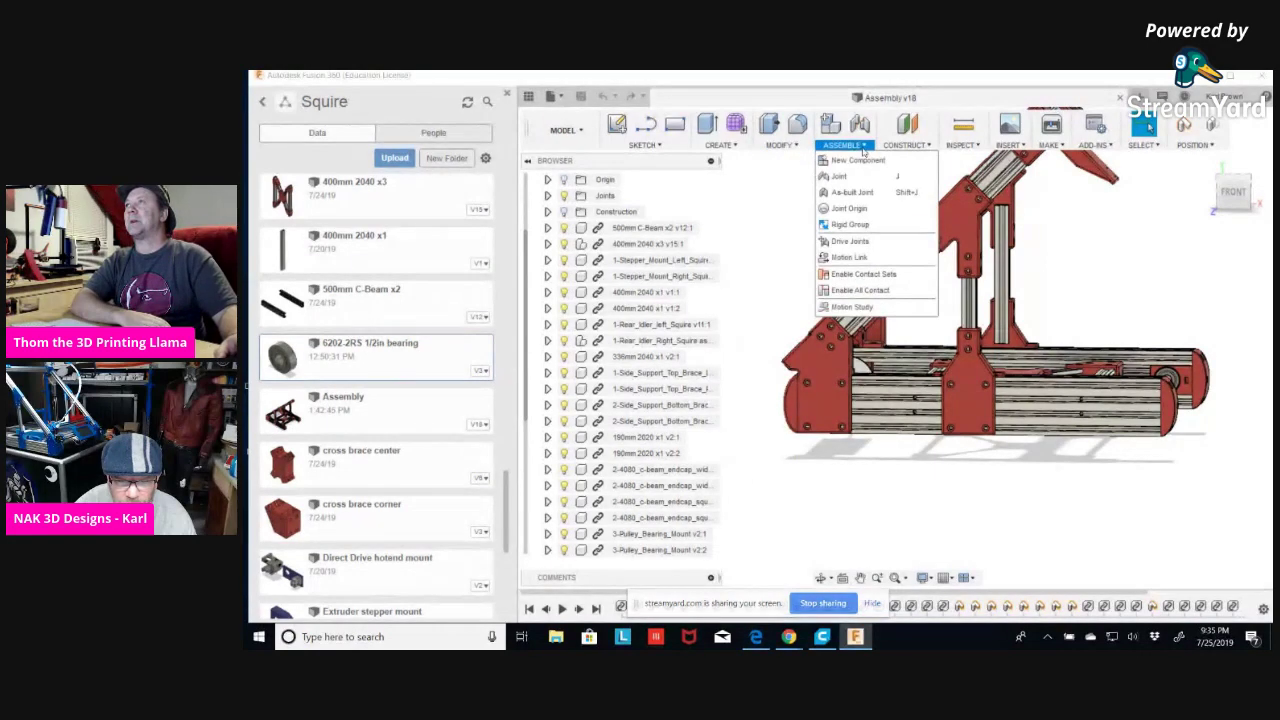
left_click(905, 146)
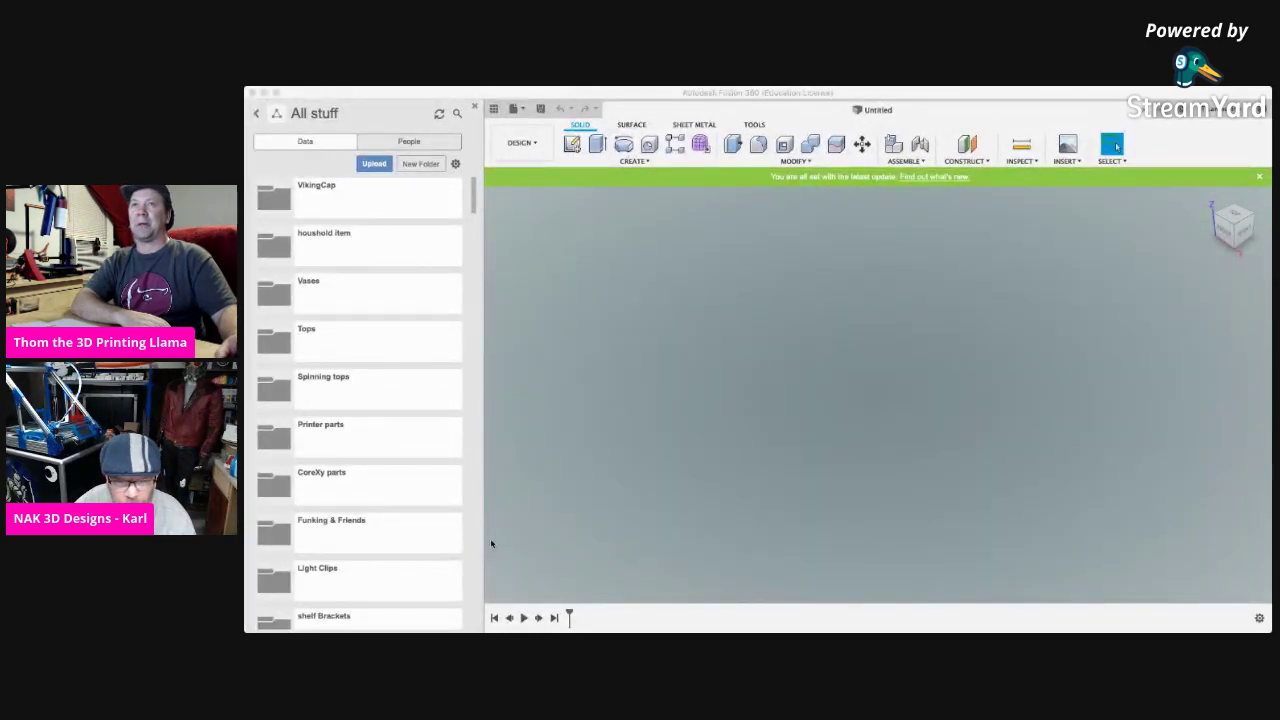
Navigate from Printer parts to the CoreXy parts folder and open the V6Mount&4Part cooling design.
left_click(332, 427)
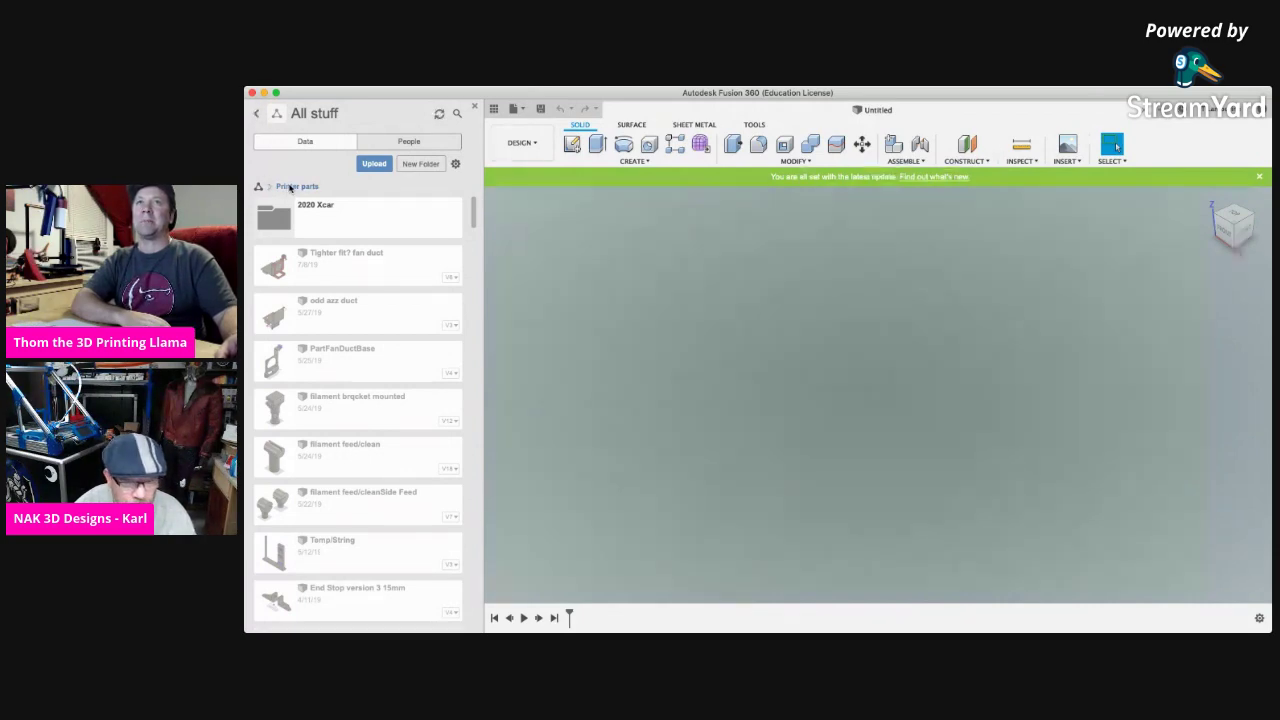
left_click(289, 187)
scroll(318, 383, "down", 3)
scroll(318, 383, "down", 9)
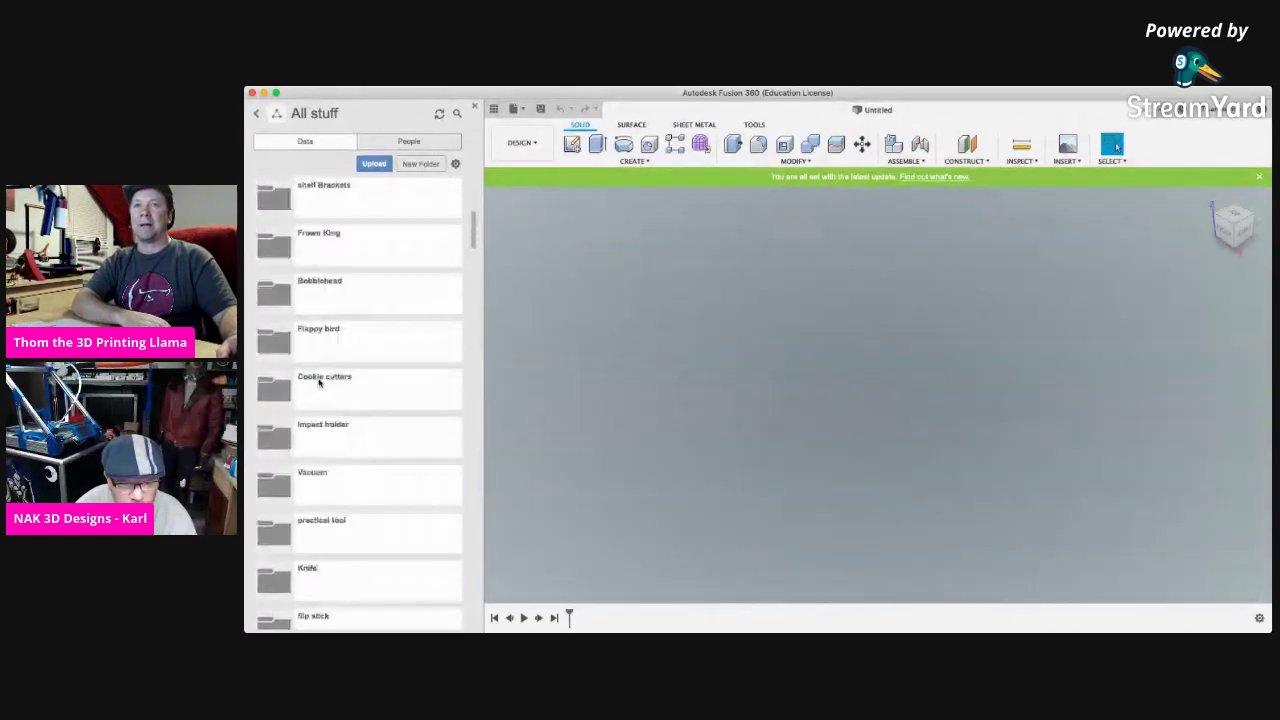
scroll(318, 383, "down", 3)
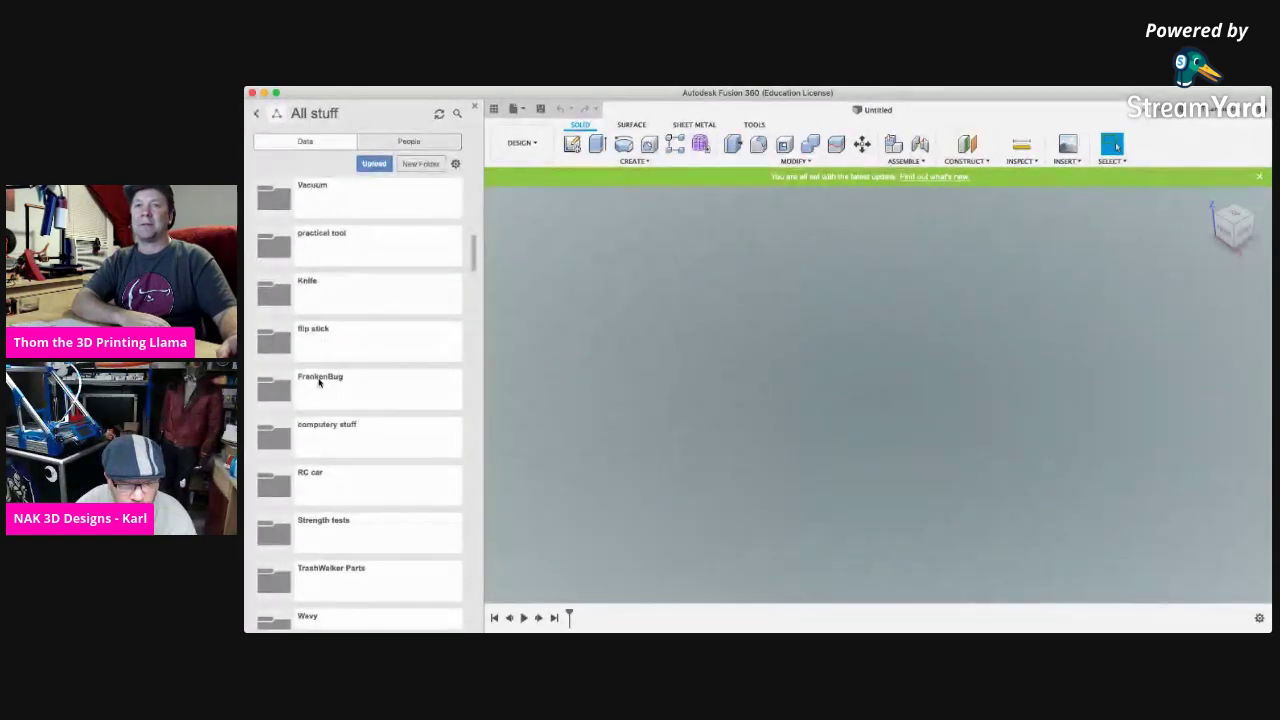
scroll(318, 383, "up", 15)
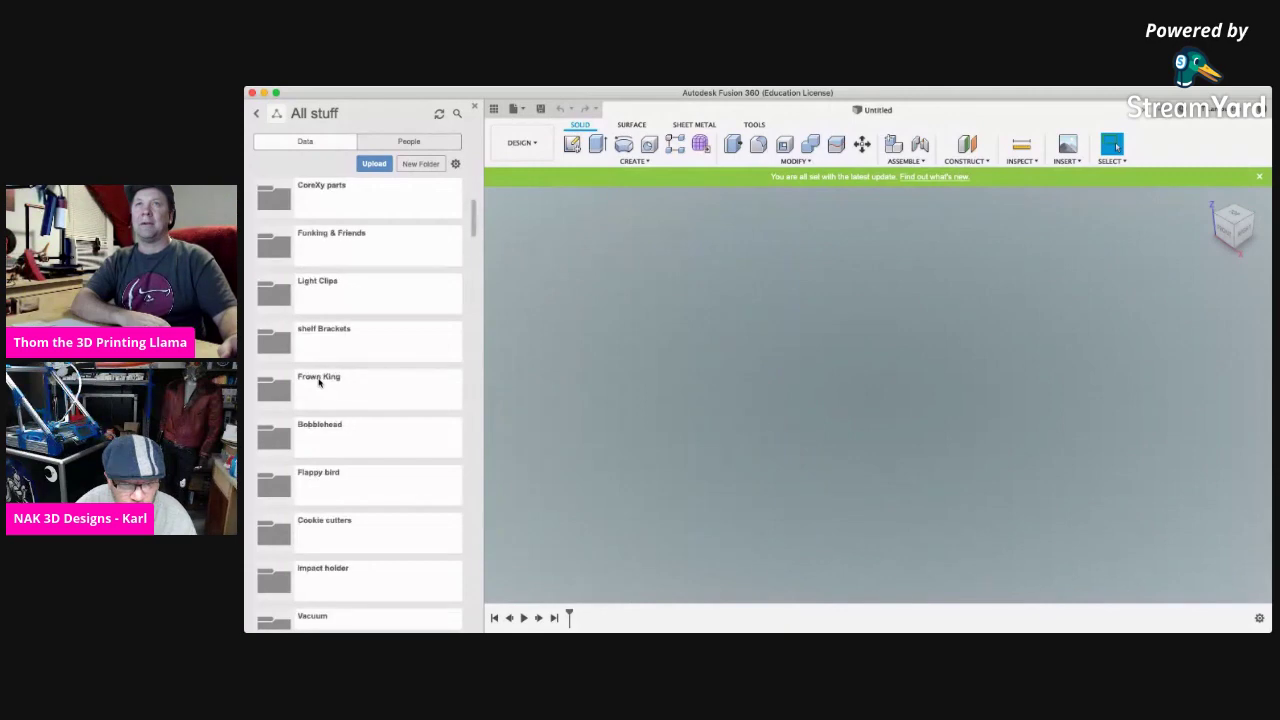
scroll(319, 382, "down", 6)
scroll(319, 383, "up", 5)
left_click(320, 410)
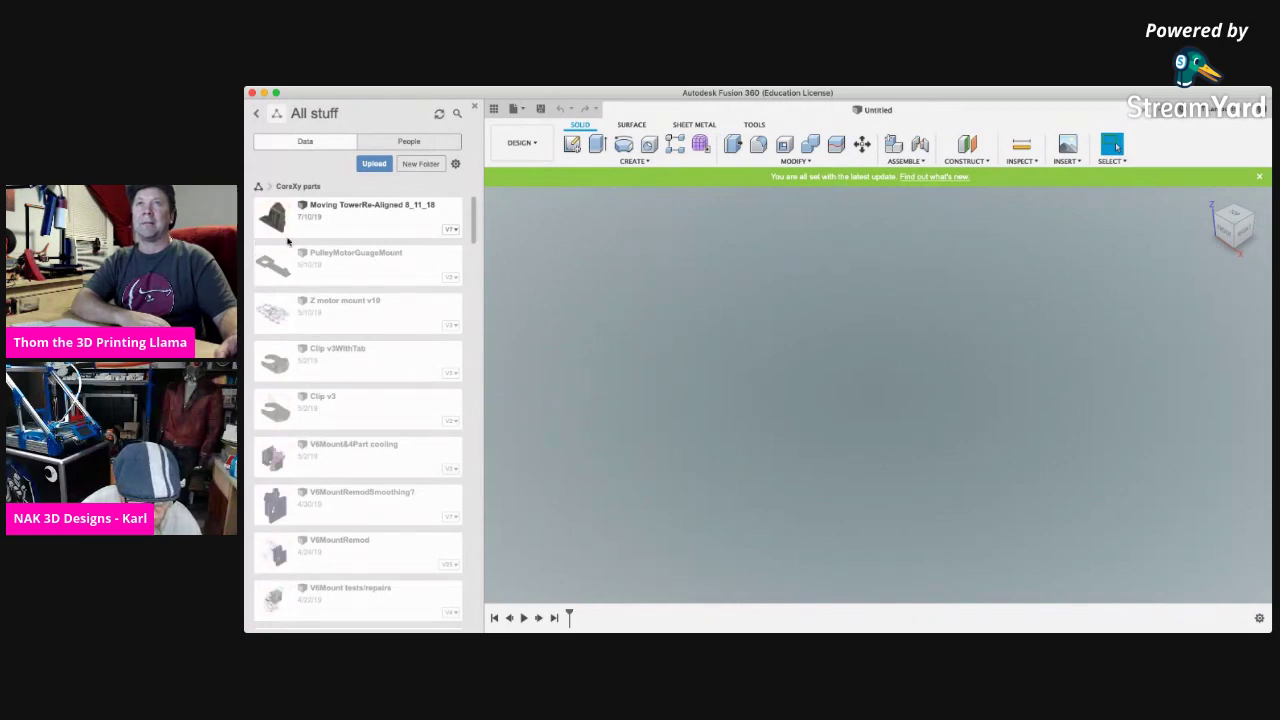
double_click(326, 446)
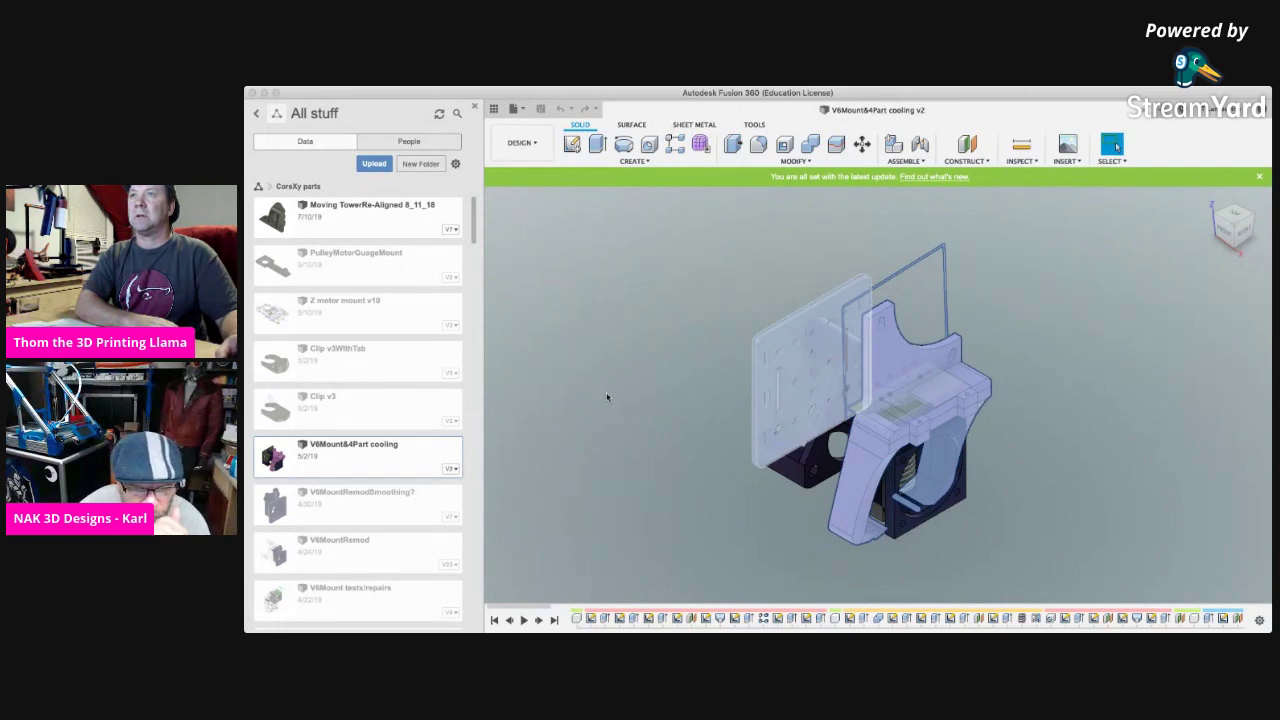
Clear the selection on the loaded V6Mount&4Part cooling v2 model and refocus the design window.
key("Escape")
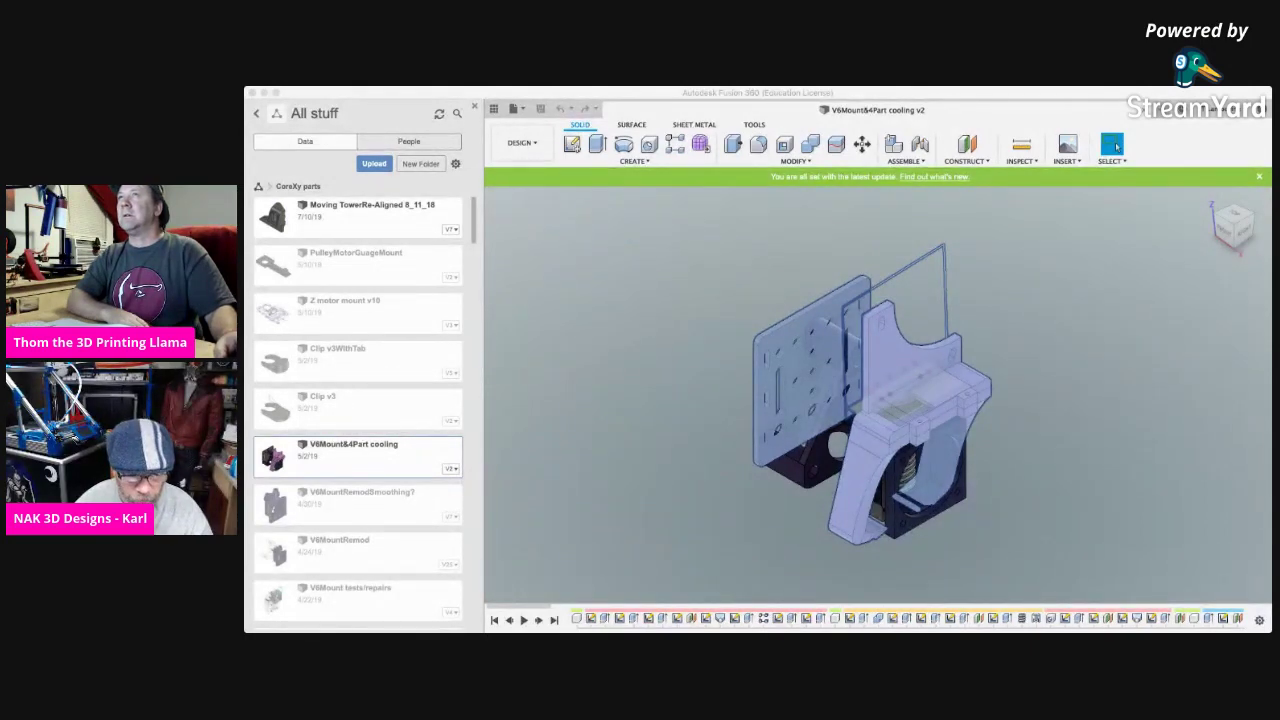
left_click(500, 235)
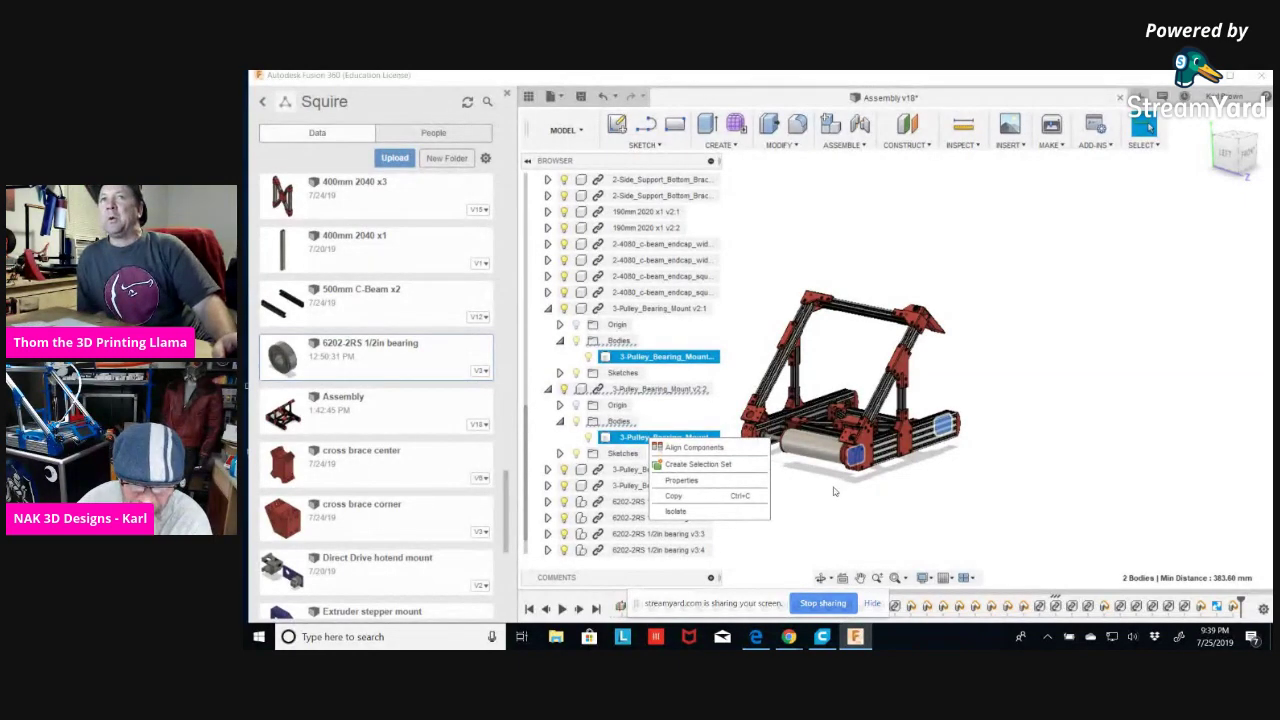
Create a selection set from the two selected 3-Pulley_Bearing_Mount bodies.
key("Escape")
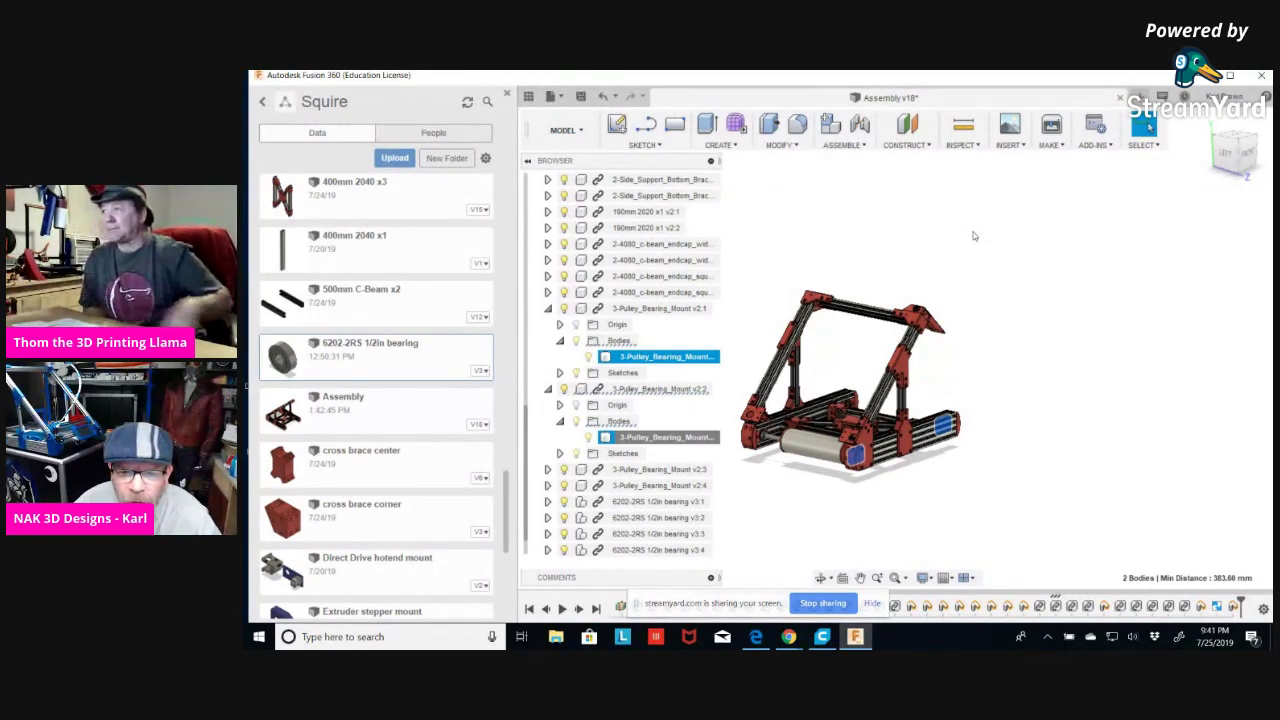
right_click(668, 360)
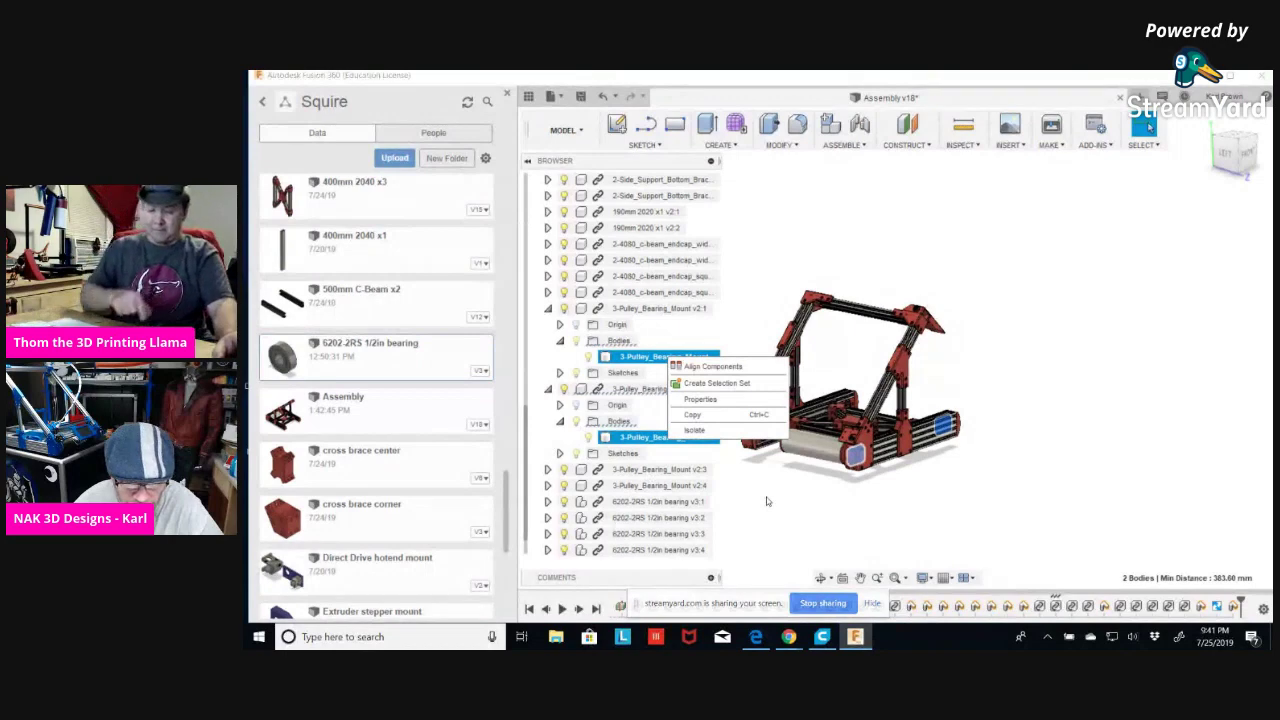
left_click(700, 384)
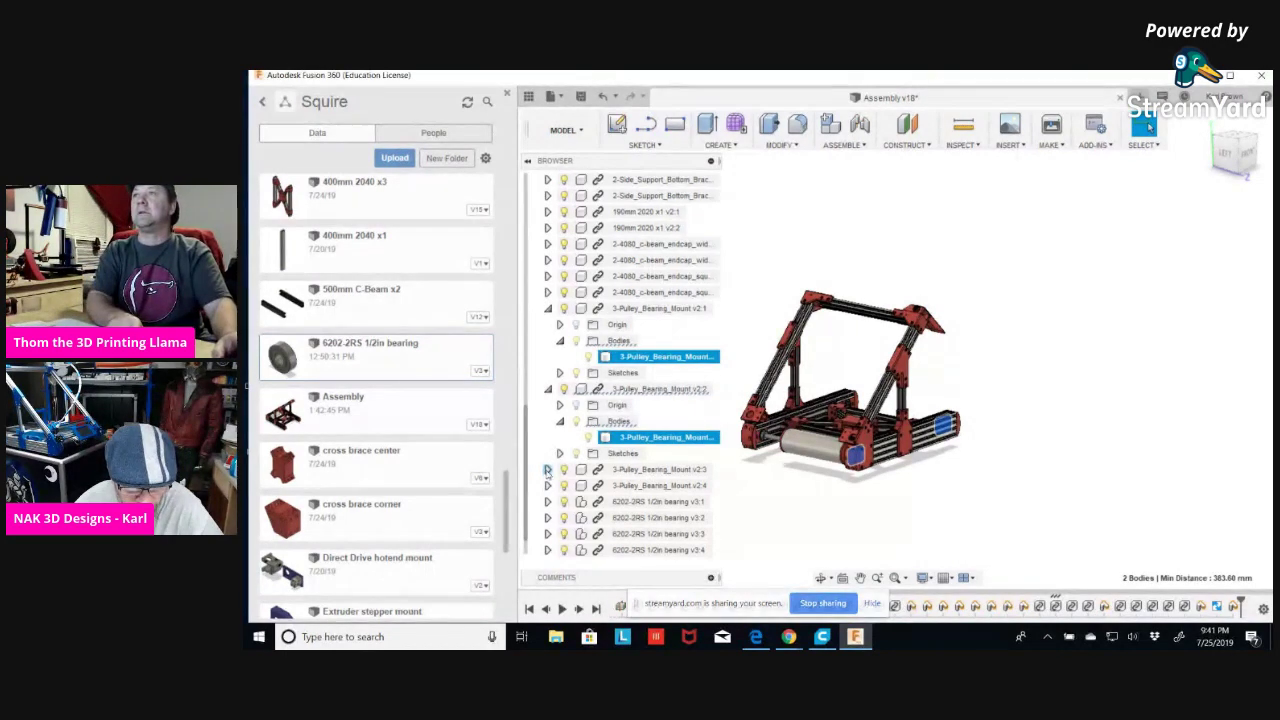
Expand the third and fourth pulley bearing mounts to reveal their bodies.
left_click(547, 469)
left_click(560, 437)
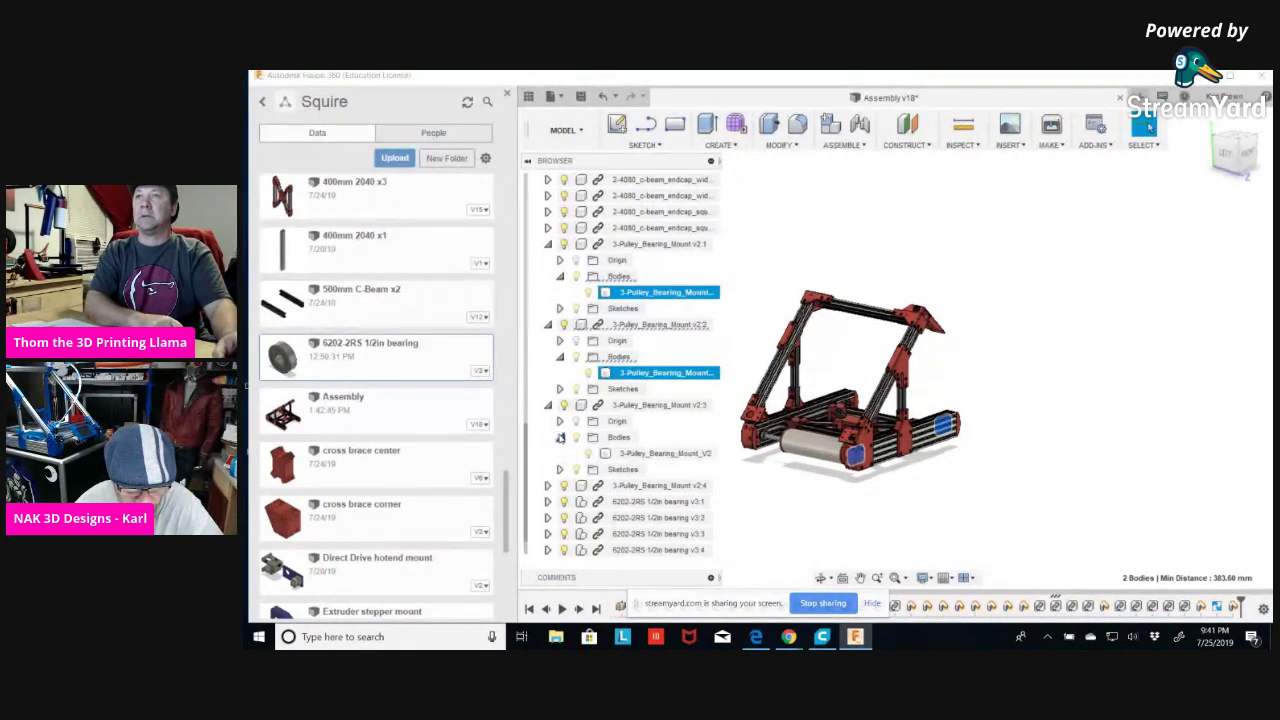
left_click(547, 485)
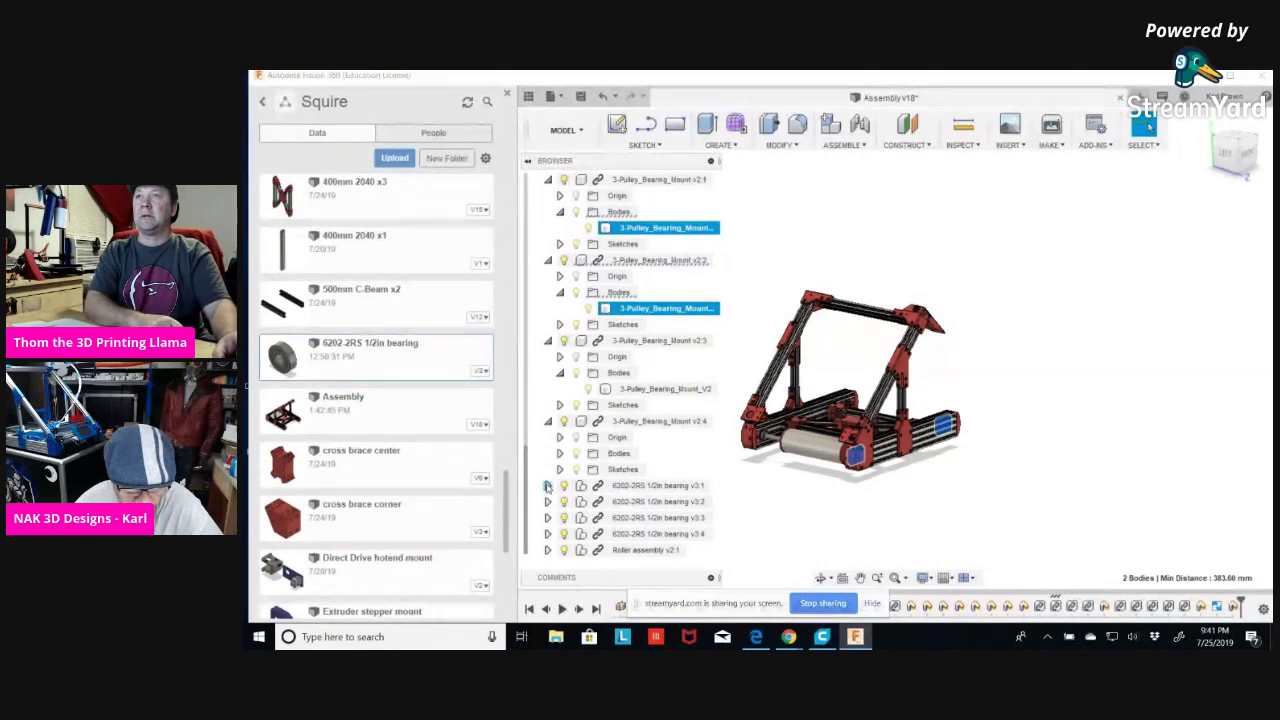
left_click(560, 453)
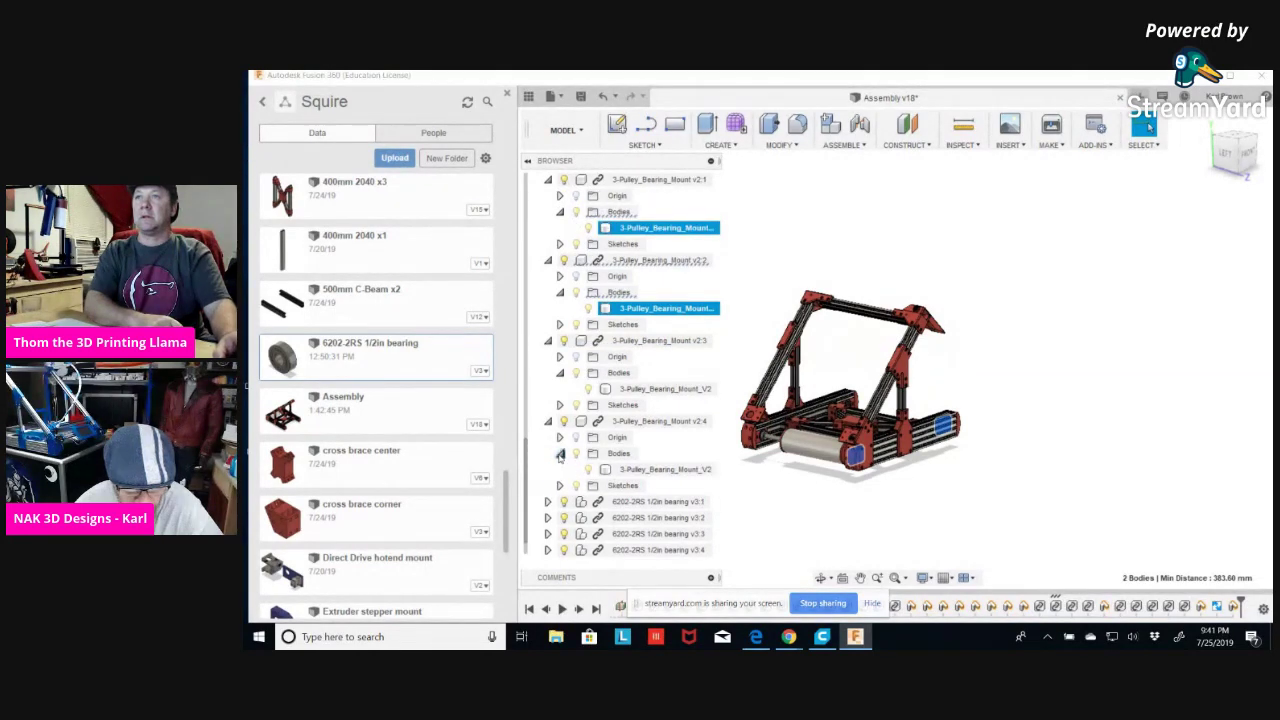
Add the third and fourth mount bodies to the selection and create a selection set of all four.
left_click(655, 389, "ctrl")
left_click(640, 469, "ctrl")
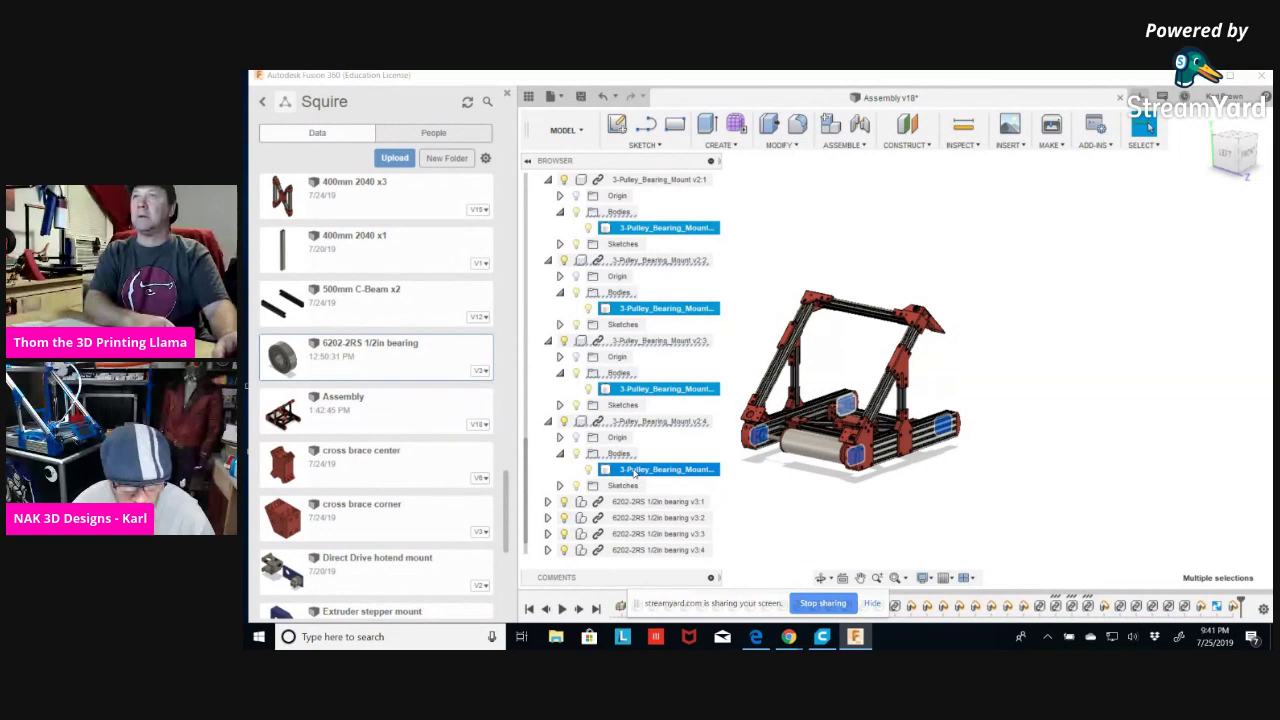
right_click(634, 472)
left_click(673, 483)
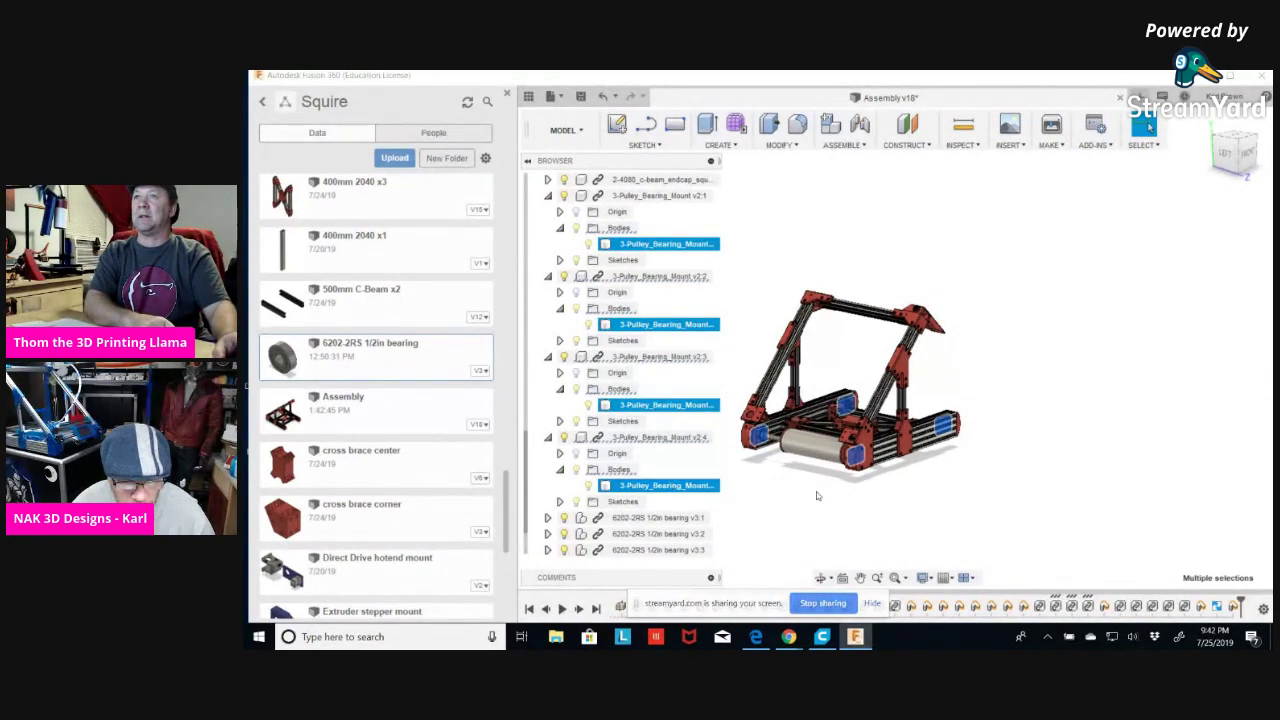
right_click(709, 487)
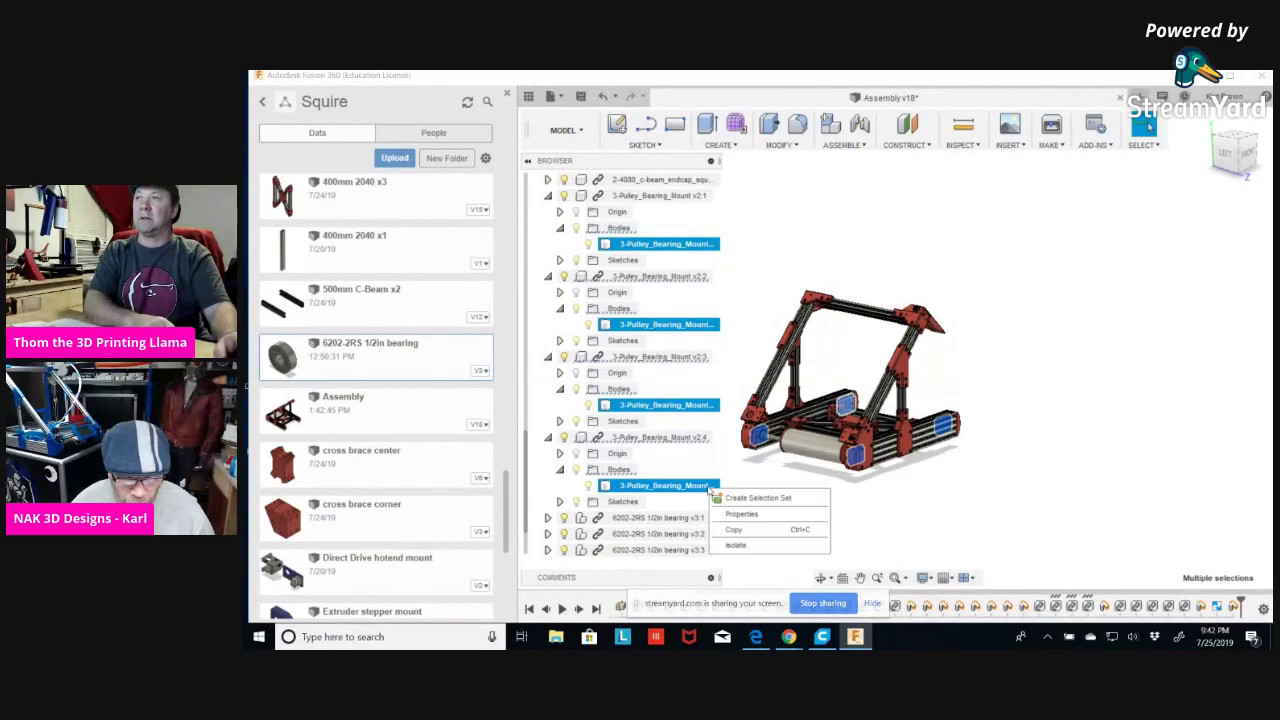
left_click(764, 500)
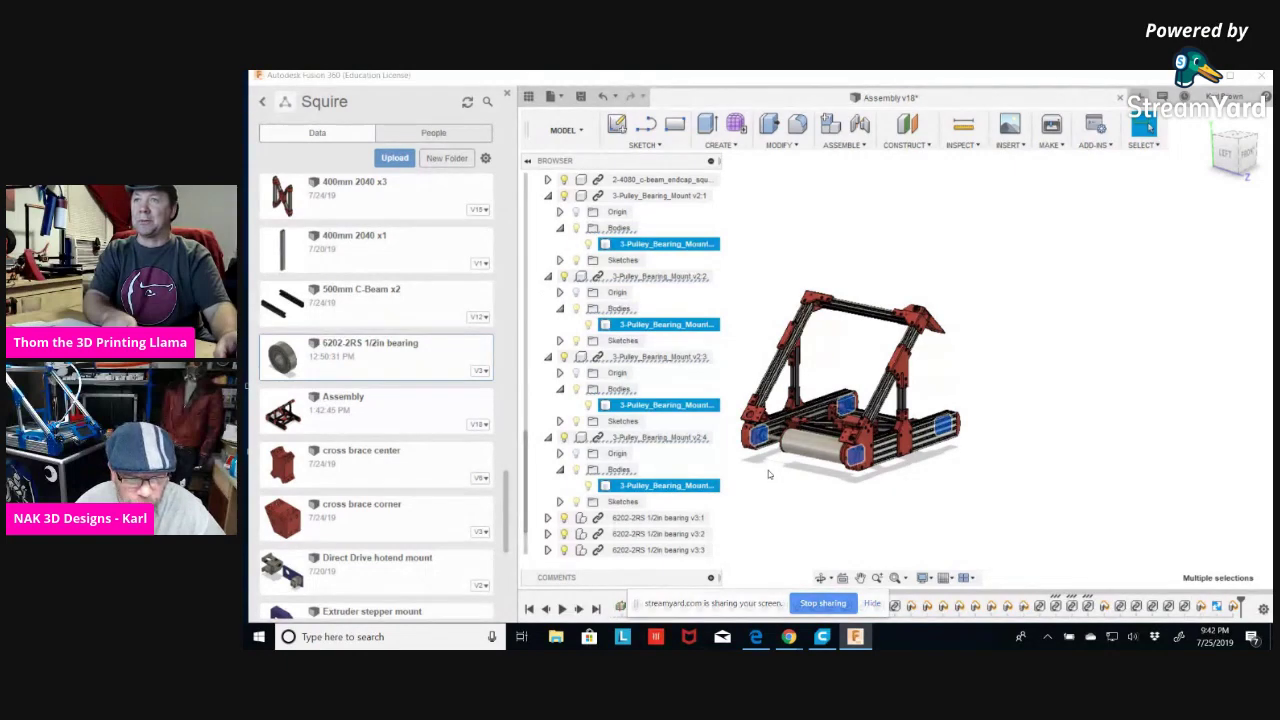
left_click(548, 196)
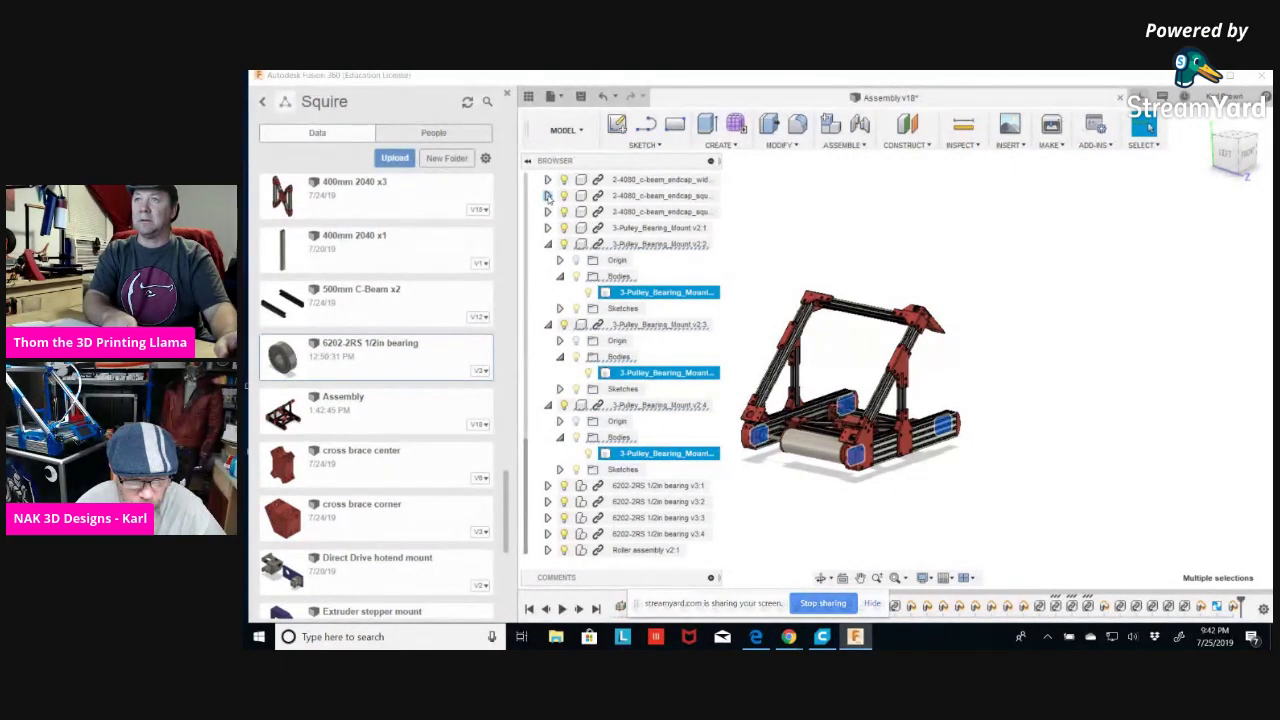
Collapse all four pulley bearing mounts and clear the body selection.
left_click(549, 246)
left_click(548, 326)
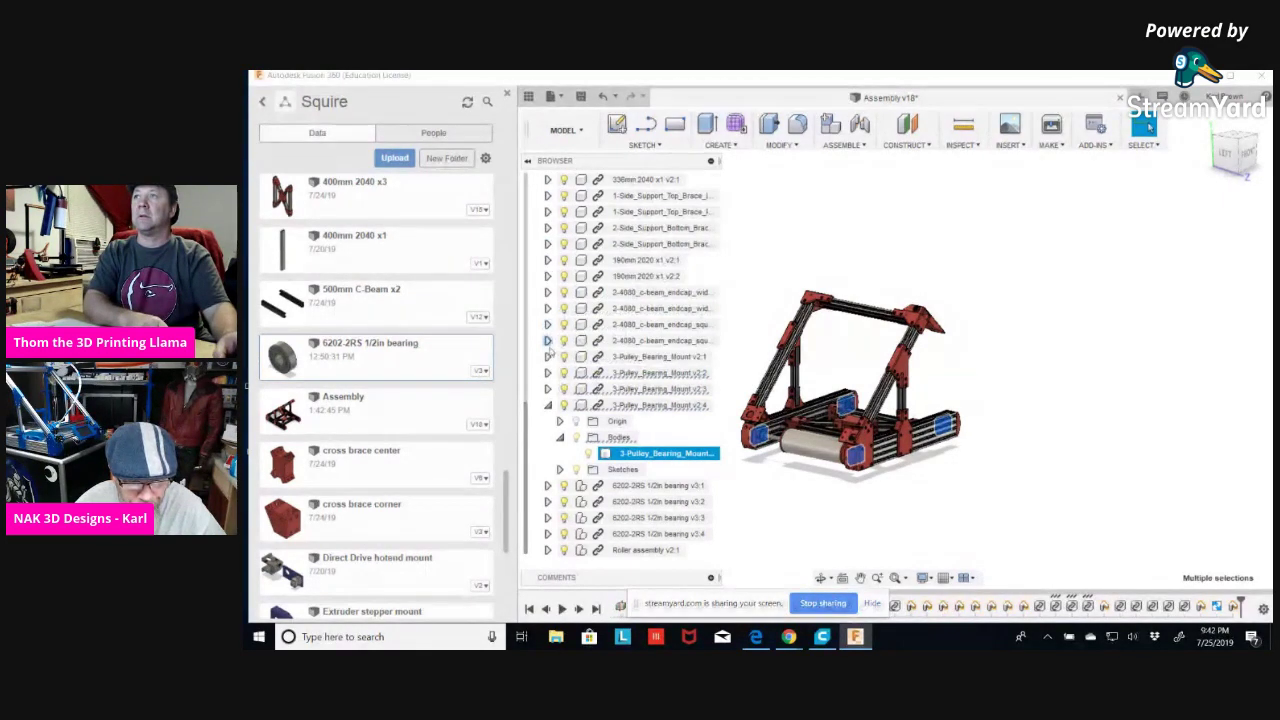
left_click(547, 406)
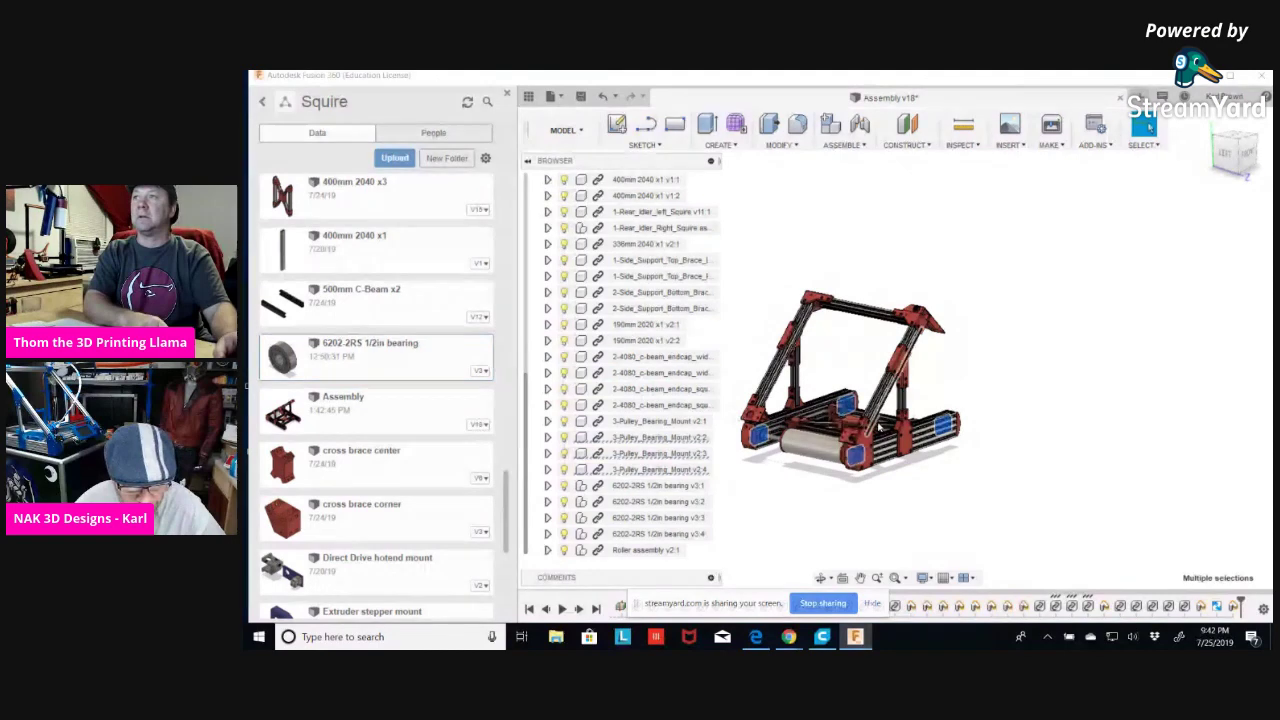
left_click(797, 531)
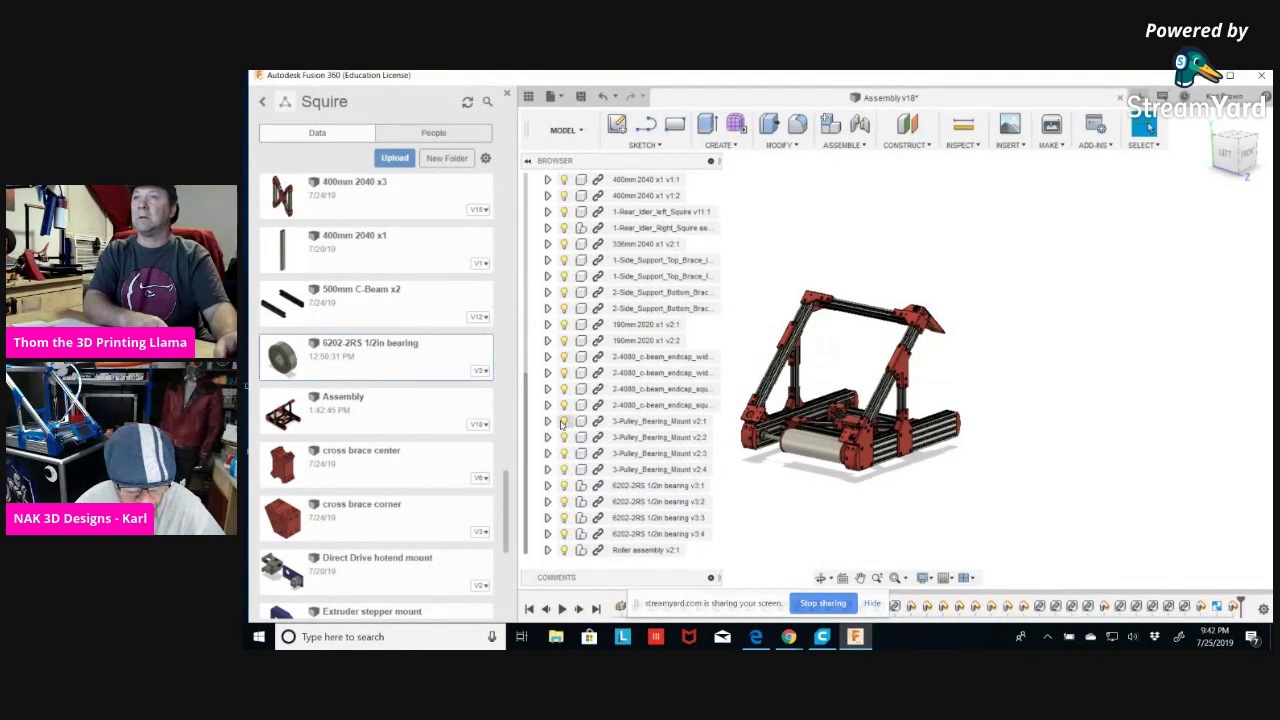
scroll(637, 403, "up", 5)
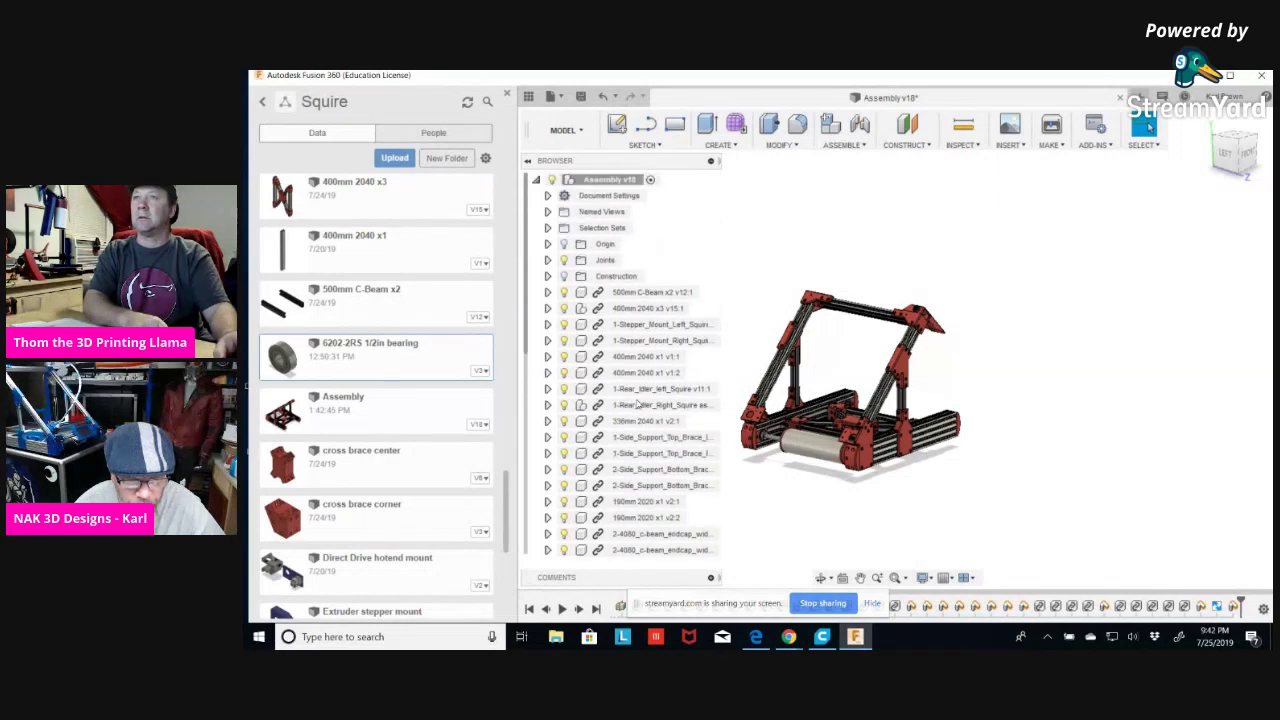
Inspect Selection Set1 and Selection Set2 without renaming them, then undo both sets.
left_click(548, 228)
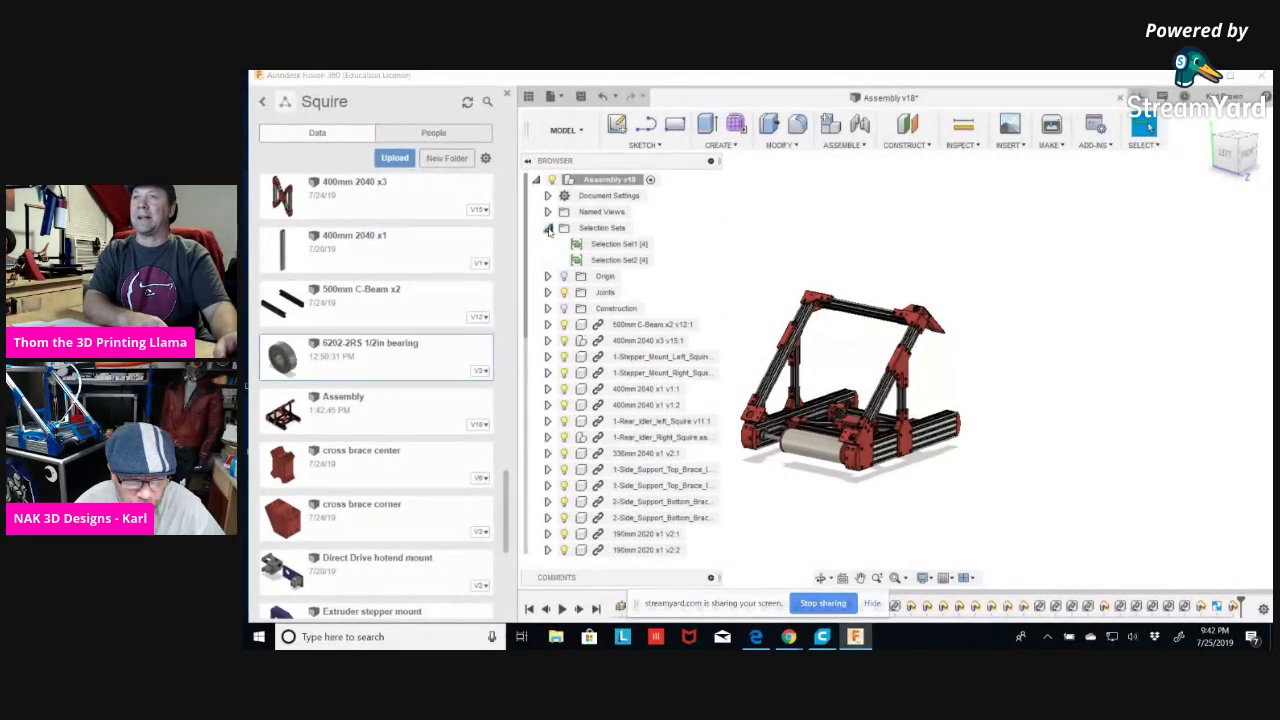
left_click(616, 245)
left_click(616, 260)
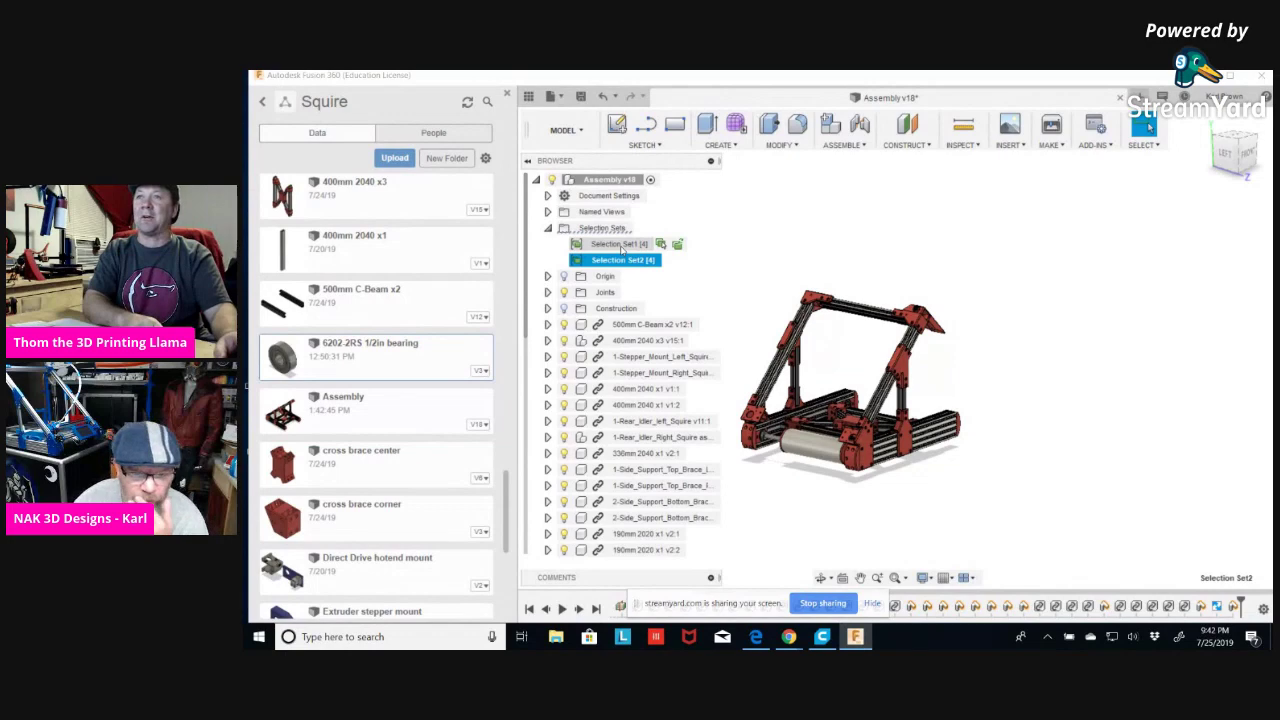
left_click(621, 247)
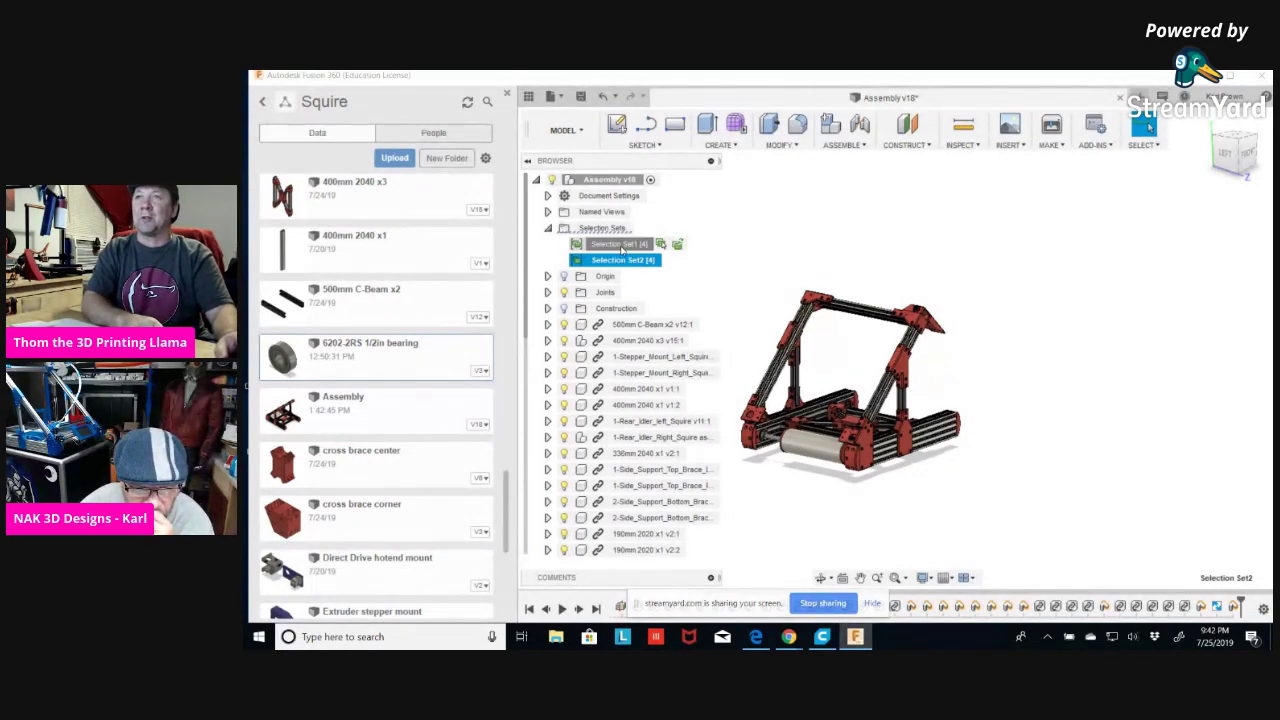
left_click(619, 261)
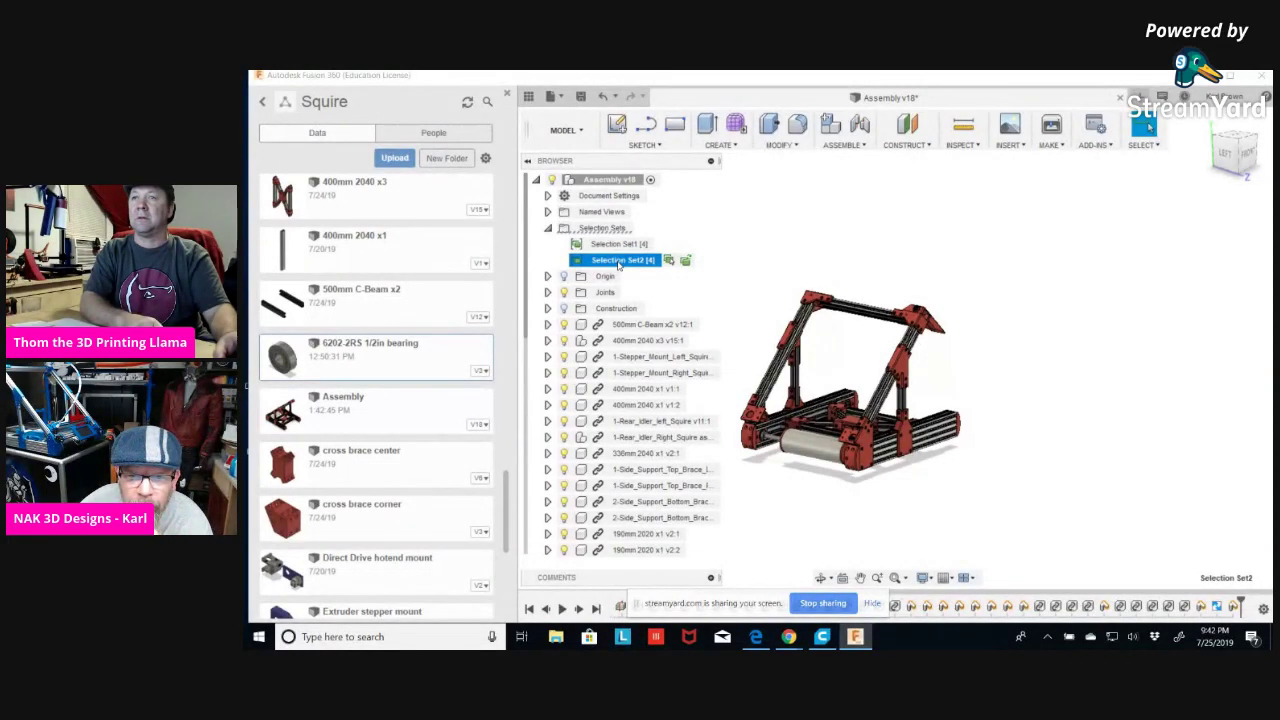
double_click(628, 259)
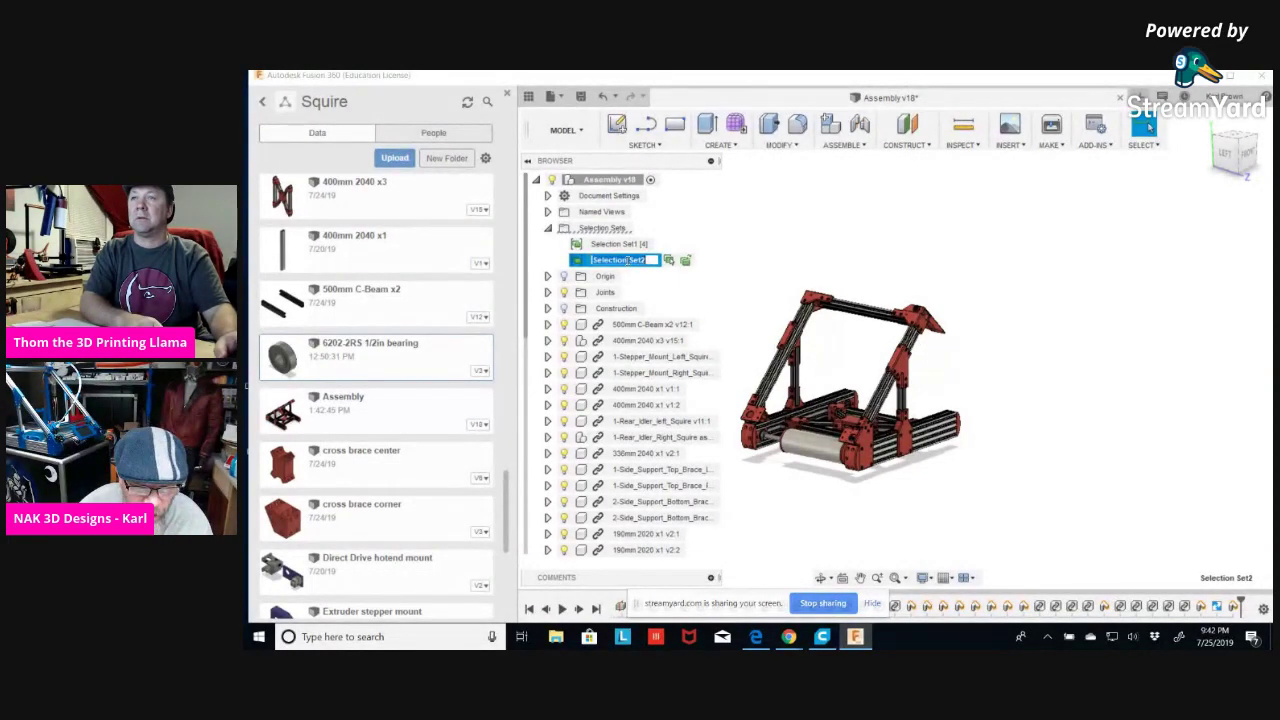
key("Return")
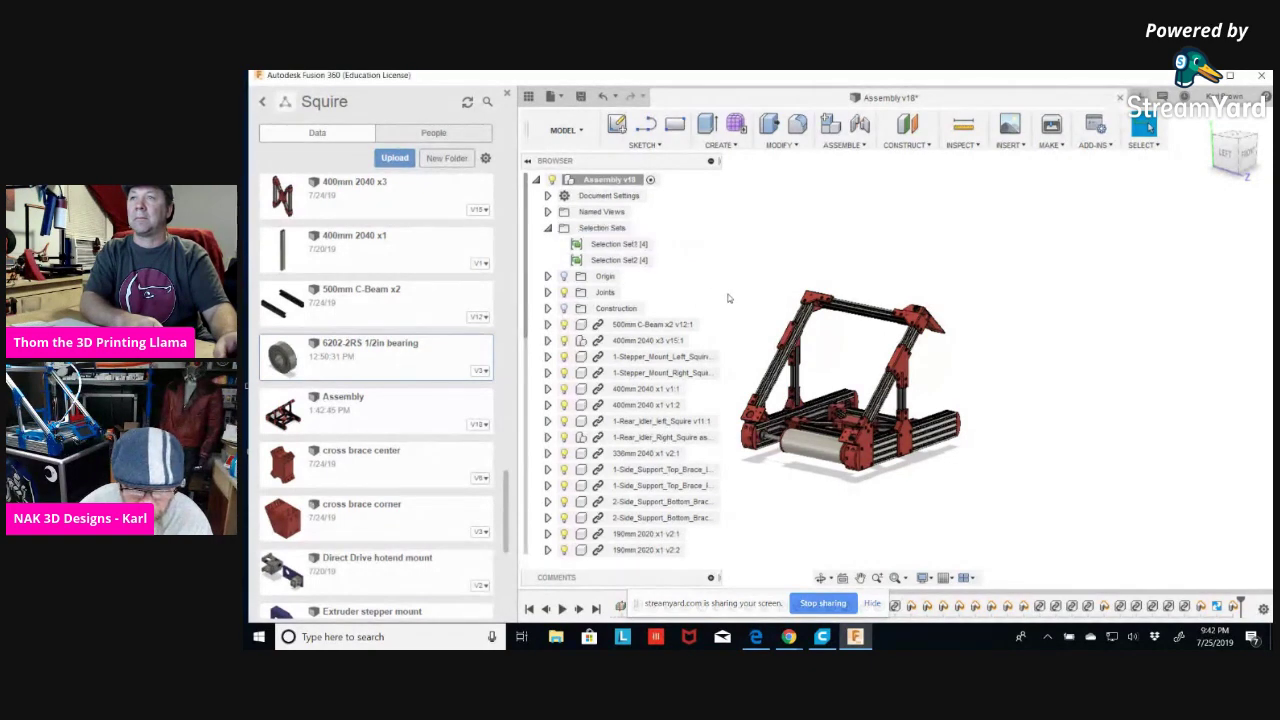
left_click(630, 261)
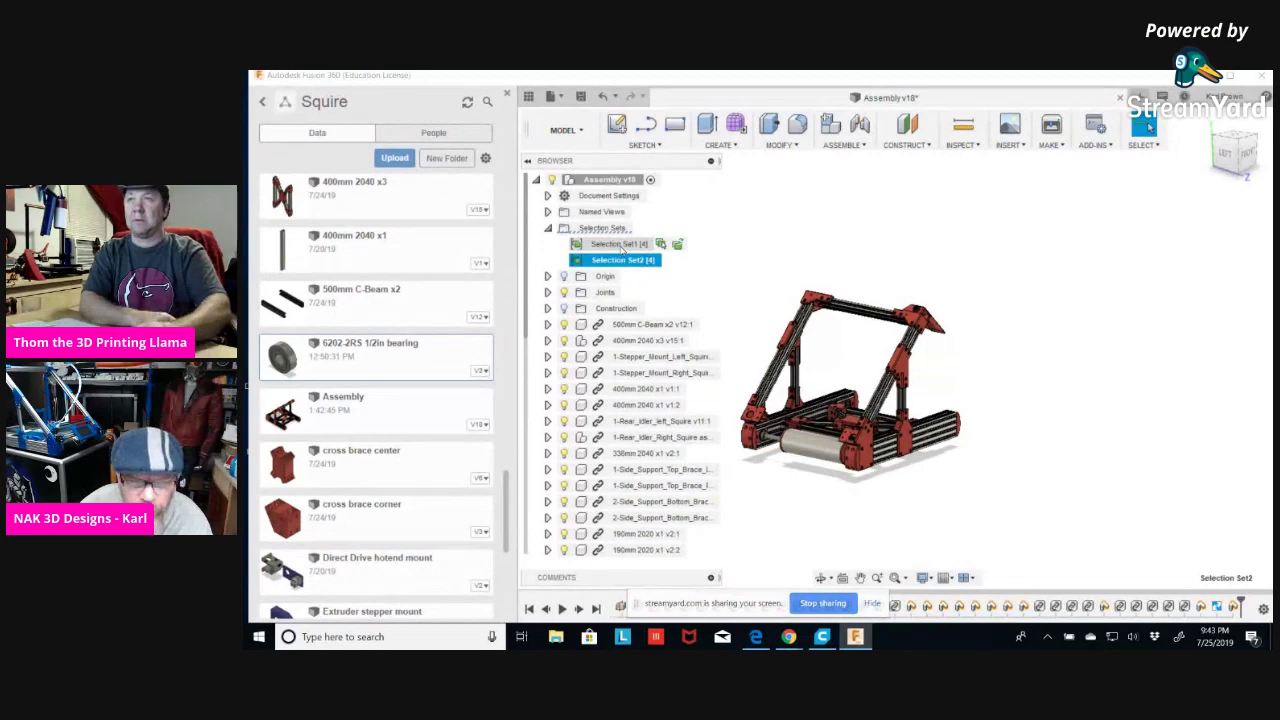
left_click(621, 246)
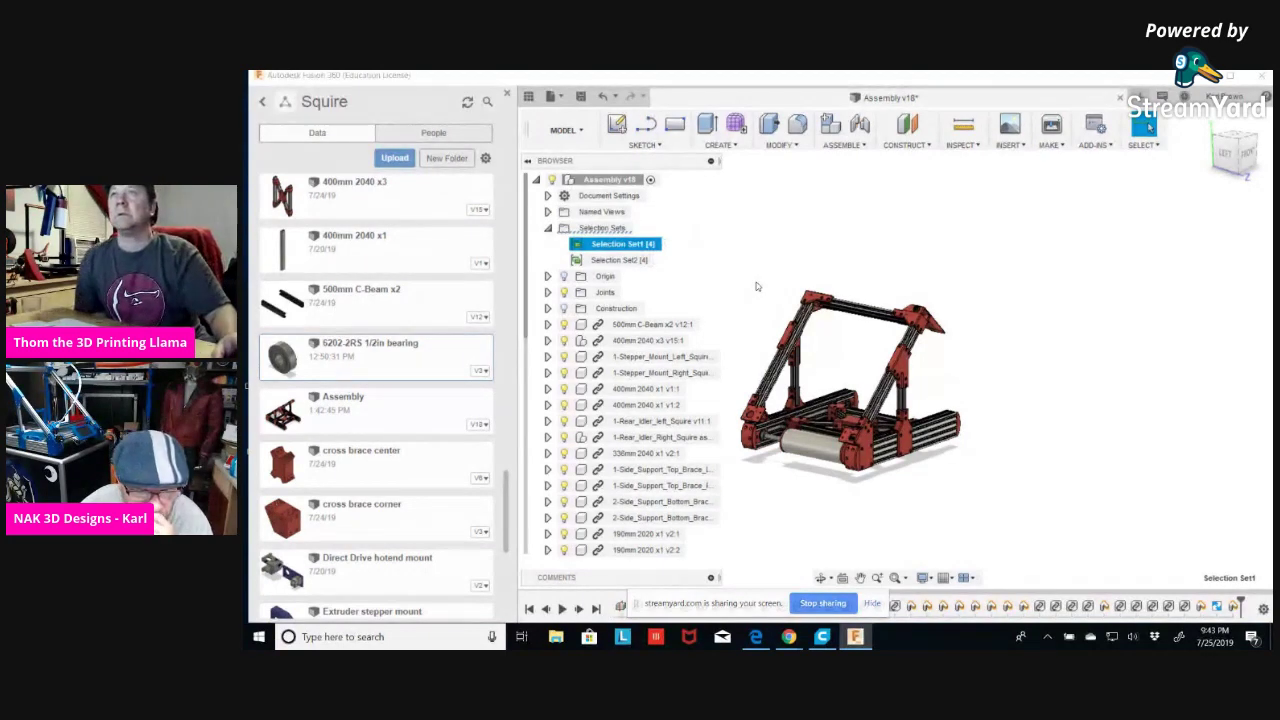
left_click(602, 97)
left_click(602, 97)
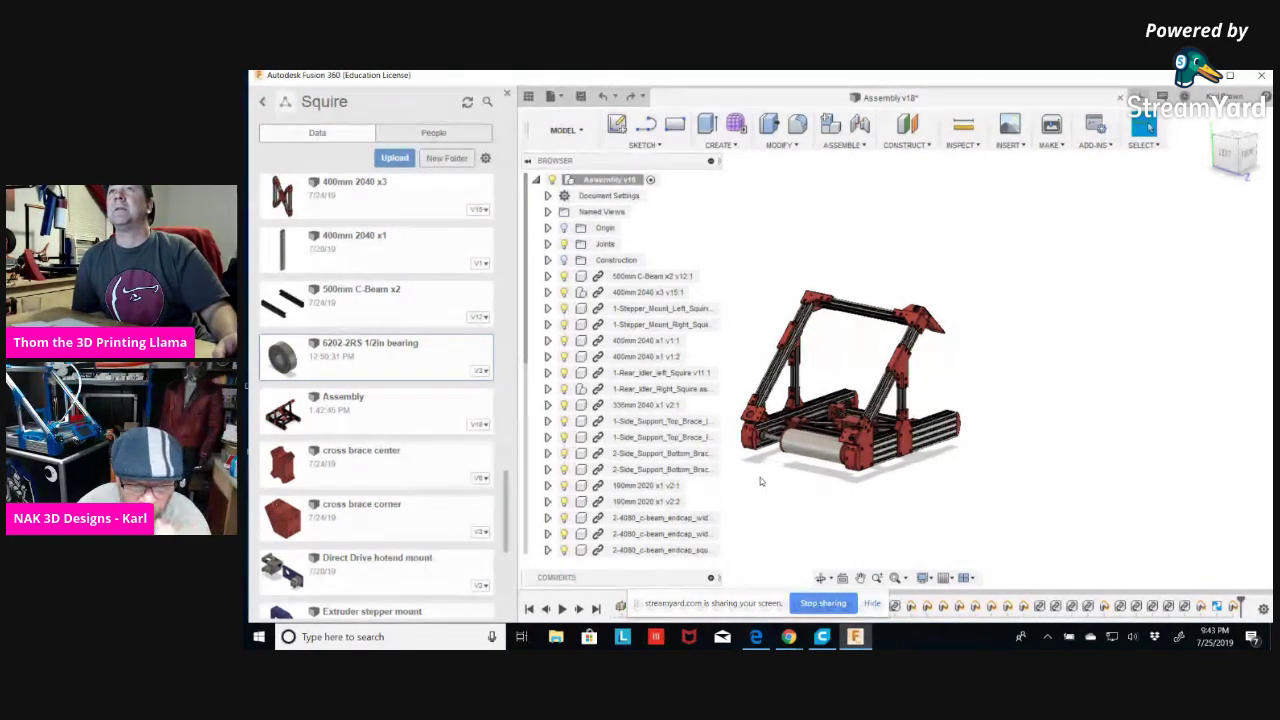
Browse the component tree, peek inside 500mm C-Beam x2, then collapse the Browser panel.
scroll(760, 500, "down", 2)
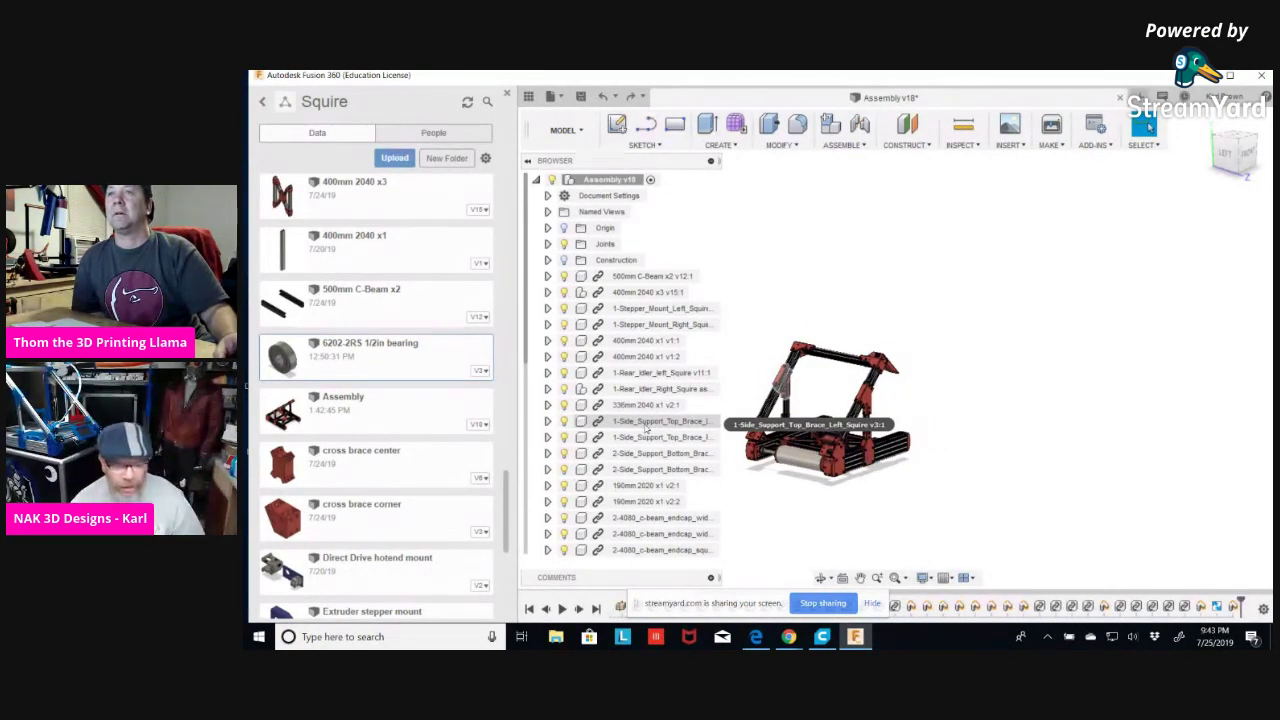
scroll(647, 428, "down", 1)
scroll(646, 428, "down", 3)
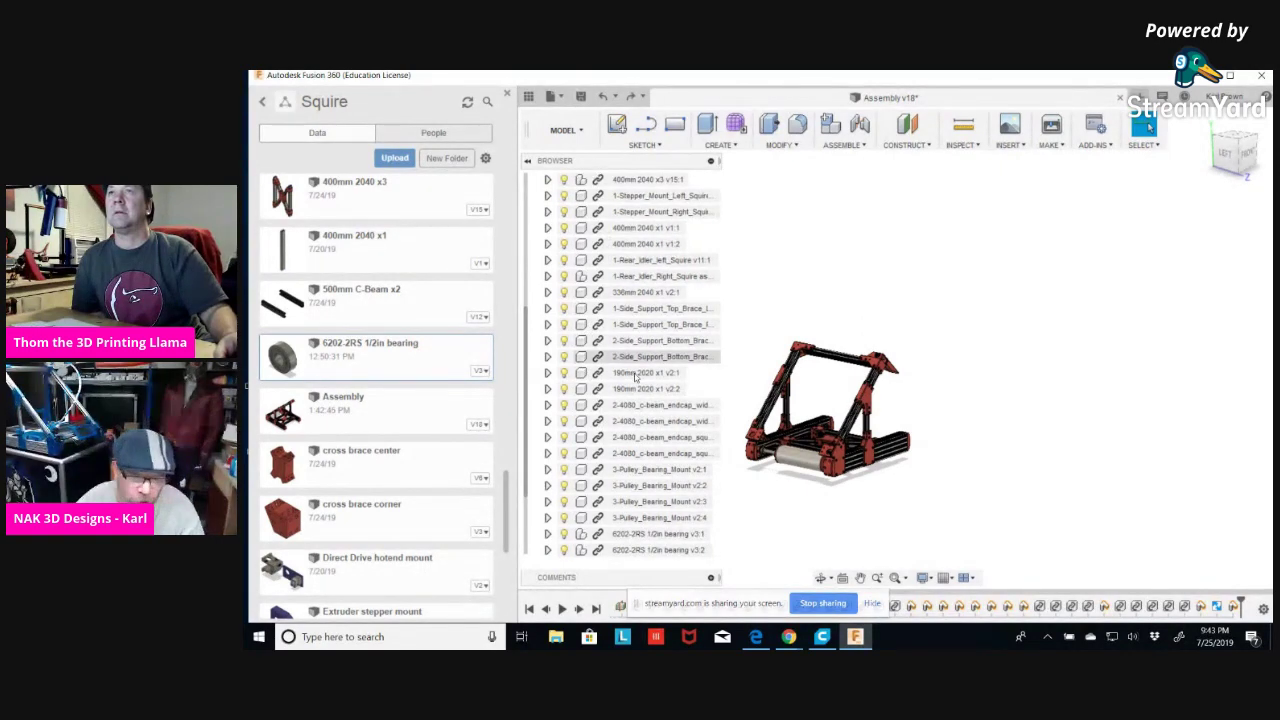
scroll(700, 365, "down", 3)
scroll(700, 370, "up", 5)
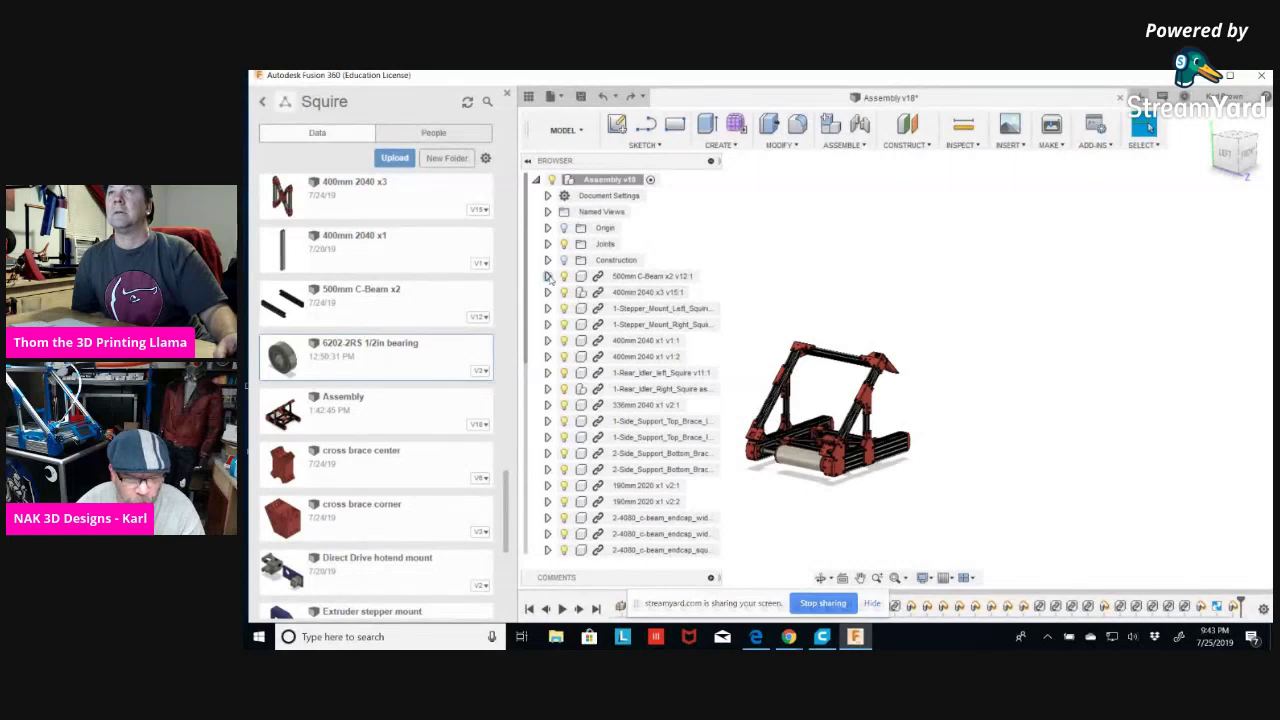
left_click(547, 276)
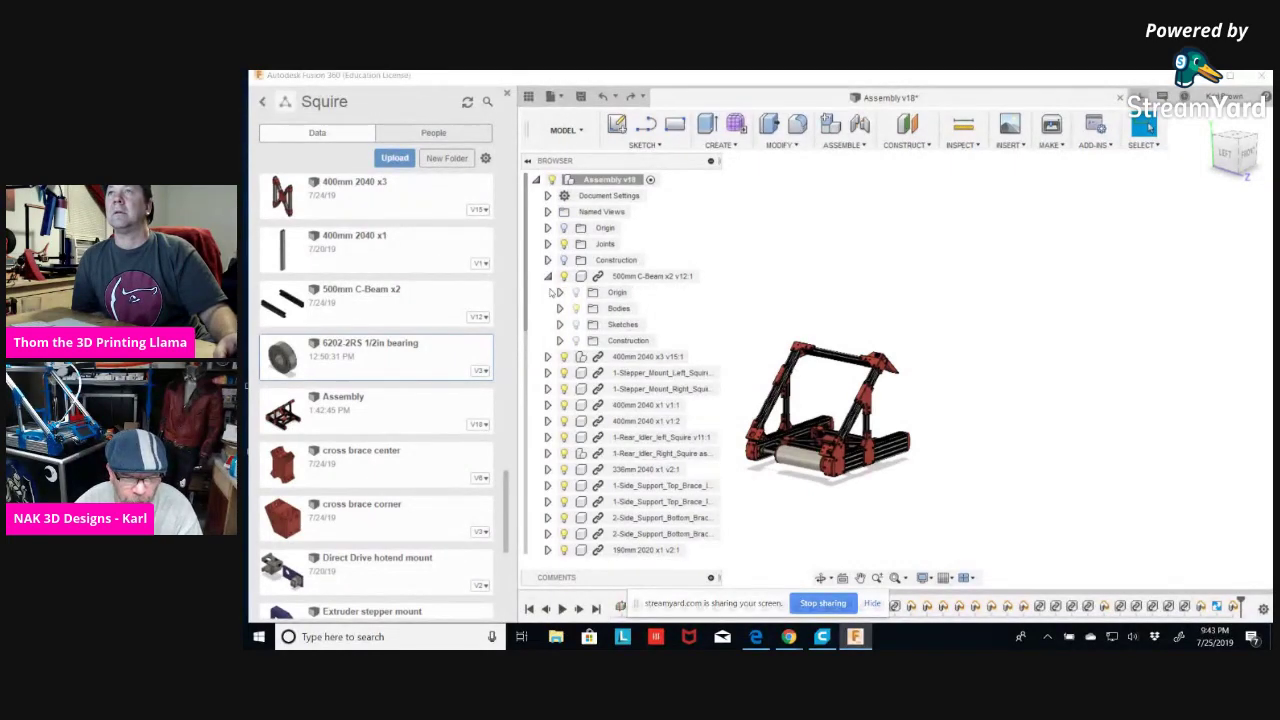
left_click(547, 276)
scroll(673, 467, "down", 1)
scroll(673, 467, "down", 3)
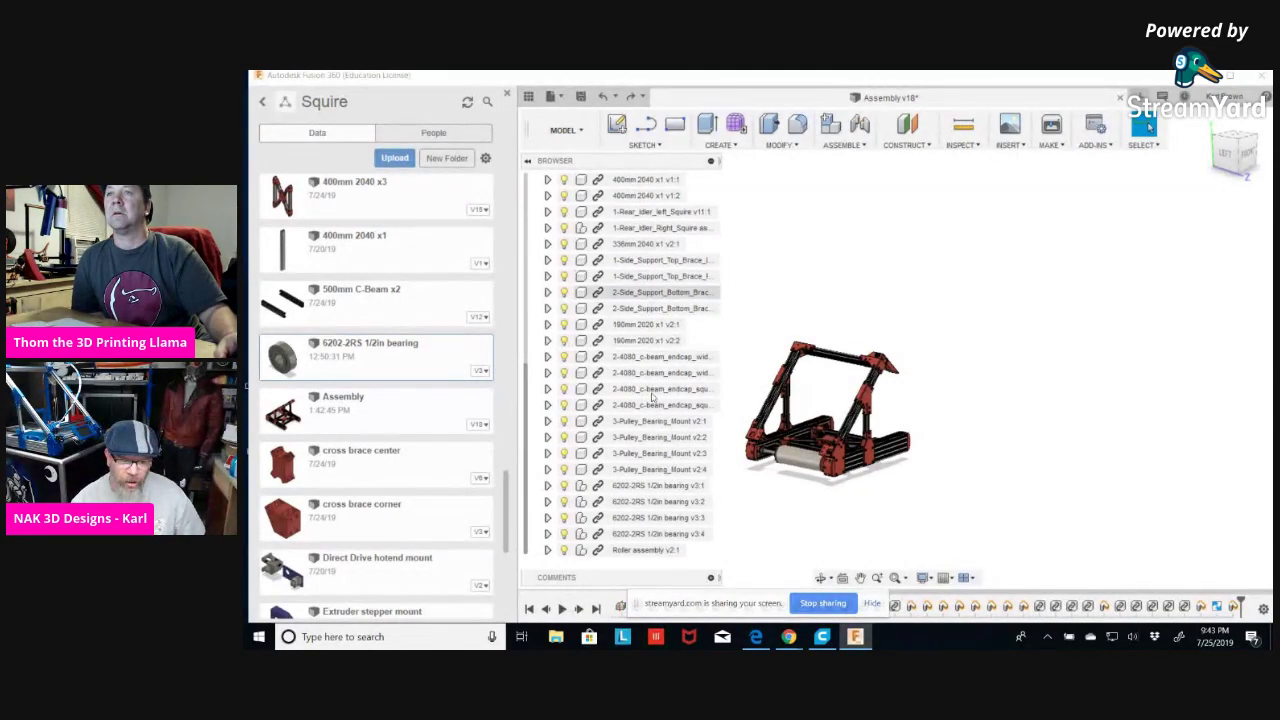
left_click(710, 161)
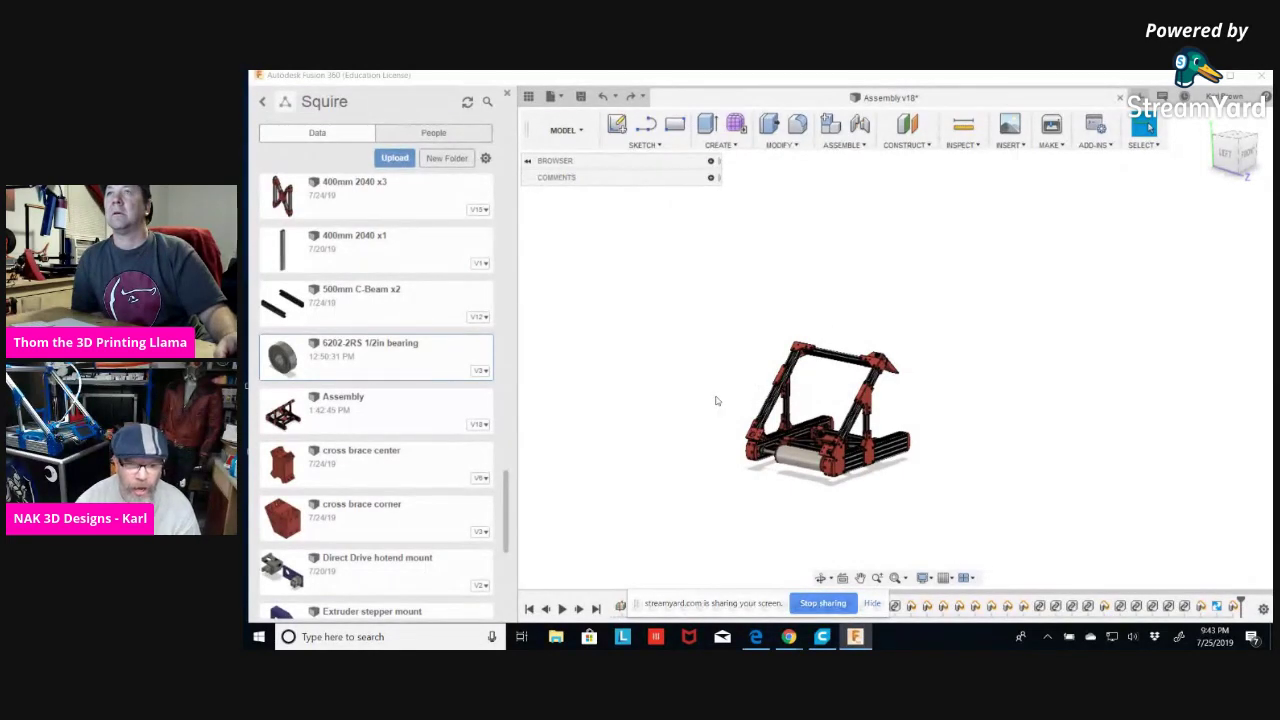
Expand the Browser panel again and scroll the component tree back to the top.
left_click(710, 161)
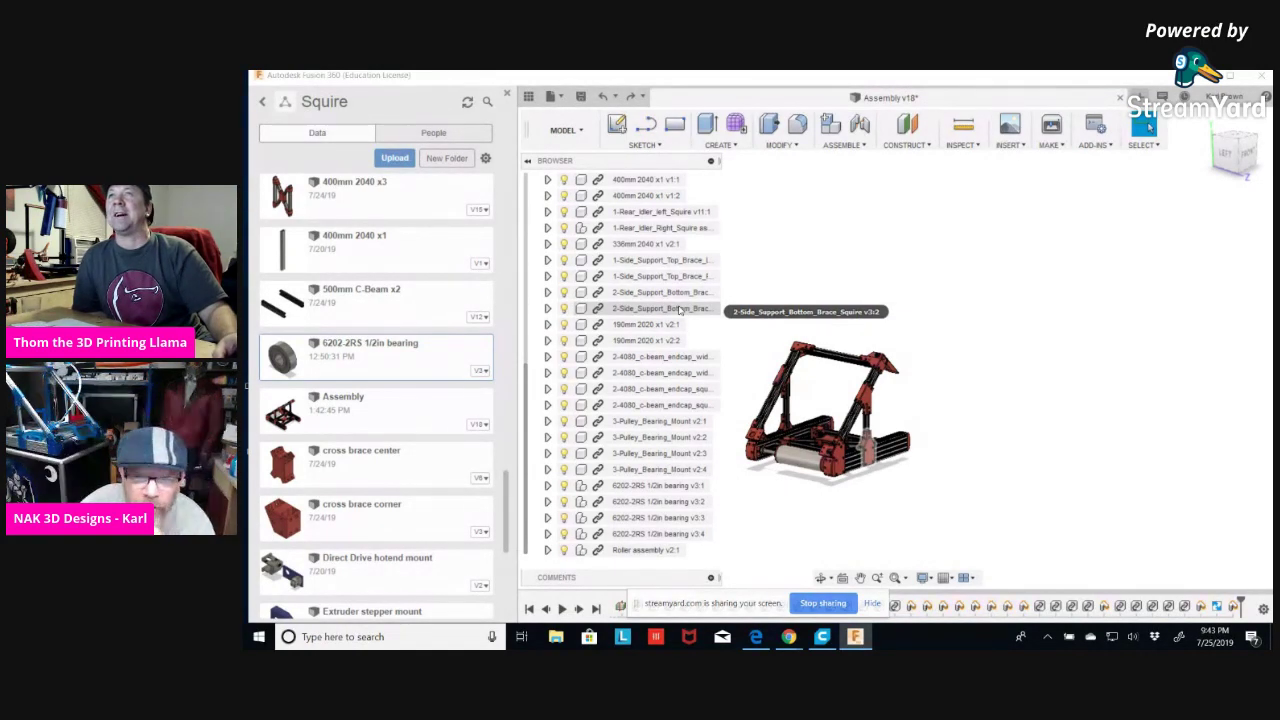
scroll(645, 254, "up", 5)
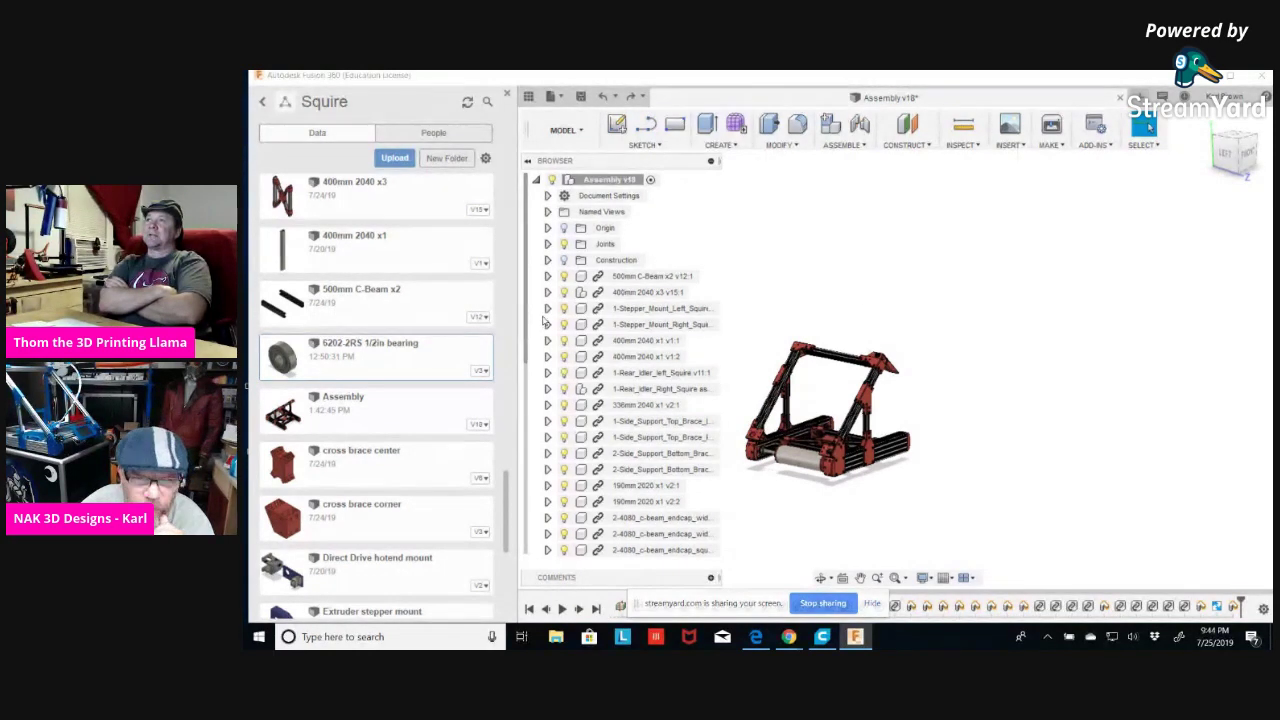
Zoom in on the Squire frame to view the roller and bearing mounts closely.
scroll(792, 291, "down", 2)
scroll(640, 360, "down", 5)
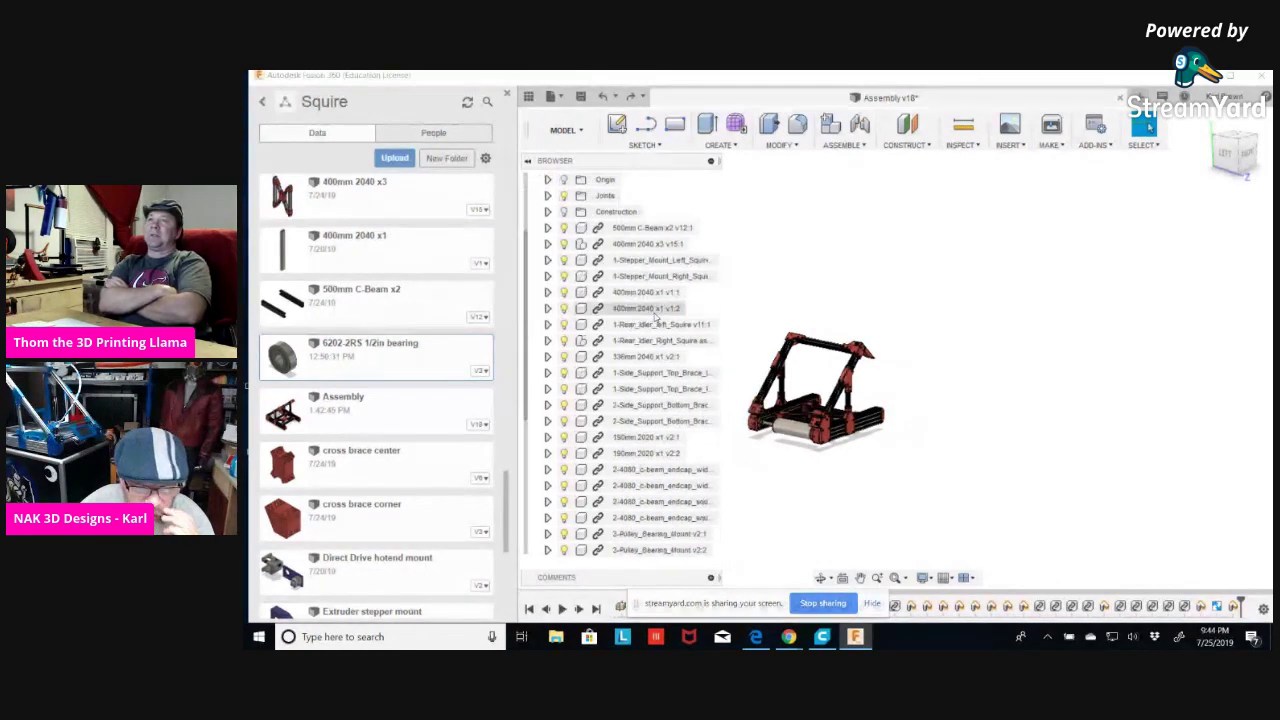
scroll(800, 376, "up", 4)
scroll(810, 362, "up", 3)
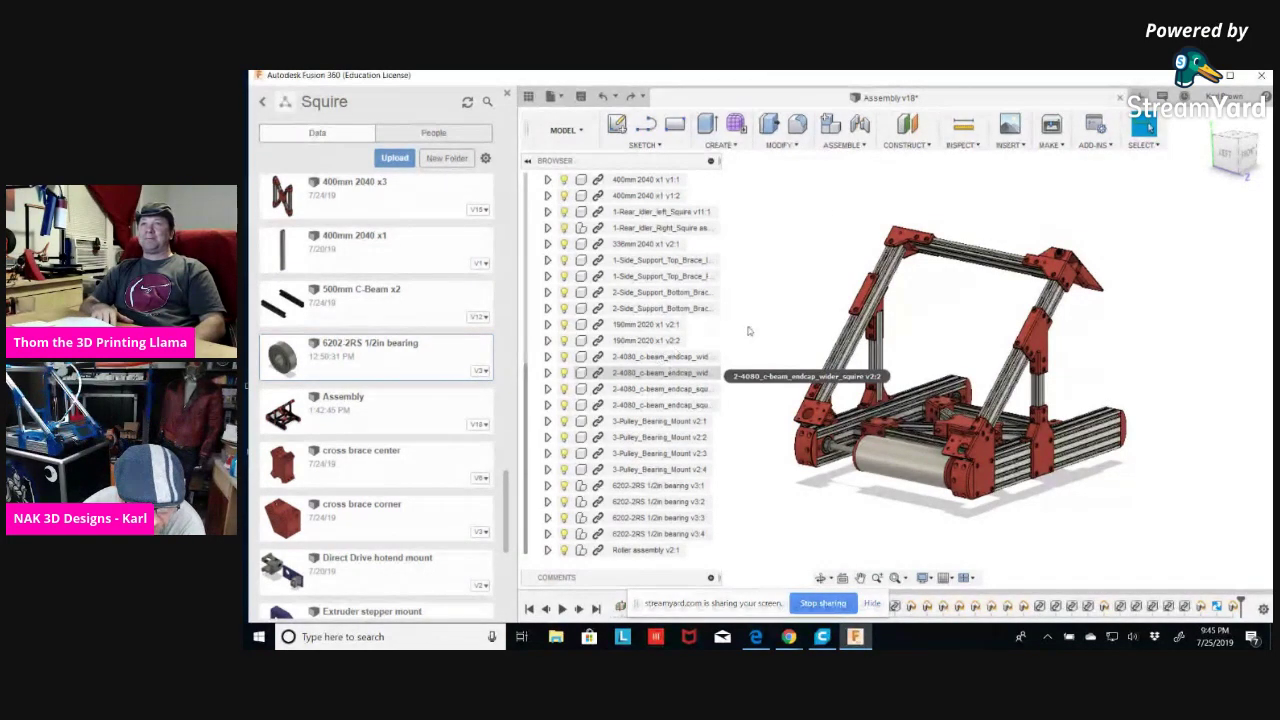
Zoom and orbit to a near-front view of the roller between the four bearing mounts.
scroll(733, 329, "down", 2)
scroll(790, 350, "up", 3)
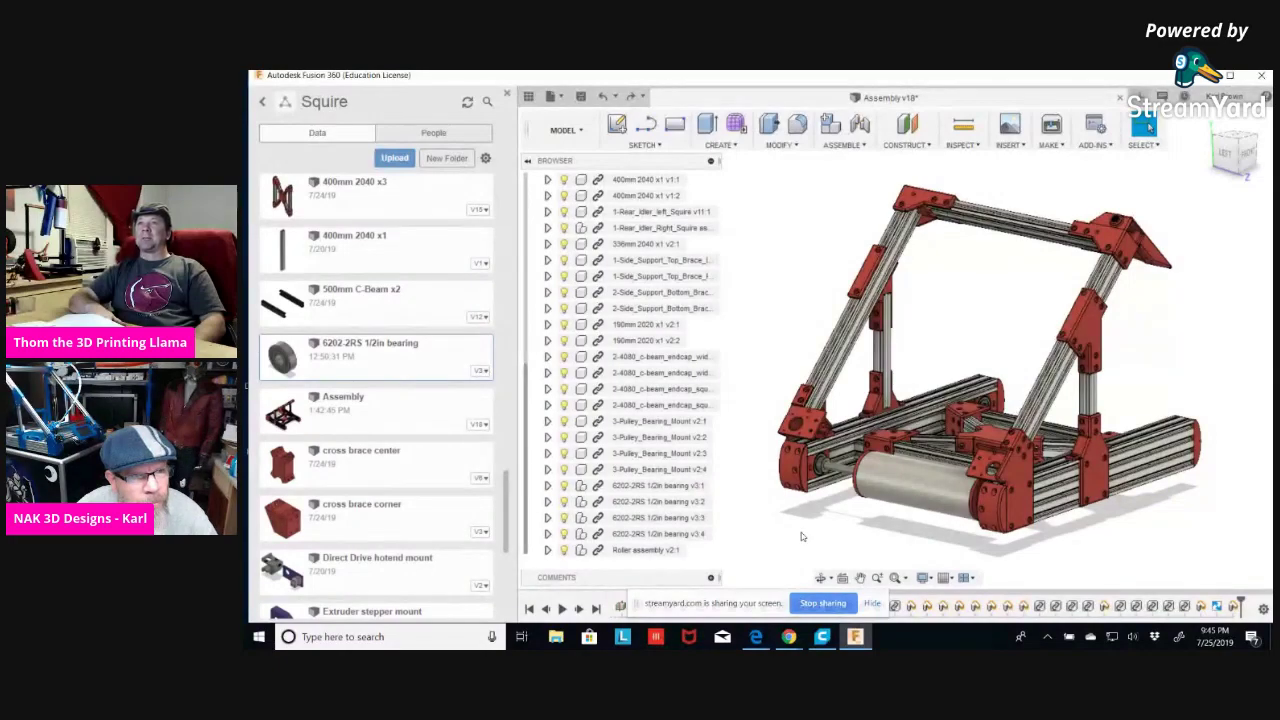
middle_click_drag(801, 532, 817, 524, "shift")
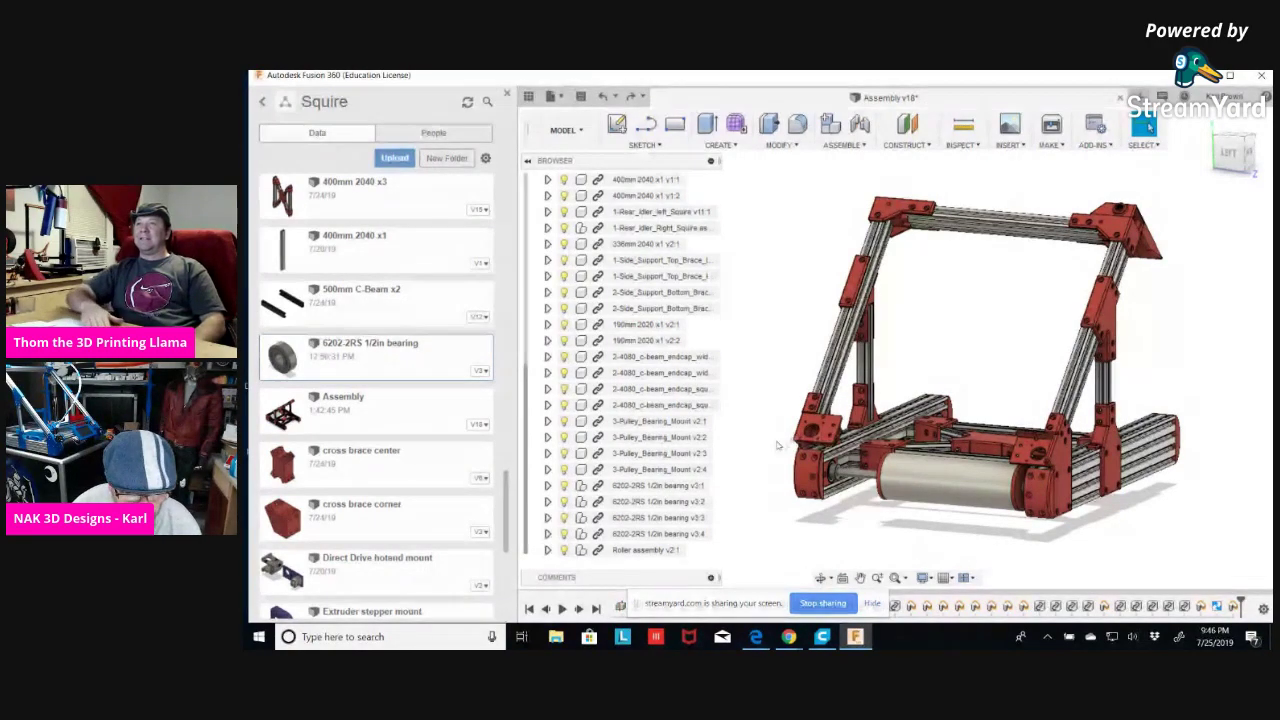
middle_click_drag(766, 448, 845, 475, "shift")
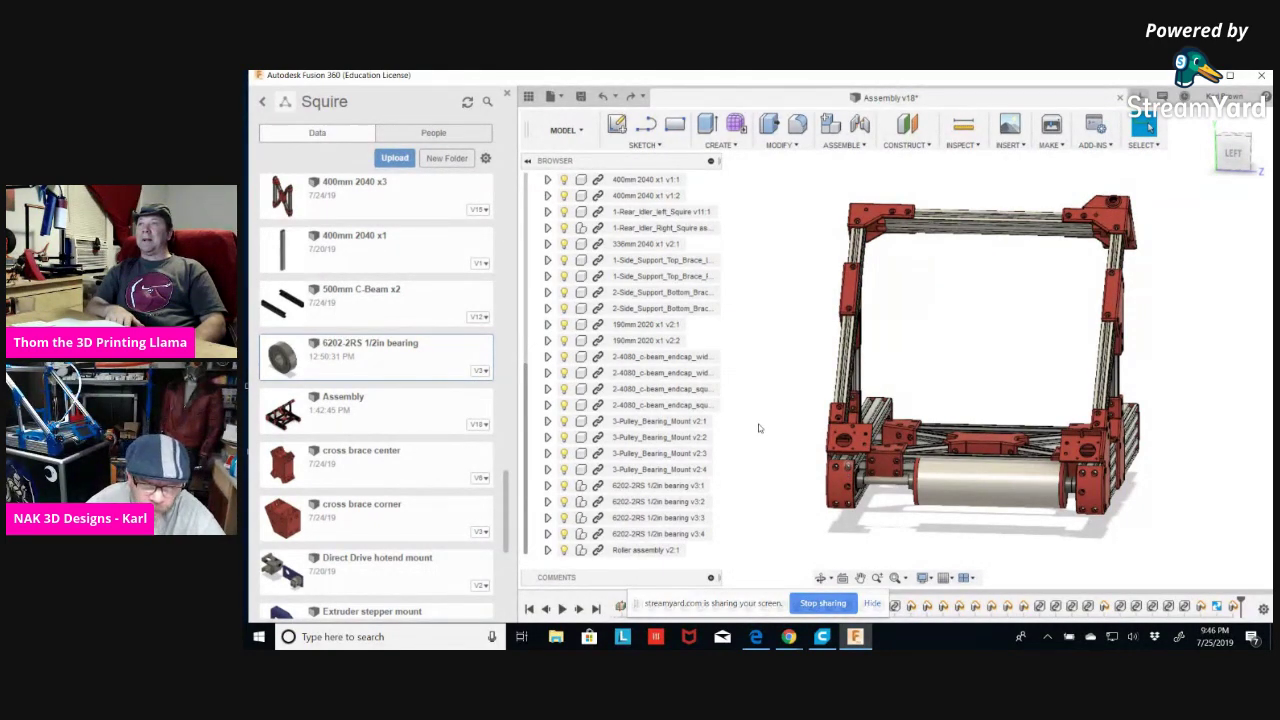
scroll(700, 330, "up", 2)
scroll(727, 338, "up", 3)
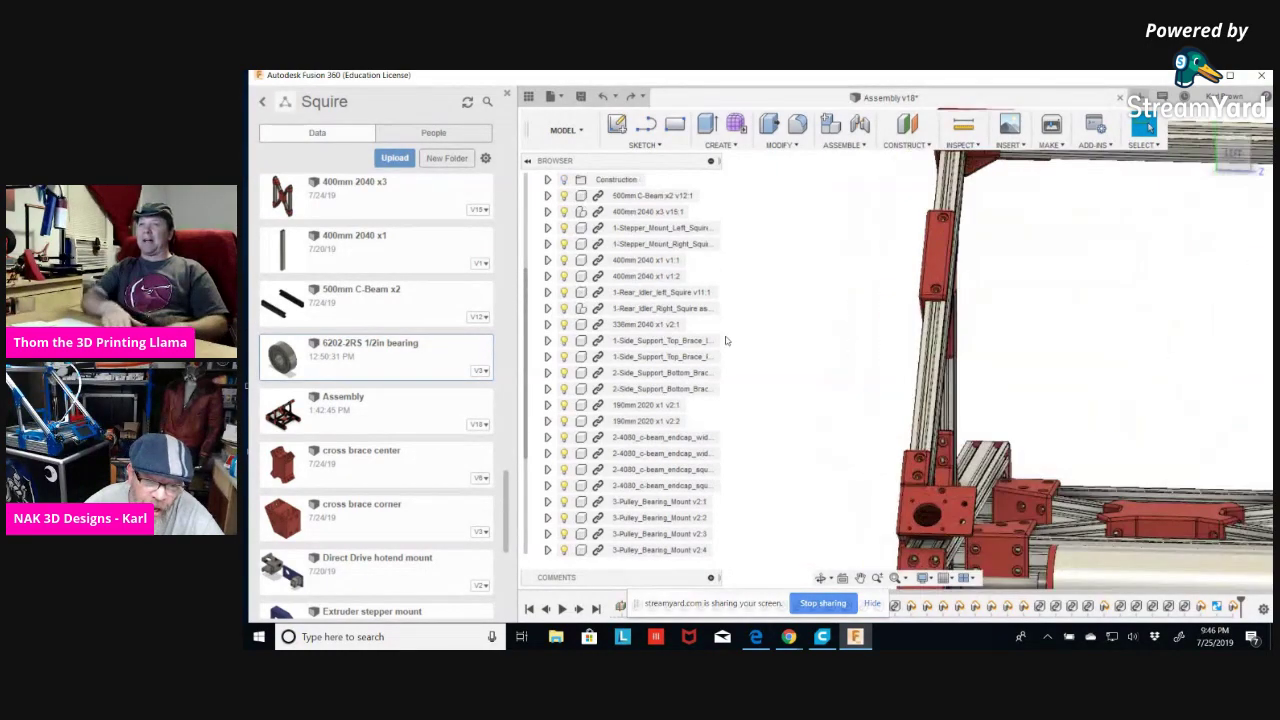
scroll(727, 340, "up", 1)
key("F6")
middle_click_drag(1028, 383, 848, 391, "shift")
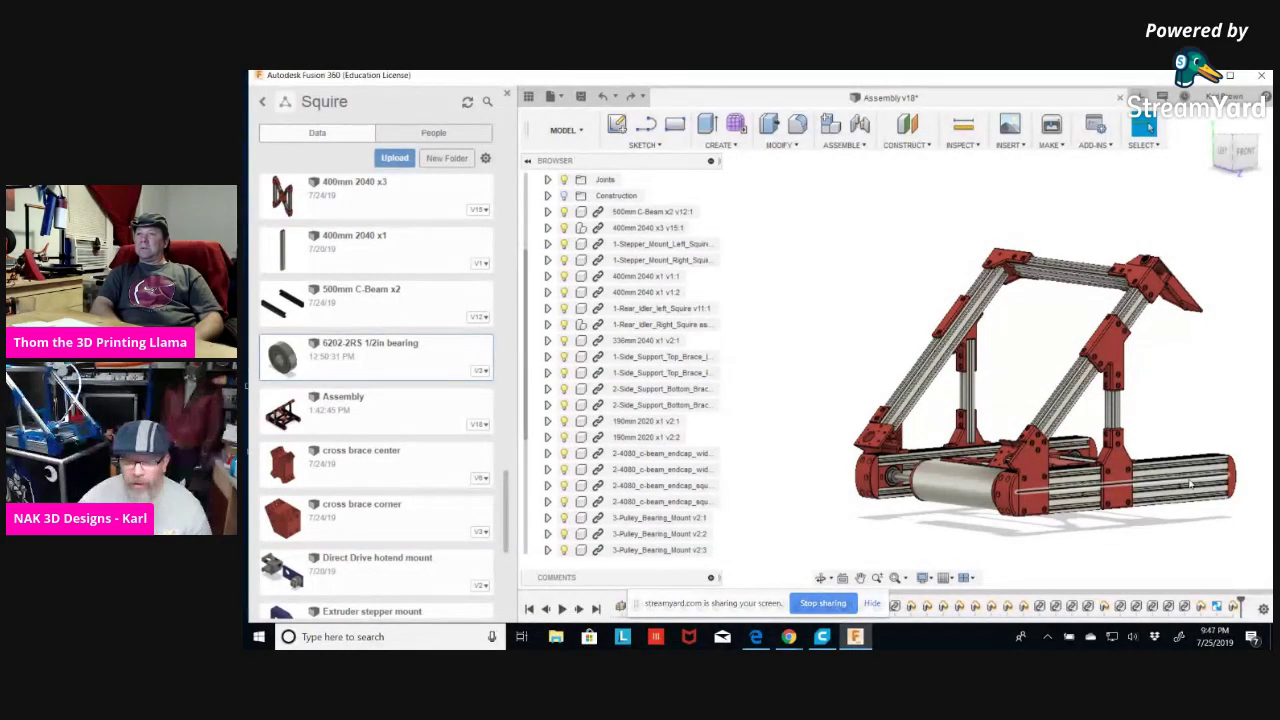
middle_click_drag(1040, 473, 1043, 492, "shift")
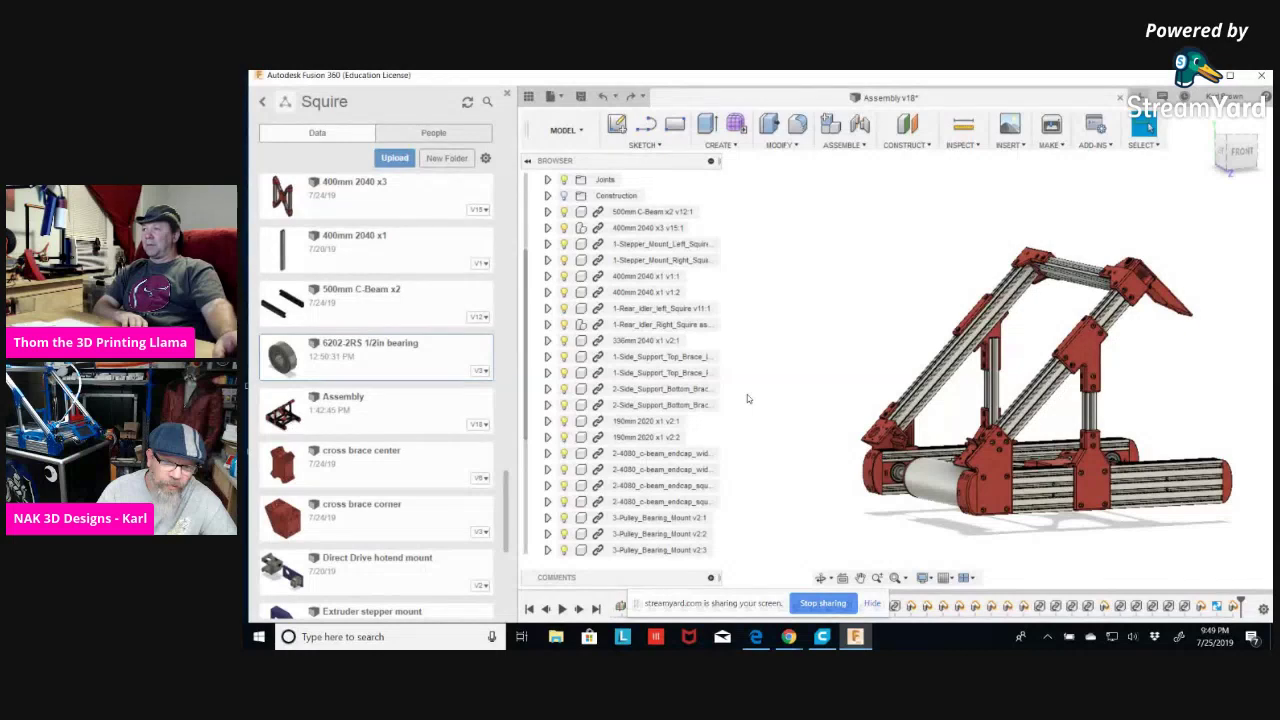
left_click(1120, 99)
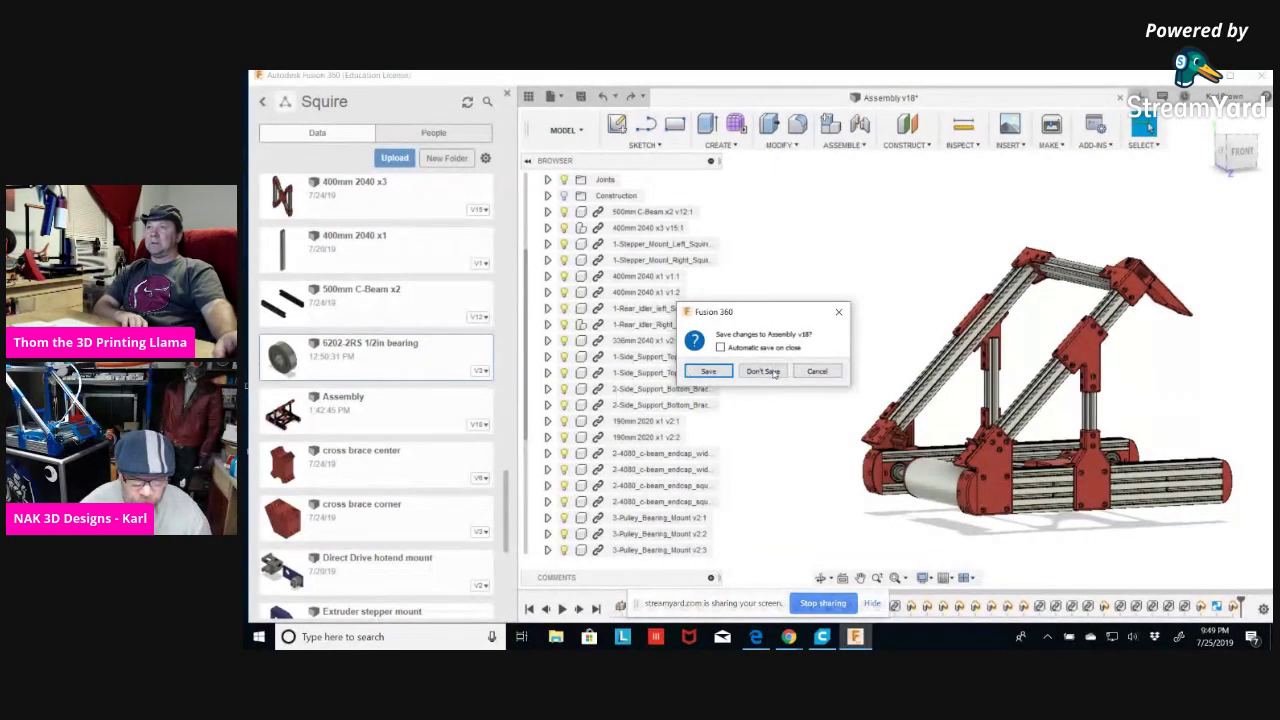
Discard the Assembly changes, open and orbit 500mm C-Beam x2, then close it.
left_click(760, 371)
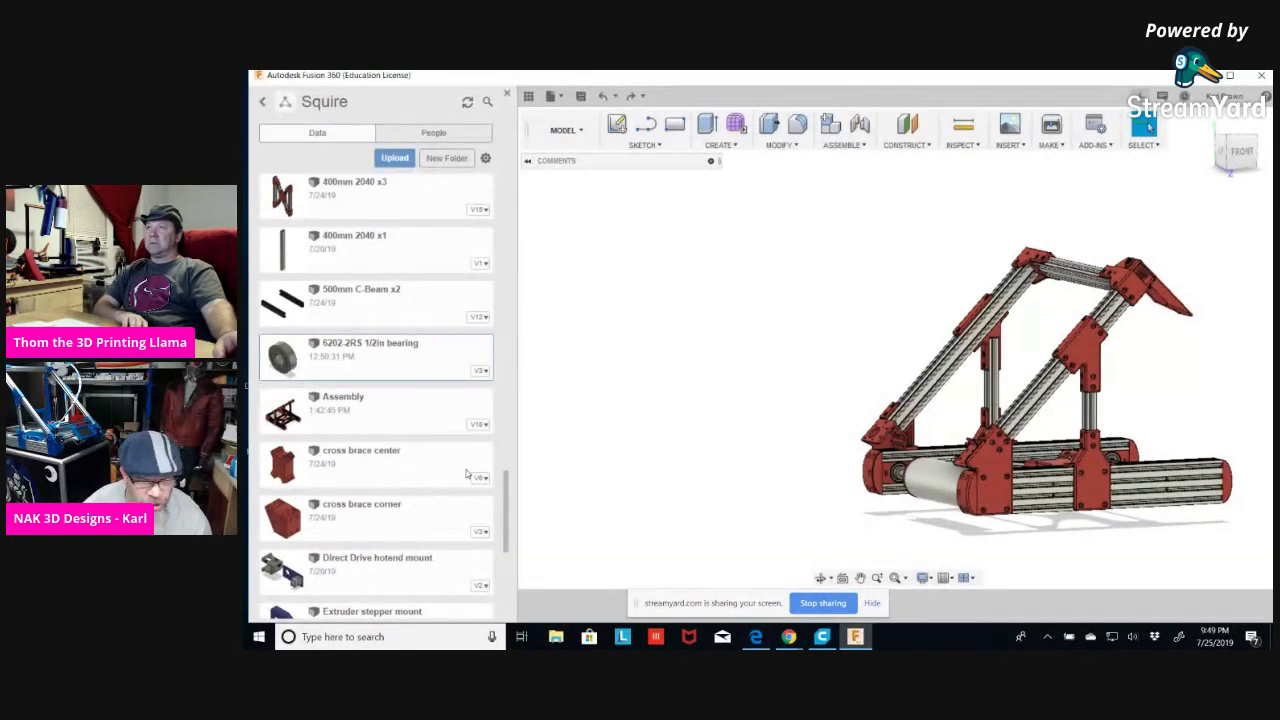
double_click(373, 302)
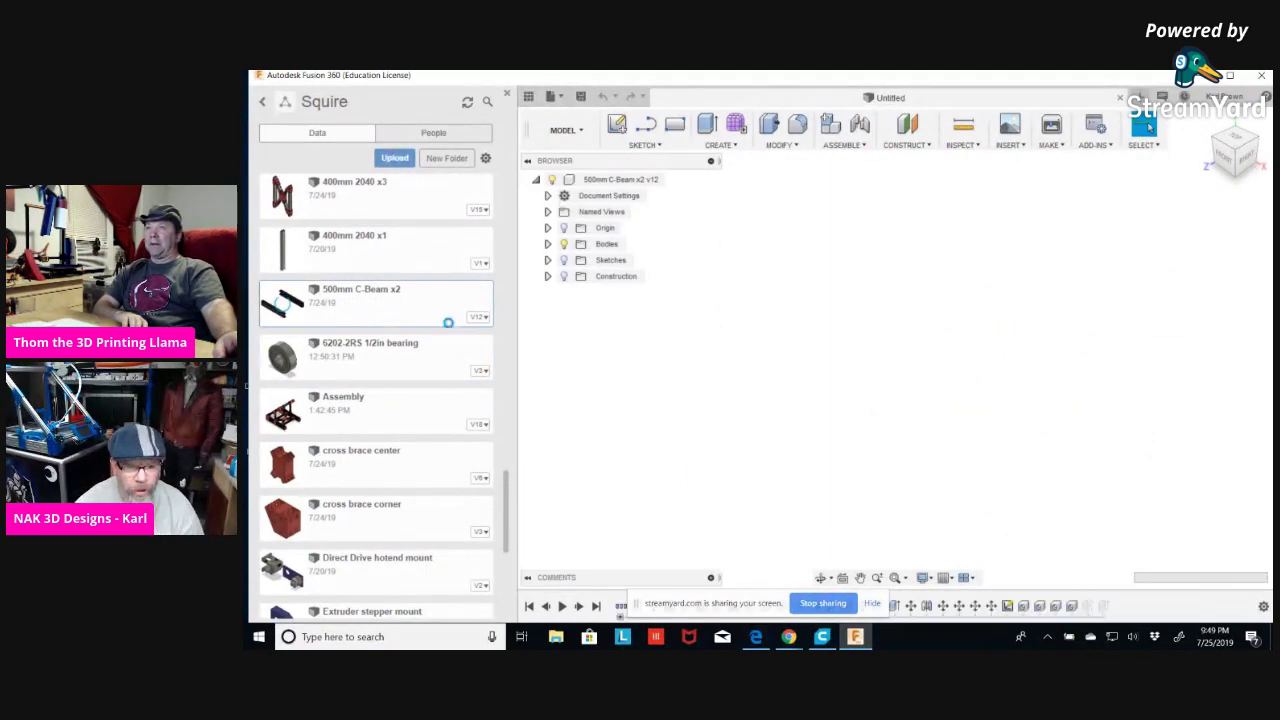
middle_click_drag(1037, 437, 925, 417, "shift")
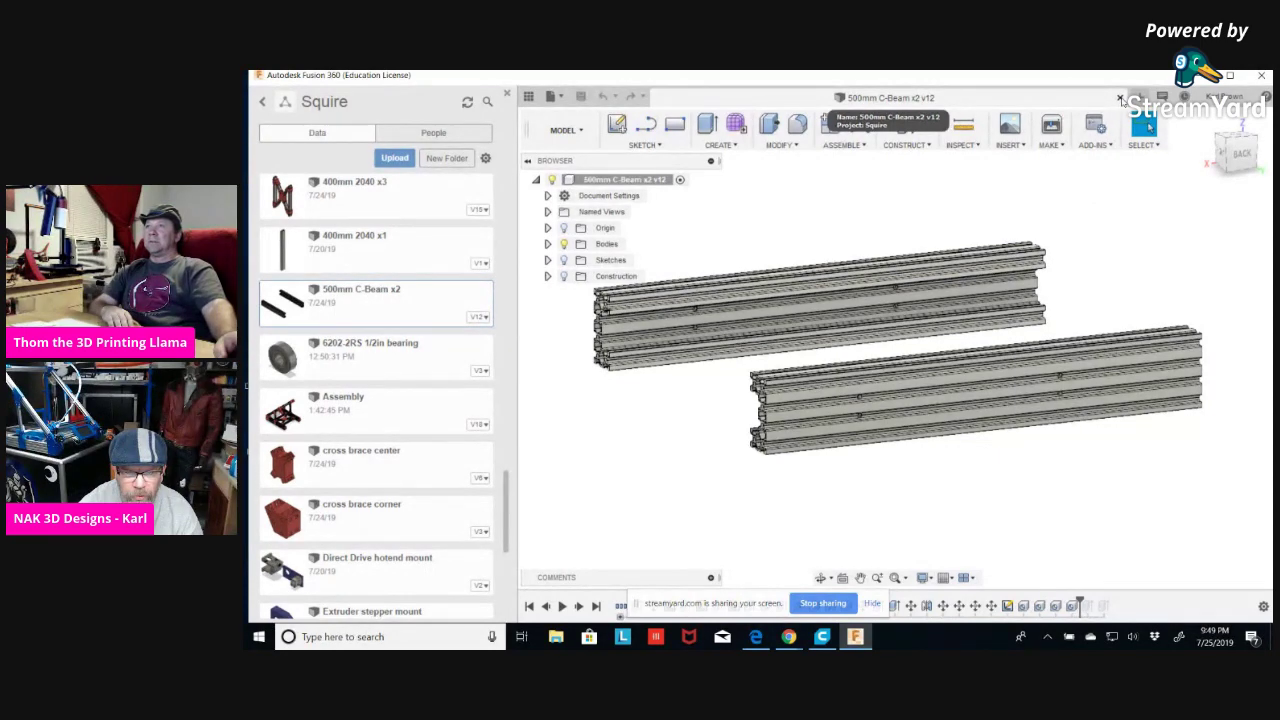
left_click(1120, 98)
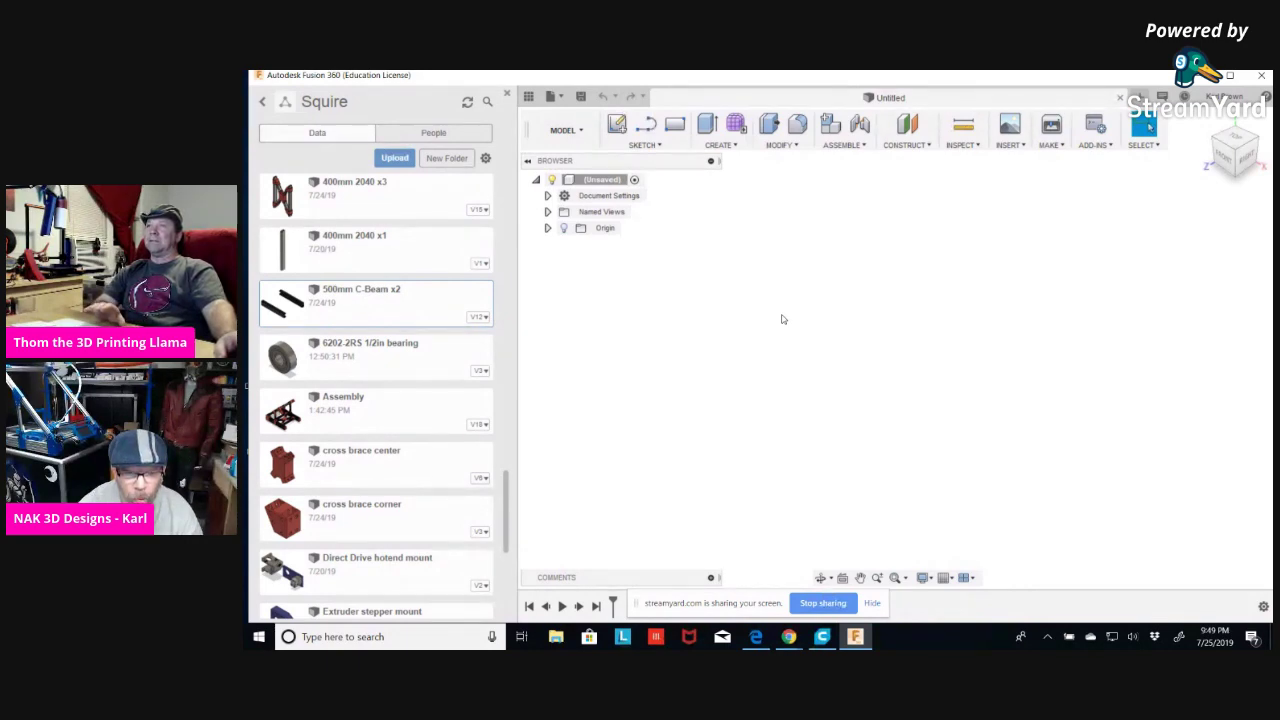
Add Component1:1 to the untitled design, insert the Assembly, then close the design.
right_click(593, 180)
left_click(630, 190)
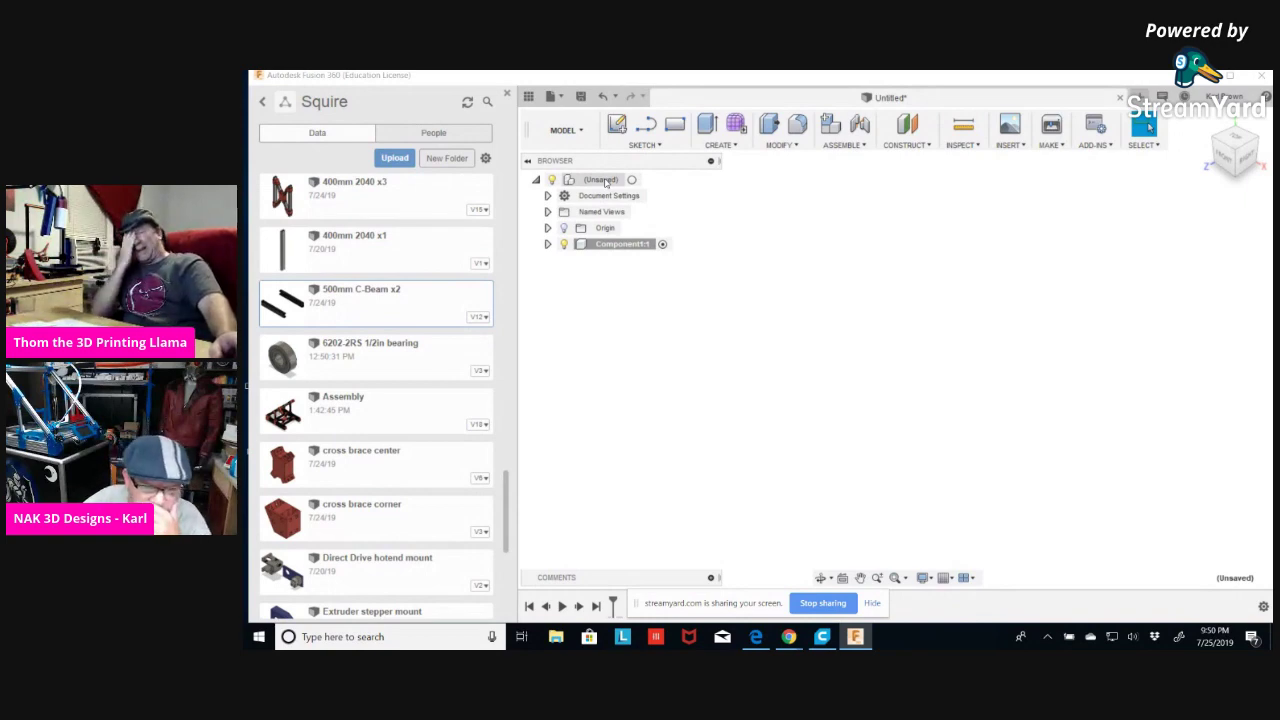
right_click(351, 409)
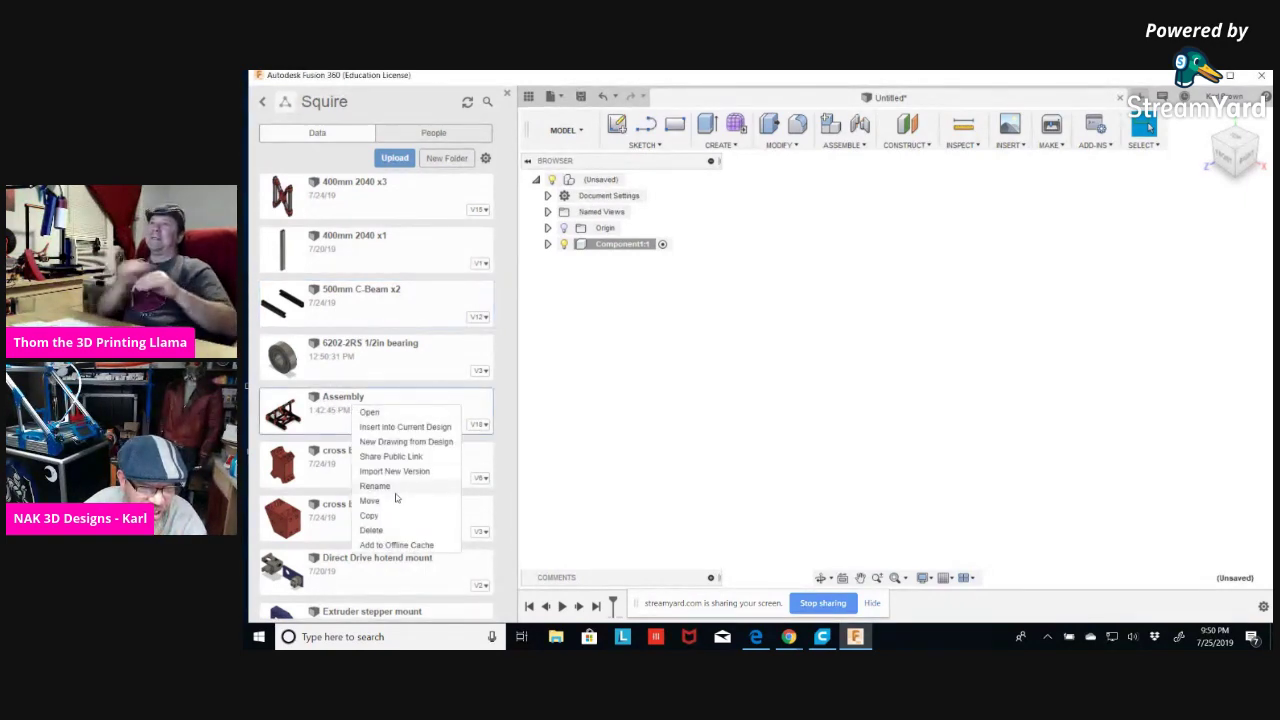
left_click(414, 428)
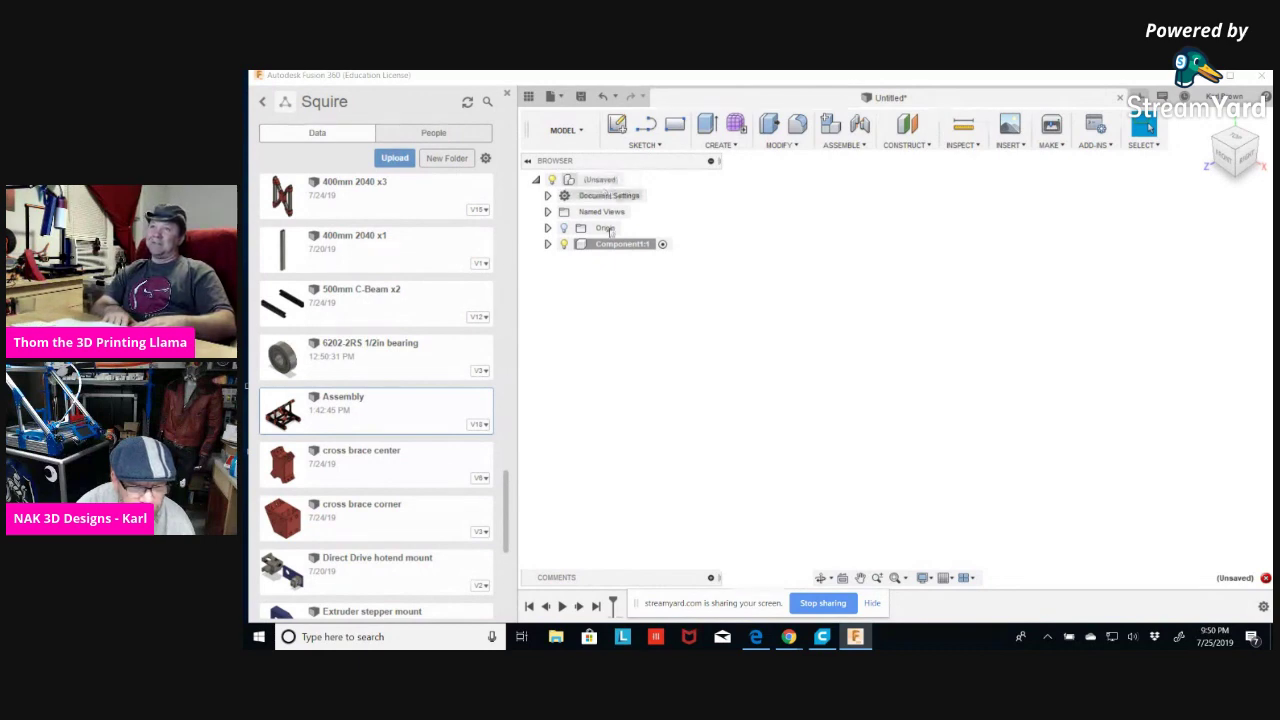
left_click(1121, 98)
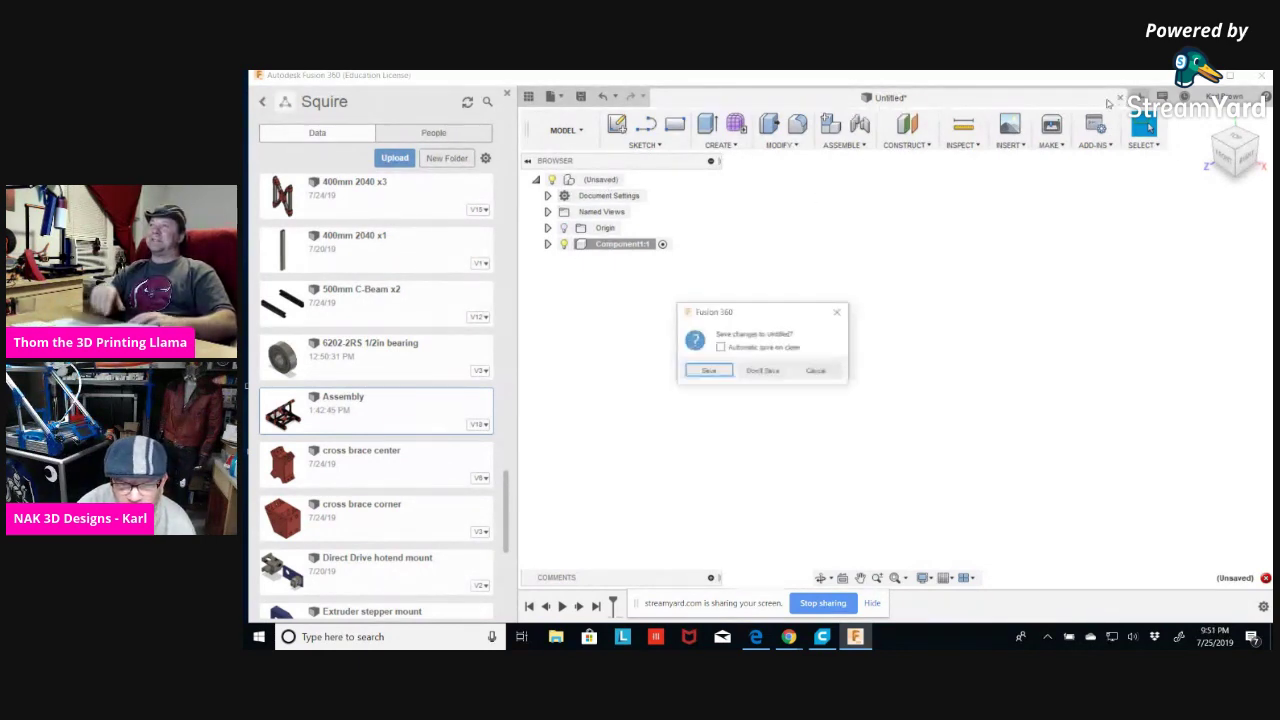
Discard the untitled design and reopen Squire's Assembly v18, scrolling through its component tree.
left_click(763, 370)
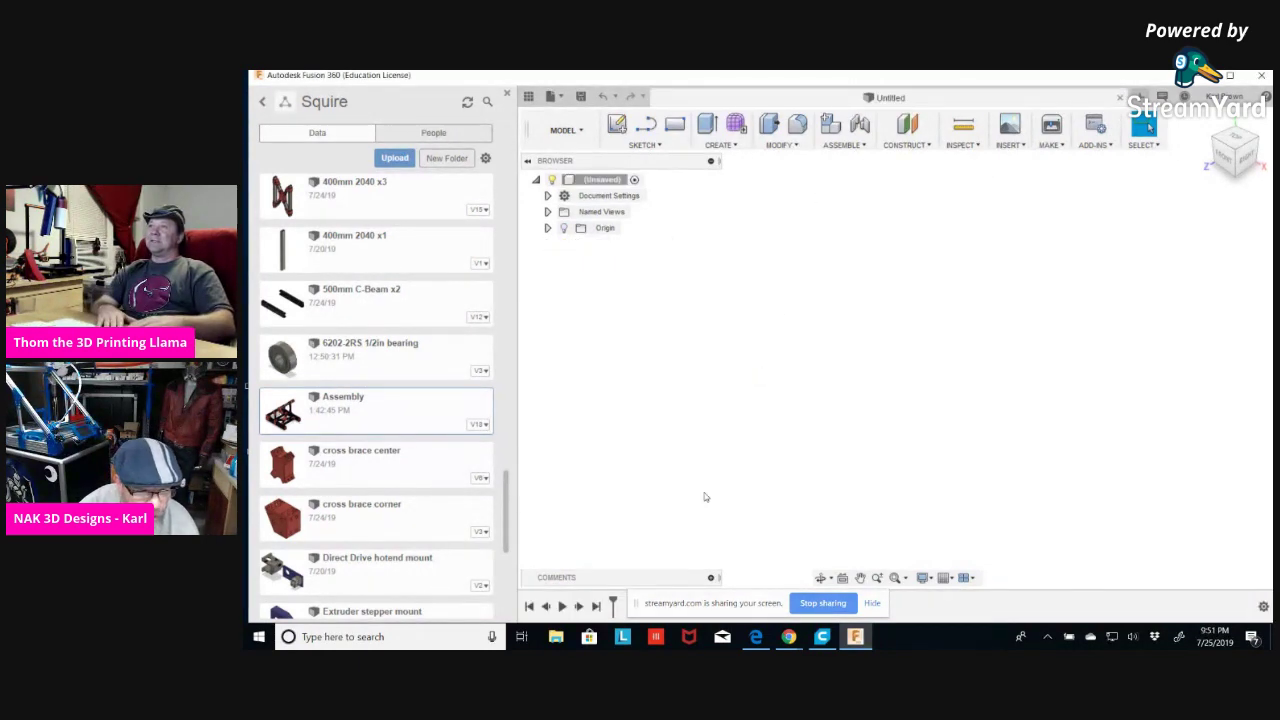
double_click(387, 416)
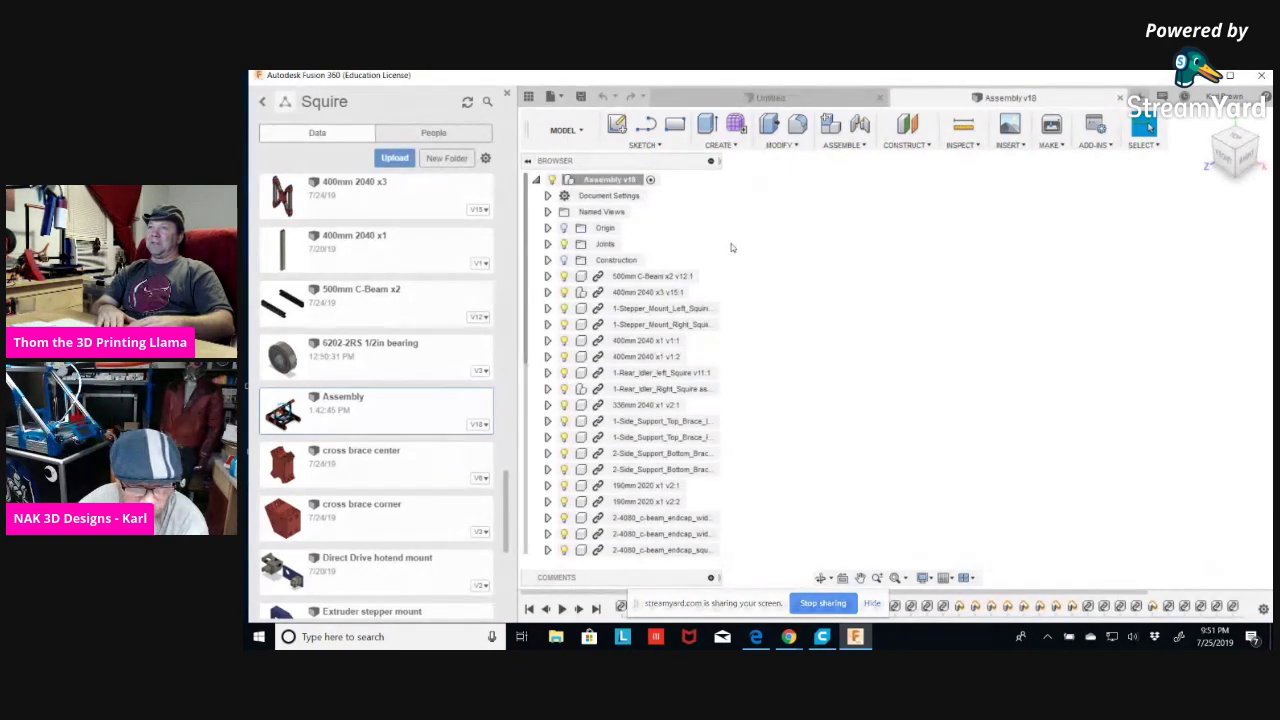
scroll(801, 268, "down", 5)
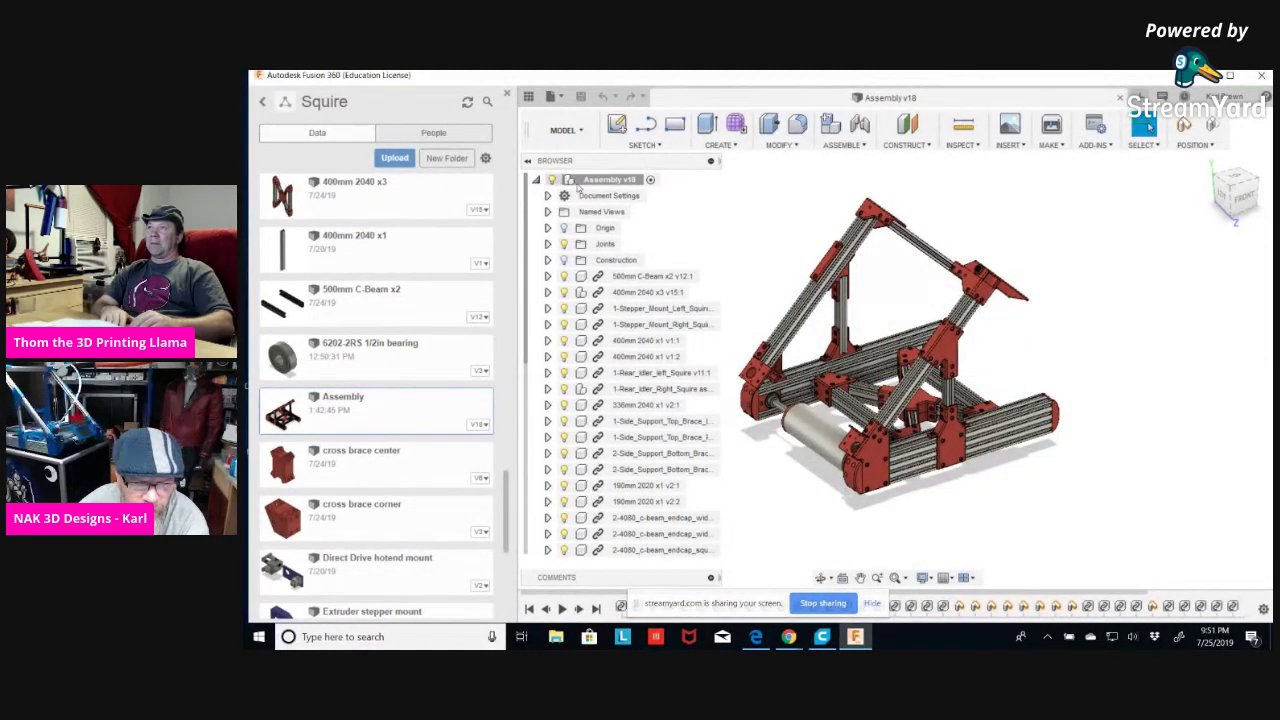
right_click(605, 181)
key("Escape")
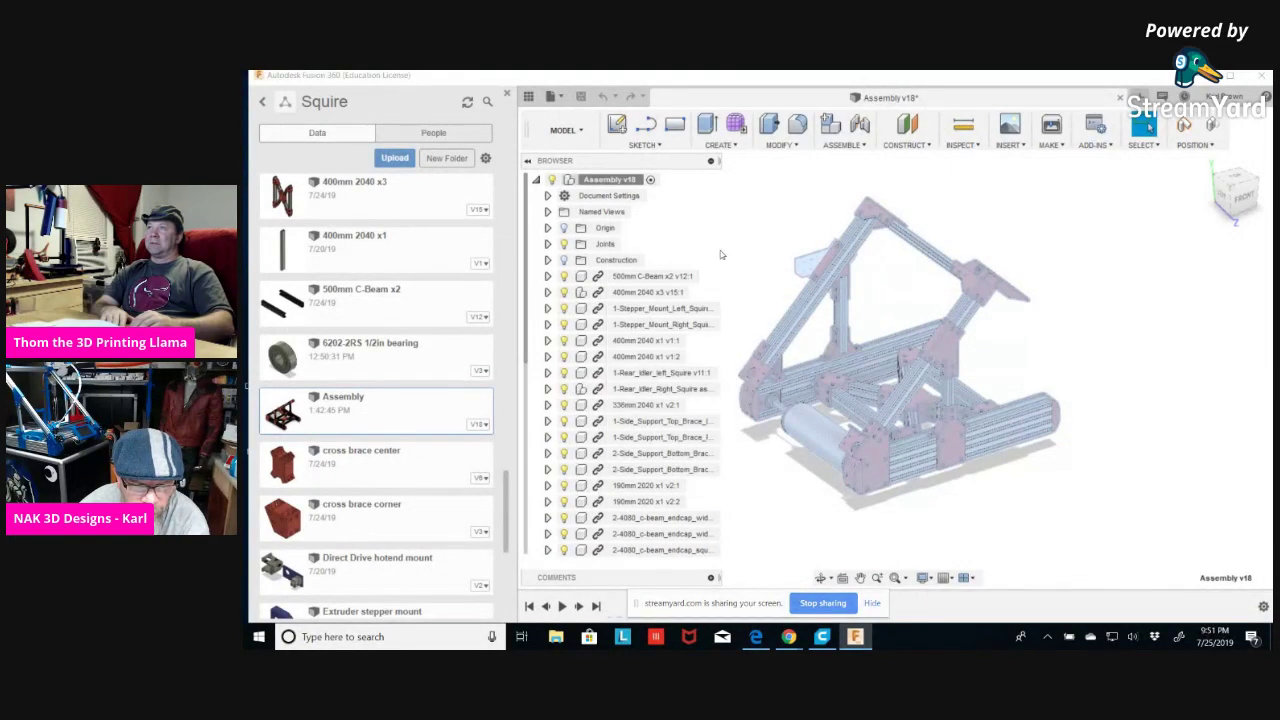
scroll(690, 380, "up", 5)
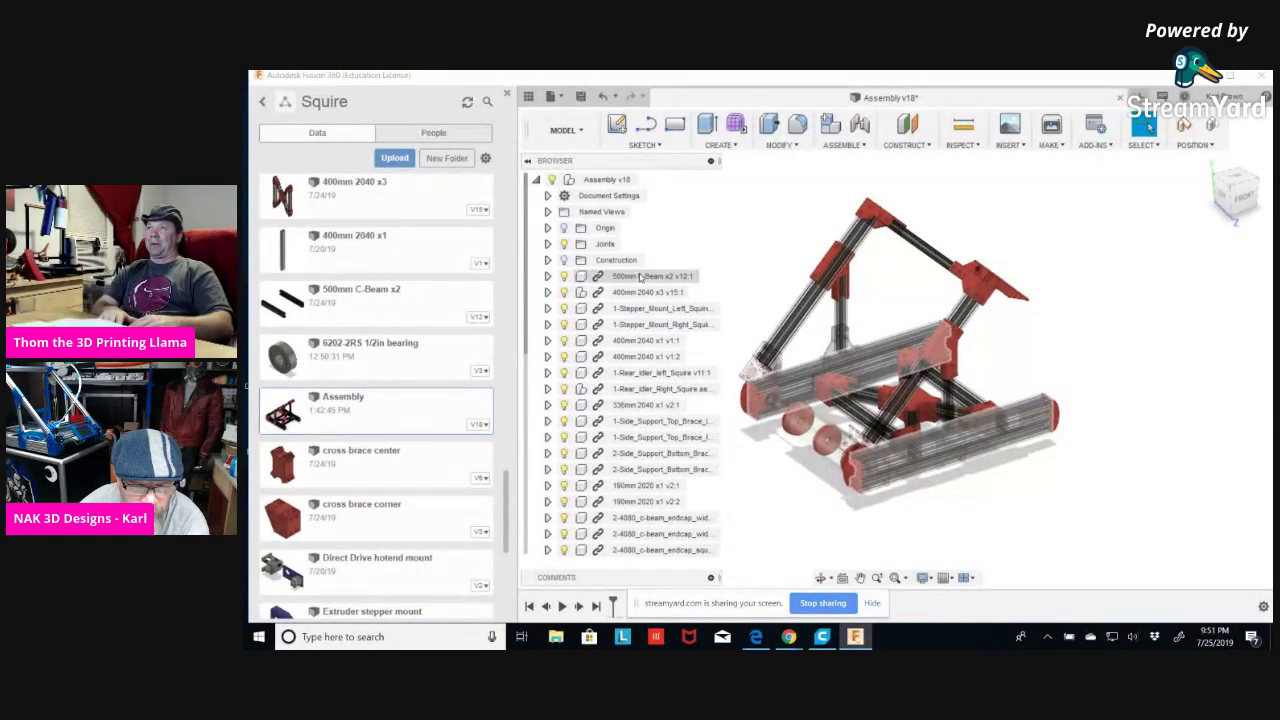
scroll(727, 292, "down", 1)
scroll(826, 478, "down", 2)
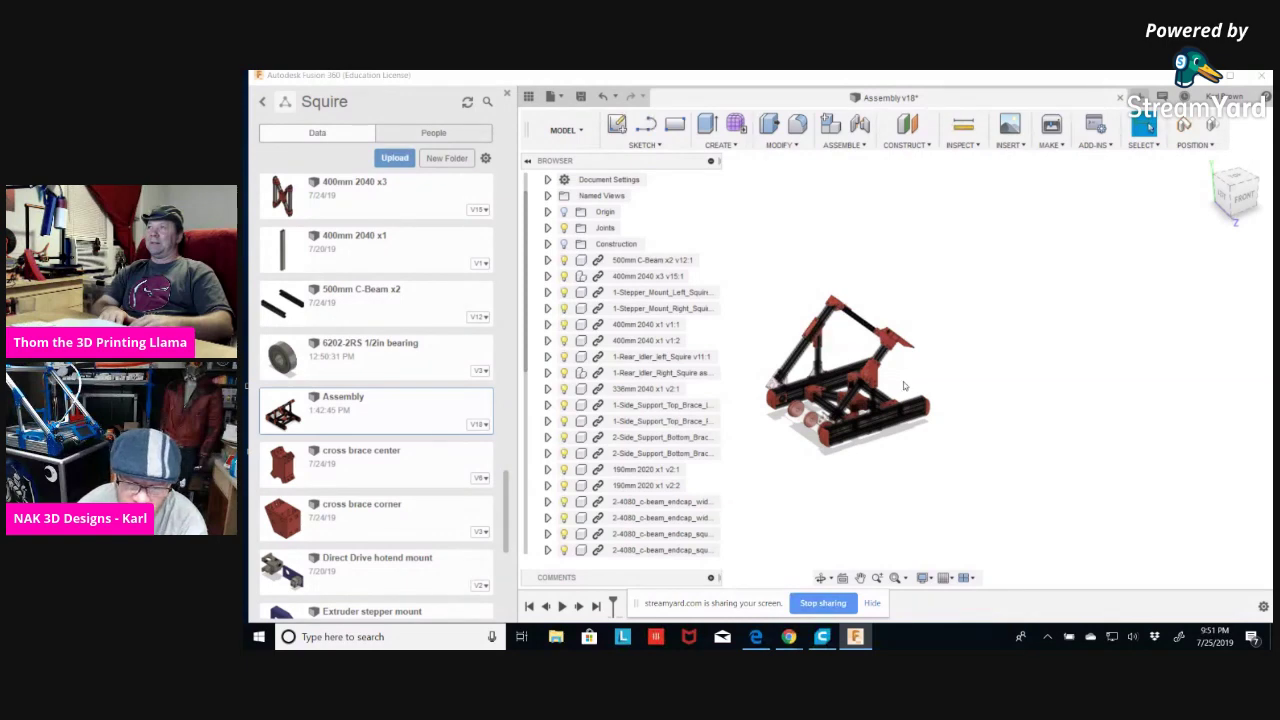
scroll(986, 367, "up", 5)
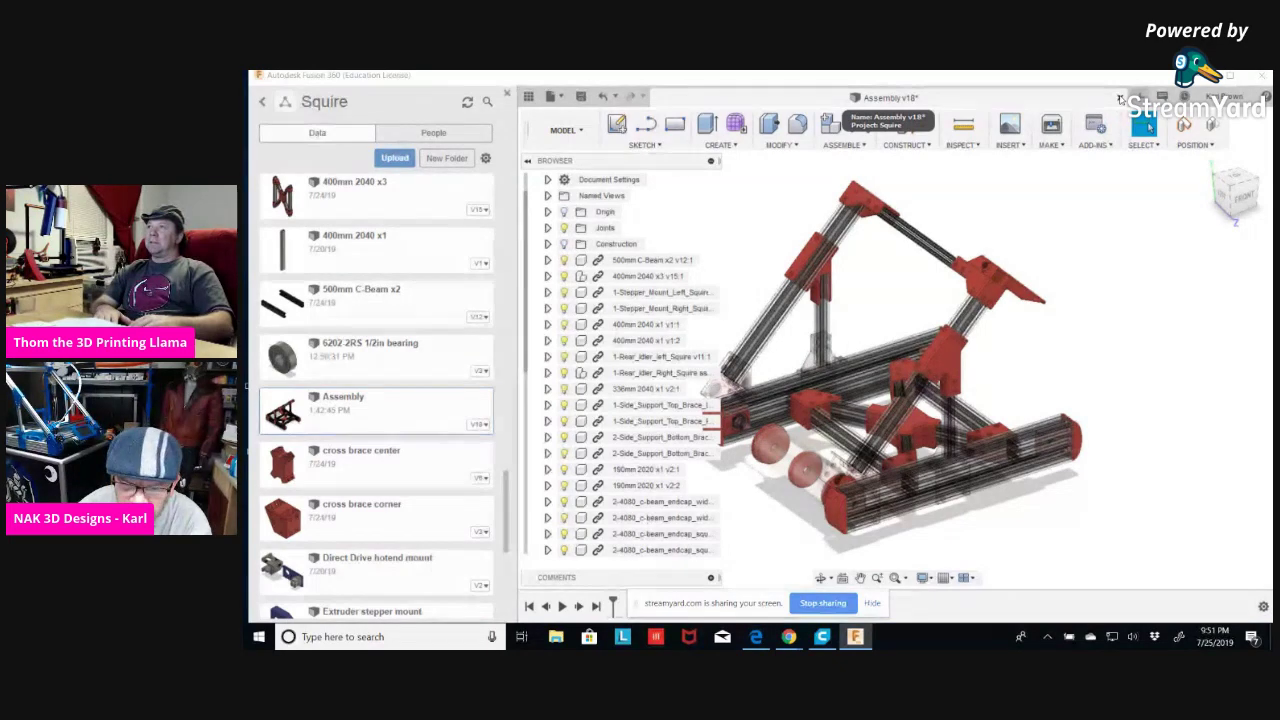
Close Assembly v18 without saving and add a new empty component renamed master.
left_click(1120, 98)
left_click(762, 371)
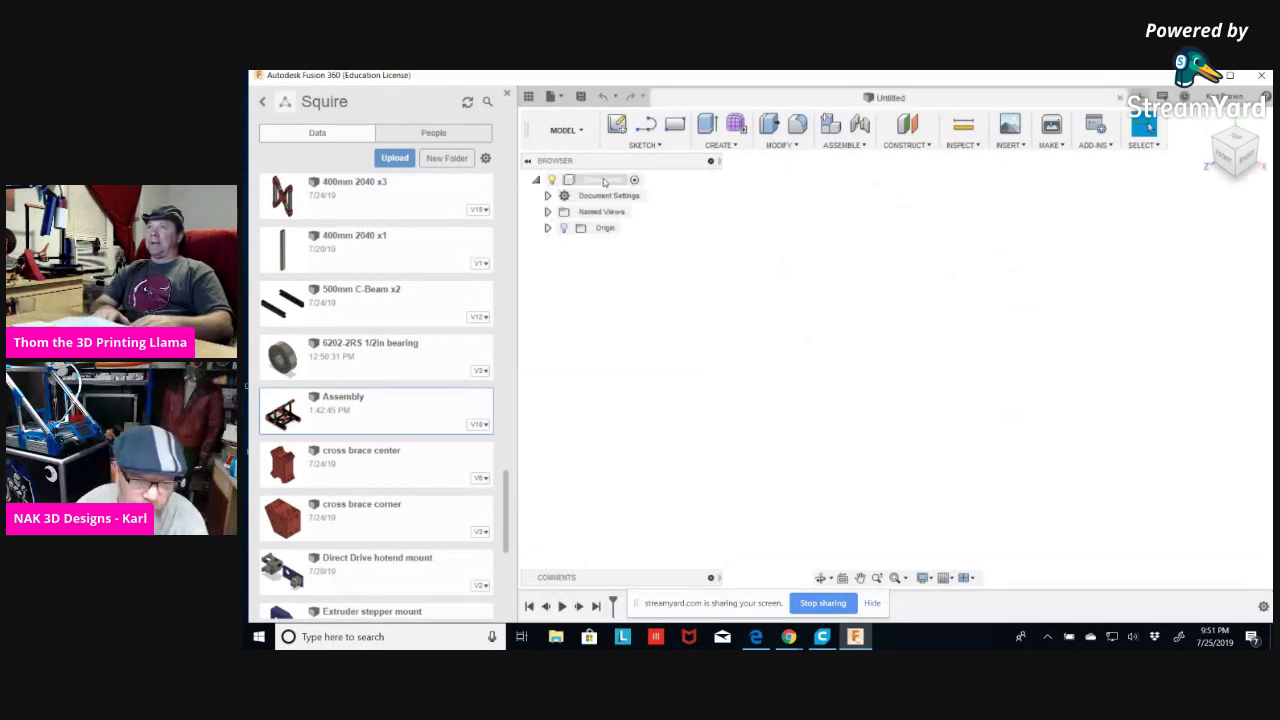
right_click(606, 182)
left_click(626, 189)
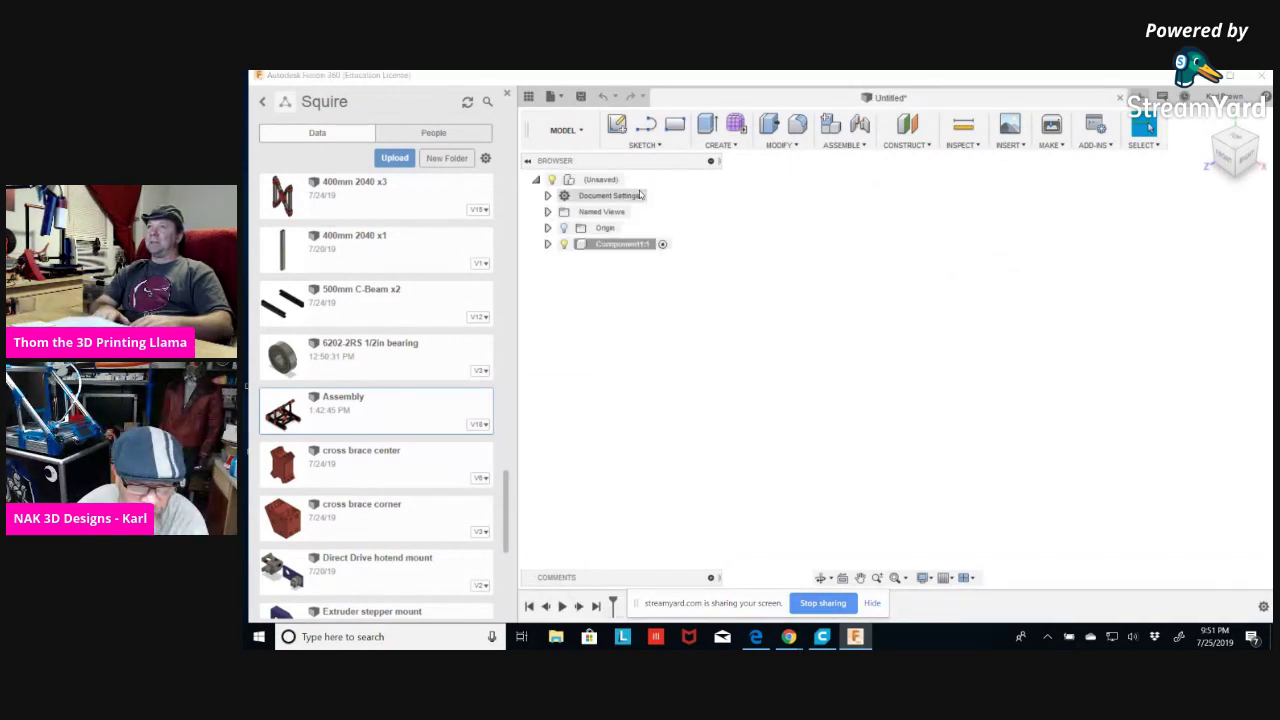
double_click(621, 246)
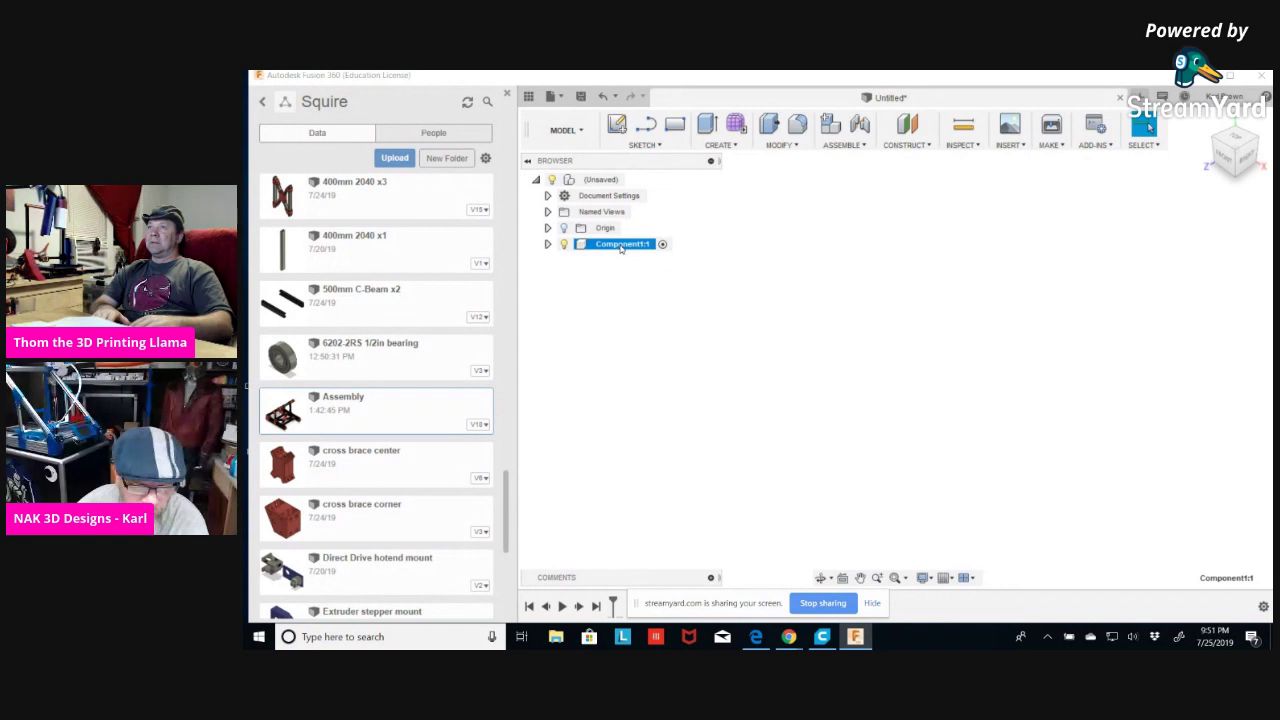
type("master")
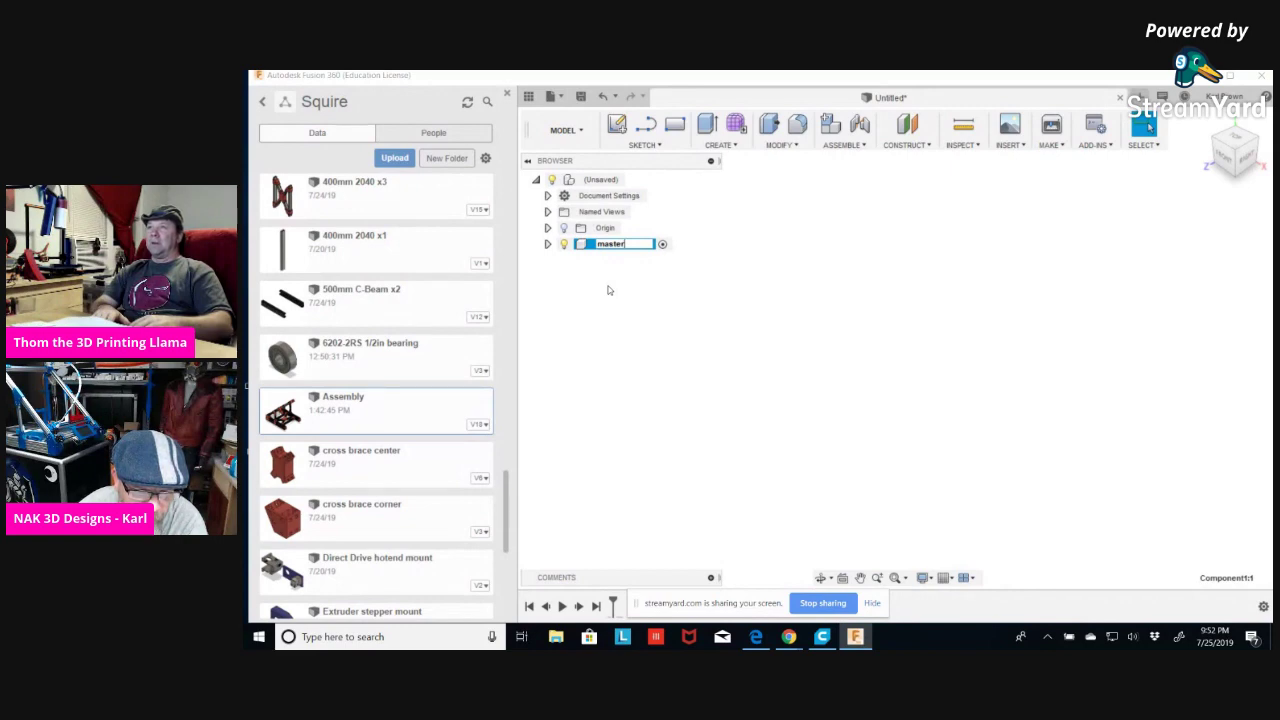
key("Return")
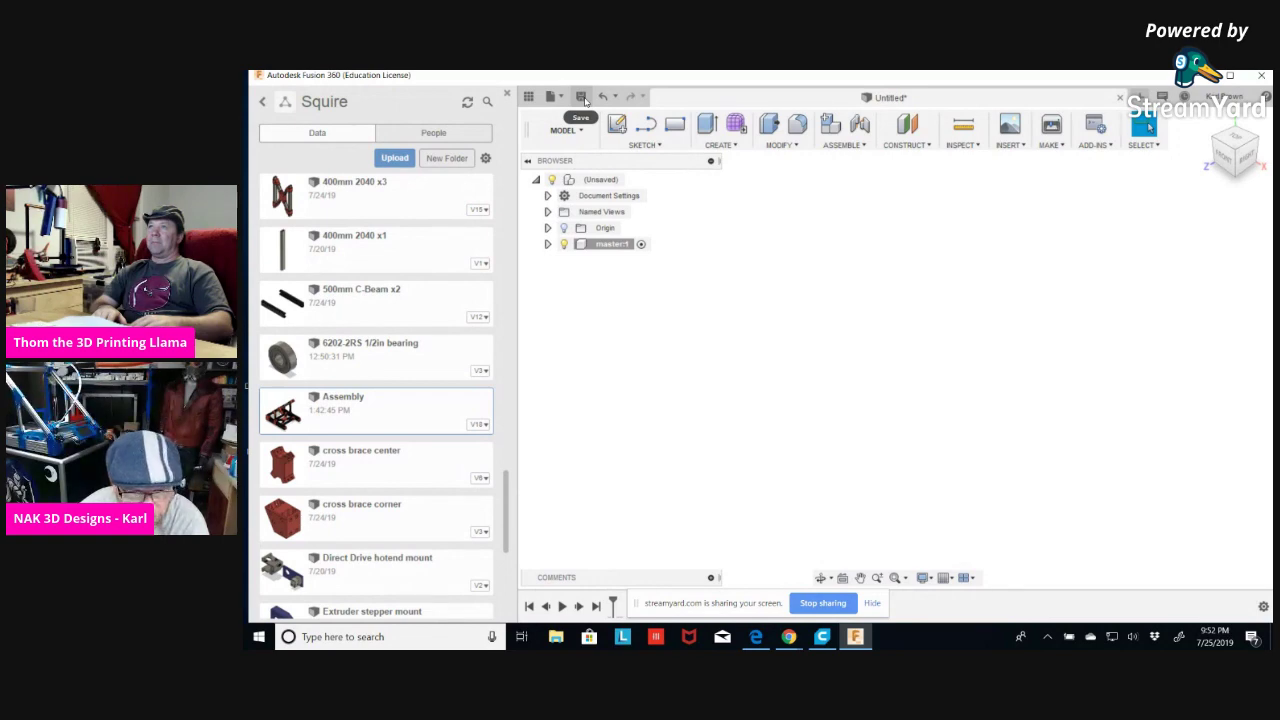
Save the new design as 'Master Assembly' in the Squire project.
left_click(580, 96)
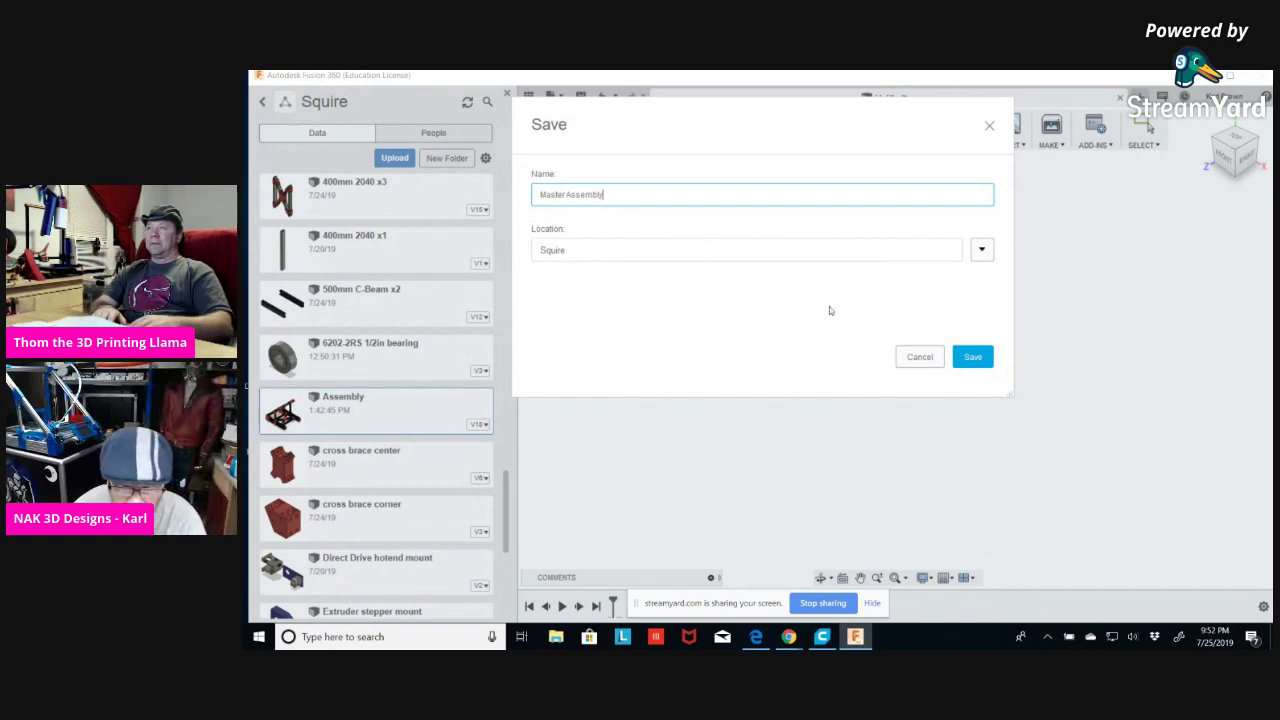
left_click(978, 358)
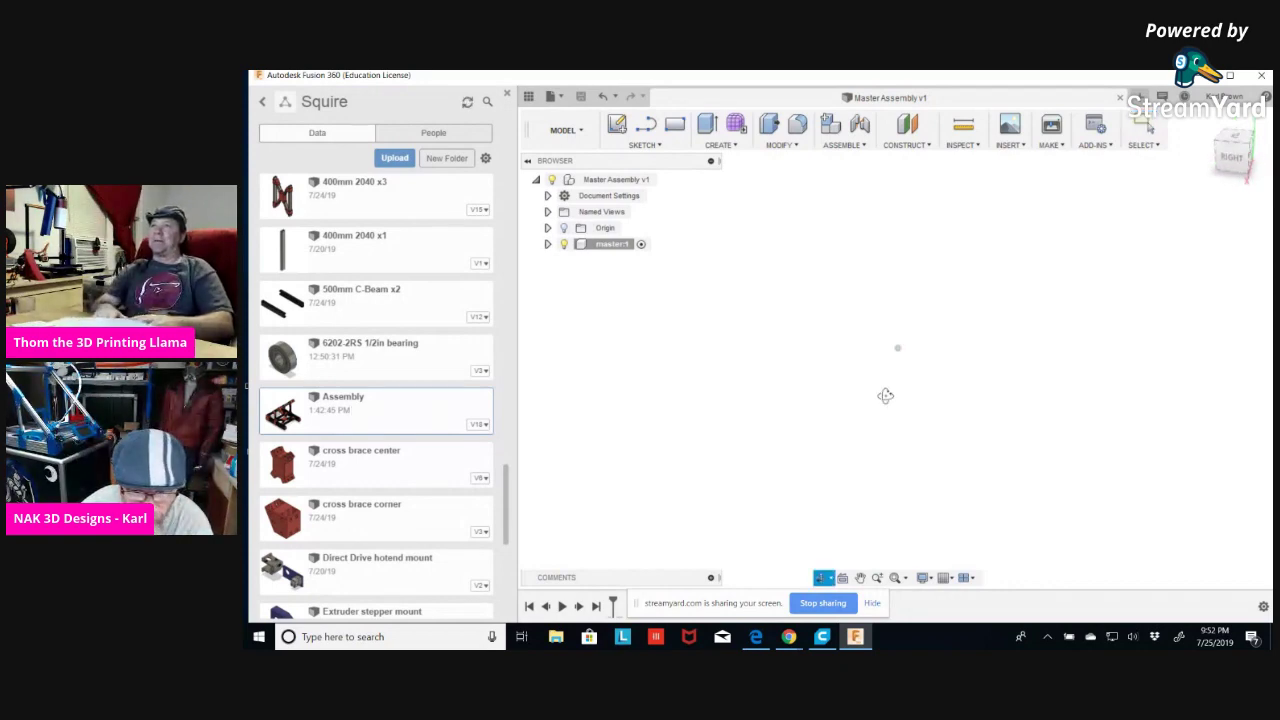
right_click(399, 400)
Insert Assembly v18 into Master Assembly and accept it at its original position.
left_click(425, 420)
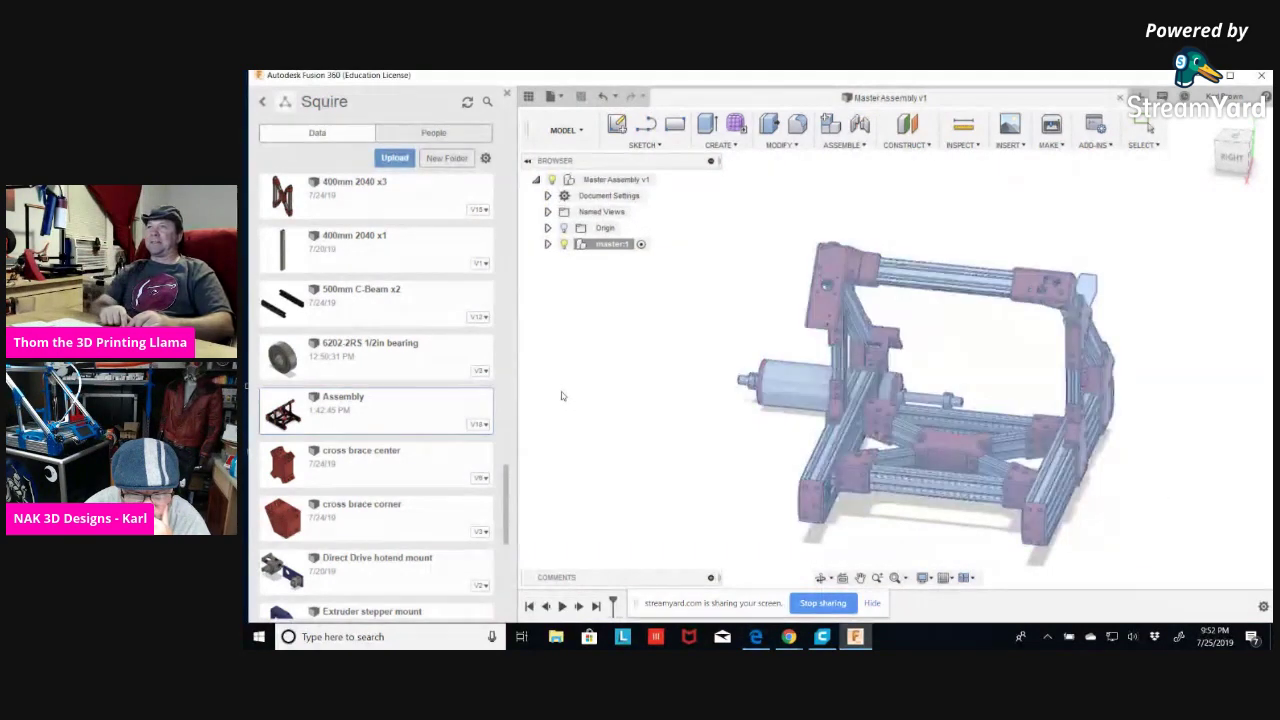
key("m")
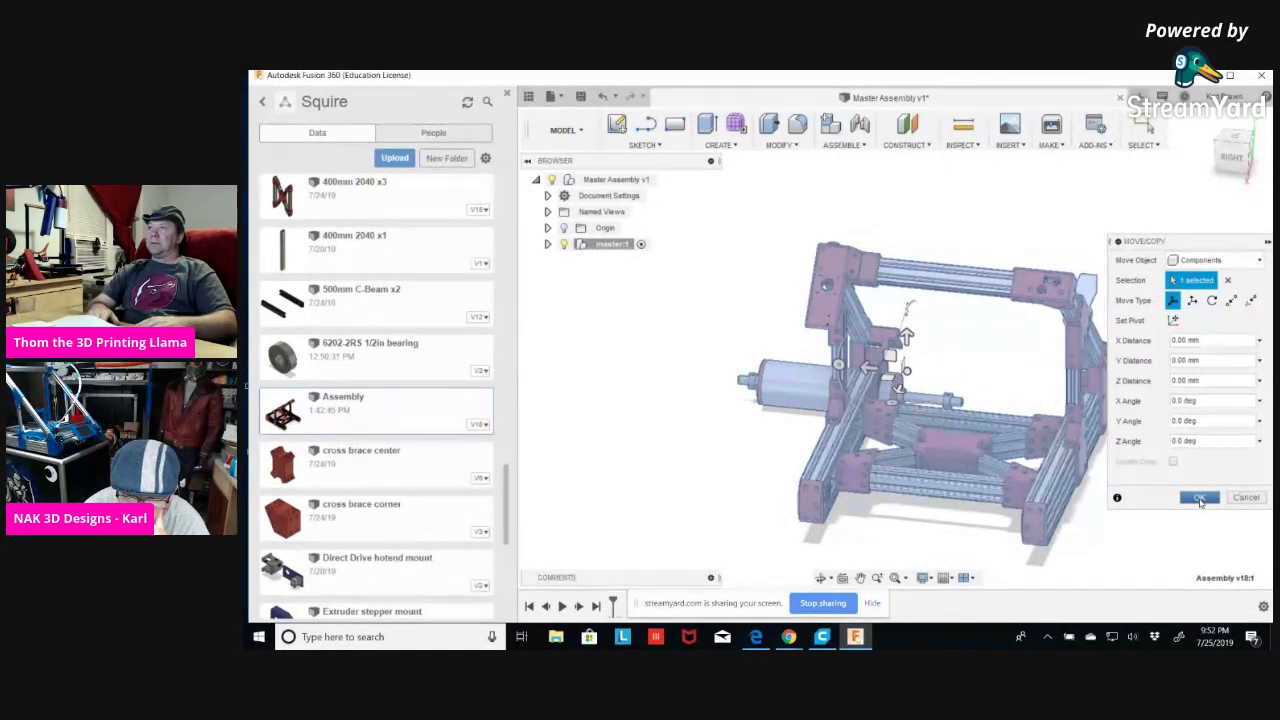
left_click(1200, 498)
middle_click_drag(850, 470, 915, 348, "shift")
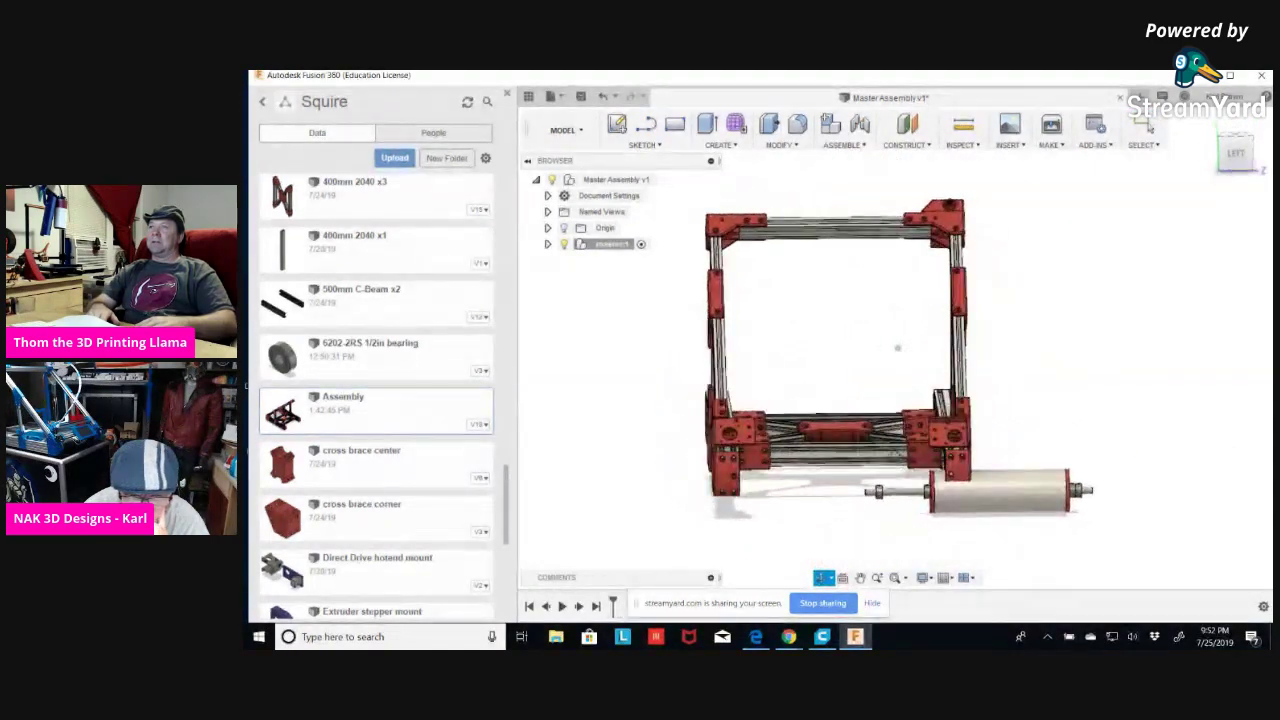
Expand master:1 and Assembly v18:1, then select the four 3-Pulley_Bearing_Mount components.
left_click(547, 245)
left_click(559, 277)
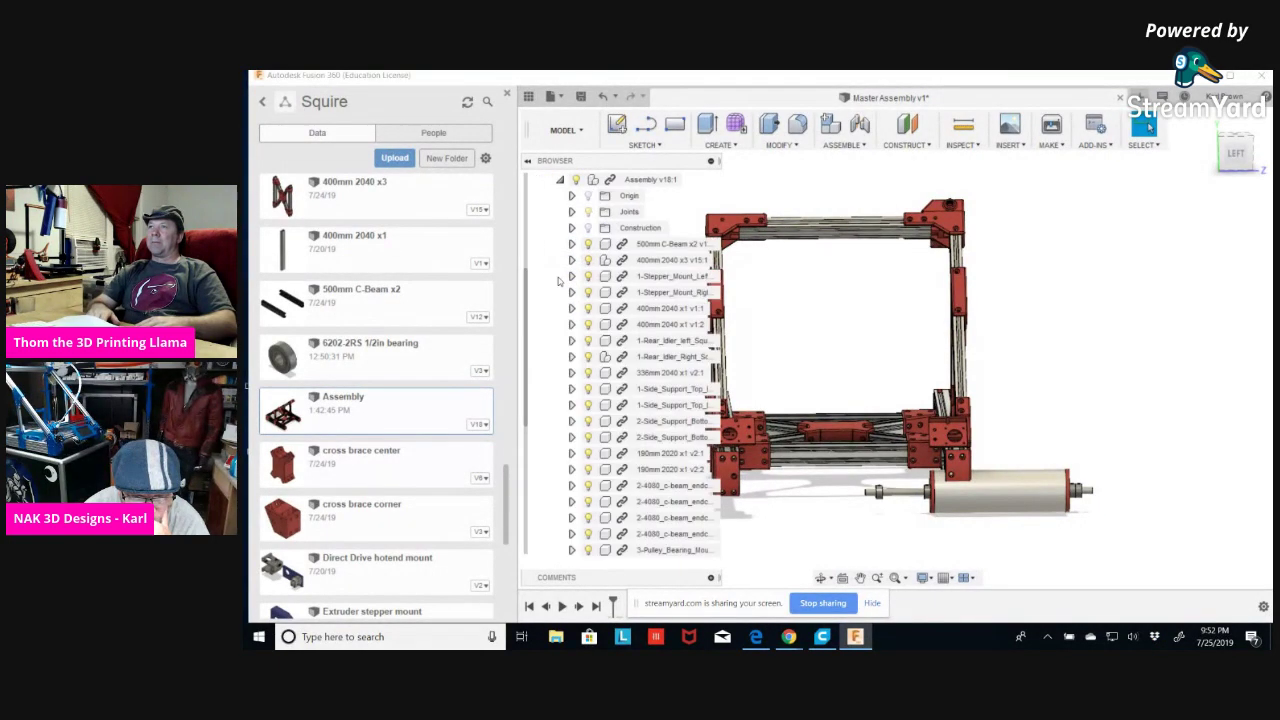
scroll(645, 485, "down", 4)
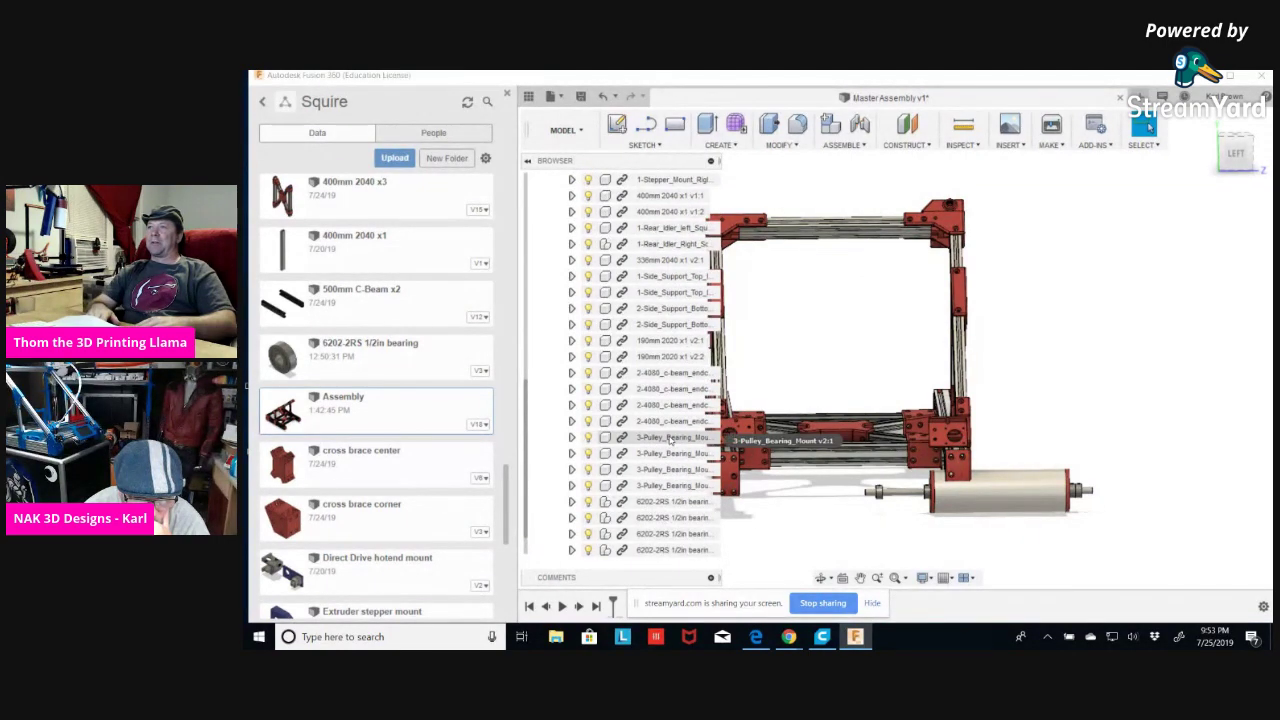
left_click(670, 438)
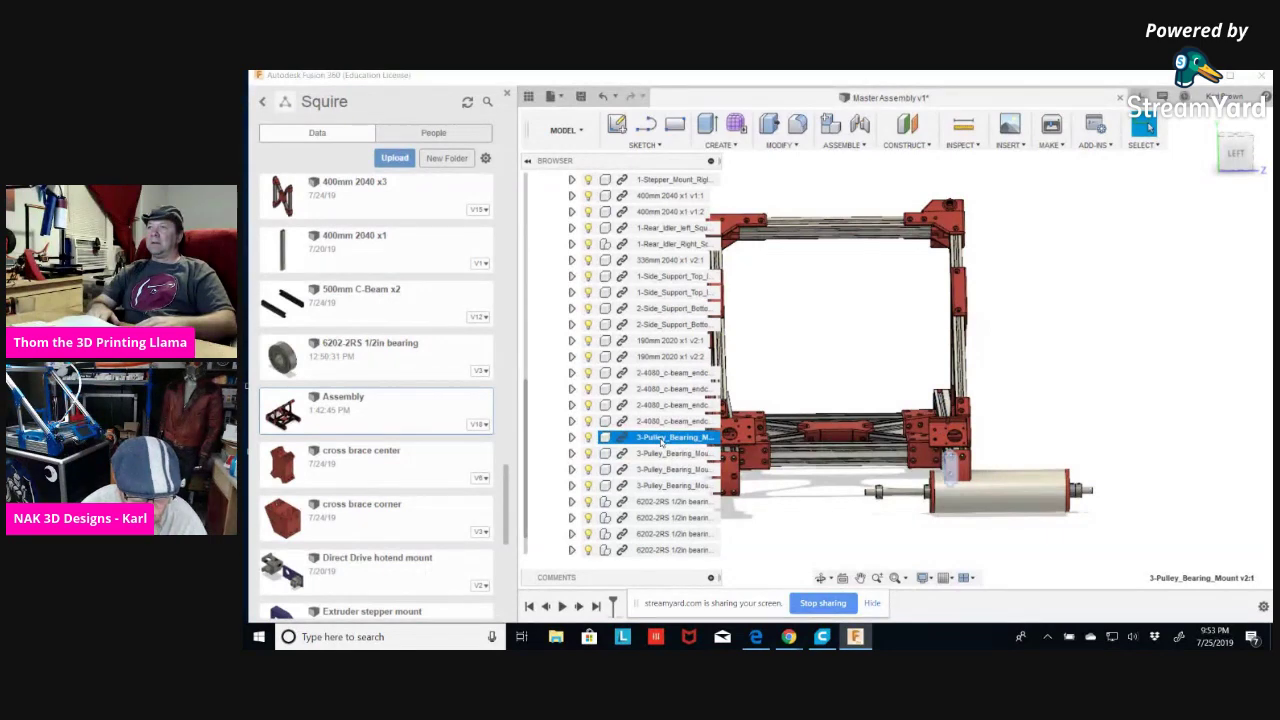
left_click(655, 453, "ctrl")
left_click(650, 469, "ctrl")
left_click(645, 485, "ctrl")
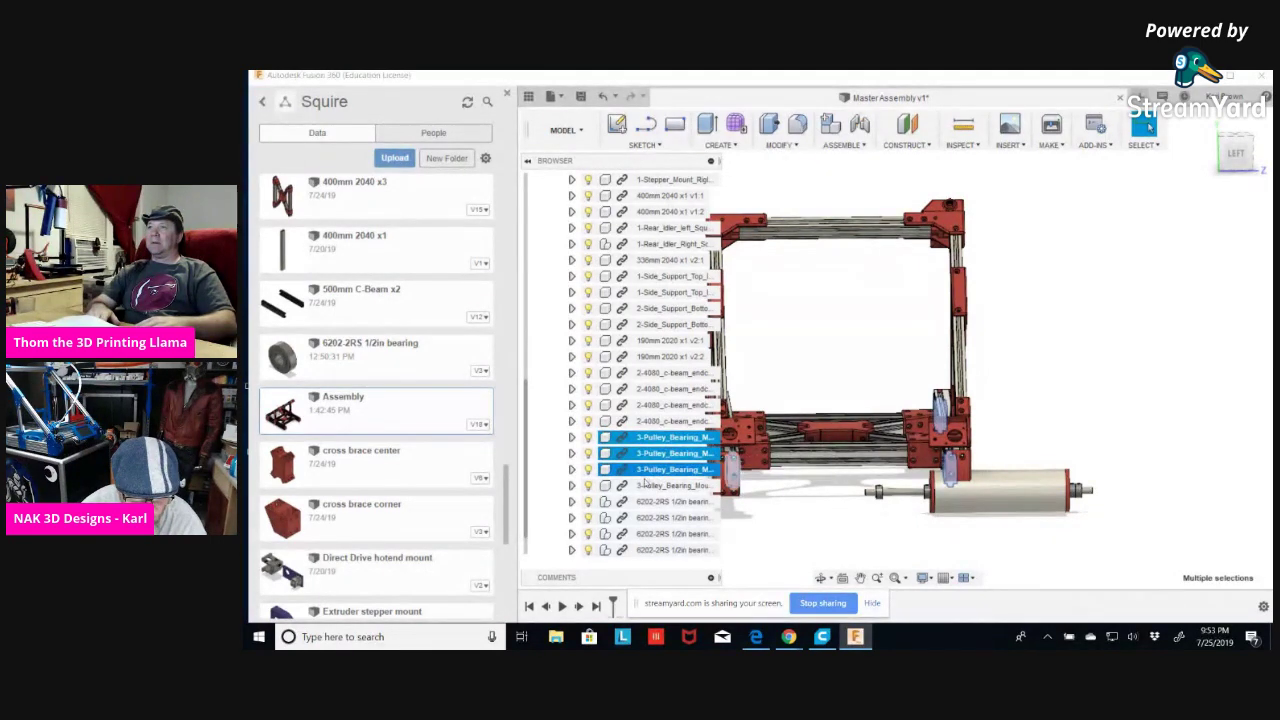
View the selected mounts' options without choosing one, clear the selection, and angle the view.
right_click(648, 455)
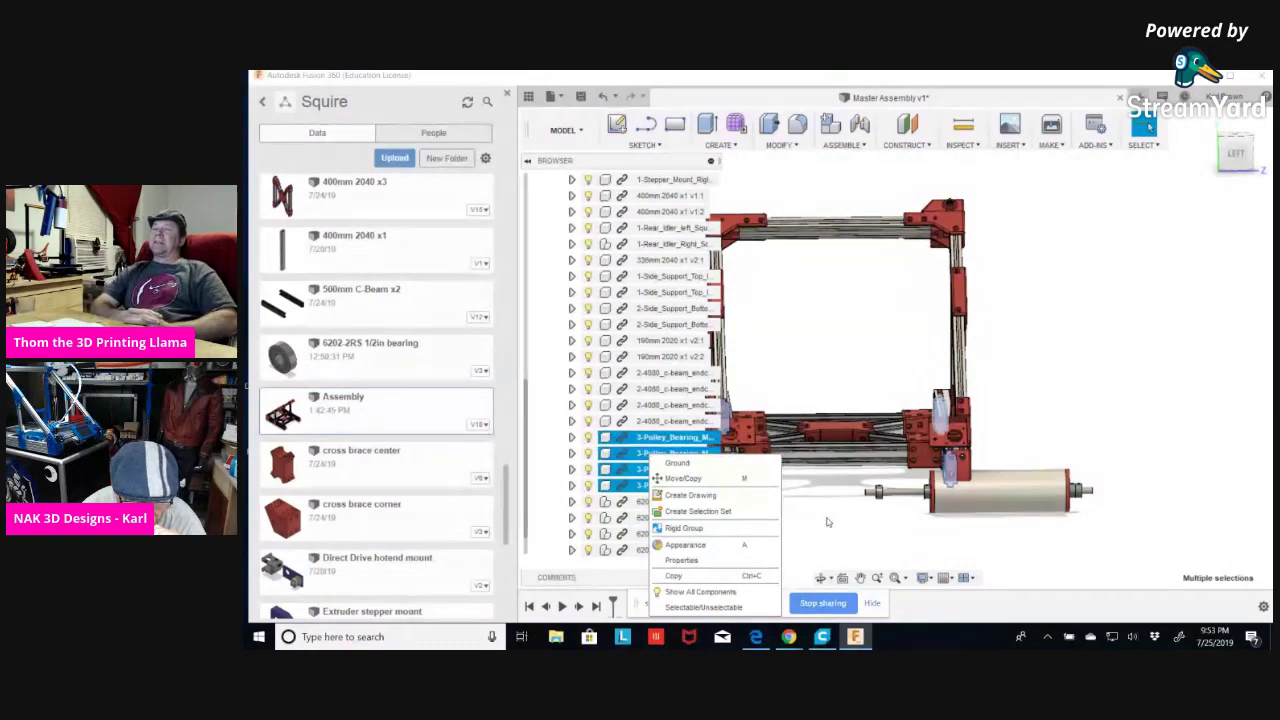
left_click(800, 470)
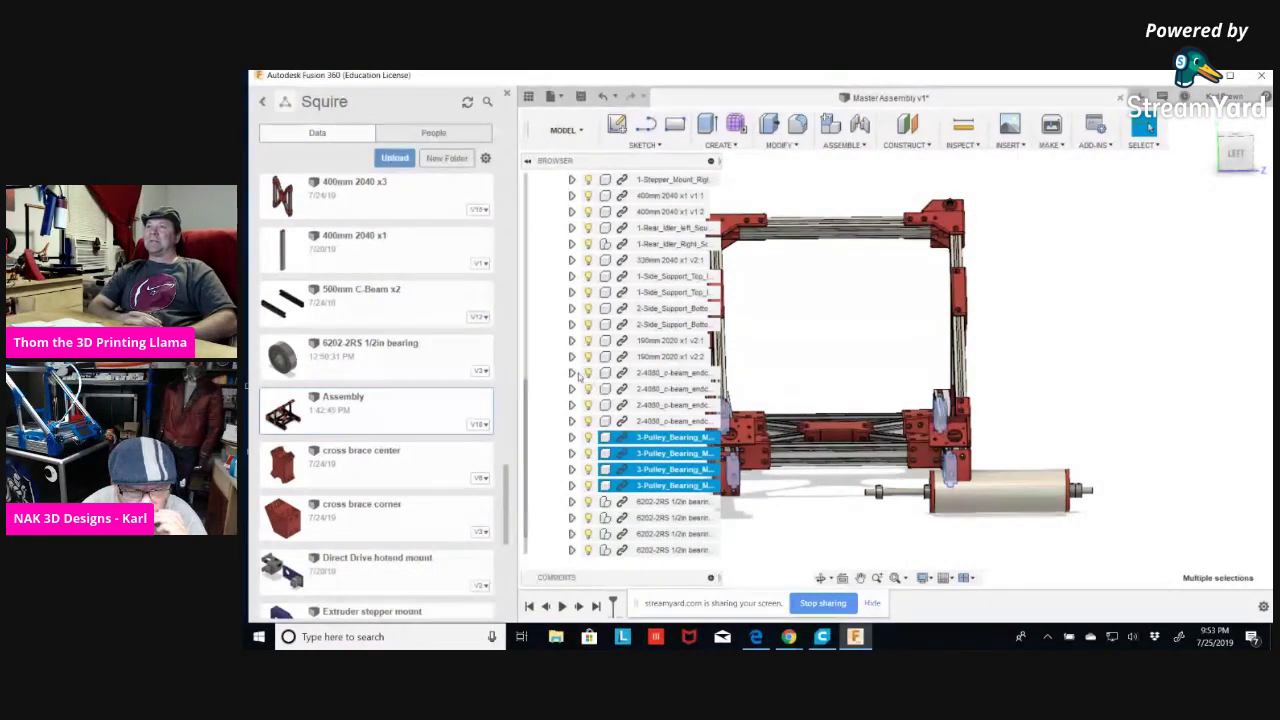
left_click(797, 334)
scroll(774, 358, "up", 2)
scroll(743, 357, "down", 5)
left_click_drag(878, 476, 930, 466)
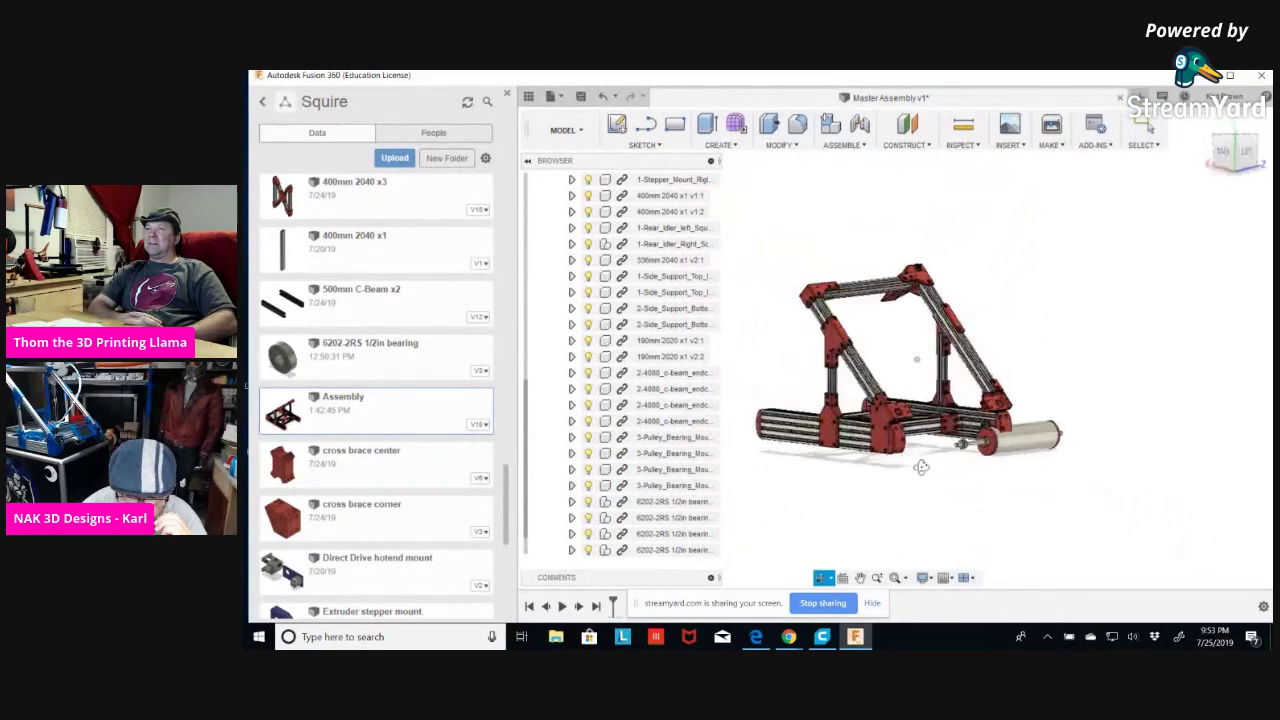
scroll(960, 458, "up", 6)
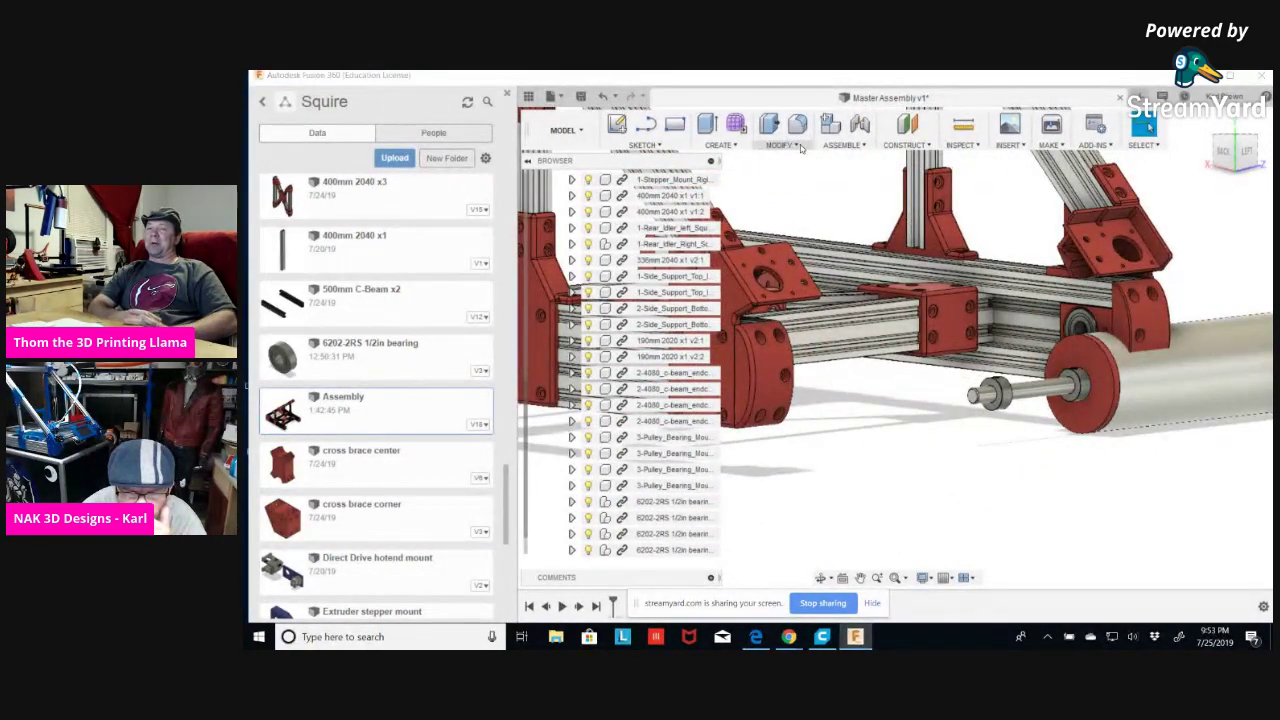
Pin the Align command from the Modify menu to the toolbar.
left_click(798, 146)
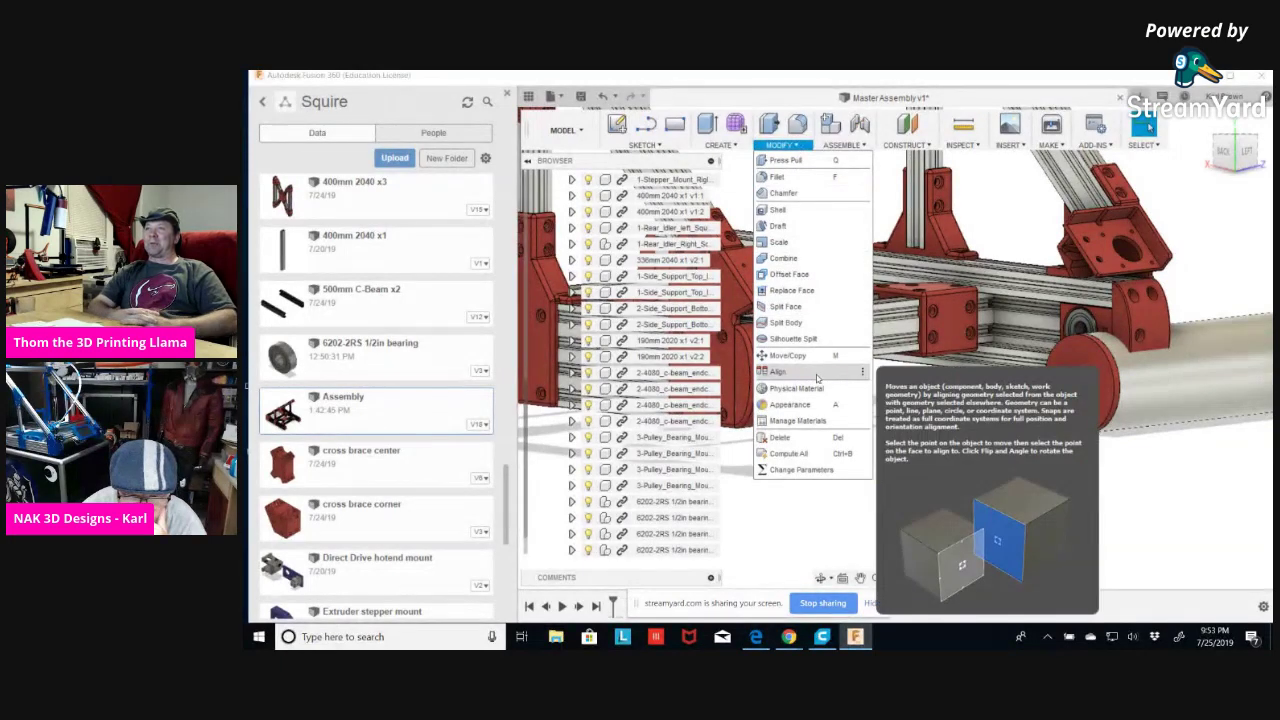
left_click(863, 373)
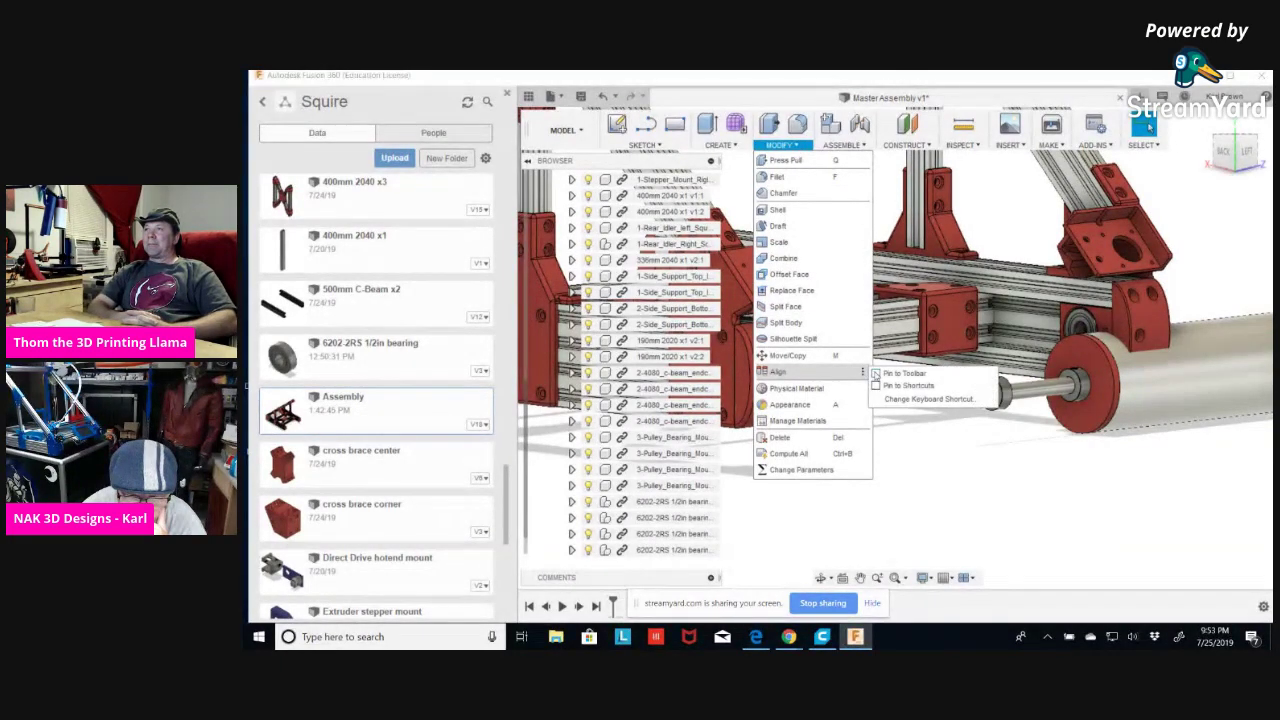
left_click(876, 373)
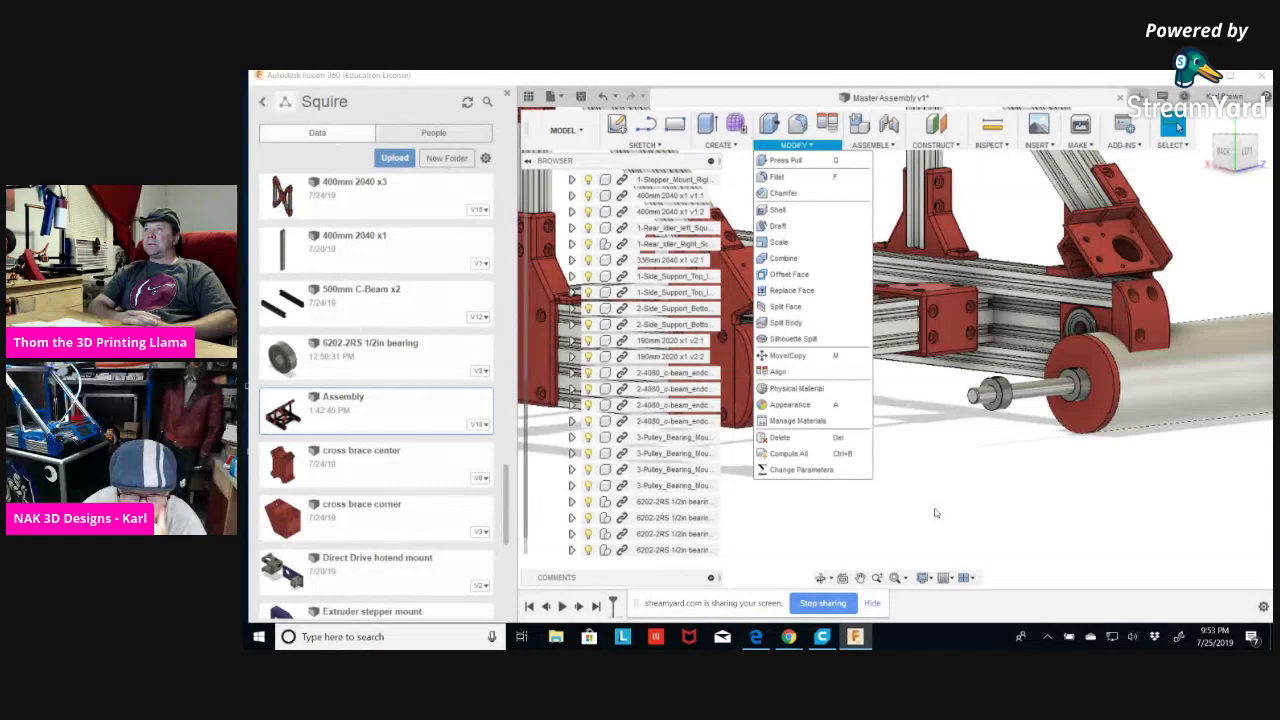
Align the roller shaft's end edge to the bearing's inner edge, flipped so the shaft points outward.
left_click(826, 122)
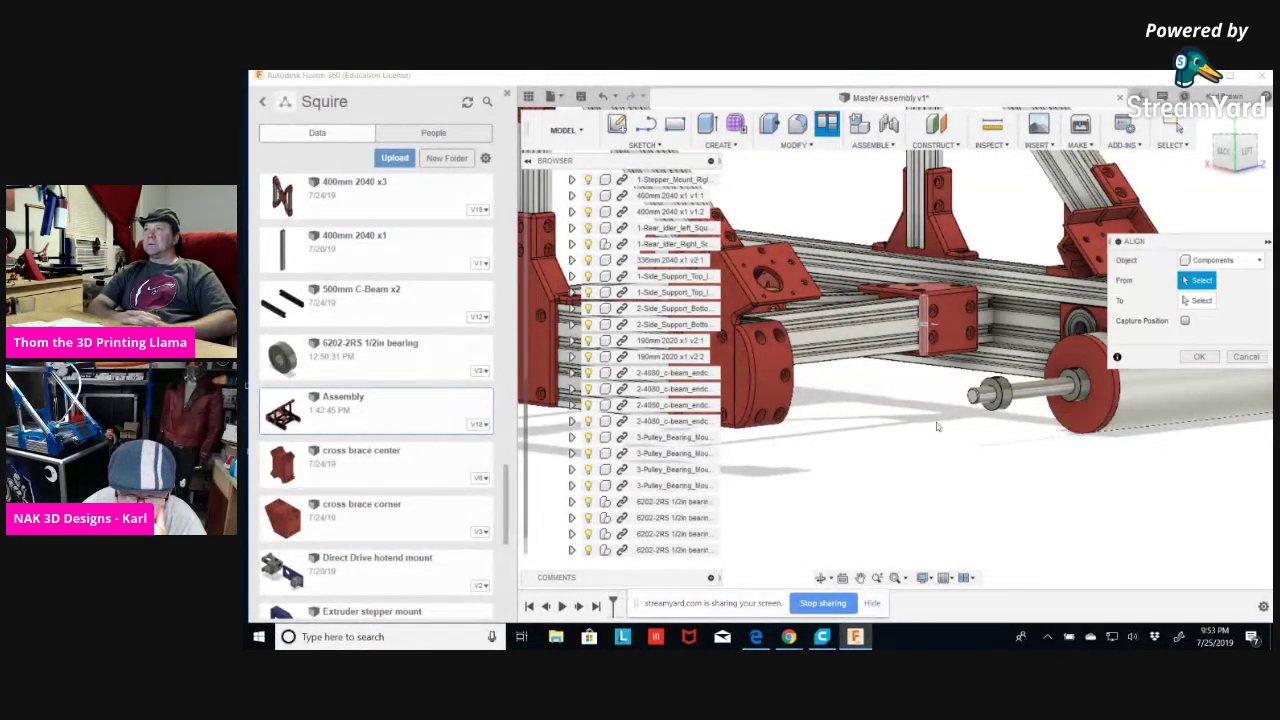
scroll(937, 426, "up", 5)
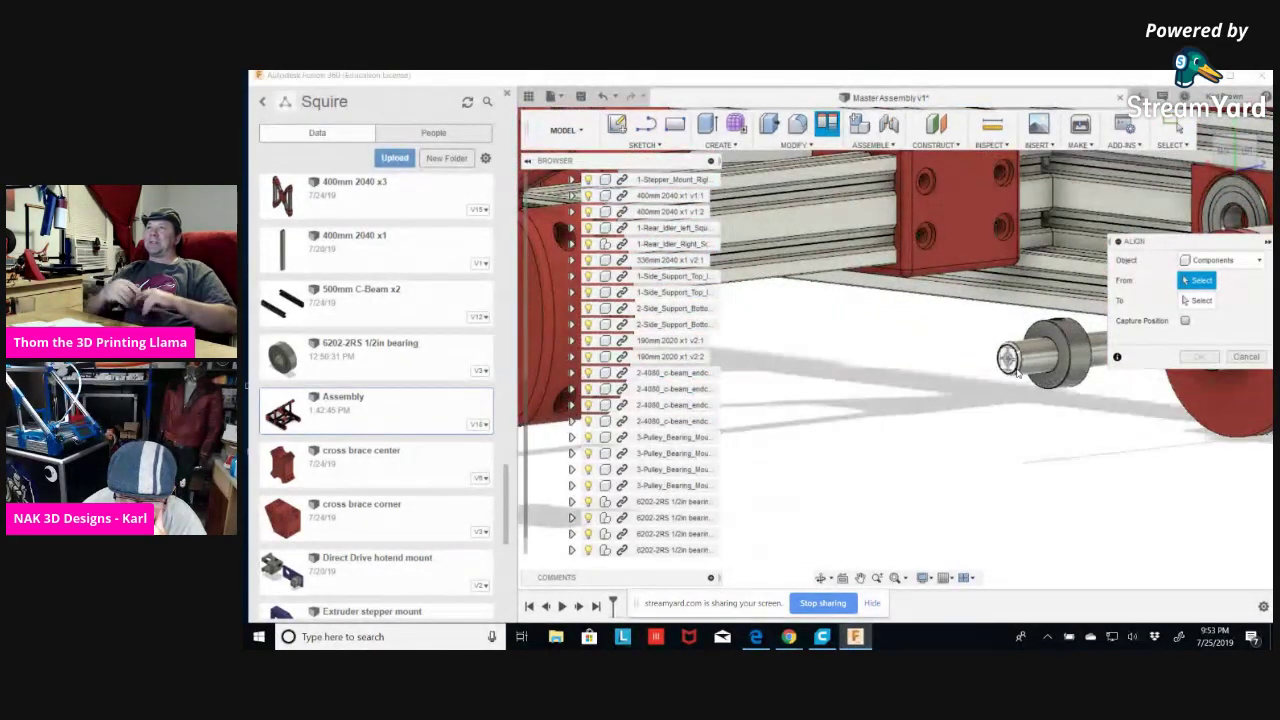
left_click(1012, 371)
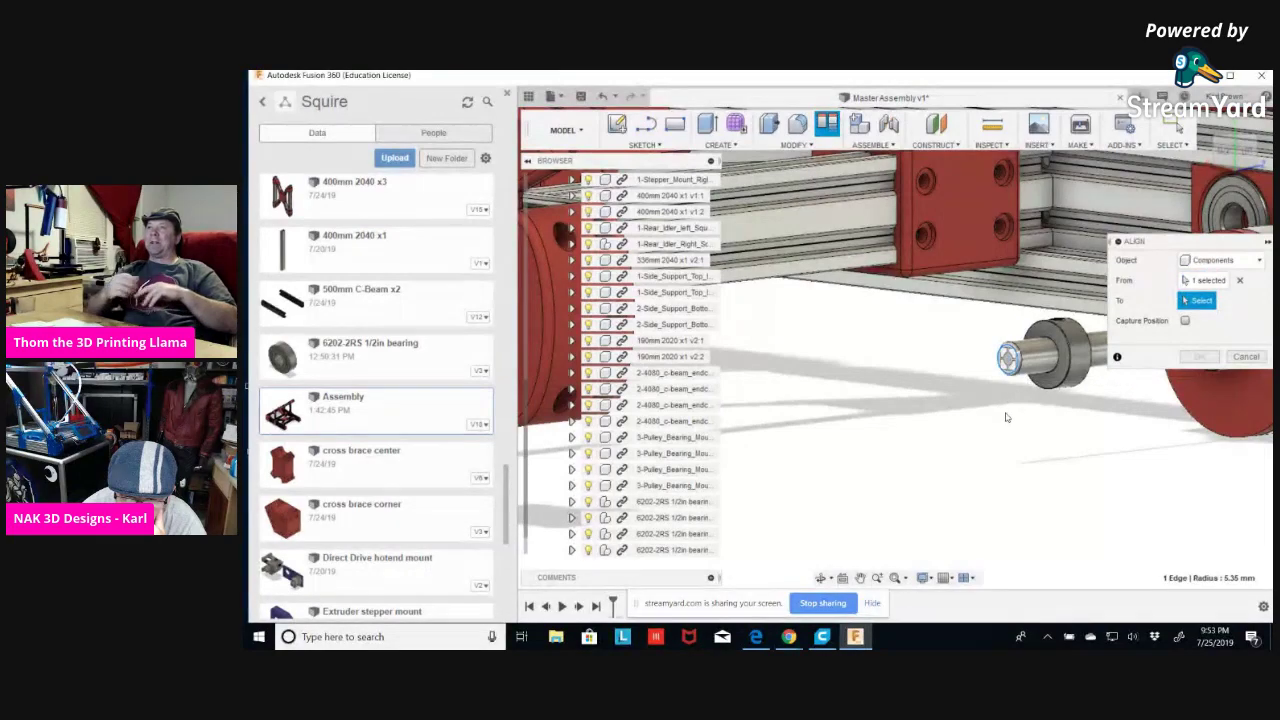
middle_click_drag(1014, 443, 840, 260, "shift")
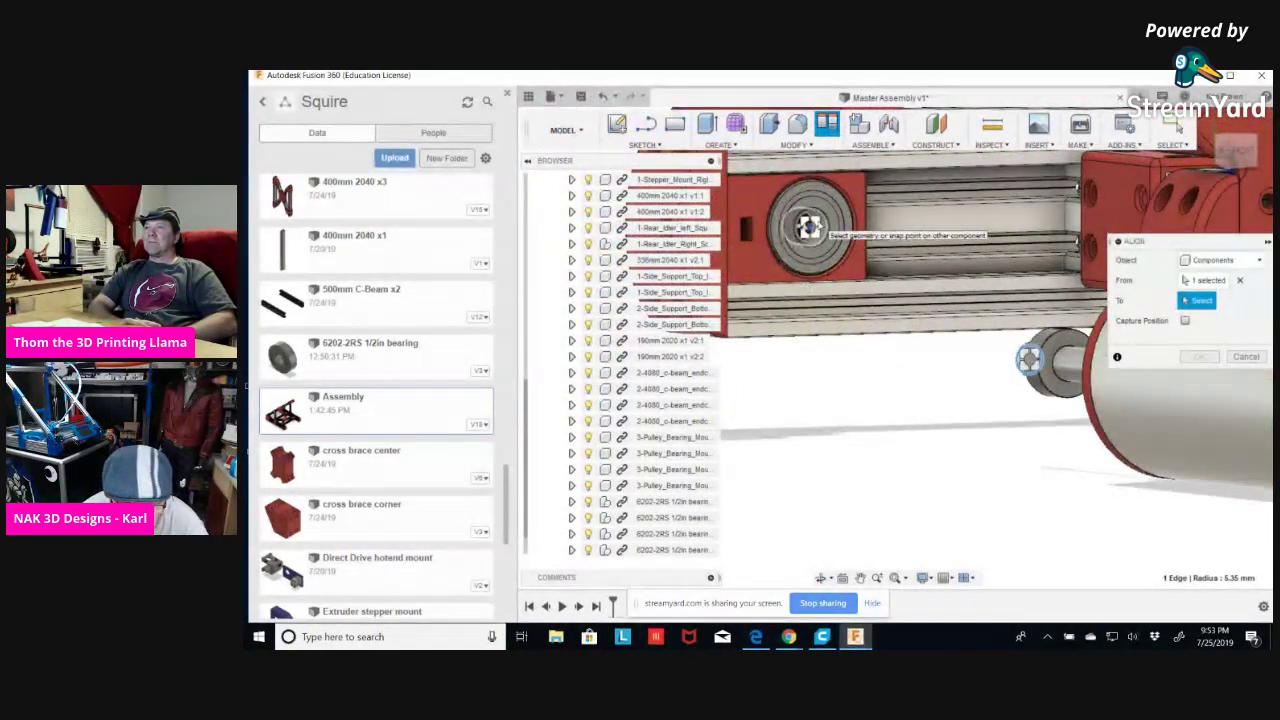
scroll(810, 228, "up", 5)
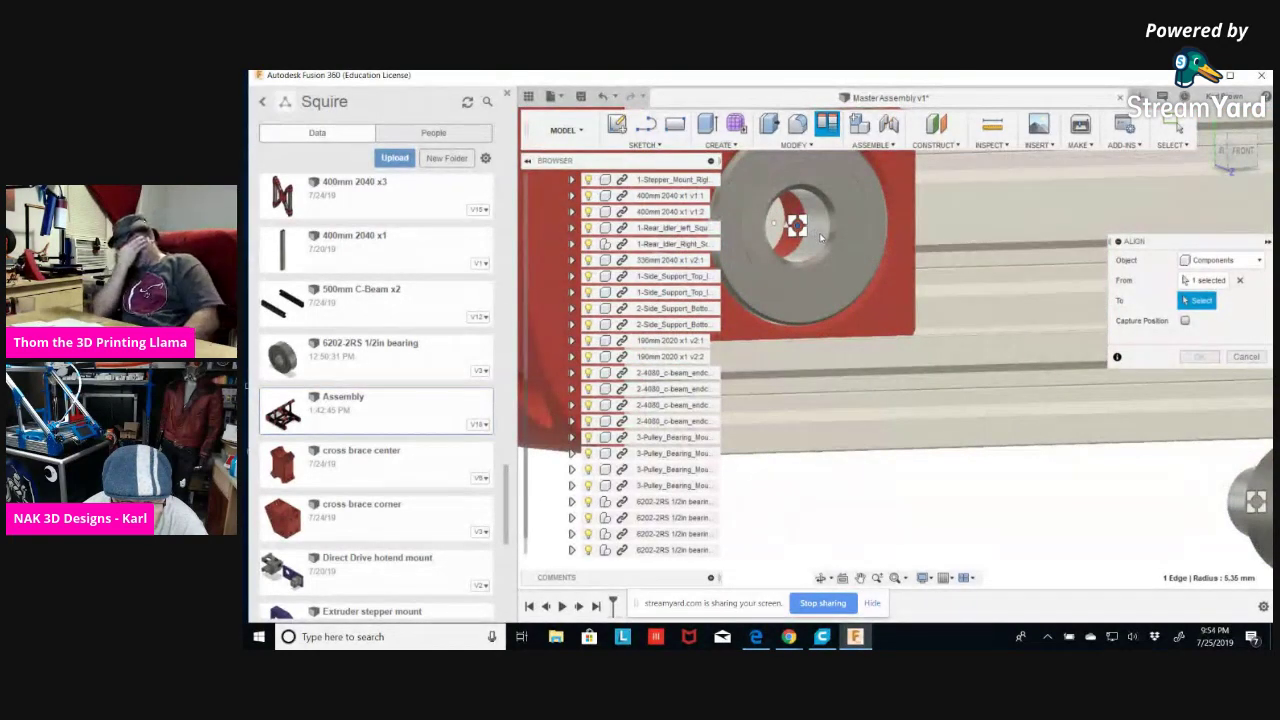
middle_click_drag(820, 236, 826, 250, "shift")
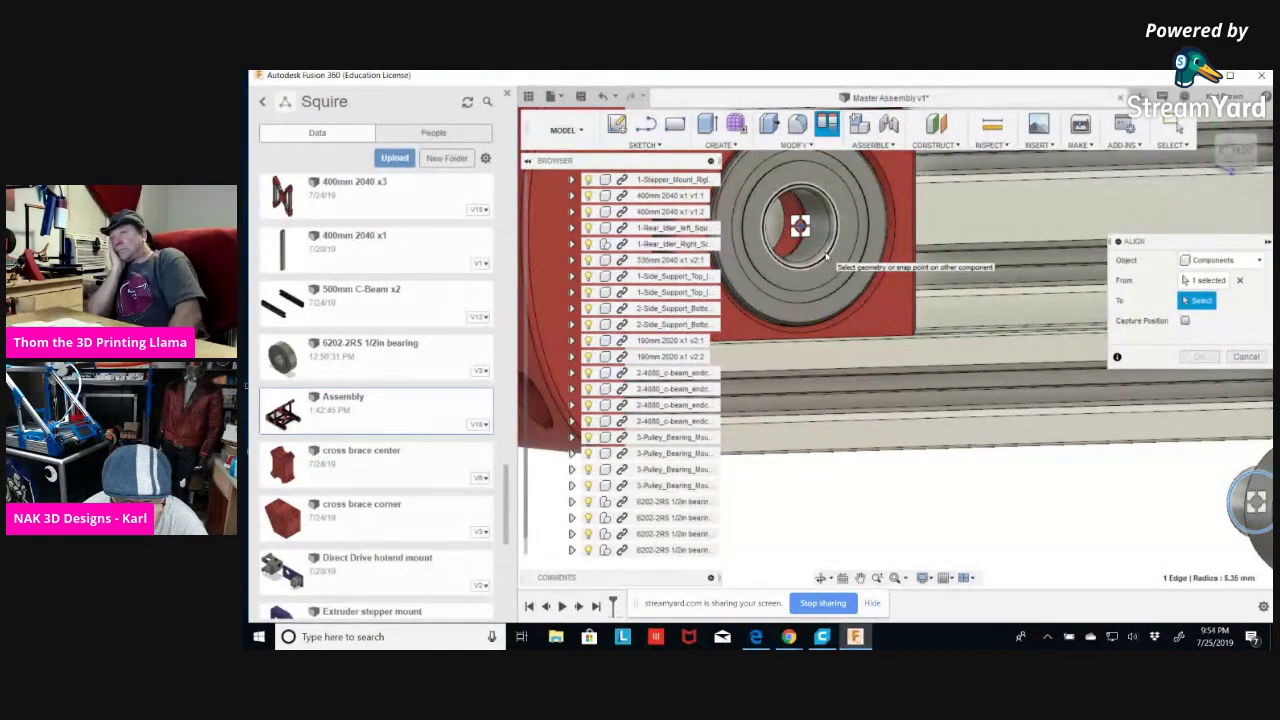
left_click(824, 262)
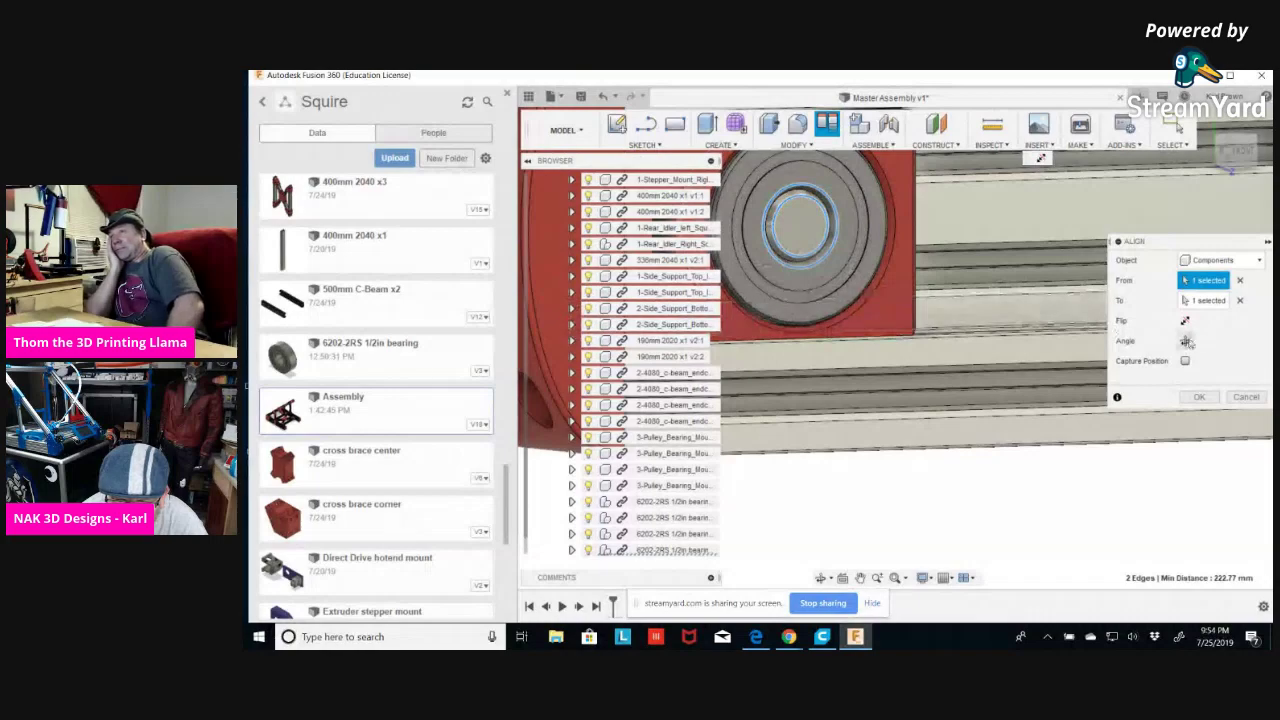
left_click(1185, 321)
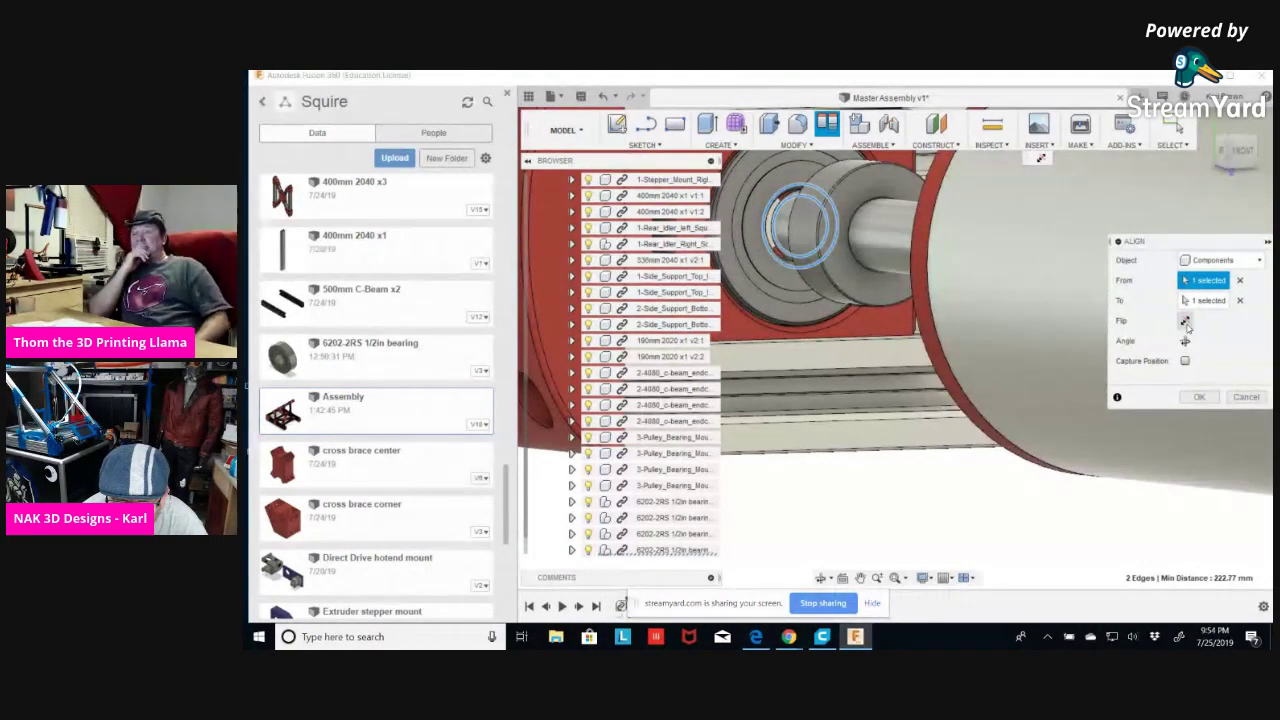
left_click(1200, 397)
Align the bearing face flush against the matching face of the red pulley bearing mount.
middle_click_drag(900, 514, 990, 500, "shift")
left_click(826, 122)
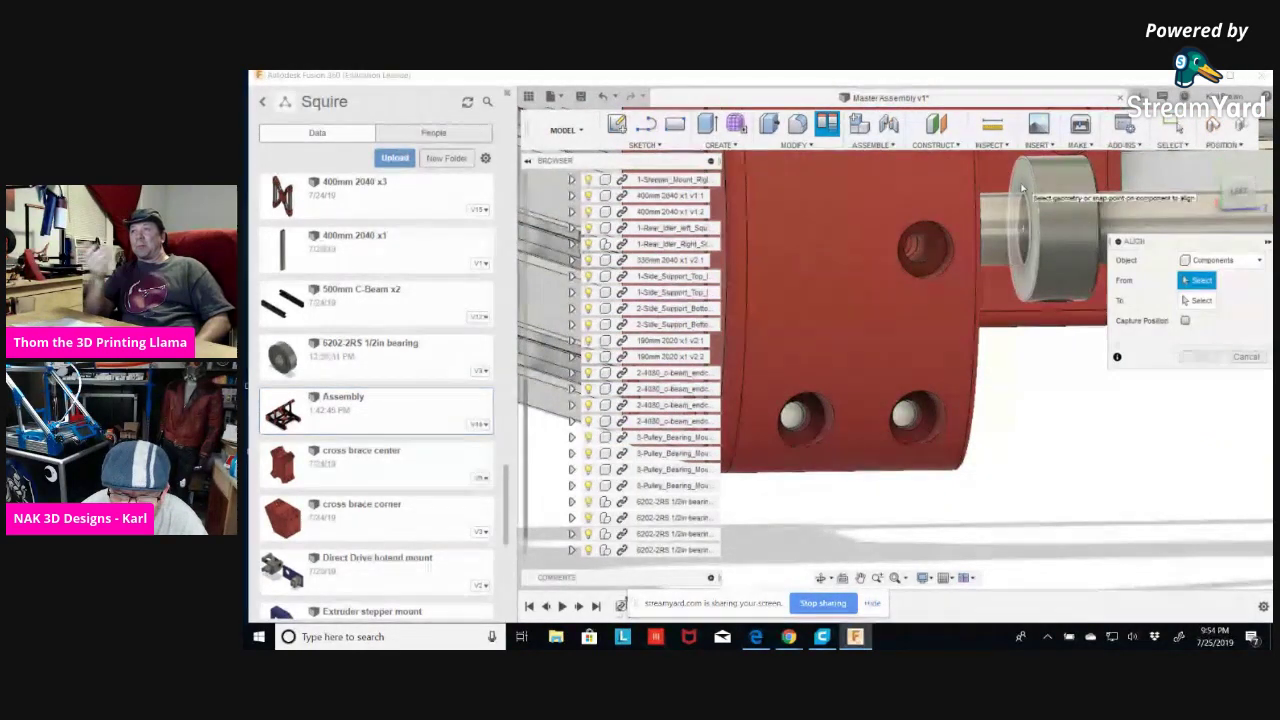
left_click(1024, 235)
middle_click_drag(1051, 400, 1055, 217, "shift")
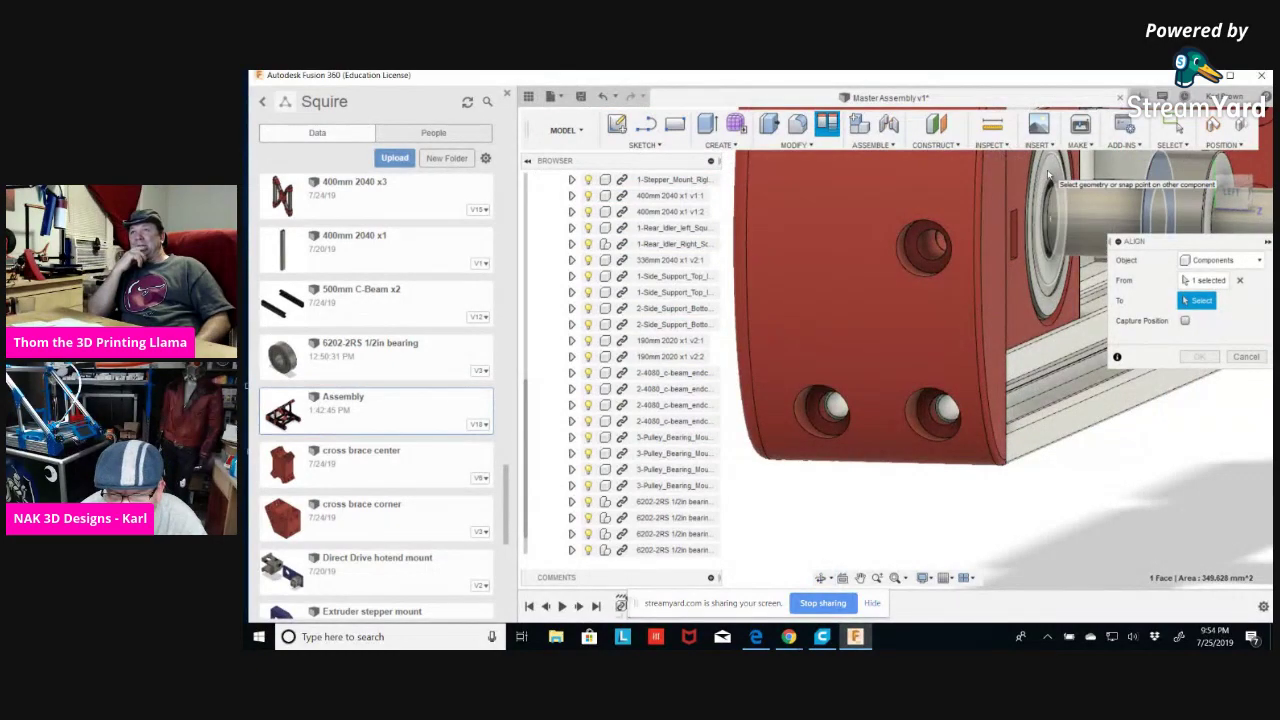
left_click(1053, 215)
left_click(1199, 377)
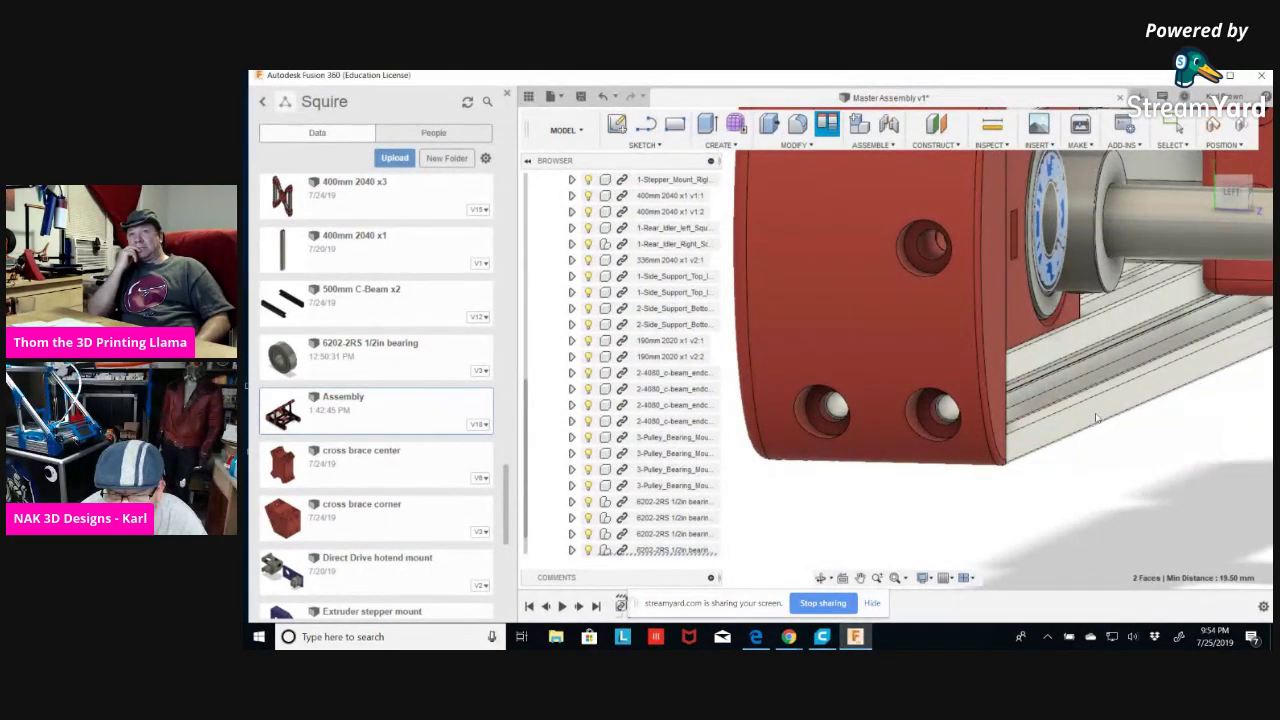
scroll(873, 413, "down", 5)
scroll(873, 413, "down", 3)
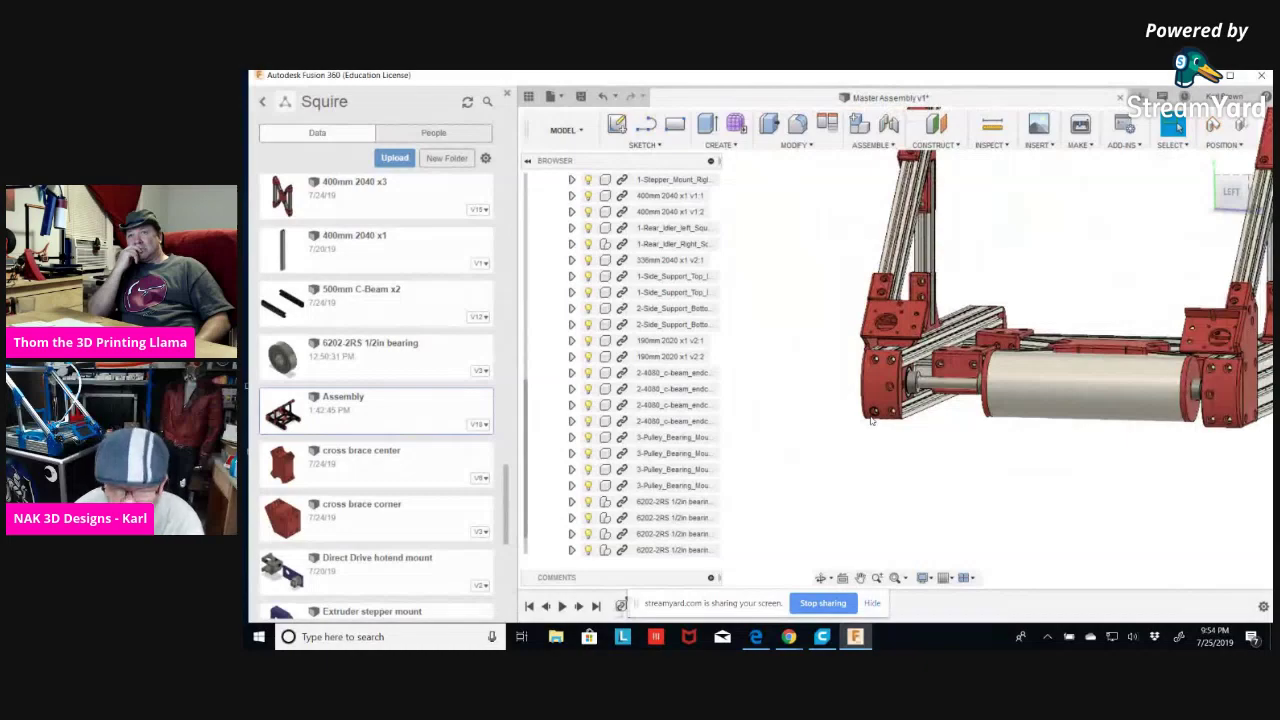
Orbit the frame, snap to the FRONT ViewCube view, and zoom in.
middle_click_drag(886, 443, 878, 488, "shift")
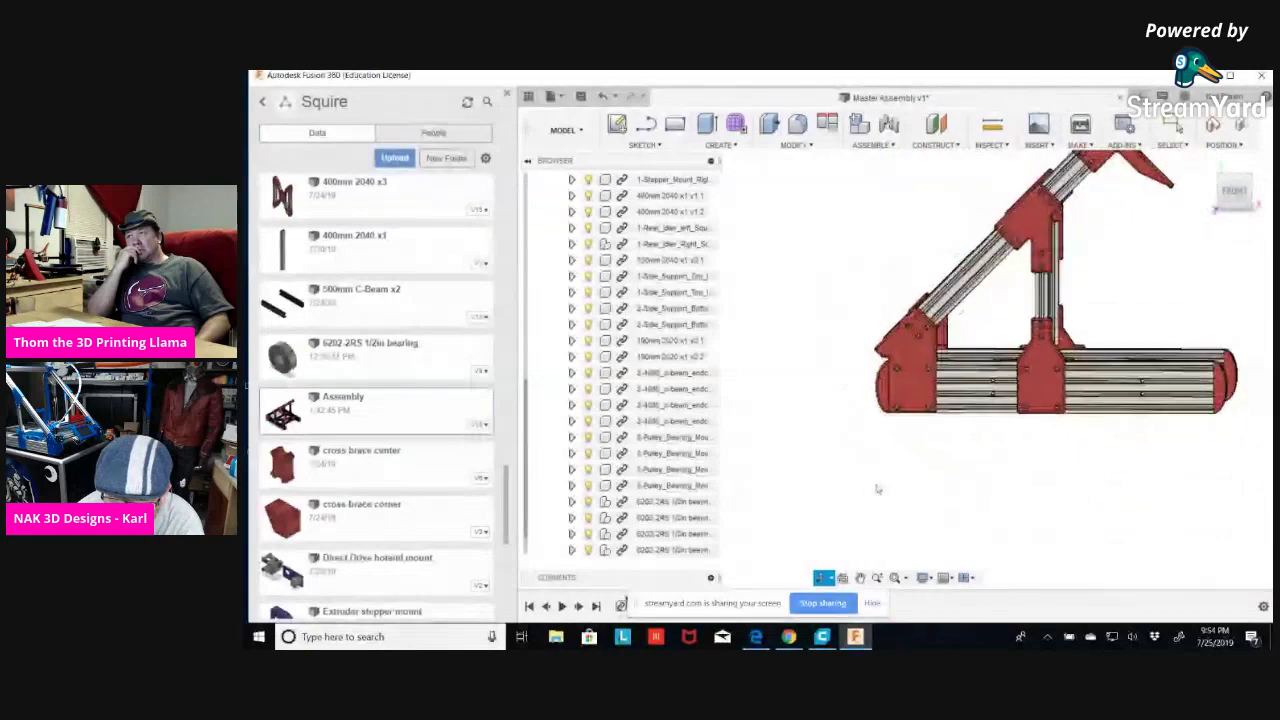
left_click(1235, 190)
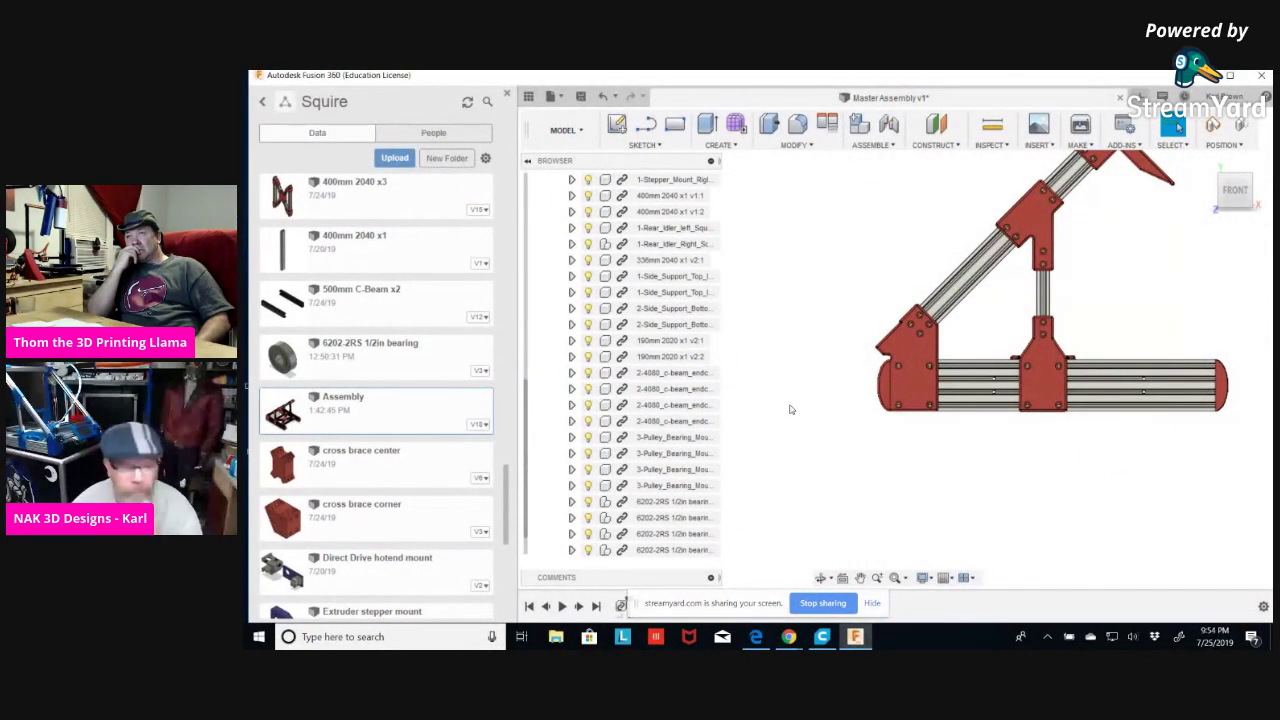
scroll(786, 405, "up", 3)
scroll(751, 301, "up", 3)
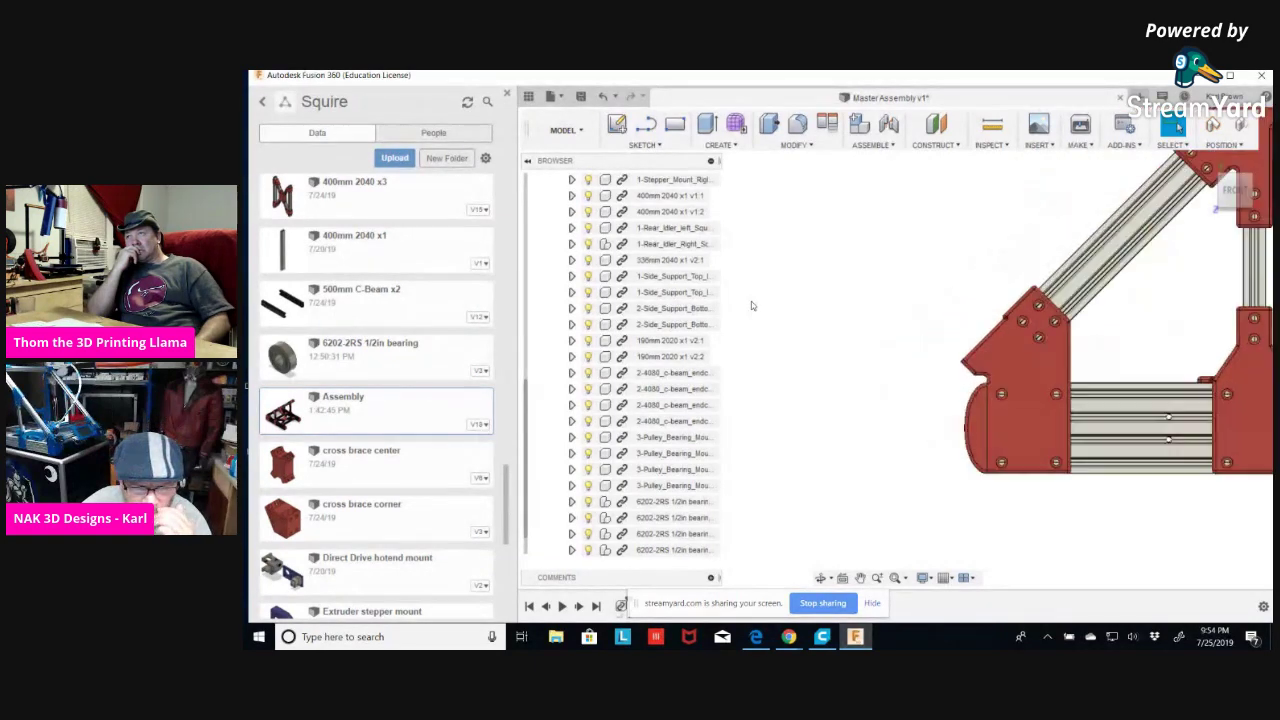
scroll(605, 280, "up", 1)
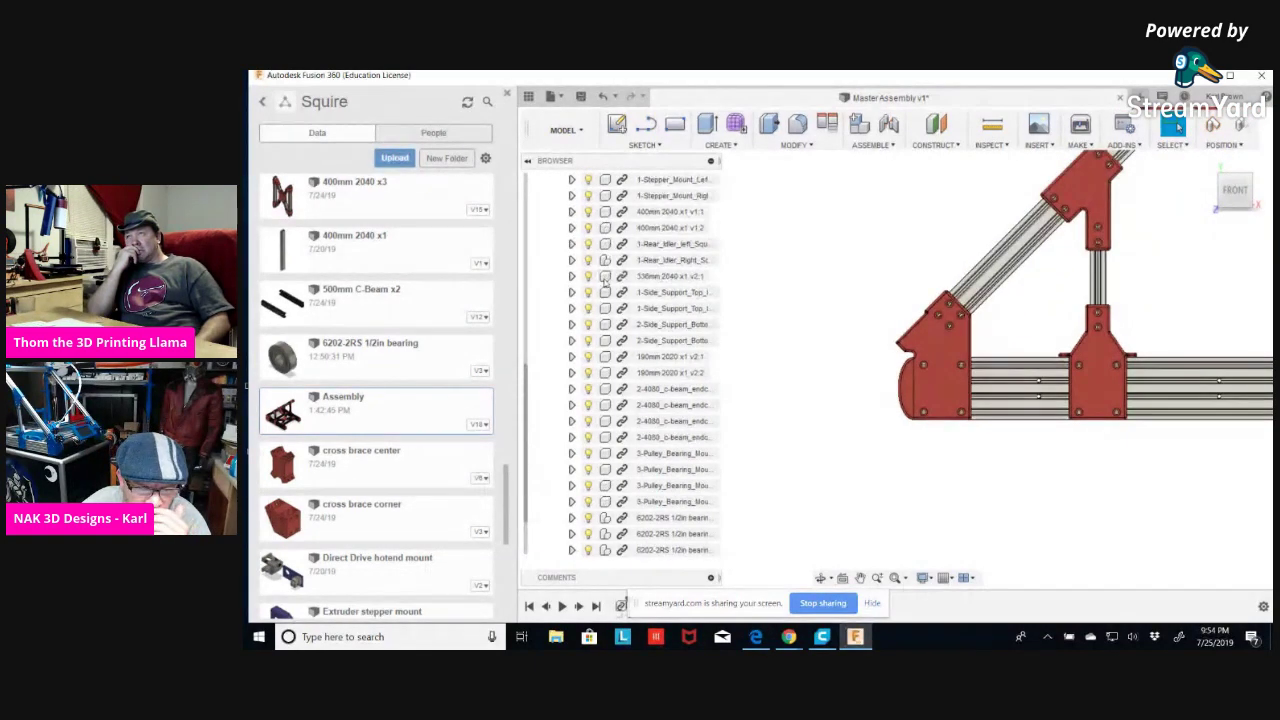
Collapse Assembly v18:1 so the Browser shows only master:1 and the linked Squire frame.
scroll(604, 283, "up", 5)
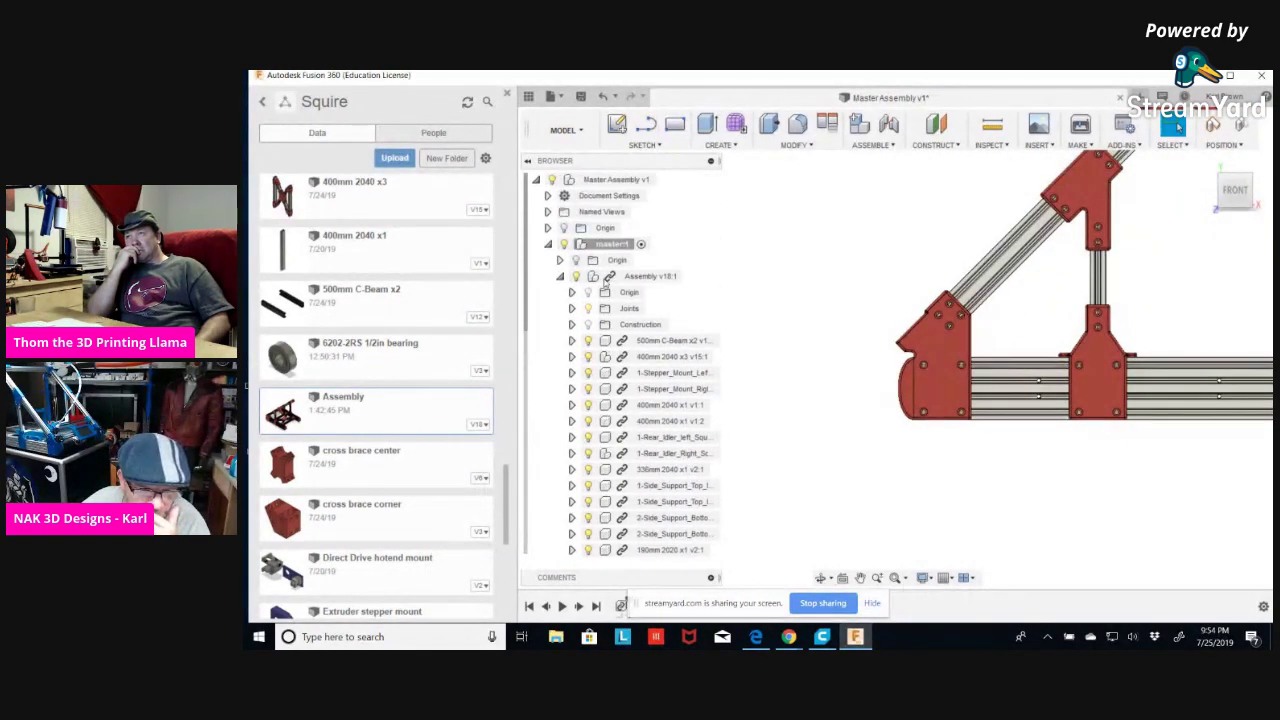
left_click(560, 277)
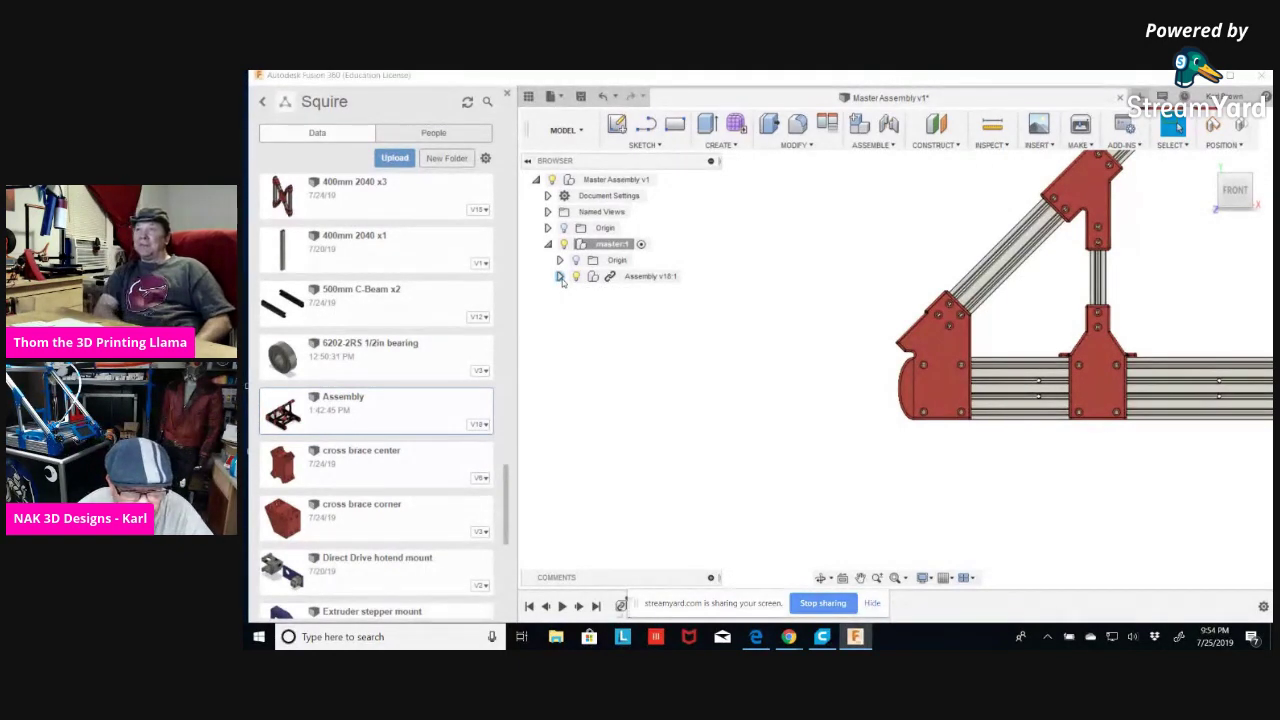
left_click(560, 277)
scroll(563, 284, "down", 2)
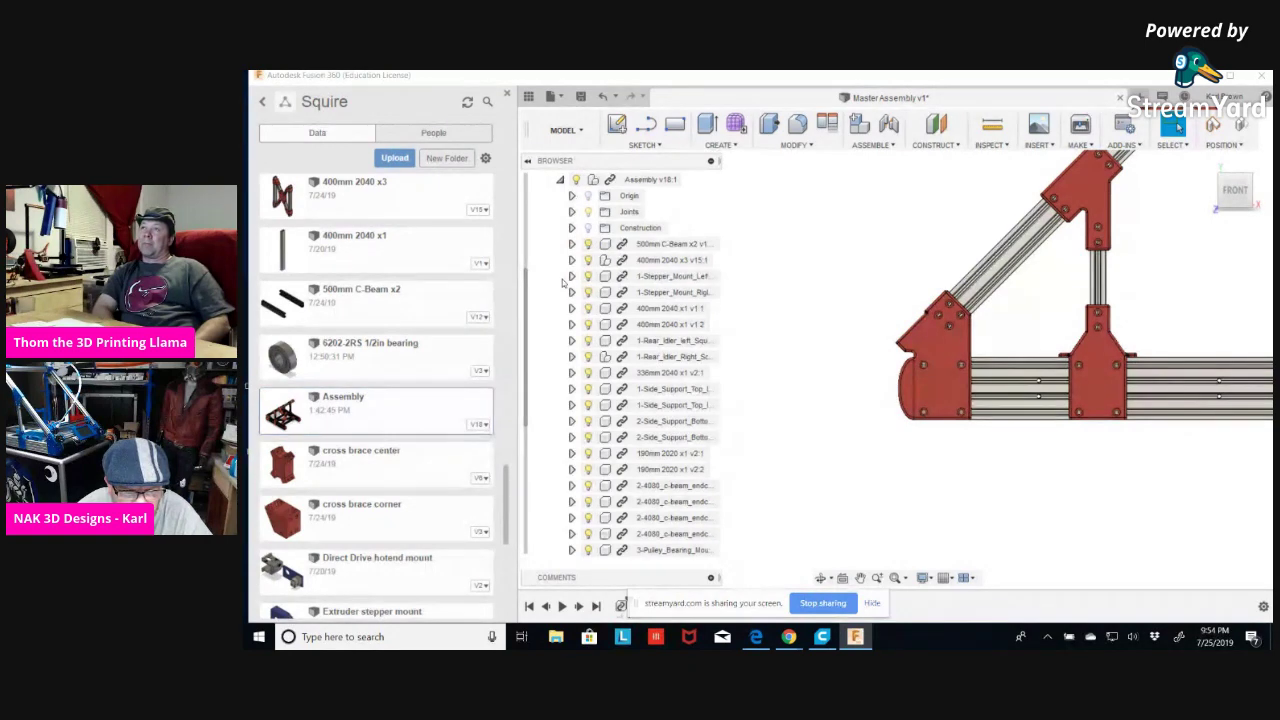
left_click(560, 181)
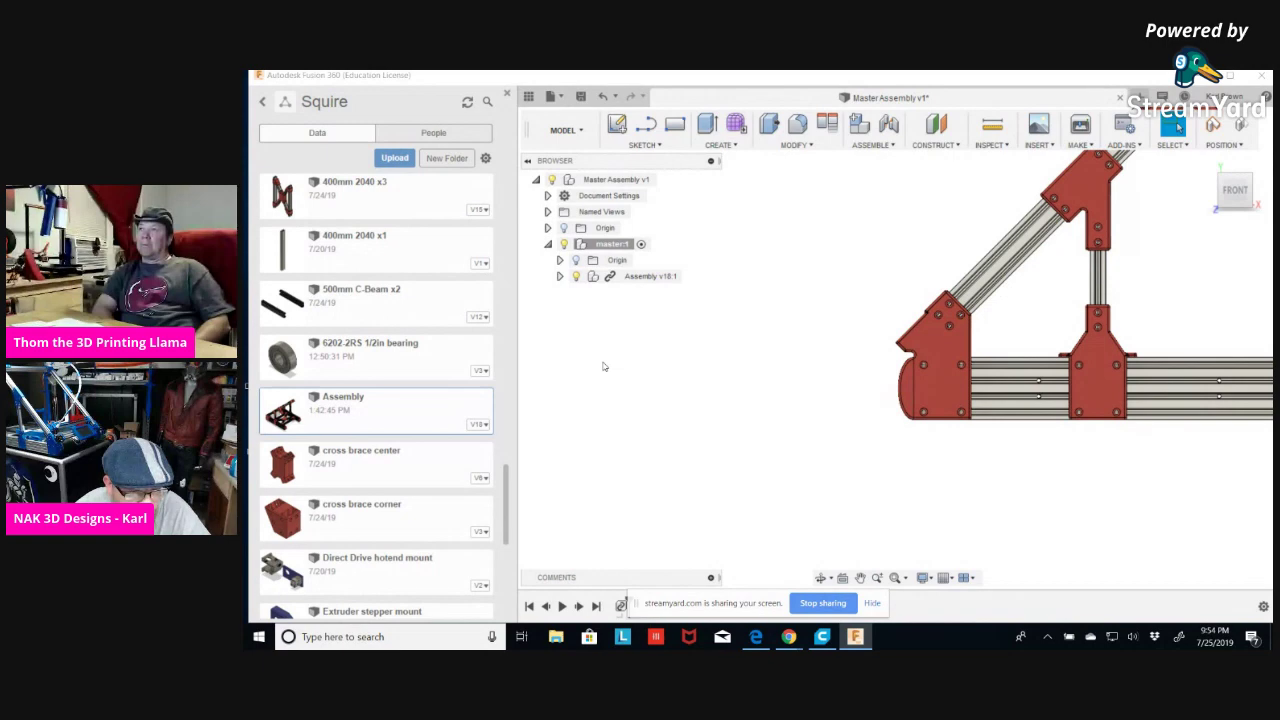
scroll(670, 372, "down", 4)
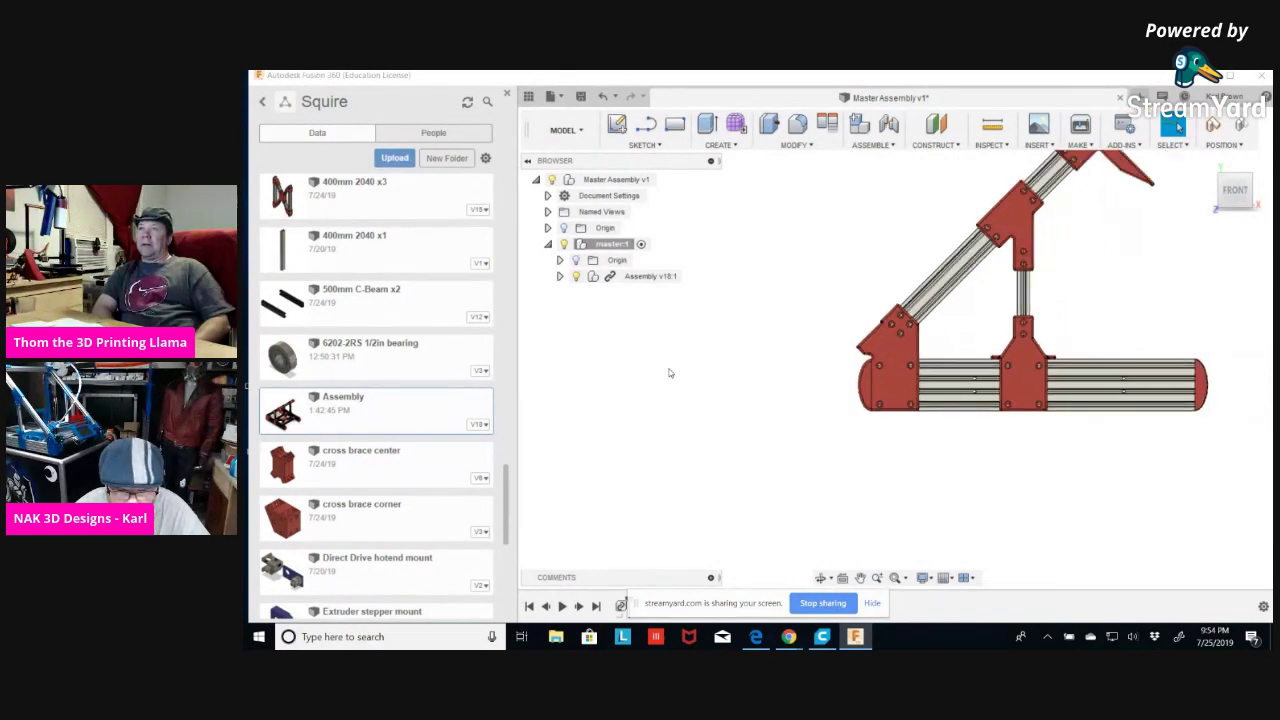
Re-expand Assembly v18:1 and select all four 6202-2RS 1/2in bearing rows.
middle_click_drag(662, 378, 719, 393, "shift")
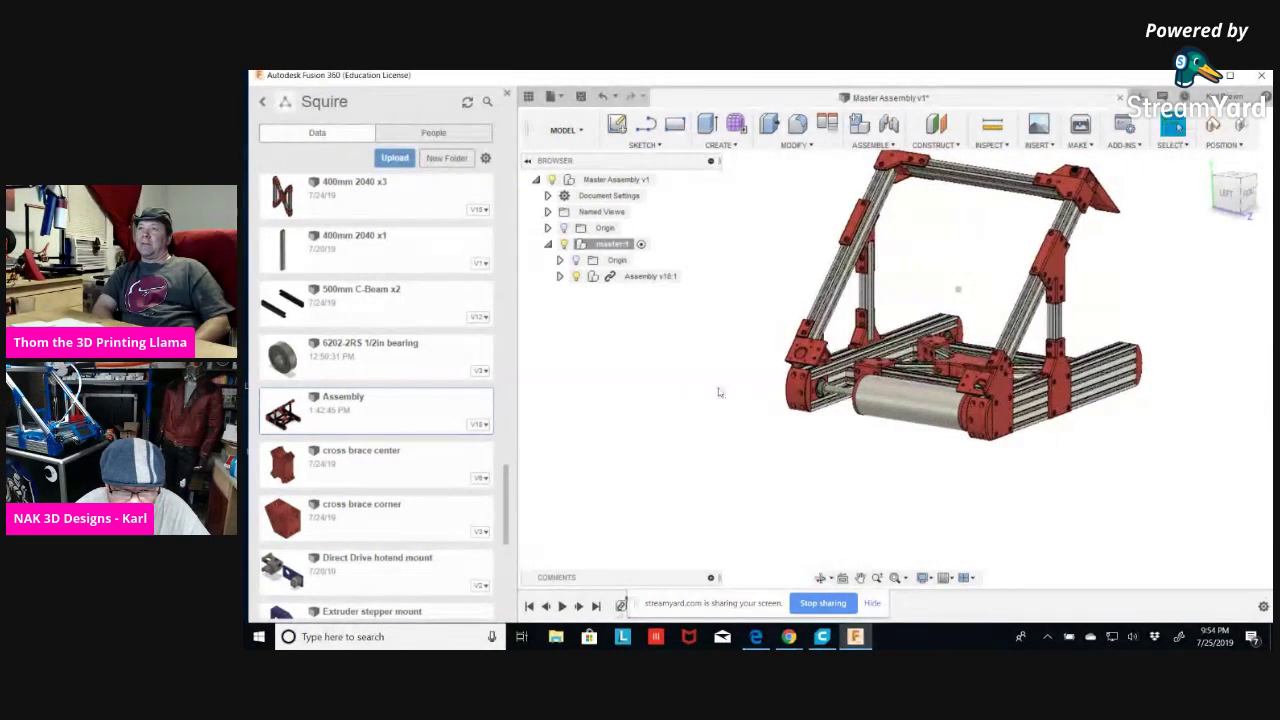
left_click(560, 276)
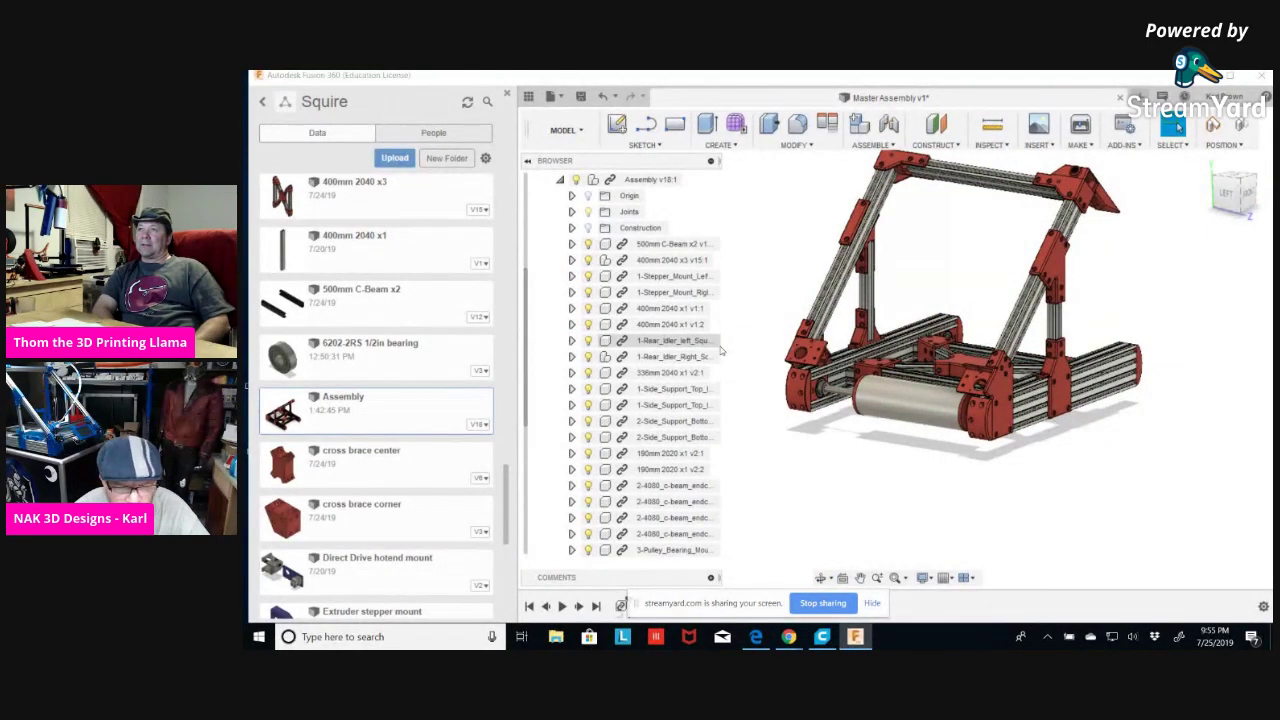
scroll(720, 370, "down", 3)
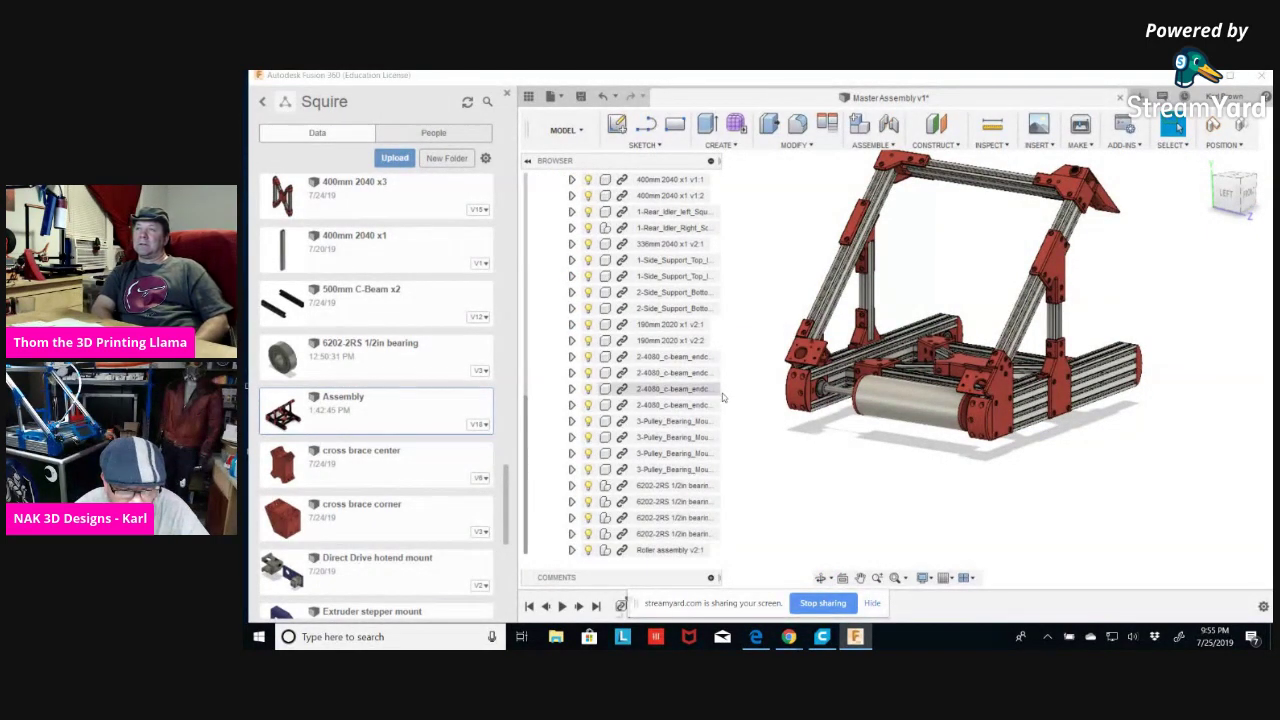
left_click(654, 488)
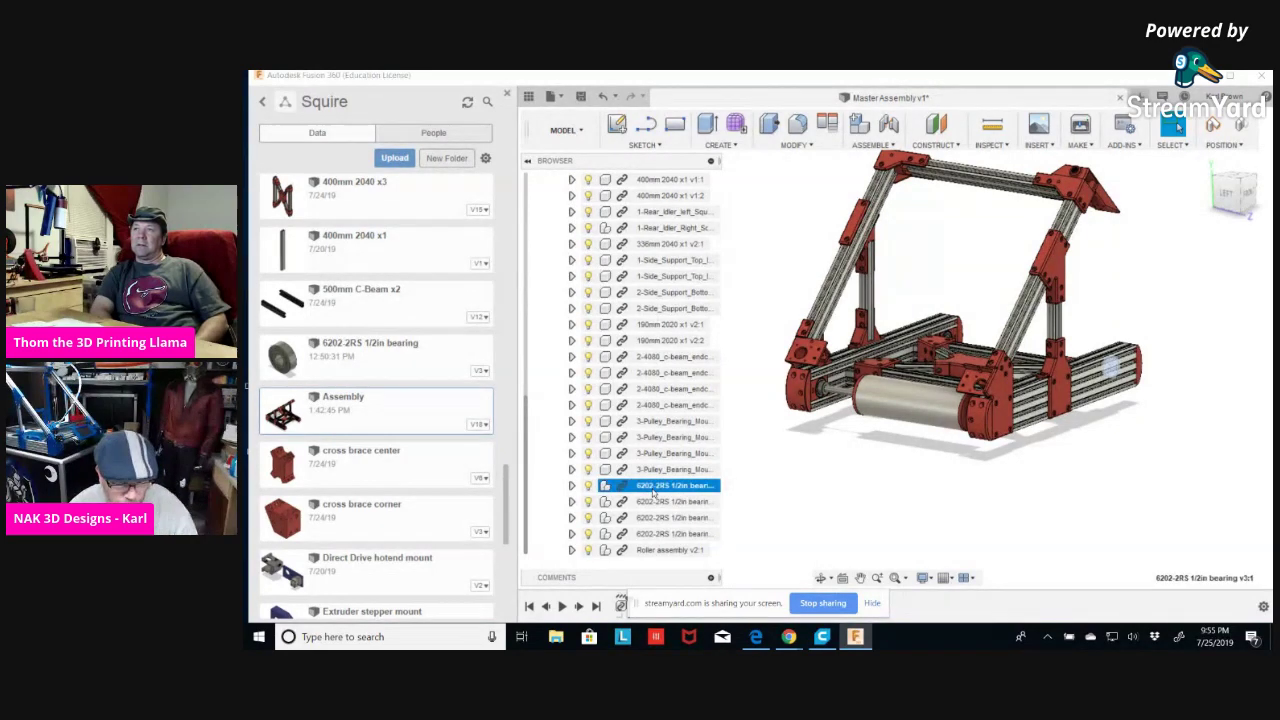
left_click(654, 501, "ctrl")
left_click(654, 517, "ctrl")
left_click(654, 533, "ctrl")
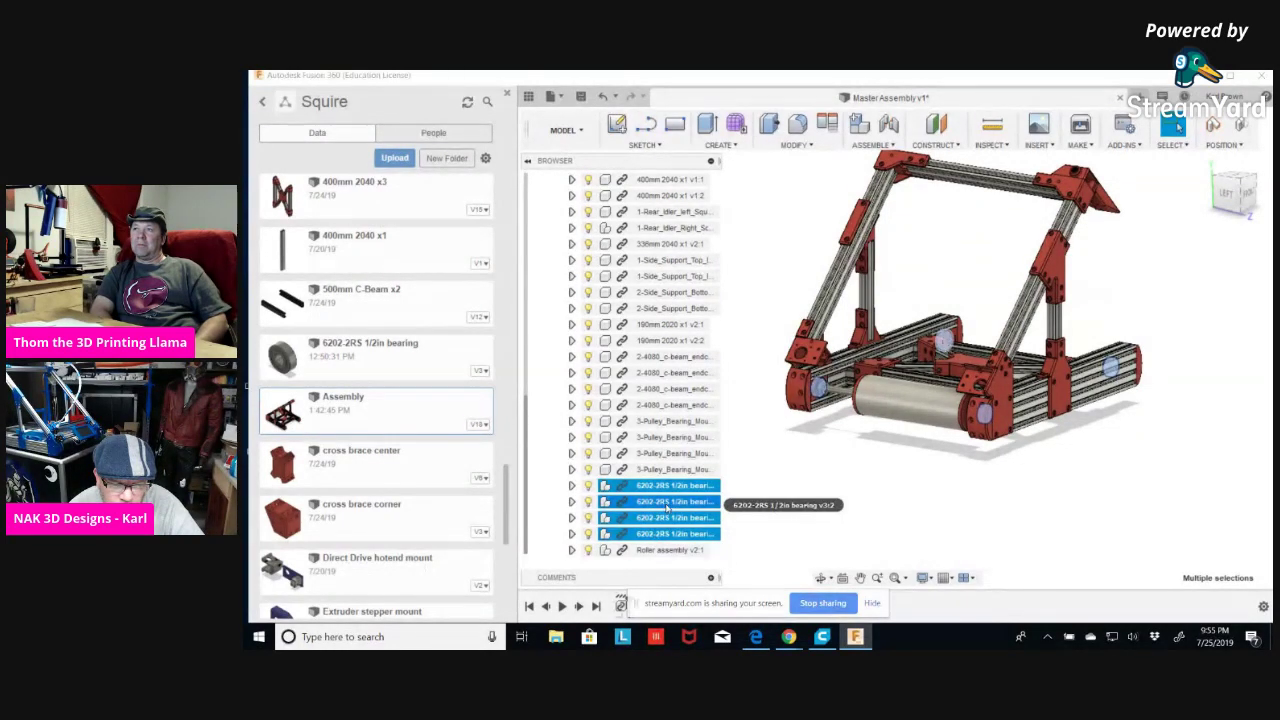
right_click(666, 506)
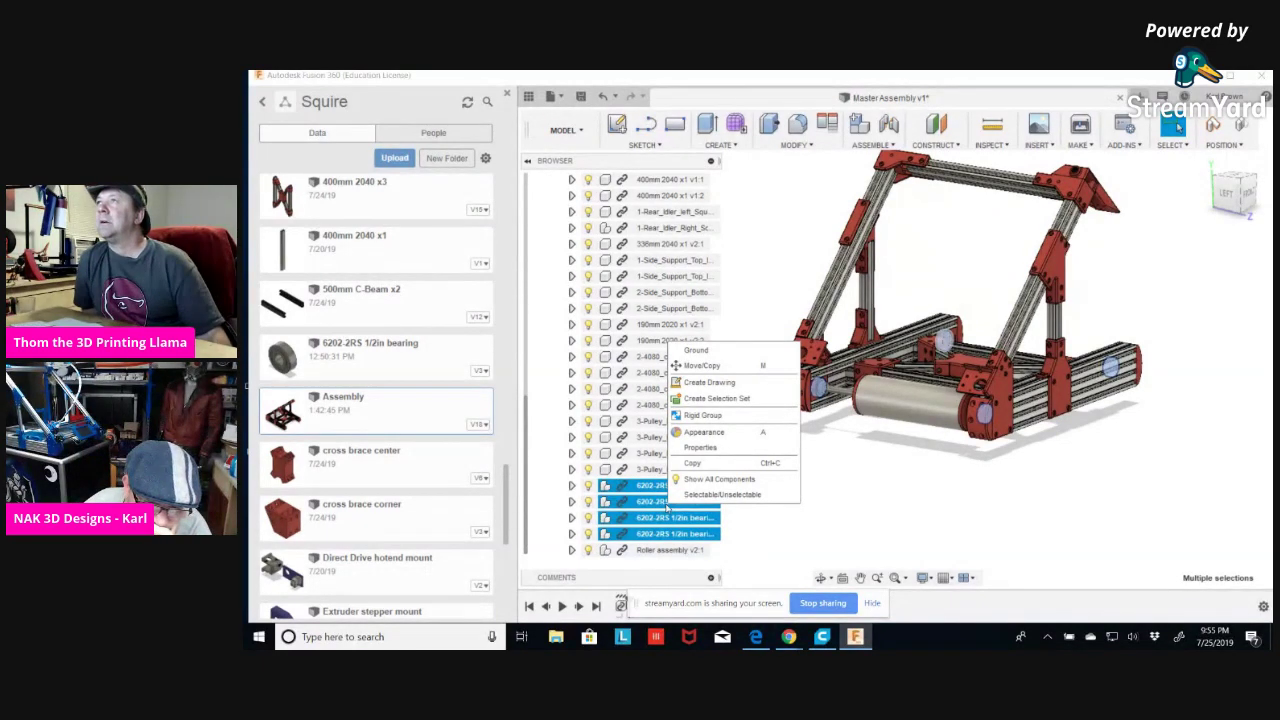
left_click(913, 512)
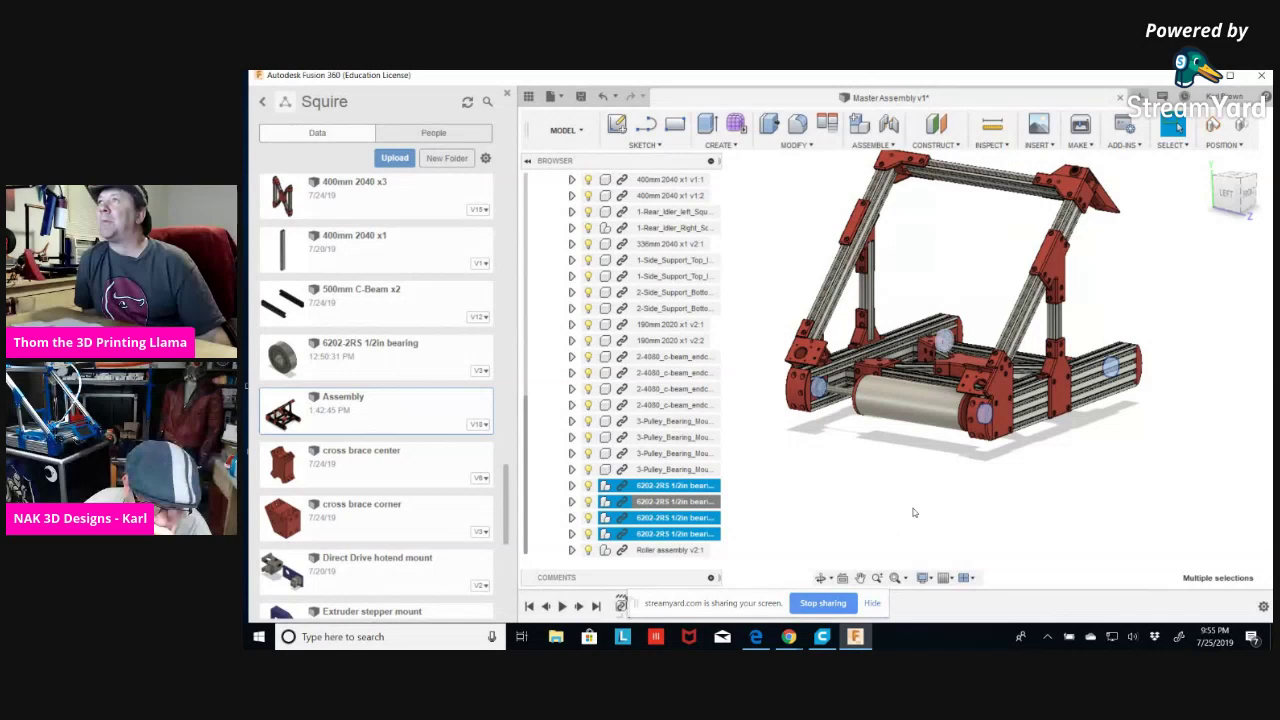
scroll(780, 440, "up", 3)
scroll(780, 435, "down", 2)
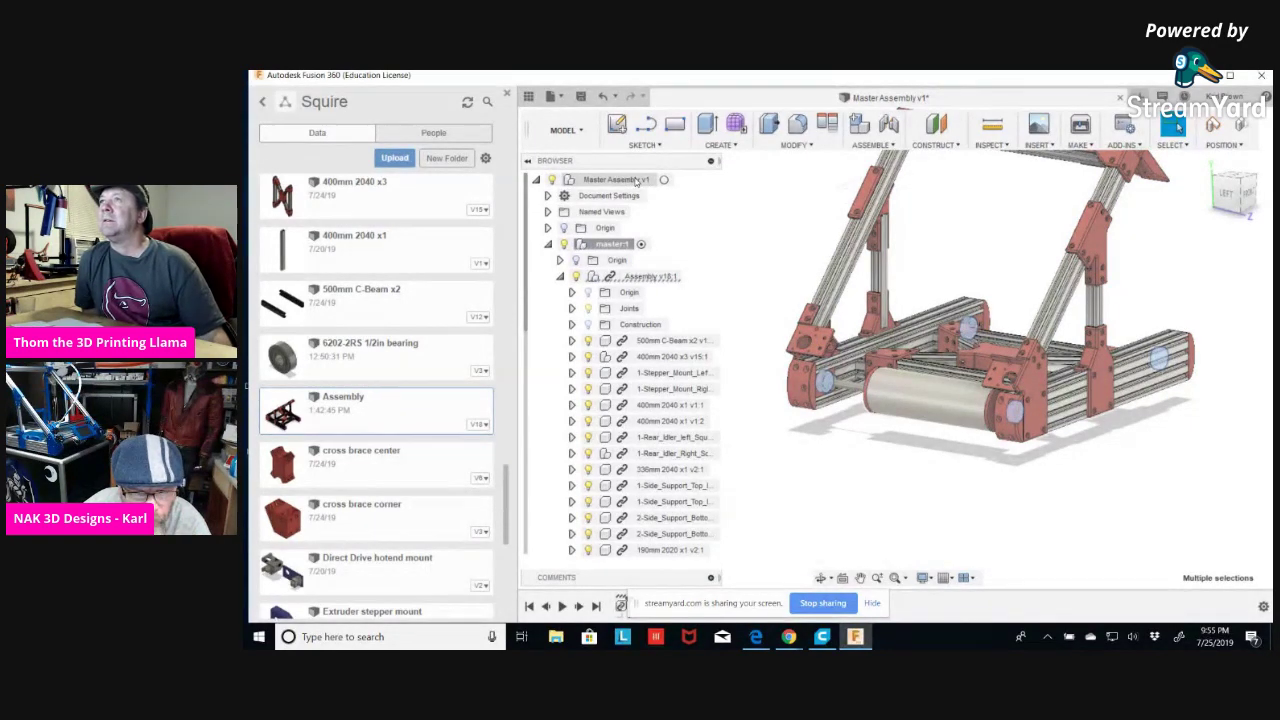
left_click(739, 147)
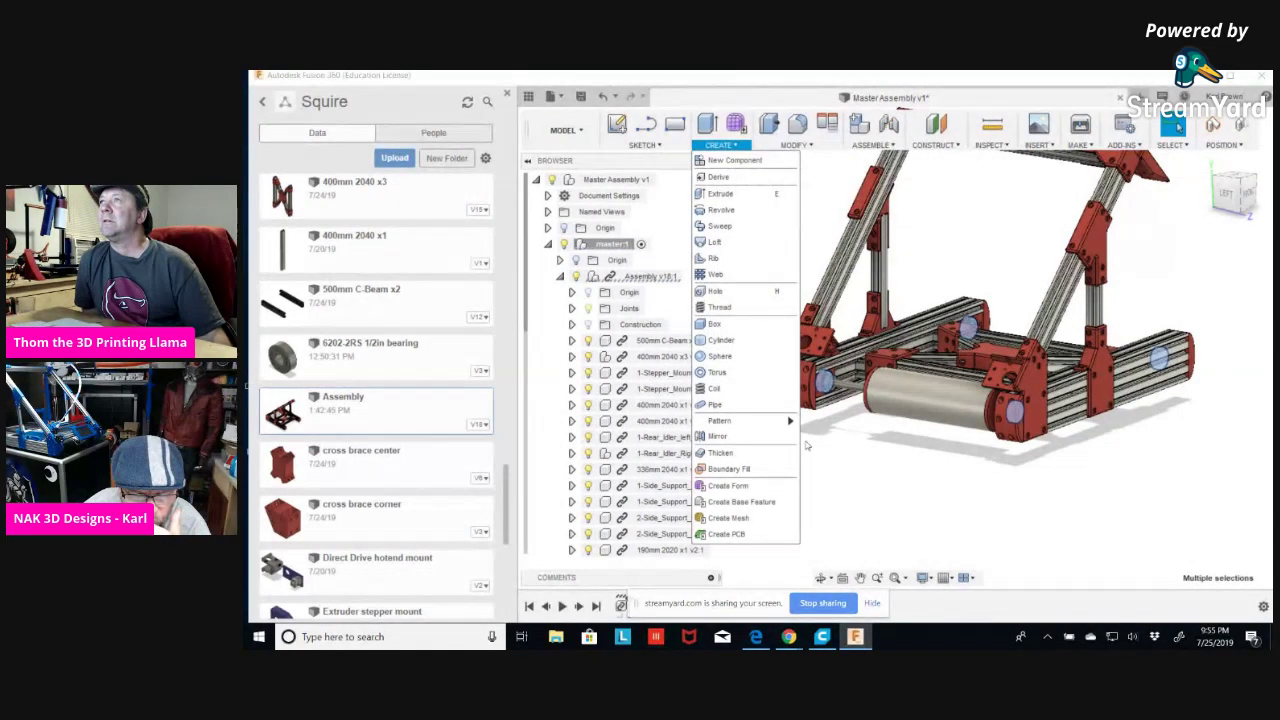
Start a New Component named Component2, set to create it From Bodies.
scroll(820, 490, "down", 3)
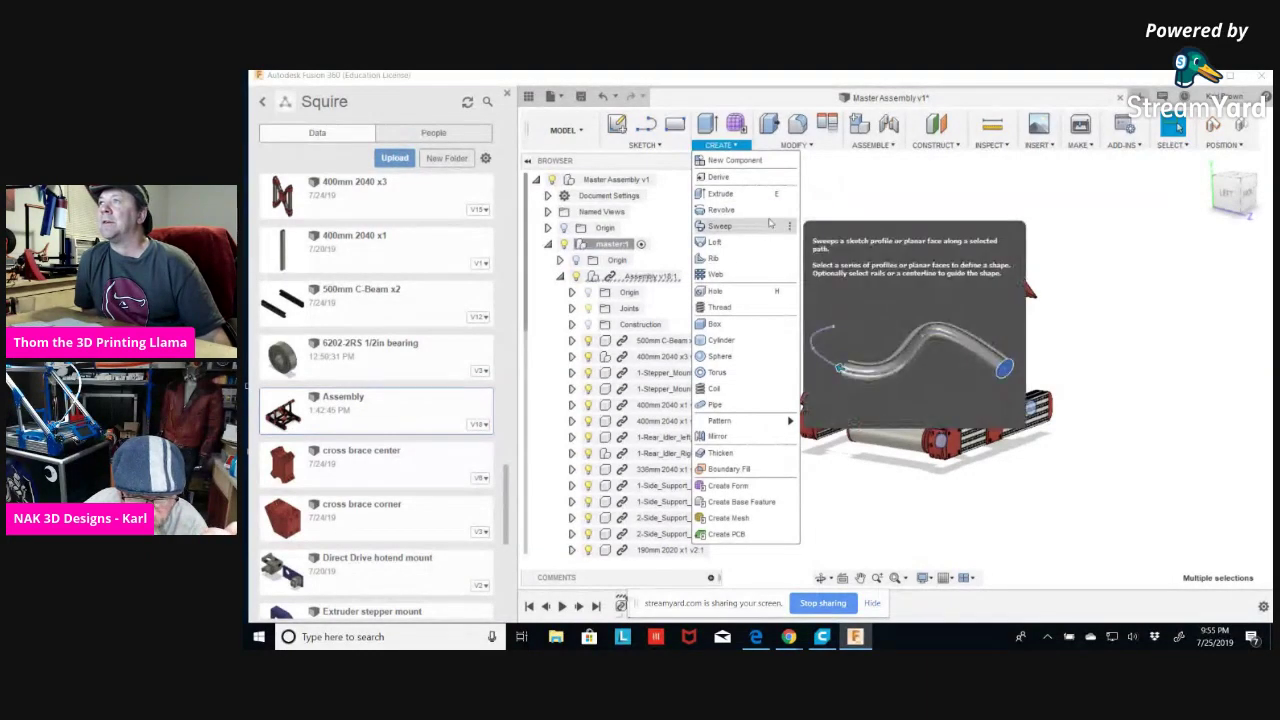
left_click(727, 161)
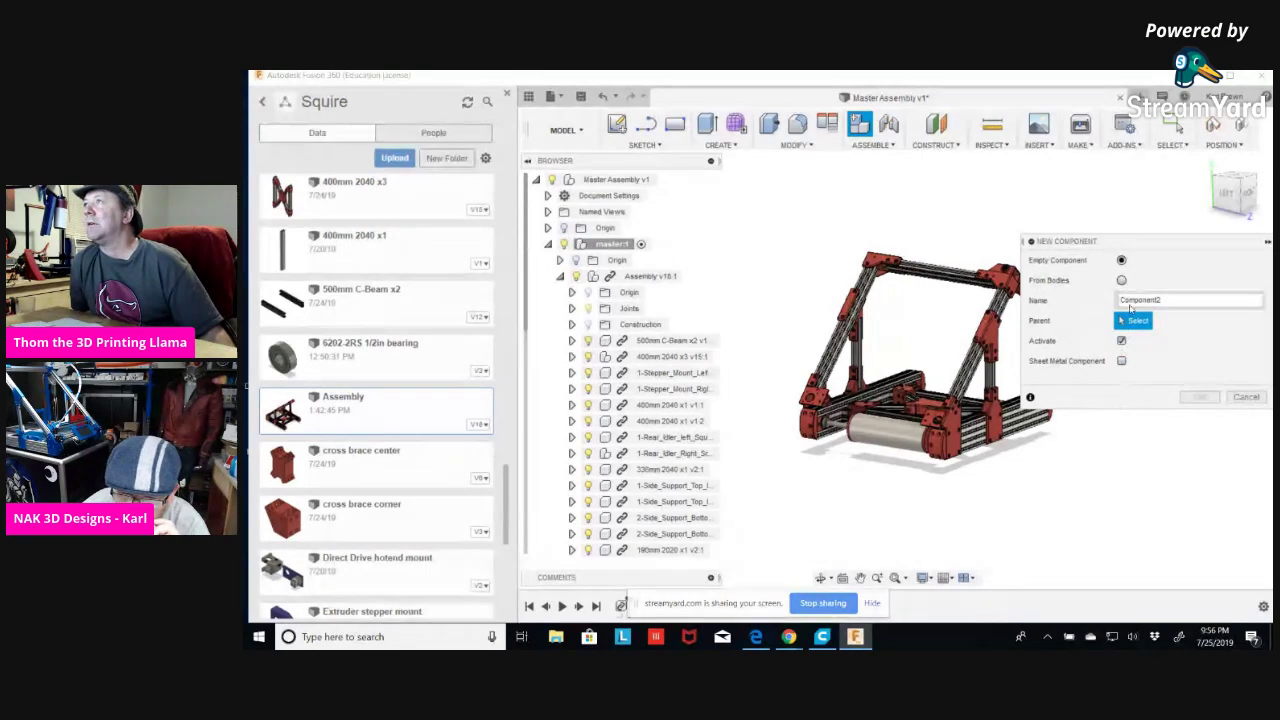
left_click(1121, 281)
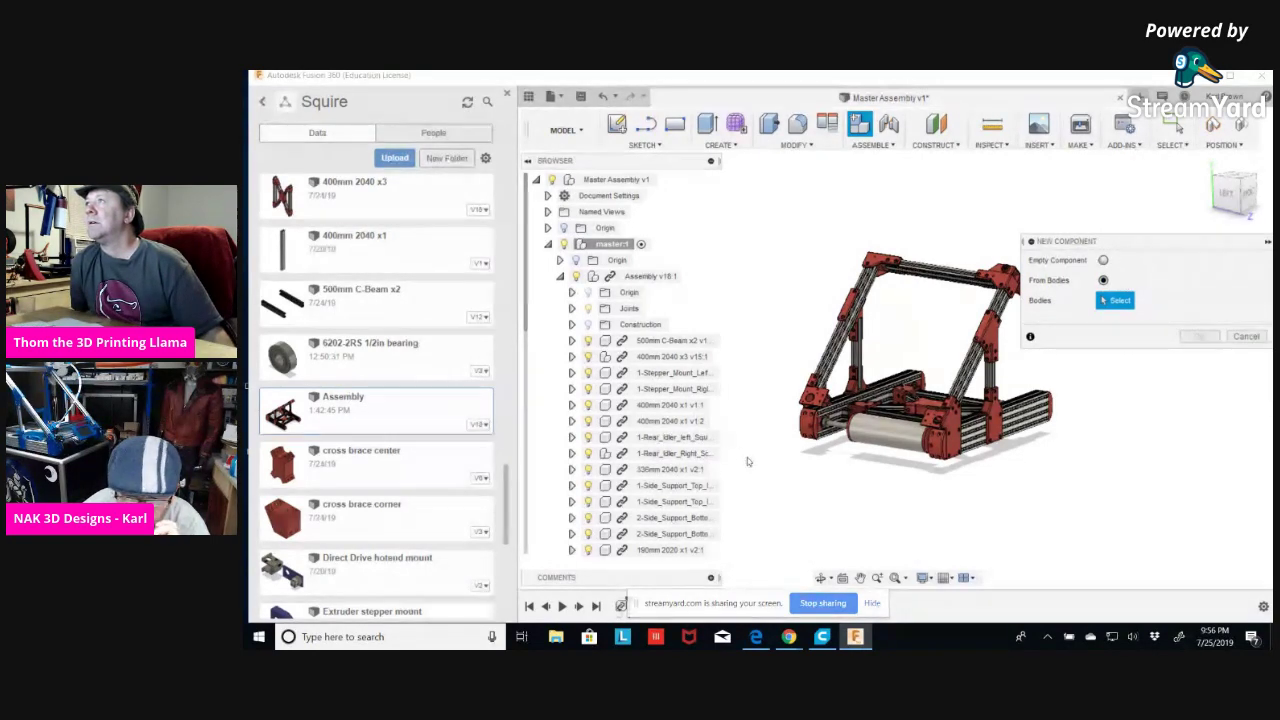
Expand the 6202-2RS bearing and its 5972K357:1 part to inspect its bodies, then collapse them.
scroll(661, 443, "down", 4)
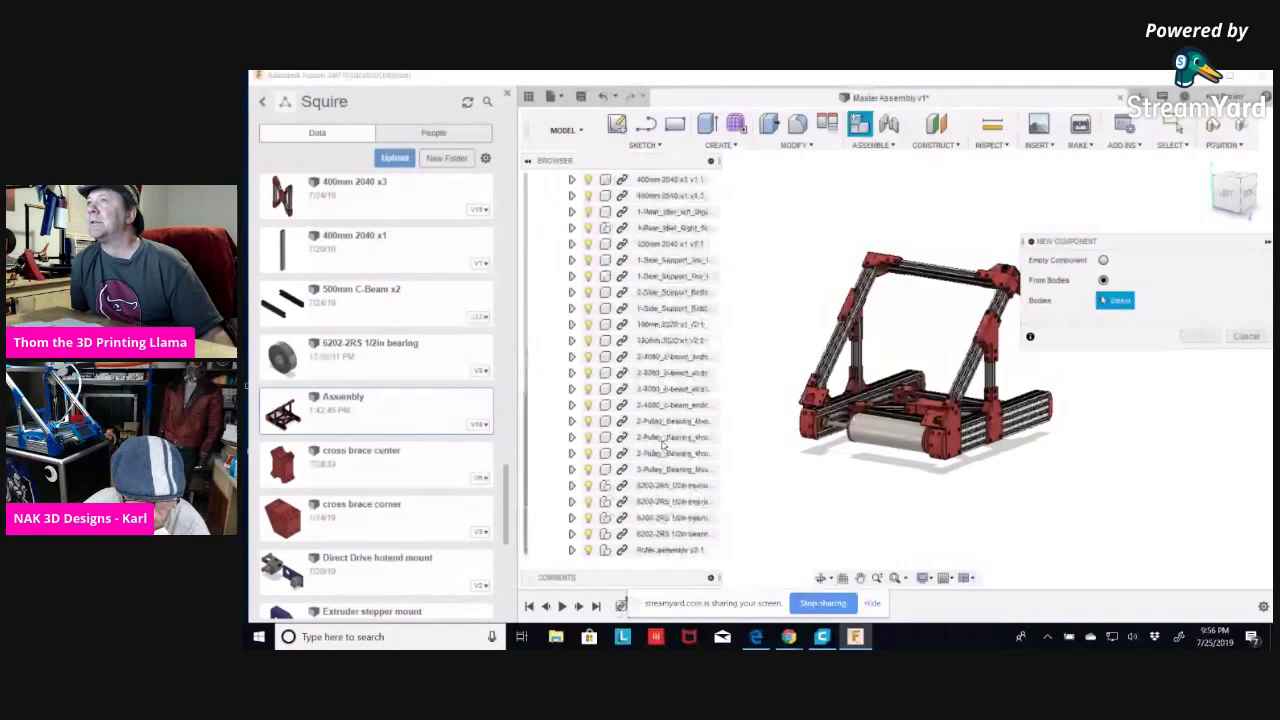
scroll(661, 443, "down", 1)
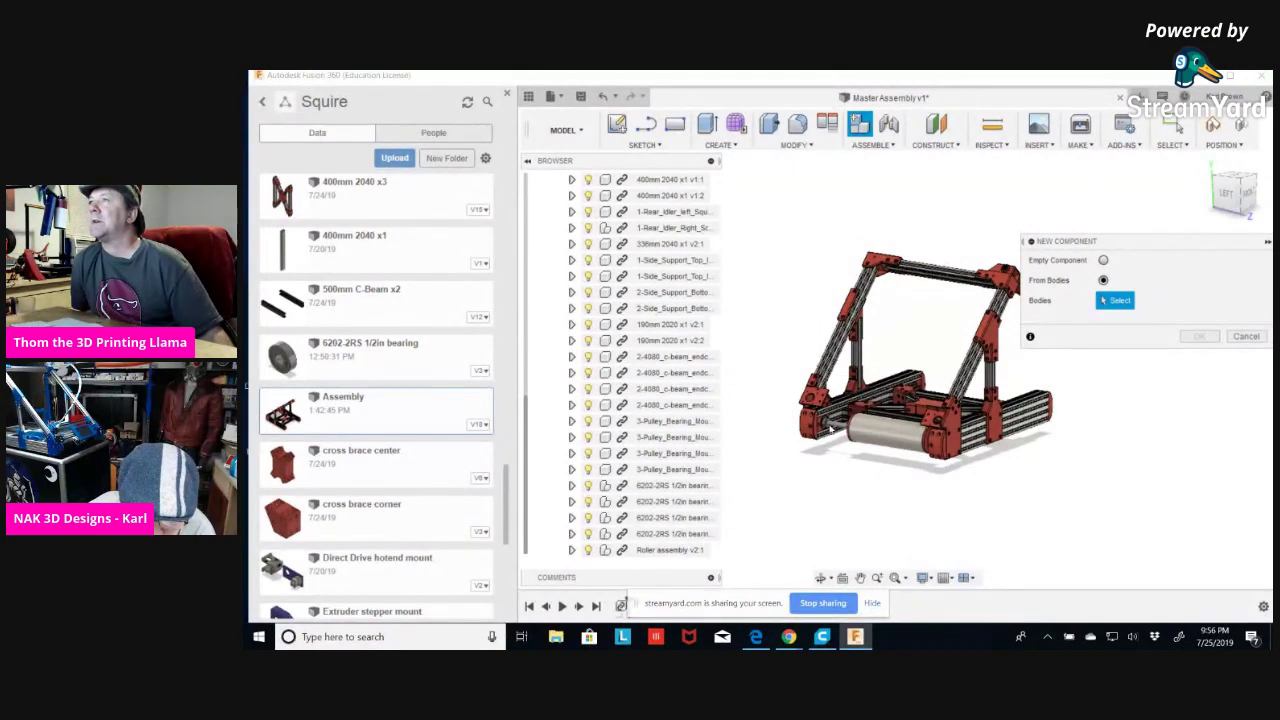
scroll(907, 428, "up", 5)
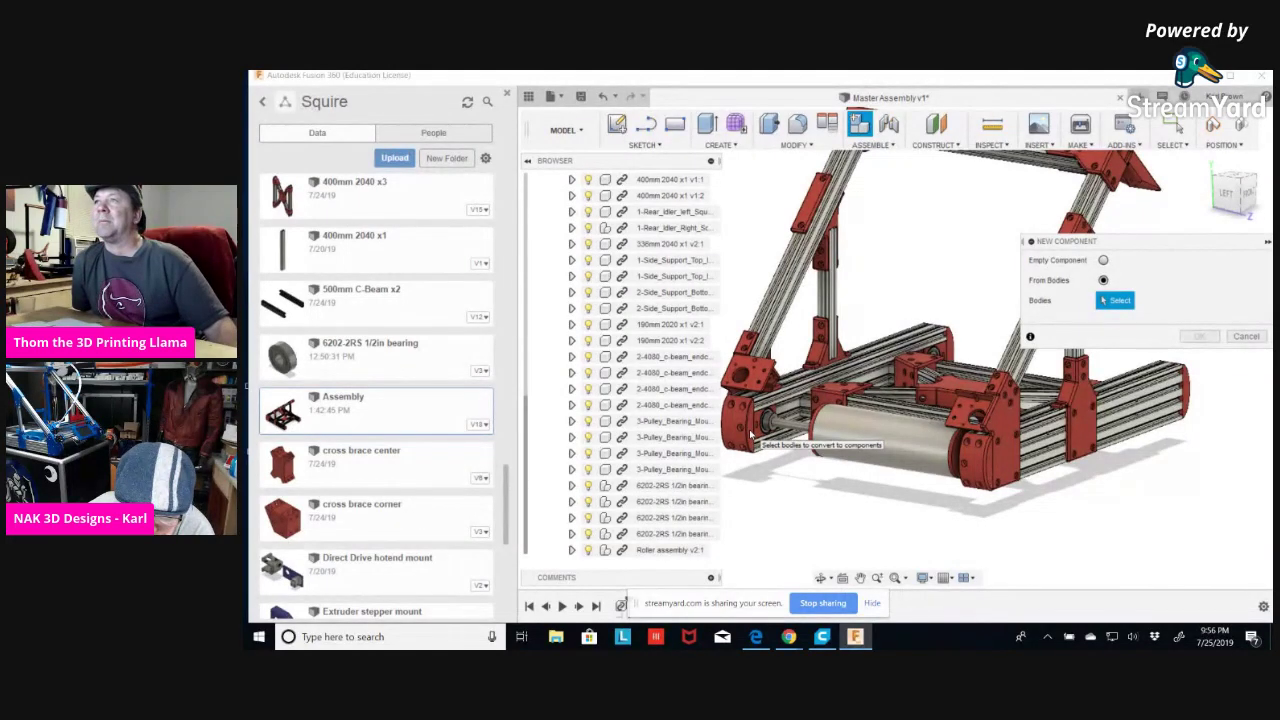
left_click(579, 485)
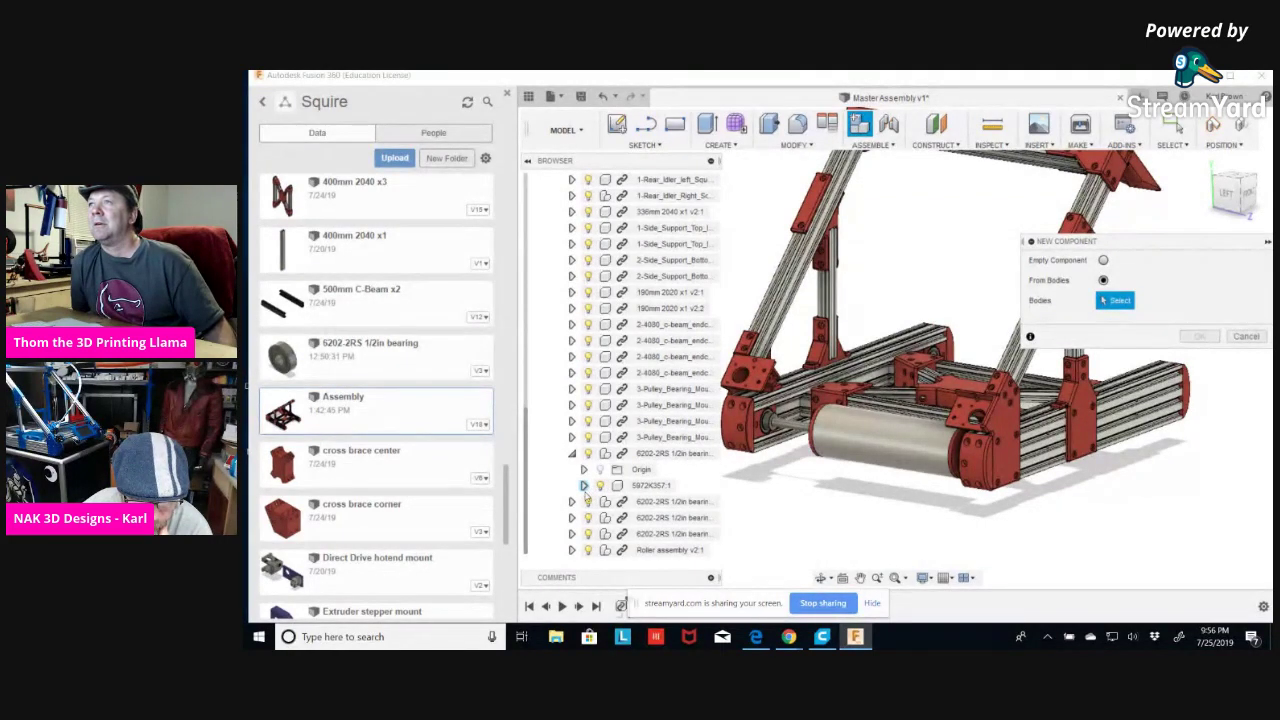
left_click(584, 486)
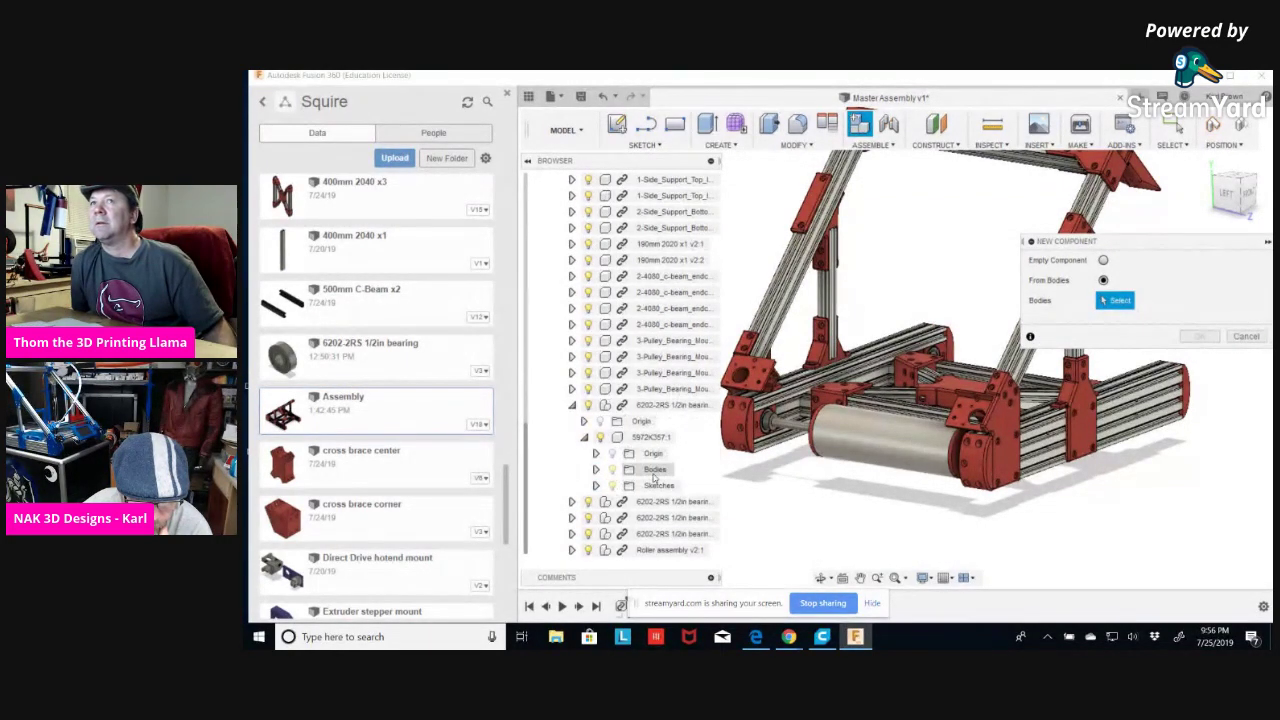
left_click(597, 469)
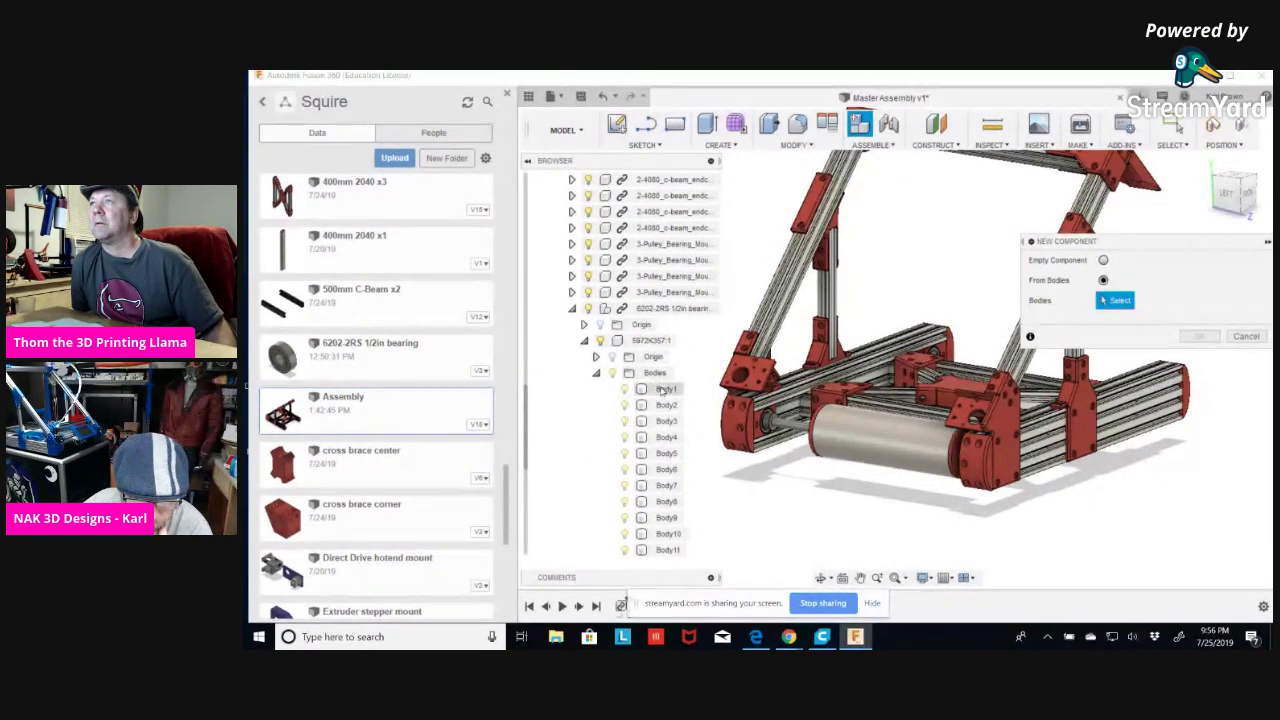
left_click(597, 373)
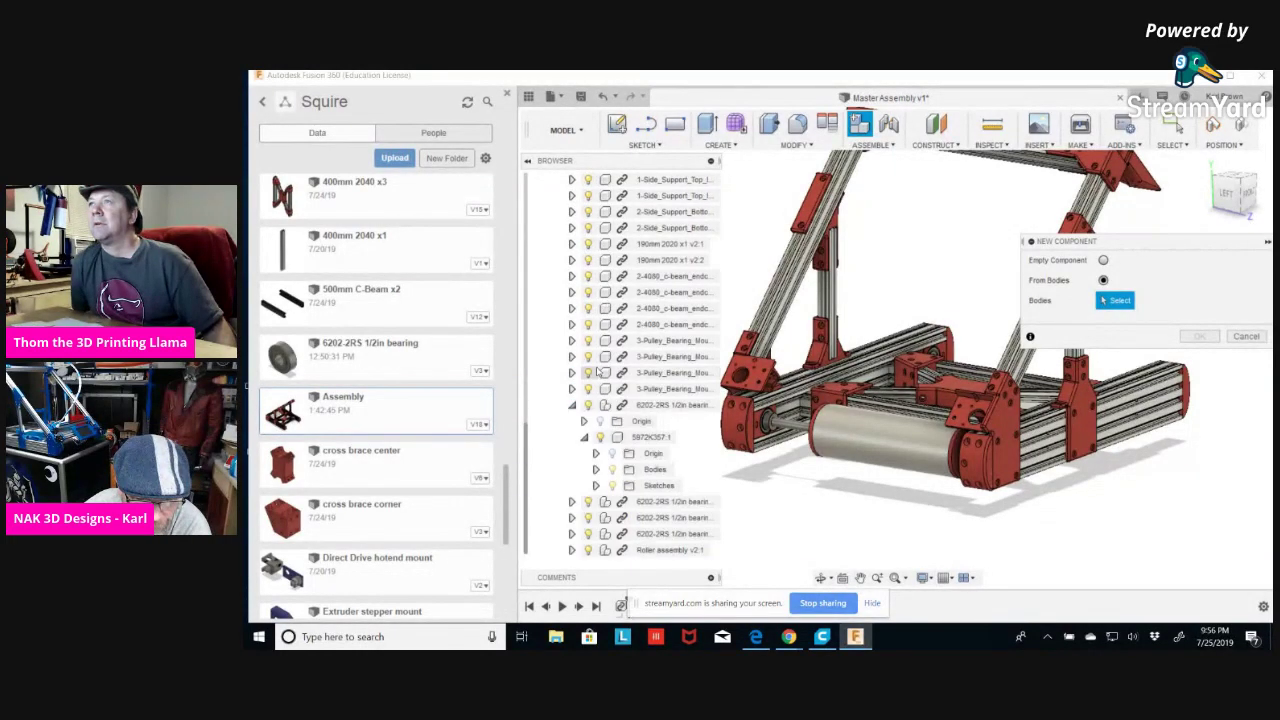
left_click(585, 438)
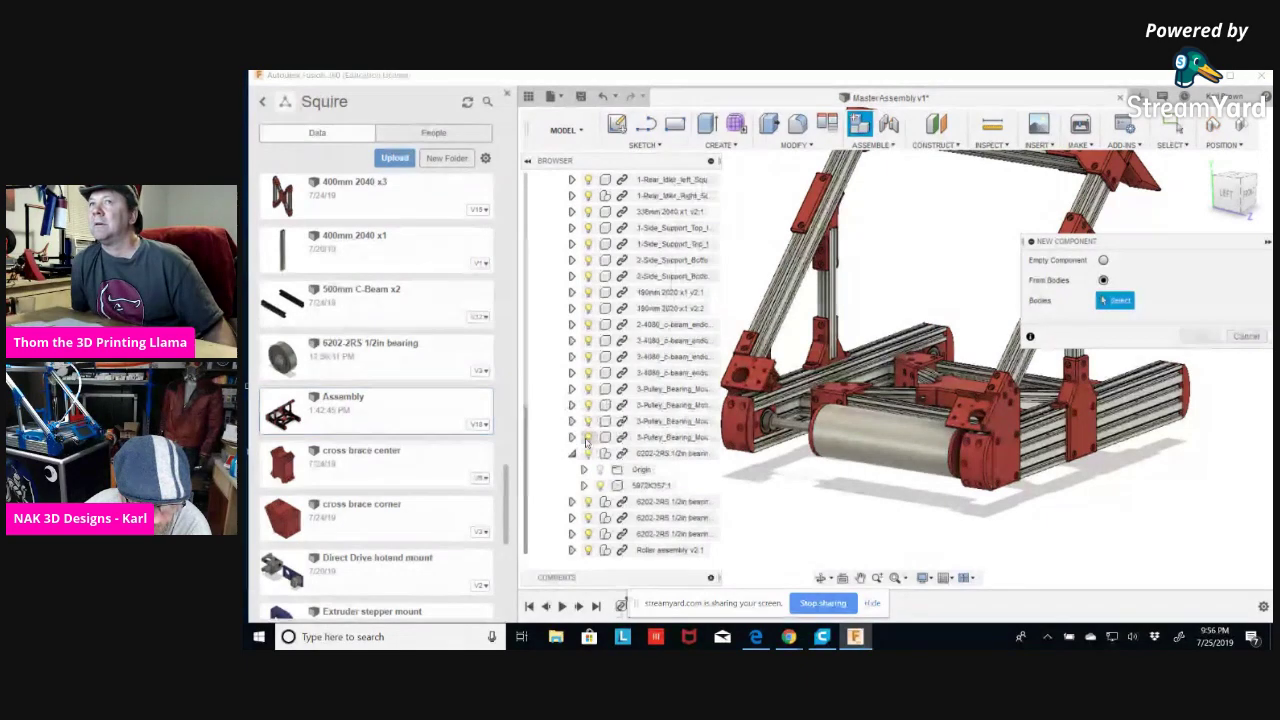
left_click(573, 455)
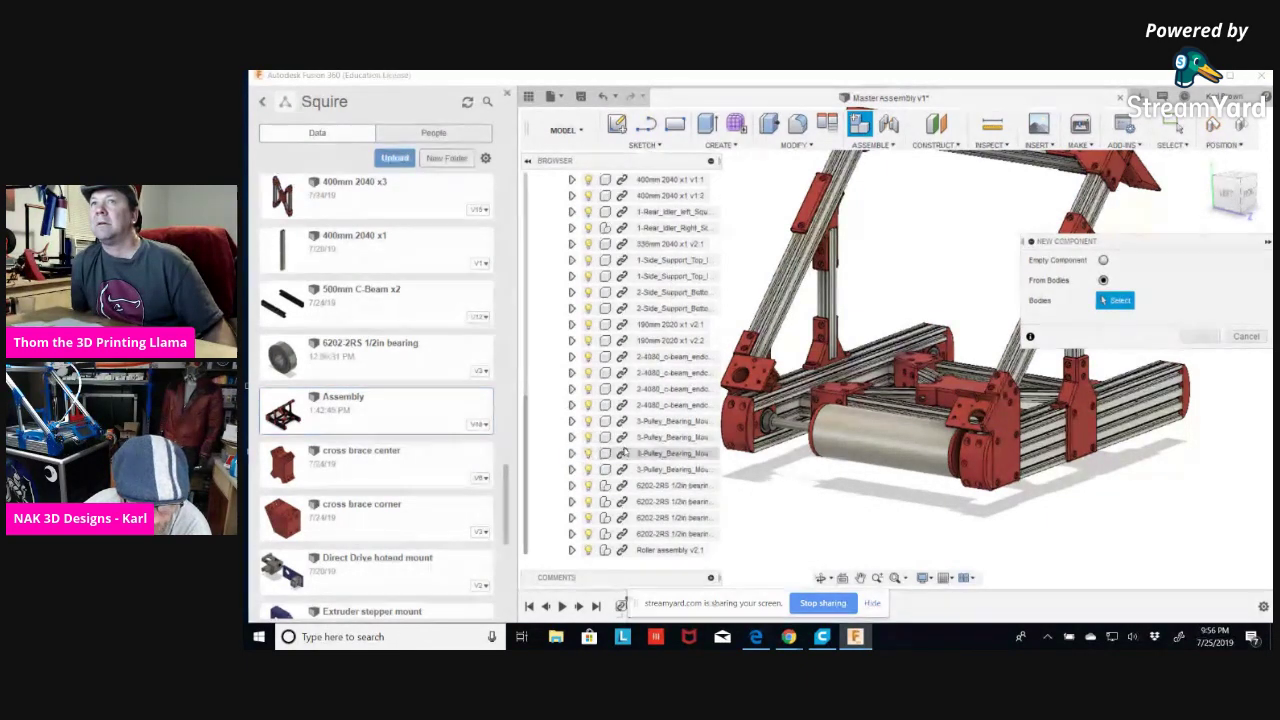
Check the body inside the c-beam end part, then cancel the New Component dialog.
left_click(571, 356)
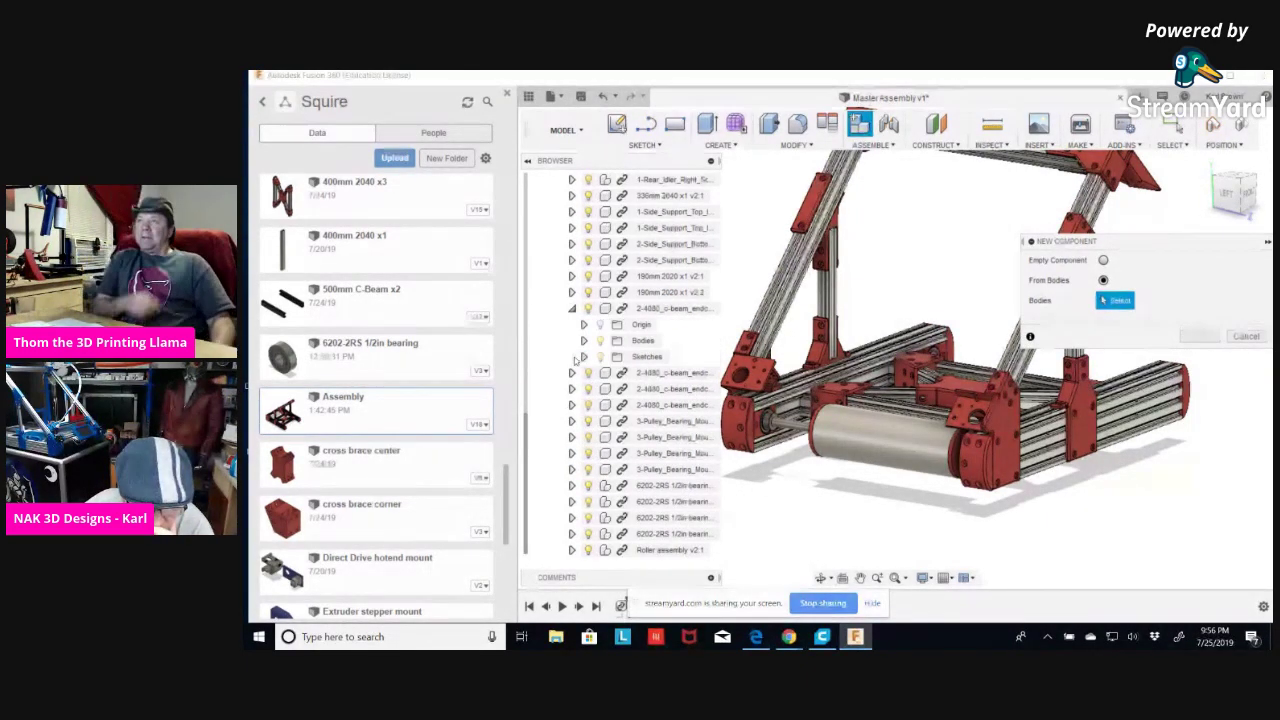
left_click(584, 341)
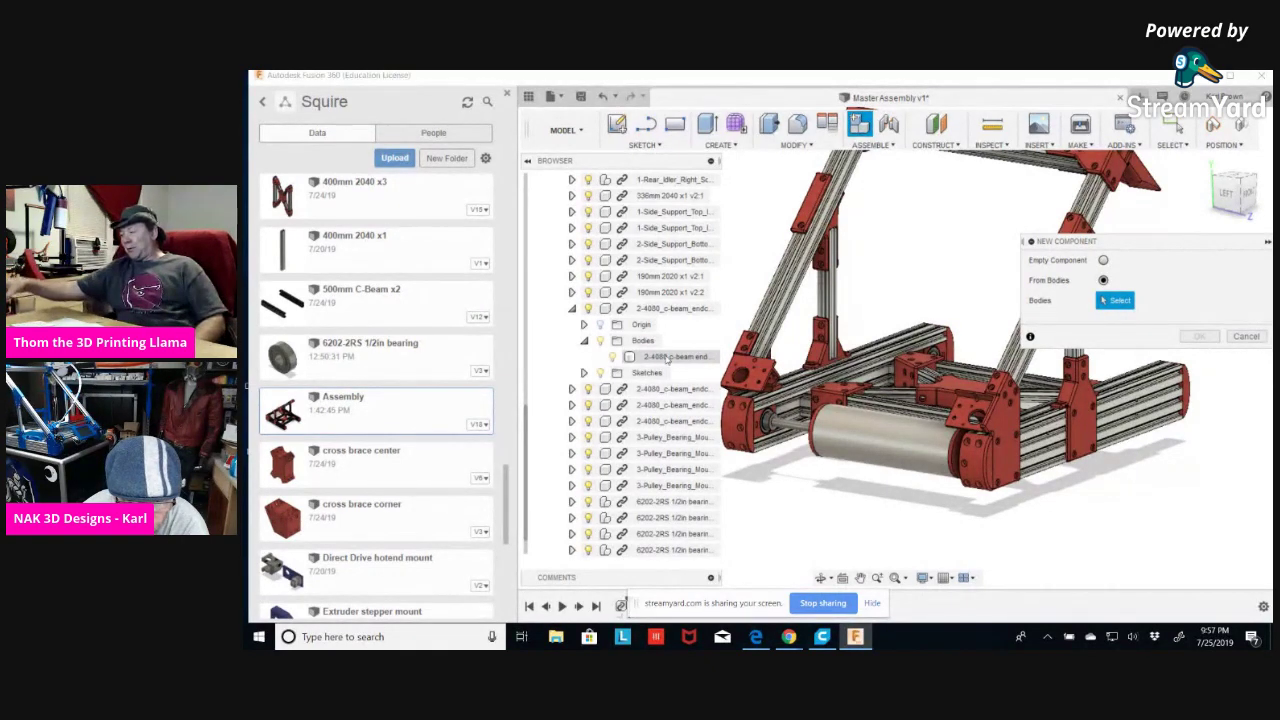
left_click(1246, 336)
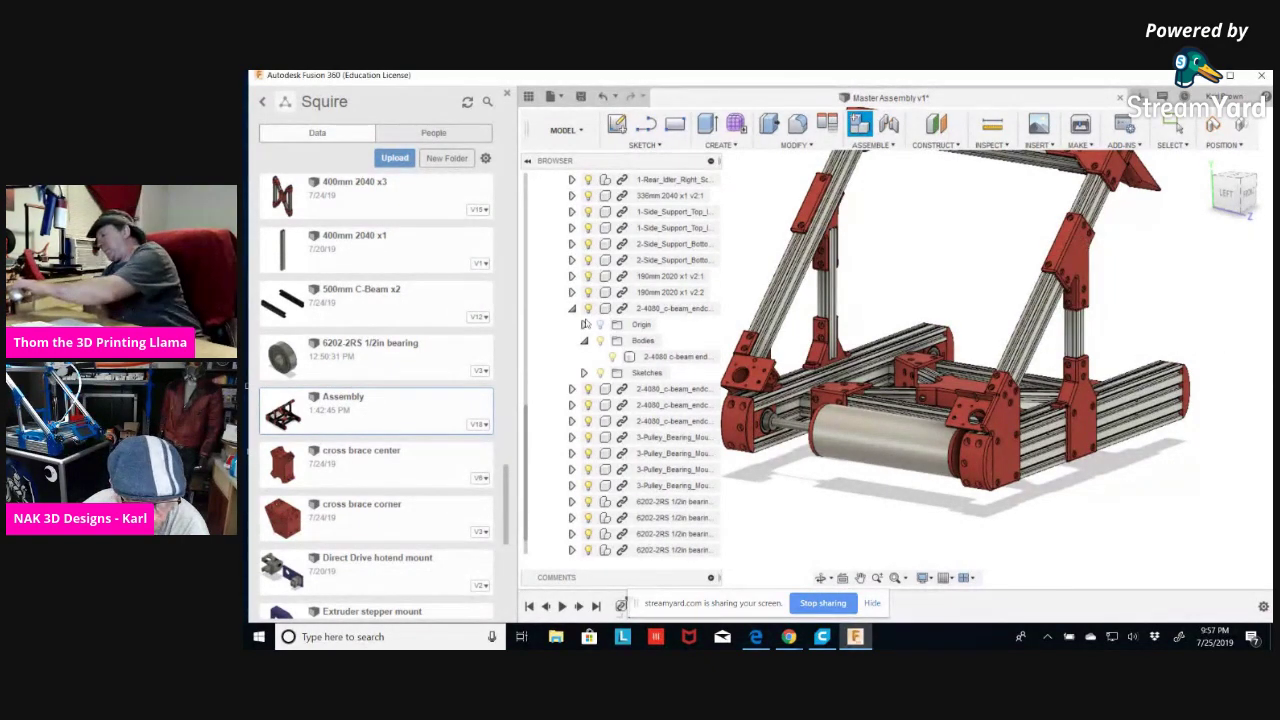
left_click(572, 308)
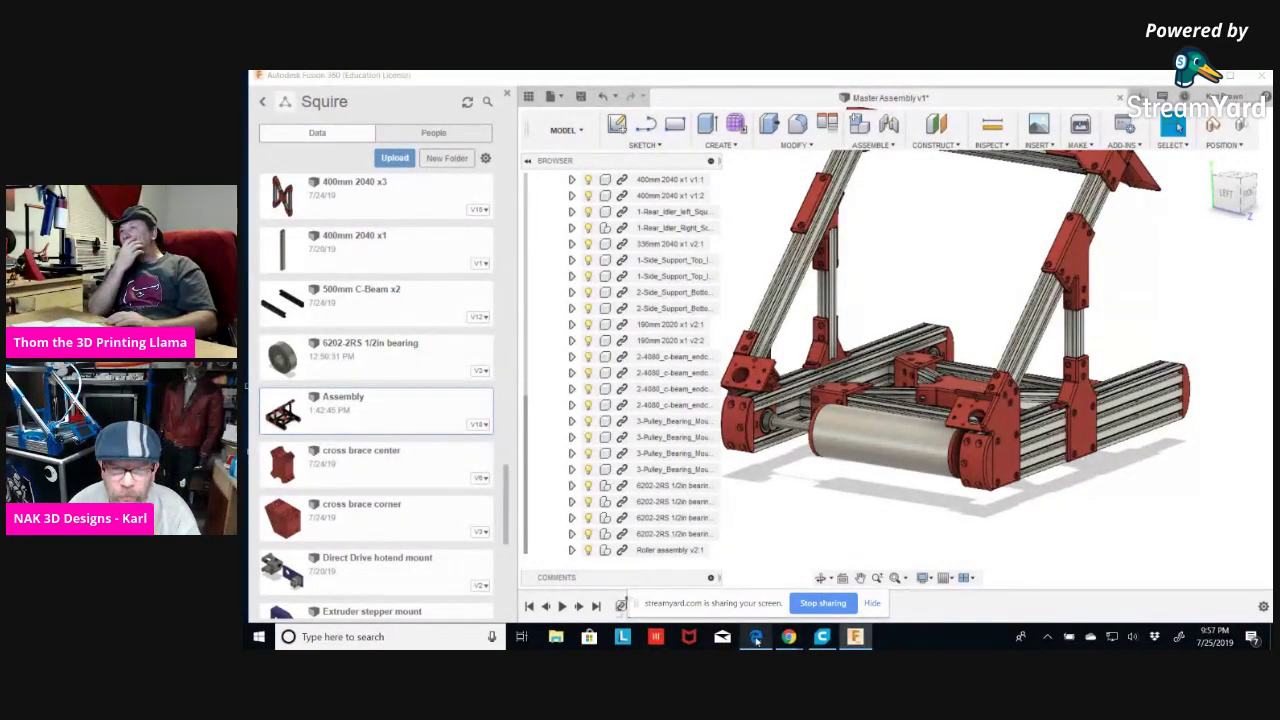
mouse_move(756, 640)
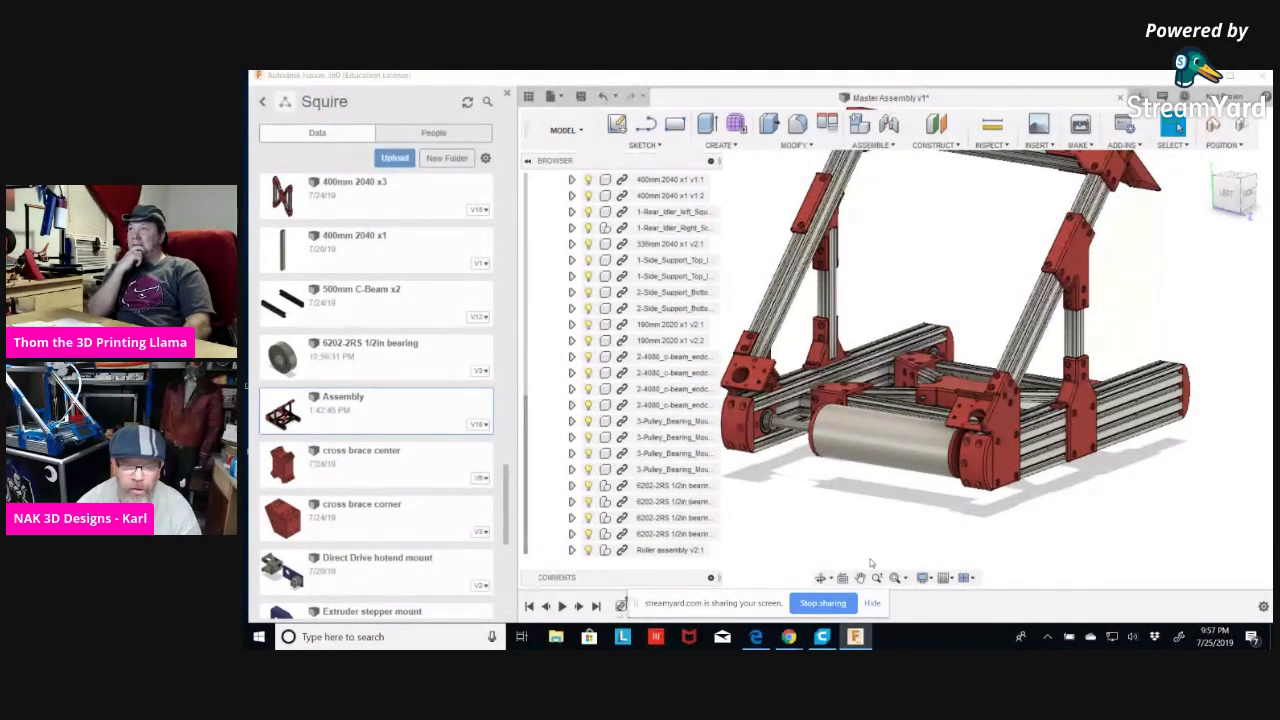
middle_click_drag(1026, 523, 1000, 398, "shift")
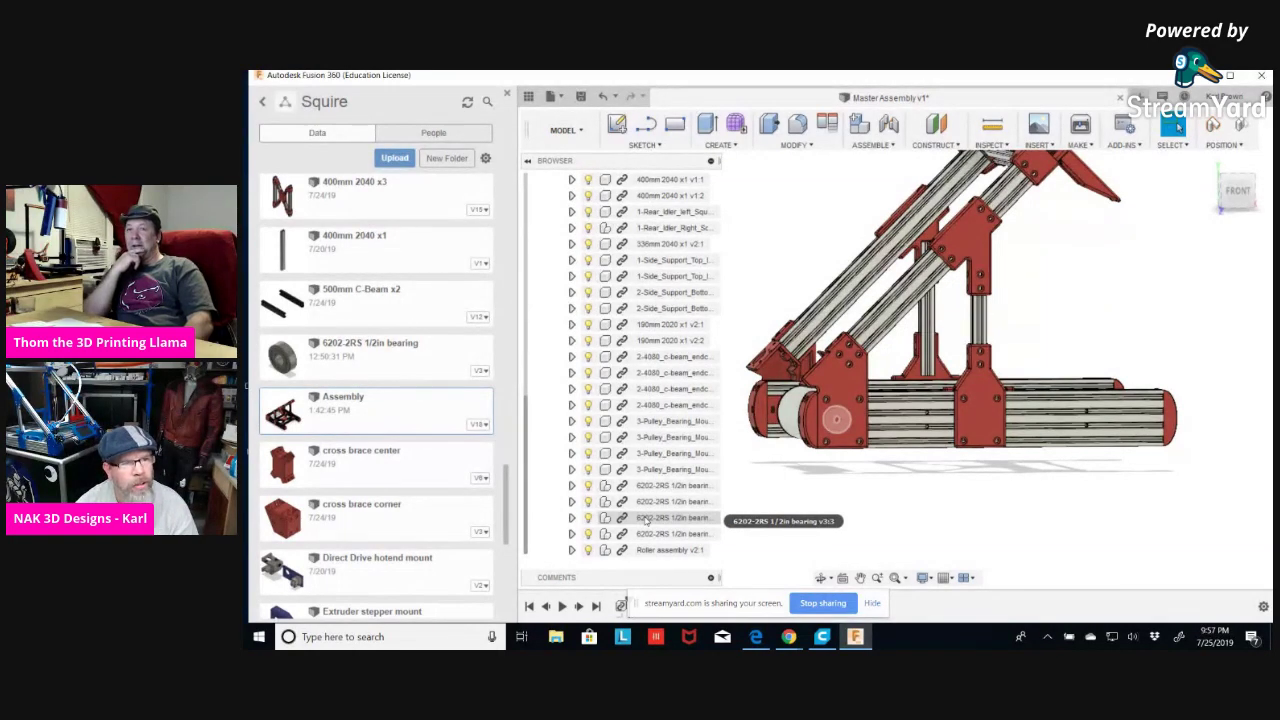
middle_click_drag(803, 500, 846, 509, "shift")
scroll(989, 491, "up", 5)
middle_click_drag(1054, 486, 1026, 549, "shift")
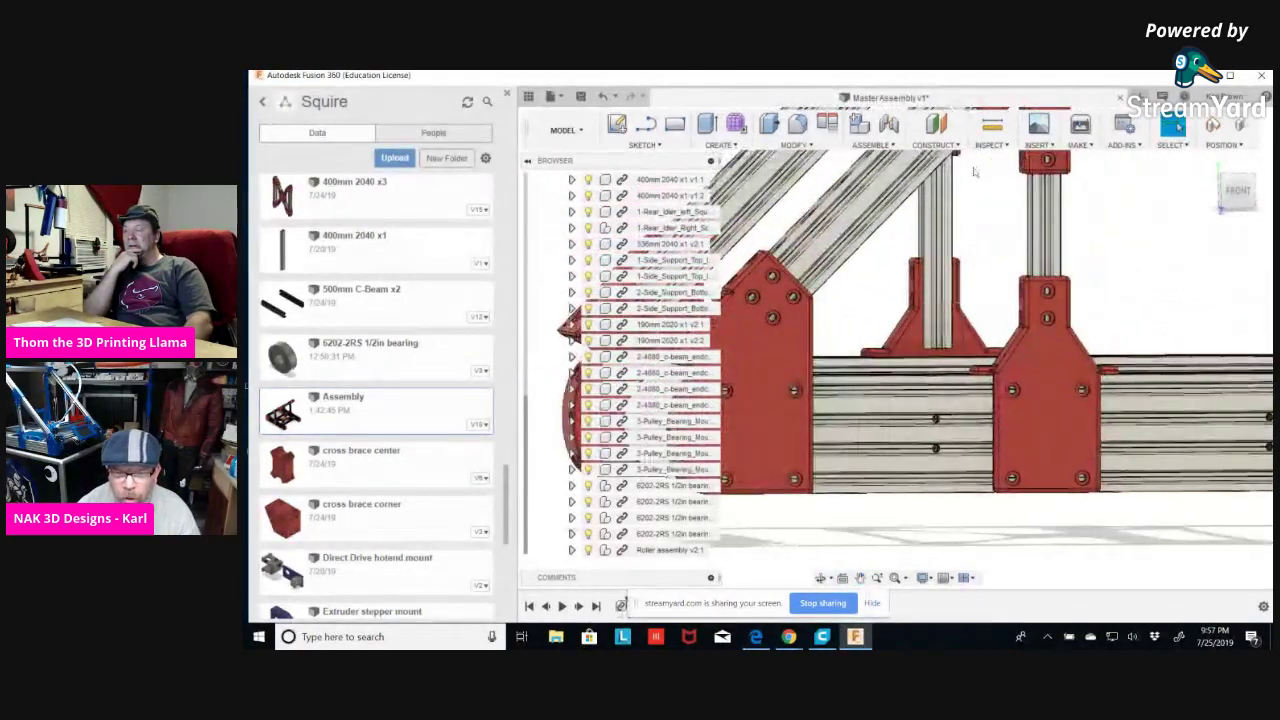
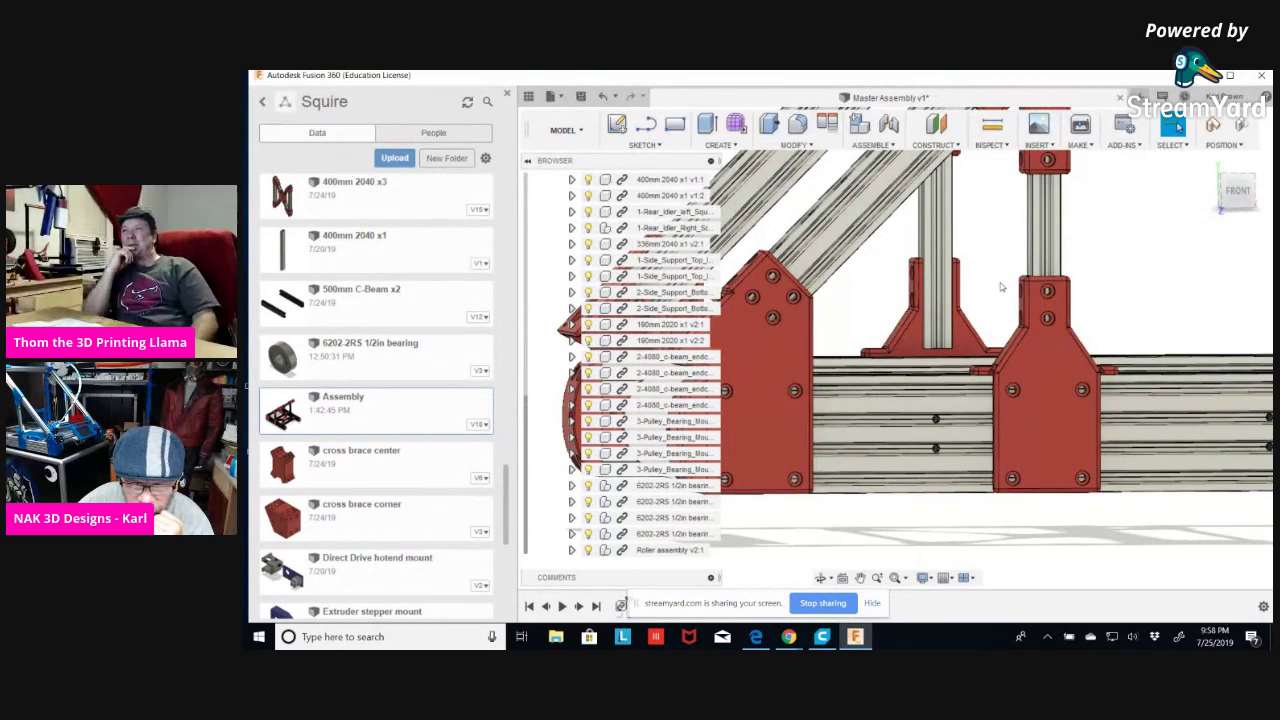
Open the McMaster-Carr parts catalog and search for 'screws'.
left_click(1038, 145)
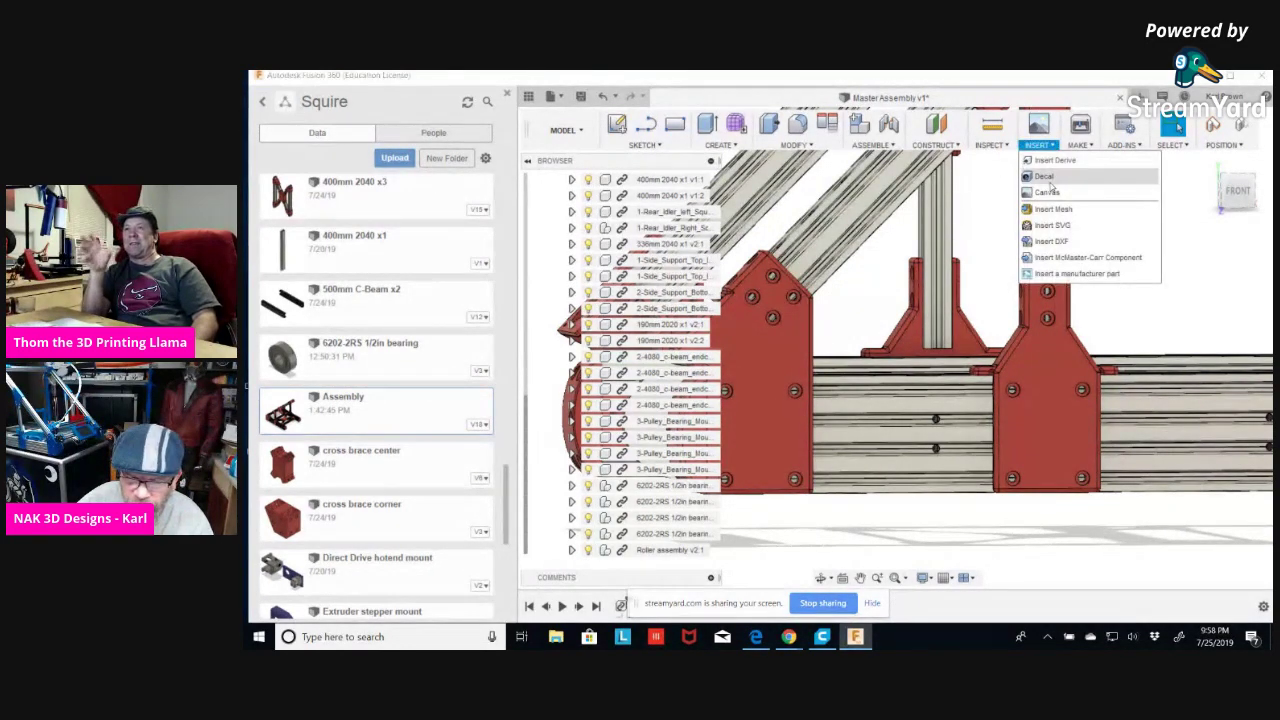
left_click(1075, 258)
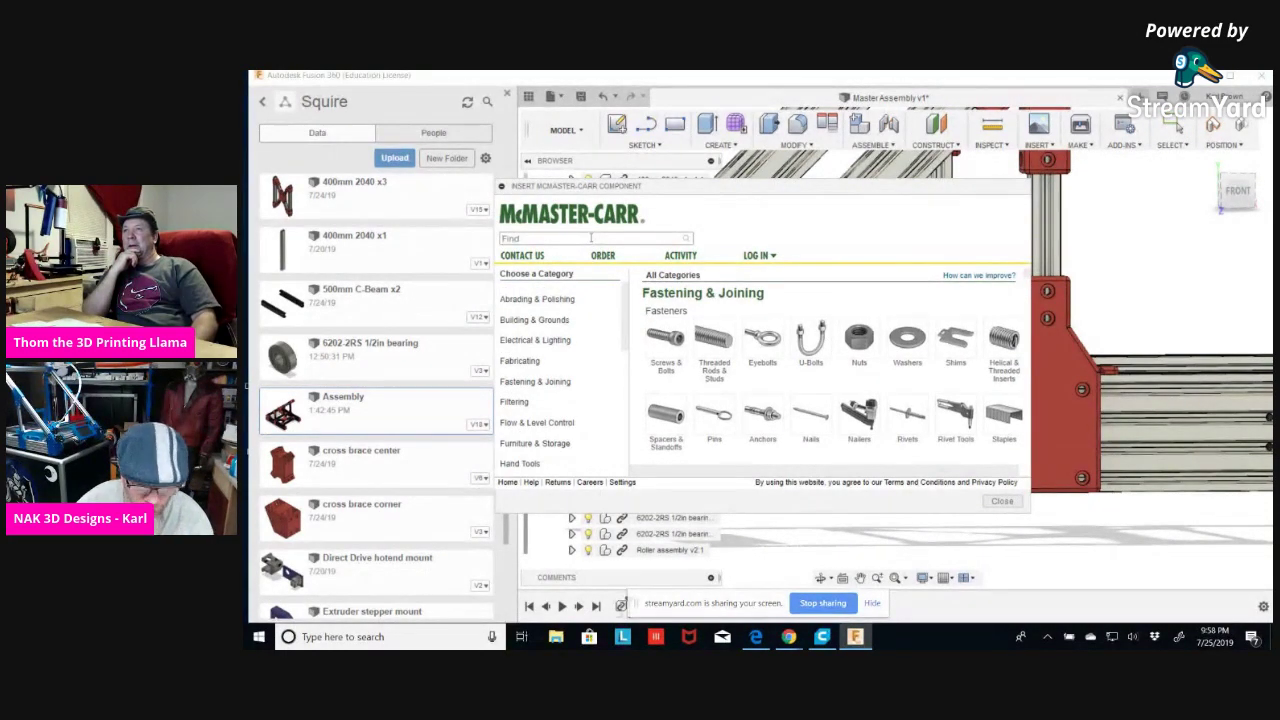
left_click(591, 238)
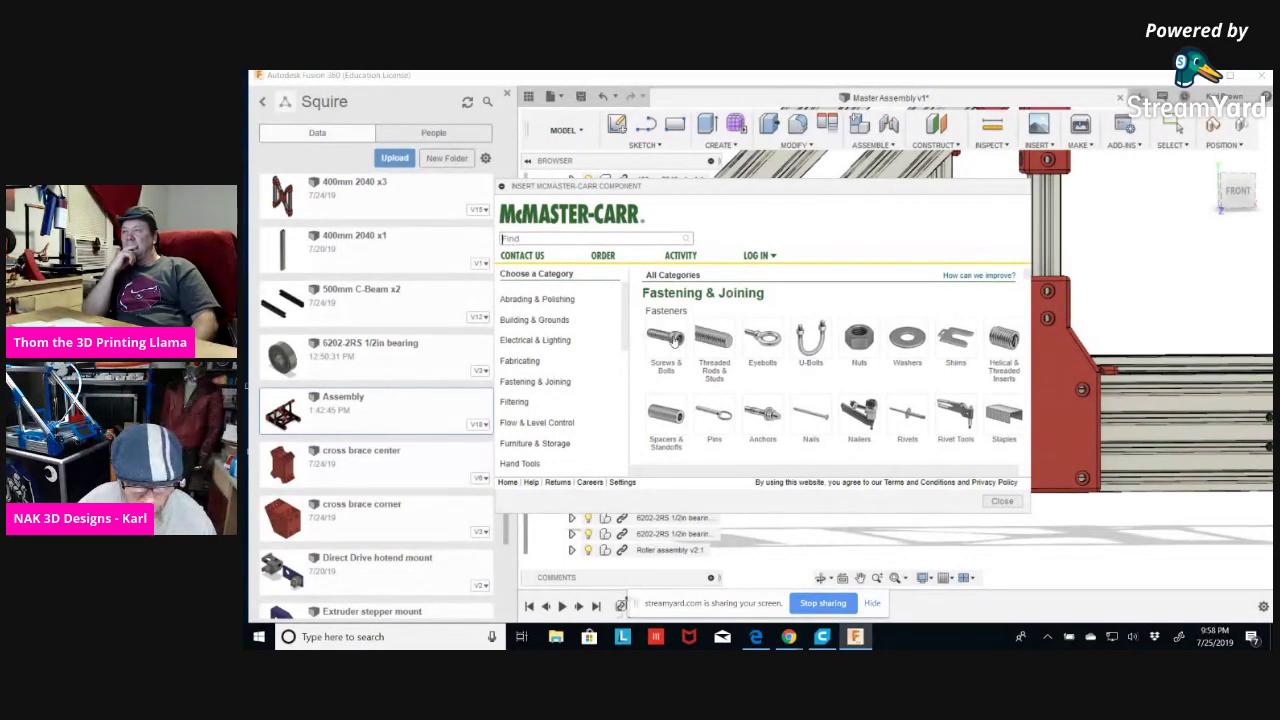
type("screws")
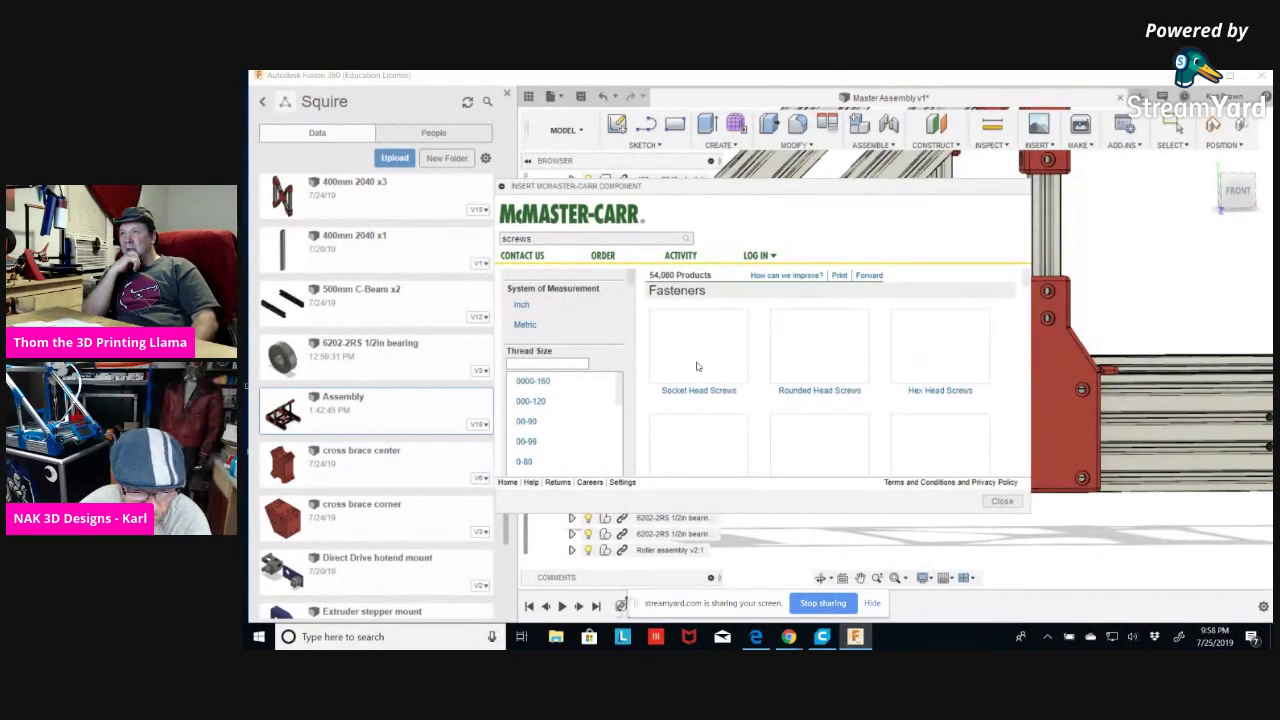
Filter the screws to metric, rounded head, M5 thread, 8 mm length, stainless steel.
left_click(523, 324)
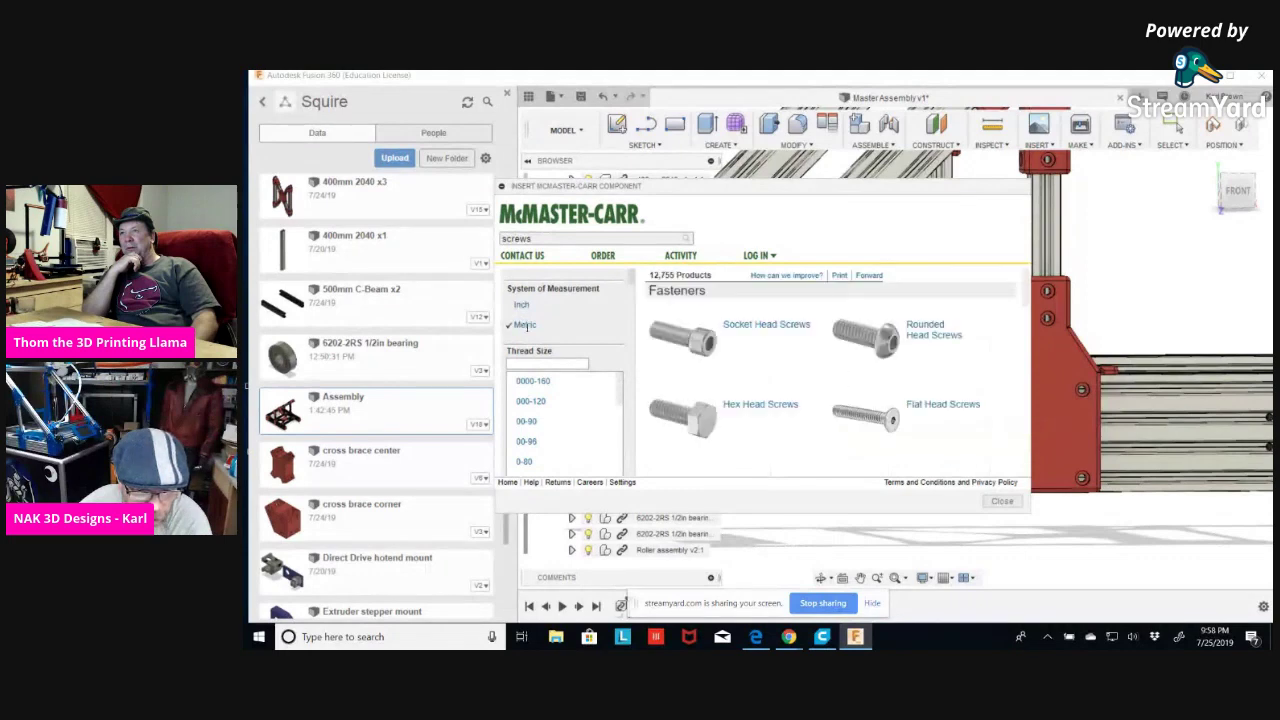
left_click(899, 334)
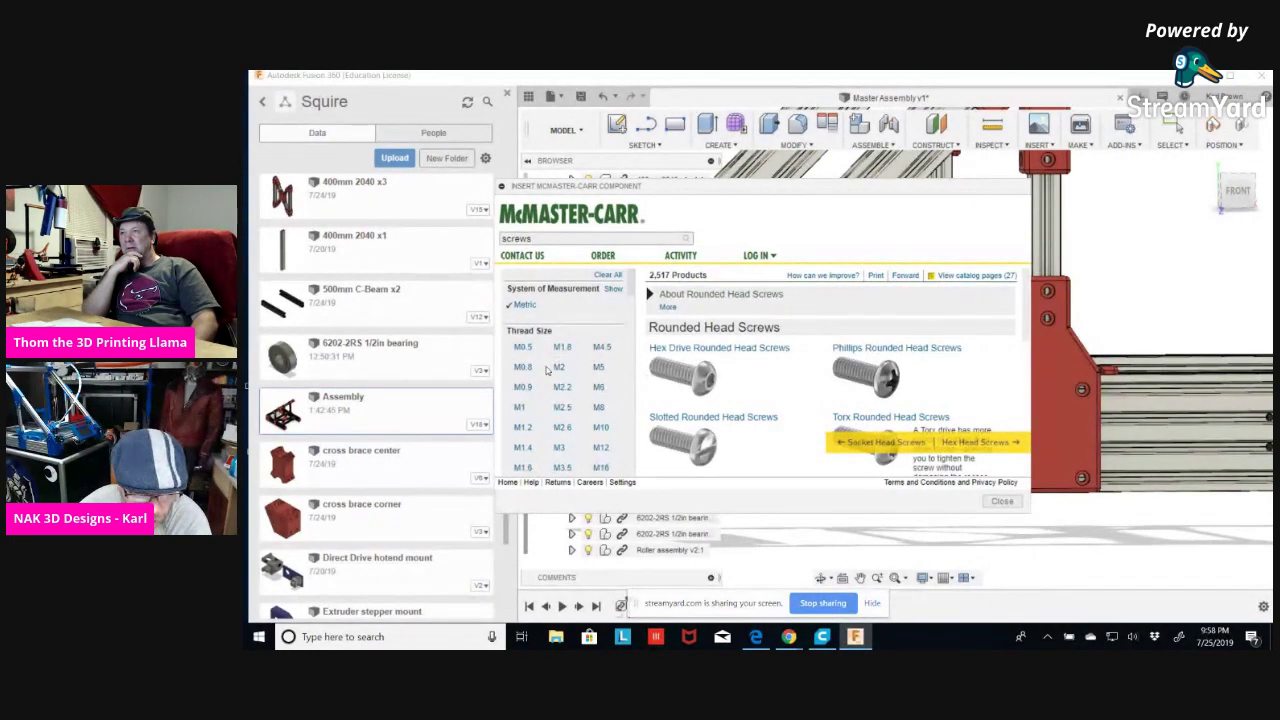
scroll(547, 370, "down", 2)
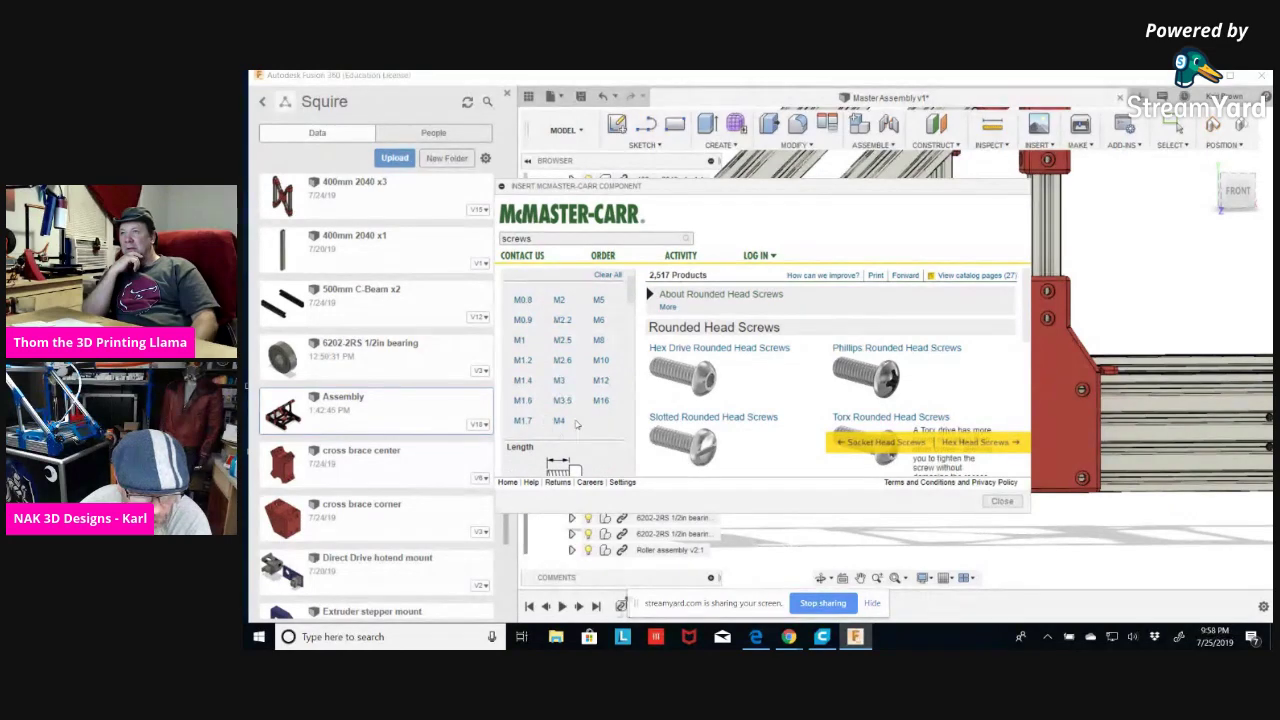
left_click(598, 300)
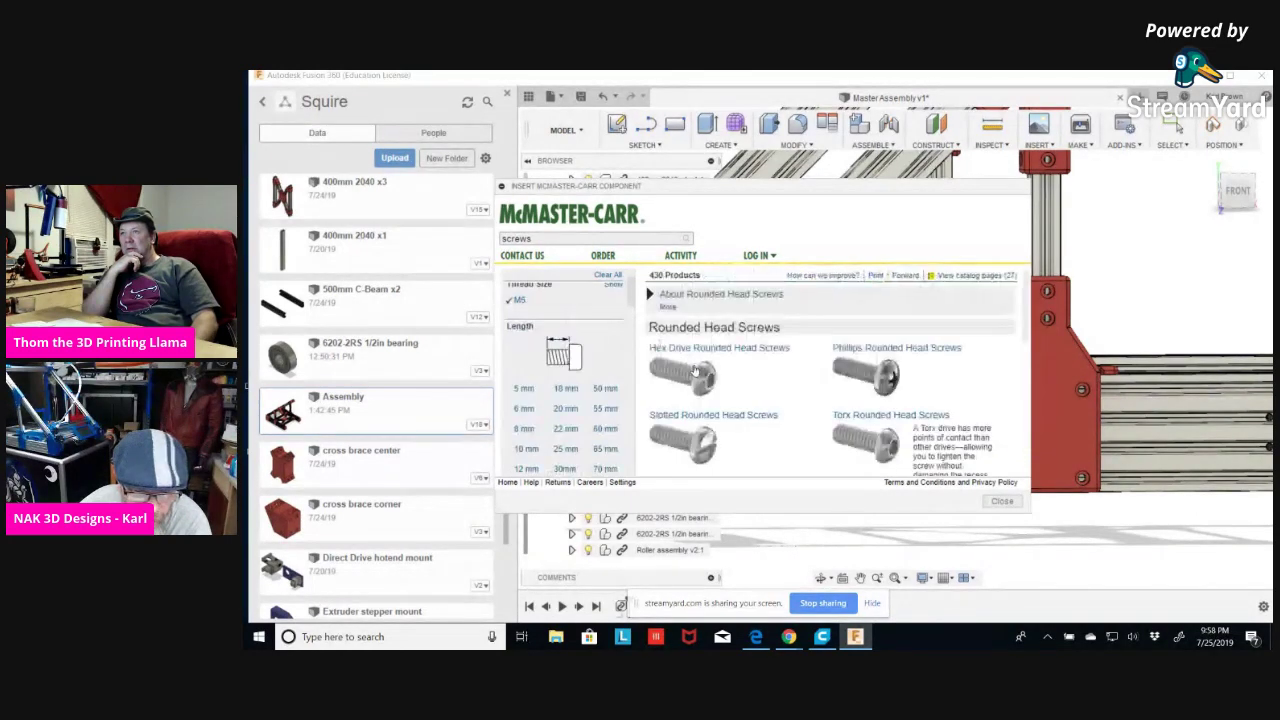
left_click(522, 429)
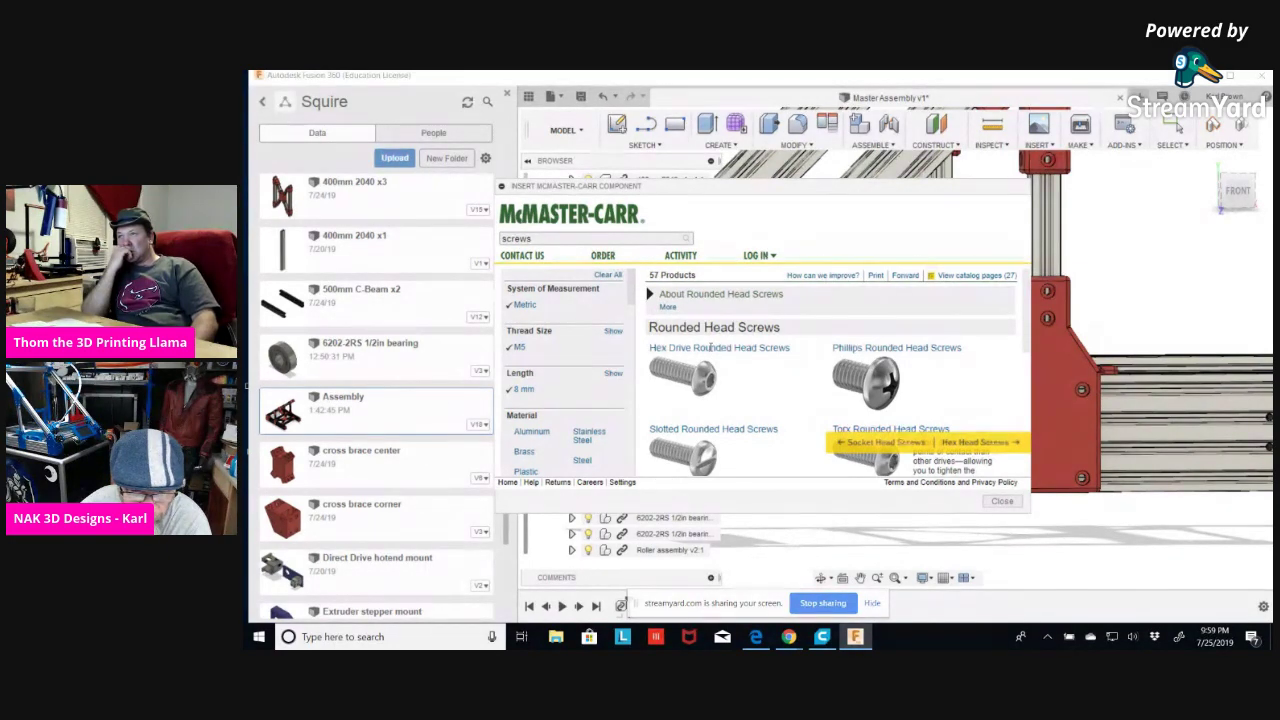
scroll(596, 397, "down", 1)
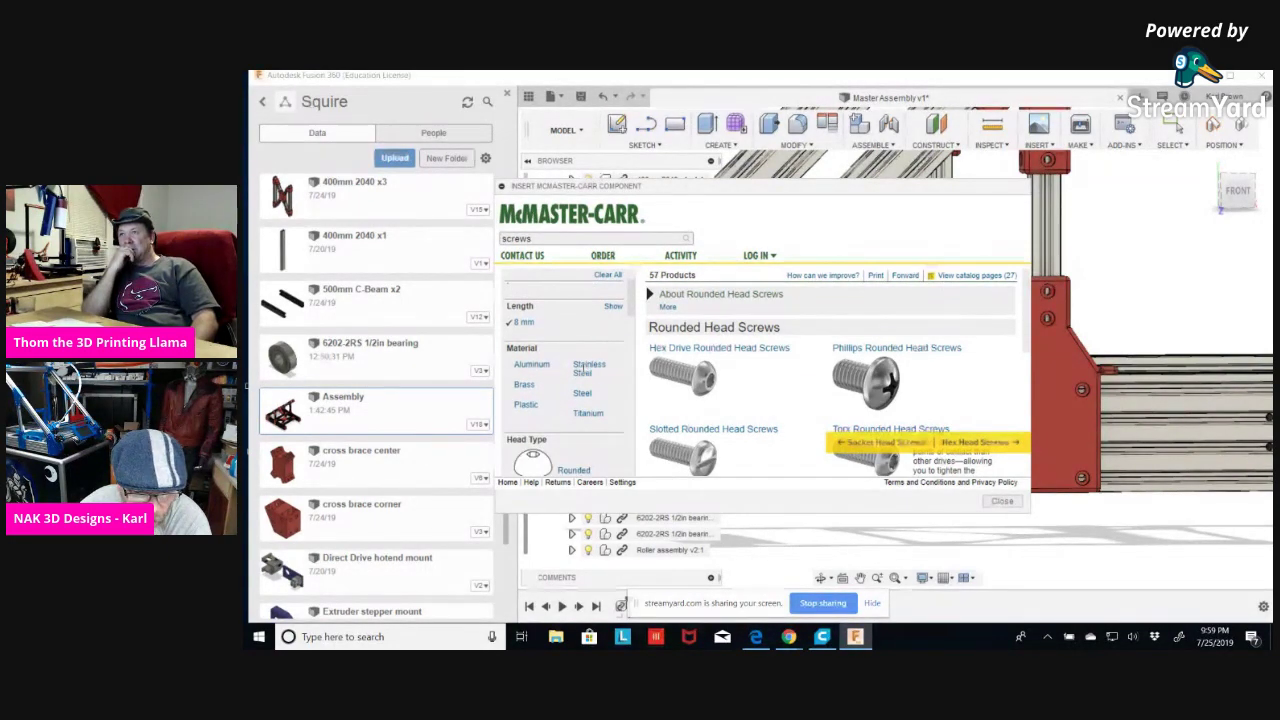
left_click(590, 369)
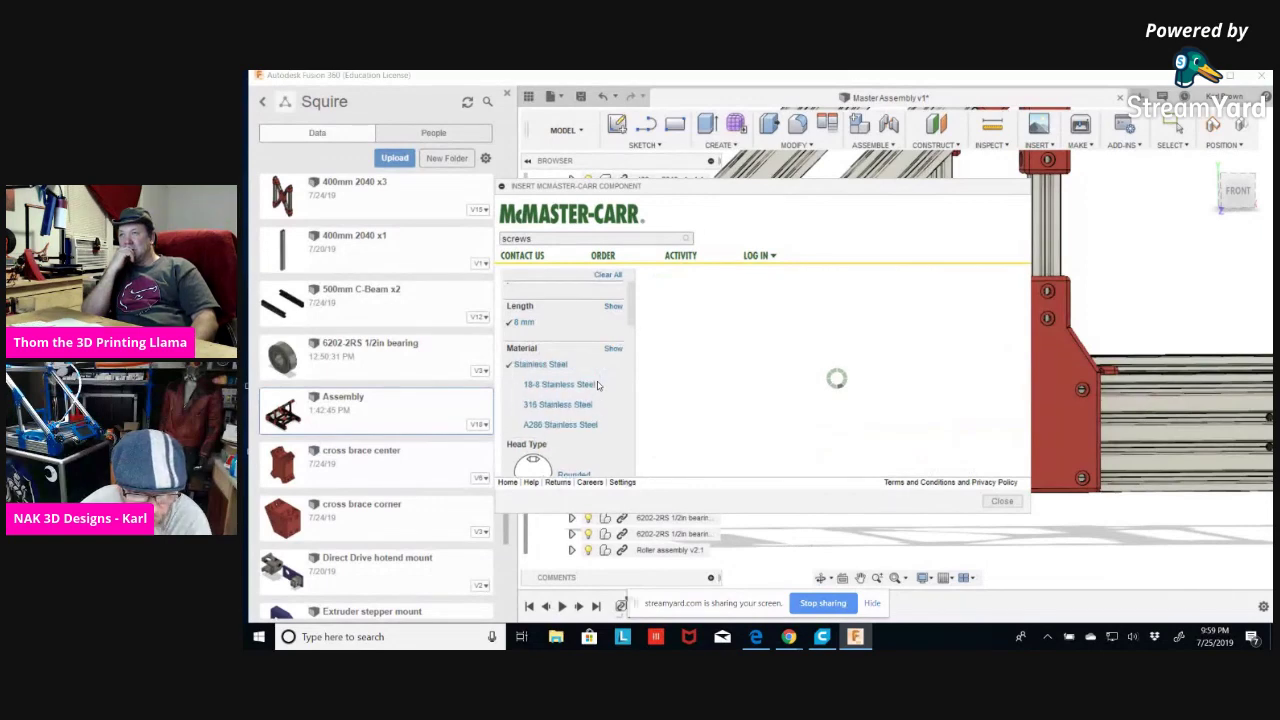
scroll(598, 385, "down", 2)
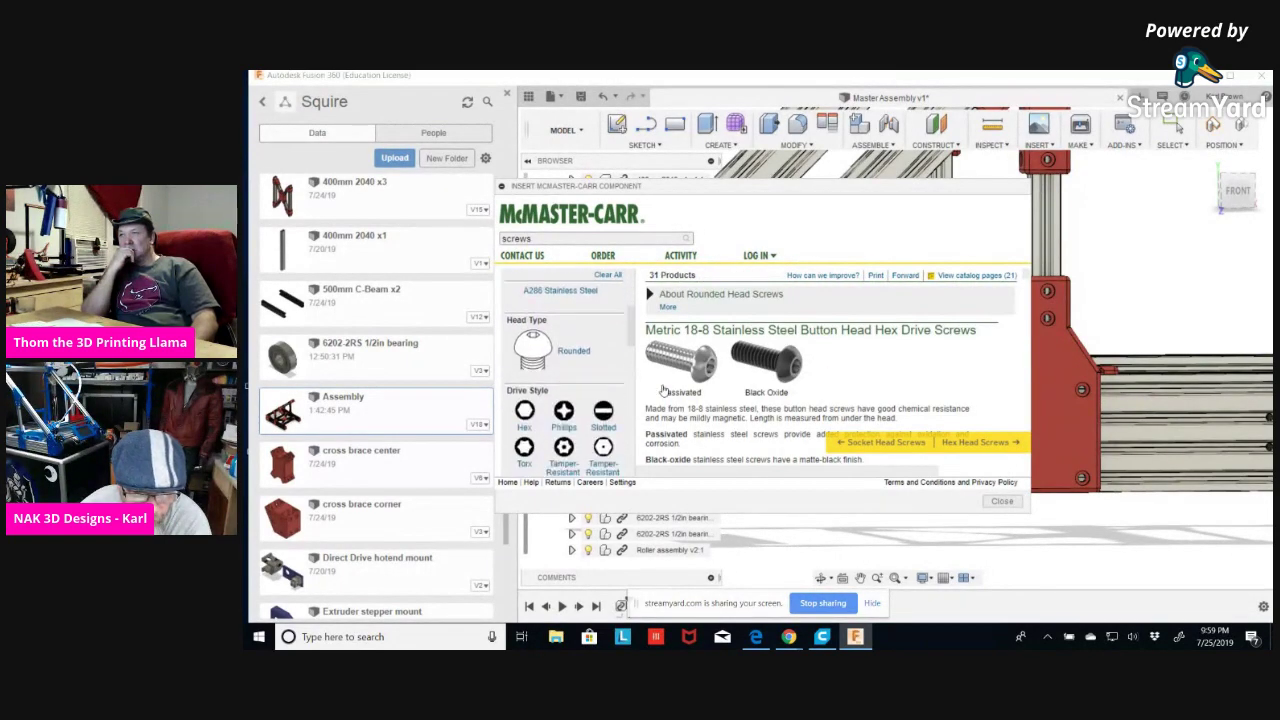
Save part 92095A207, the M5 × 8 mm button head screw, into the design as 3-D STEP.
scroll(720, 390, "down", 2)
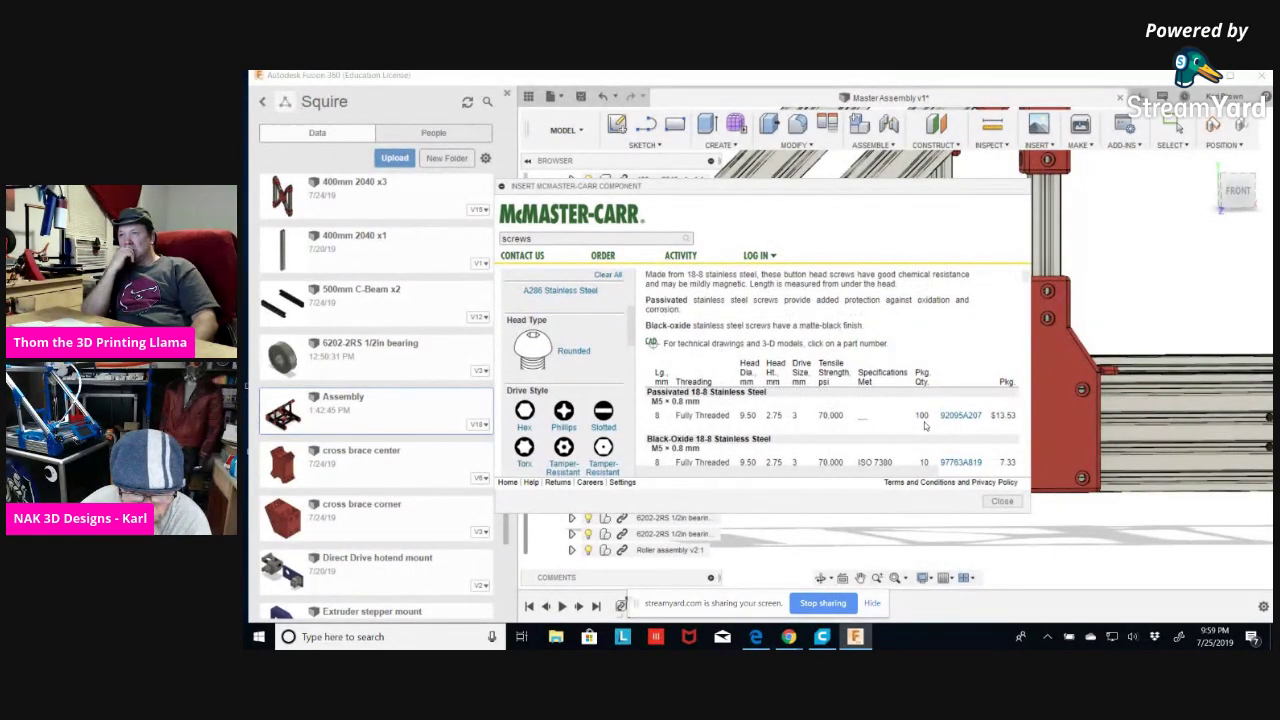
left_click(963, 415)
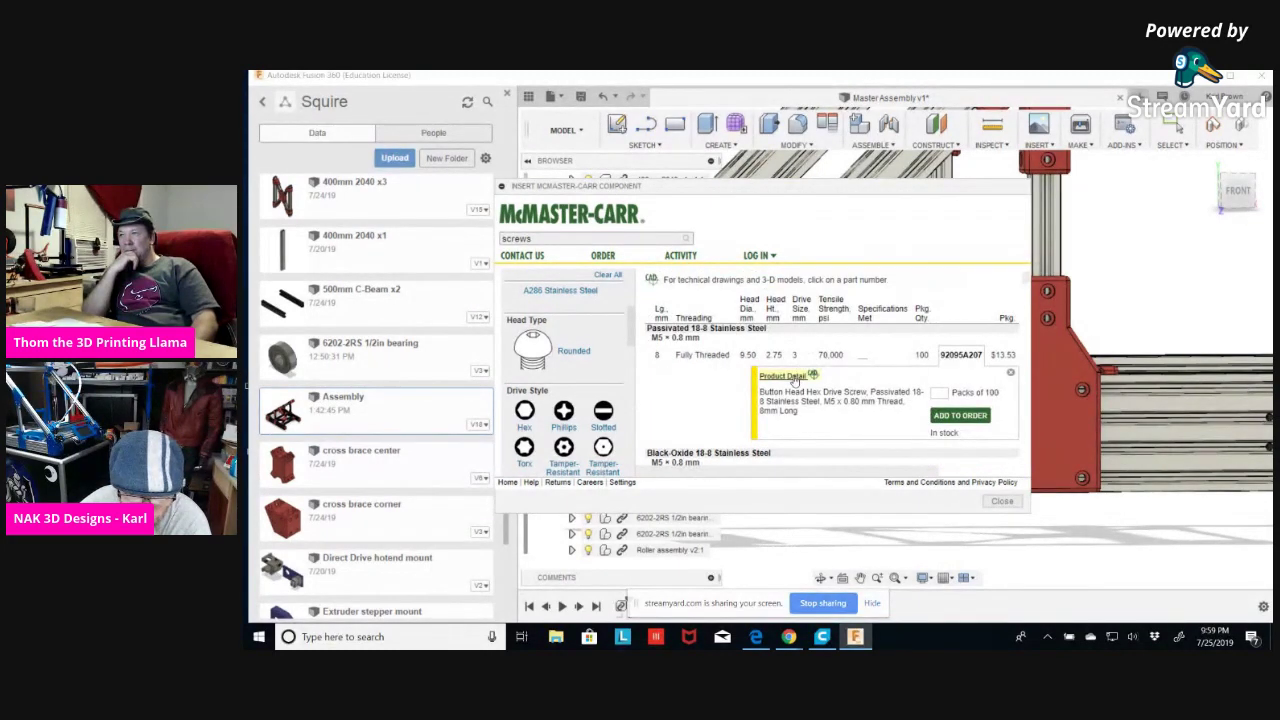
left_click(795, 378)
scroll(770, 380, "down", 10)
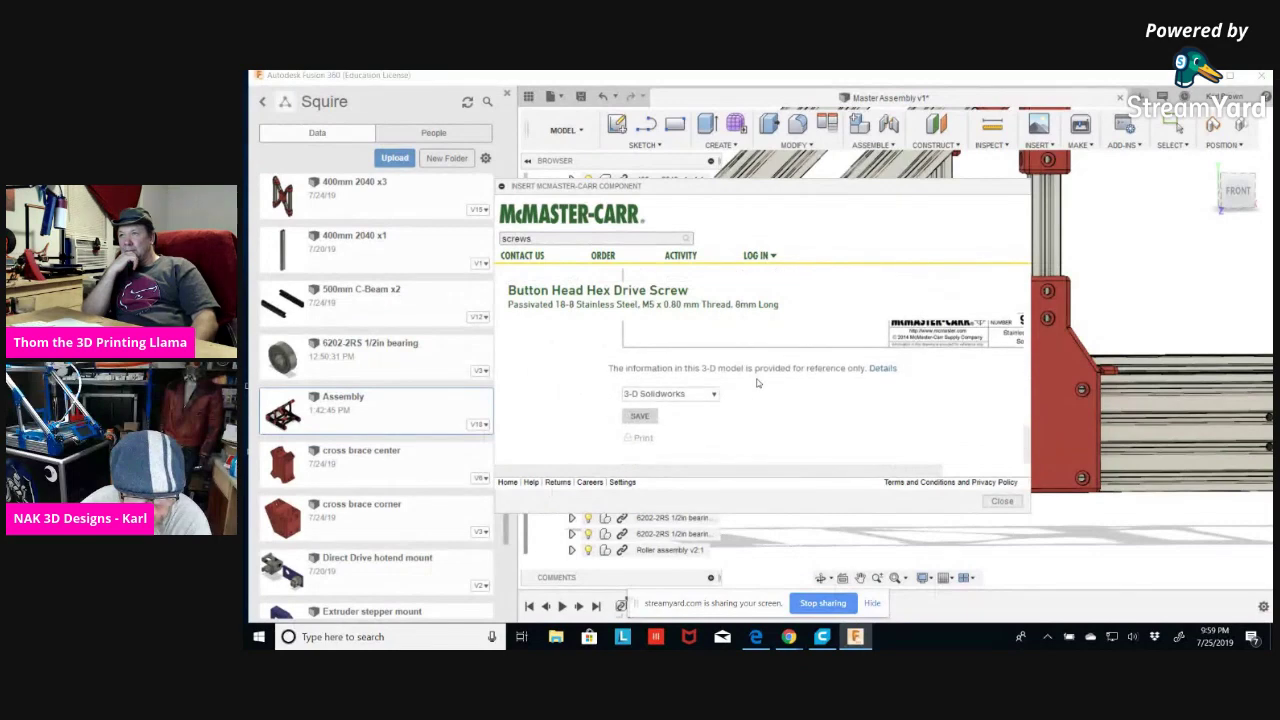
left_click(711, 394)
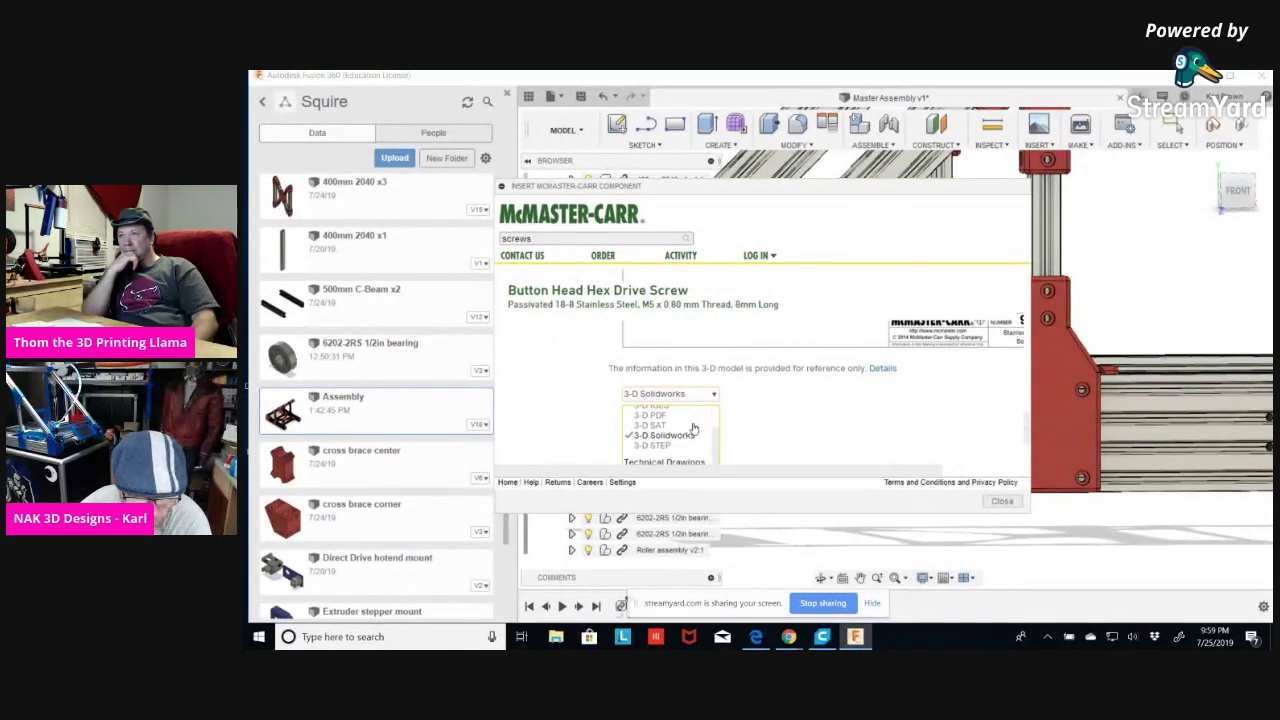
left_click(651, 446)
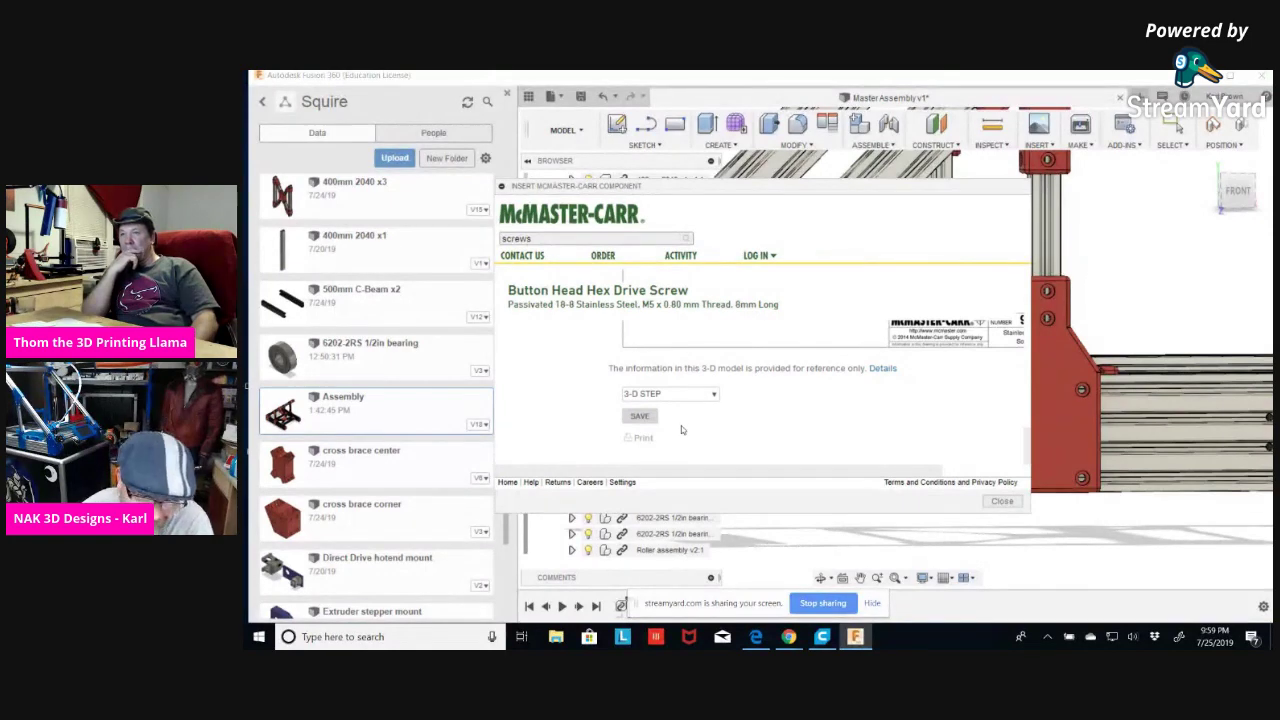
left_click(640, 417)
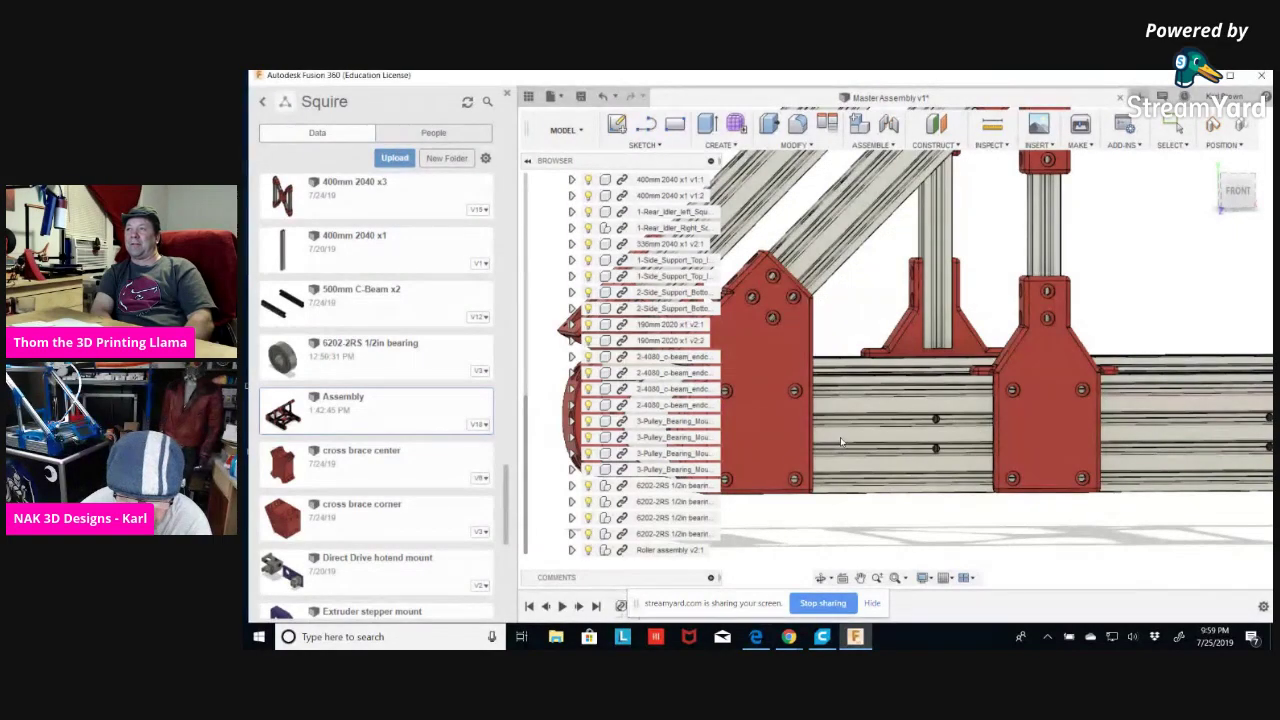
Hide the data panel and orbit to a higher view of the braces and roller.
middle_click_drag(842, 440, 830, 410, "shift")
scroll(930, 486, "up", 5)
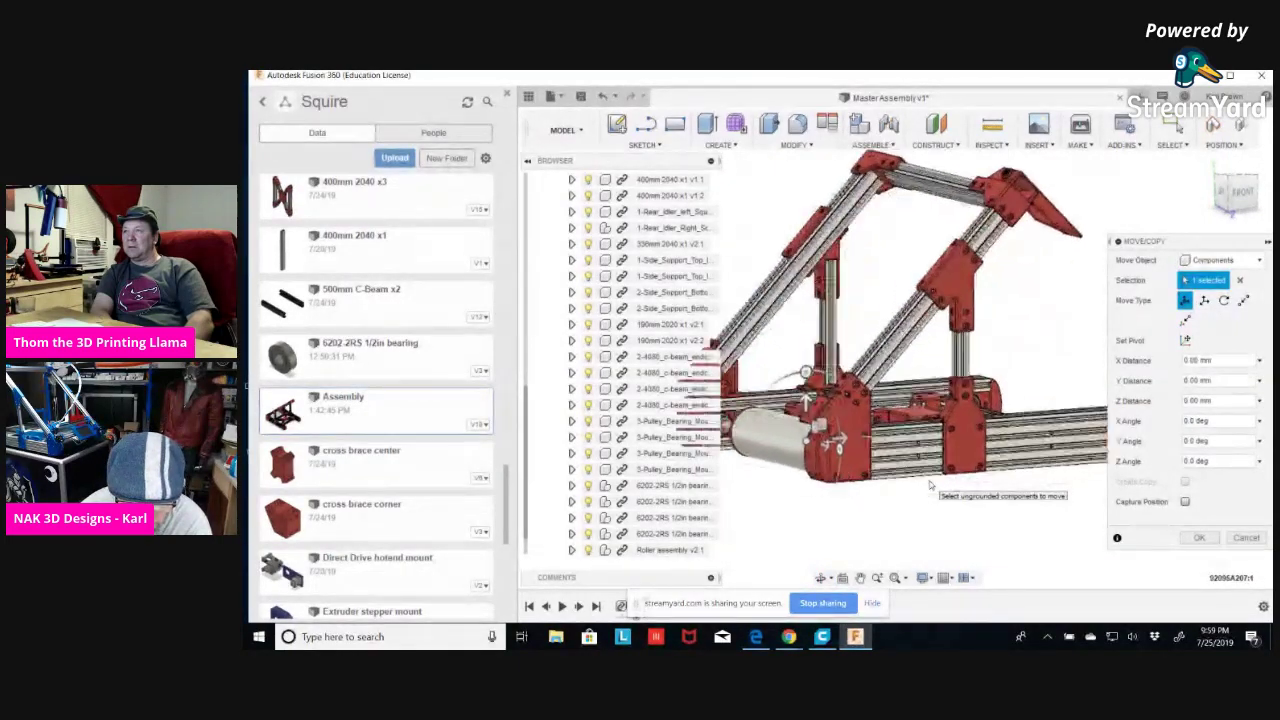
middle_click_drag(905, 505, 882, 513, "shift")
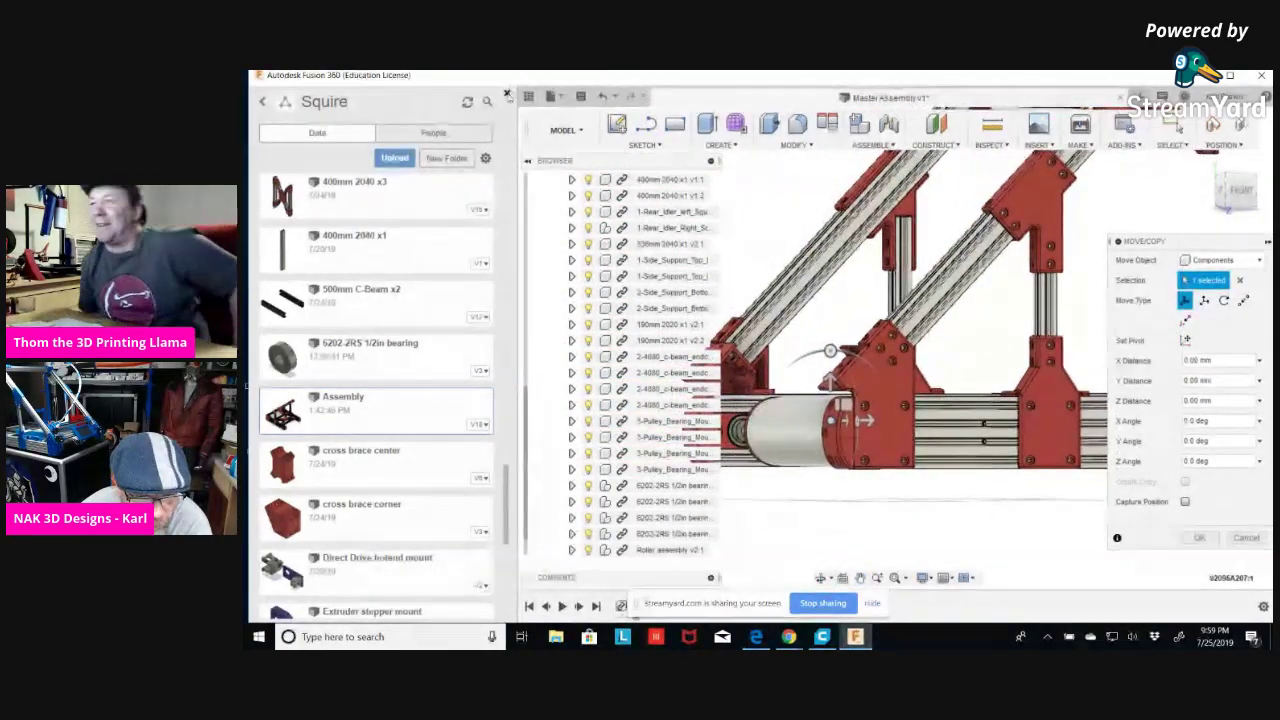
left_click(528, 96)
scroll(657, 364, "up", 5)
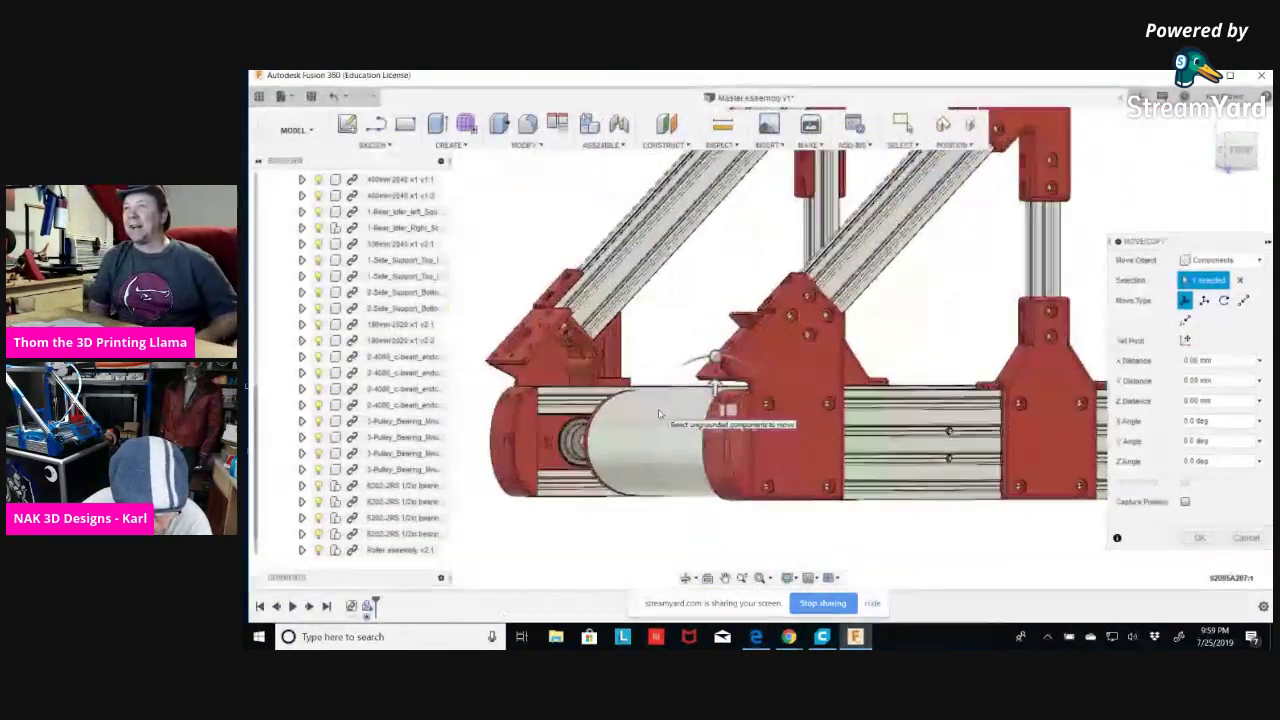
scroll(866, 528, "down", 3)
middle_click_drag(866, 528, 700, 290, "shift")
Move the inserted screw 90 mm along Z toward the roller's end bracket.
left_click_drag(963, 420, 1073, 453)
scroll(986, 519, "down", 4)
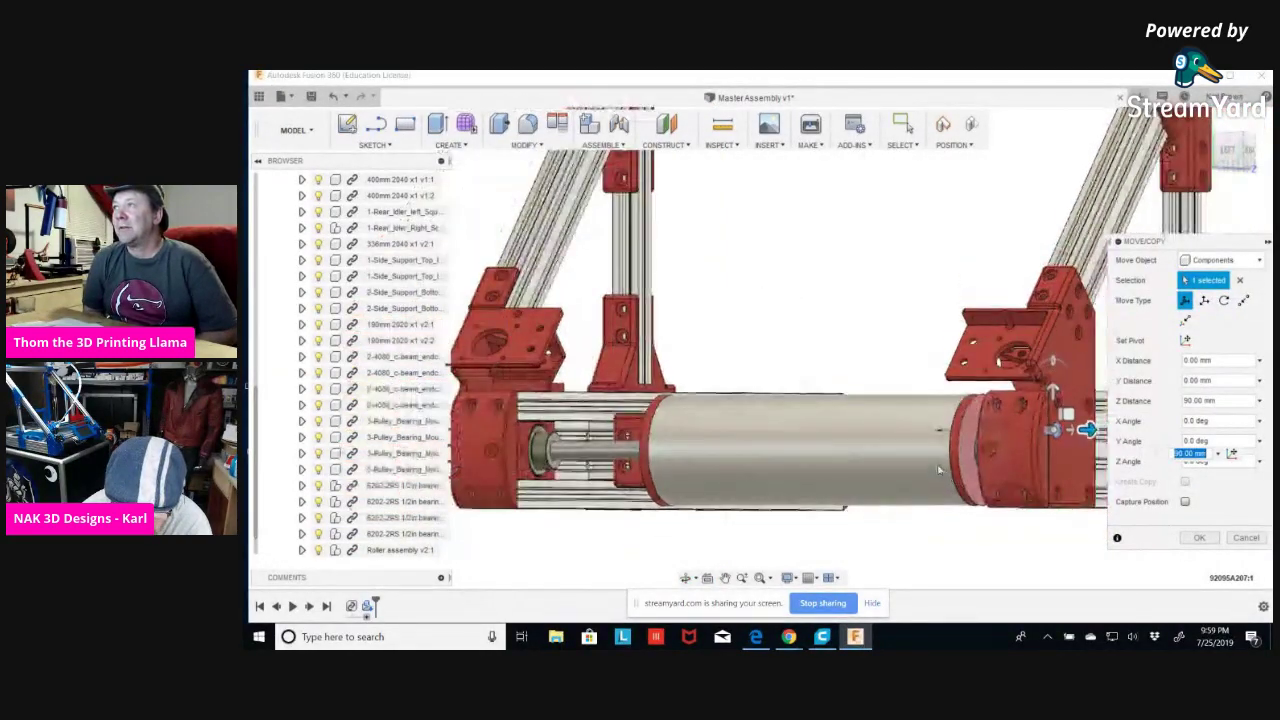
scroll(986, 519, "down", 3)
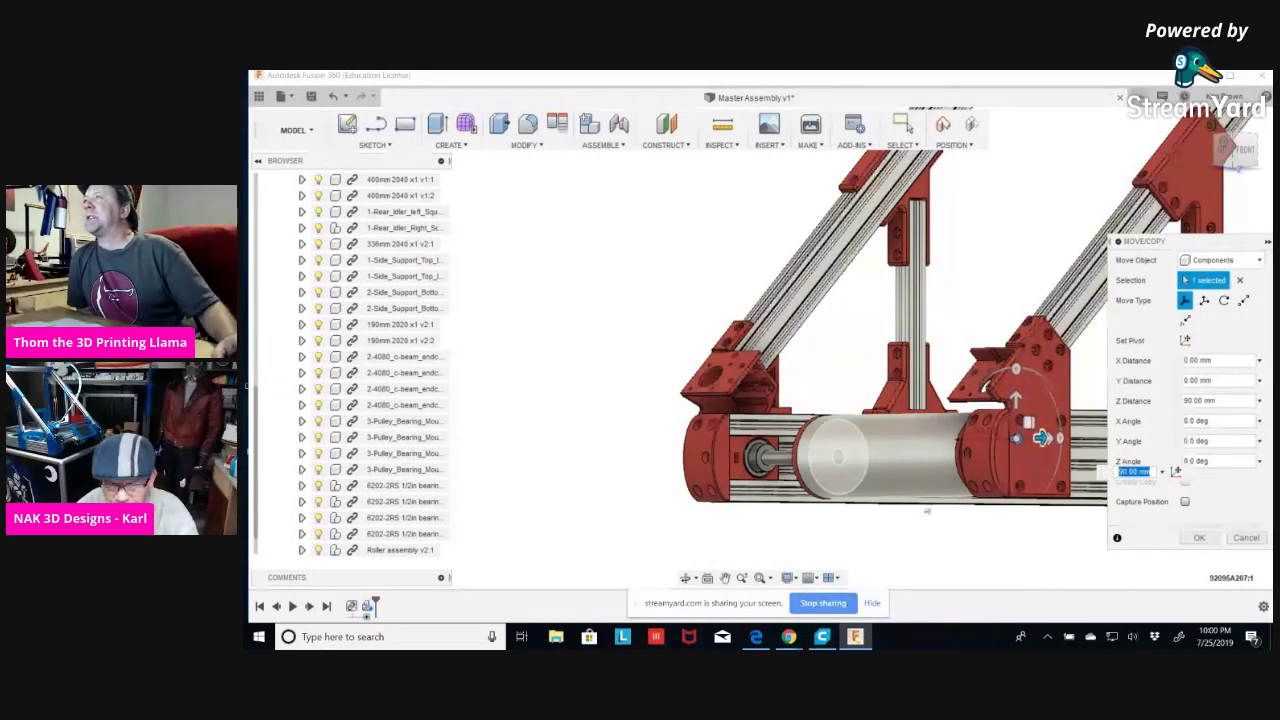
left_click(1199, 539)
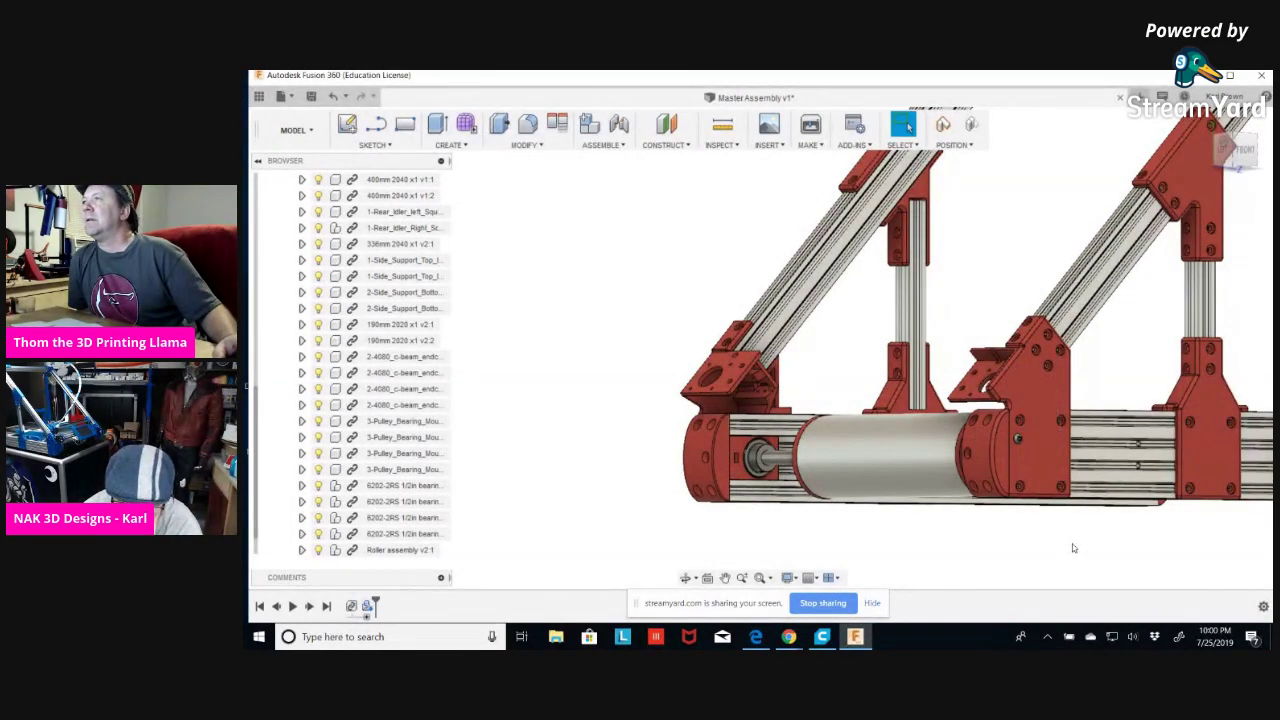
Collapse Assembly v18:1 in the browser and select the 92095A207:1 screw.
middle_click_drag(997, 526, 1014, 531, "shift")
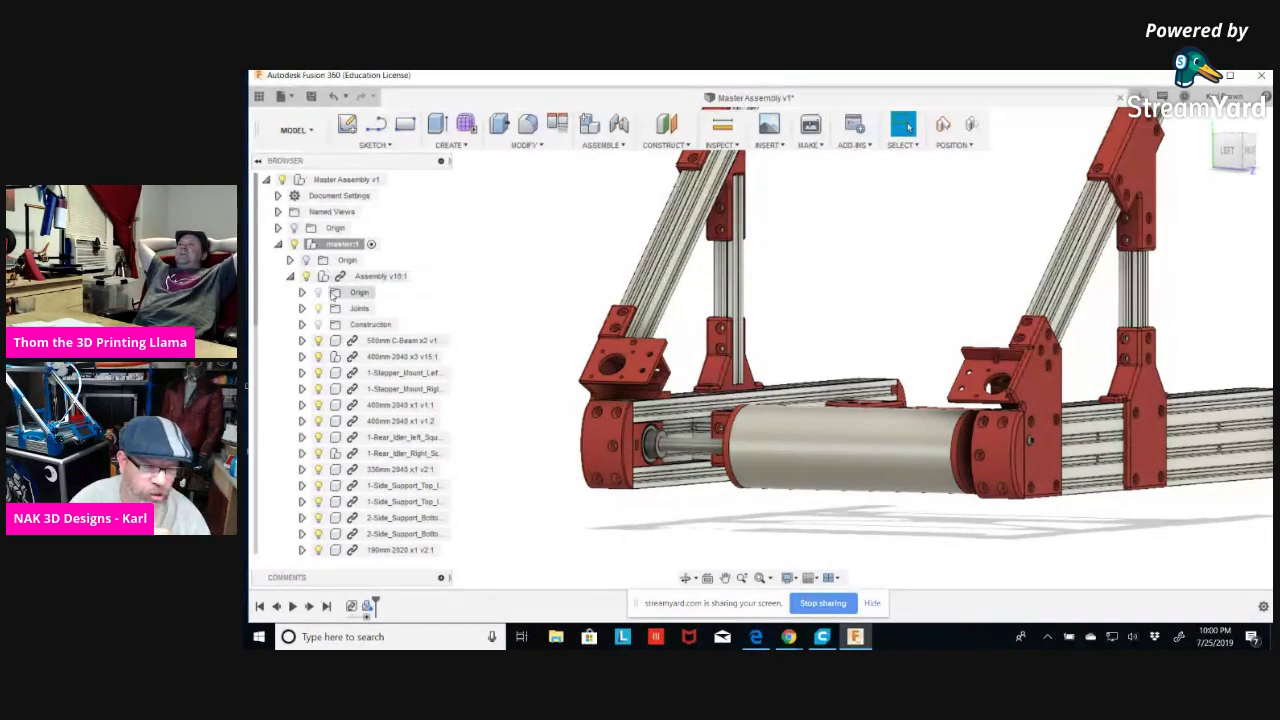
scroll(335, 292, "down", 1)
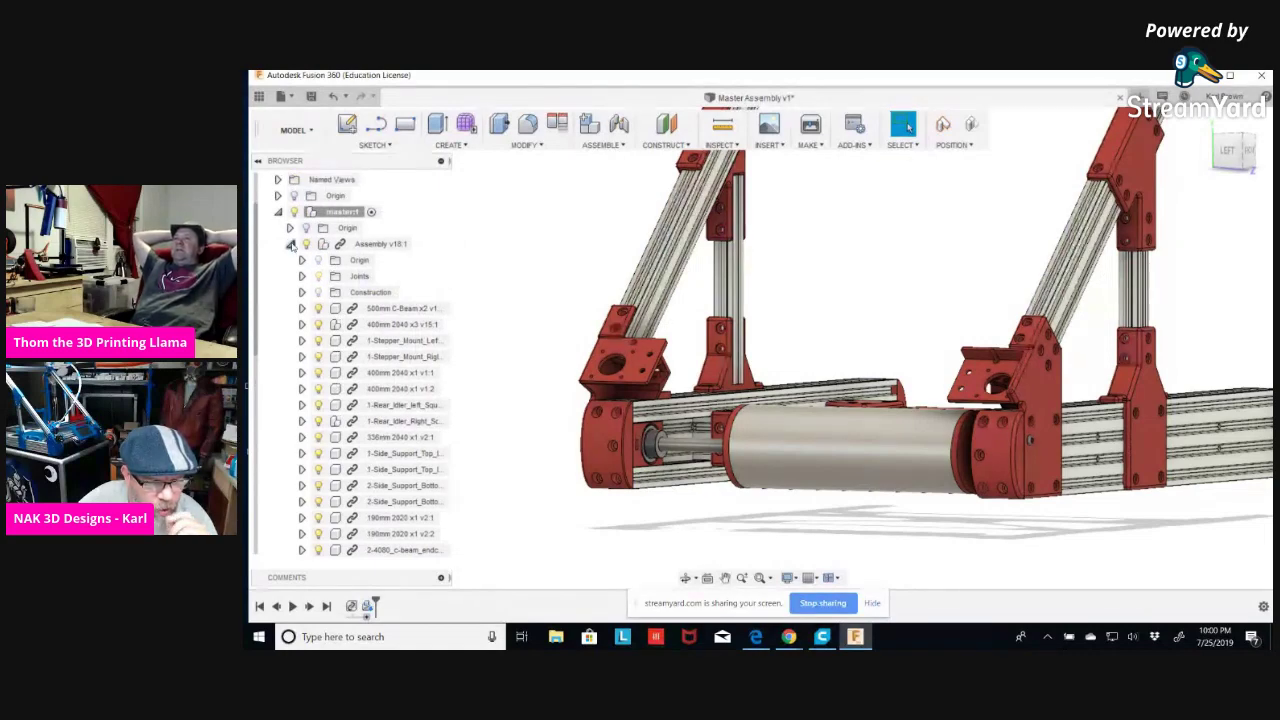
left_click(290, 244)
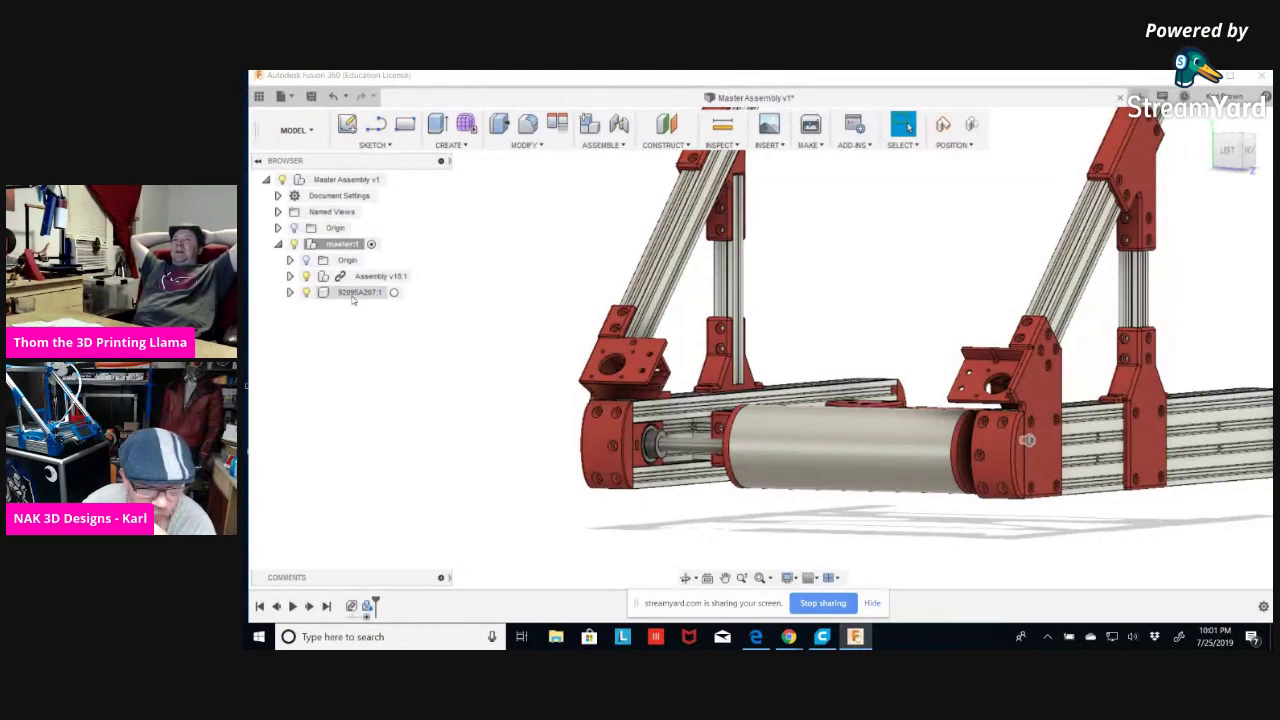
left_click(388, 292)
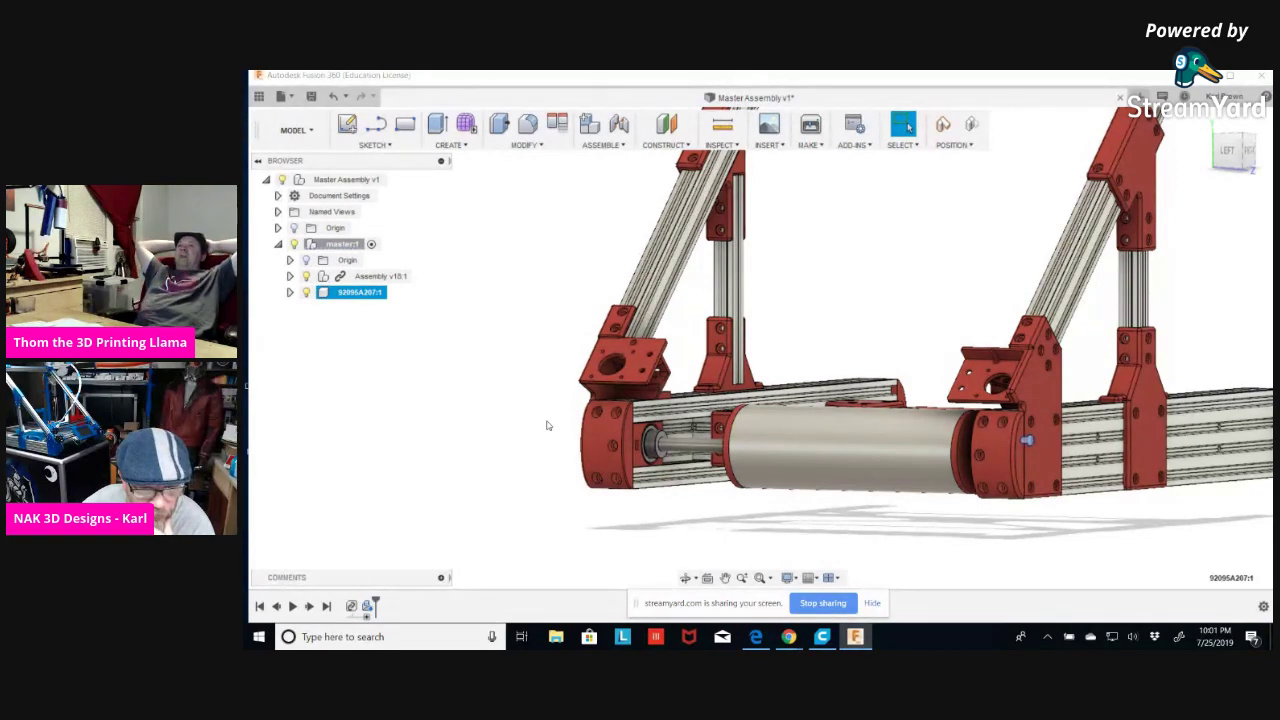
Move the screw another 50 mm along Z and zoom in beside the red endcap.
key("m")
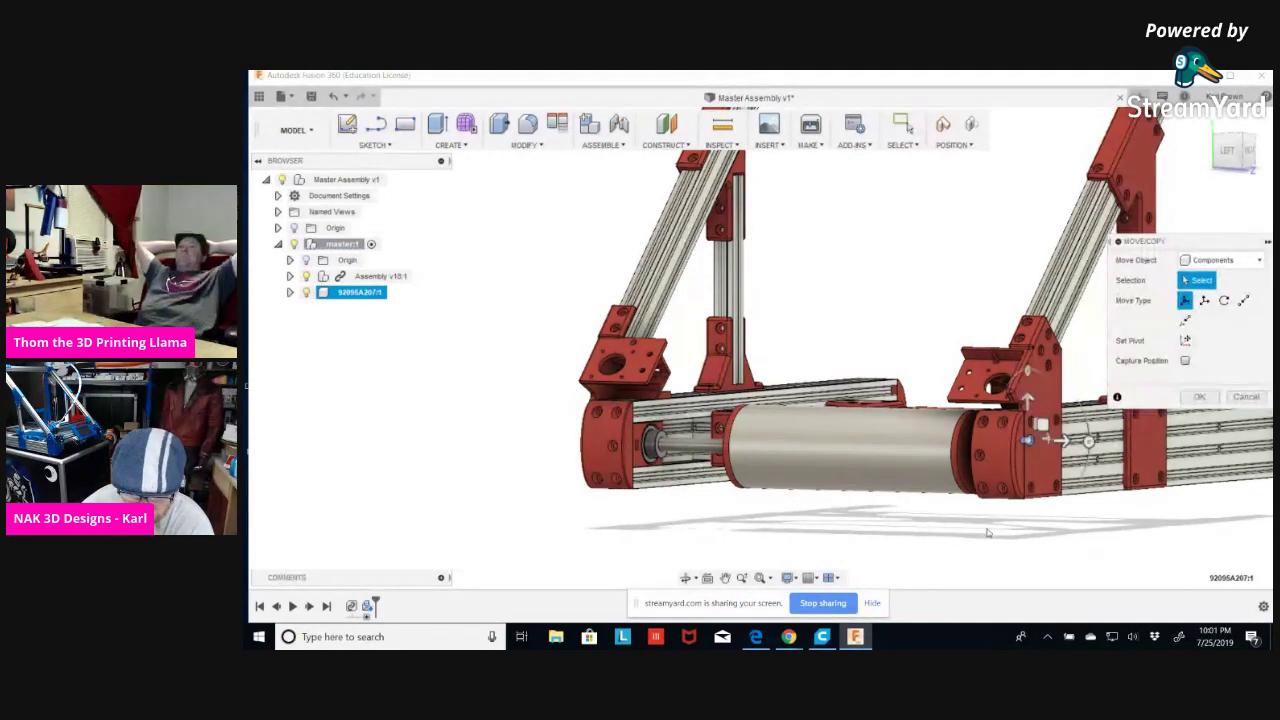
left_click_drag(1063, 441, 1110, 462)
middle_click_drag(1048, 524, 846, 491)
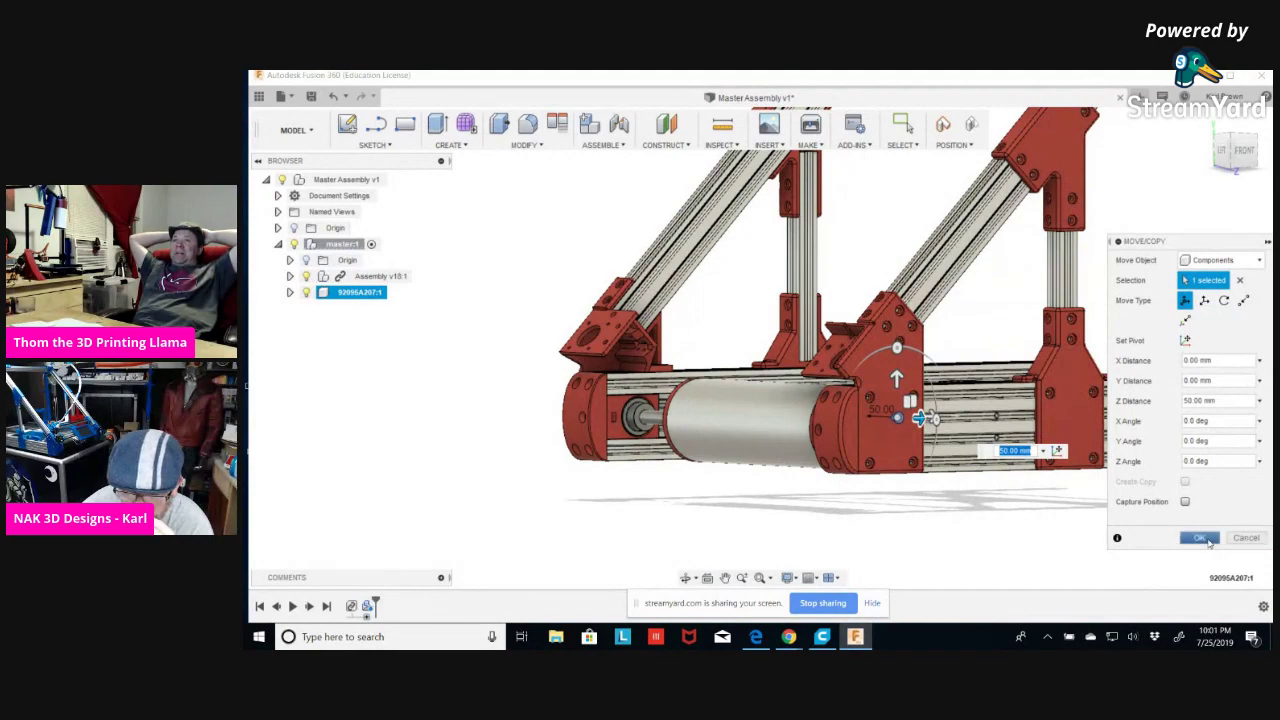
left_click(1199, 537)
middle_click_drag(846, 509, 937, 514, "shift")
scroll(894, 430, "up", 5)
scroll(894, 430, "up", 2)
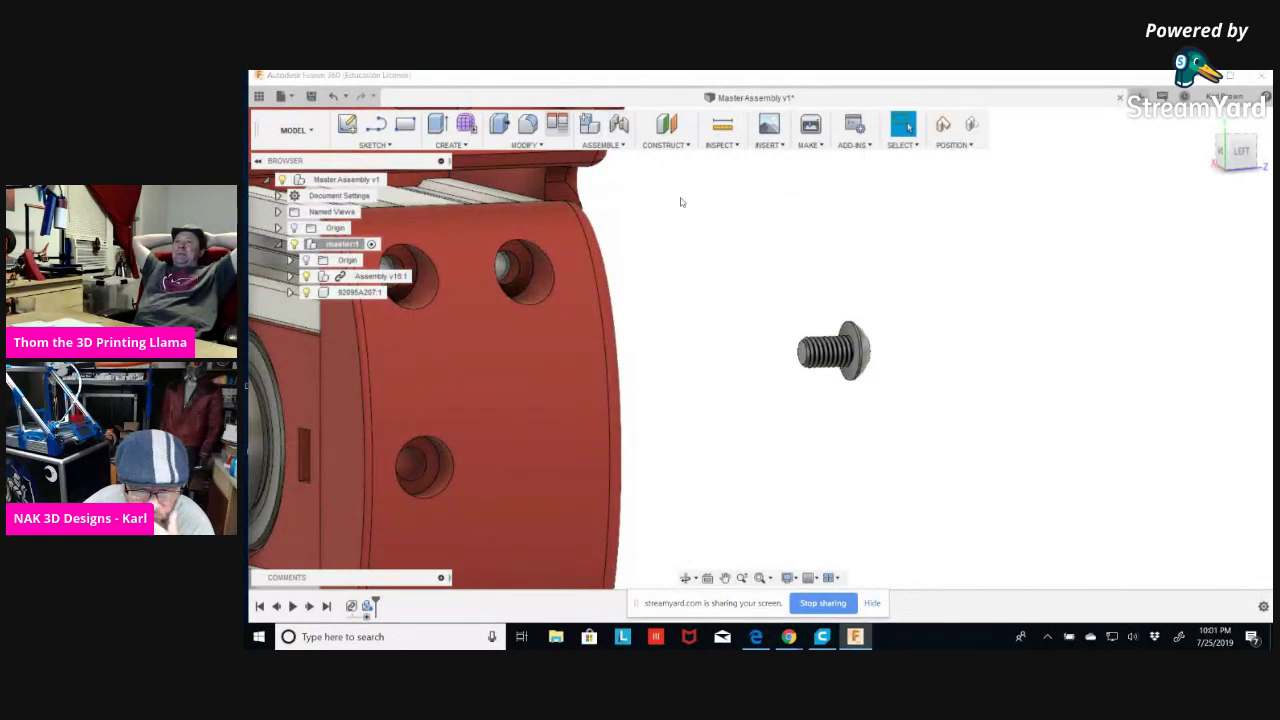
left_click(557, 122)
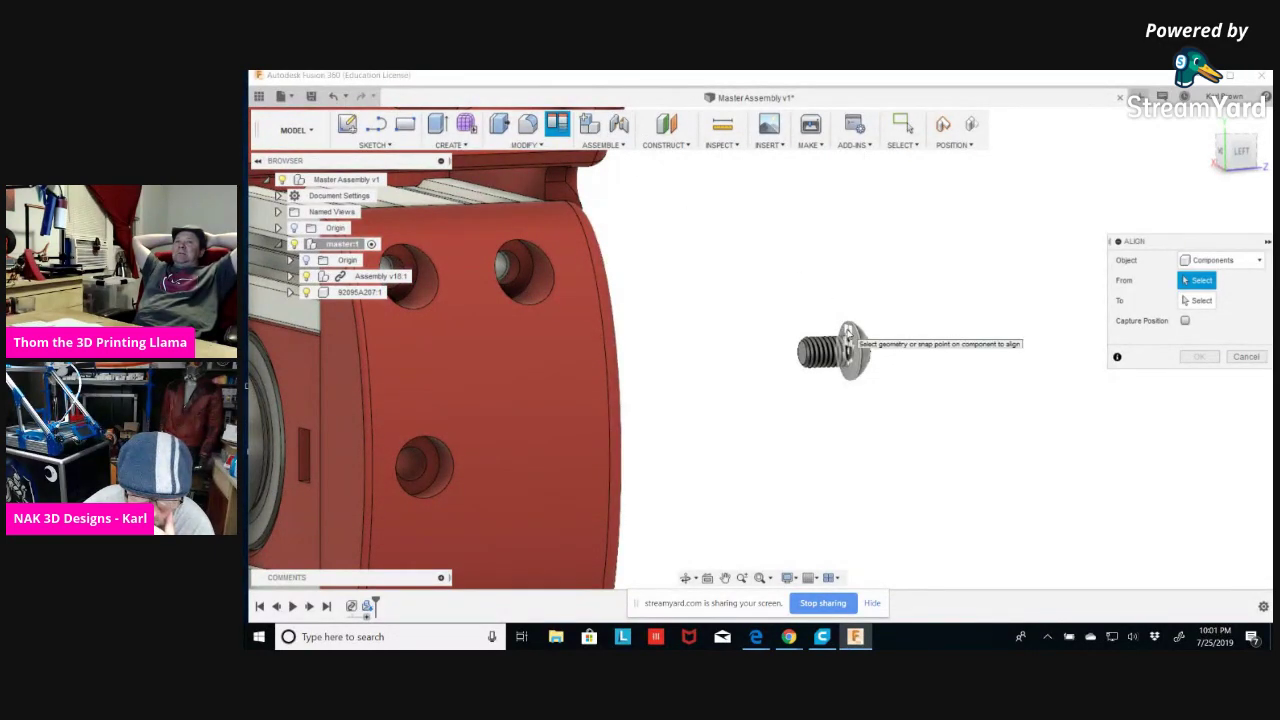
left_click(852, 350)
middle_click_drag(885, 417, 788, 236, "shift")
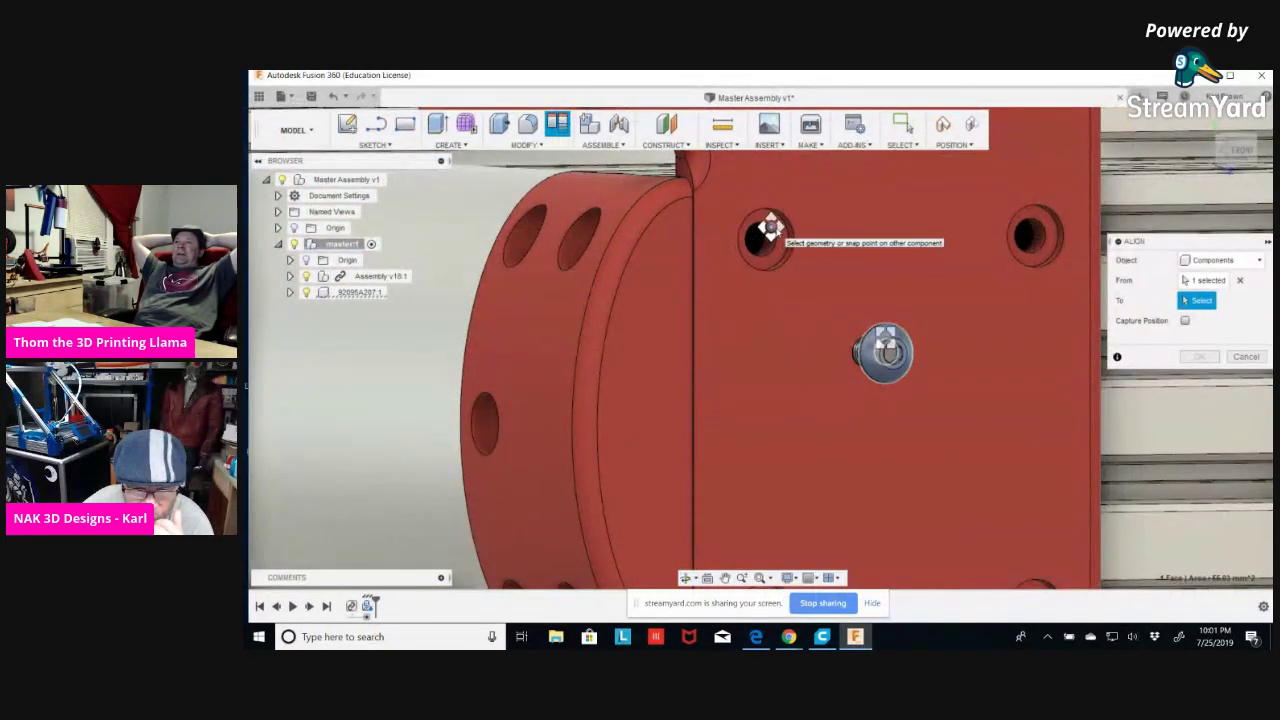
left_click(783, 239)
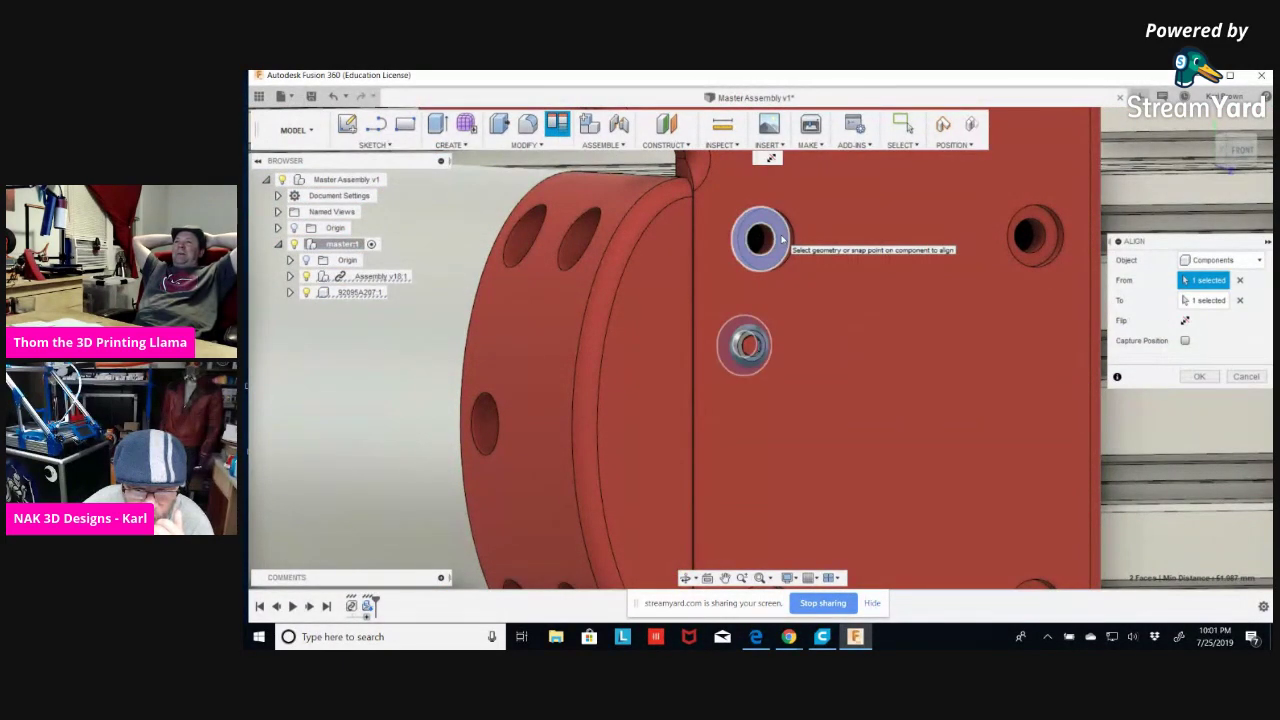
middle_click_drag(799, 448, 525, 440, "shift")
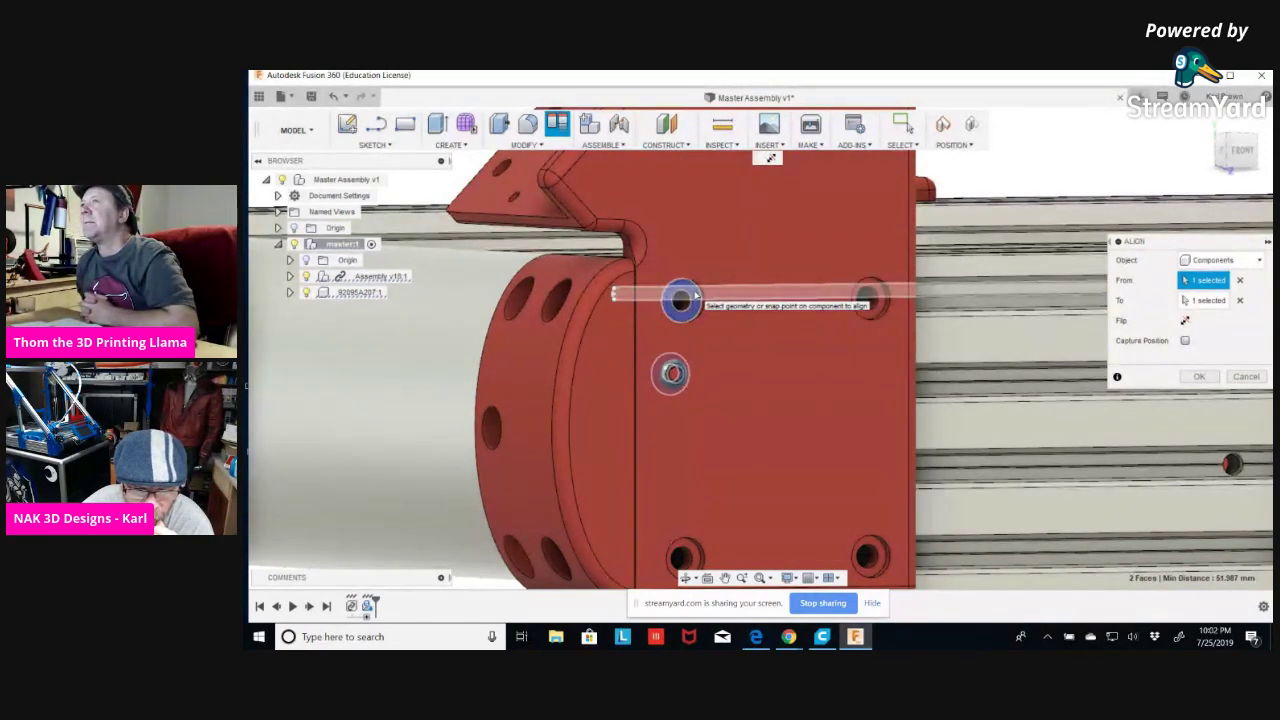
left_click(1241, 380)
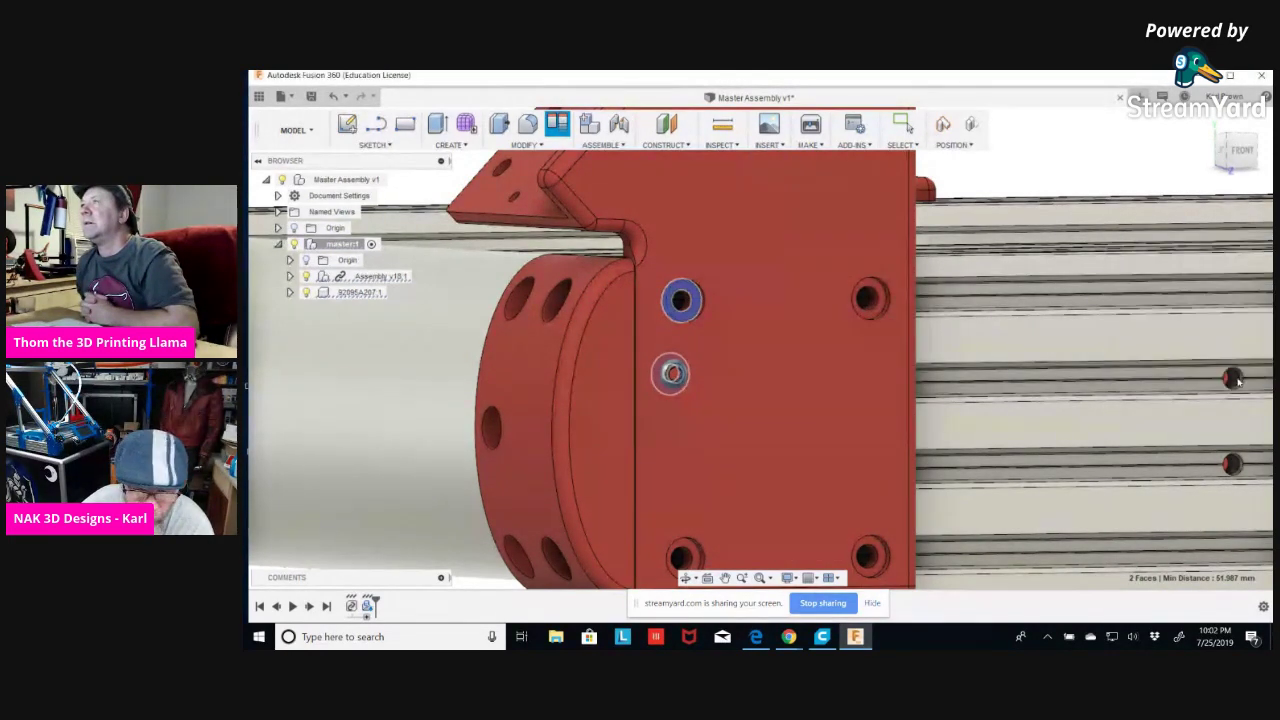
middle_click_drag(837, 471, 1040, 370, "shift")
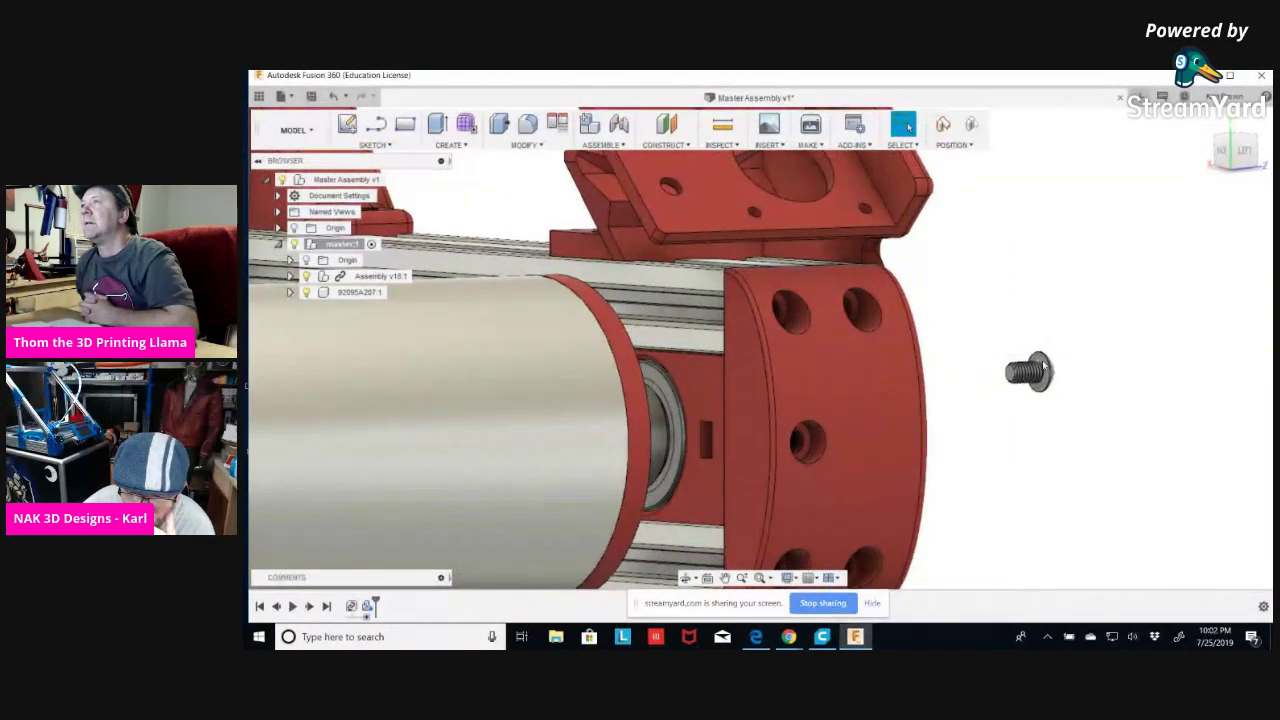
scroll(1043, 367, "up", 5)
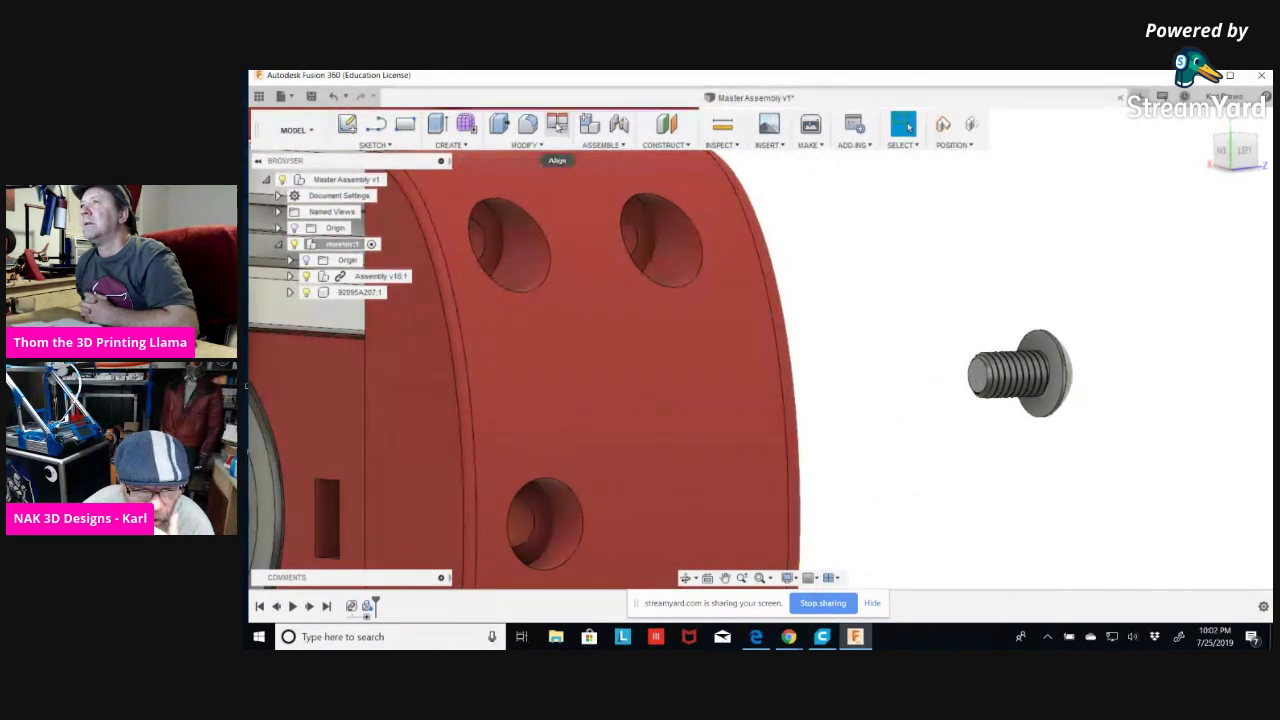
left_click(557, 123)
left_click(1014, 375)
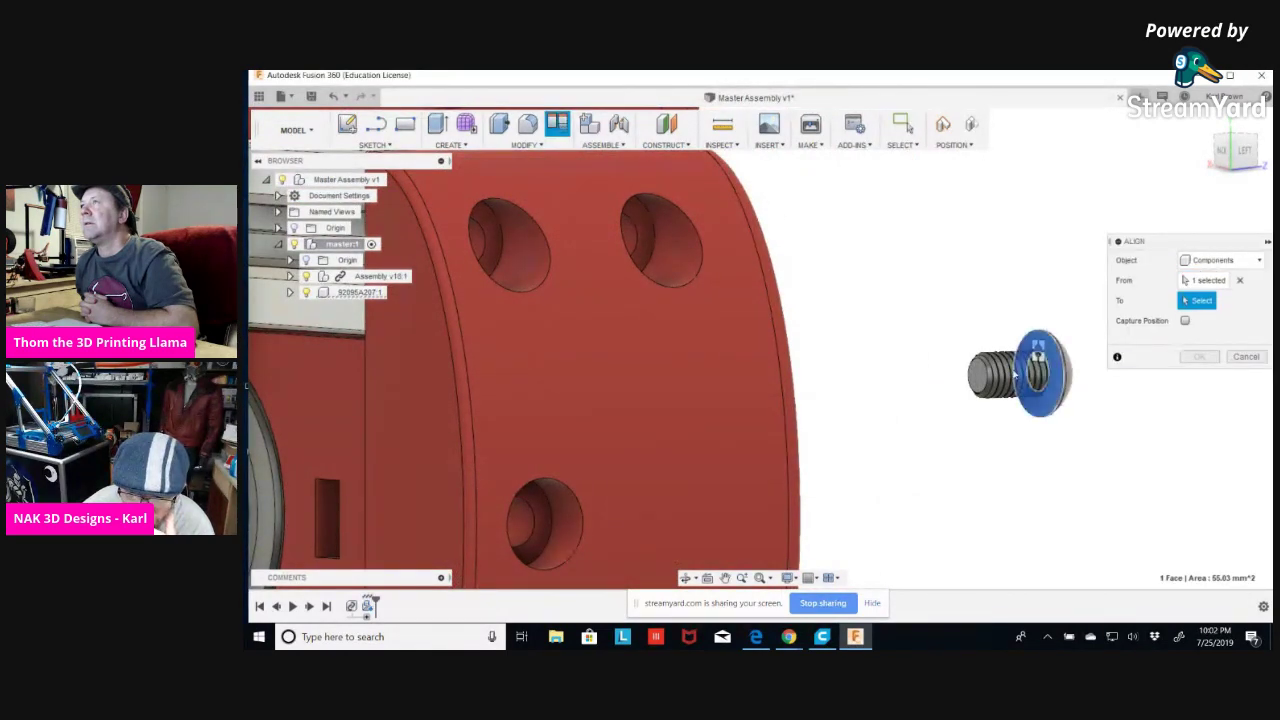
middle_click_drag(1014, 488, 894, 386, "shift")
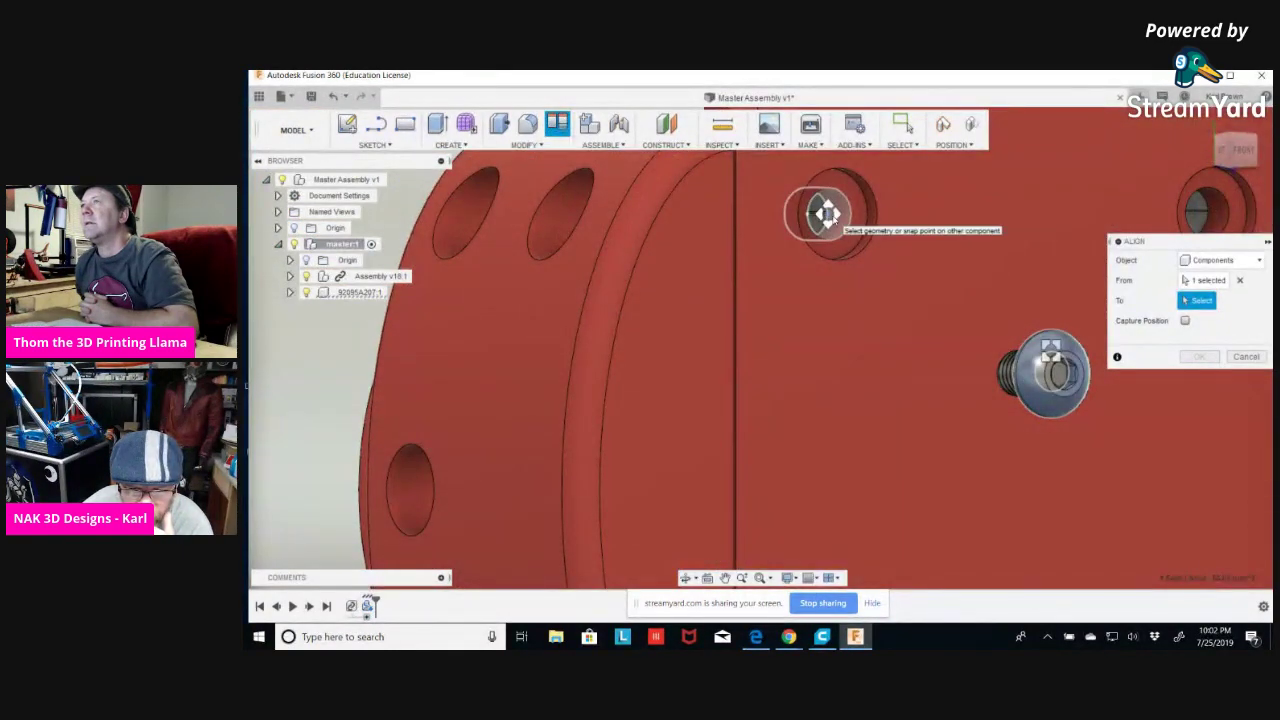
left_click(826, 213)
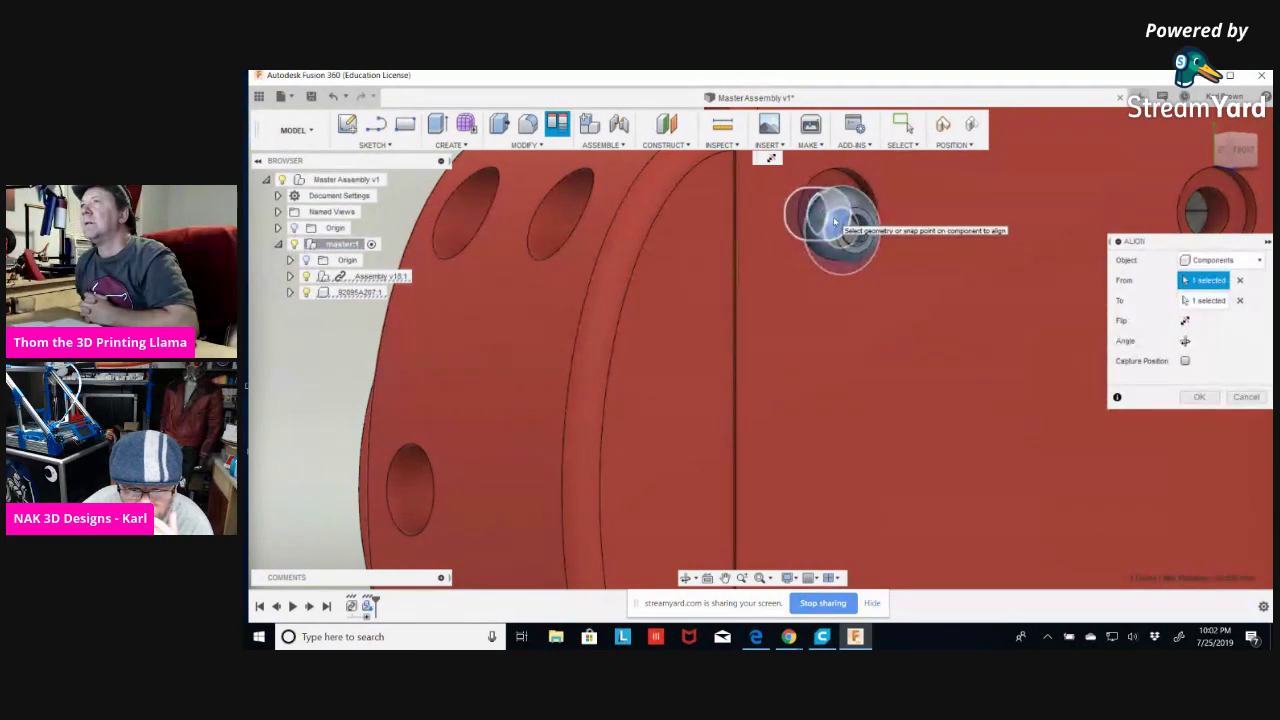
left_click(1245, 397)
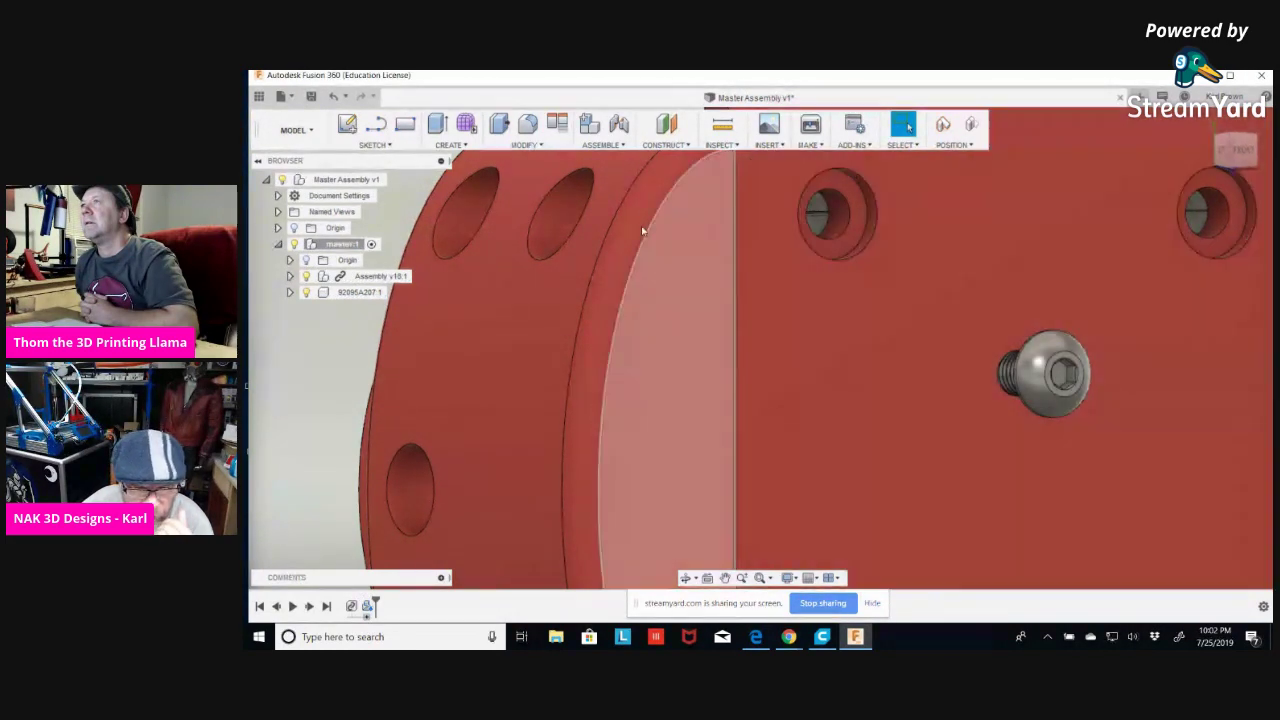
left_click(557, 123)
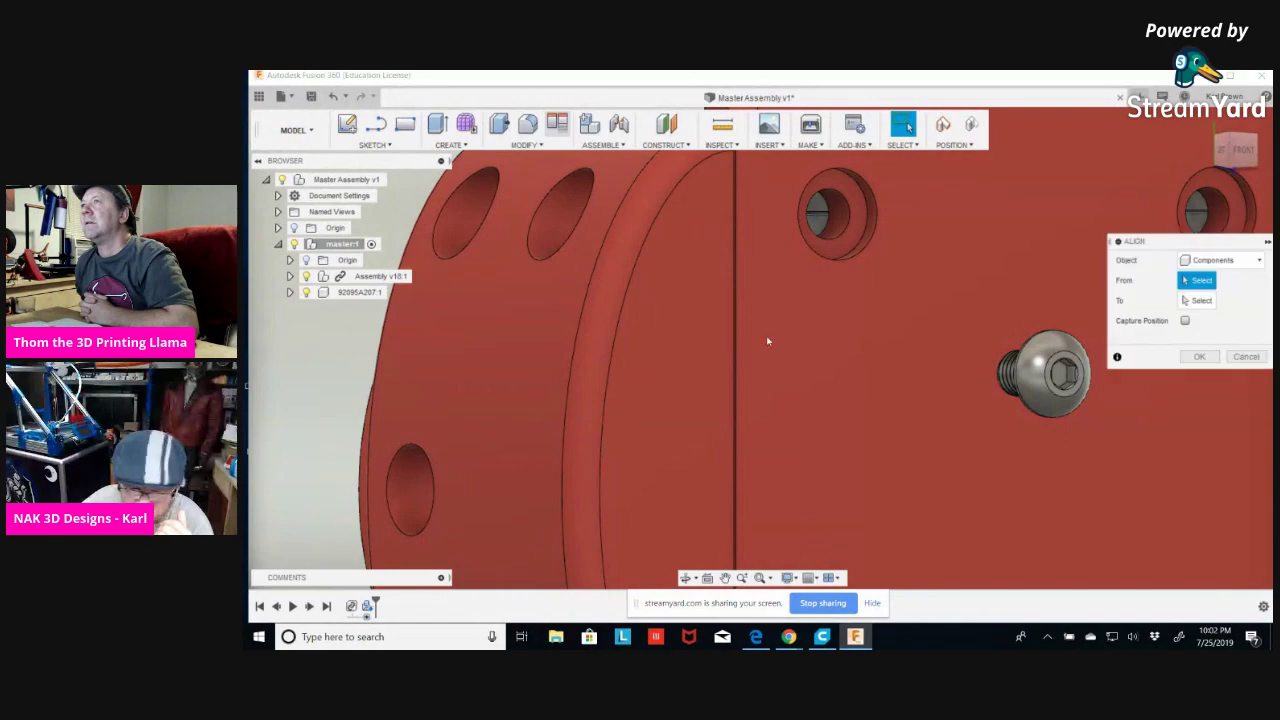
middle_click_drag(838, 405, 1092, 400, "shift")
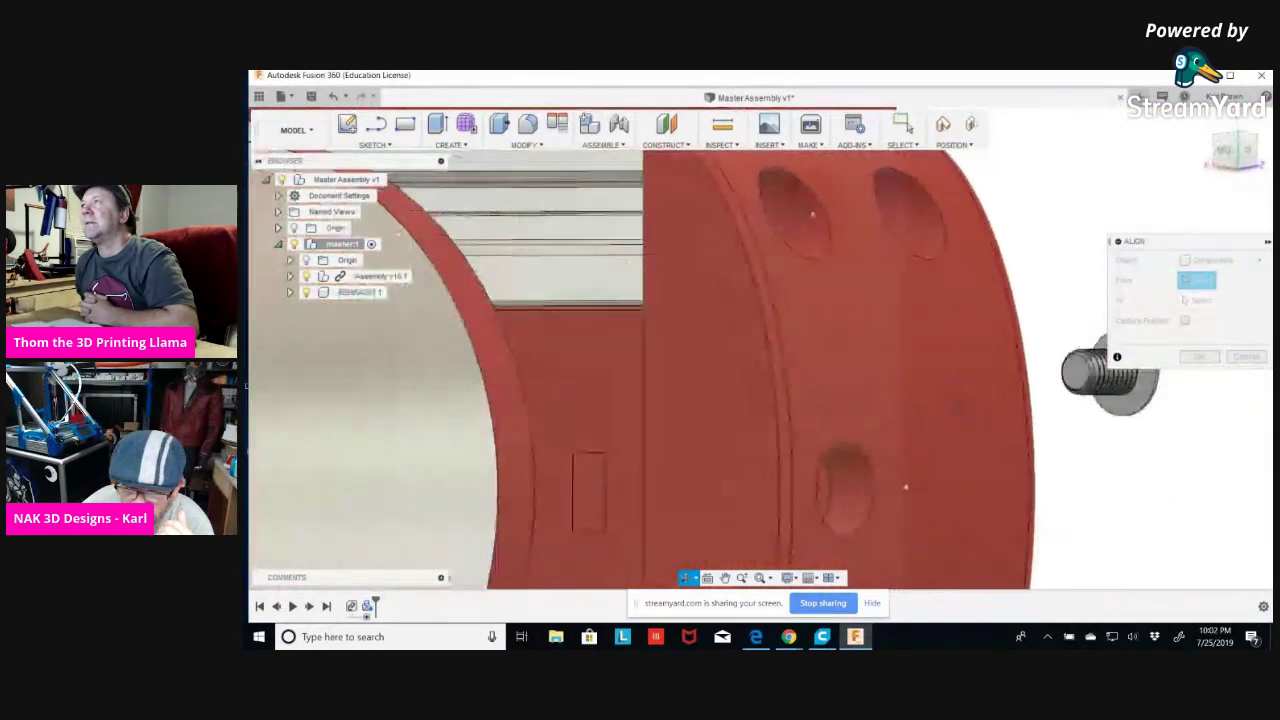
left_click(1135, 403)
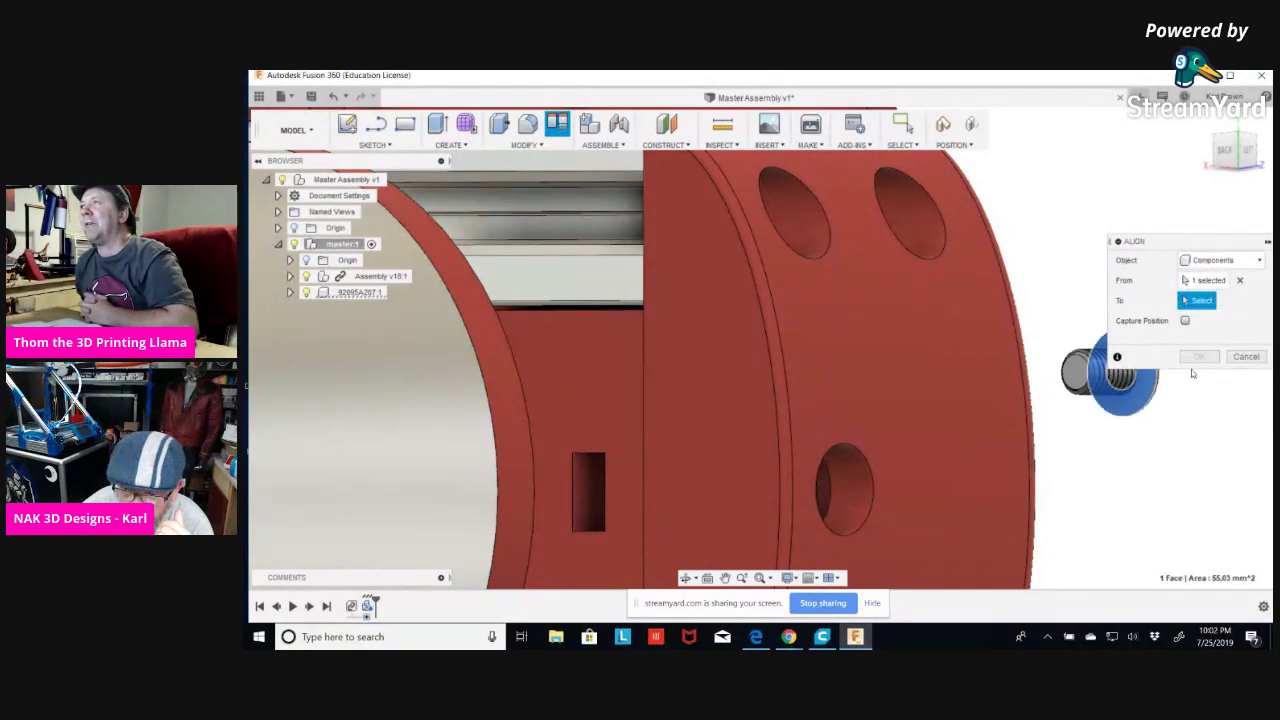
middle_click_drag(1183, 457, 1059, 458, "shift")
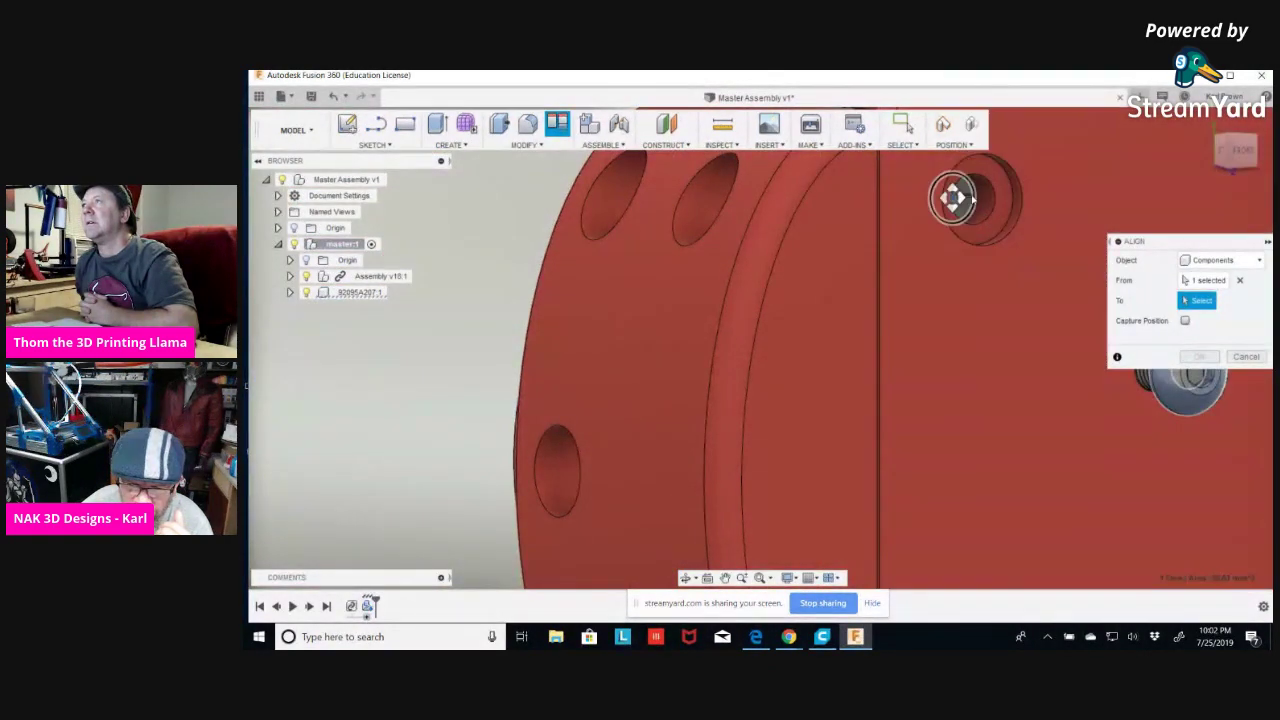
left_click(988, 204)
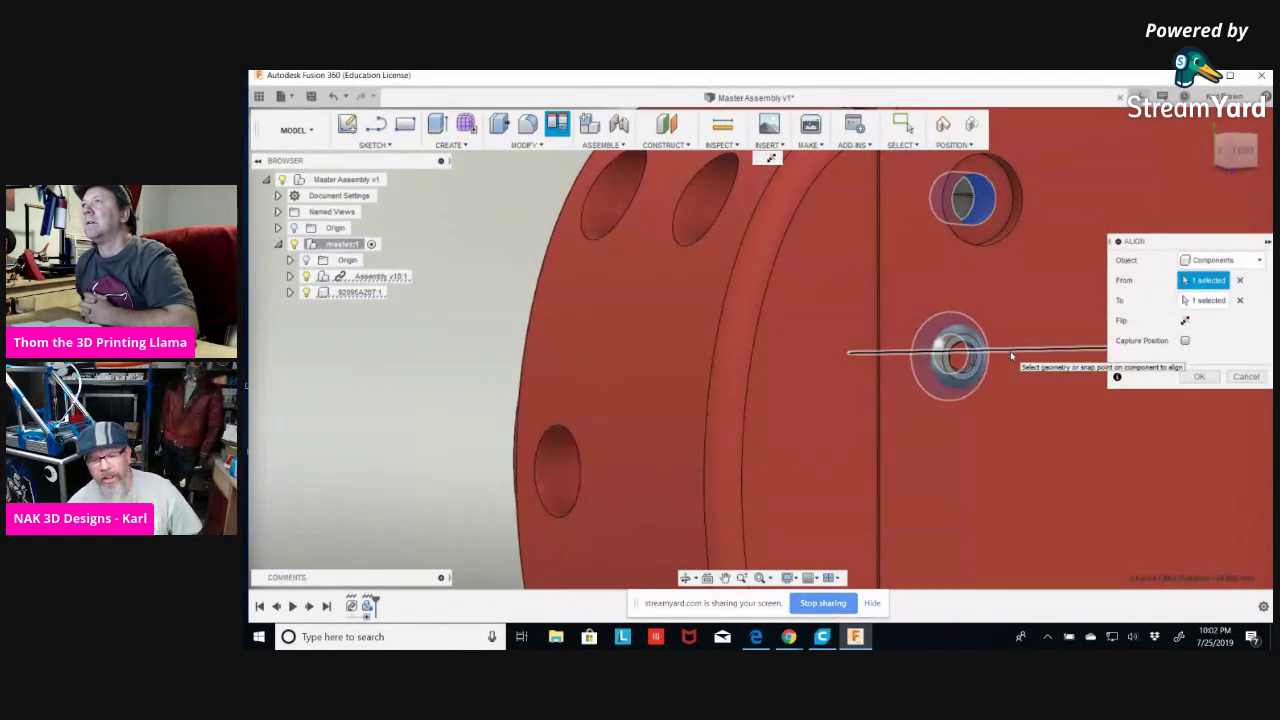
left_click(1248, 377)
middle_click_drag(1031, 449, 931, 437, "shift")
scroll(1140, 443, "down", 5)
scroll(994, 389, "up", 4)
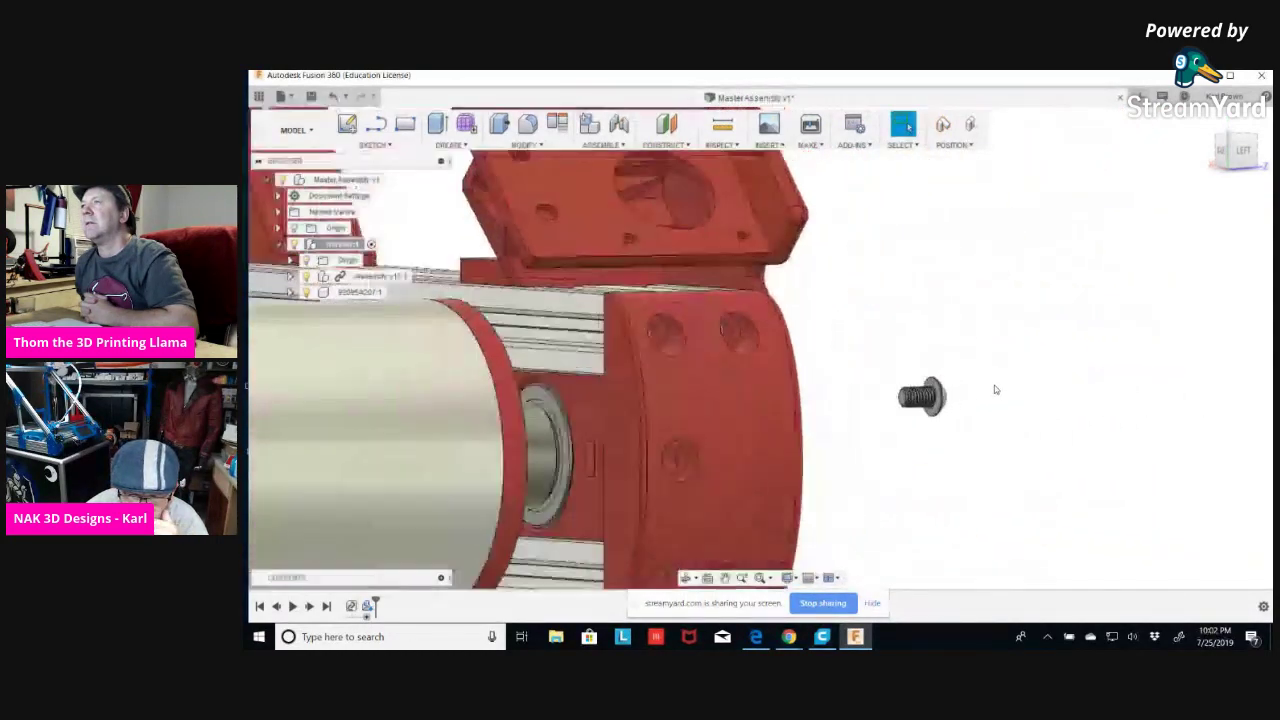
scroll(983, 390, "up", 2)
middle_click_drag(890, 491, 870, 428, "shift")
left_click(557, 123)
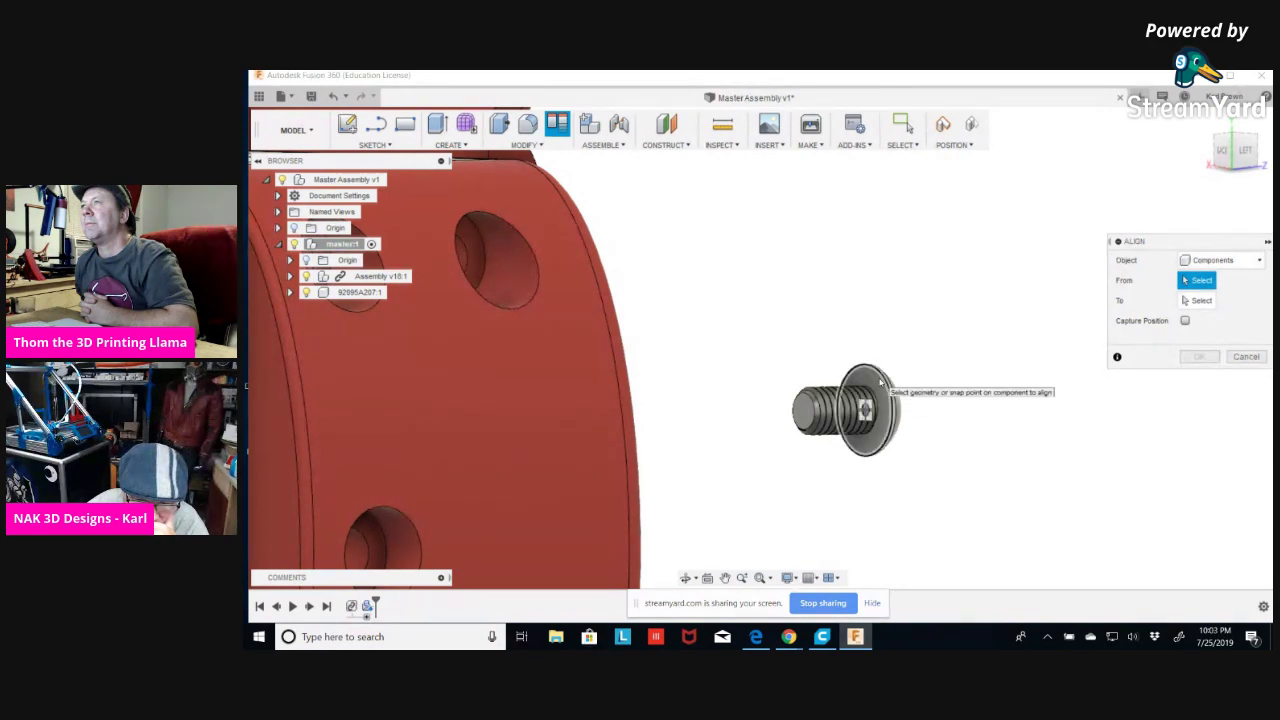
Align the bolt head face to the center of the bracket's counterbored hole.
left_click(881, 383)
middle_click_drag(966, 434, 848, 297, "shift")
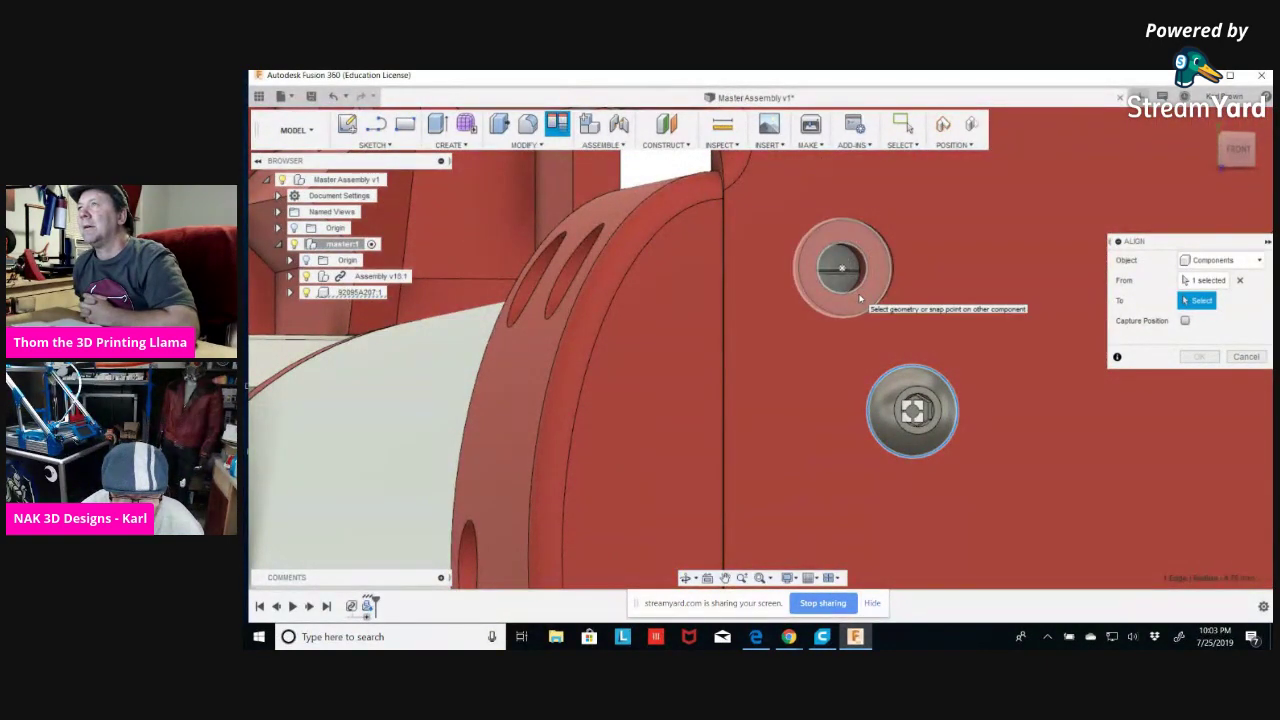
left_click(857, 288)
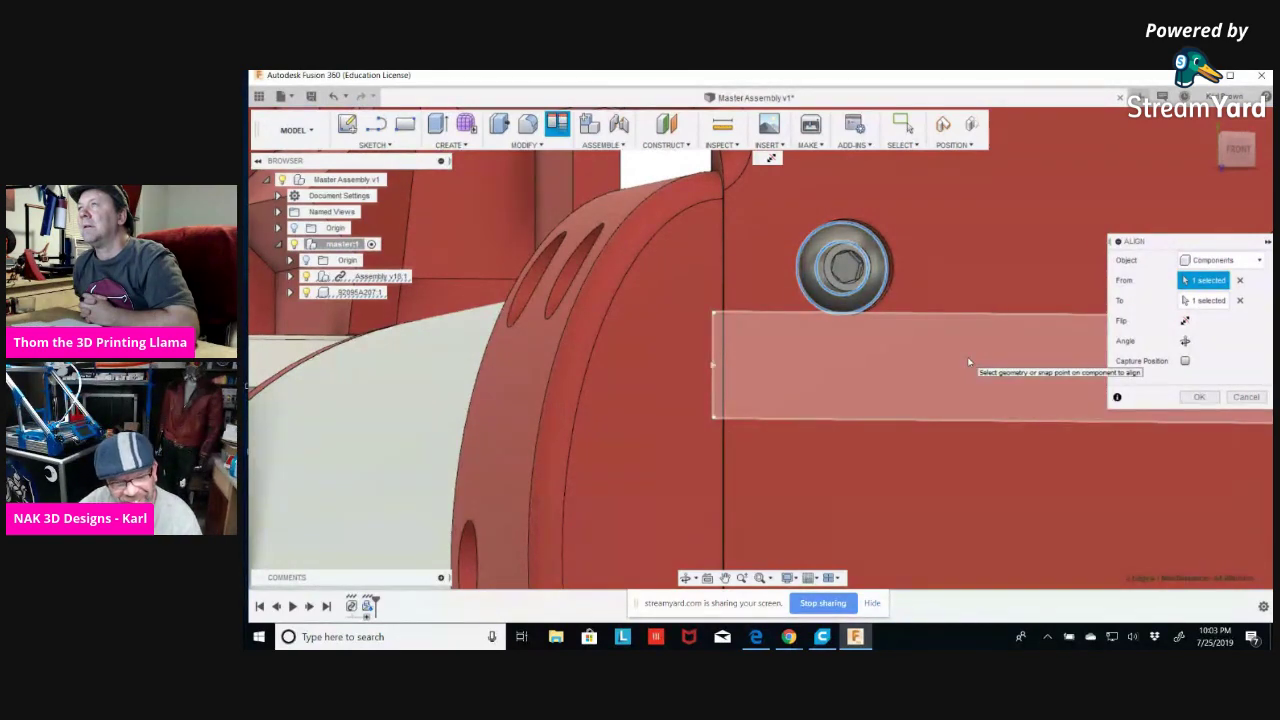
scroll(976, 359, "down", 3)
scroll(967, 363, "down", 3)
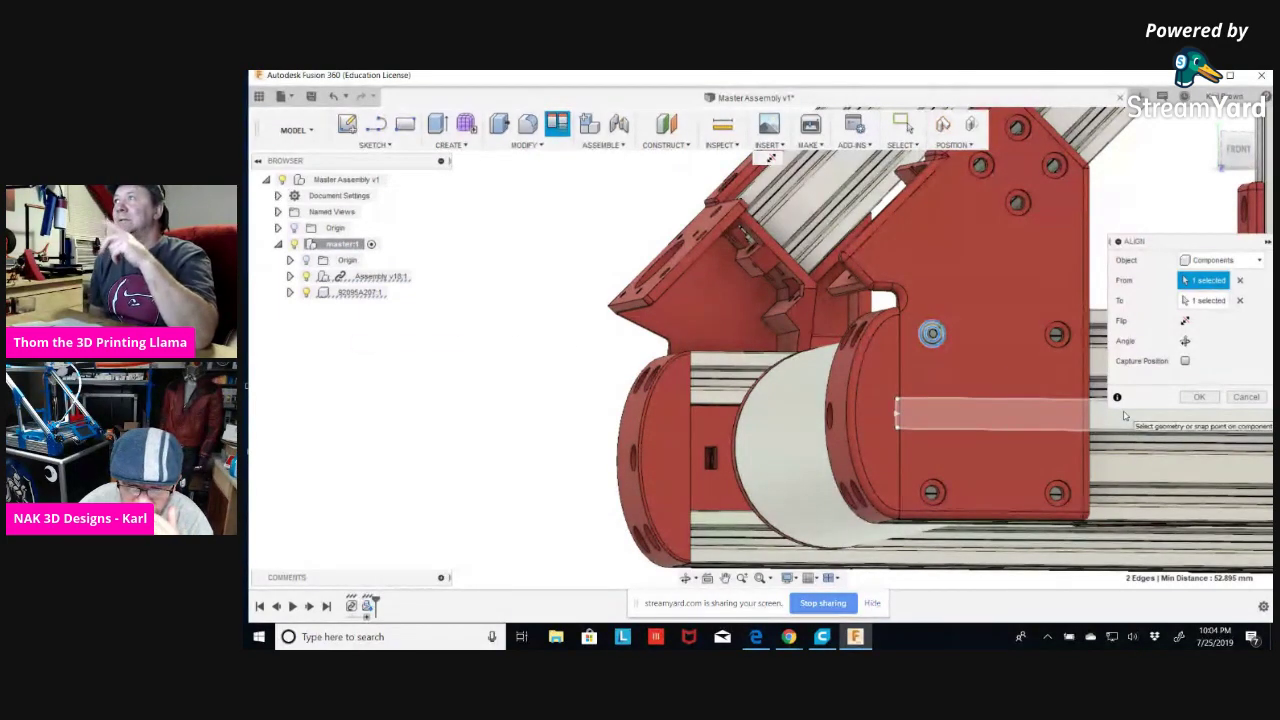
left_click(1245, 397)
Expand Assembly v18:1 in the browser to list its components.
middle_click_drag(357, 331, 358, 342, "shift")
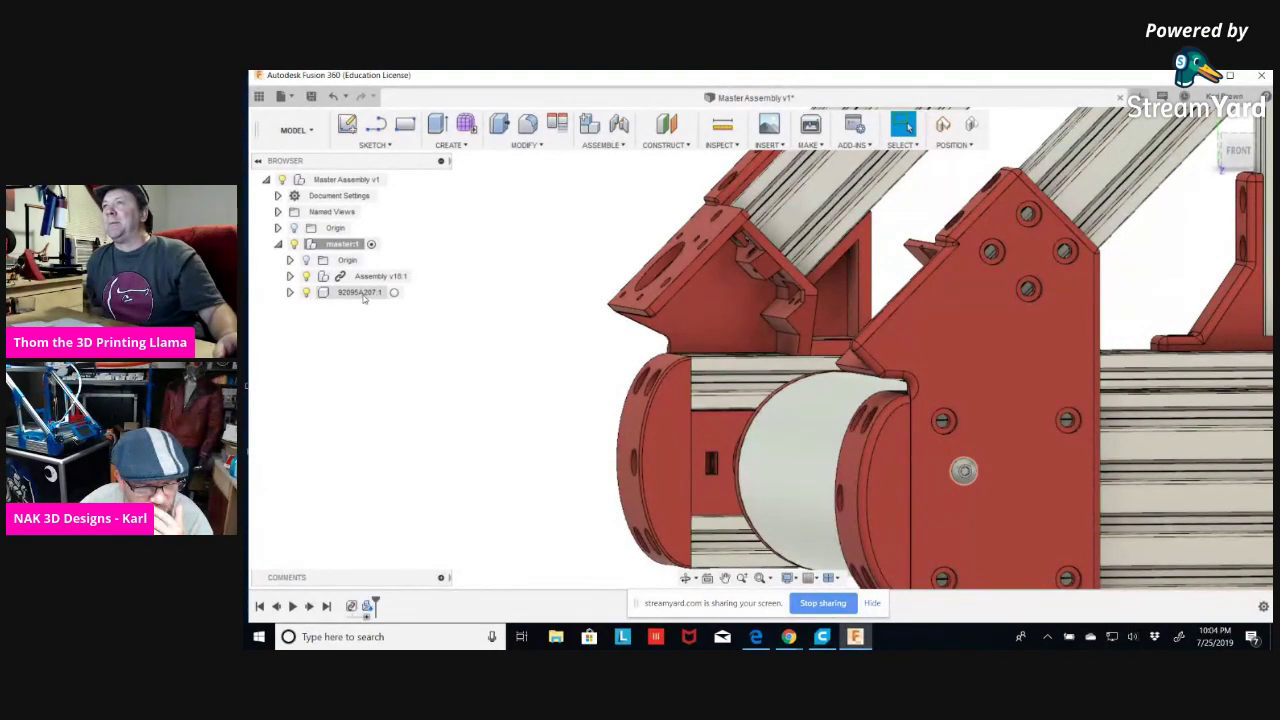
left_click(290, 276)
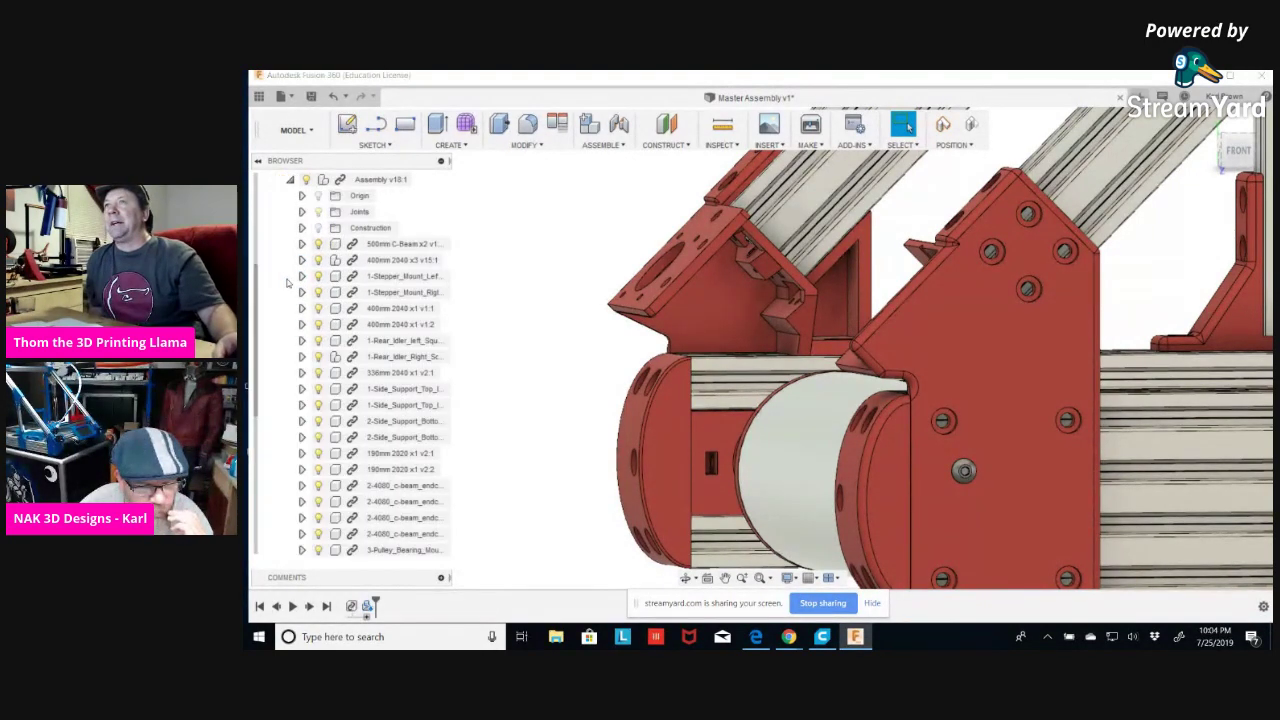
scroll(479, 368, "down", 2)
scroll(400, 450, "down", 3)
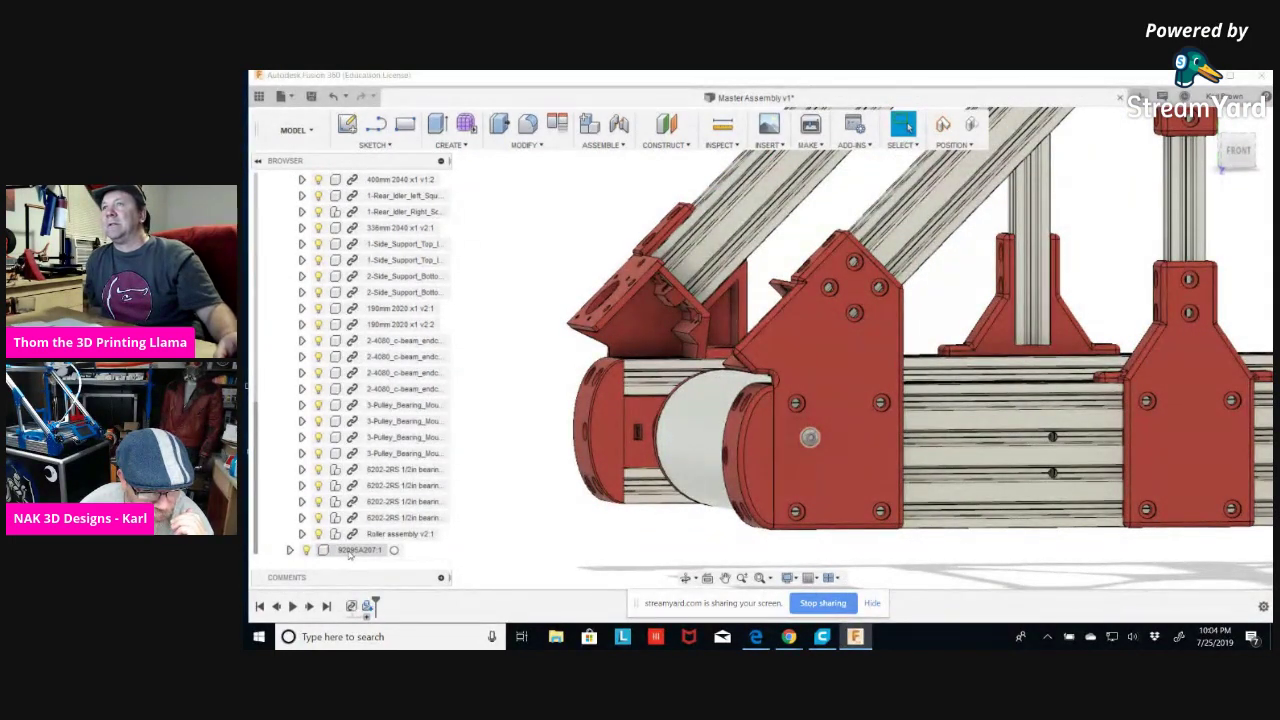
Drag the 92095A207:1 bolt into Assembly v18:1, then collapse its parts list.
left_click(350, 552)
left_click_drag(350, 552, 400, 534)
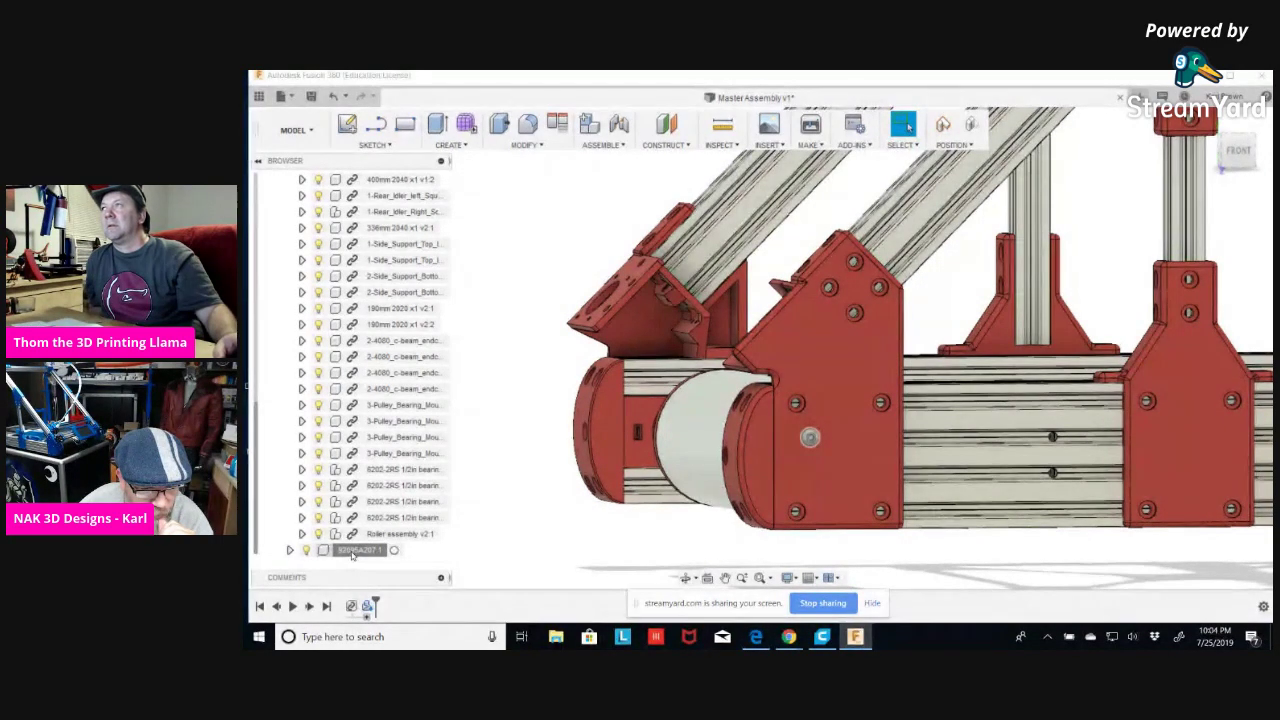
scroll(374, 260, "up", 2)
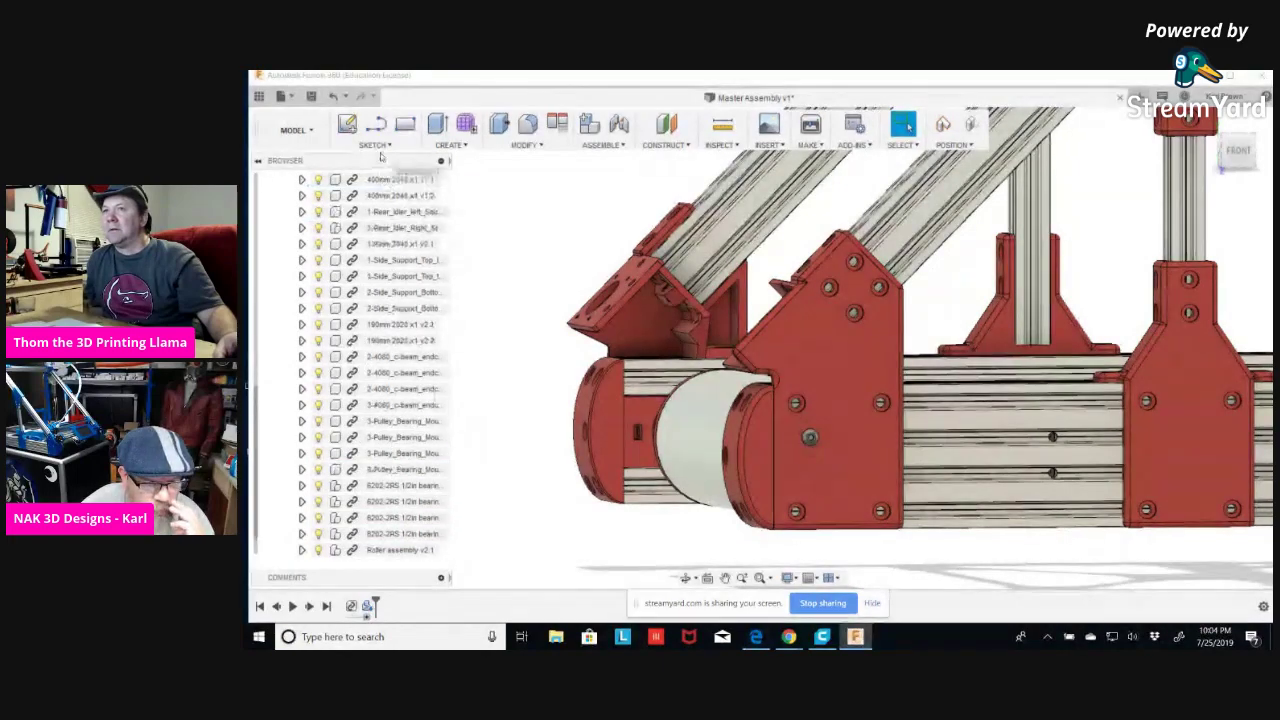
scroll(378, 175, "up", 3)
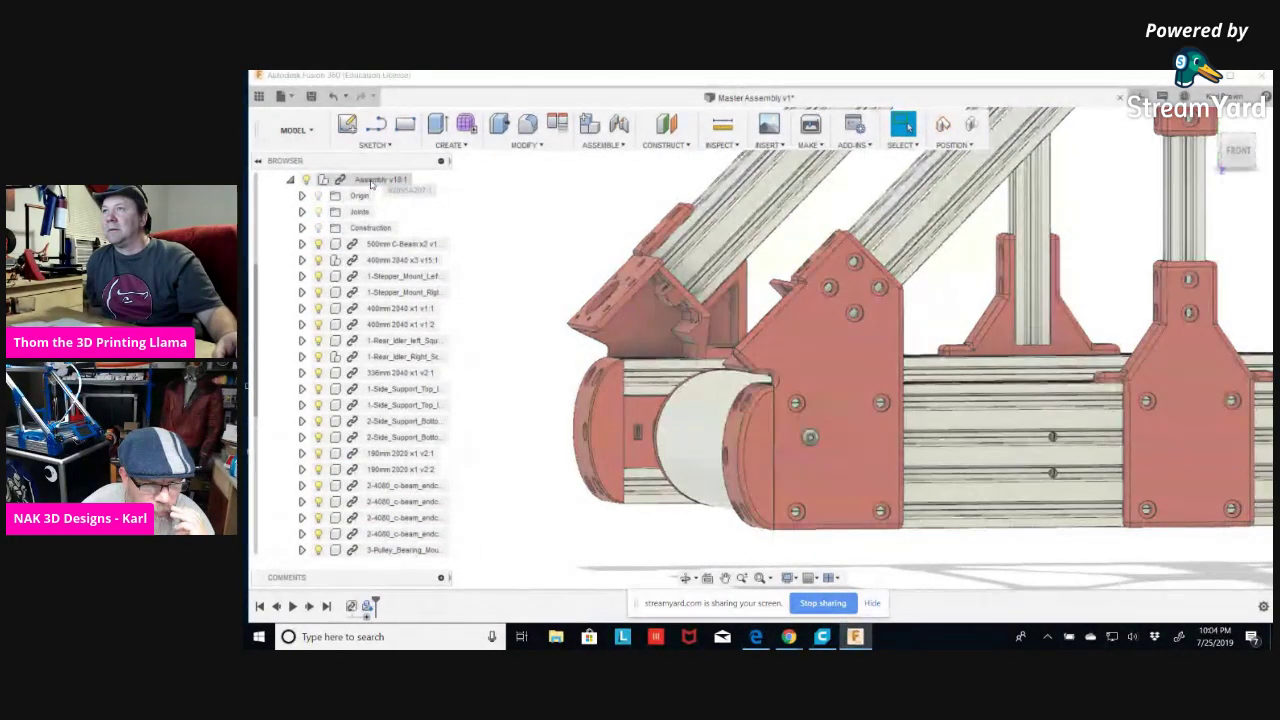
scroll(398, 300, "down", 3)
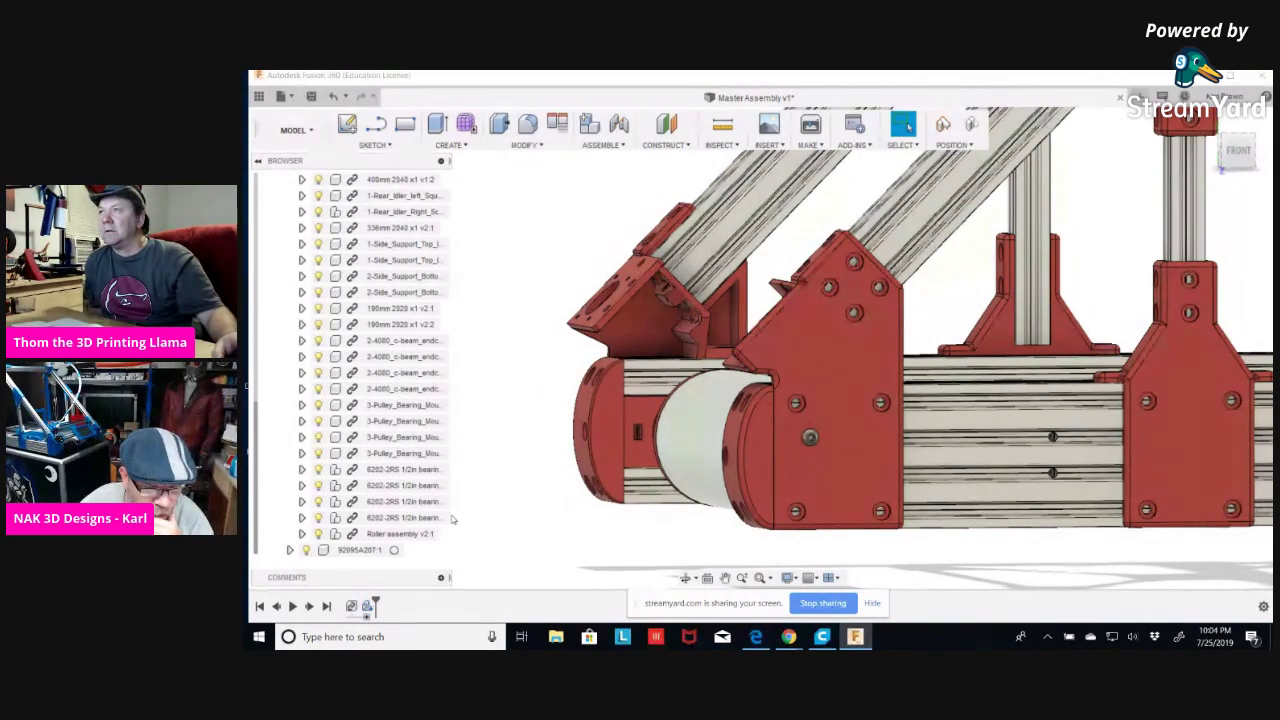
scroll(335, 256, "up", 4)
scroll(335, 256, "up", 2)
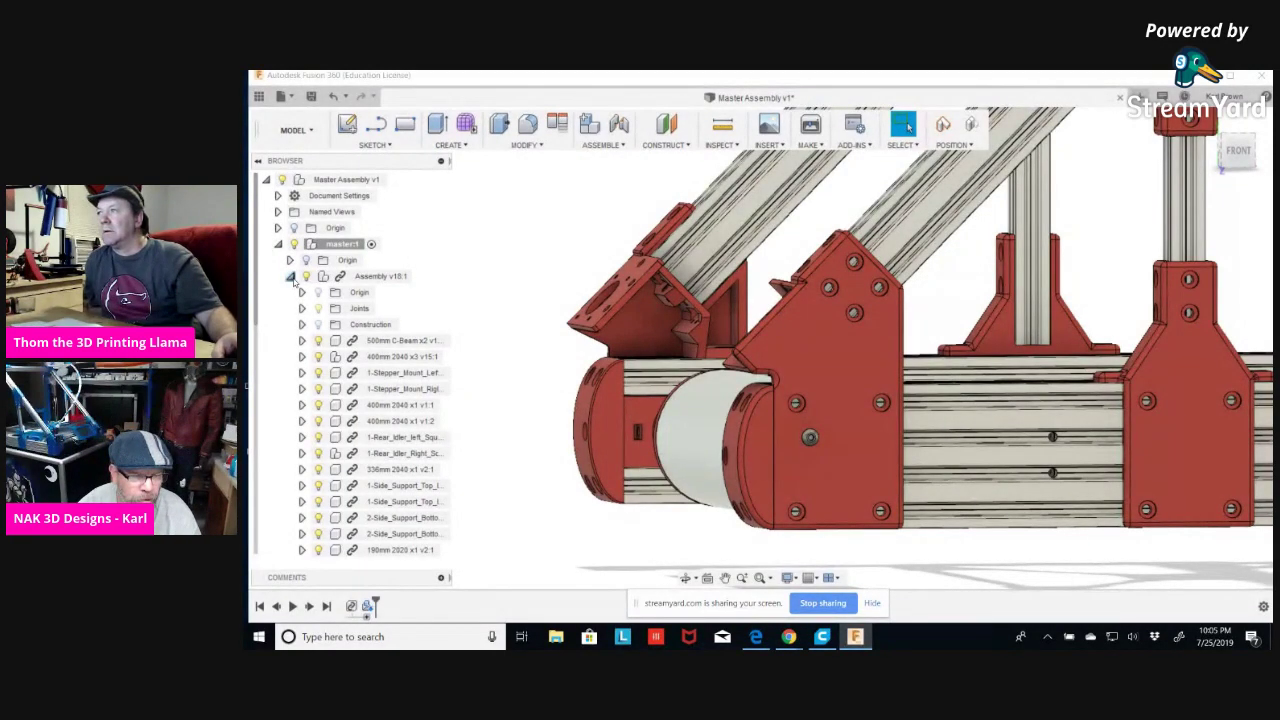
left_click(291, 277)
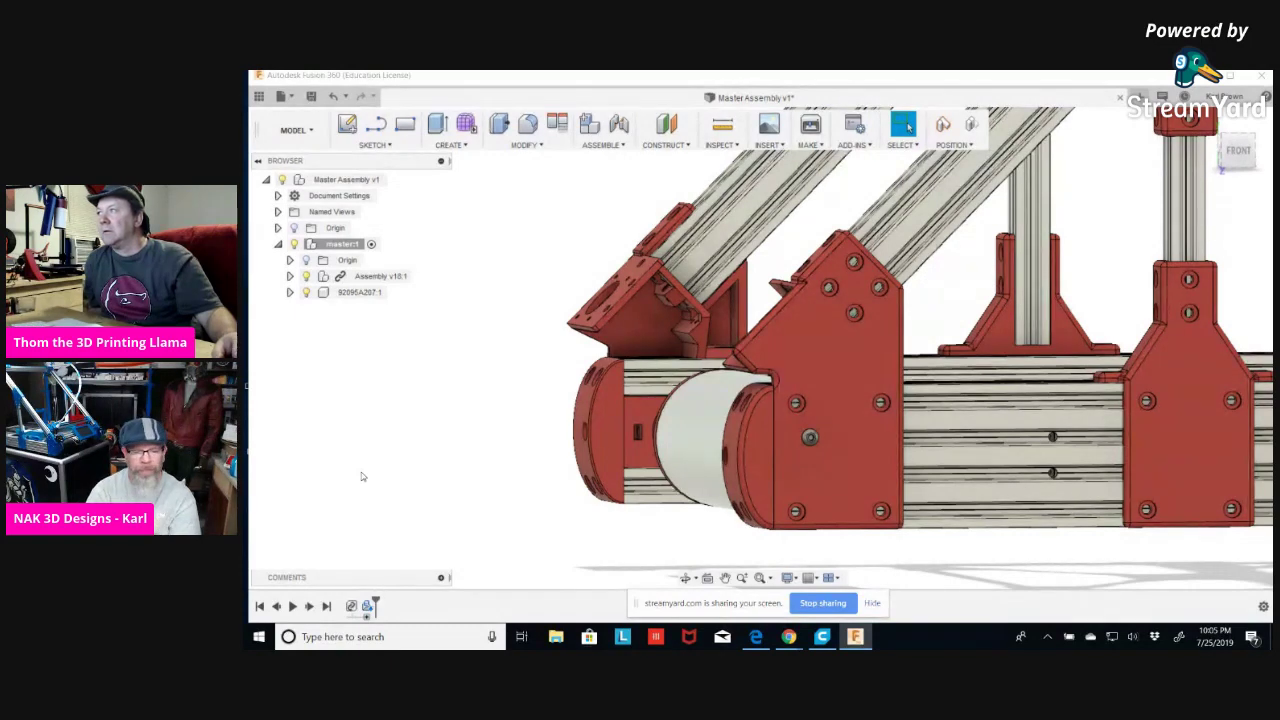
Re-expand master1 and Assembly v18:1, then select Assembly v18:1 to highlight its parts.
left_click(391, 412)
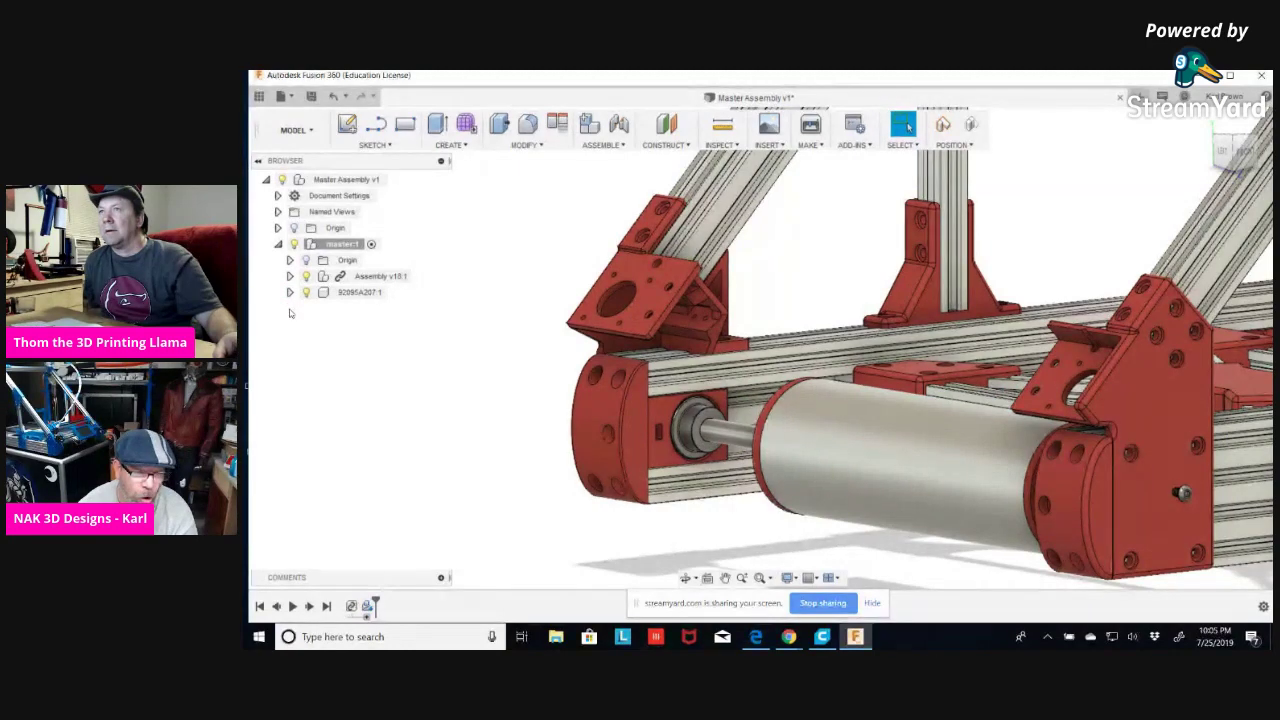
left_click(278, 244)
left_click(278, 244)
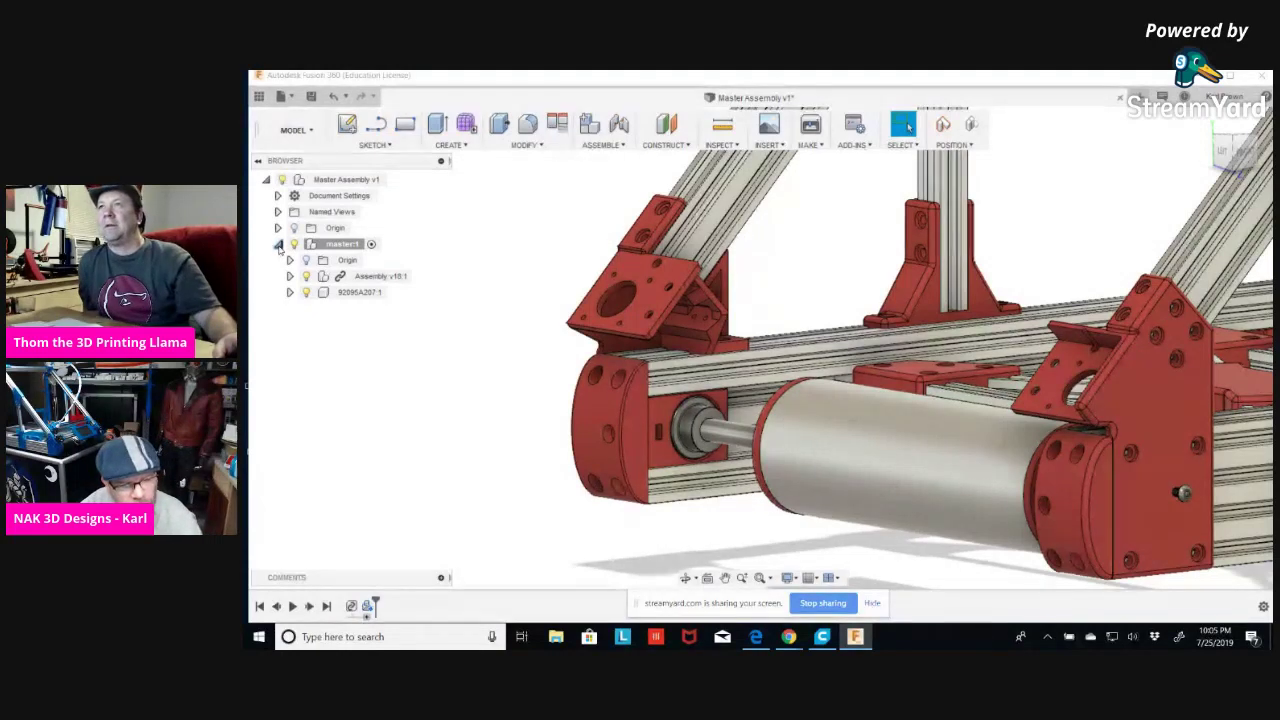
left_click(290, 276)
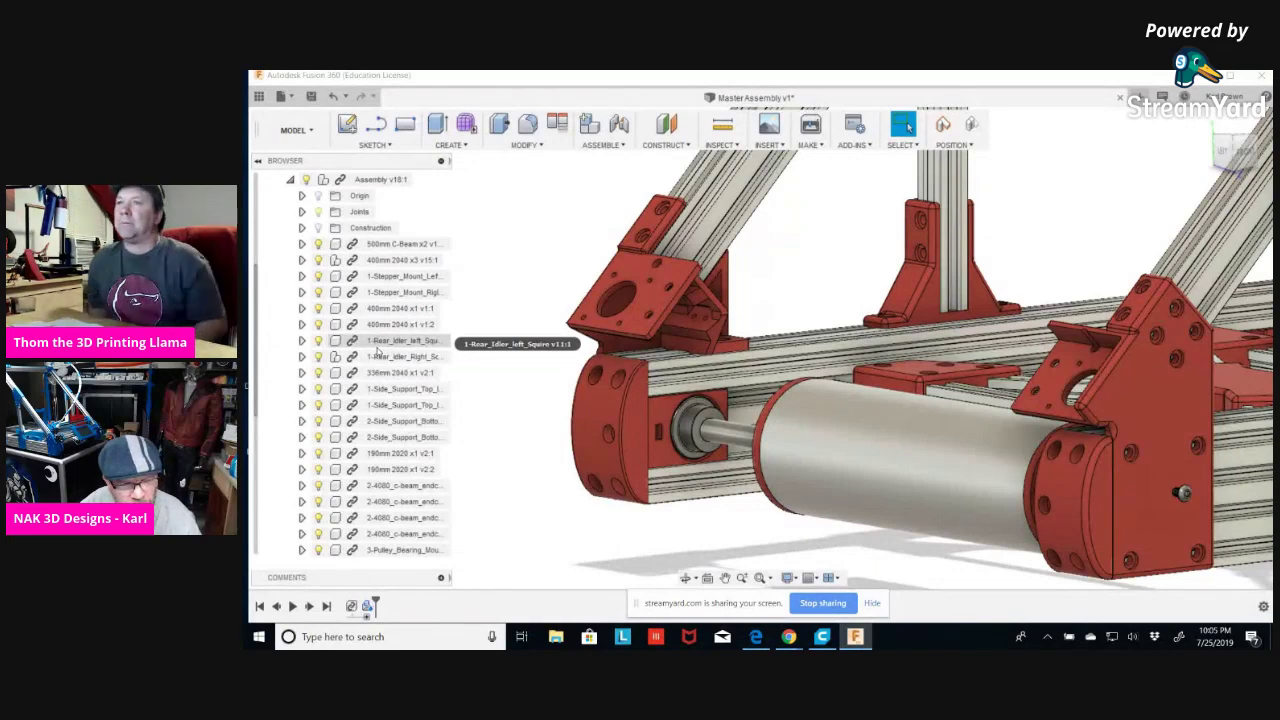
scroll(377, 351, "down", 5)
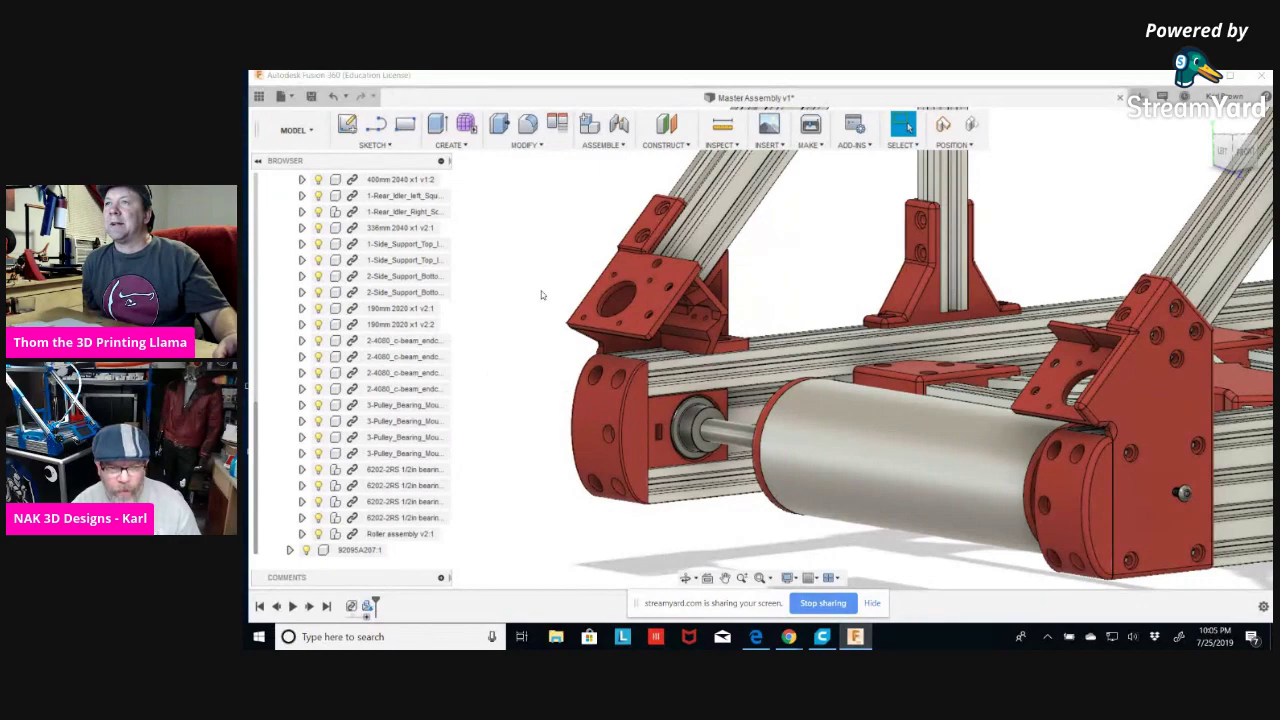
scroll(483, 293, "up", 3)
scroll(405, 311, "up", 5)
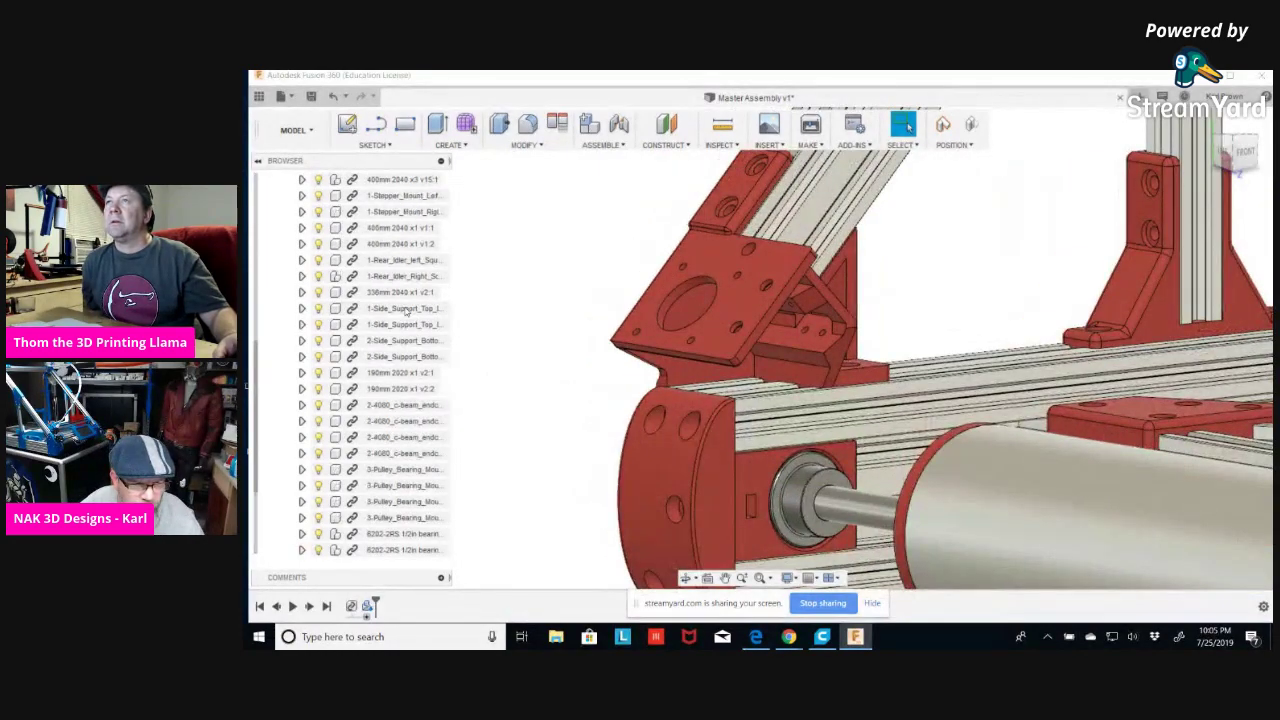
scroll(400, 300, "up", 1)
left_click(373, 276)
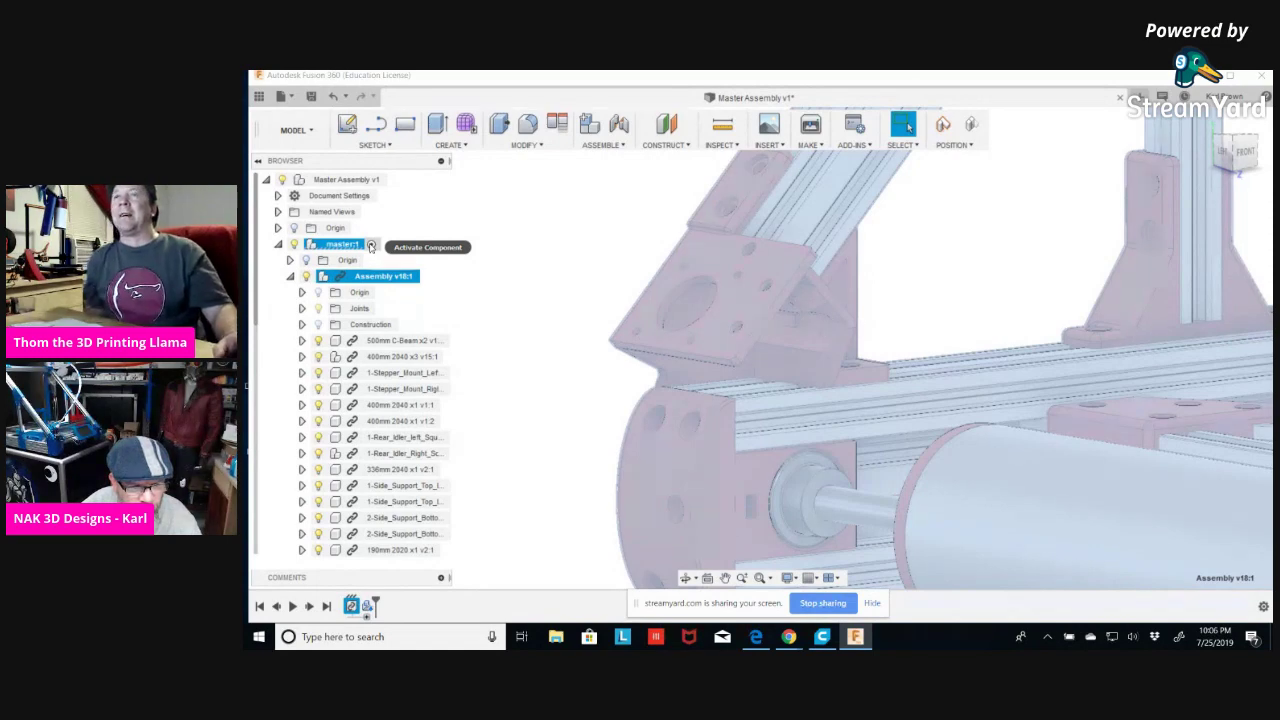
Activate master1, collapse Assembly v18:1 and clear the selection.
left_click(371, 246)
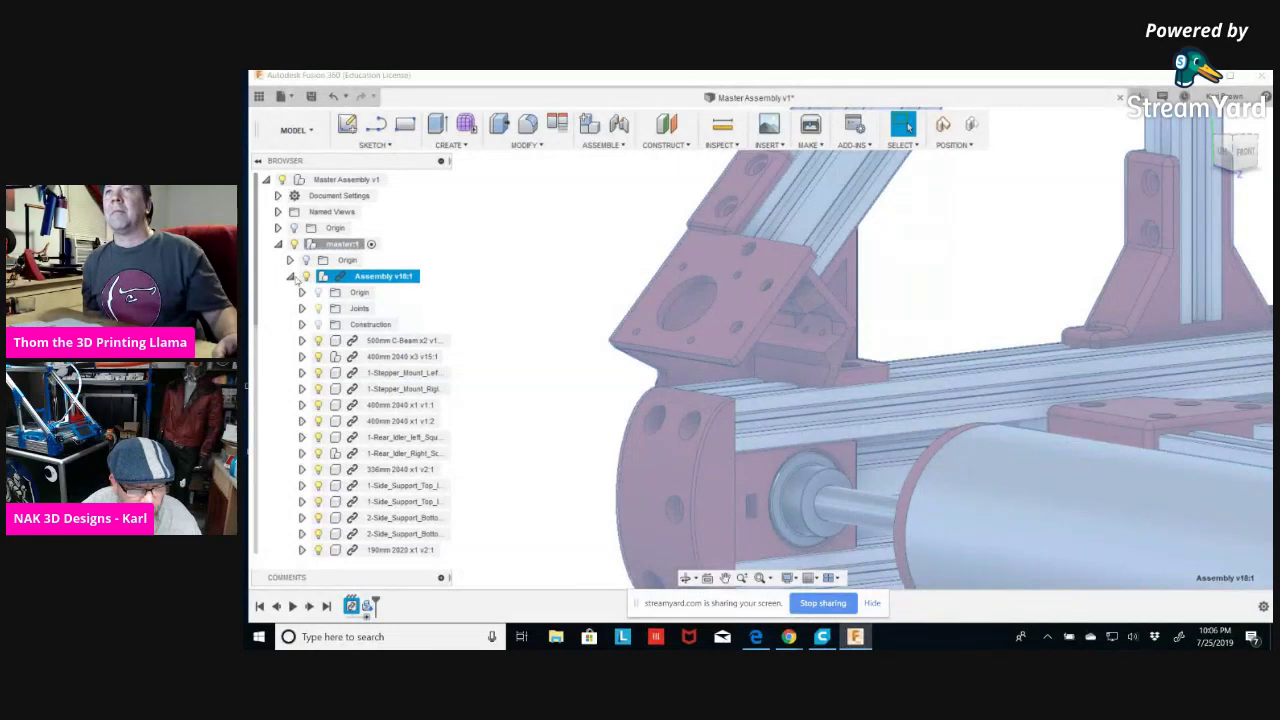
left_click(291, 277)
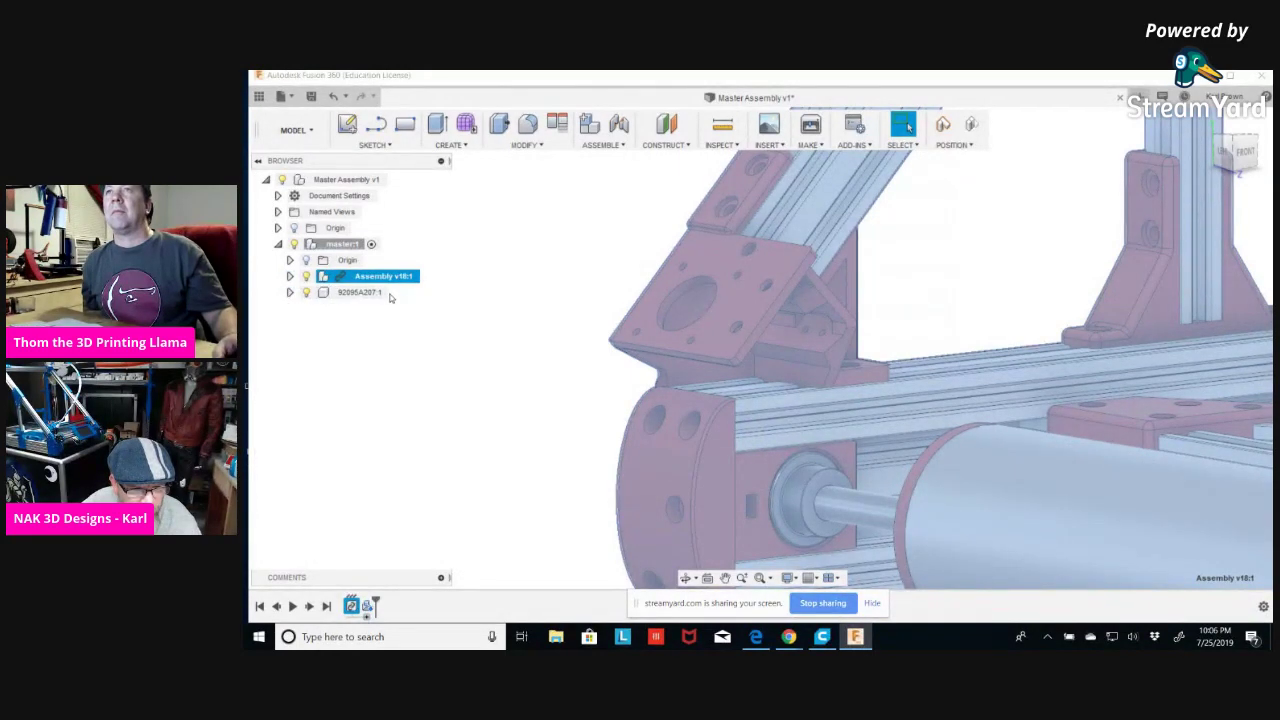
left_click(520, 400)
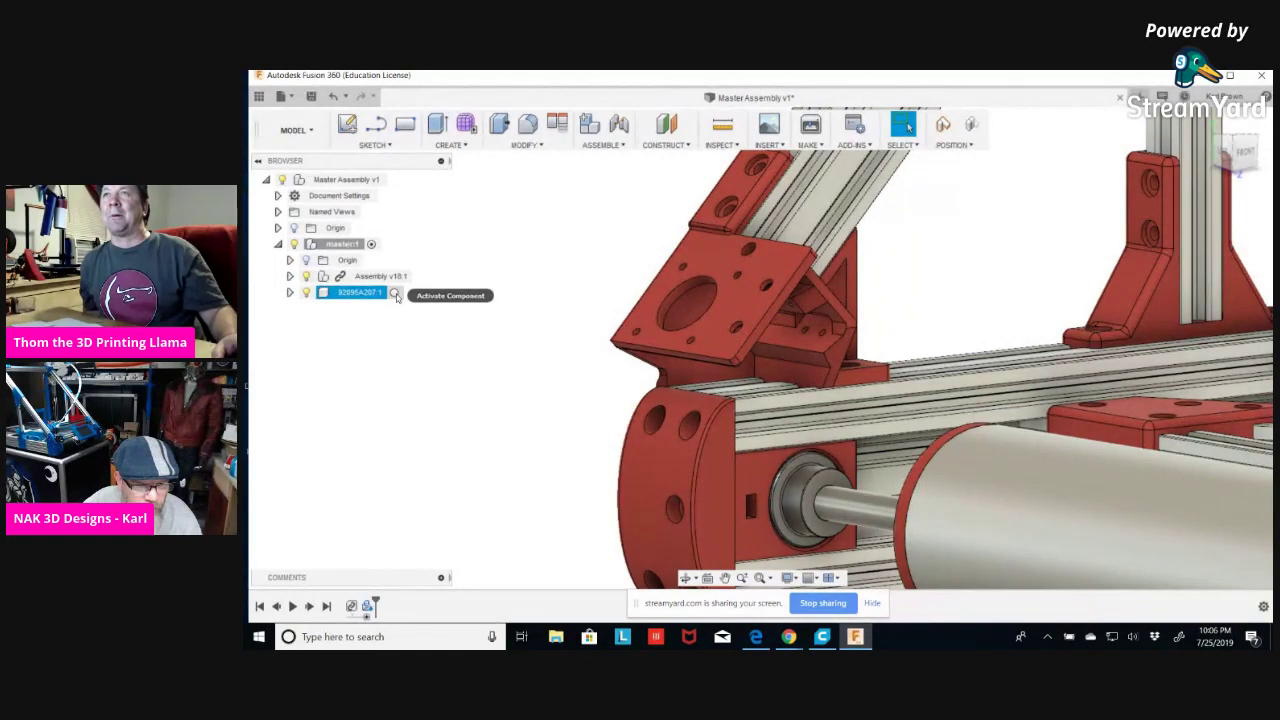
Activate 92095A207:1, fit and orbit the view, then reactivate master1.
left_click(395, 293)
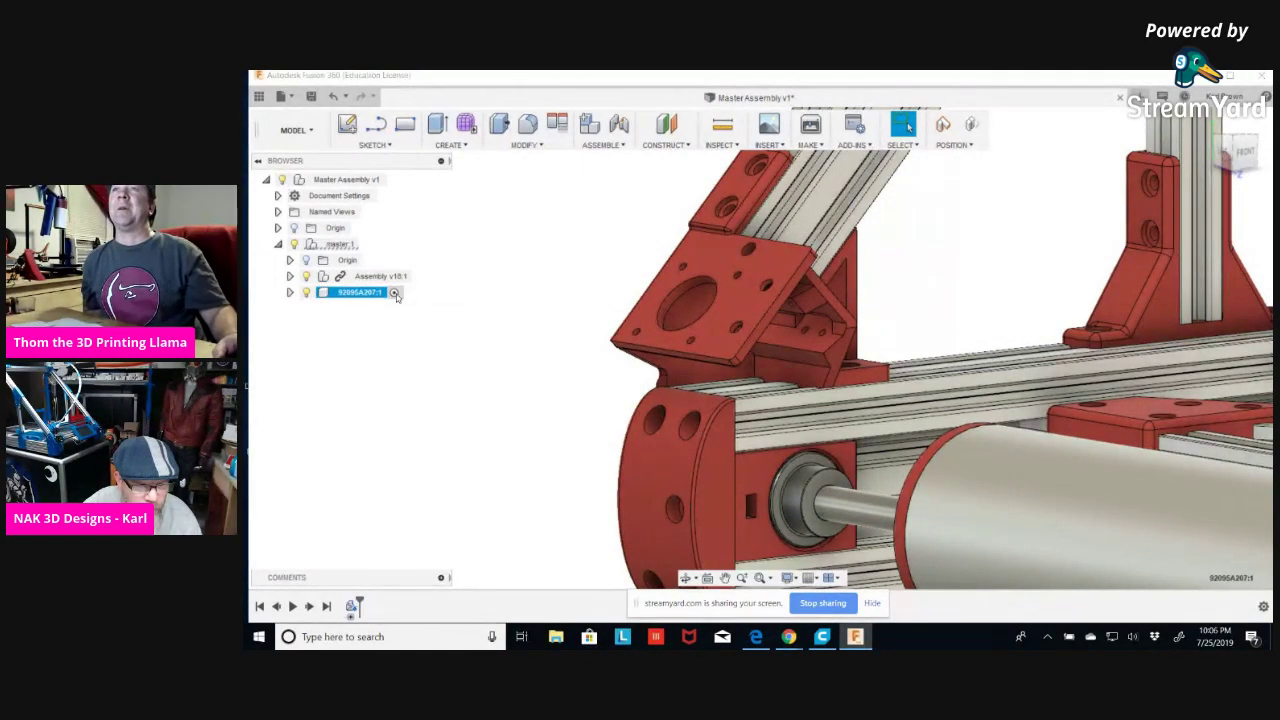
key("F6")
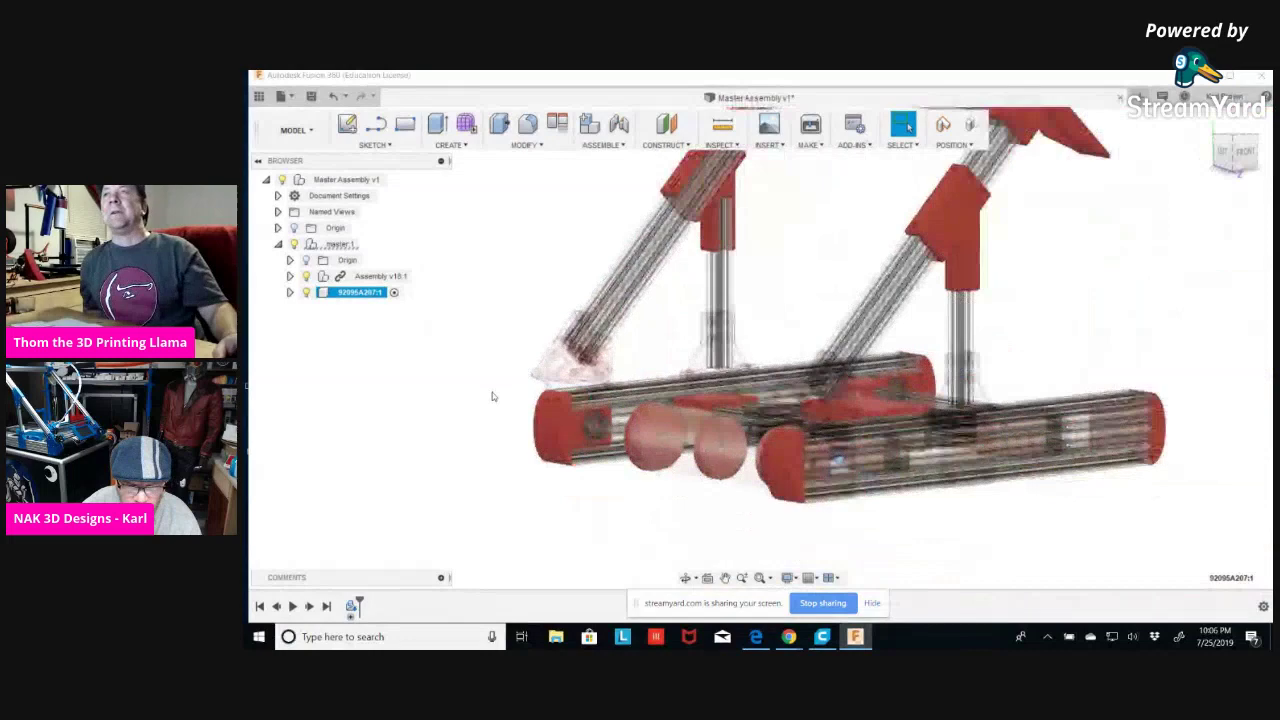
middle_click_drag(820, 522, 889, 526, "shift")
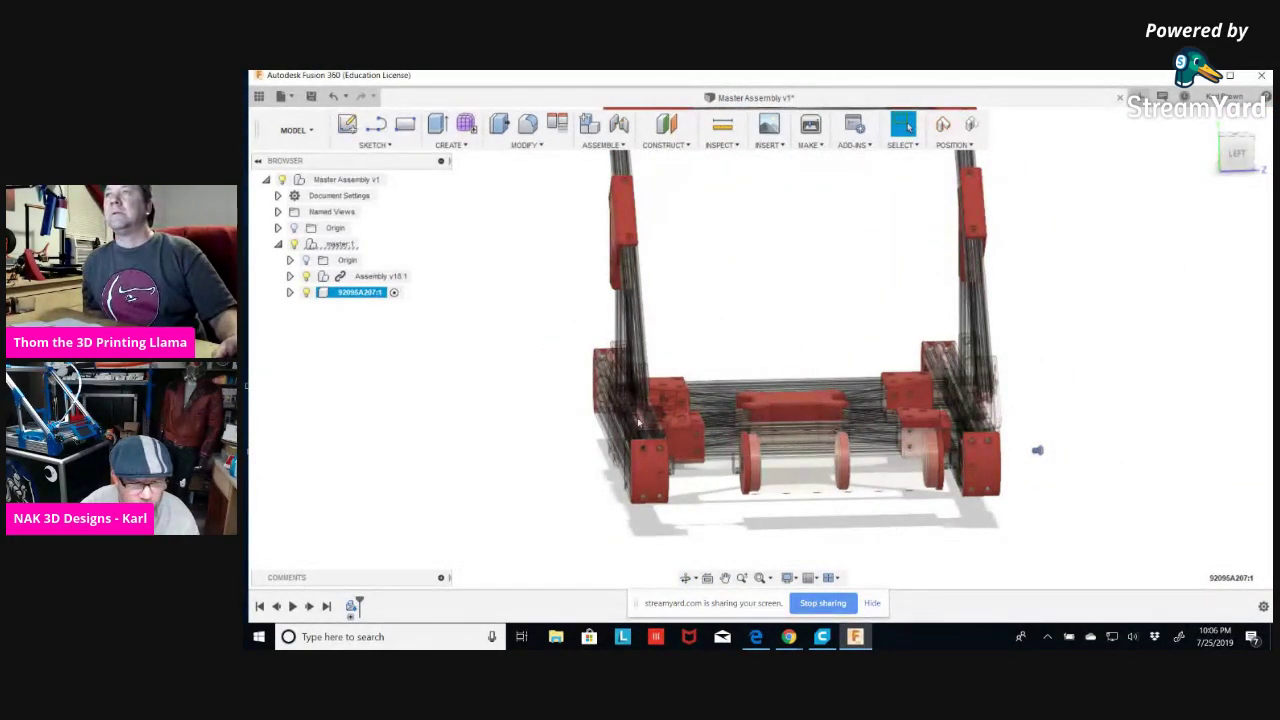
key("Escape")
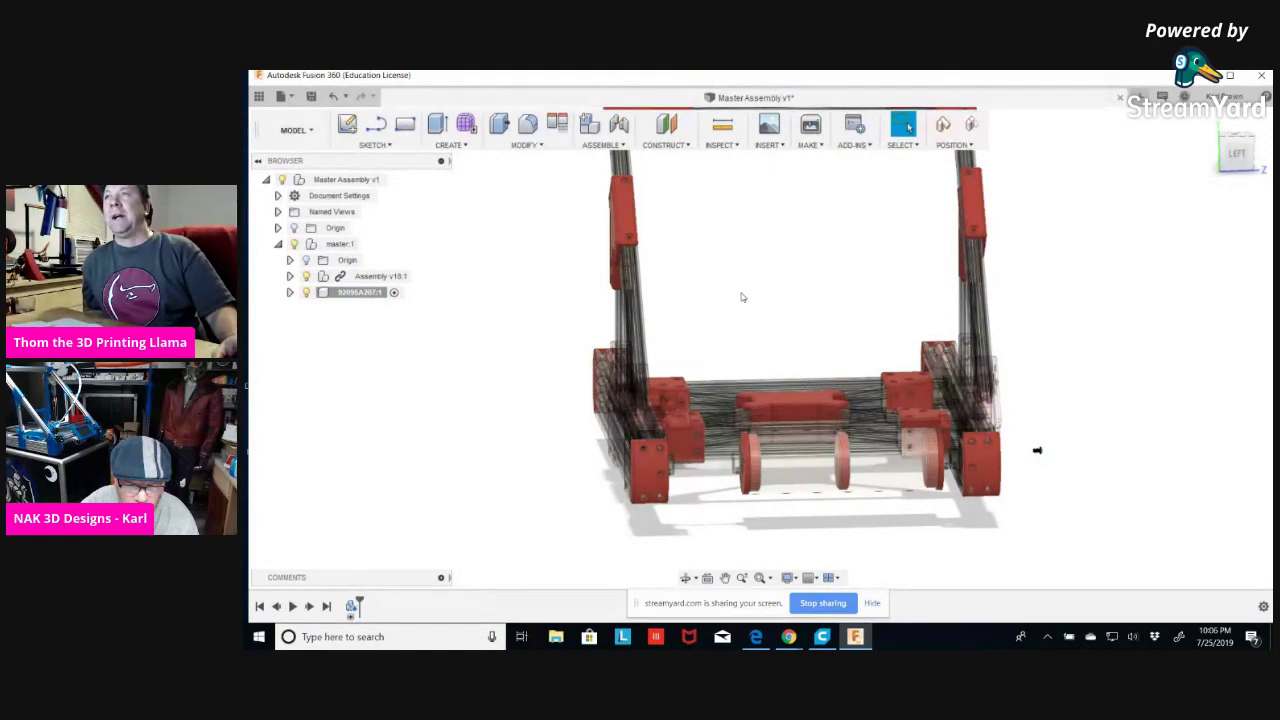
middle_click_drag(1056, 502, 974, 491, "shift")
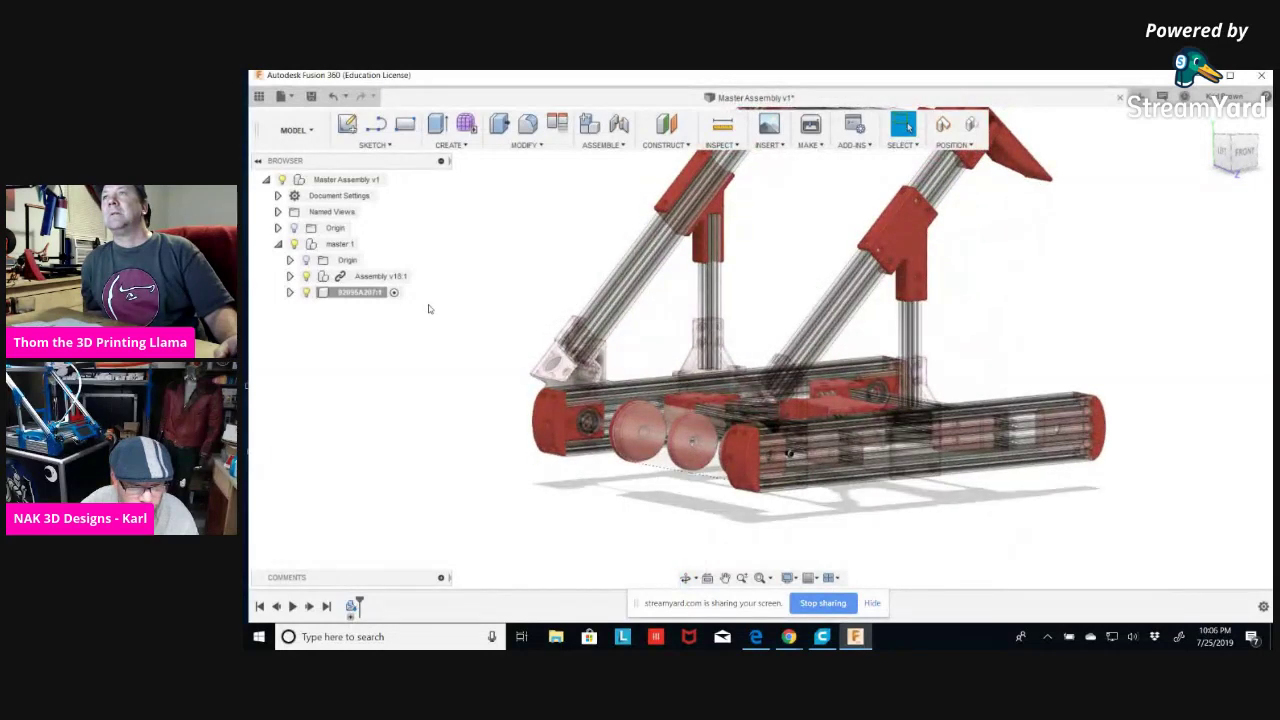
left_click(394, 292)
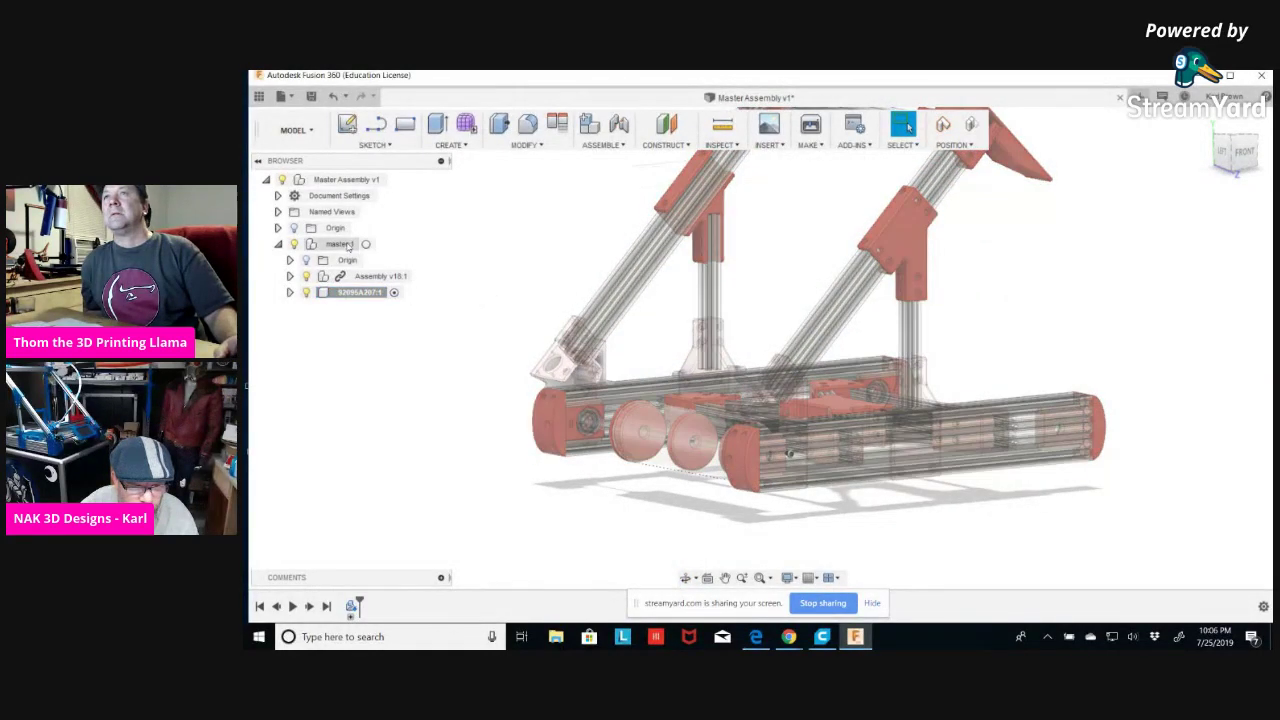
left_click(367, 245)
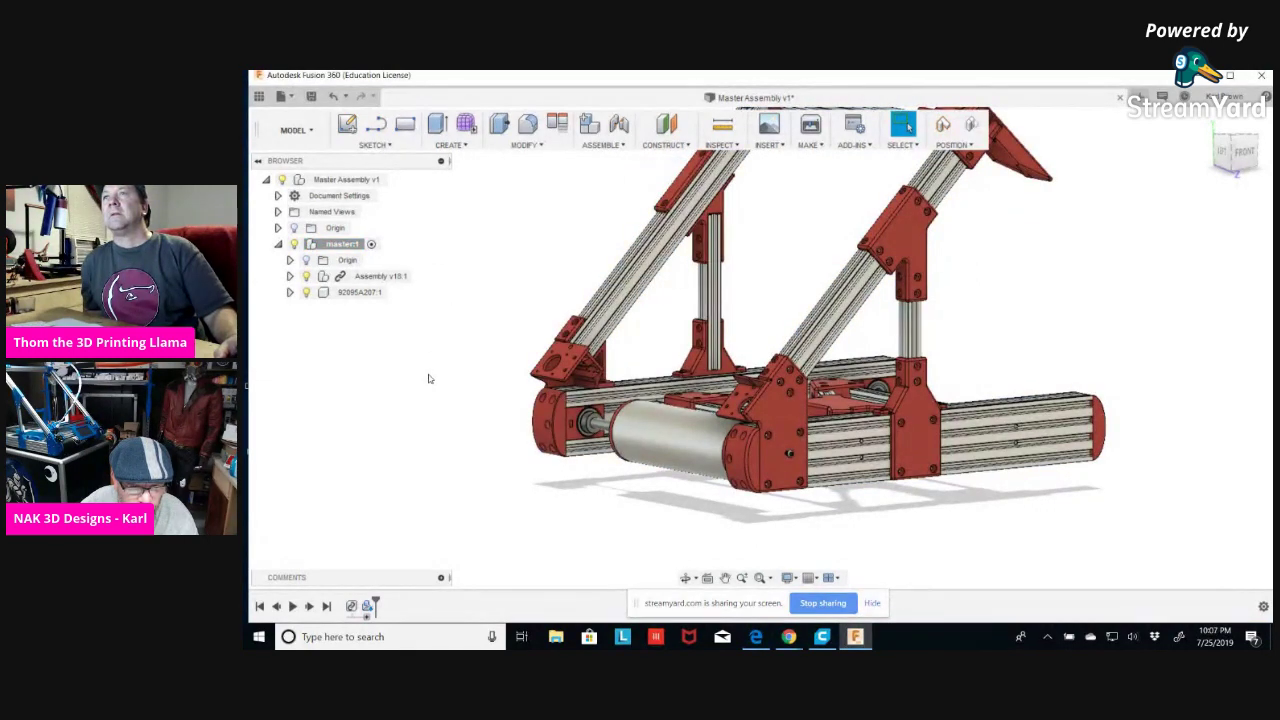
Expand Assembly v18:1 and undo twice to restore the fully opaque frame, roller and brackets.
middle_click_drag(414, 400, 440, 404, "shift")
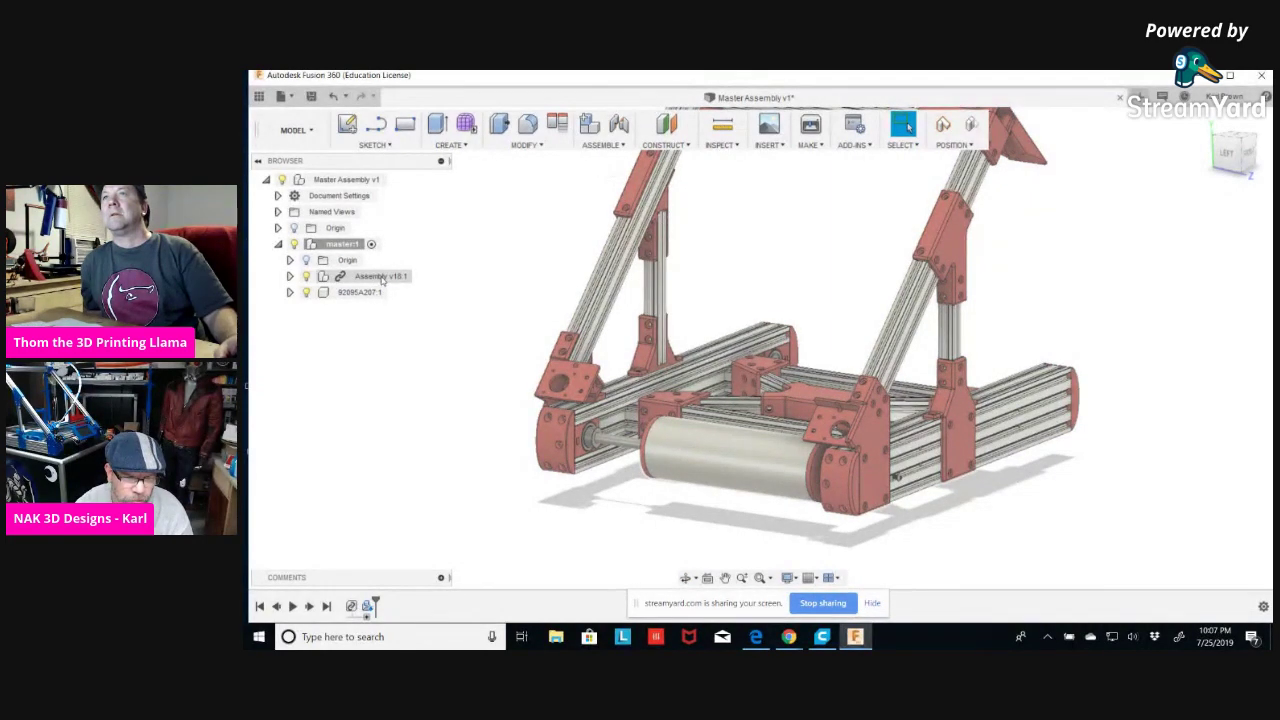
left_click(290, 277)
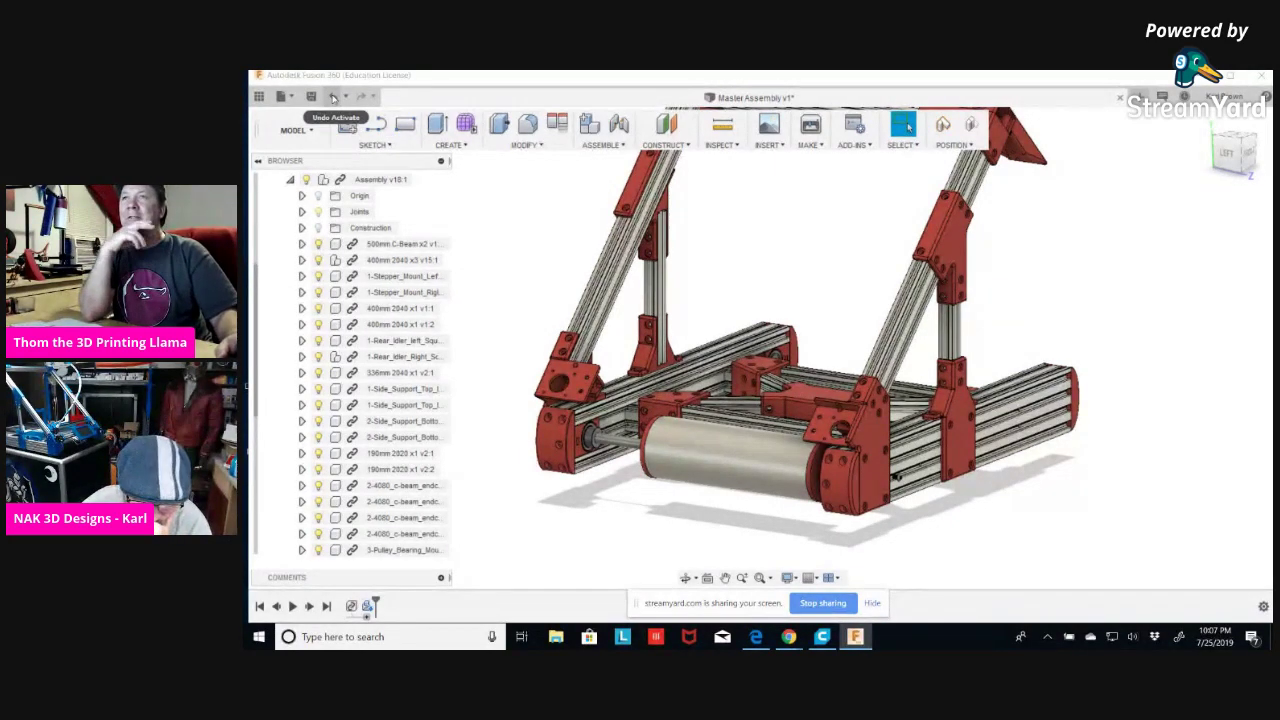
left_click(334, 97)
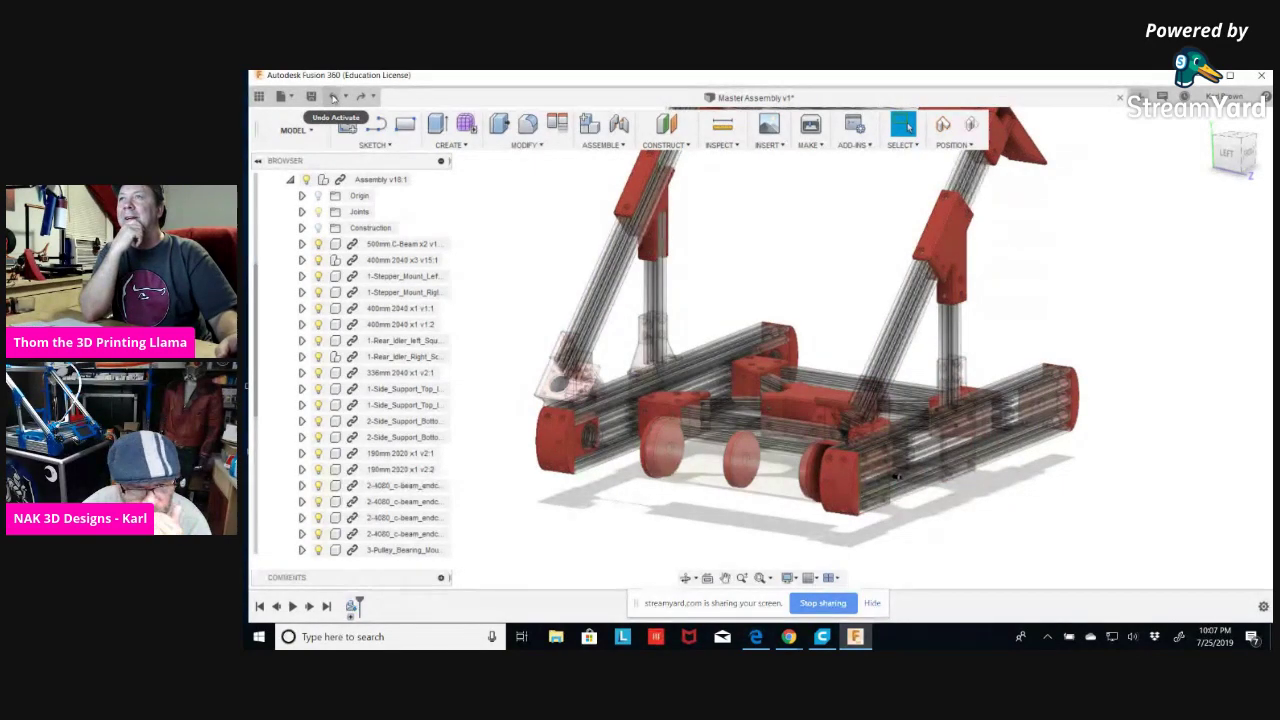
left_click(334, 97)
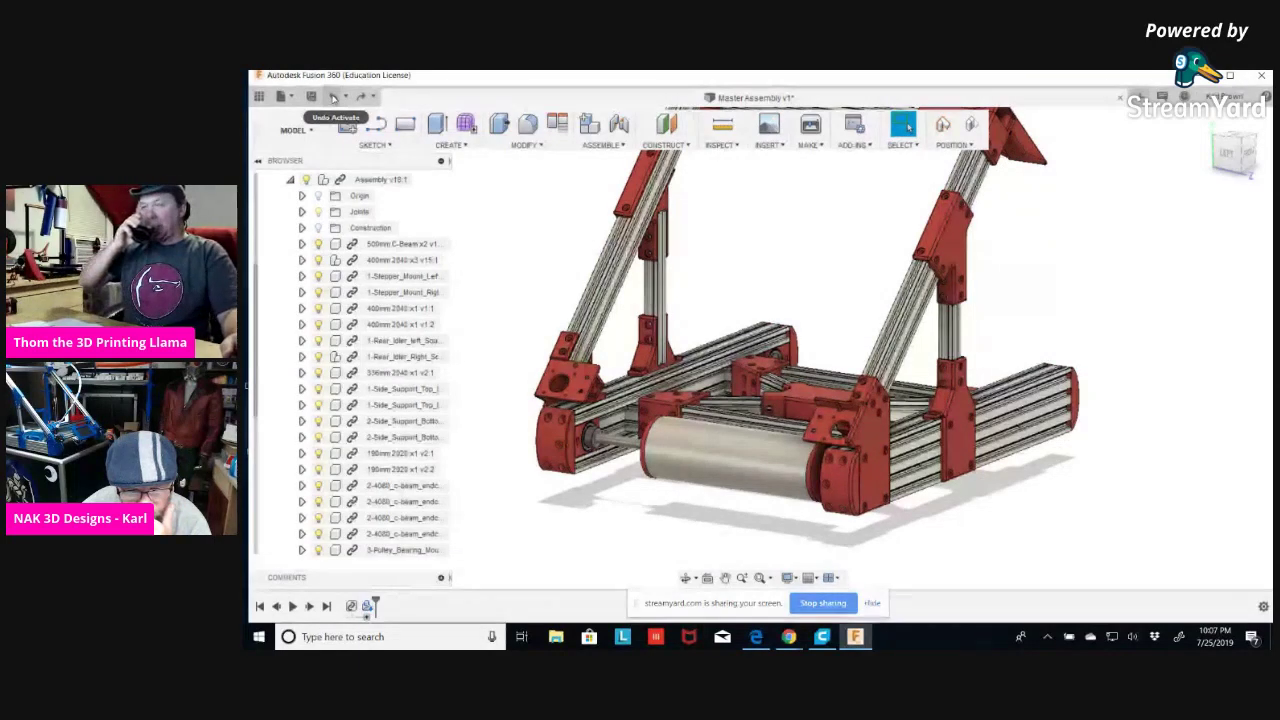
scroll(818, 366, "down", 2)
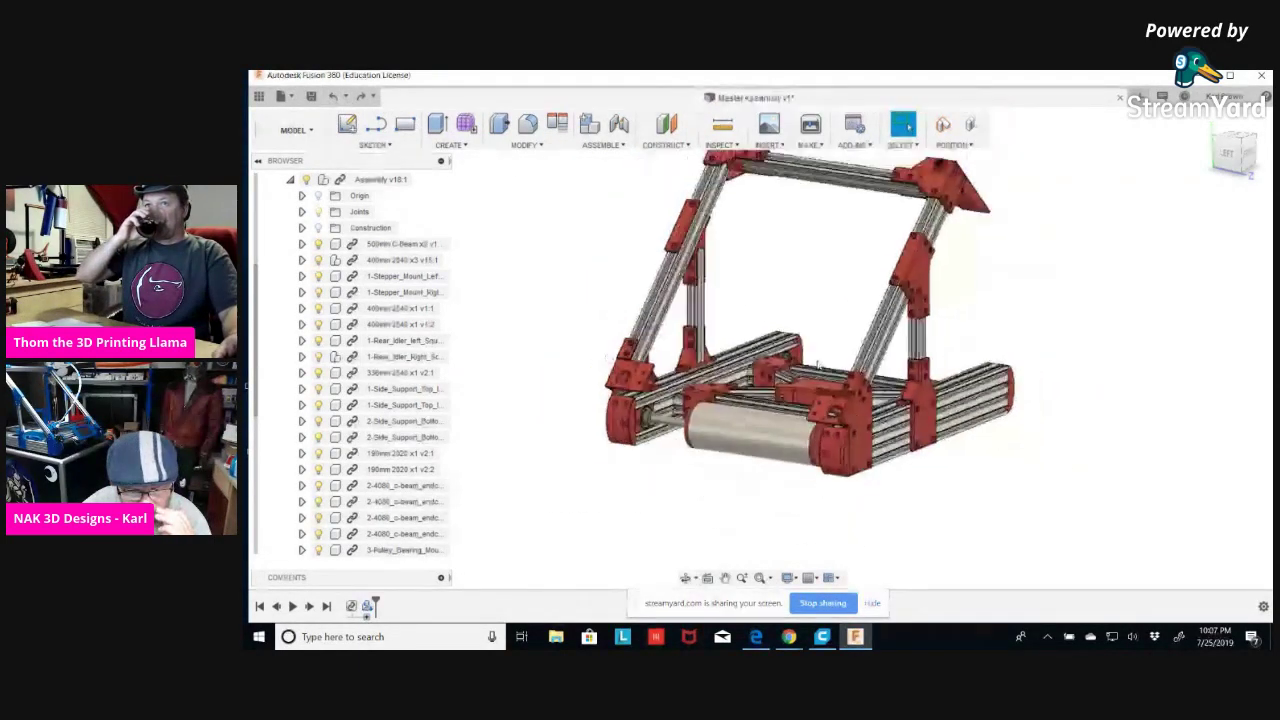
middle_click_drag(966, 483, 1007, 475, "shift")
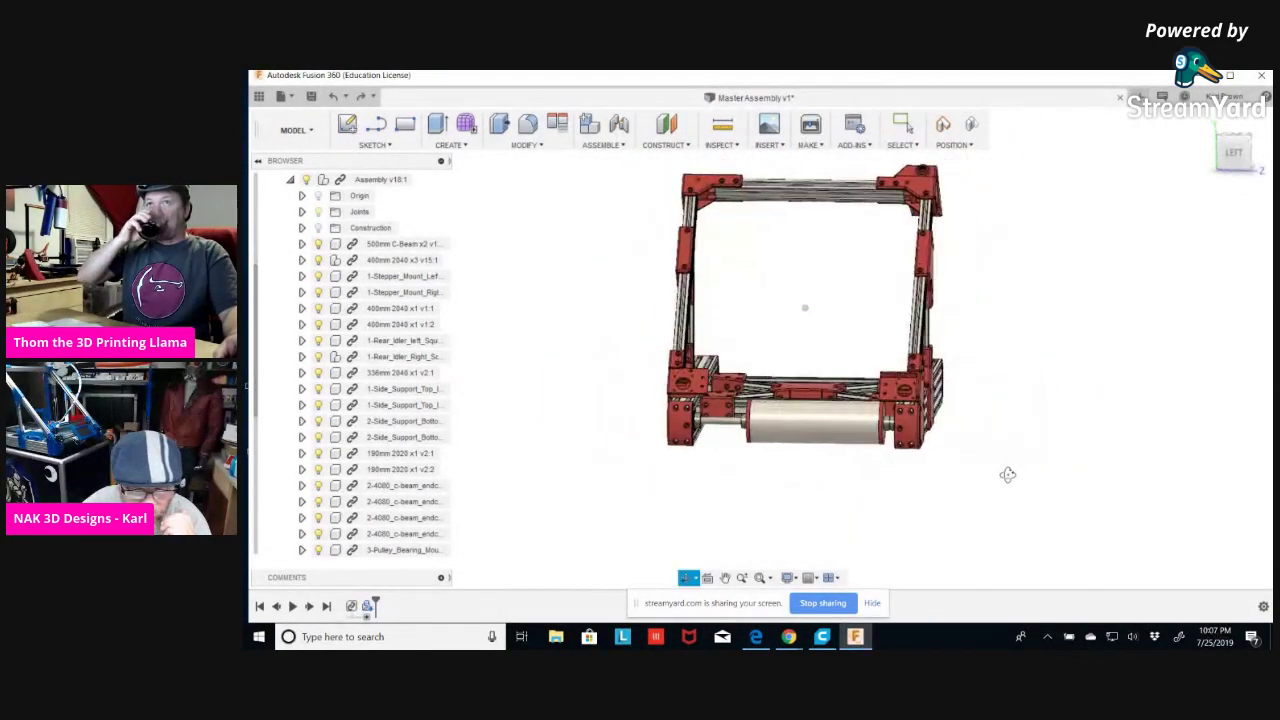
left_click_drag(1007, 475, 943, 489)
key("Escape")
scroll(364, 388, "down", 1)
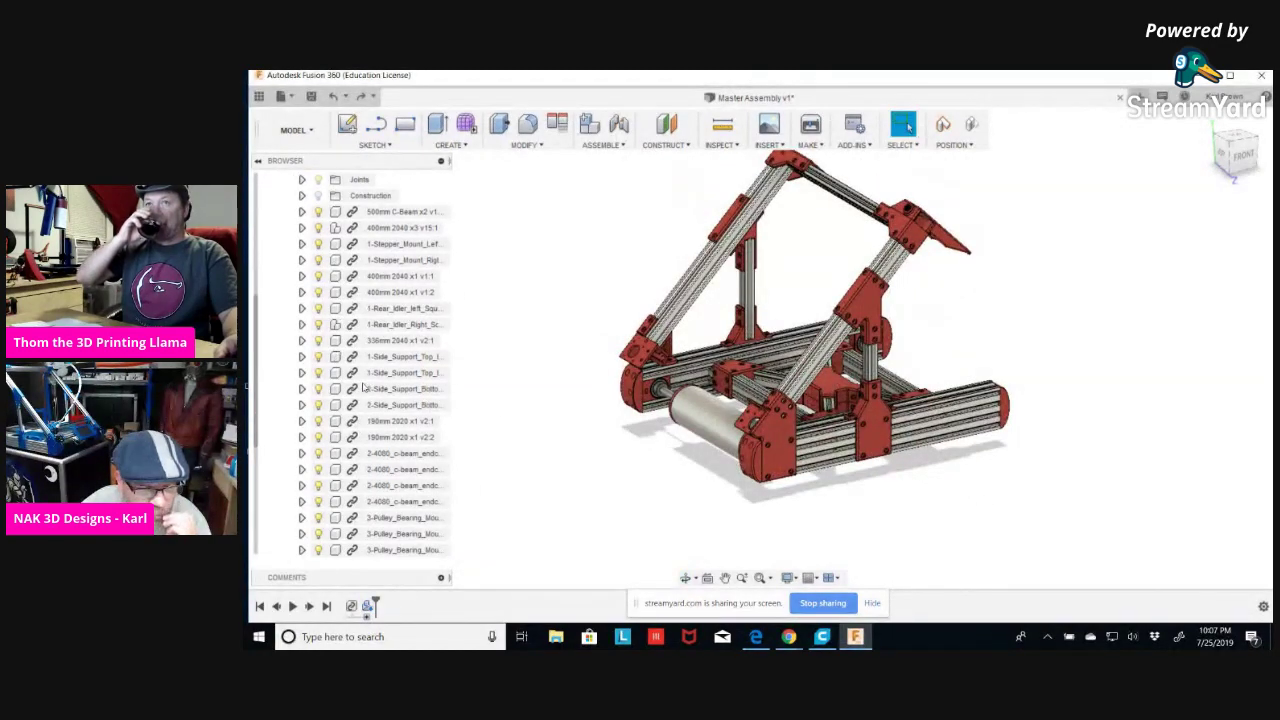
Undo the 92095A207 screw insert and save the design as Master Assembly v2.
scroll(364, 388, "down", 2)
left_click(336, 98)
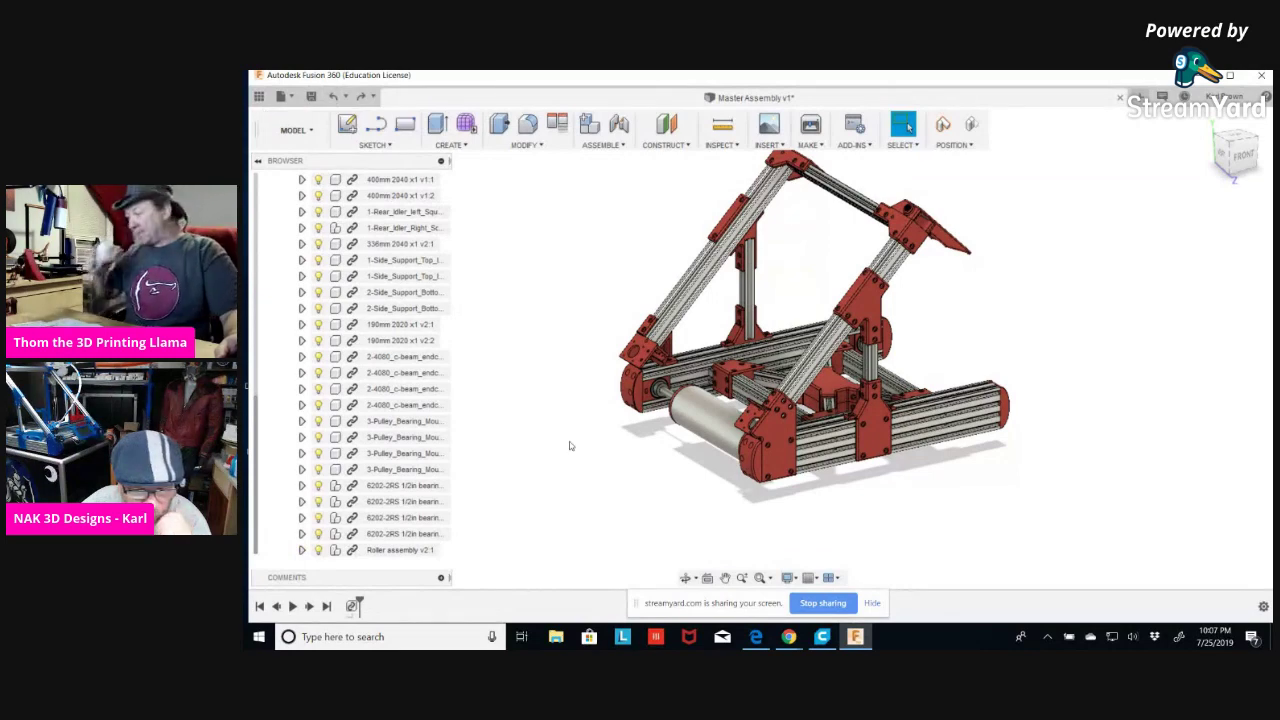
left_click(309, 96)
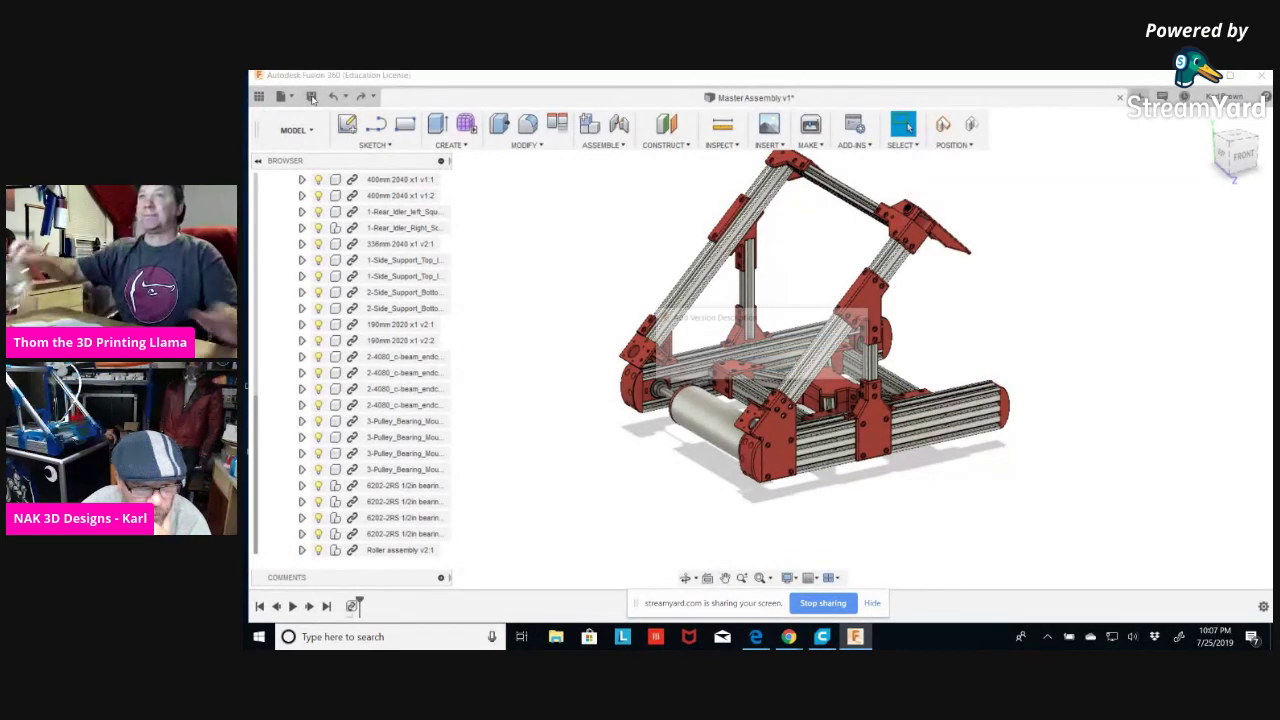
left_click(800, 366)
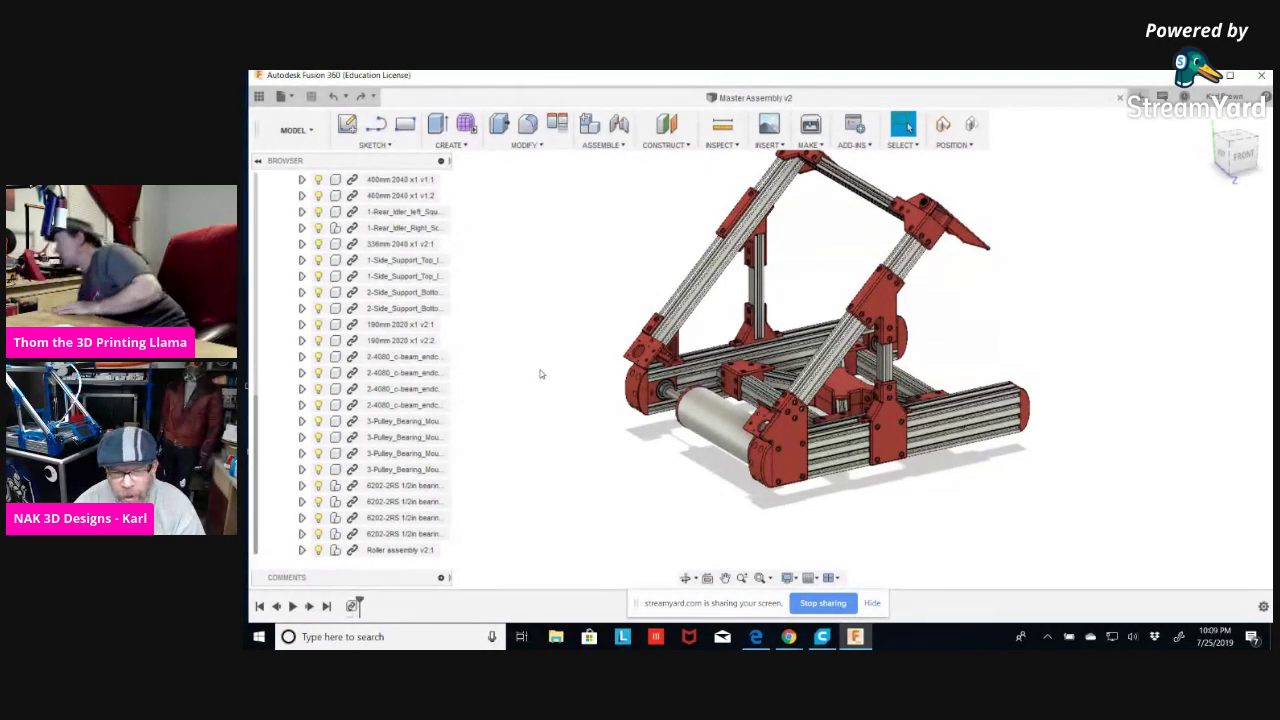
Orbit to a higher view of the frame assembly while the save completes.
middle_click_drag(543, 326, 520, 314, "shift")
scroll(516, 315, "down", 2)
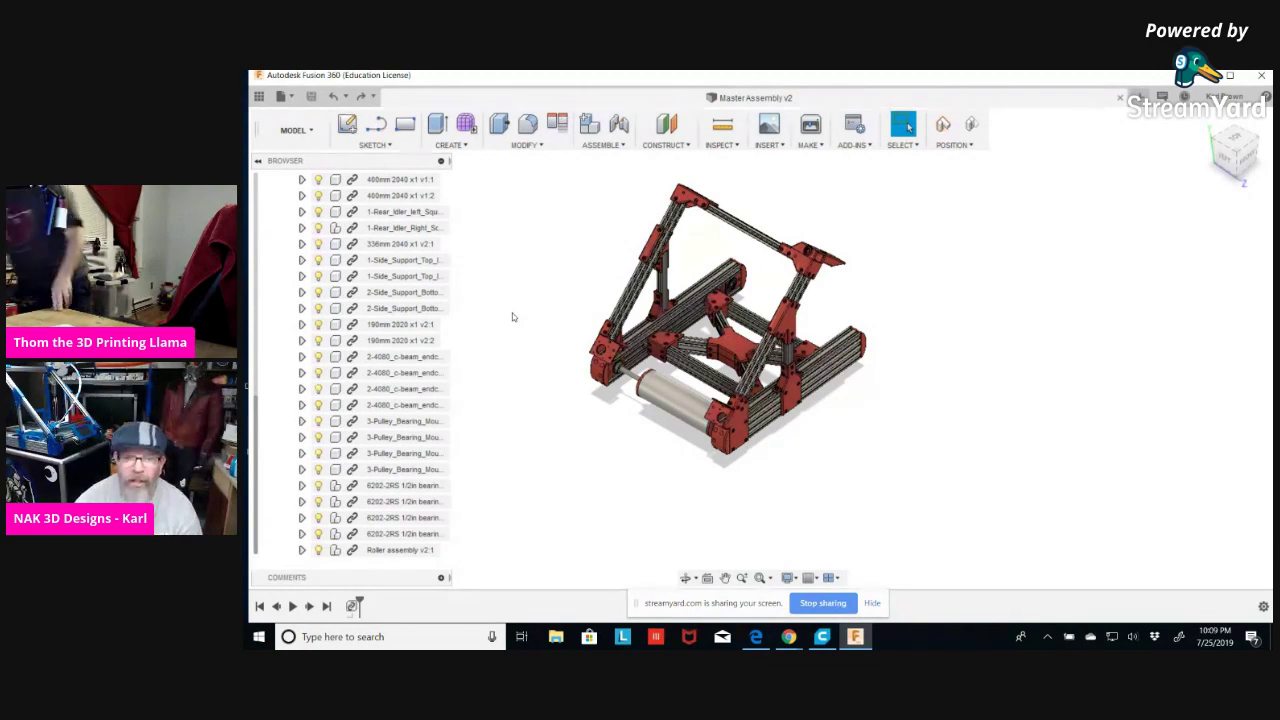
middle_click_drag(503, 289, 500, 274, "shift")
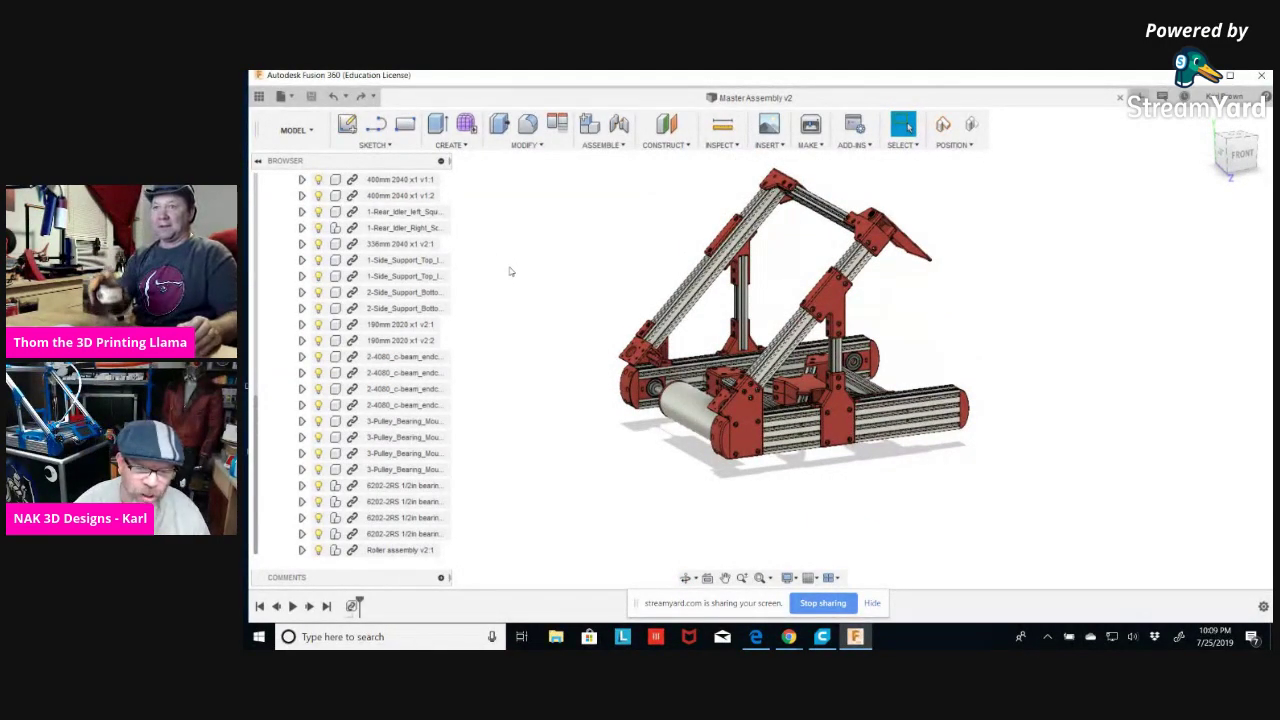
scroll(549, 290, "up", 5)
scroll(578, 333, "down", 3)
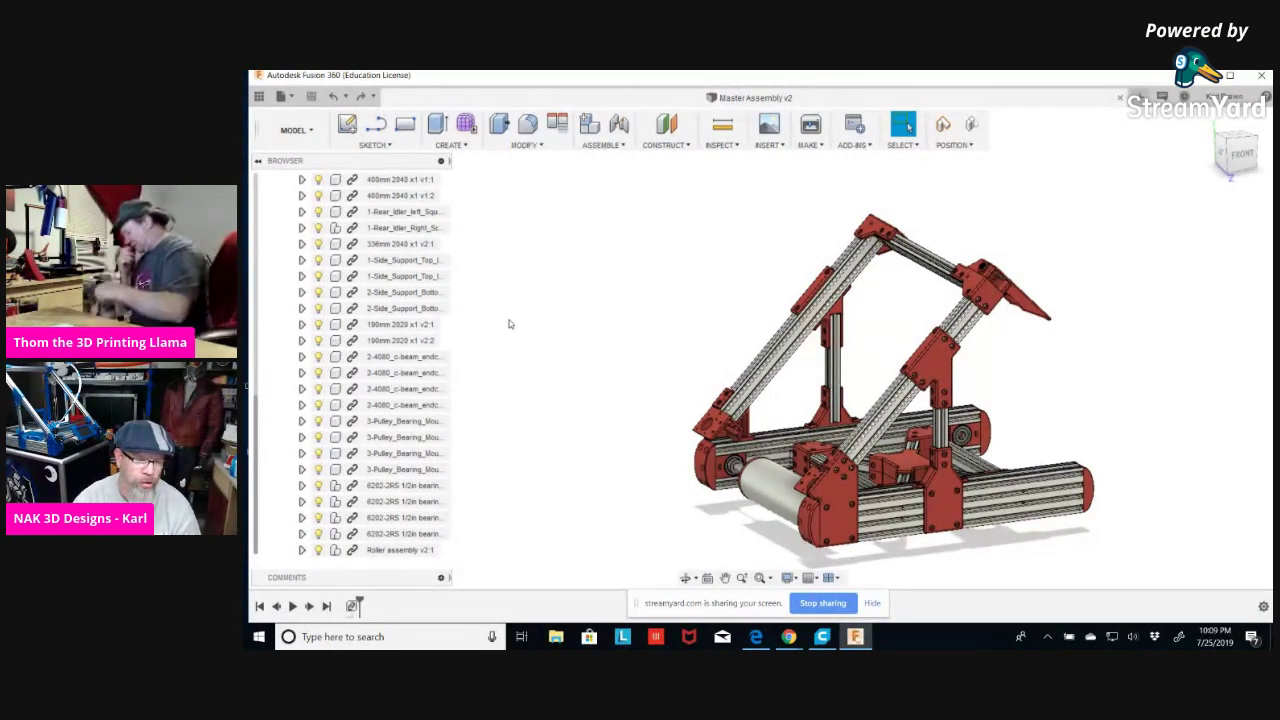
left_click(408, 358)
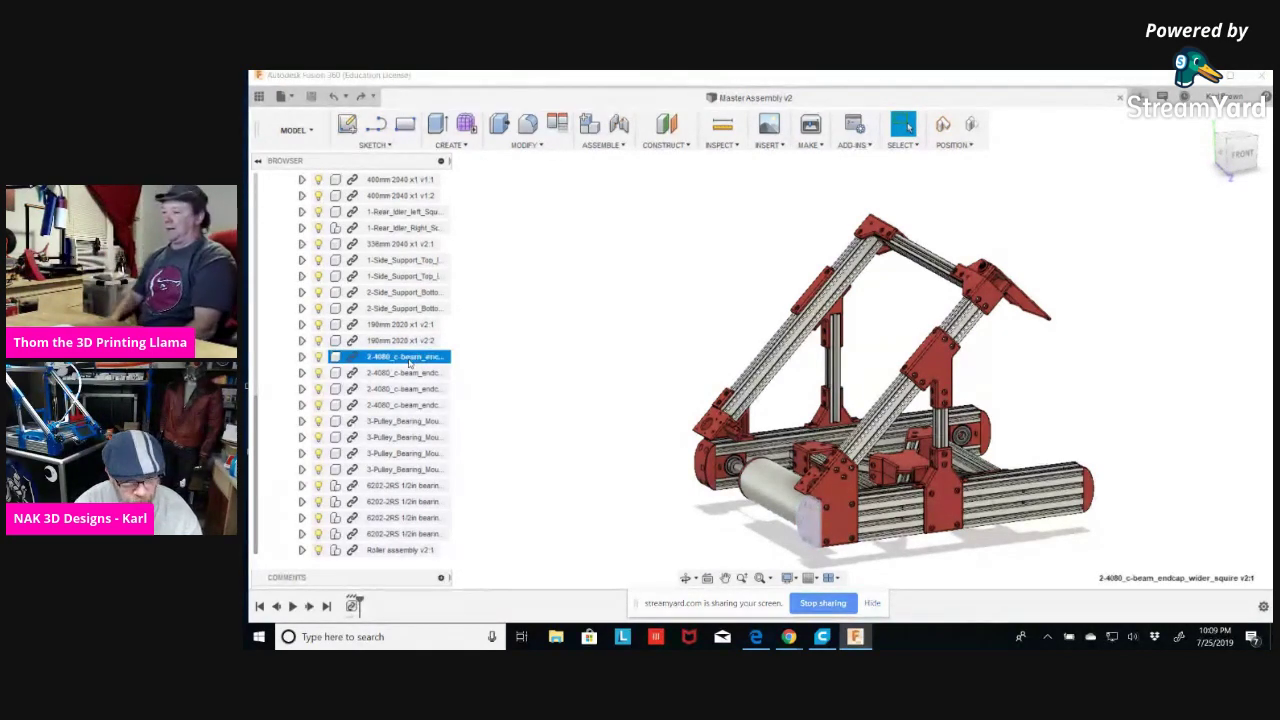
Add the other three c-beam endcaps to the selection, clear it, and bring up the account menu.
left_click(402, 405, "shift")
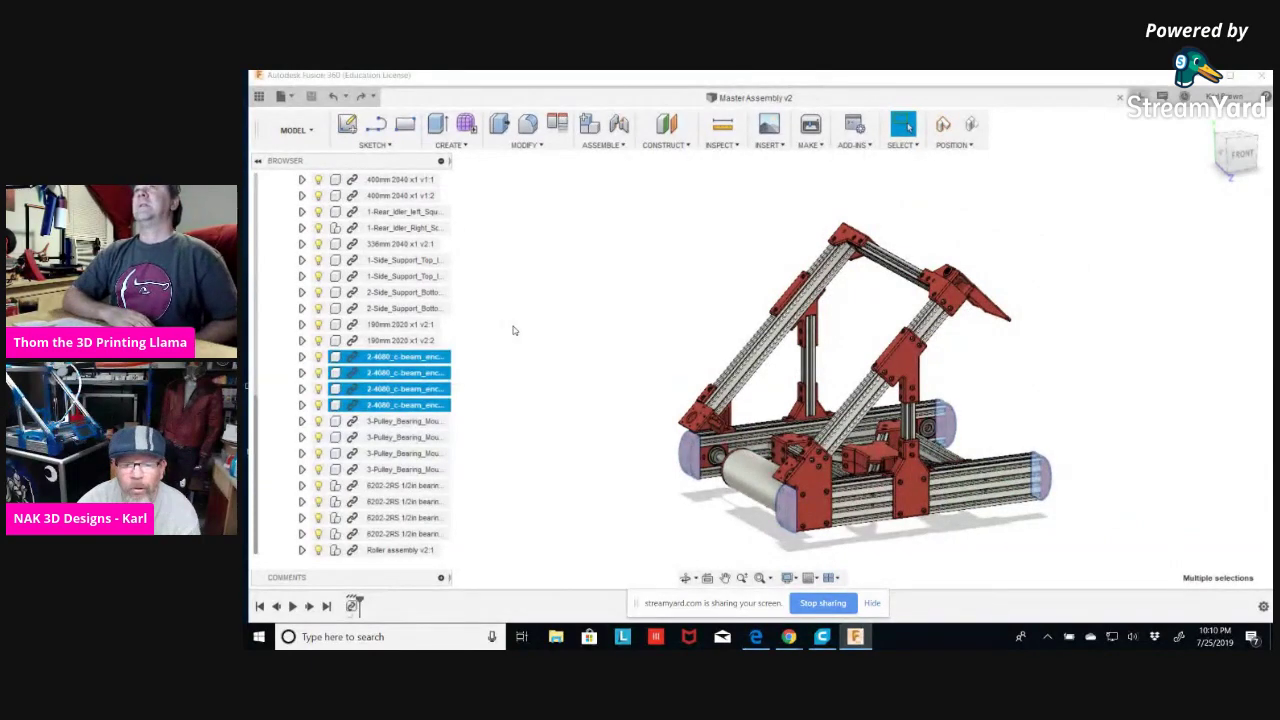
left_click(580, 328)
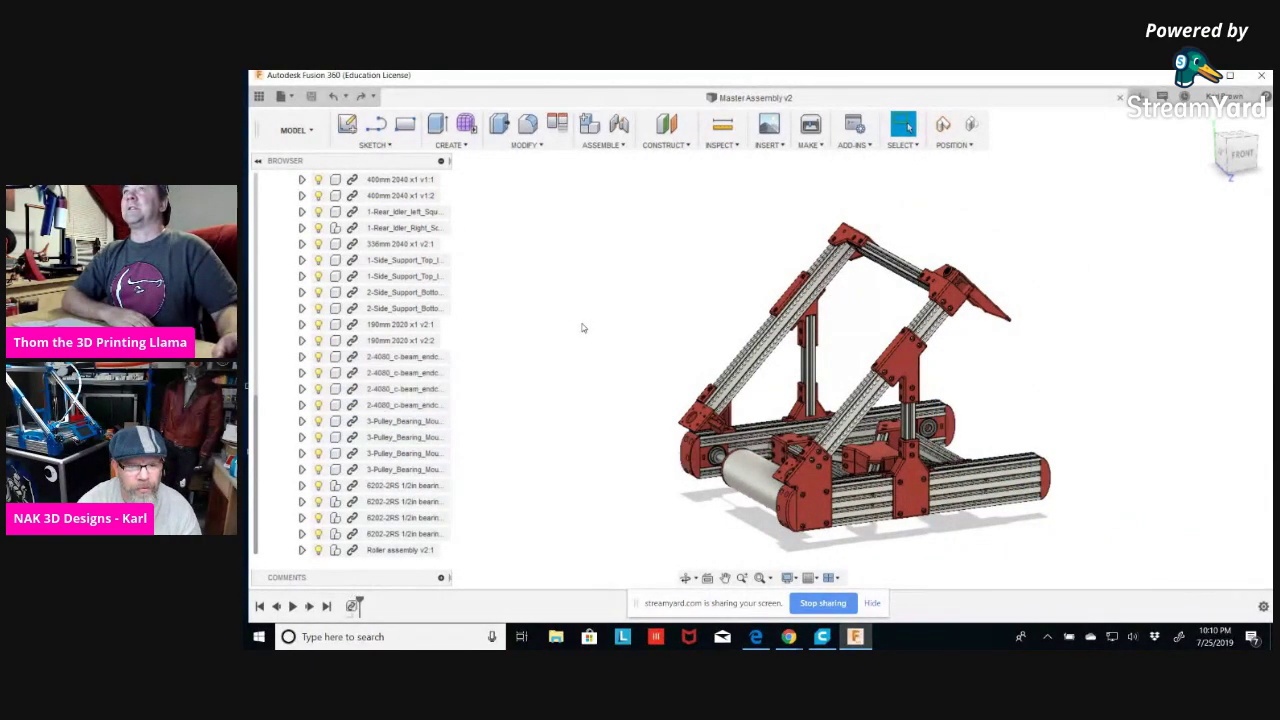
left_click(1222, 97)
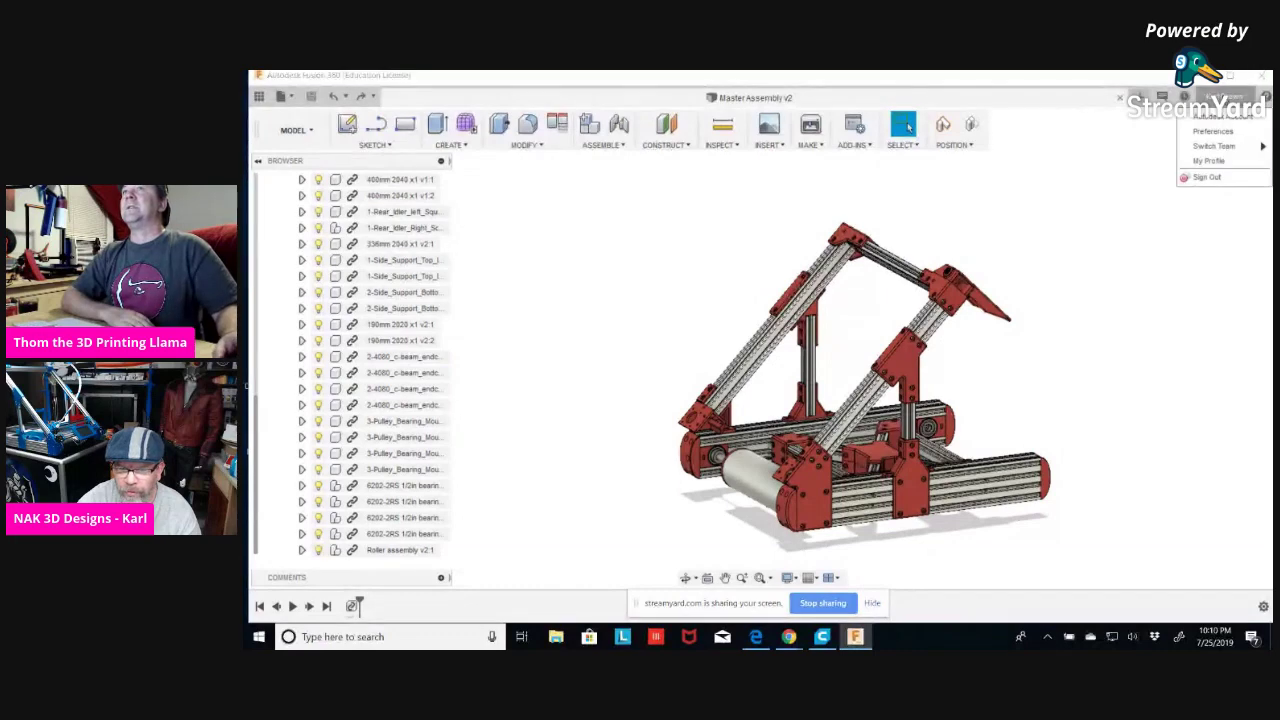
Open Preferences and browse the General, API and Design categories.
left_click(1216, 131)
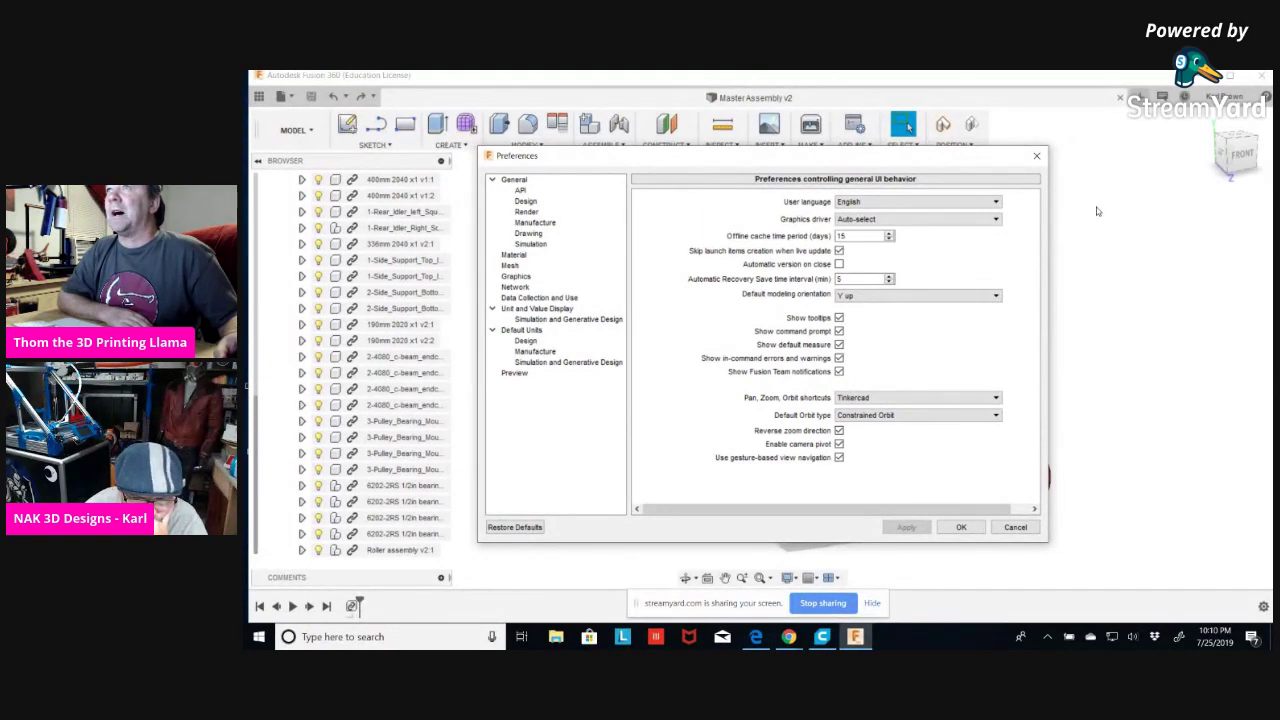
left_click(520, 190)
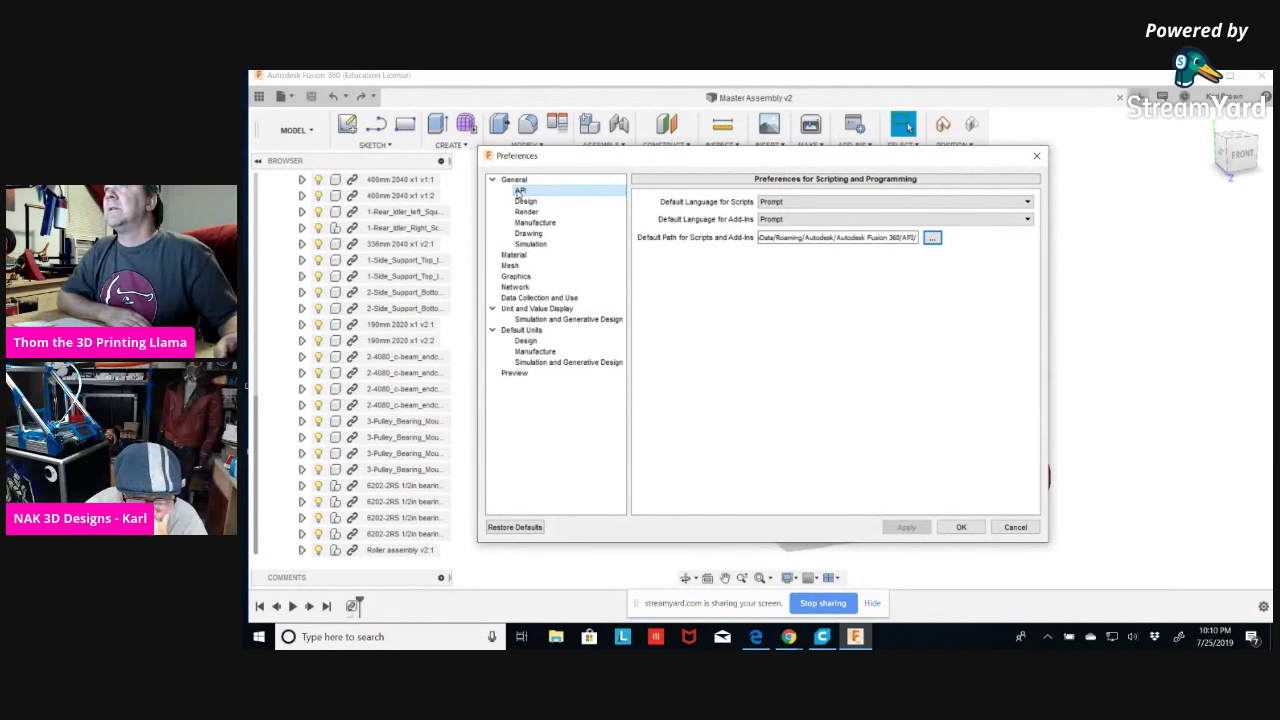
left_click(526, 202)
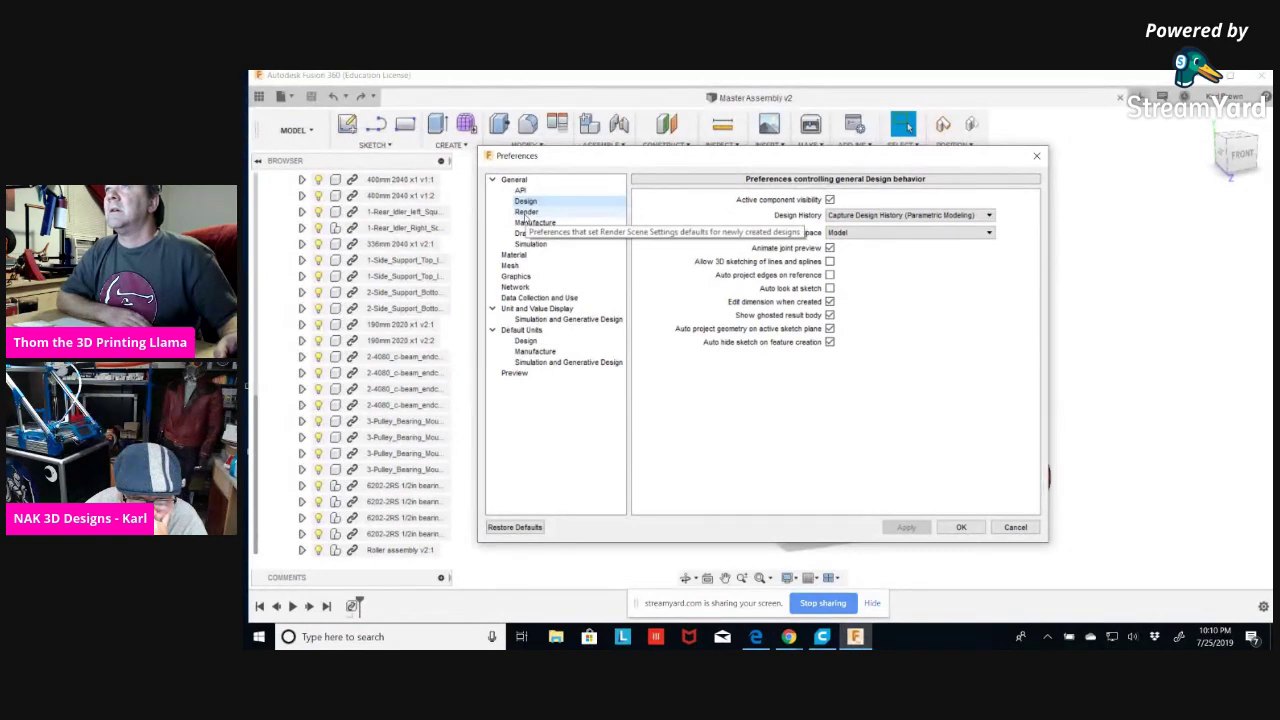
left_click(514, 182)
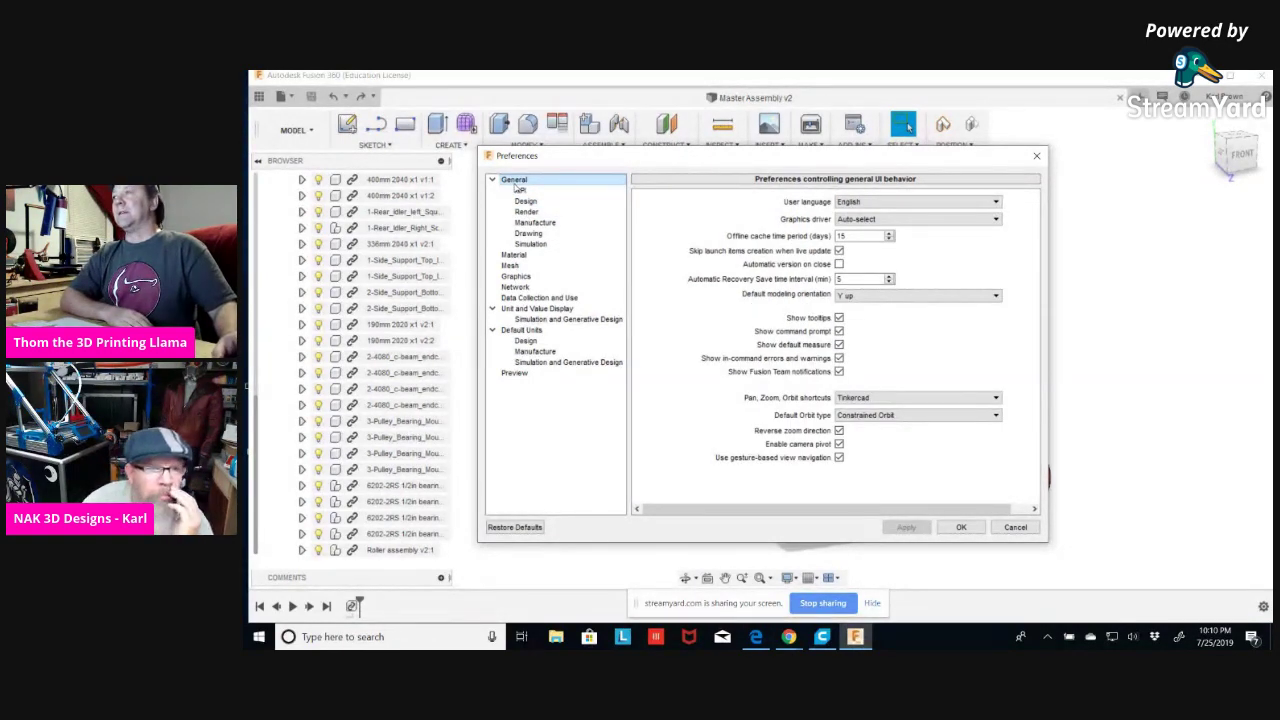
left_click(520, 190)
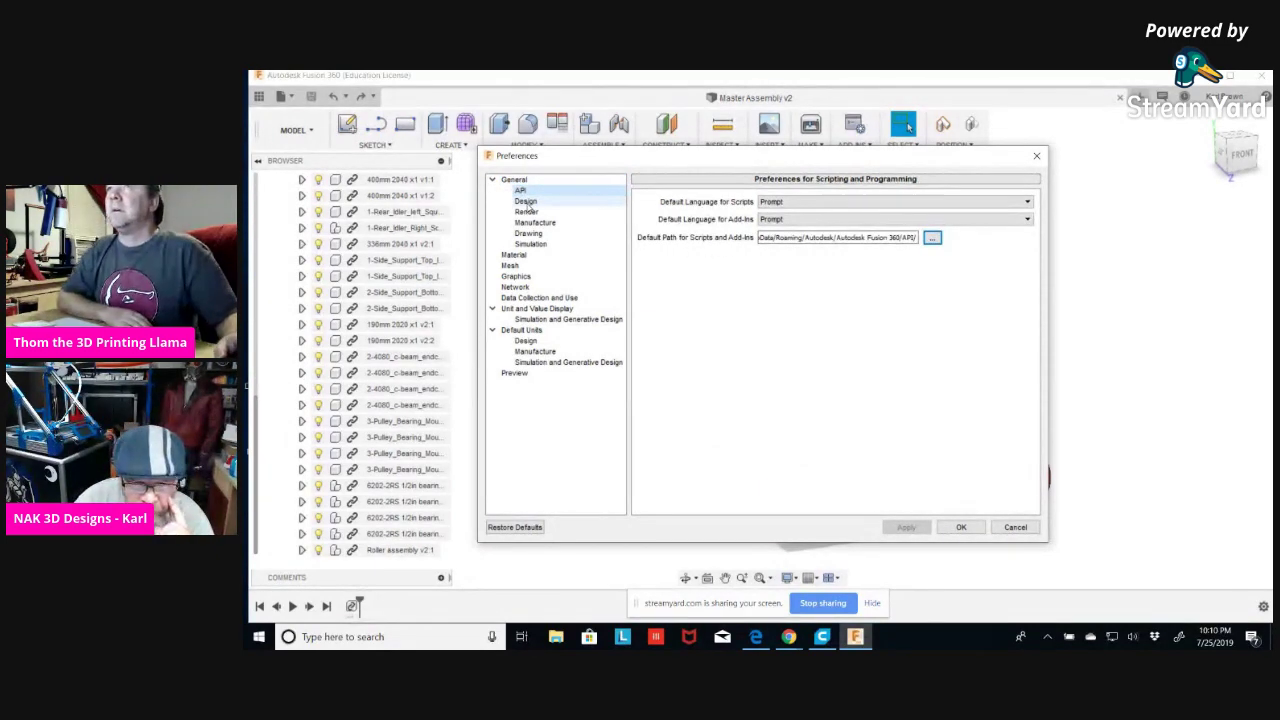
left_click(525, 201)
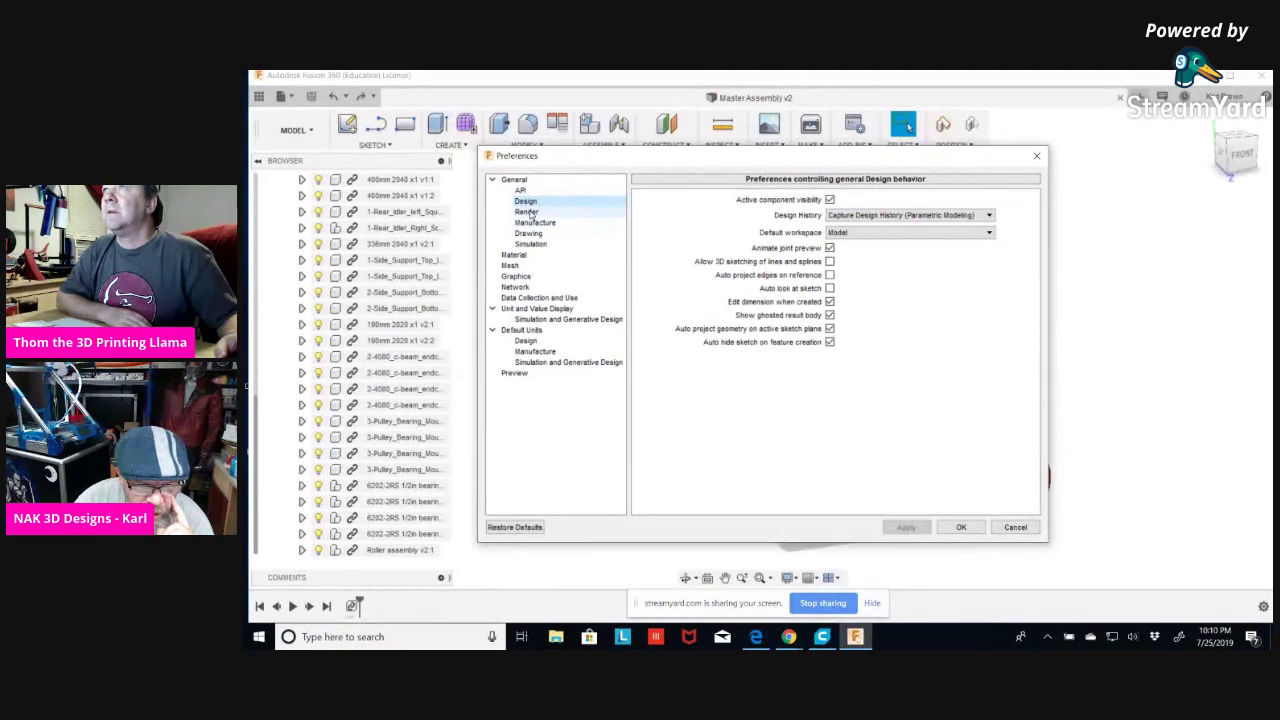
Review the Render, Manufacture, Graphics, Default Units and Preview categories.
left_click(527, 212)
left_click(535, 224)
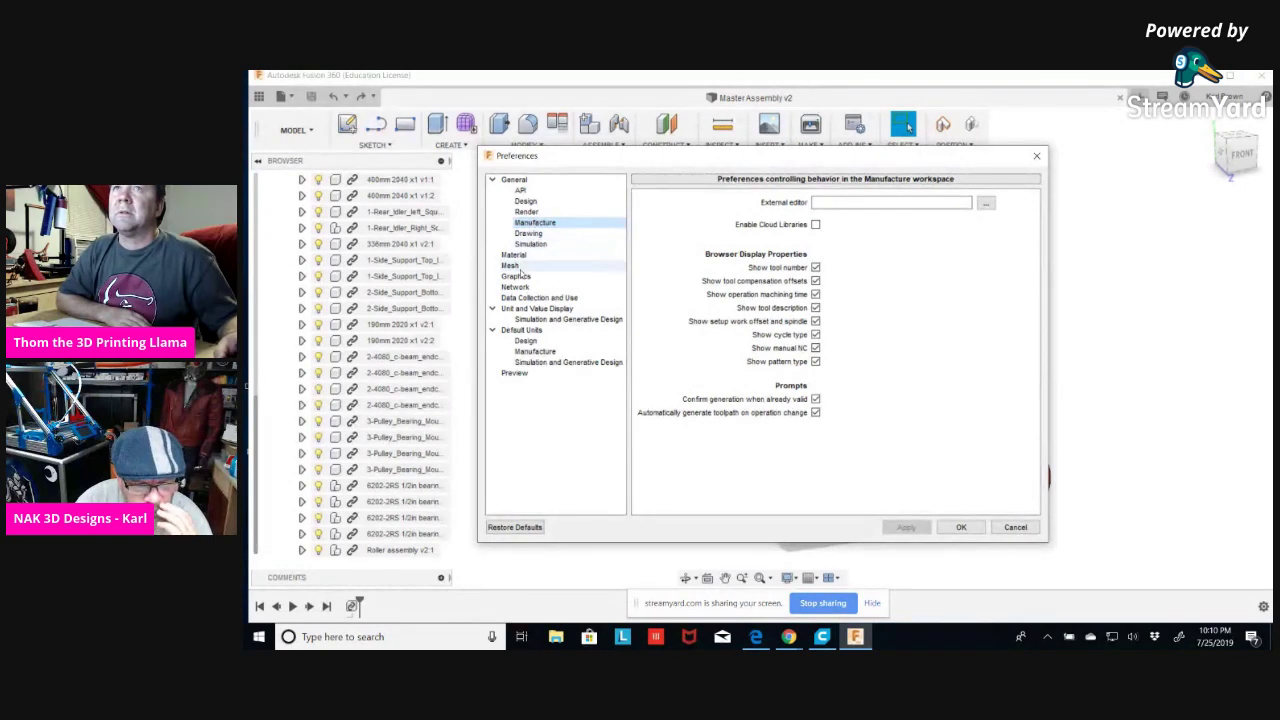
left_click(516, 276)
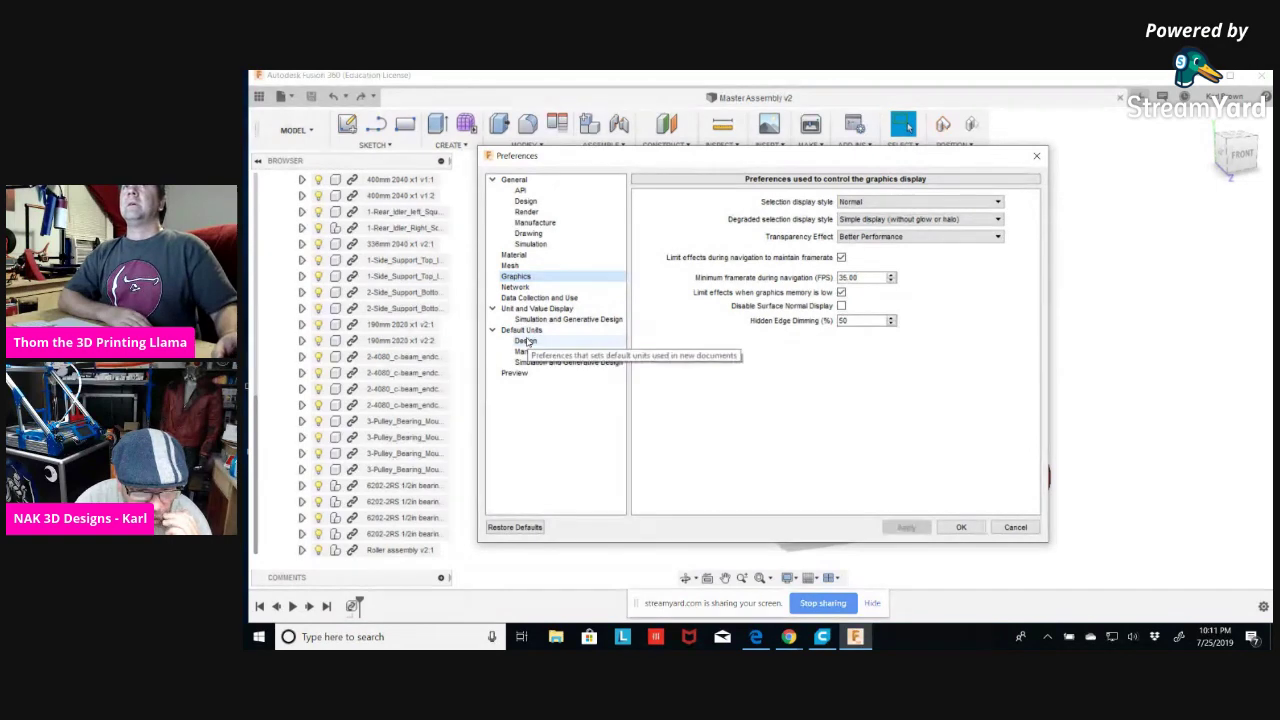
left_click(521, 330)
left_click(526, 341)
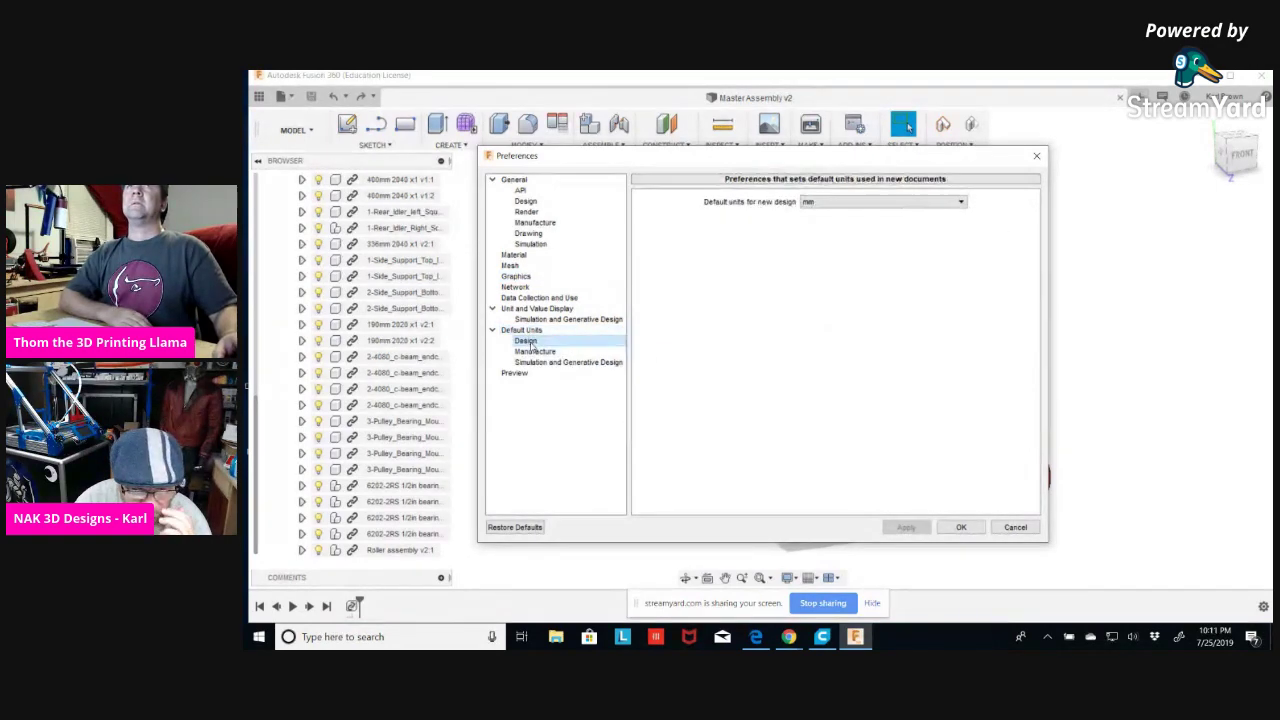
left_click(514, 373)
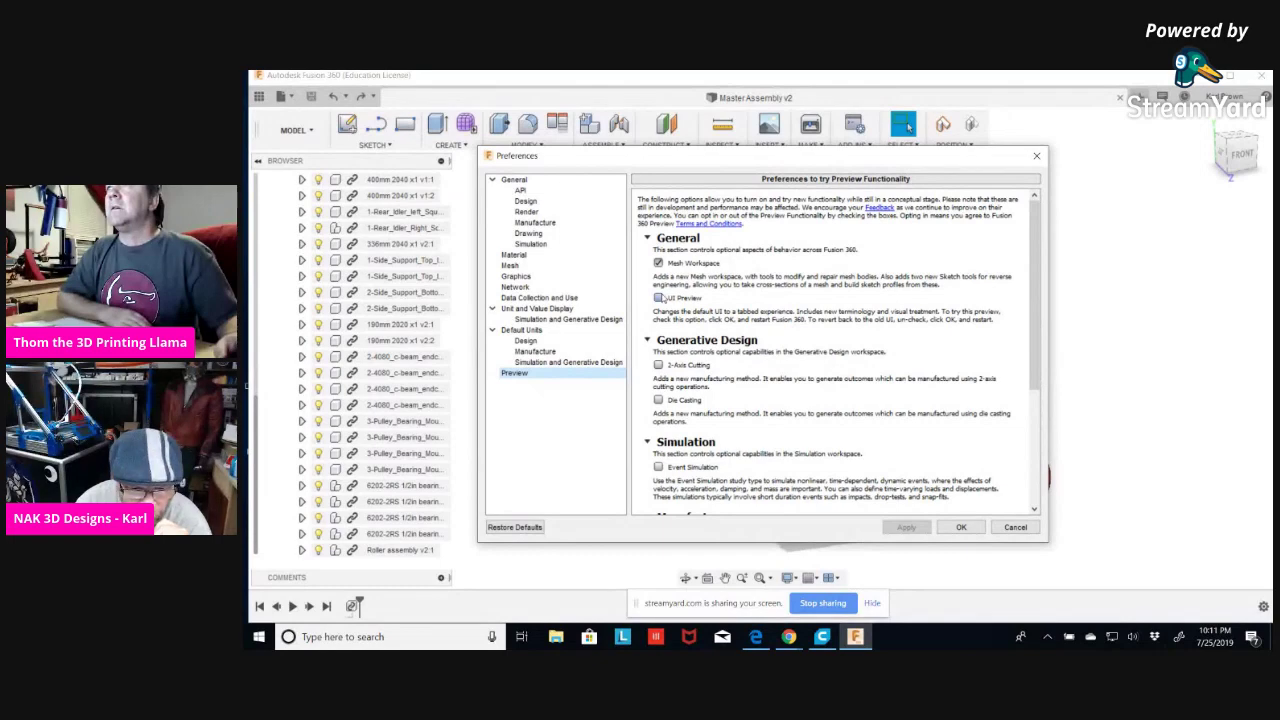
Enable UI Preview, apply it, accept the restart notice, and close Fusion 360 to restart.
left_click(658, 298)
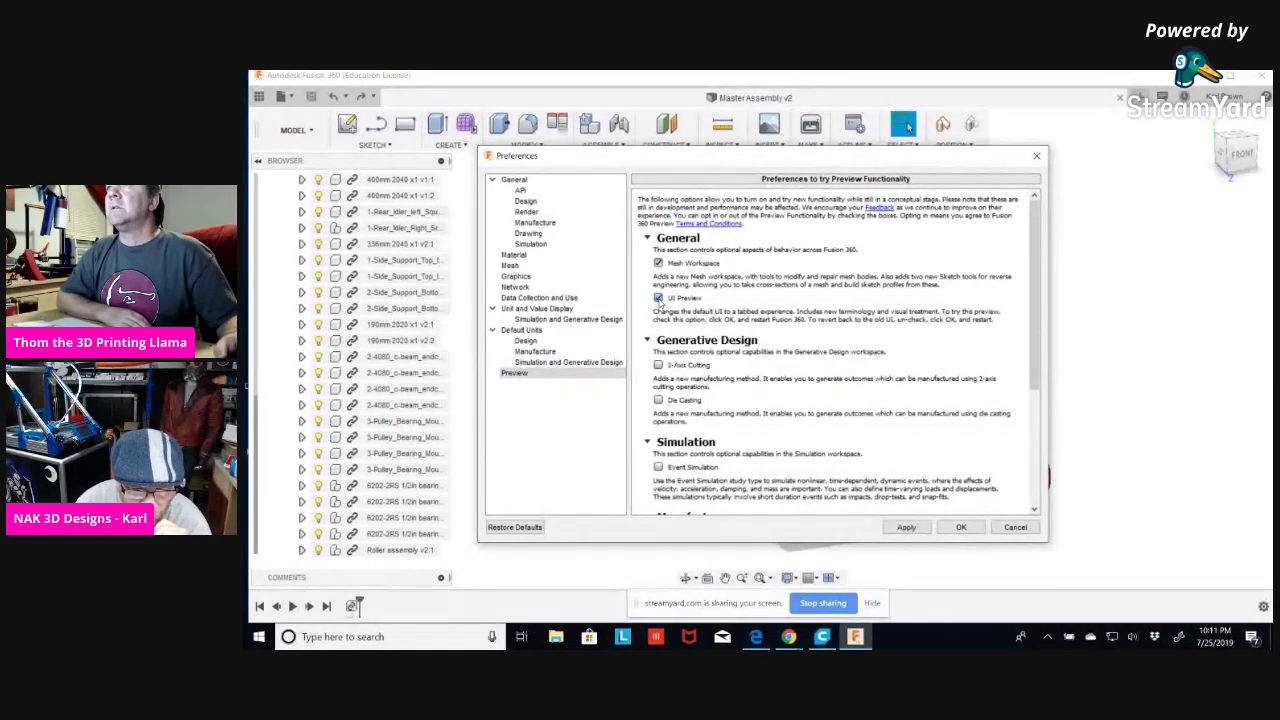
left_click(905, 528)
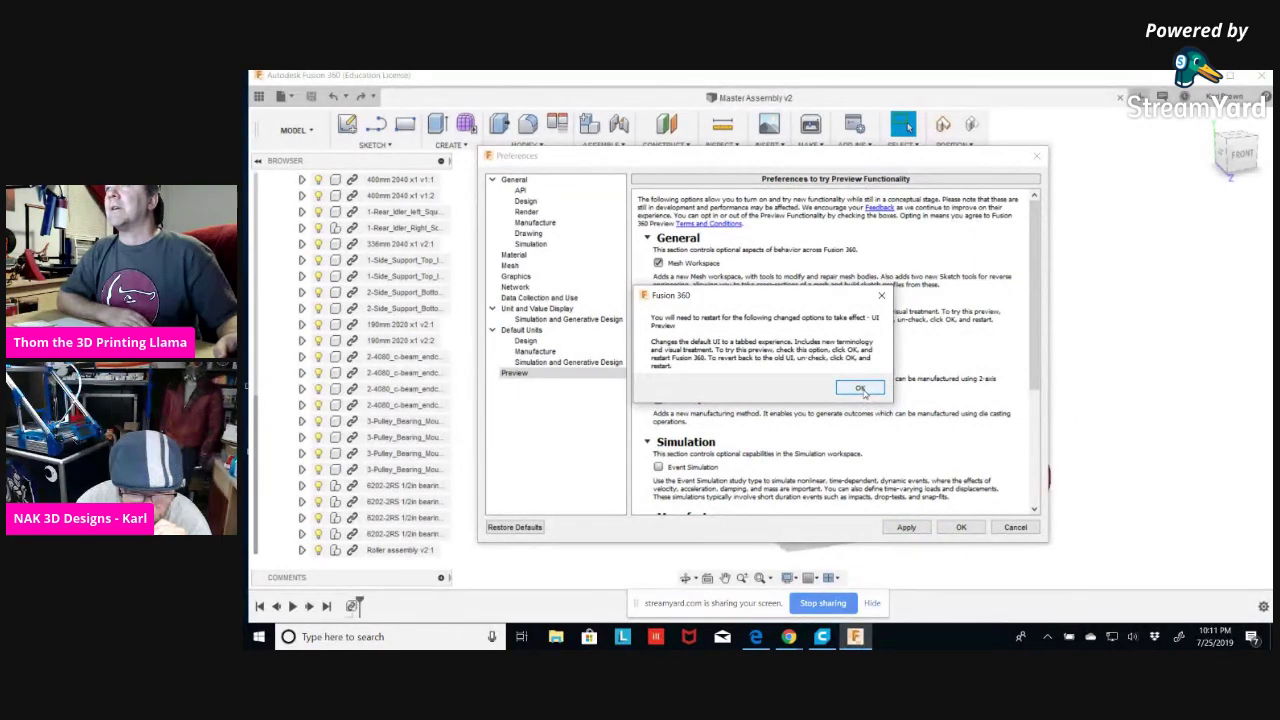
left_click(860, 388)
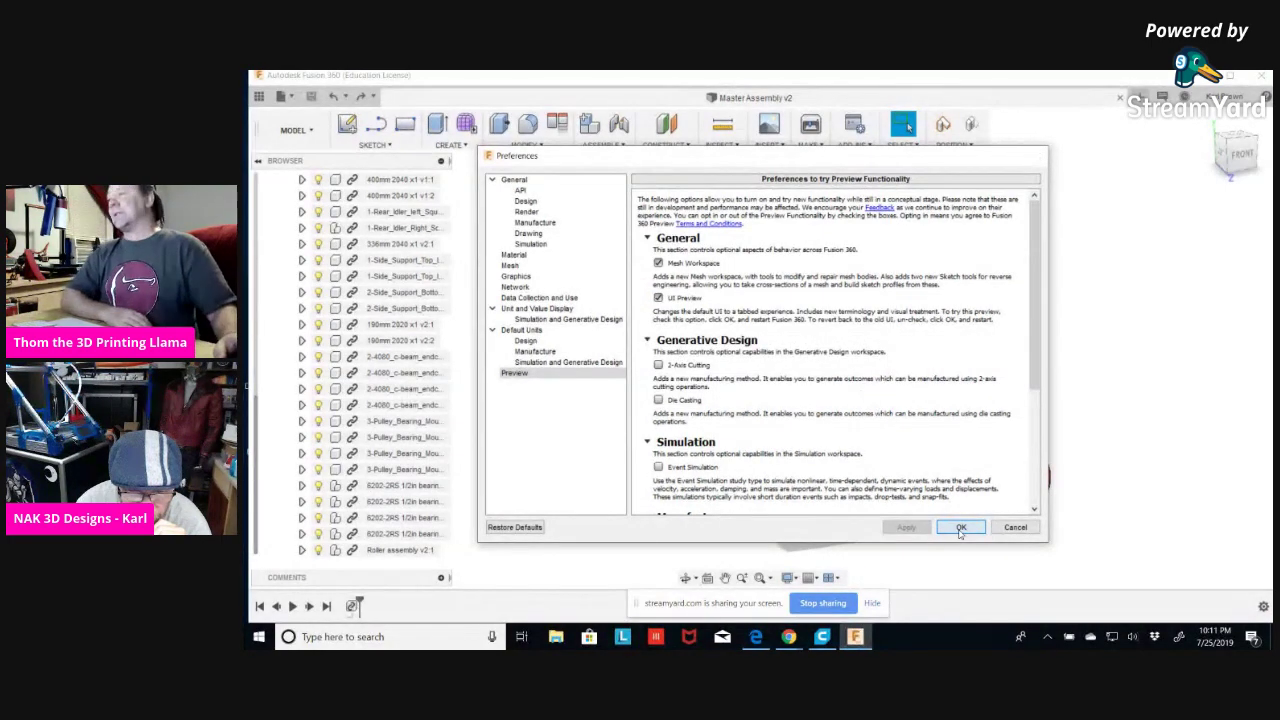
left_click(961, 527)
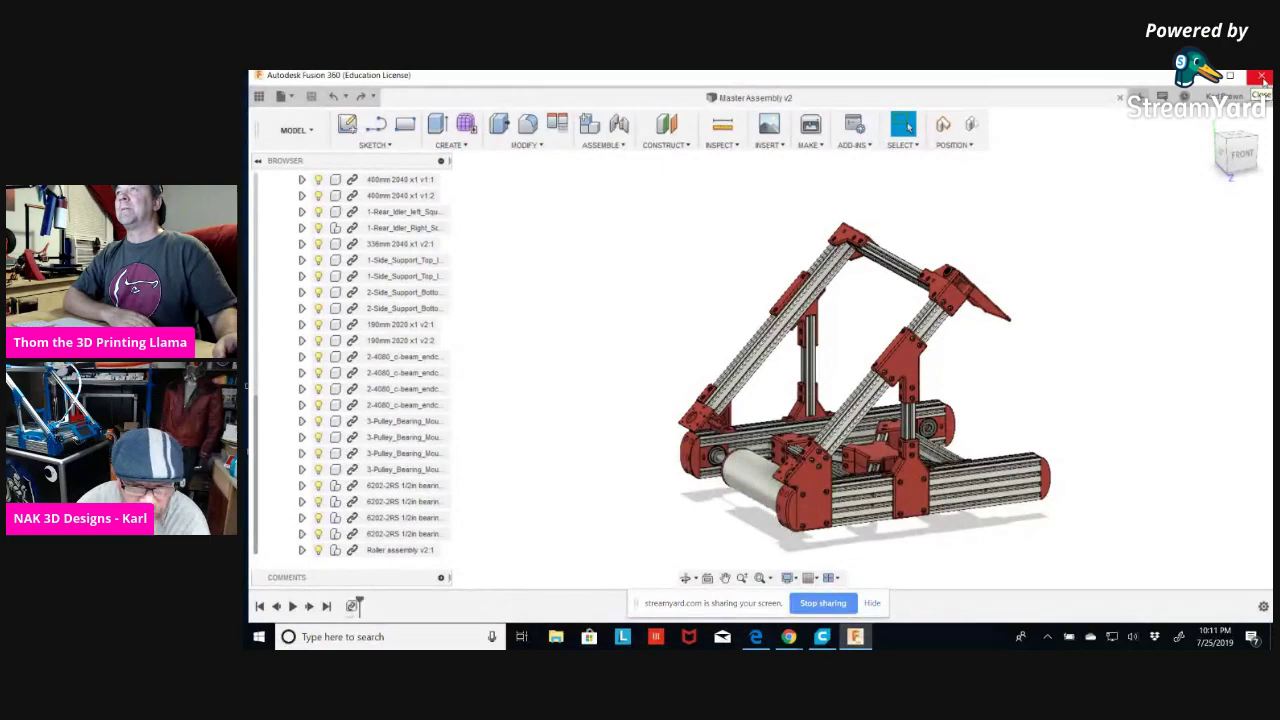
left_click(1263, 80)
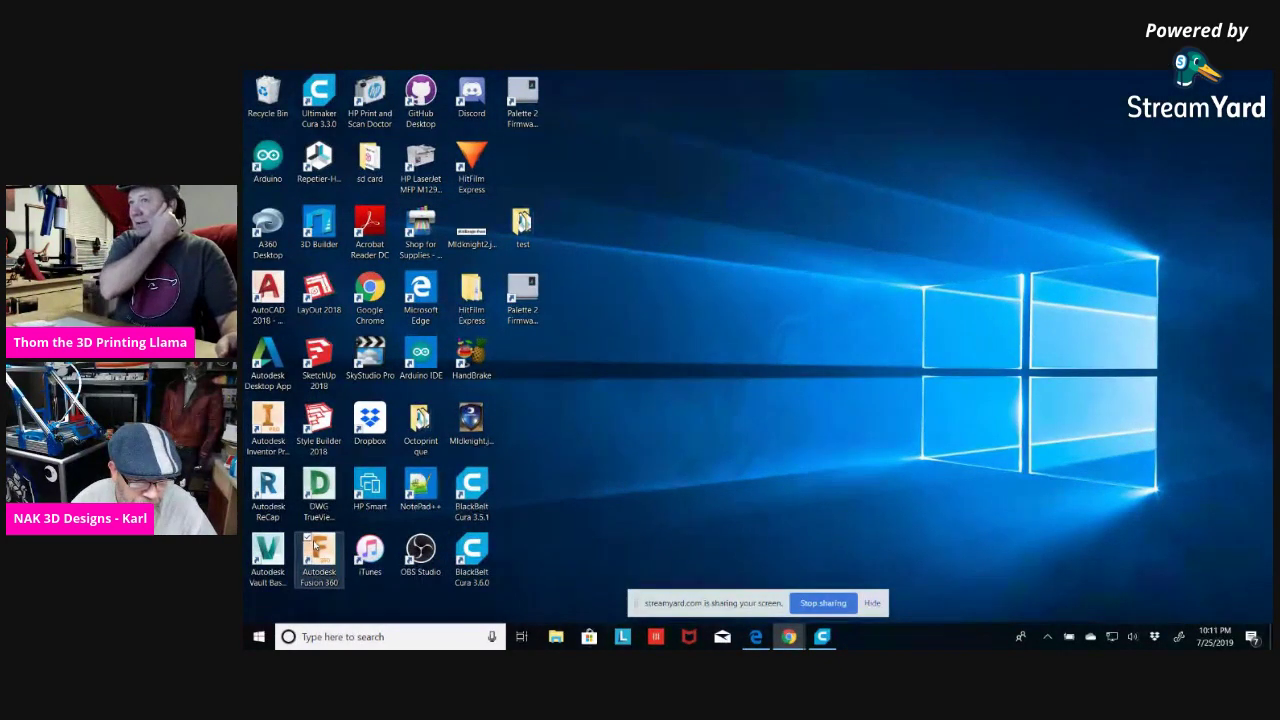
Relaunch Fusion 360 from its desktop shortcut and bring the Edge browser forward.
double_click(317, 550)
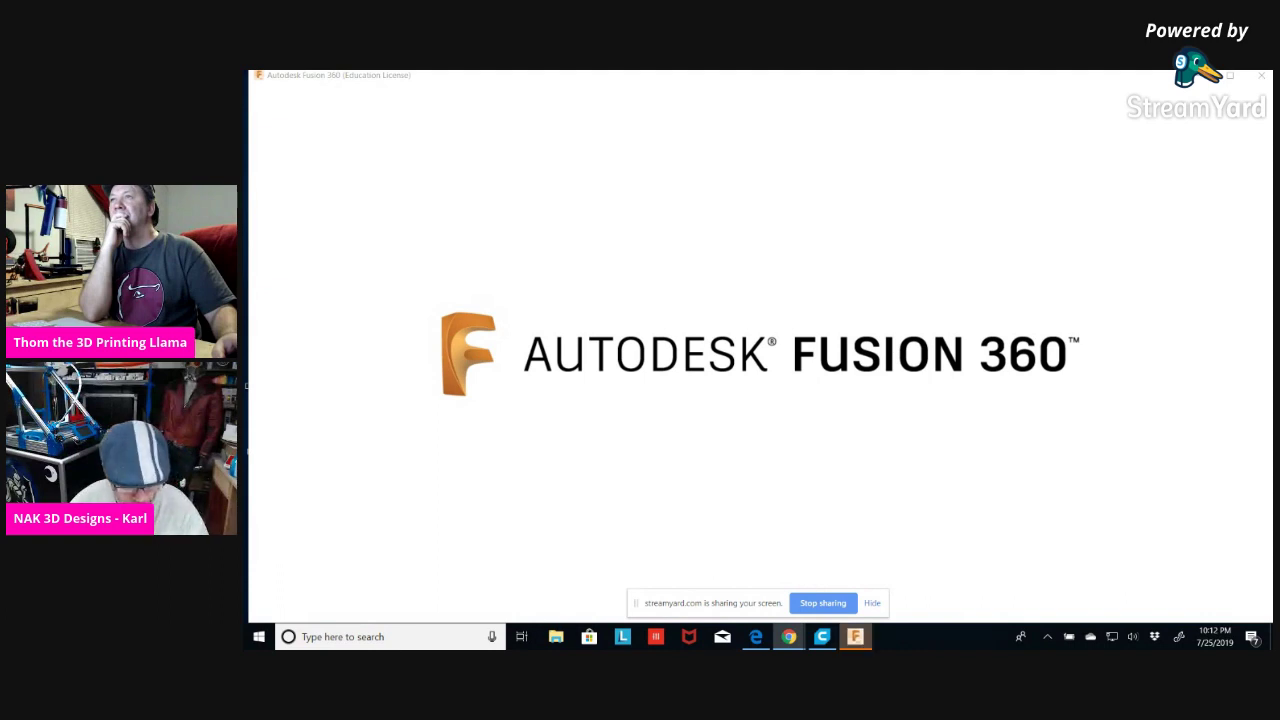
left_click(757, 637)
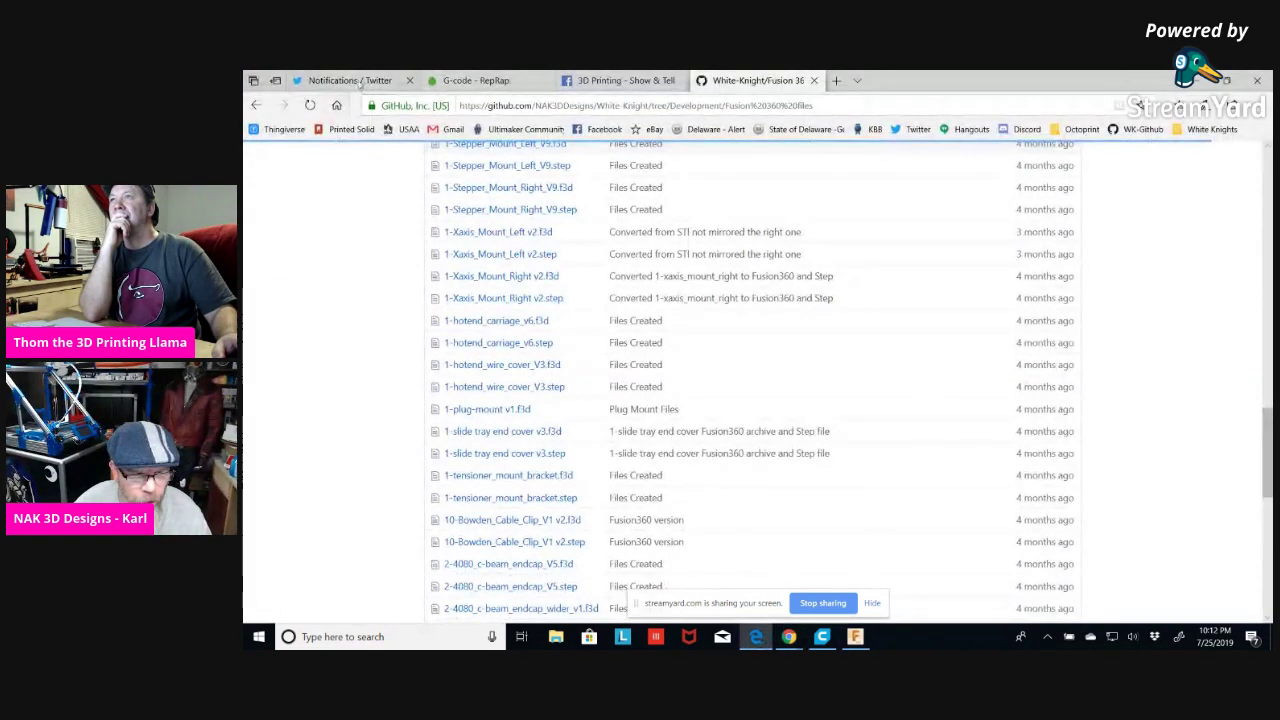
Search Twitter for the fellow maker's handle, follow the account, then return to Home.
left_click(361, 85)
left_click(969, 157)
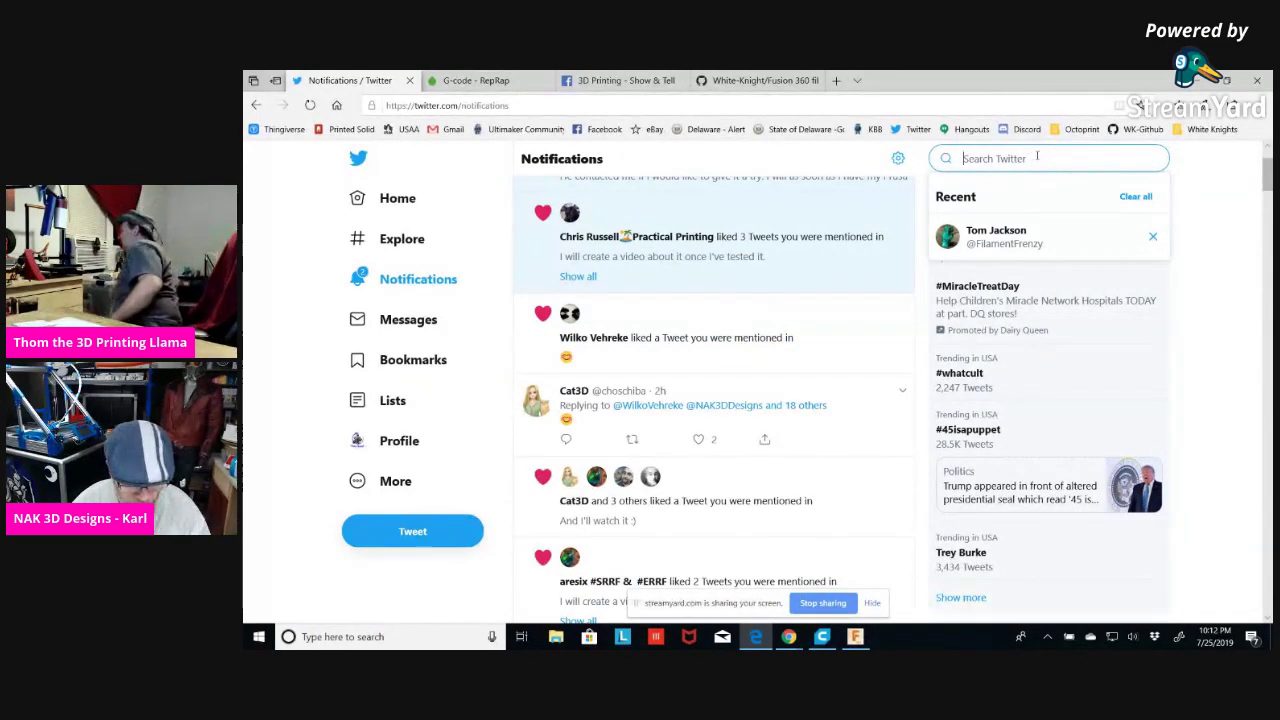
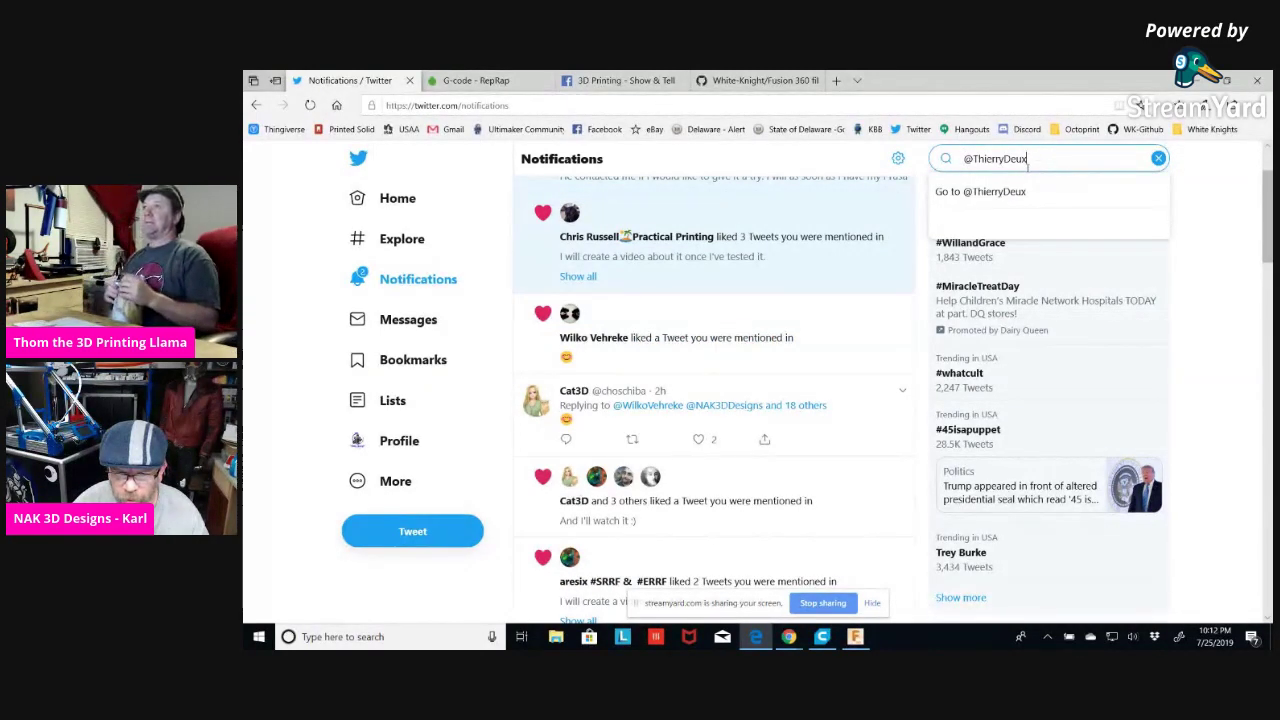
left_click(997, 240)
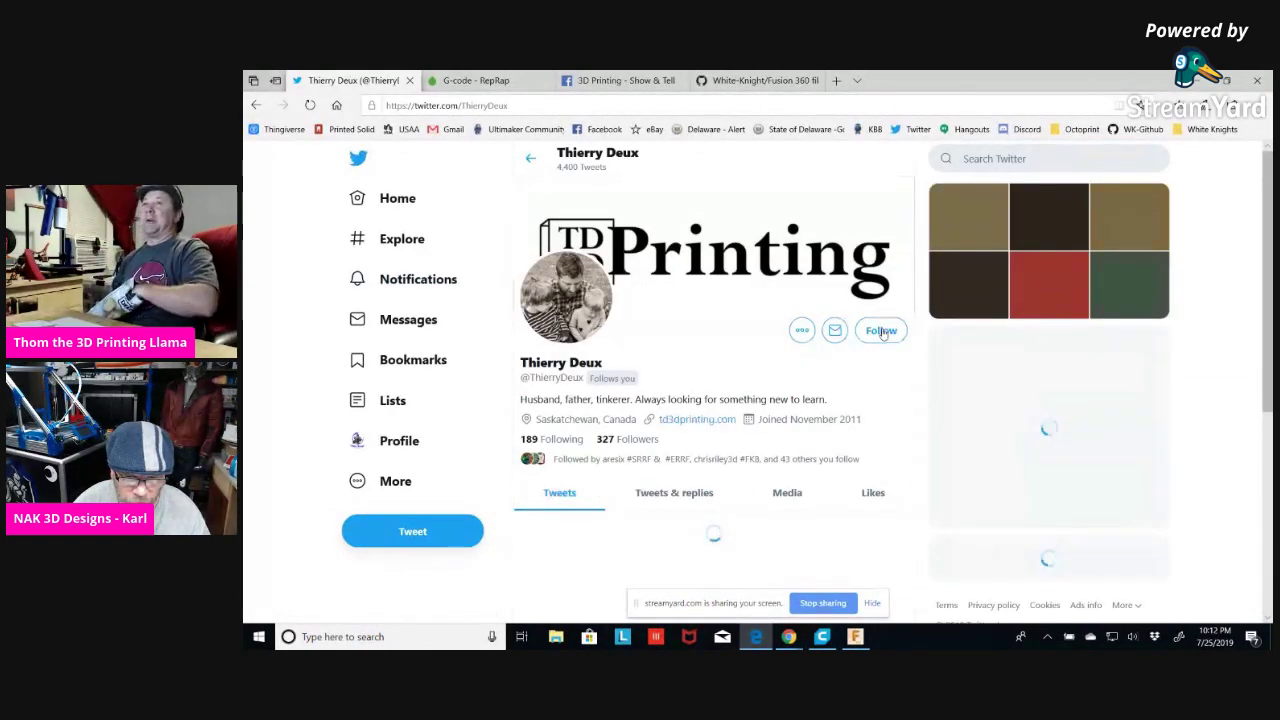
left_click(882, 331)
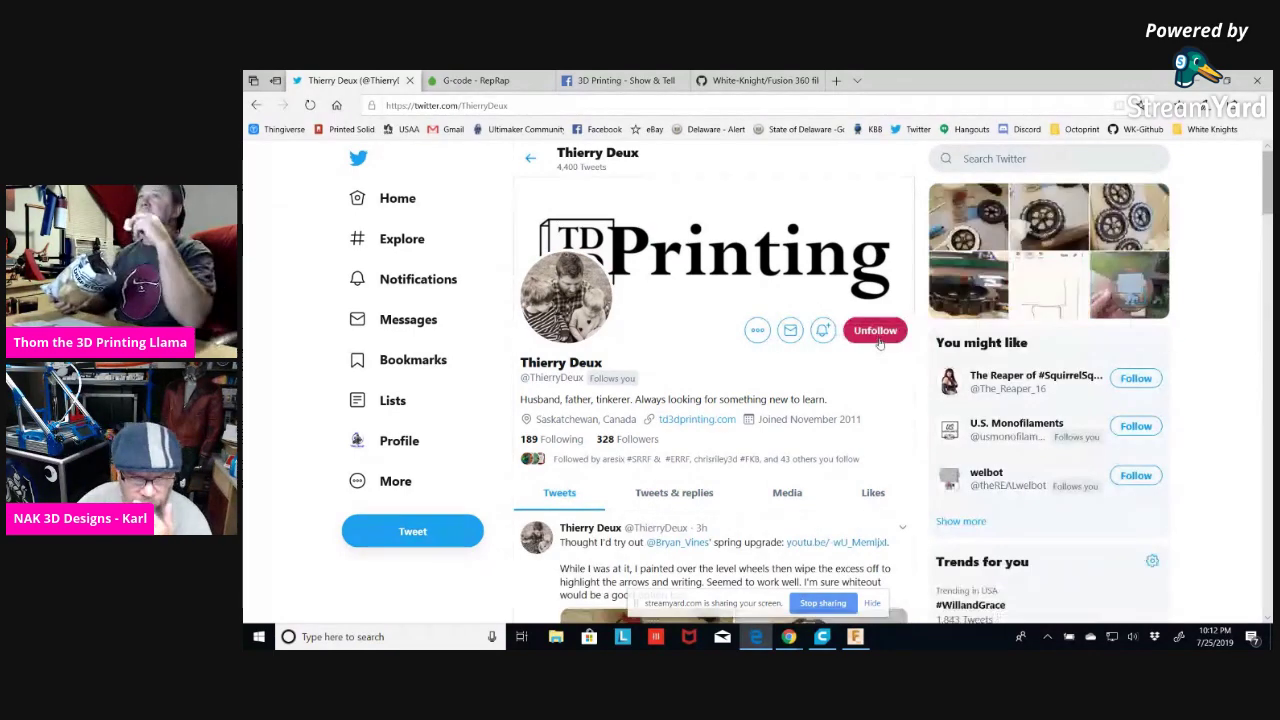
left_click(390, 198)
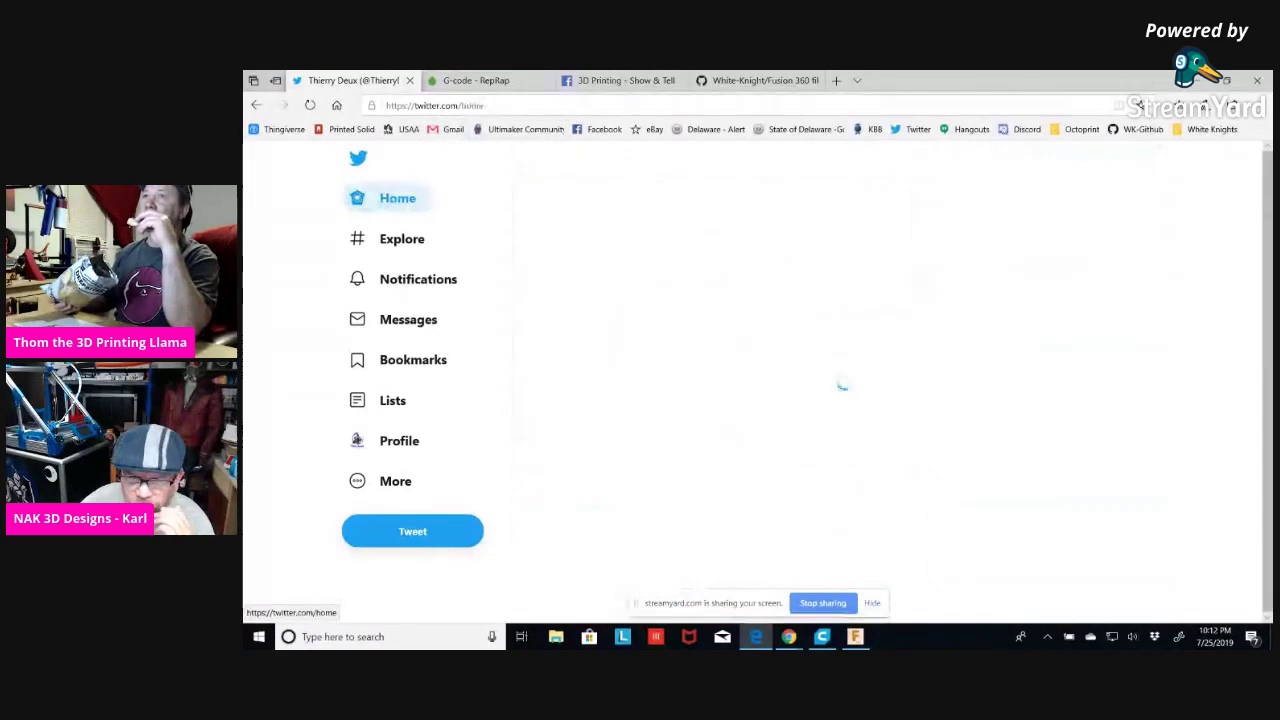
left_click(1200, 86)
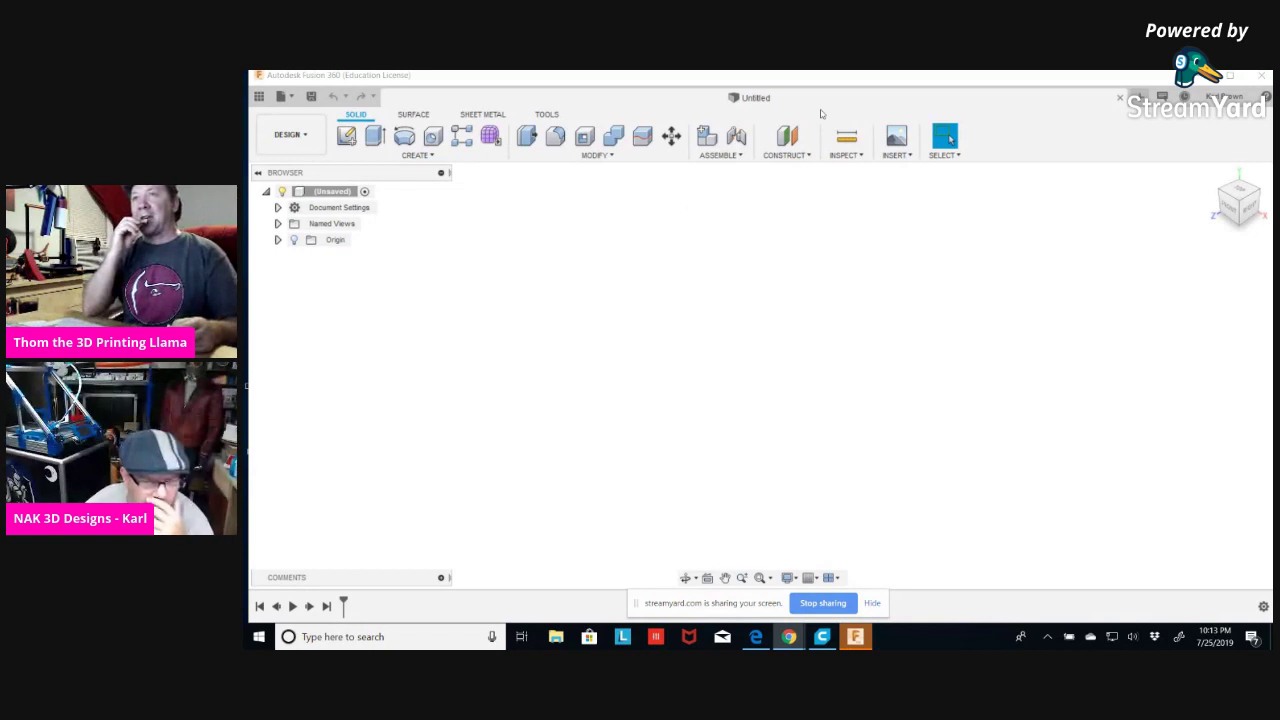
Open and dismiss the CREATE menu, then show the Squire project's Data Panel.
left_click(430, 157)
key("Escape")
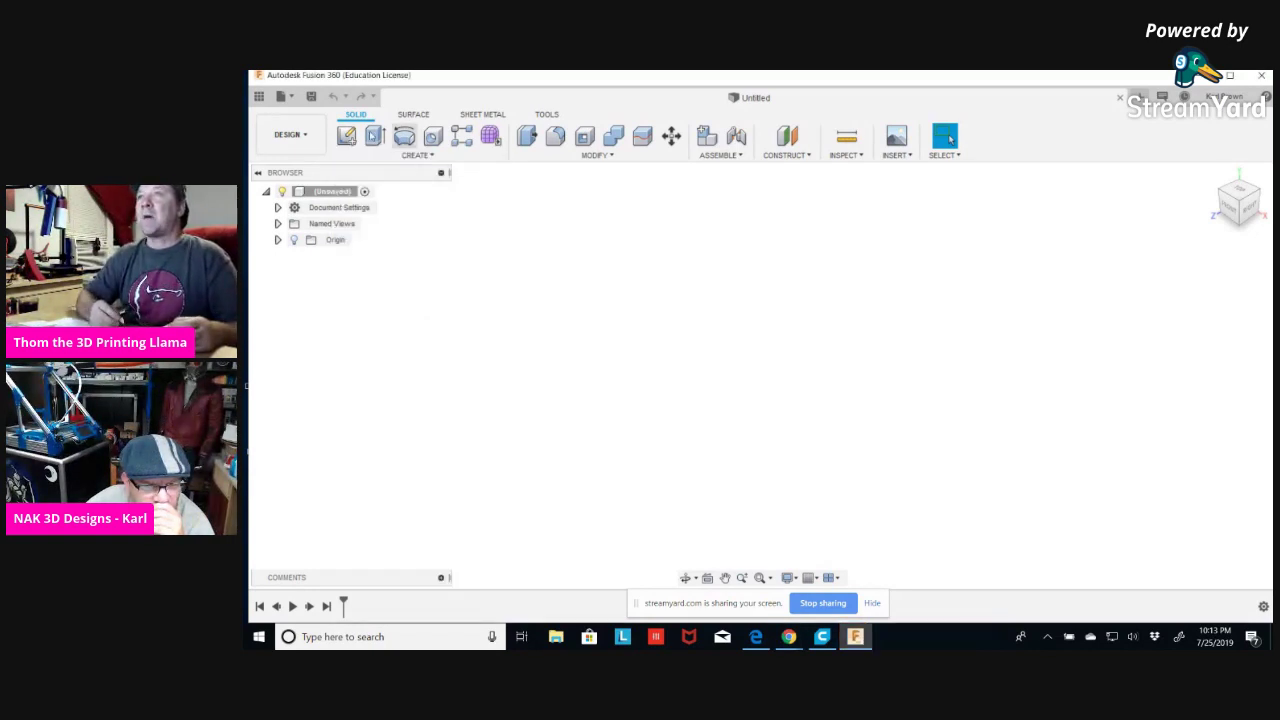
left_click(259, 97)
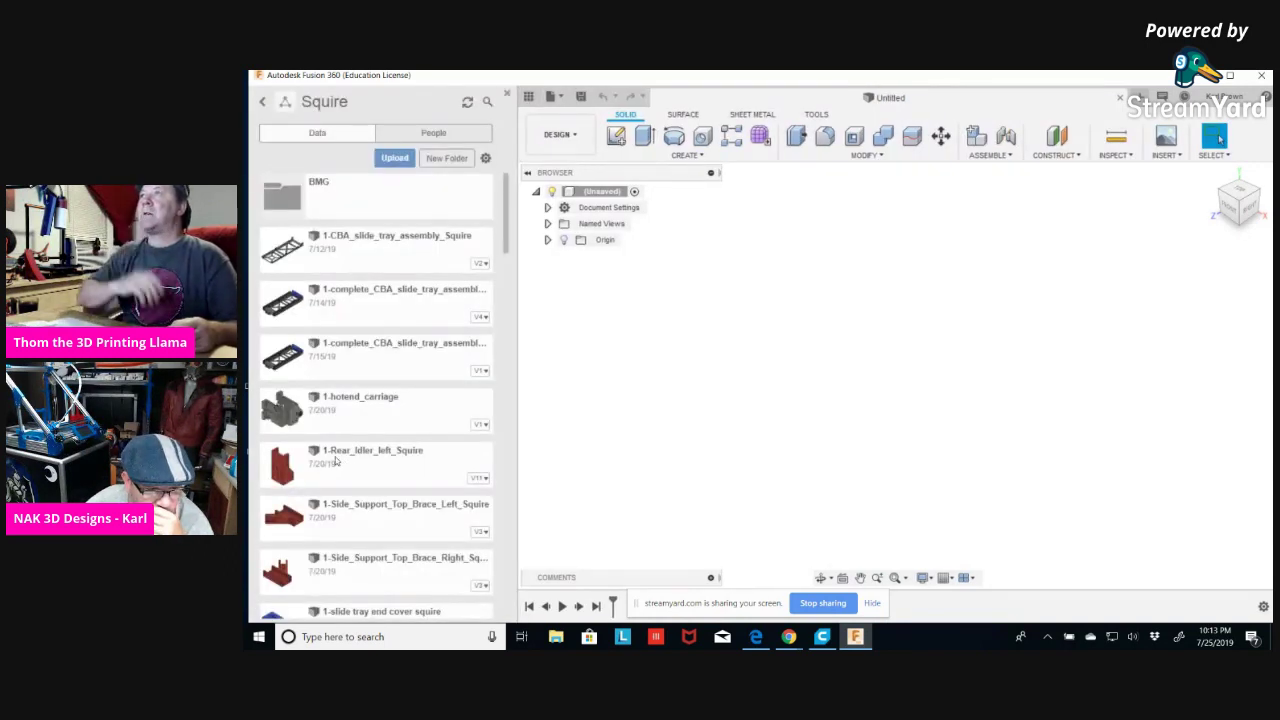
scroll(335, 460, "down", 10)
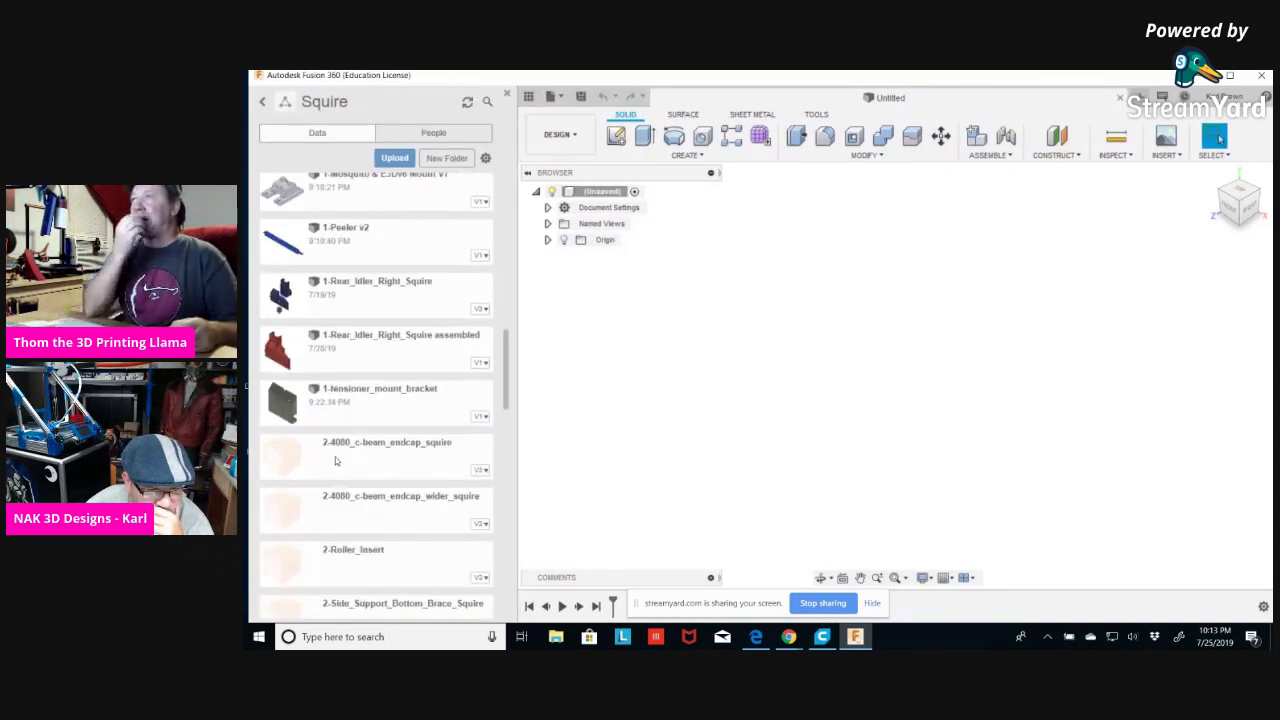
scroll(335, 460, "down", 1)
scroll(335, 457, "down", 8)
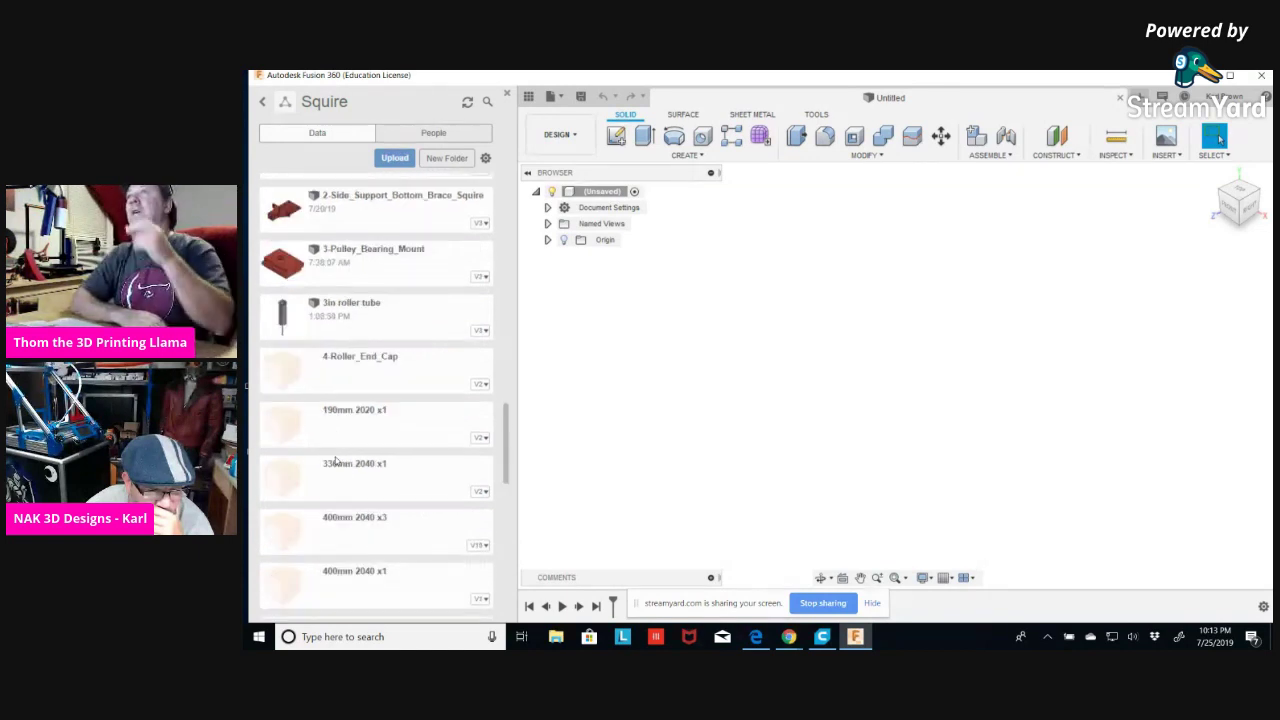
scroll(335, 460, "down", 2)
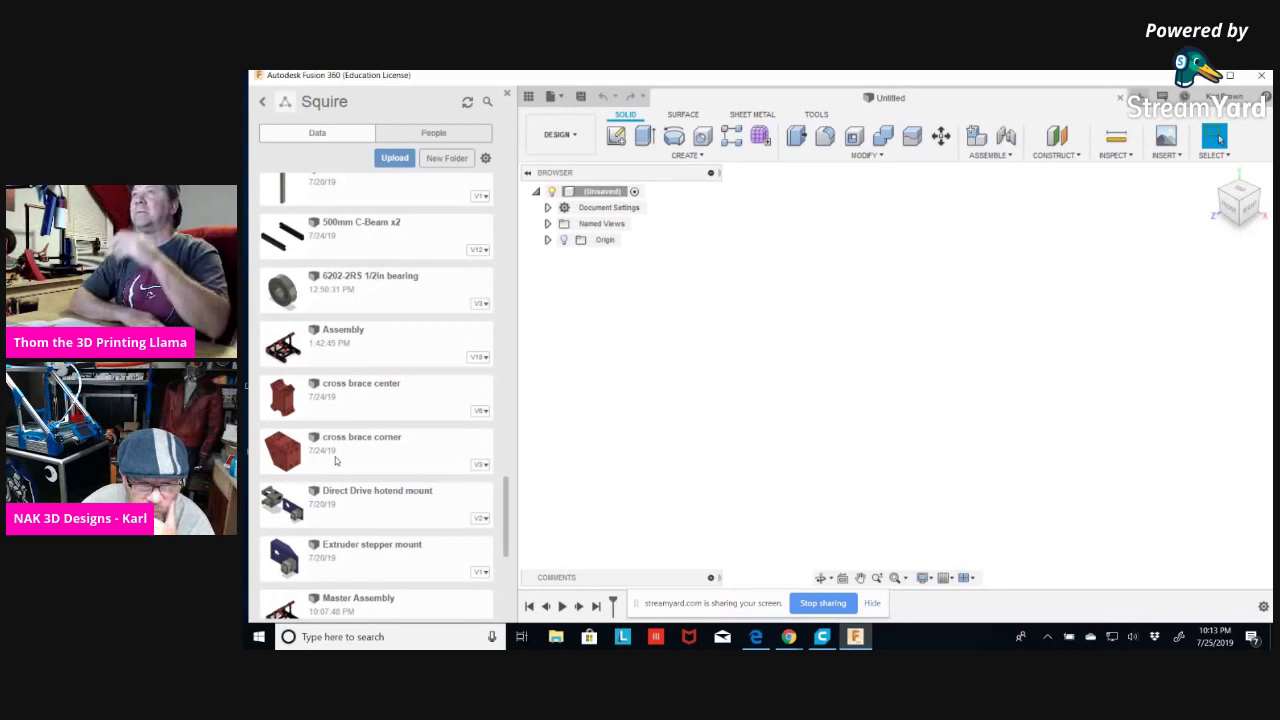
scroll(336, 460, "down", 6)
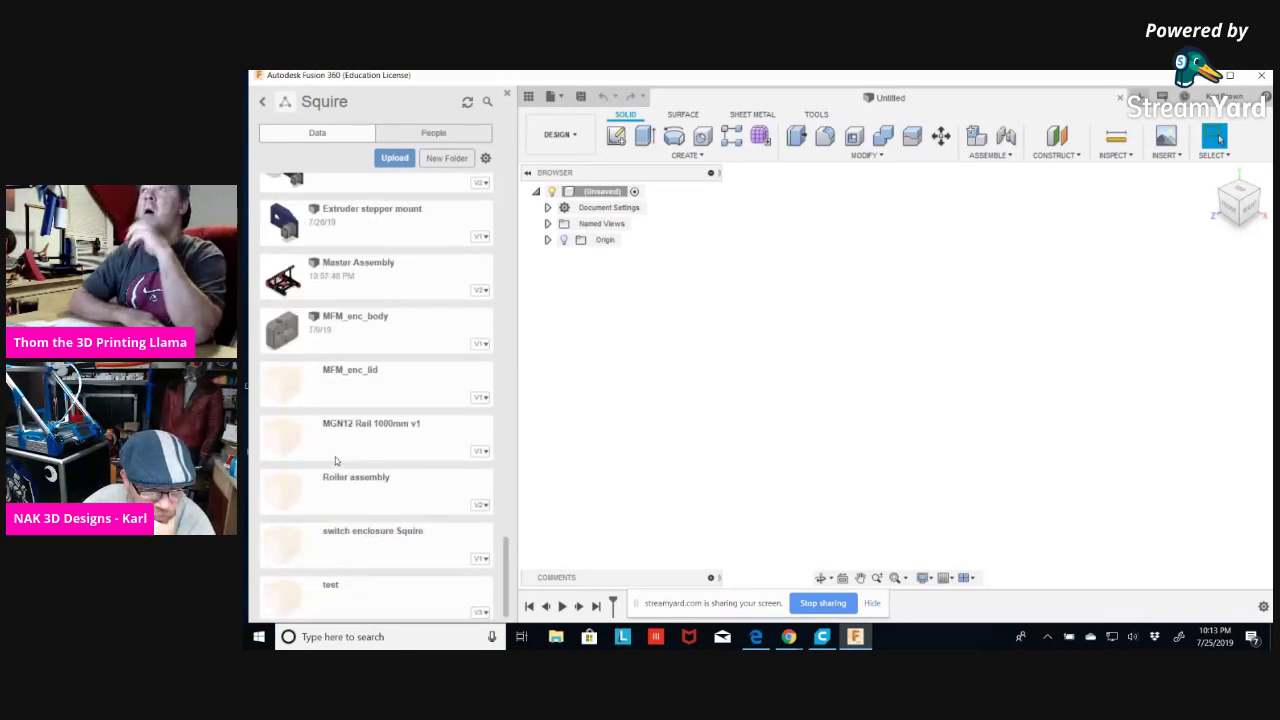
double_click(395, 280)
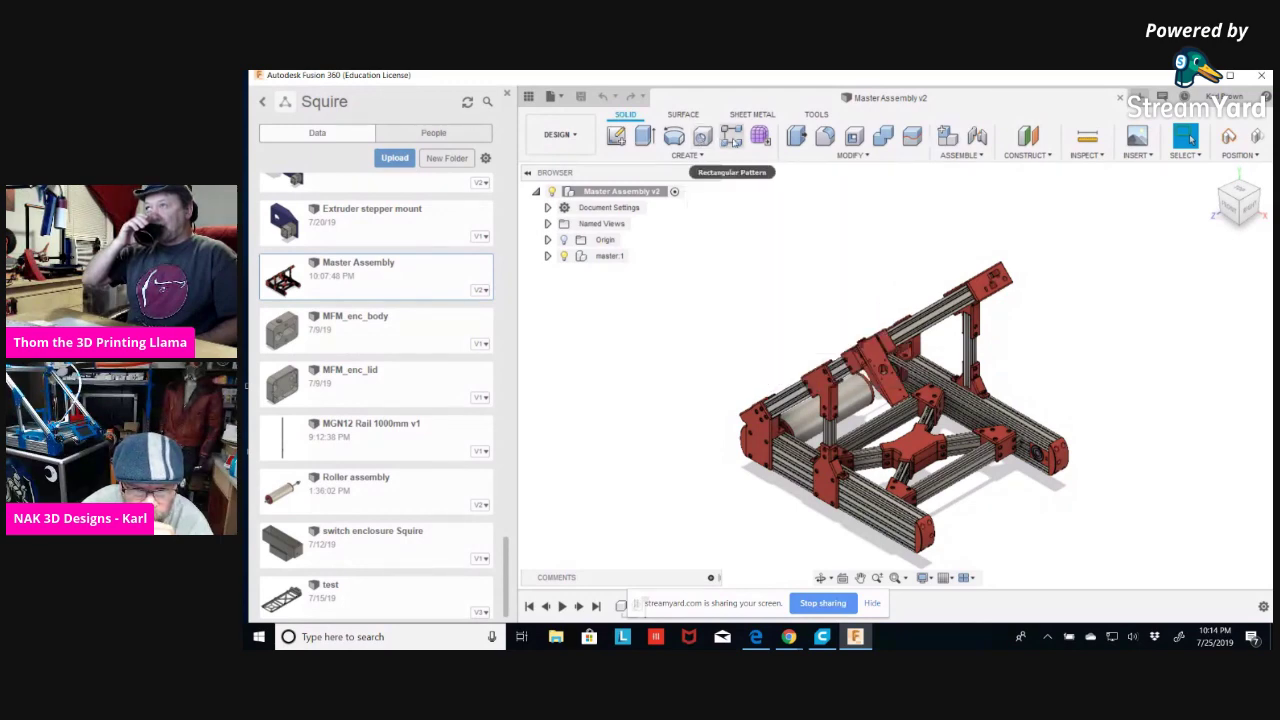
left_click(699, 157)
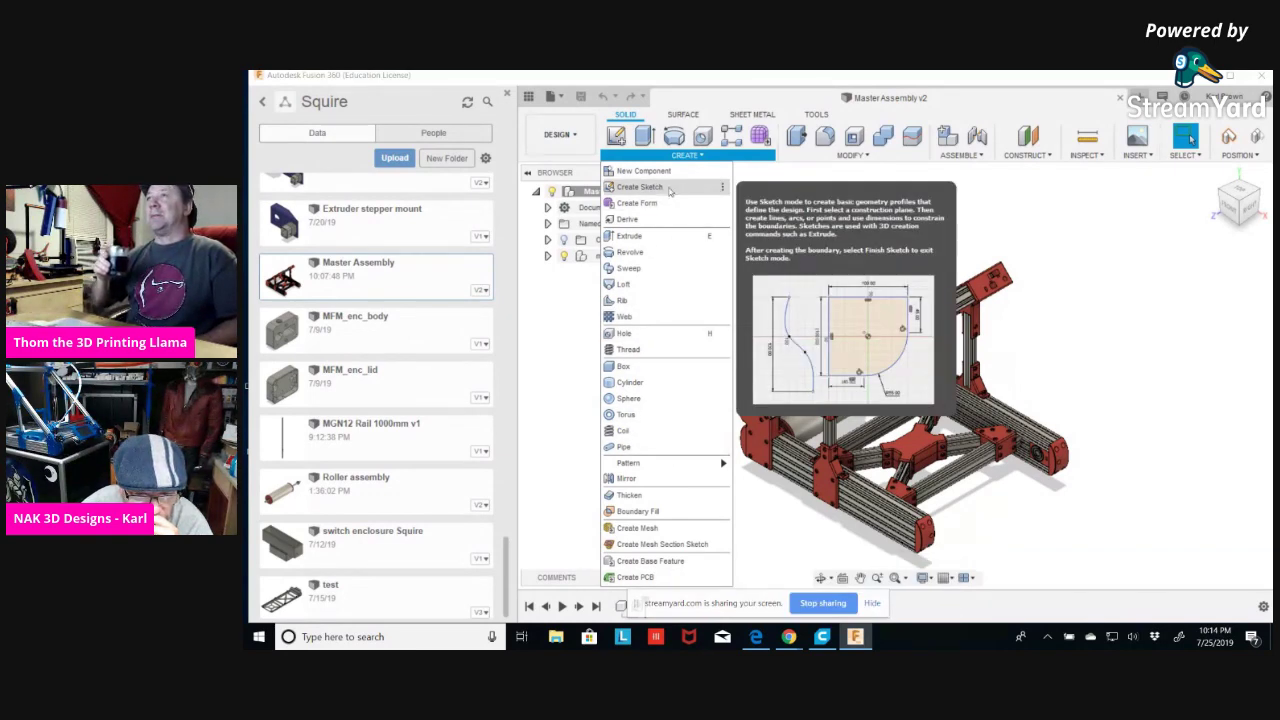
left_click(702, 157)
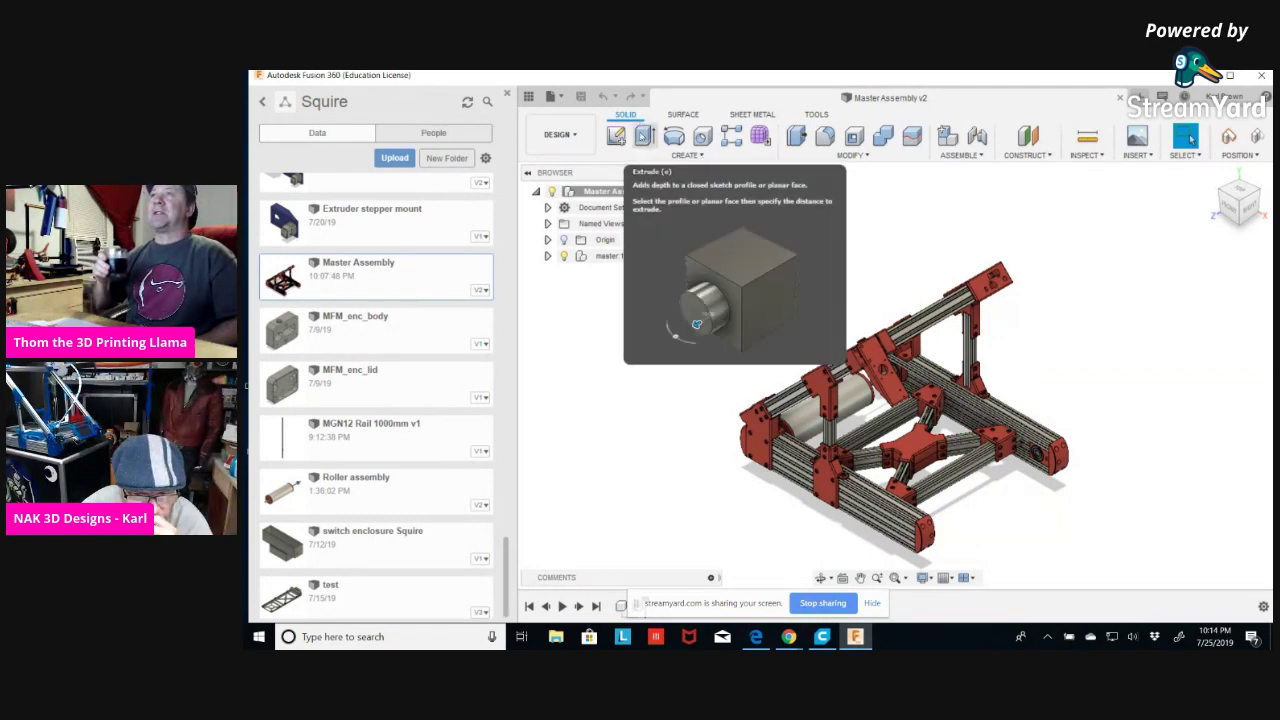
left_click(877, 159)
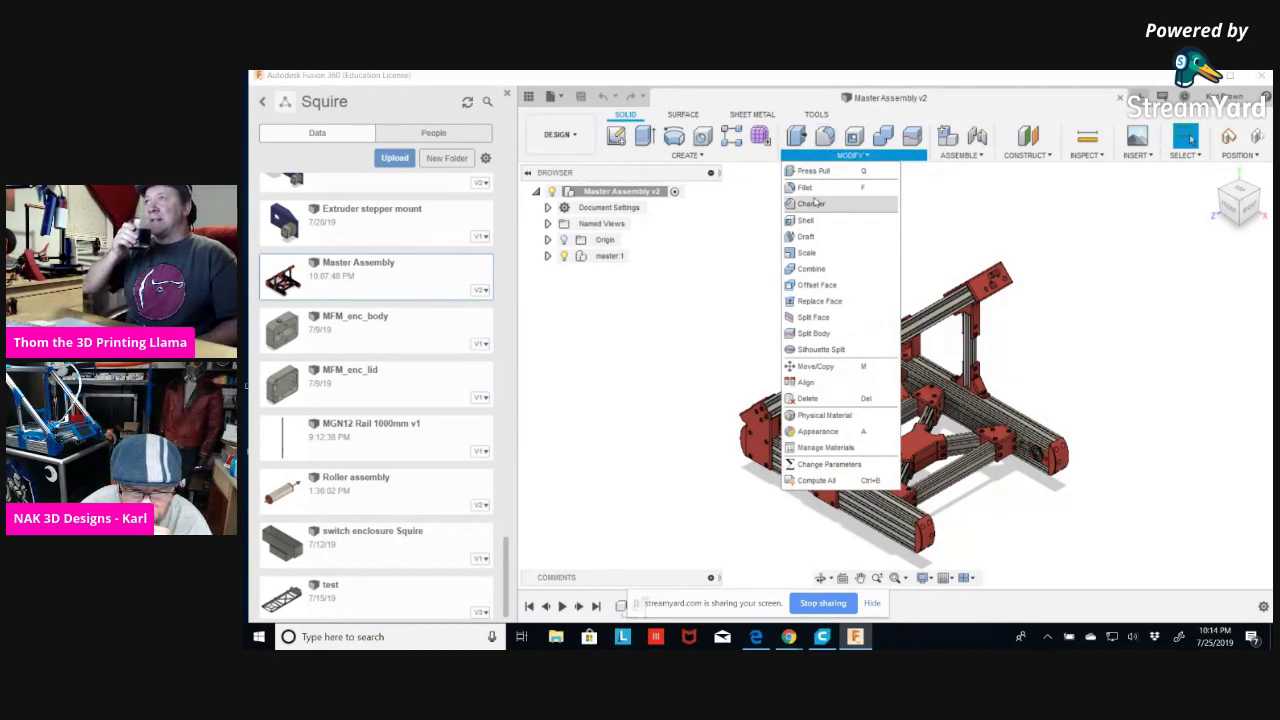
left_click(889, 205)
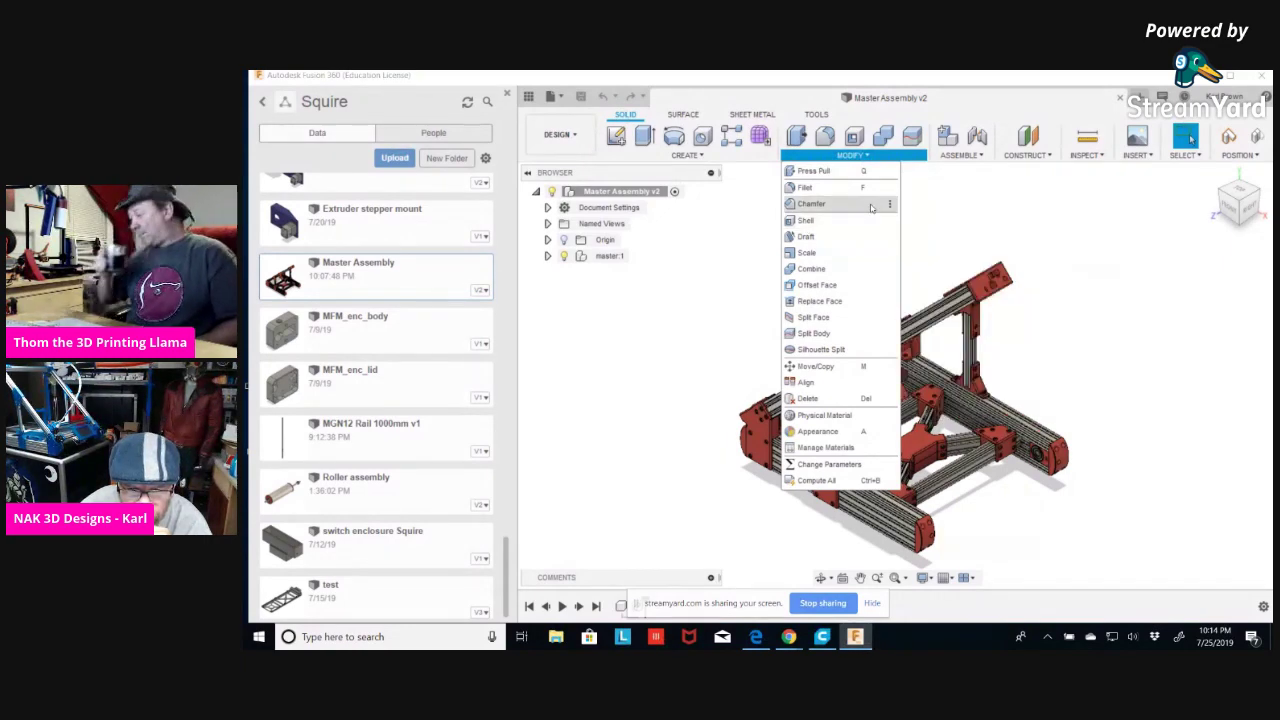
left_click(889, 204)
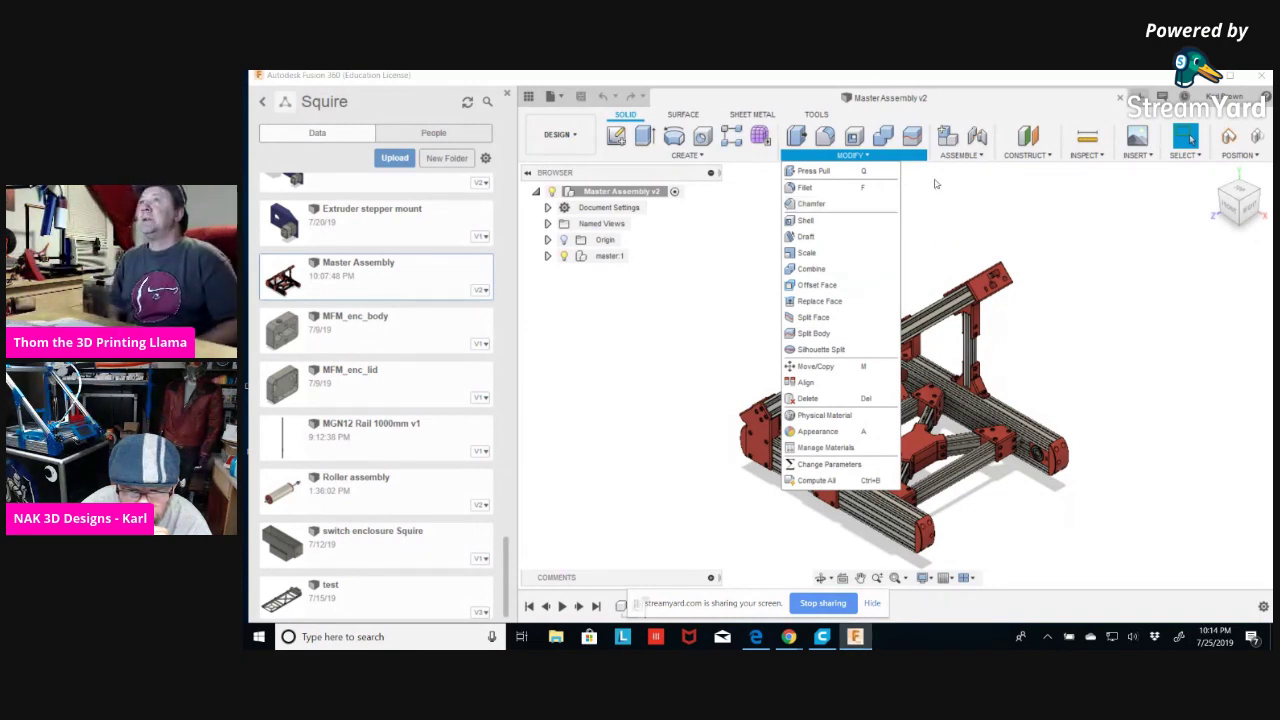
left_click(936, 184)
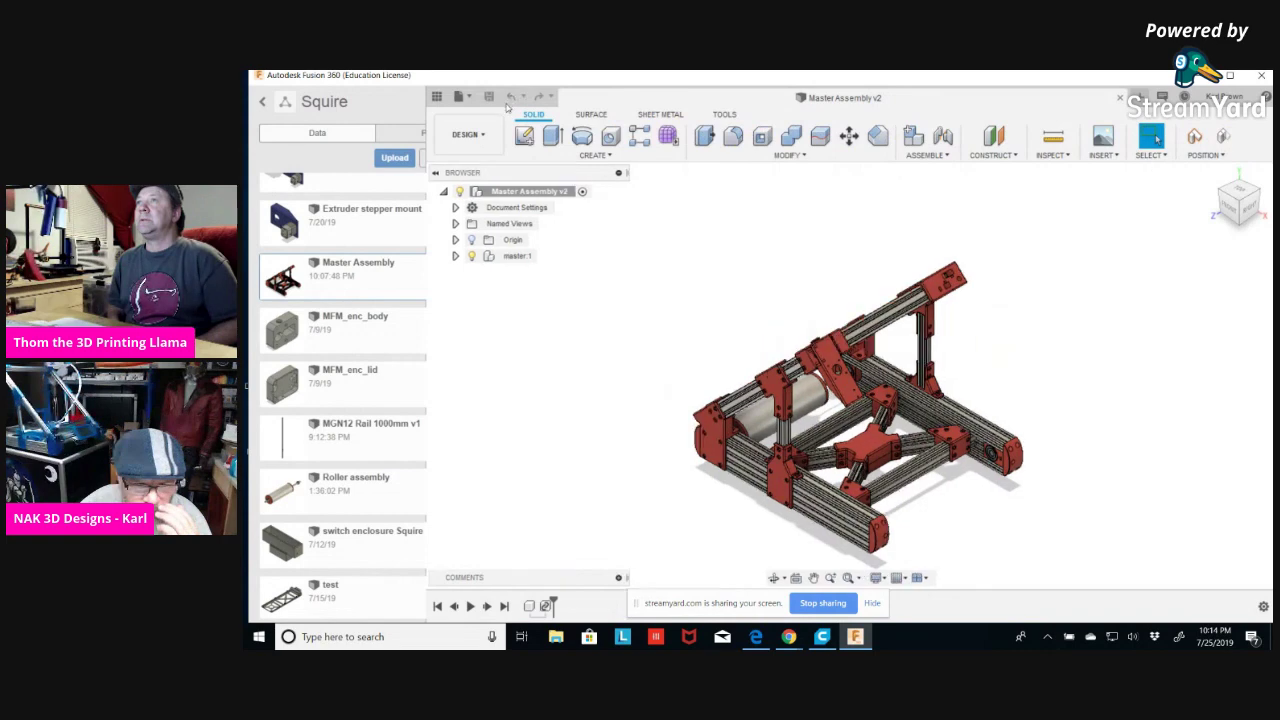
Close the Data Panel and cycle through the Solid and Sheet Metal tabs, ending on Surface.
left_click(507, 95)
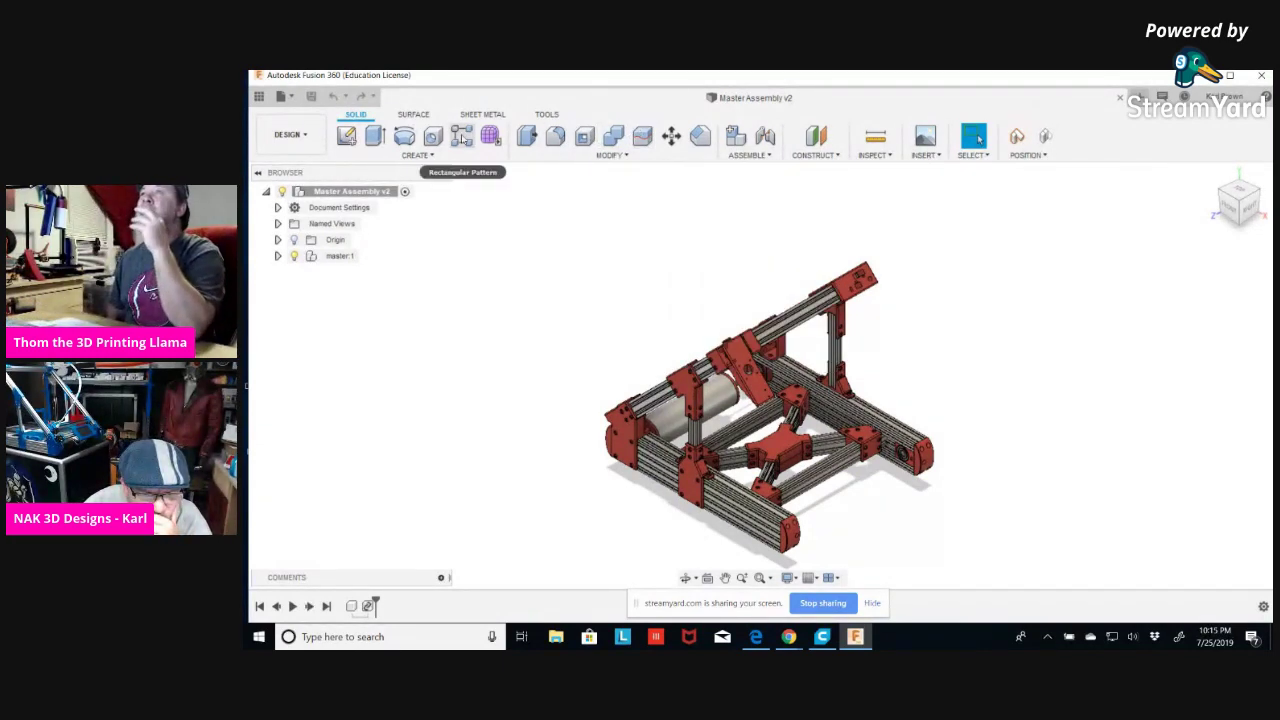
left_click(414, 114)
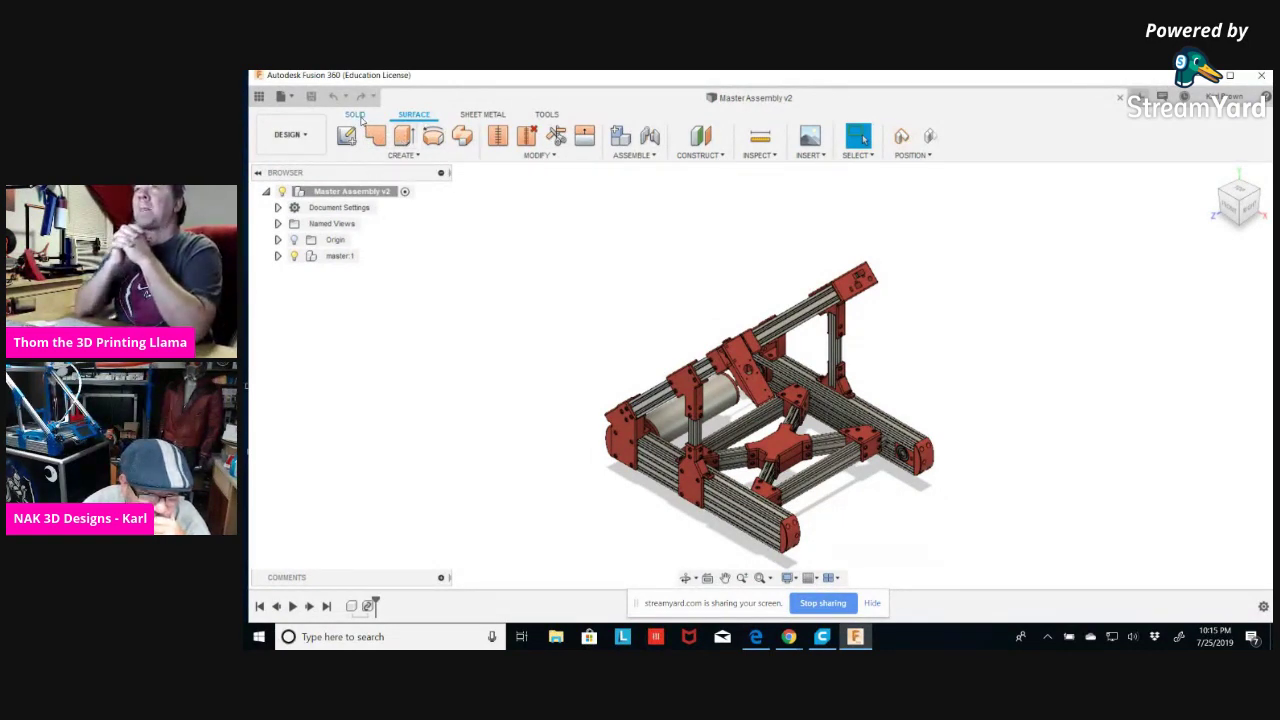
left_click(356, 115)
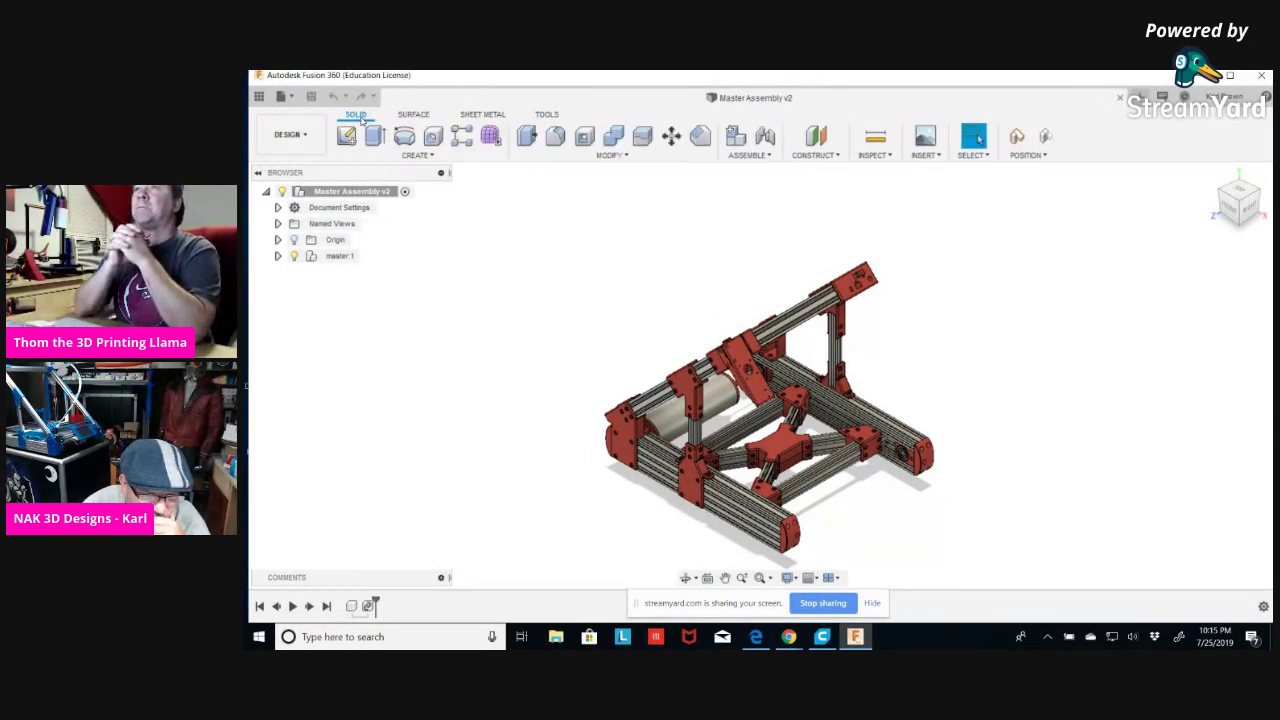
left_click(416, 116)
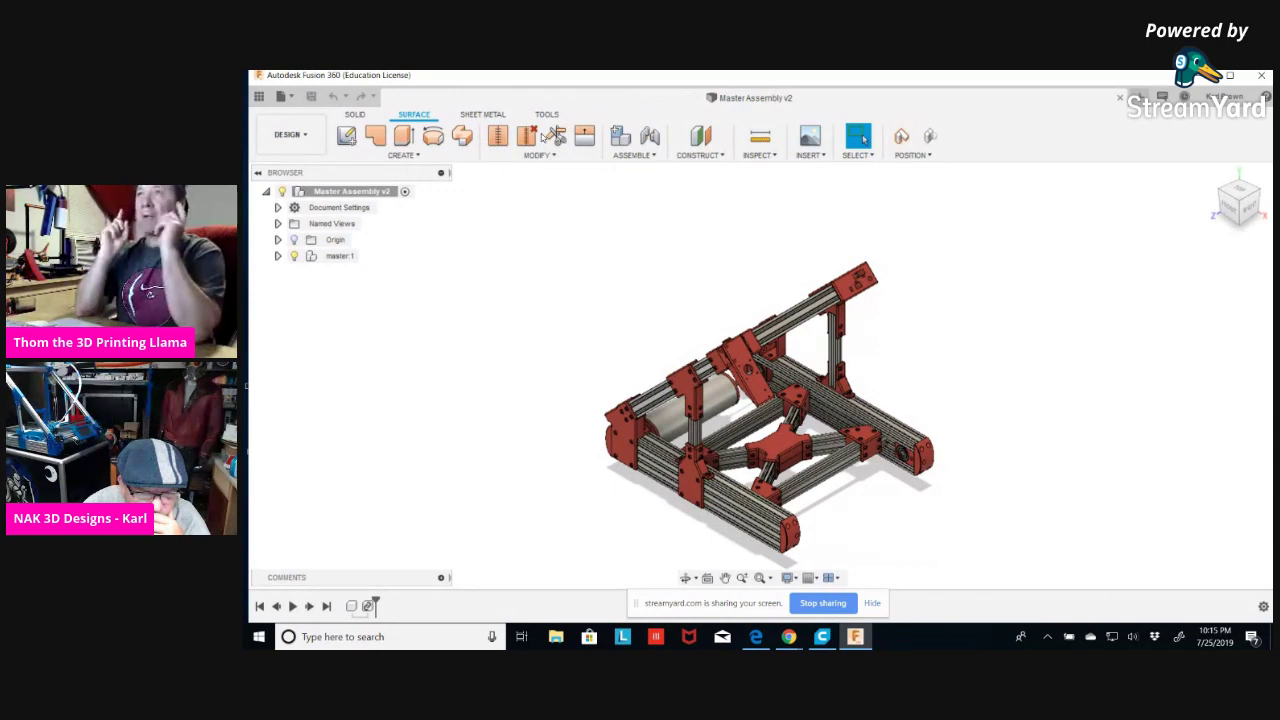
left_click(485, 115)
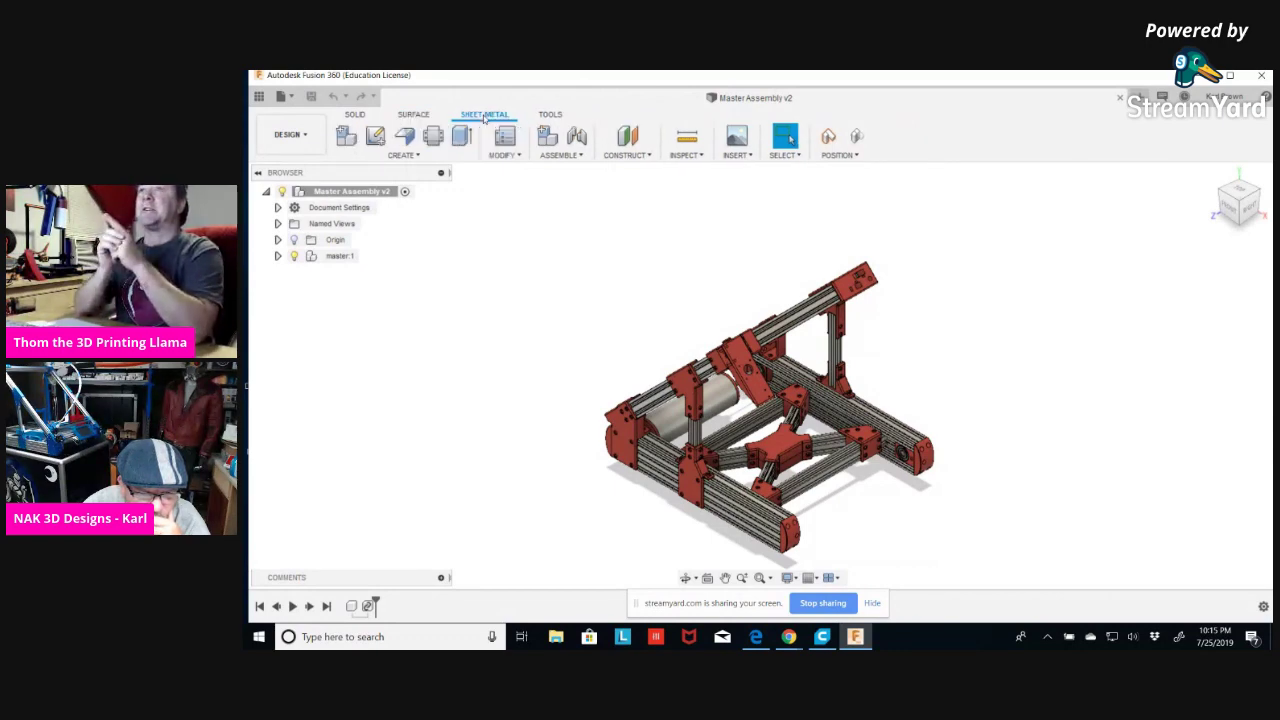
left_click(413, 115)
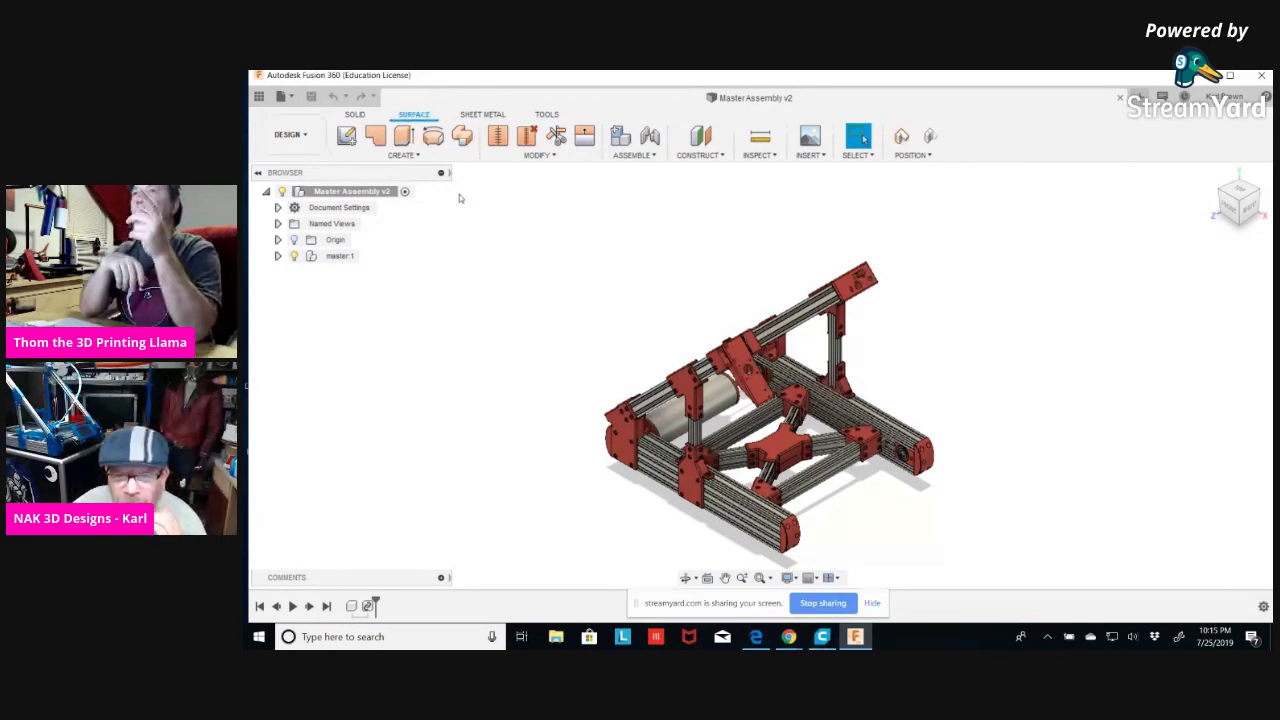
Reposition the frame view, close the Master Assembly design, and reopen the Squire project files.
middle_click_drag(936, 340, 624, 376)
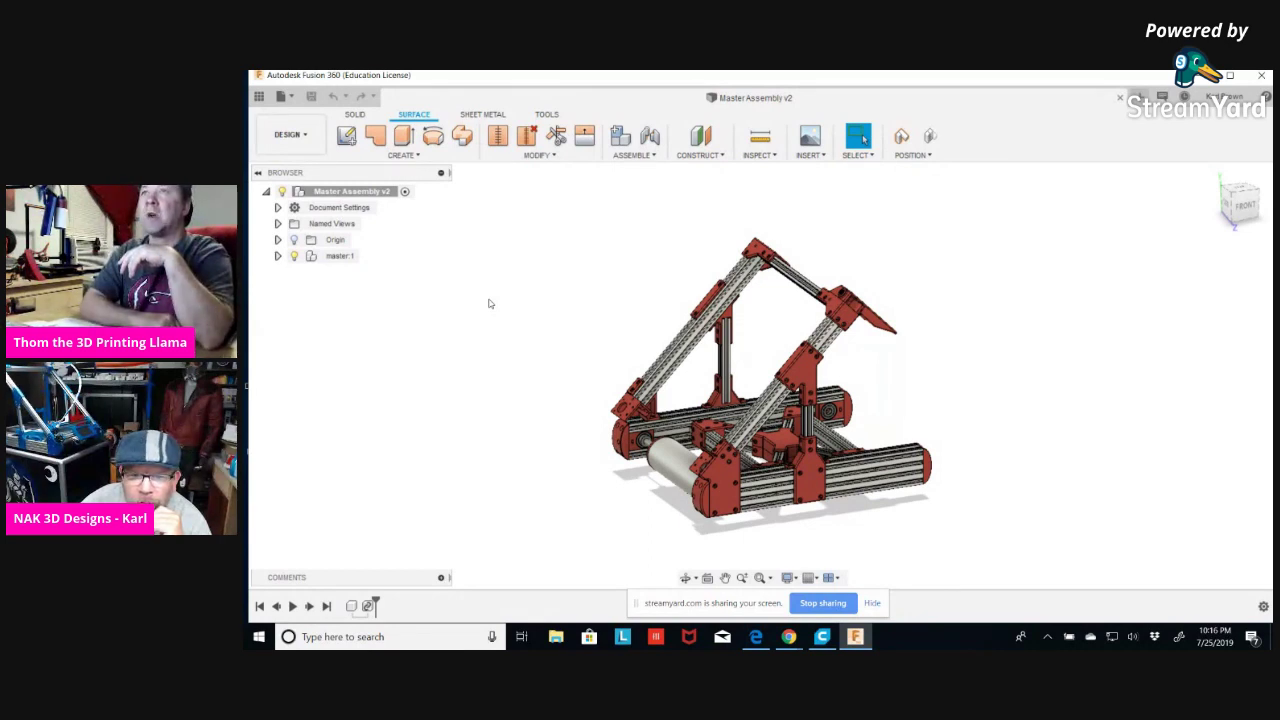
left_click(1120, 100)
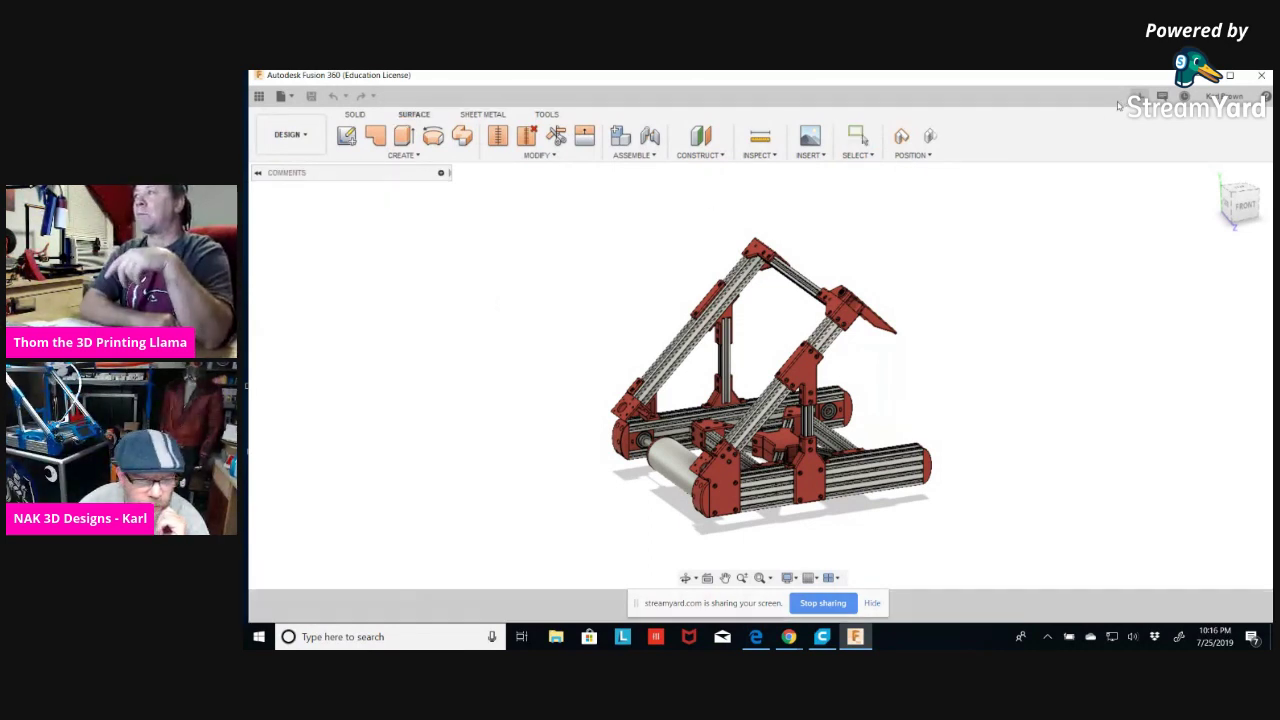
left_click(259, 97)
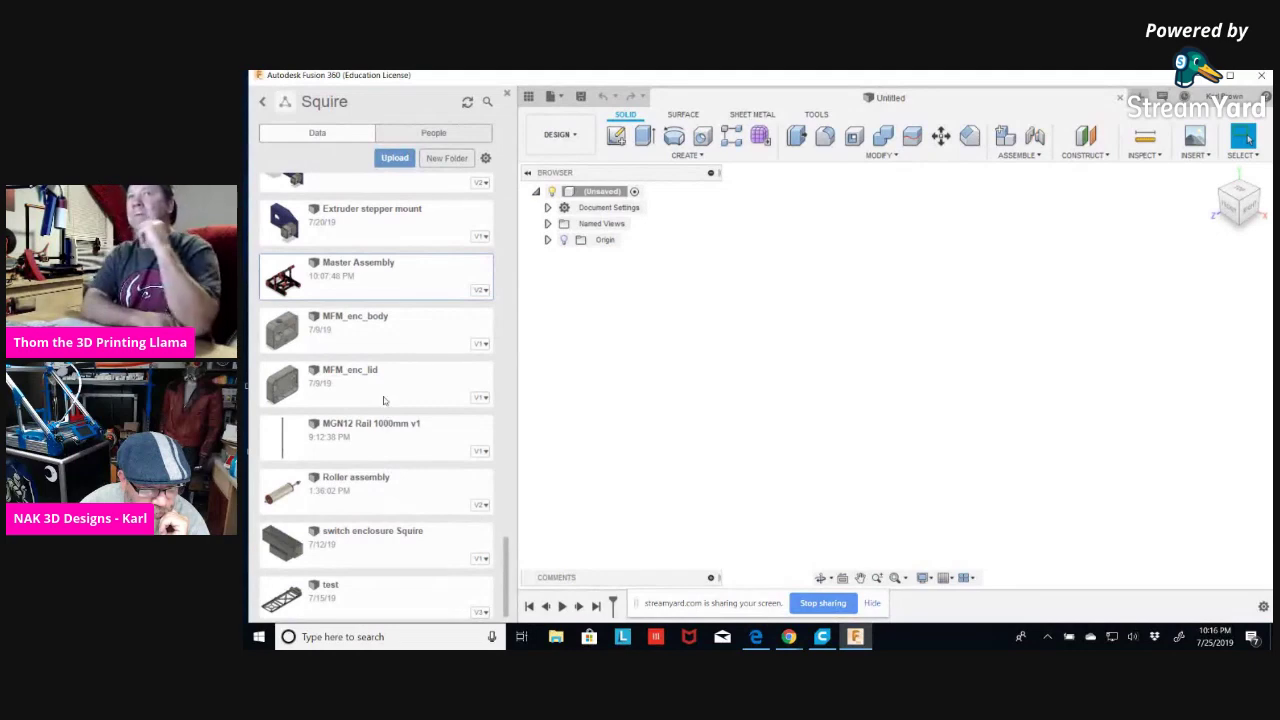
Open the Assembly design from the project list, orbit it, and open the root Assembly's options.
scroll(383, 385, "up", 6)
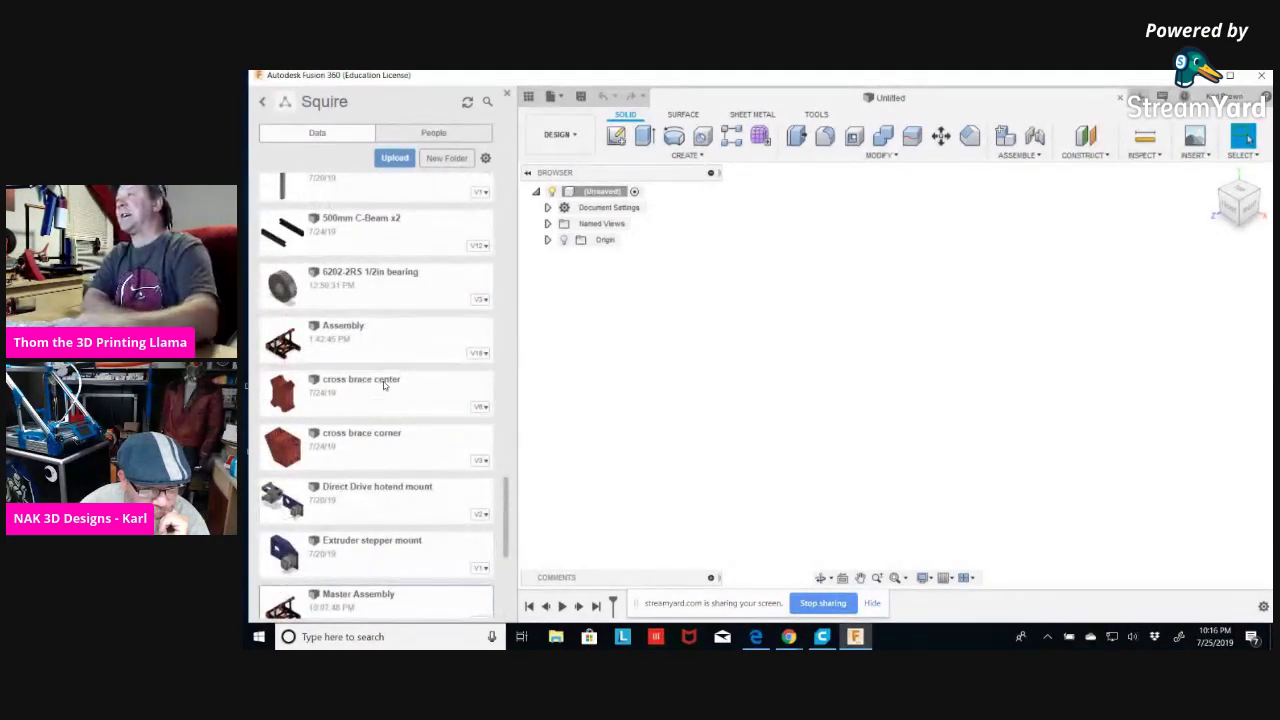
double_click(389, 335)
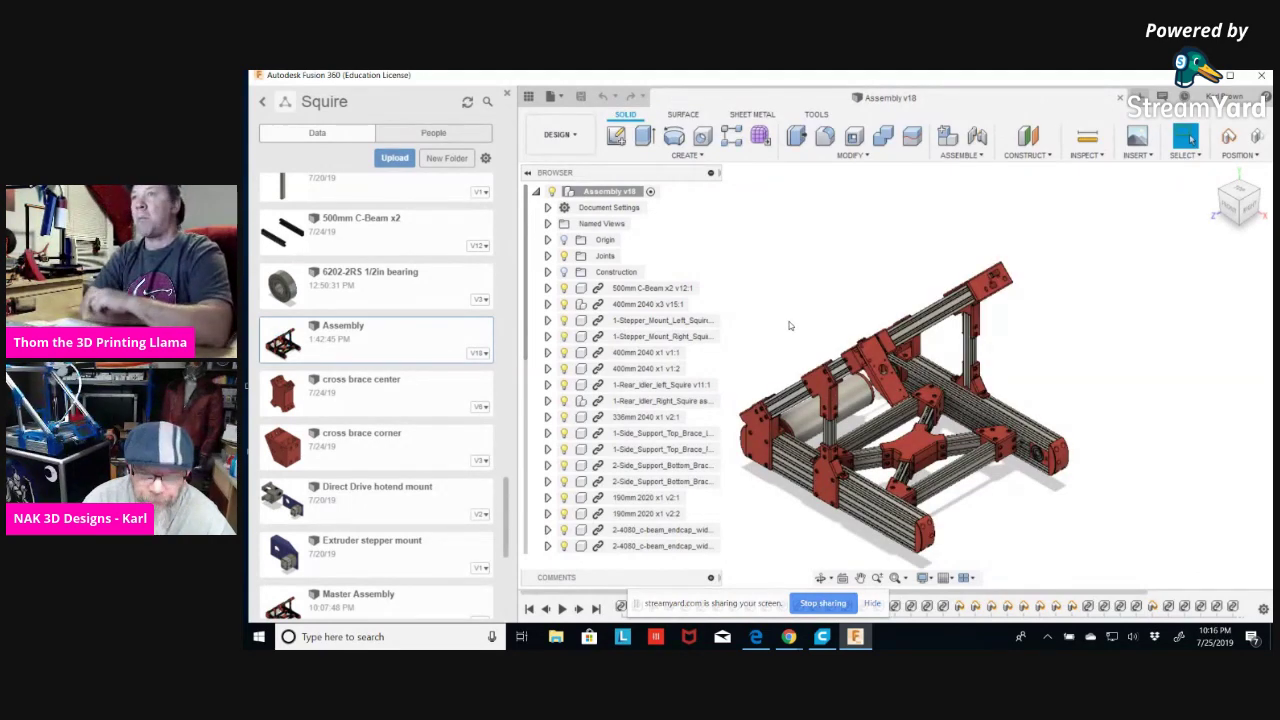
middle_click_drag(797, 314, 898, 285, "shift")
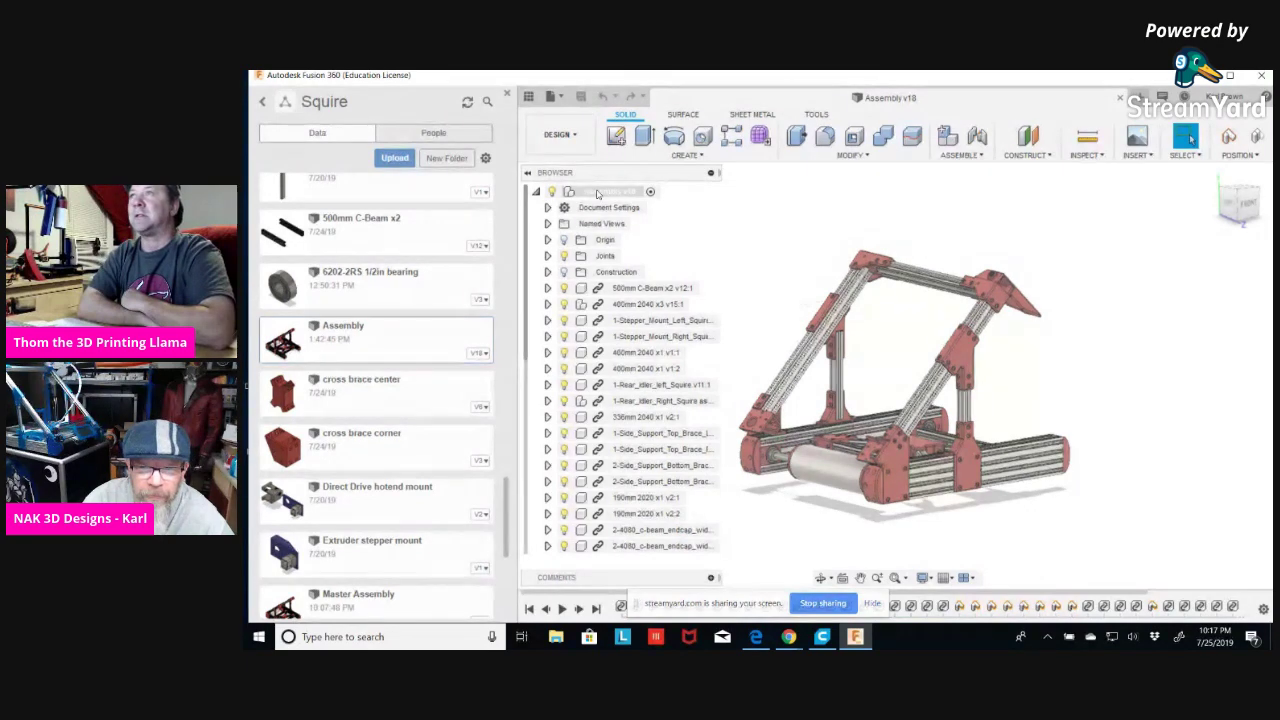
right_click(598, 193)
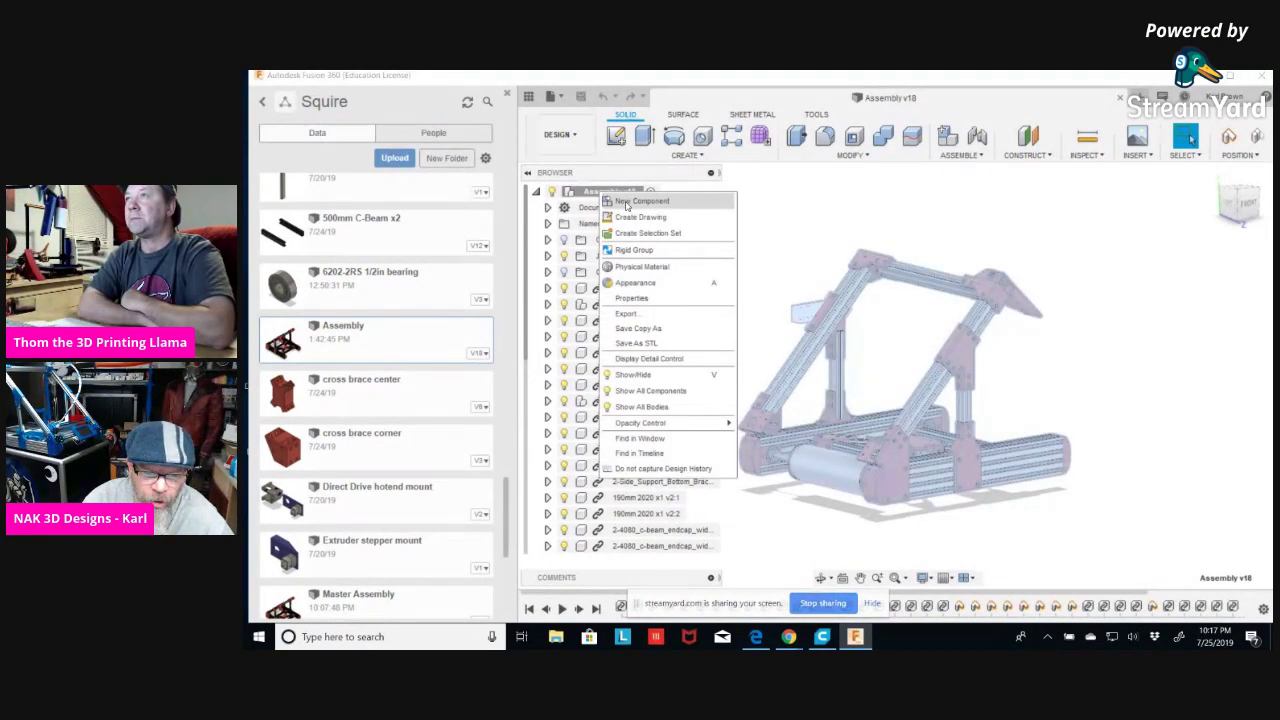
Create a new empty component in Assembly v18 and rename Component1 to 'Bearings'.
left_click(627, 205)
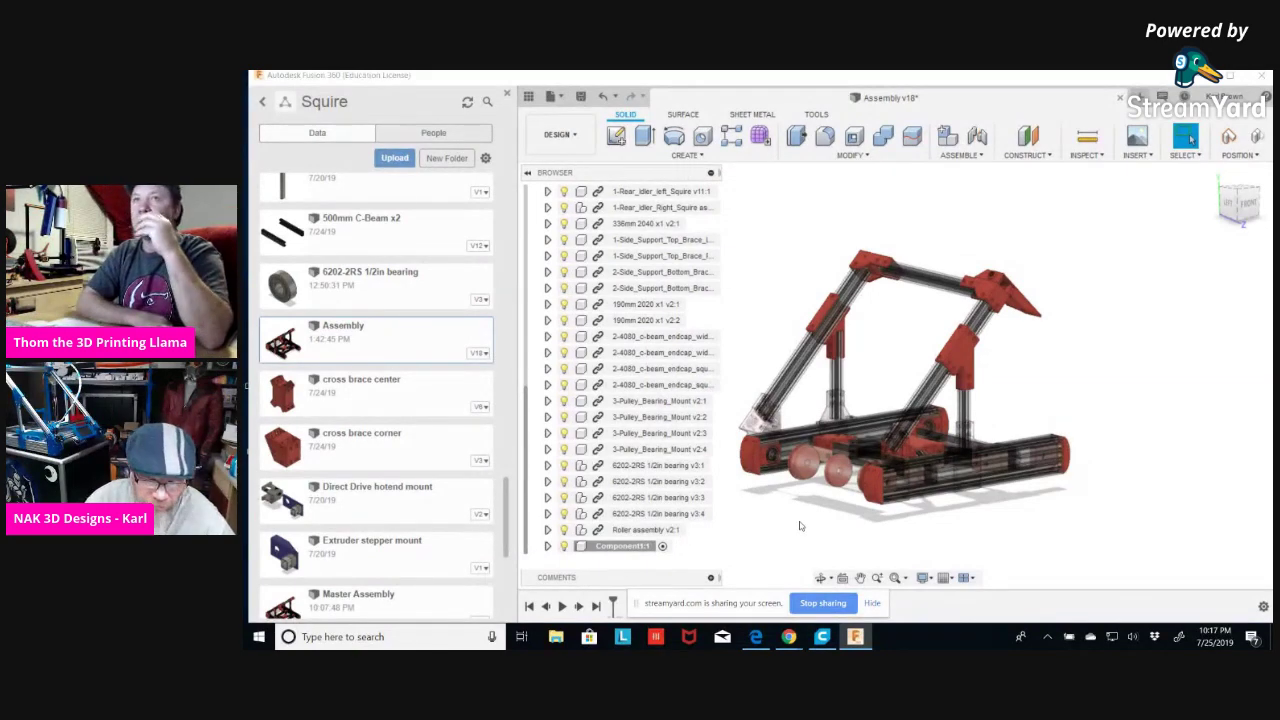
right_click(612, 546)
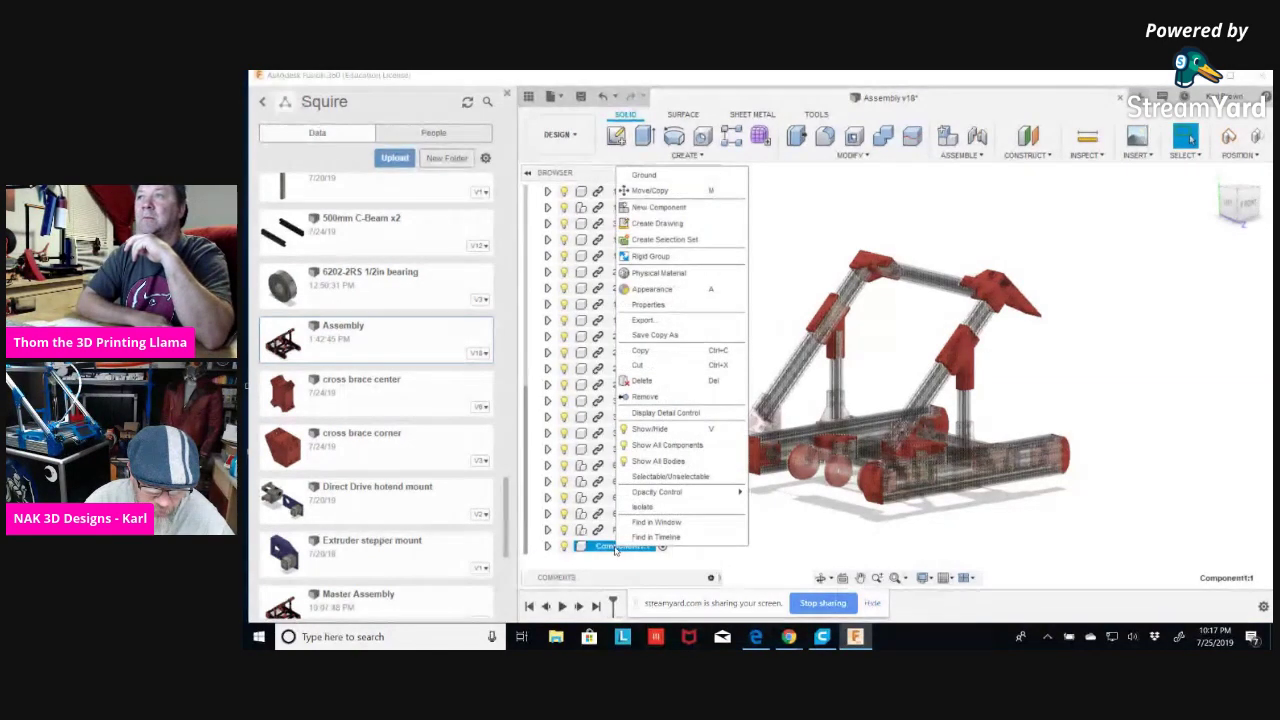
double_click(620, 546)
type("Bearings")
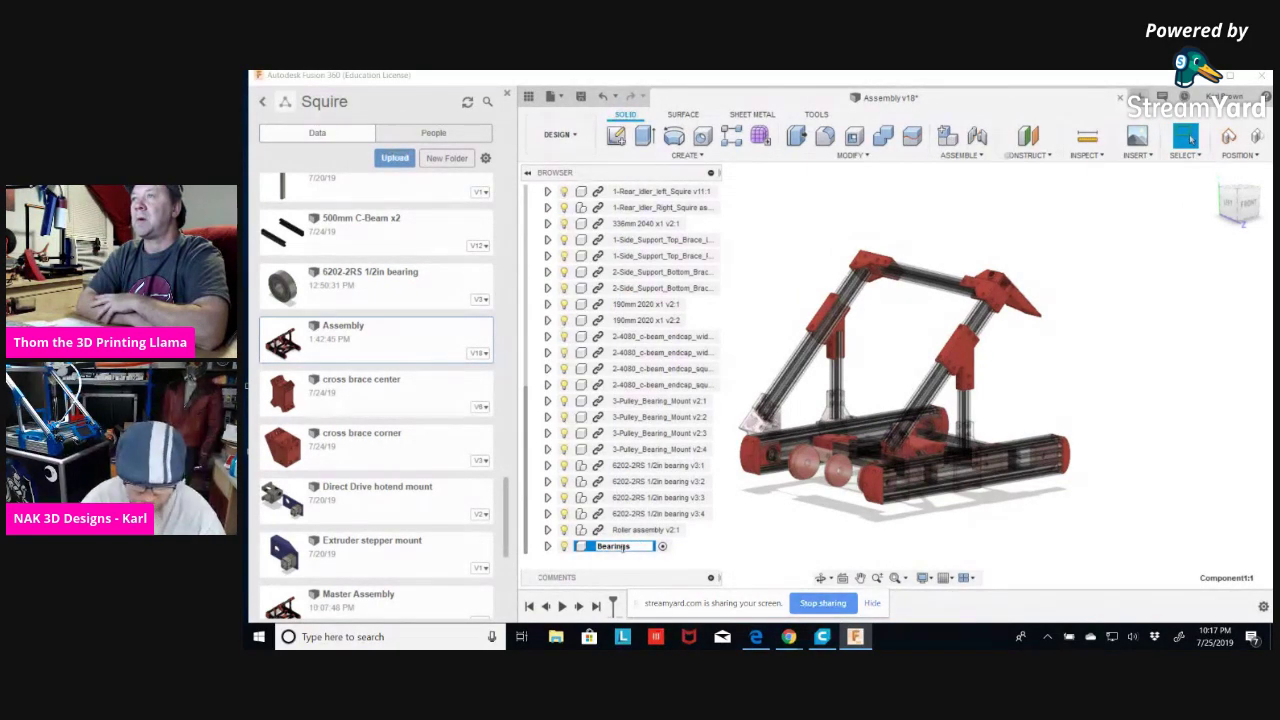
key("Return")
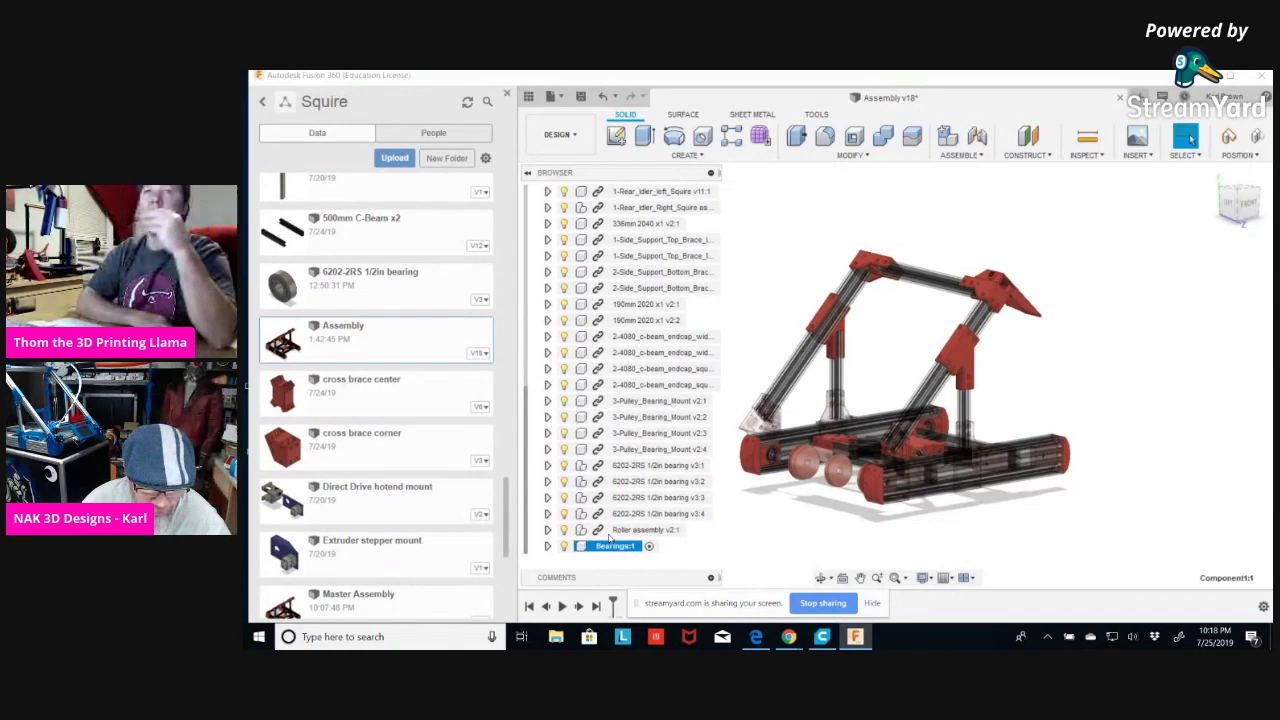
Move the four 6202-2RS 1/2in bearings into the Bearings component and orbit to check.
left_click(634, 467)
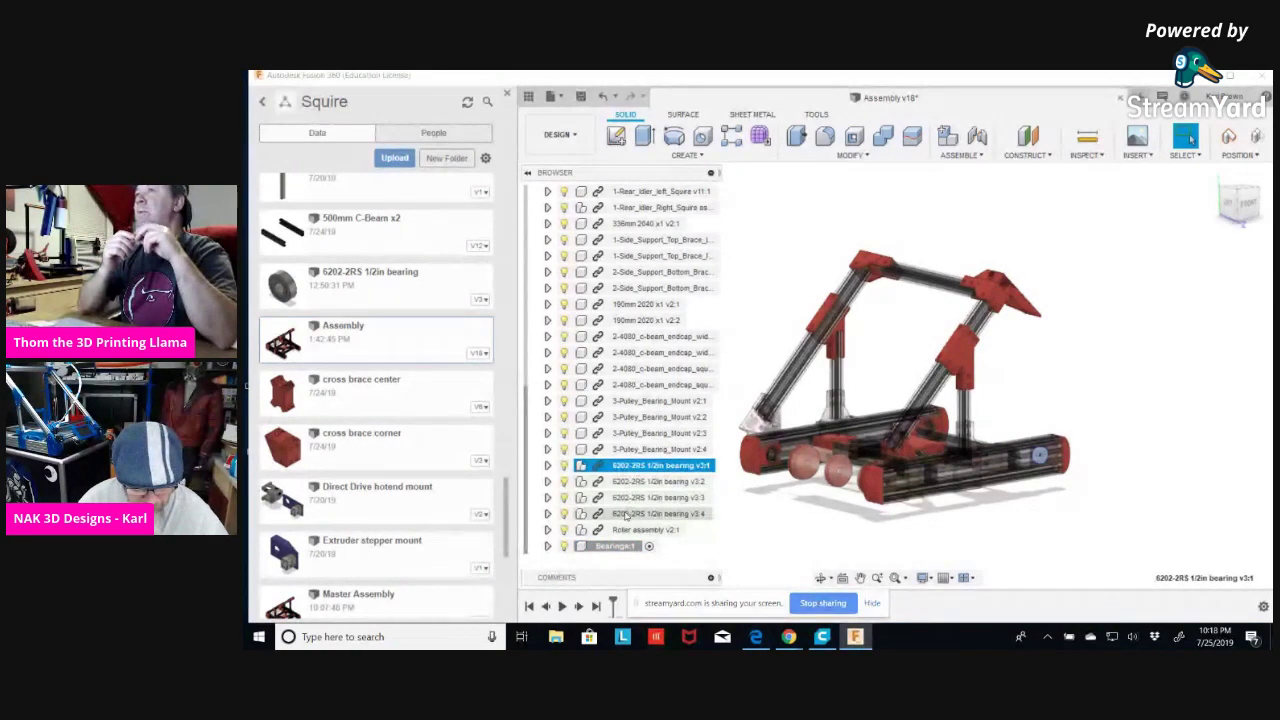
left_click(628, 513, "shift")
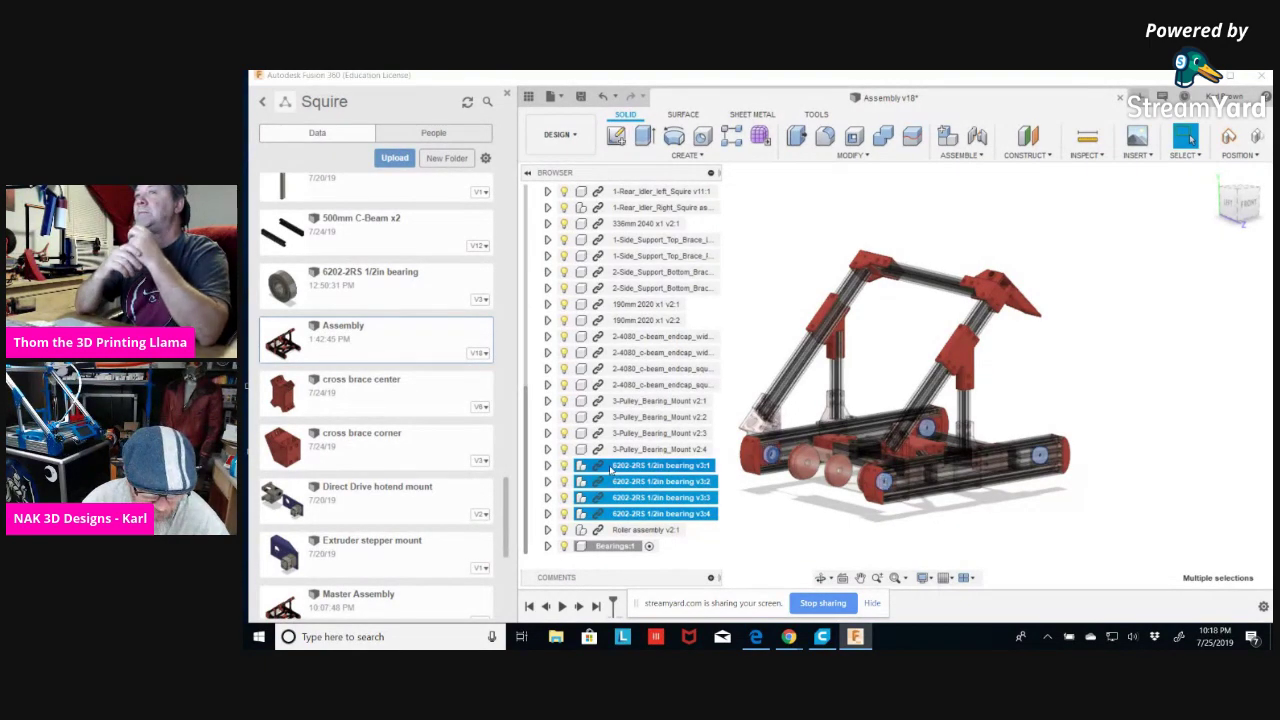
left_click_drag(615, 480, 605, 546)
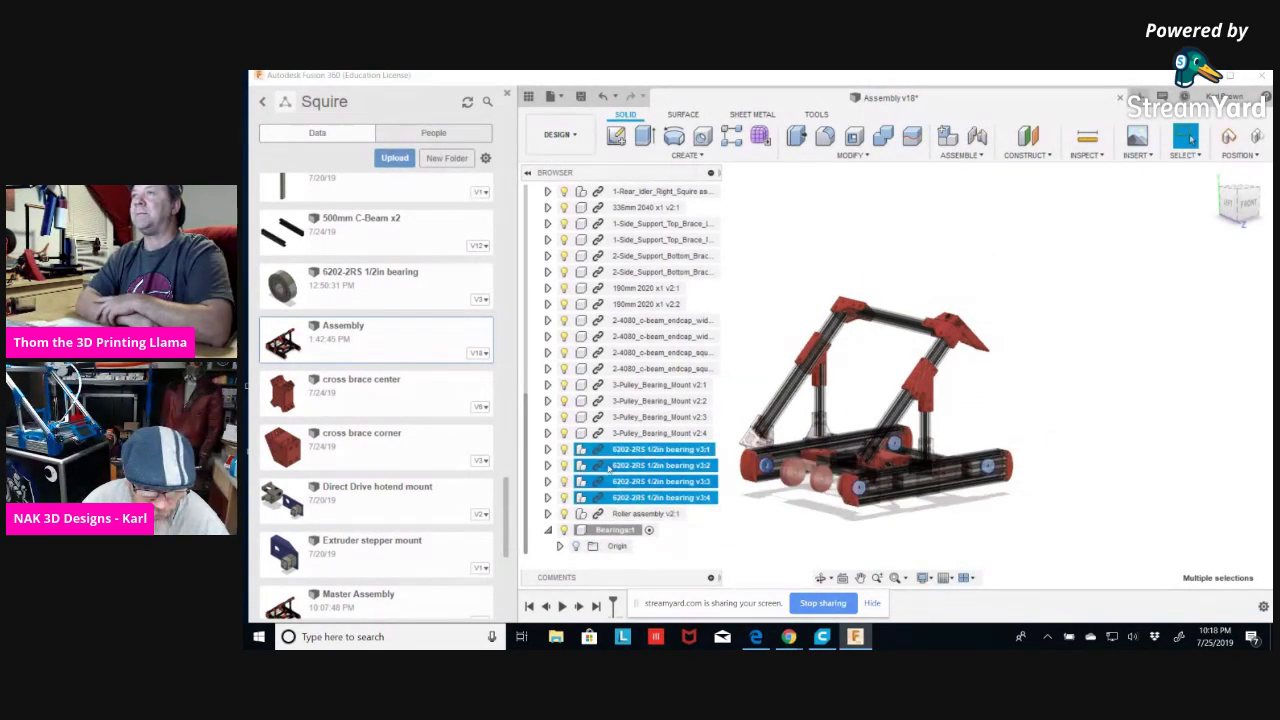
left_click_drag(610, 452, 608, 535)
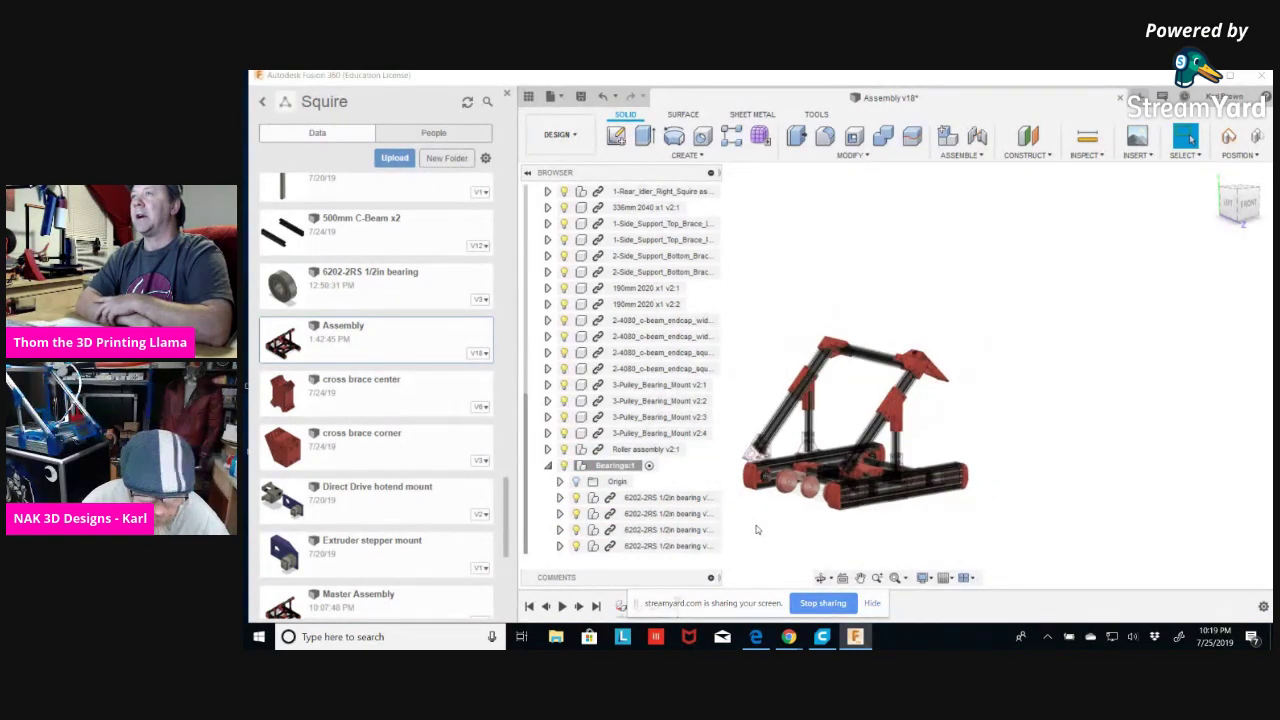
scroll(756, 525, "up", 2)
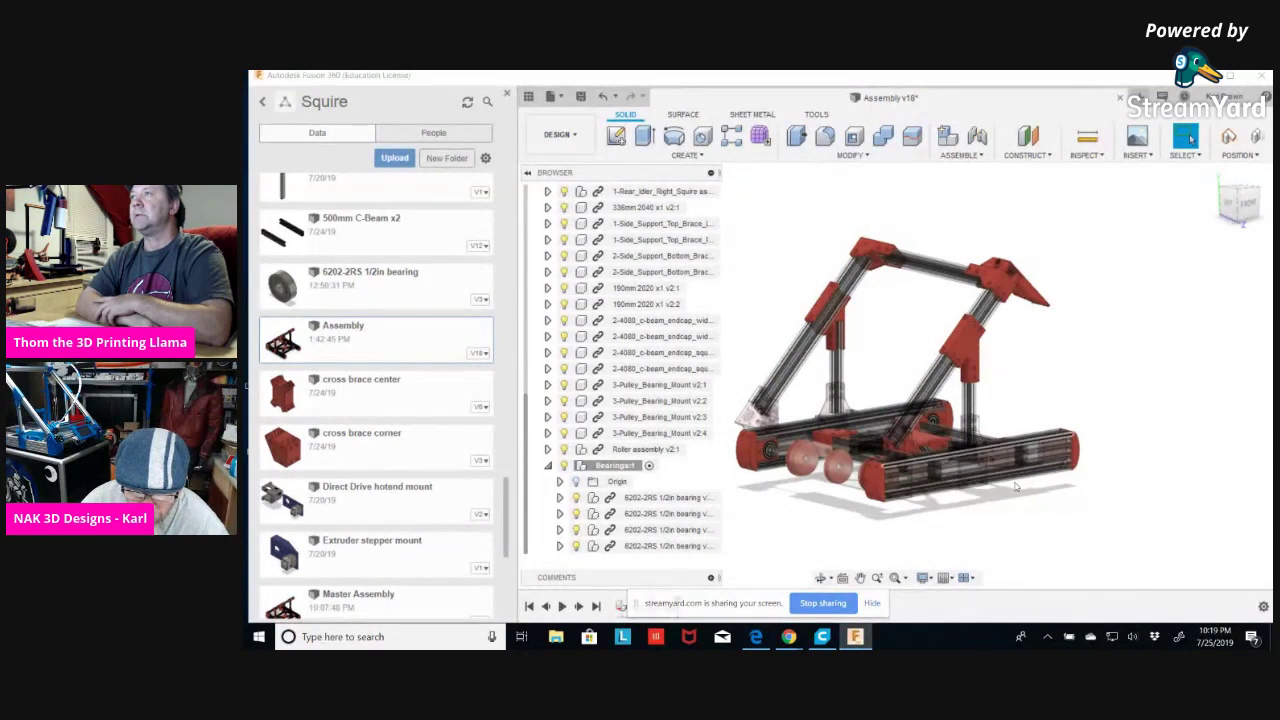
mouse_move(1041, 530)
middle_mouse_down("shift")
mouse_move(1120, 514)
mouse_move(1047, 540)
middle_mouse_up("shift")
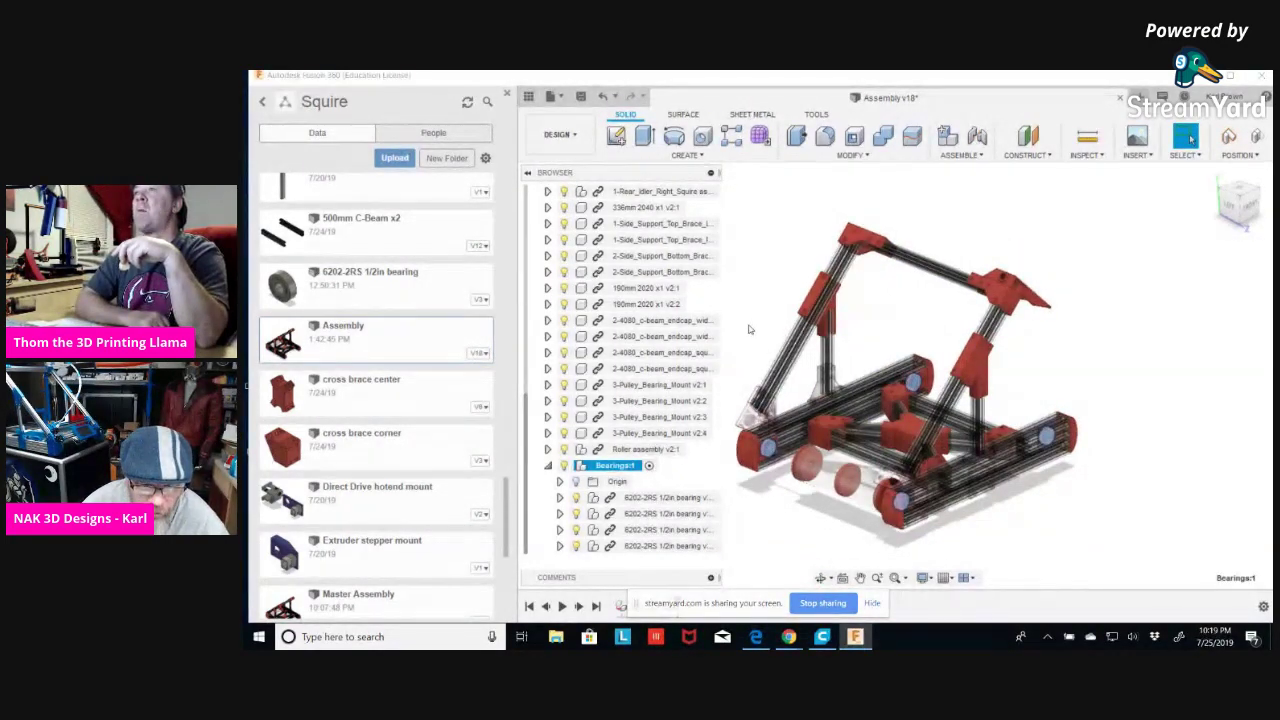
Make the top-level Assembly v18 the active component.
scroll(753, 308, "up", 3)
scroll(753, 308, "down", 2)
scroll(676, 267, "up", 6)
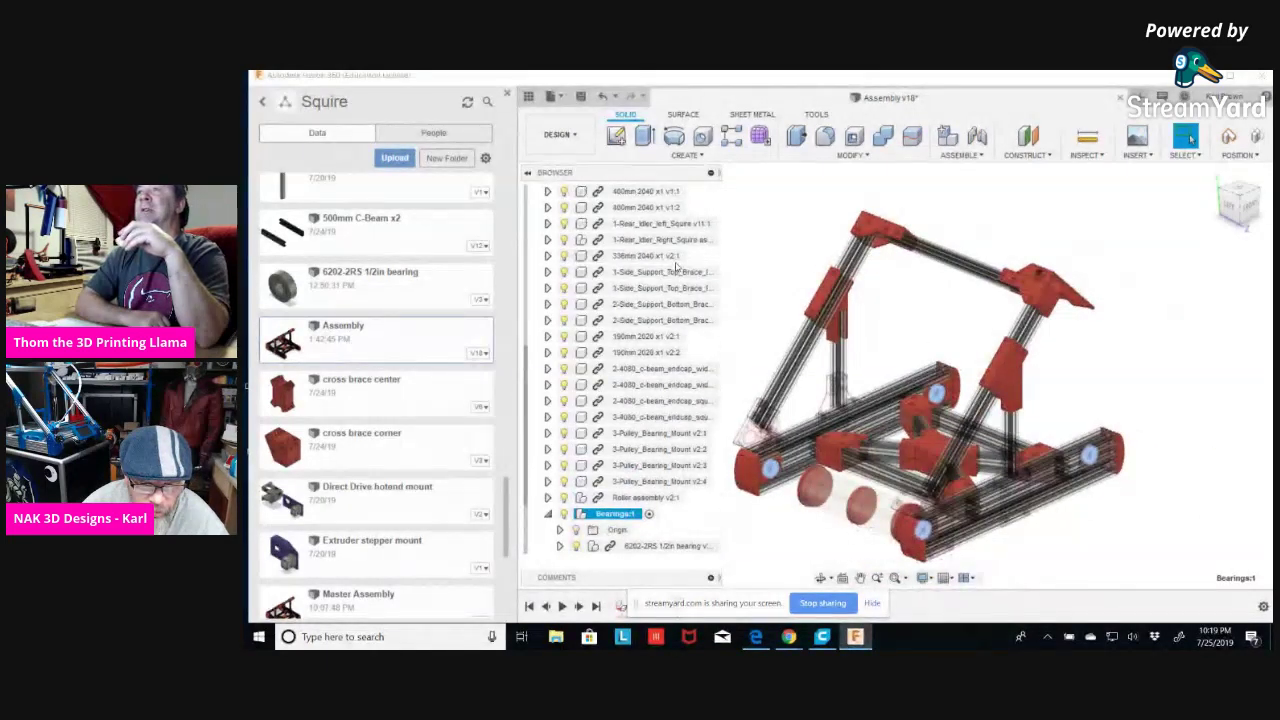
scroll(676, 267, "up", 1)
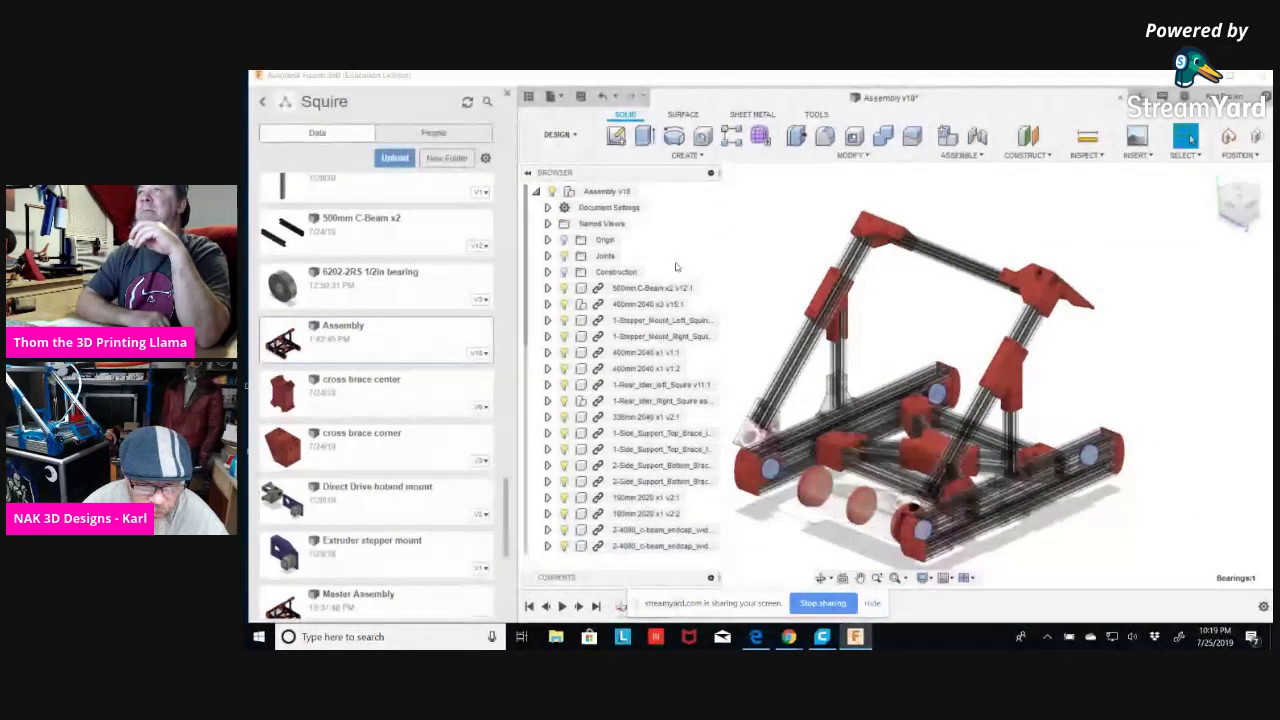
left_click(644, 192)
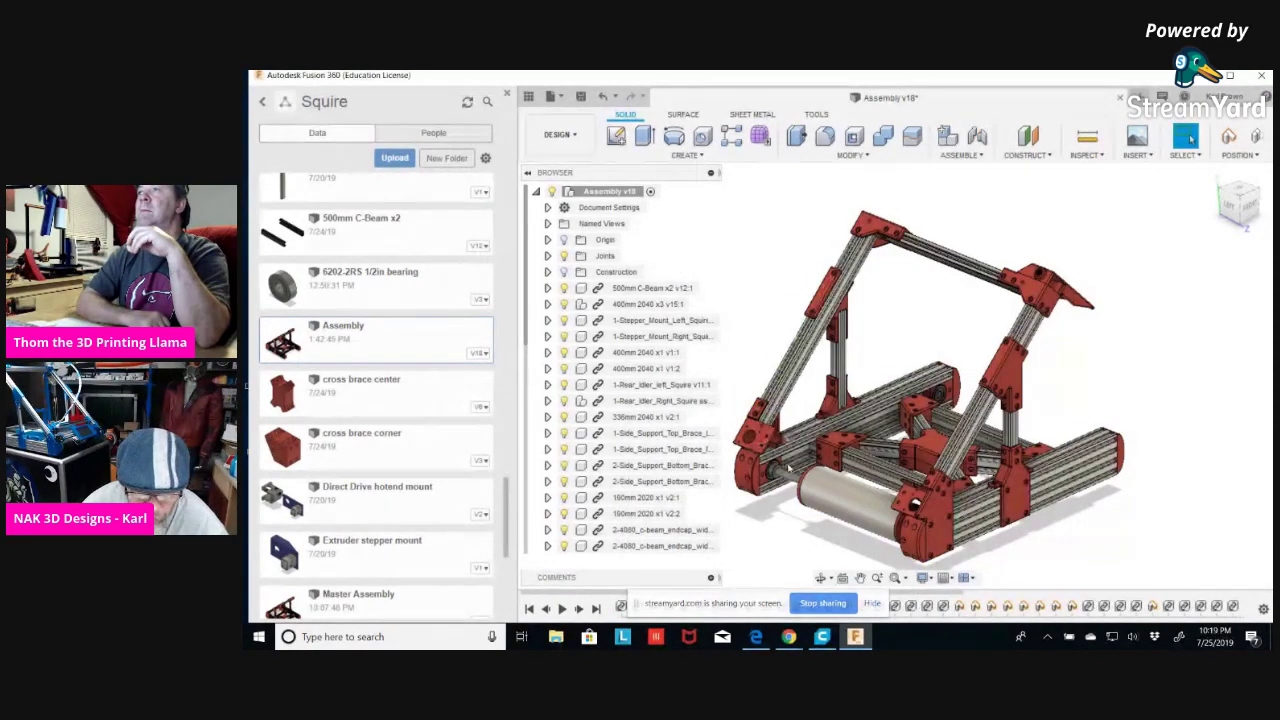
Collapse the Bearings component in the browser.
scroll(775, 473, "up", 5)
scroll(775, 473, "up", 2)
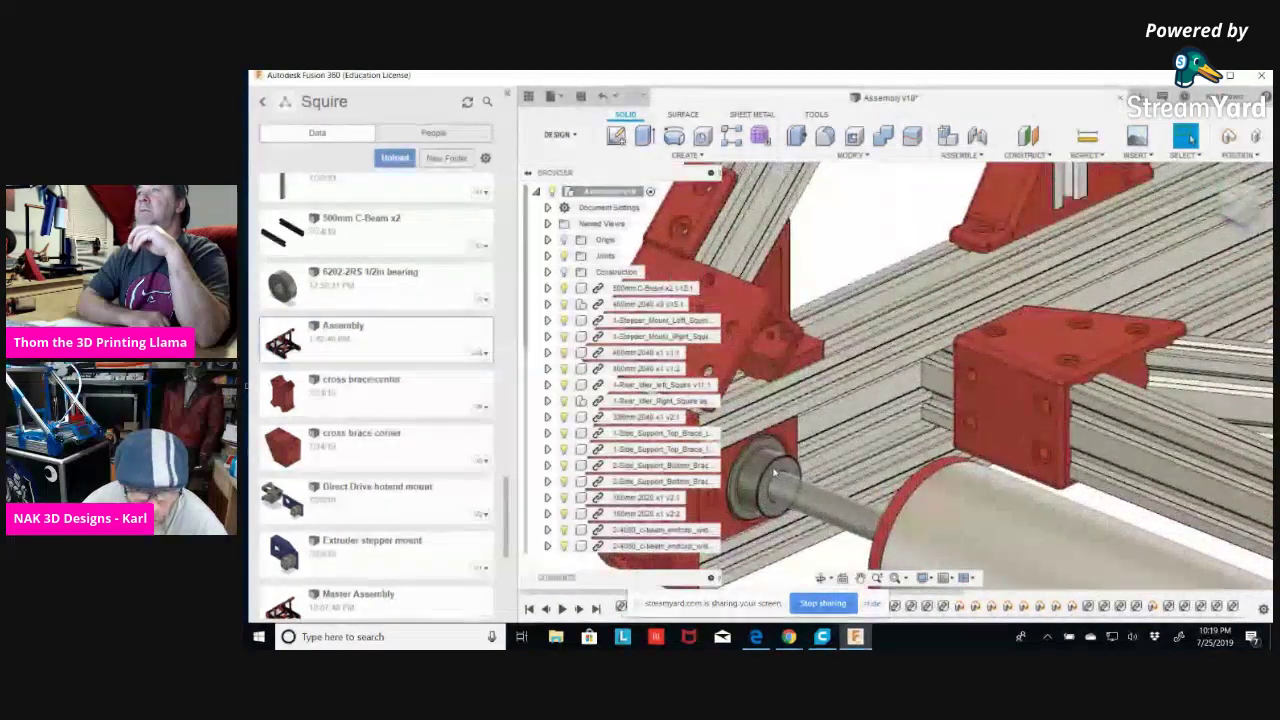
scroll(778, 414, "down", 4)
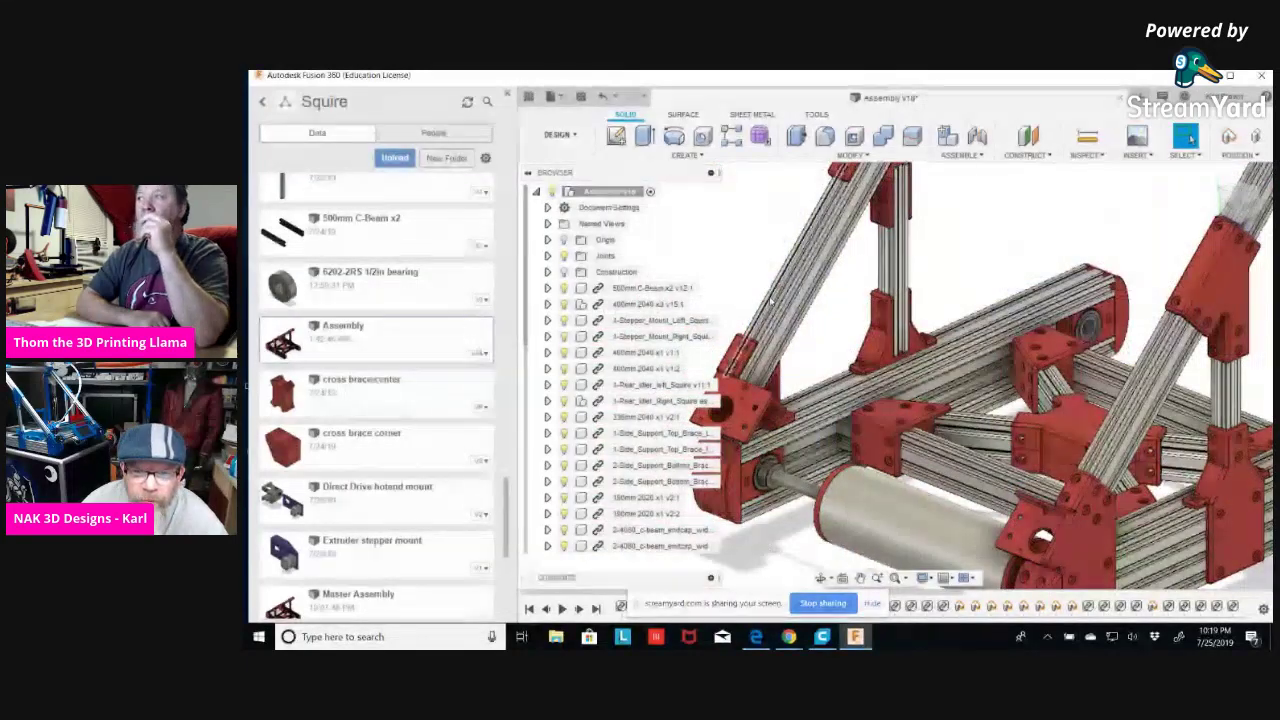
scroll(757, 284, "down", 2)
scroll(757, 284, "down", 2)
scroll(648, 434, "down", 5)
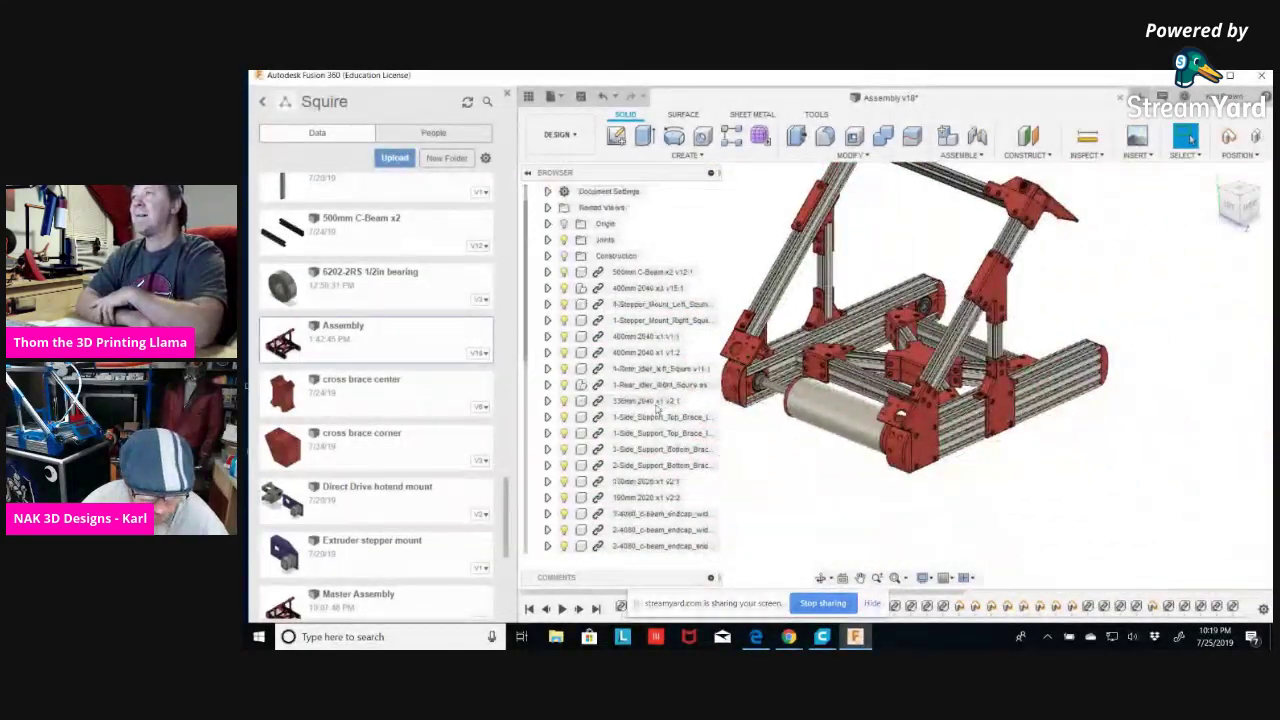
scroll(648, 434, "down", 2)
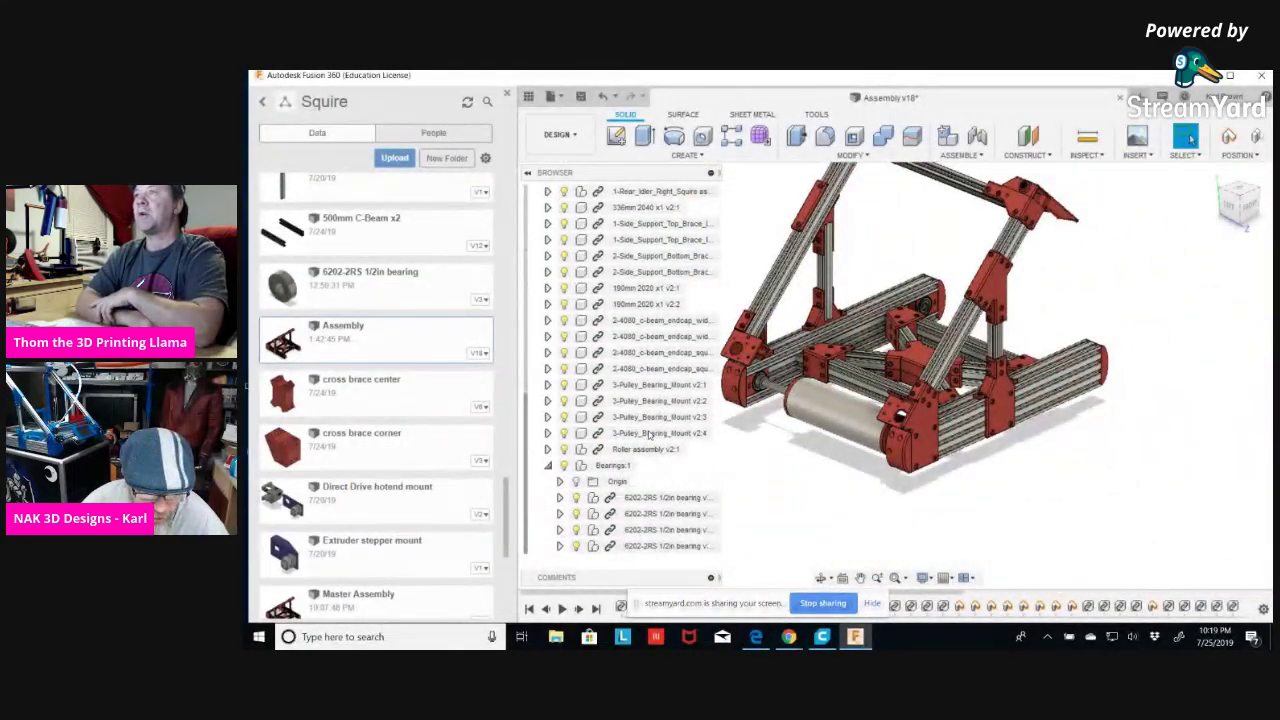
left_click(548, 466)
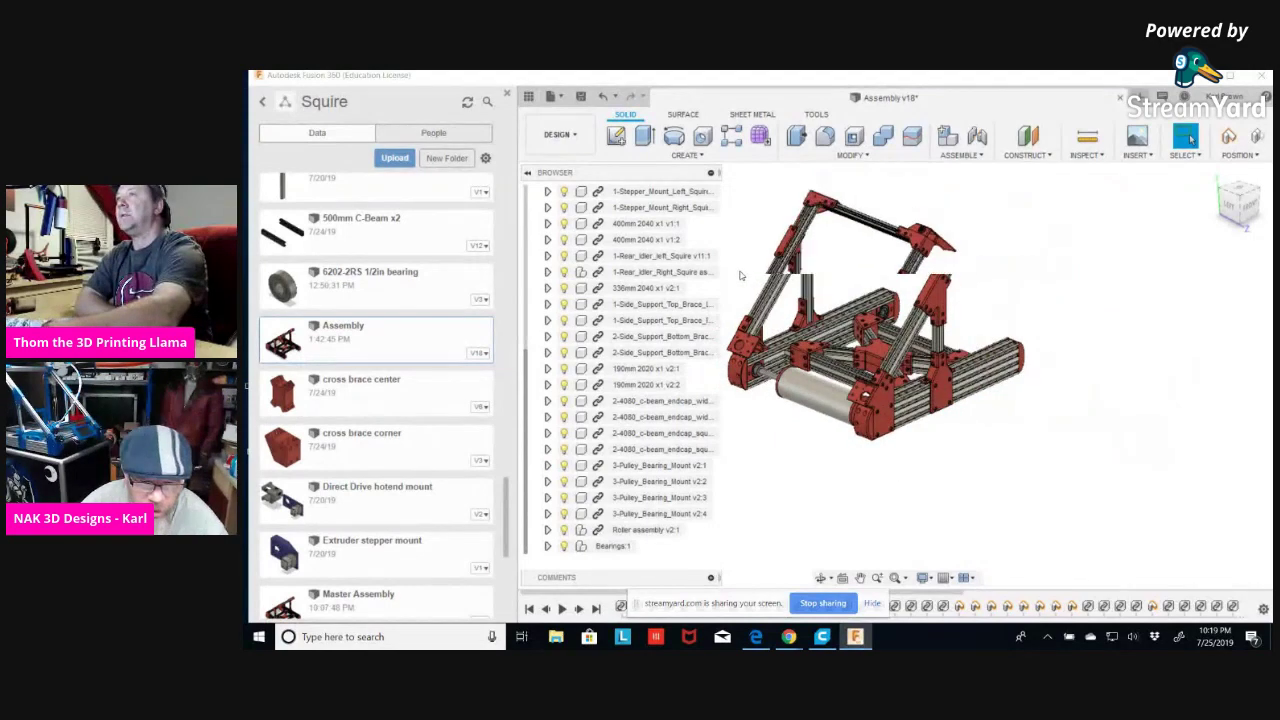
scroll(632, 222, "up", 4)
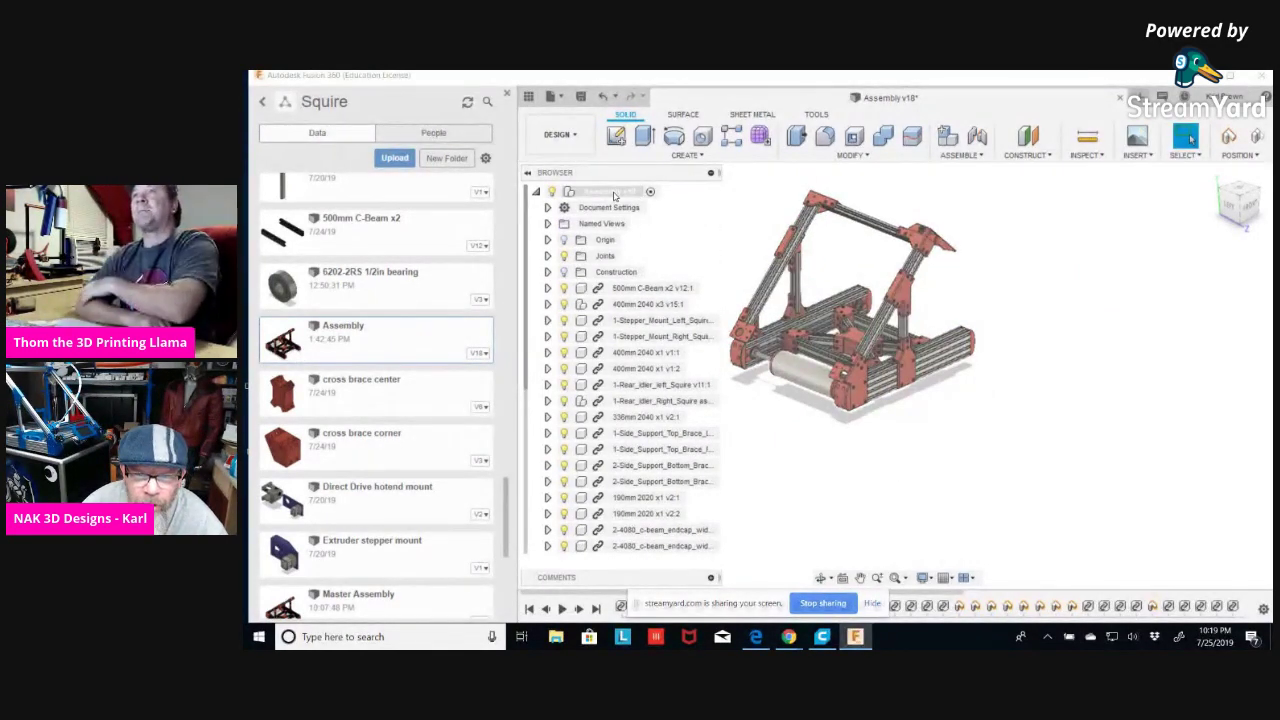
right_click(612, 192)
Add a new empty component, Component2:1, under the top-level assembly.
left_click(645, 208)
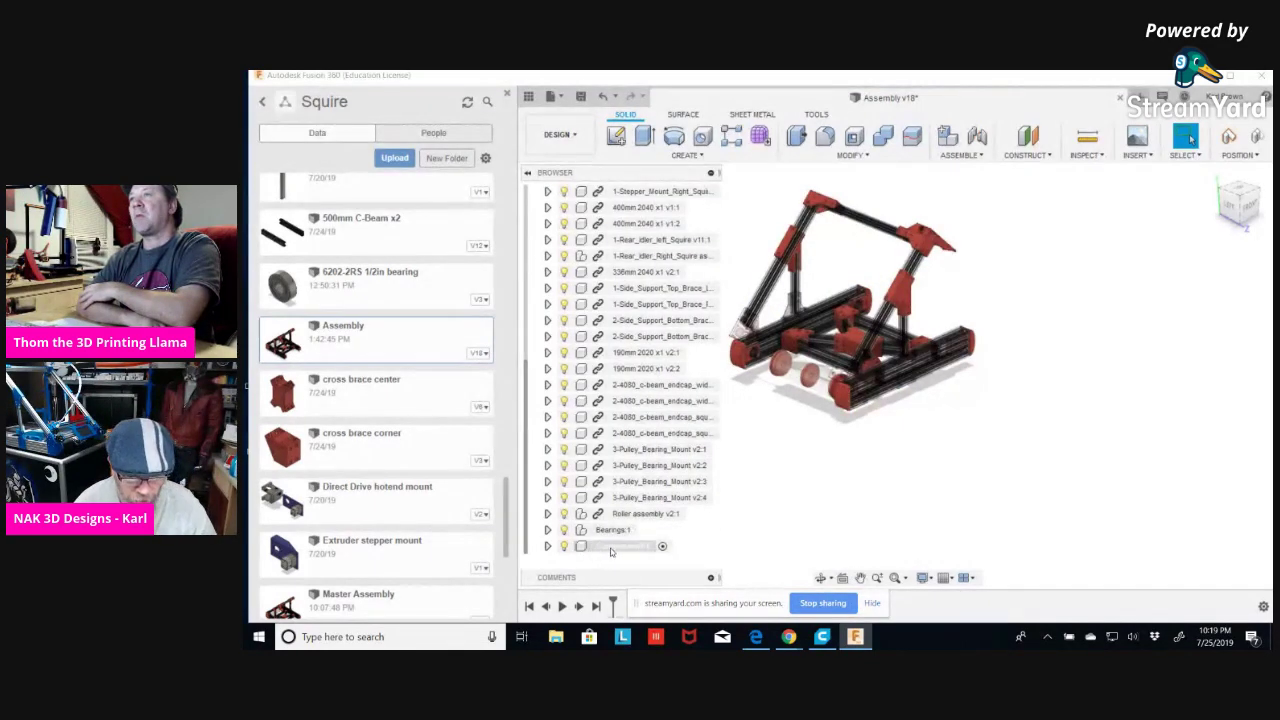
left_click(618, 547)
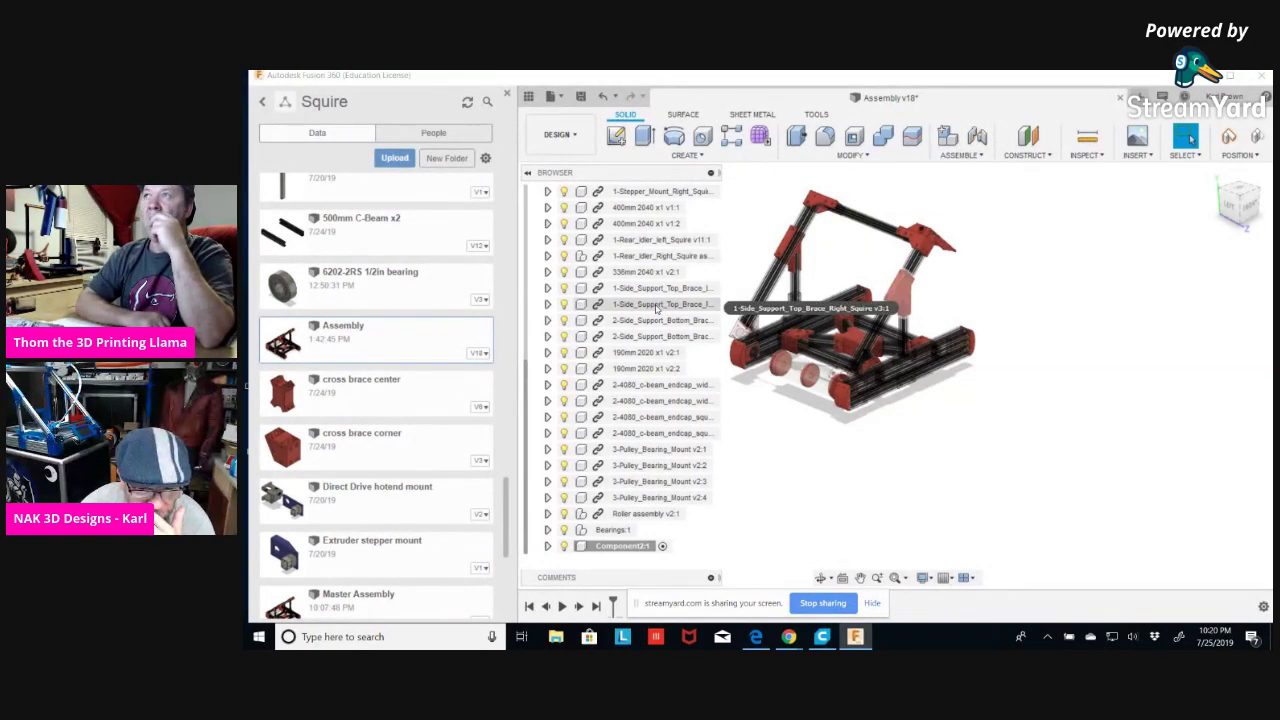
scroll(656, 308, "up", 2)
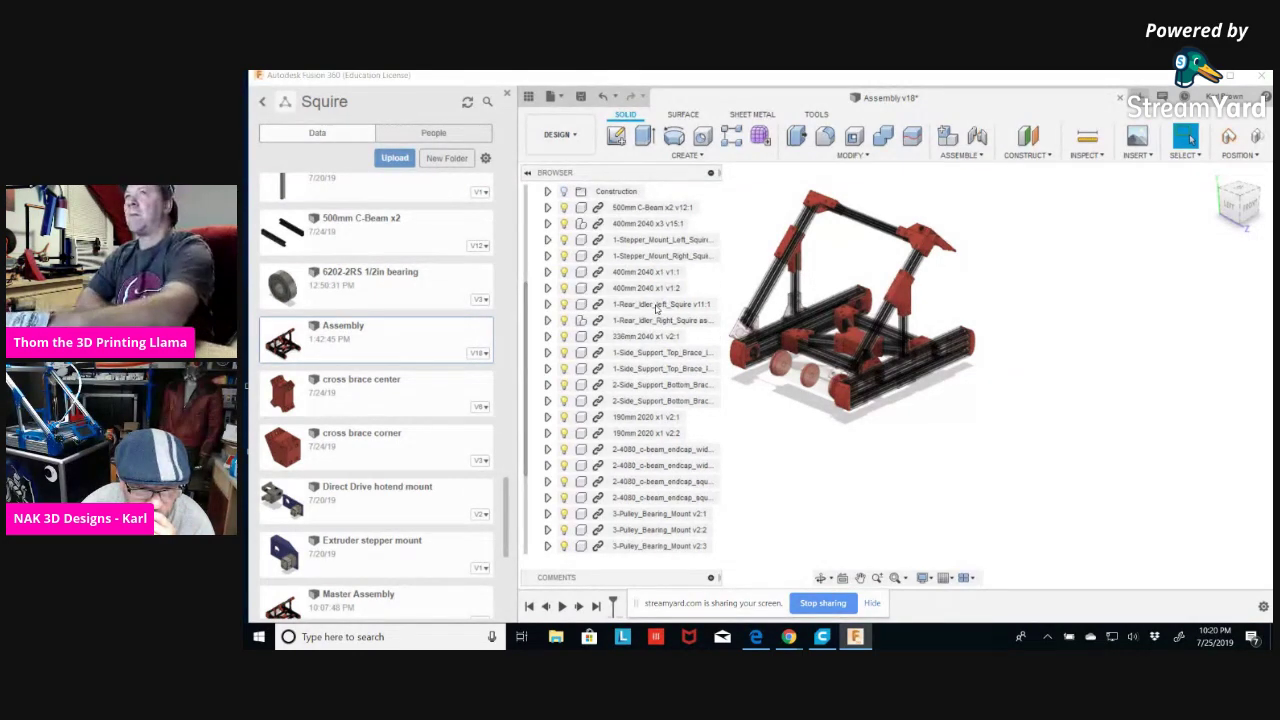
scroll(656, 308, "up", 2)
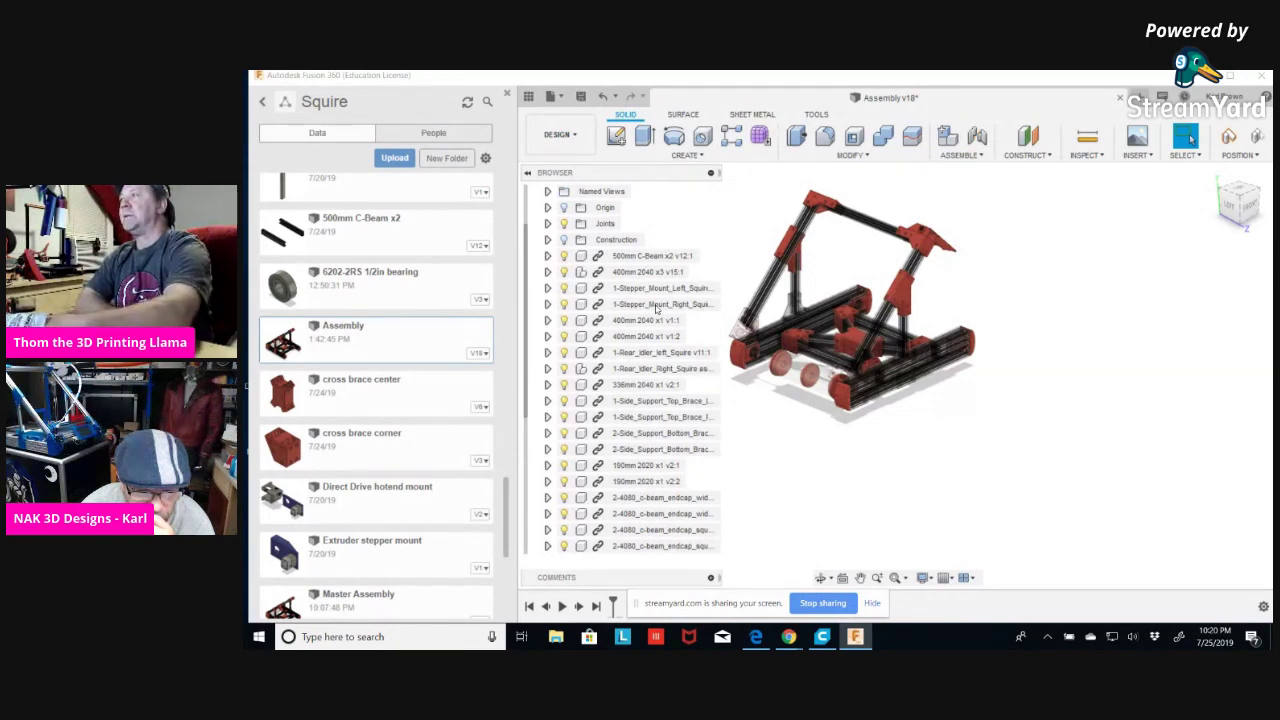
scroll(656, 308, "down", 2)
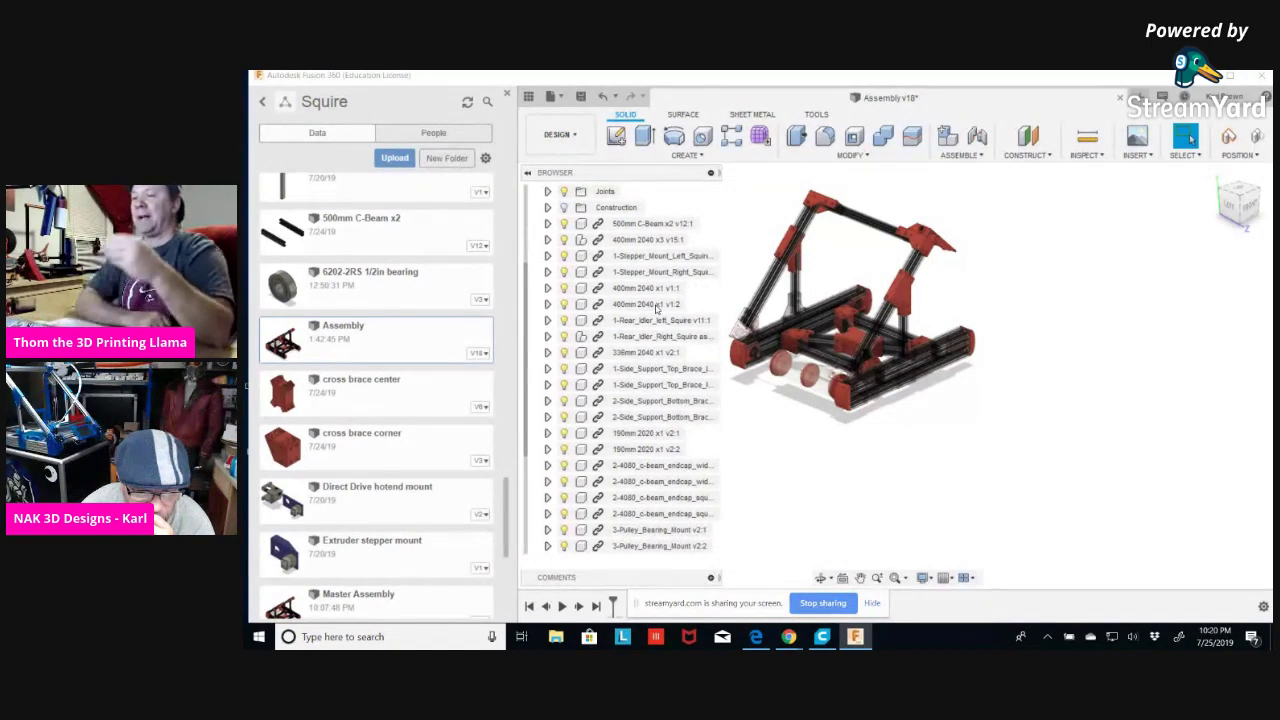
scroll(656, 308, "down", 3)
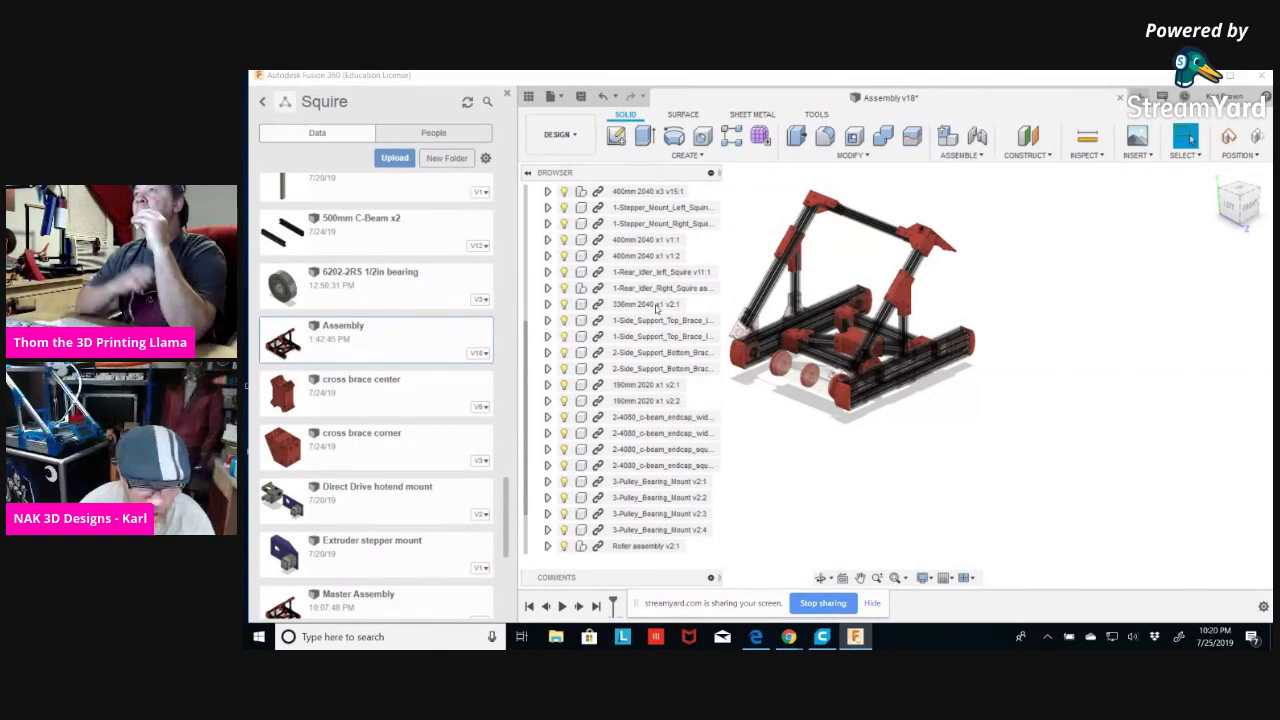
Expand Roller assembly to inspect its contents, then collapse it again.
left_click(547, 546)
scroll(553, 550, "down", 3)
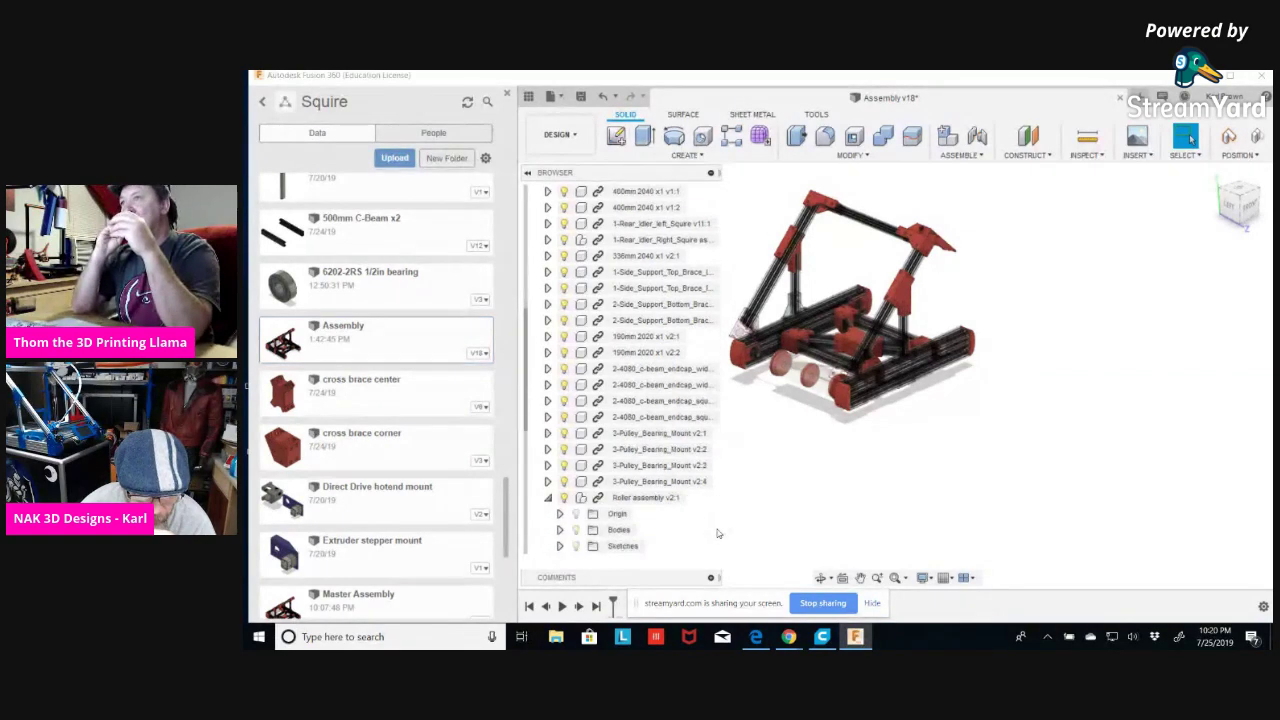
scroll(718, 530, "down", 3)
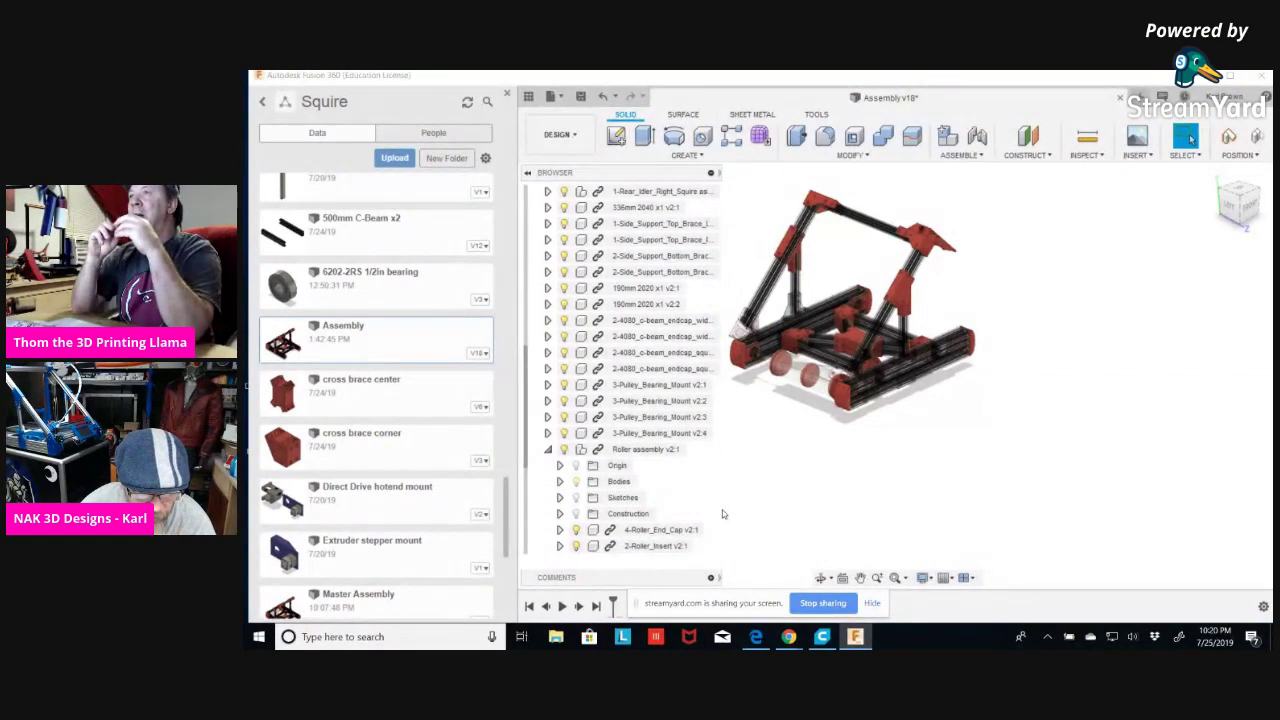
scroll(724, 514, "down", 3)
scroll(636, 515, "down", 4)
scroll(636, 514, "down", 3)
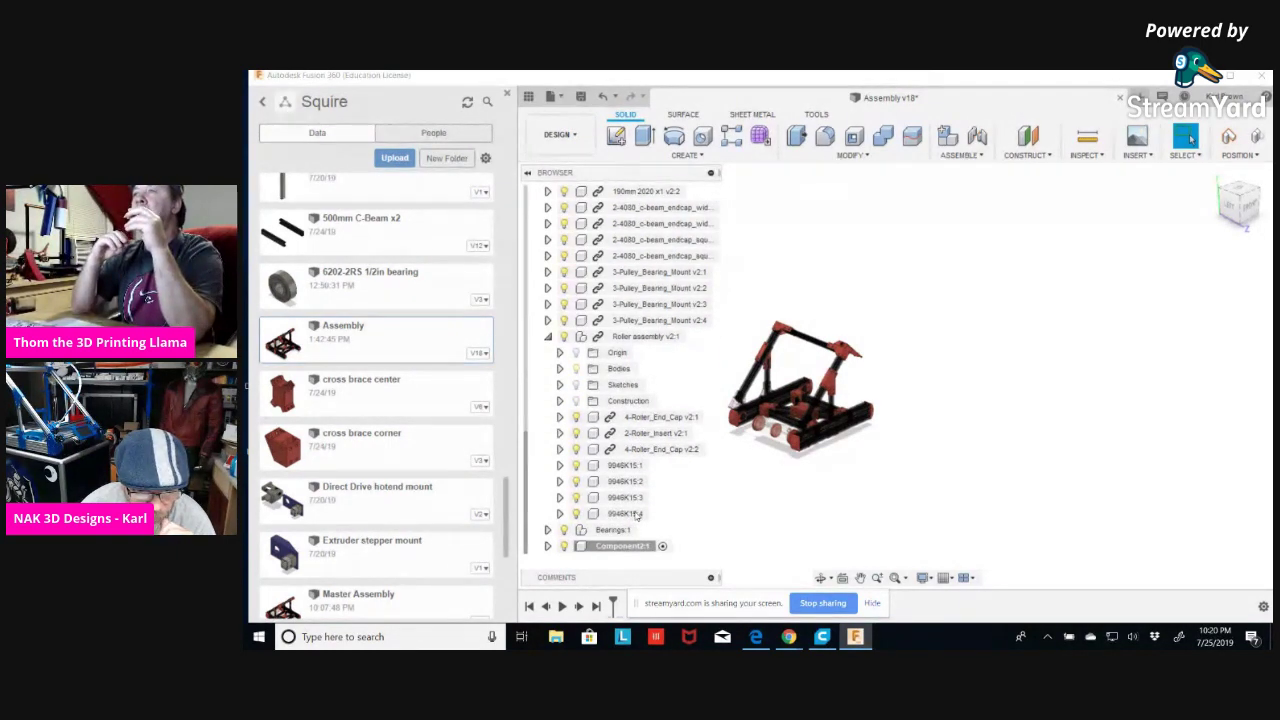
left_click(547, 336)
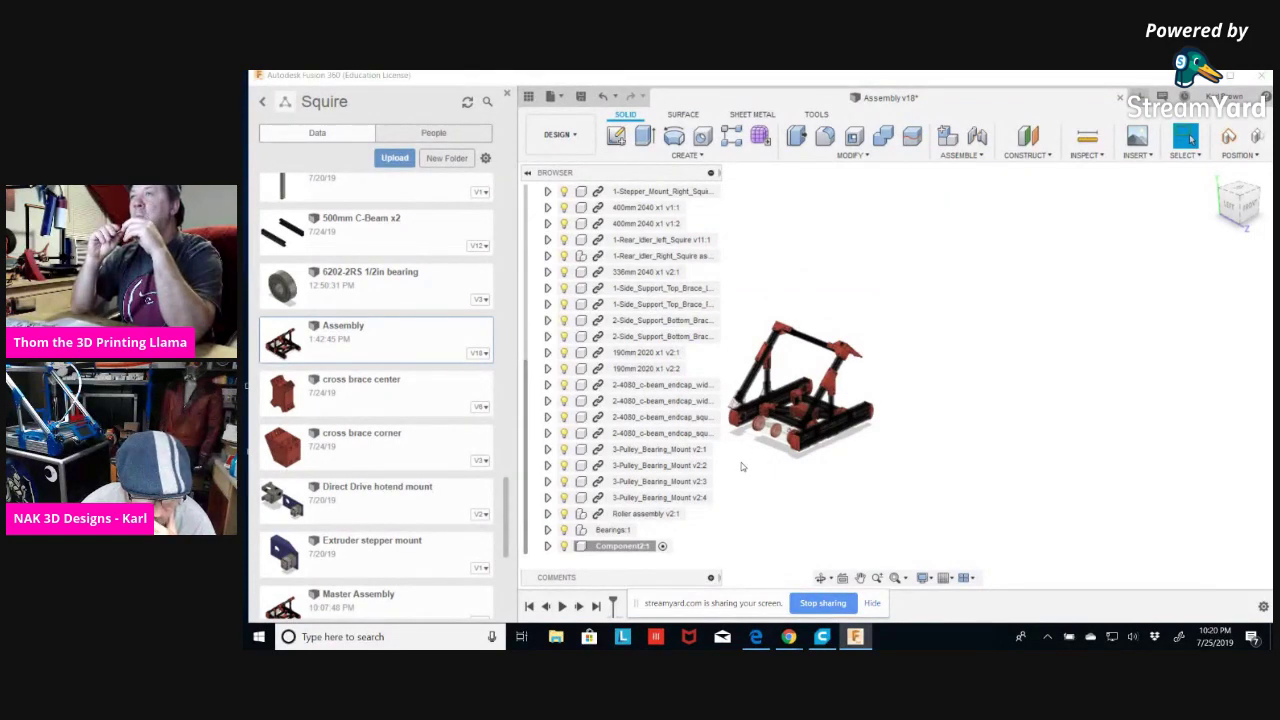
scroll(742, 466, "down", 2)
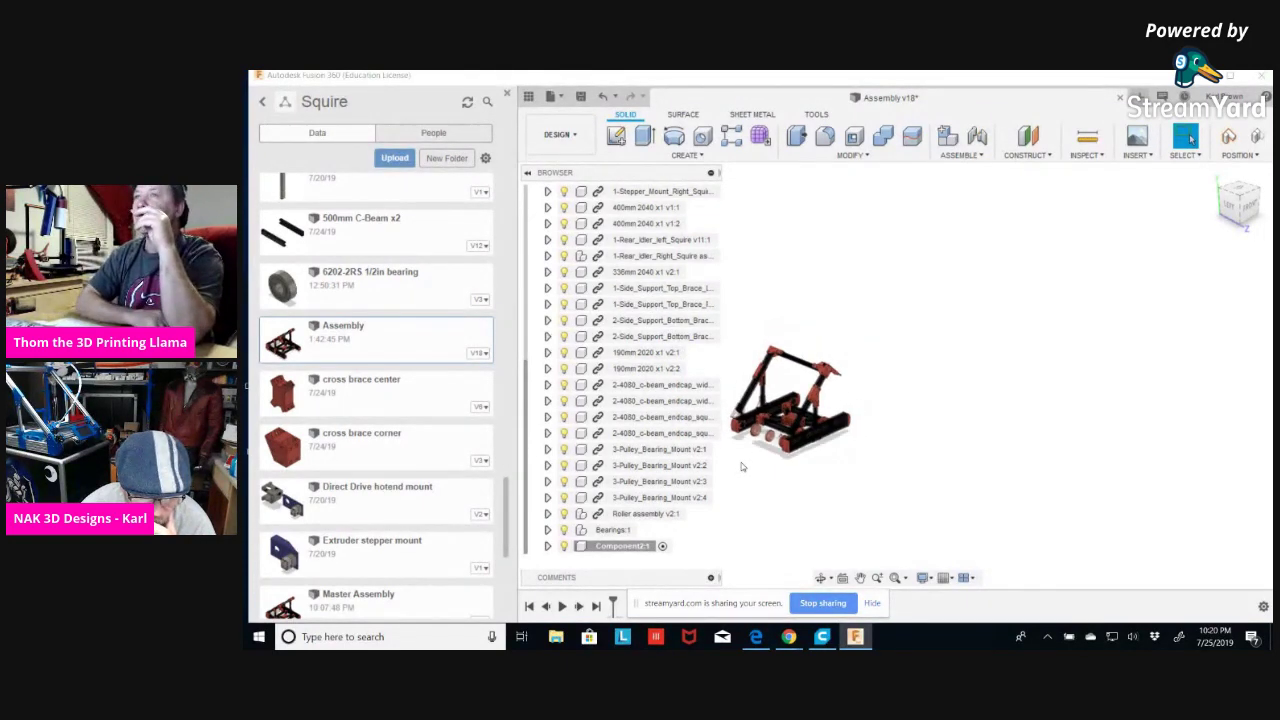
scroll(742, 466, "up", 1)
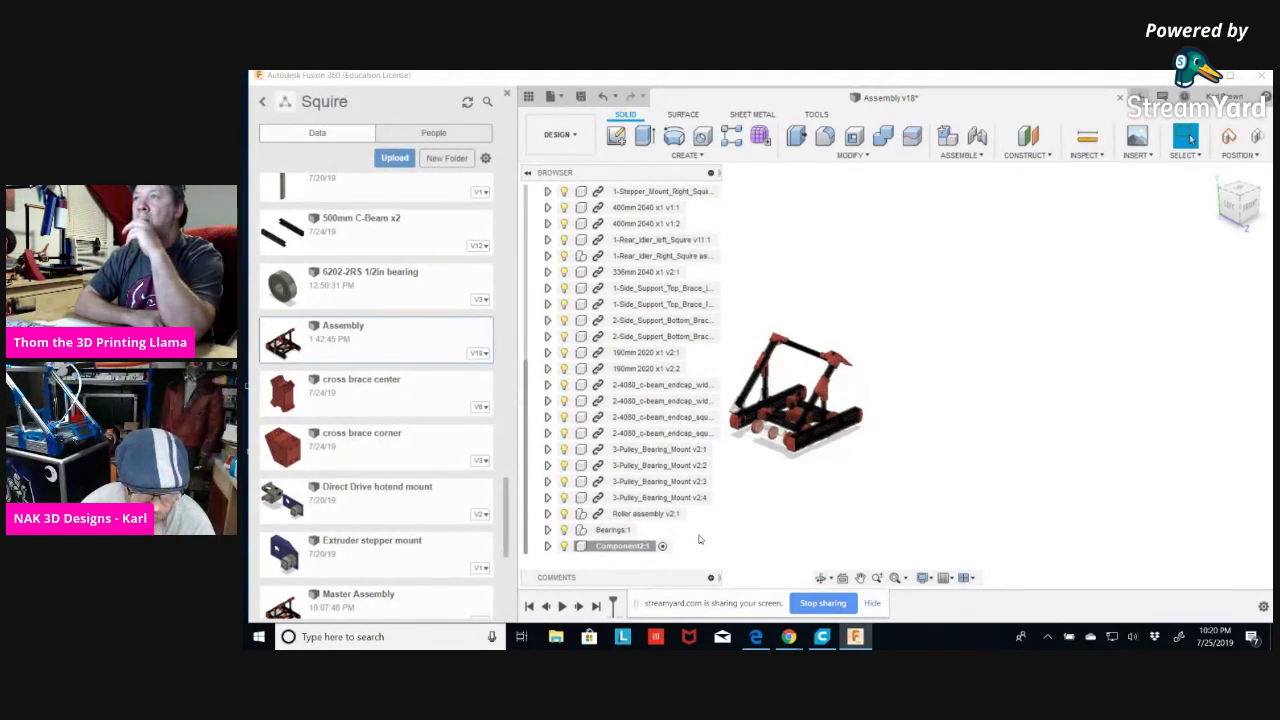
scroll(600, 330, "up", 5)
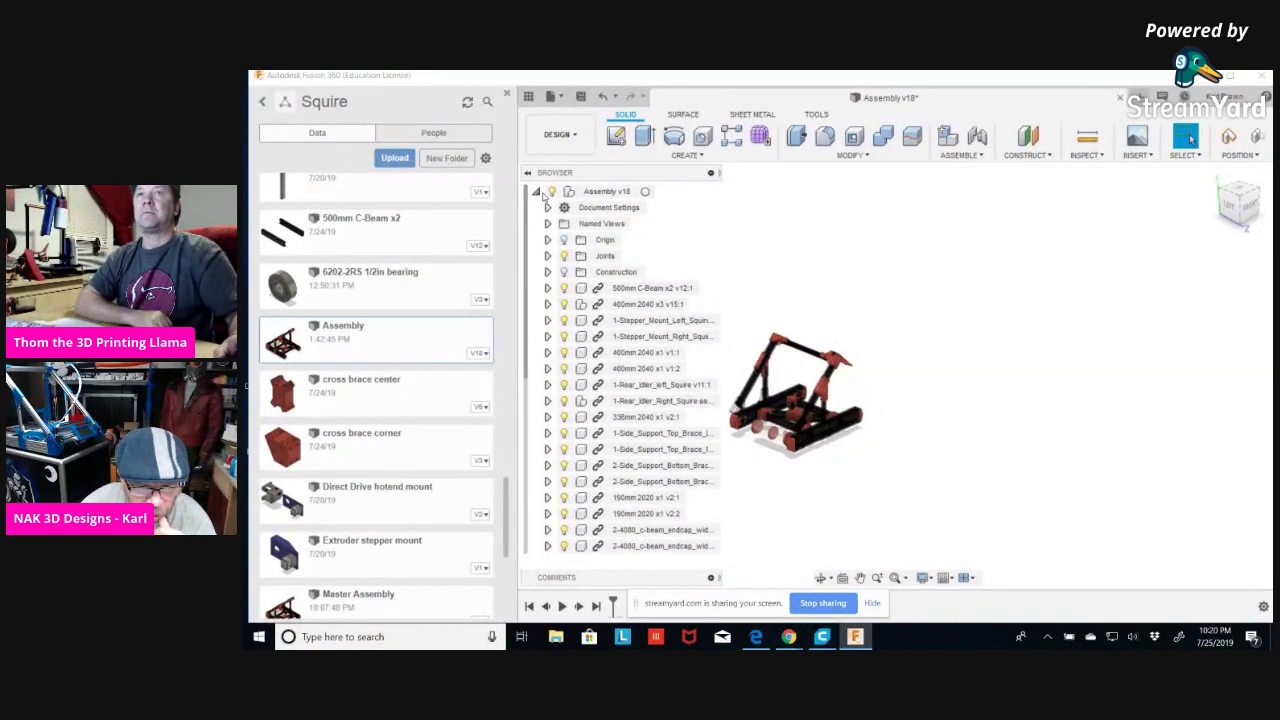
Add a further empty component, Component3:1, to the top-level assembly.
right_click(618, 193)
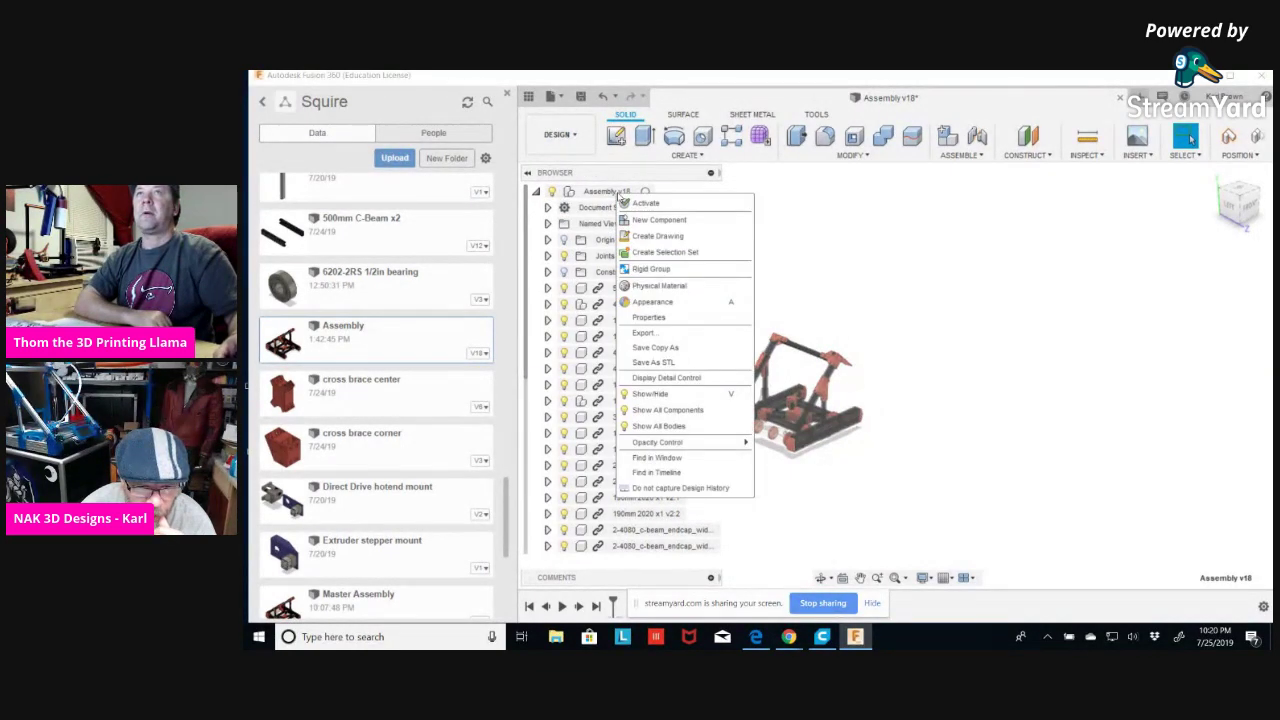
scroll(657, 405, "down", 5)
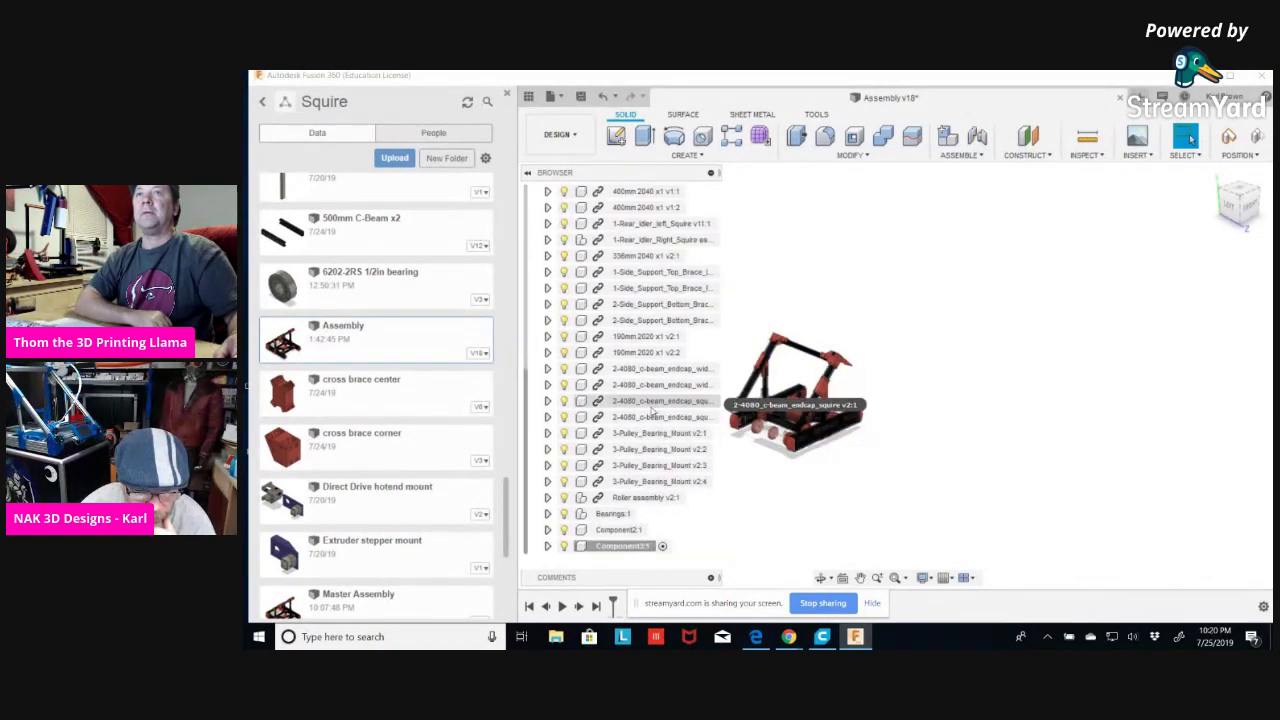
left_click(620, 547)
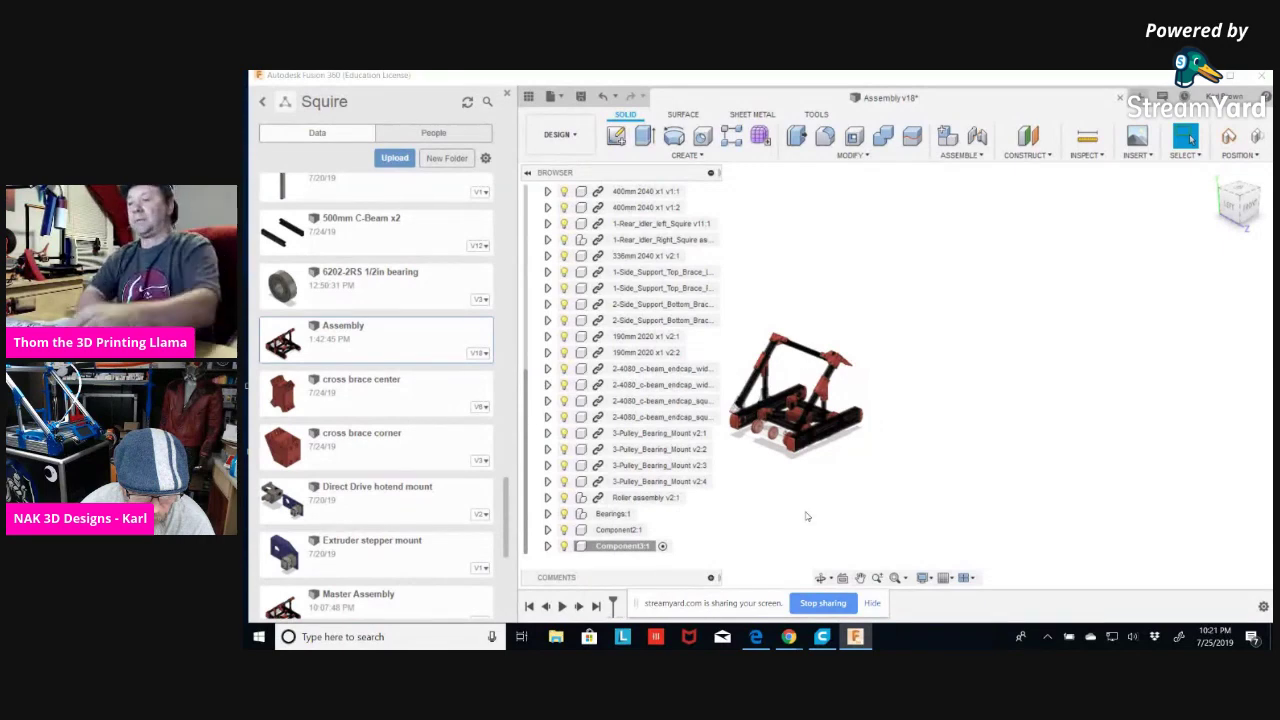
left_click_drag(625, 546, 590, 540)
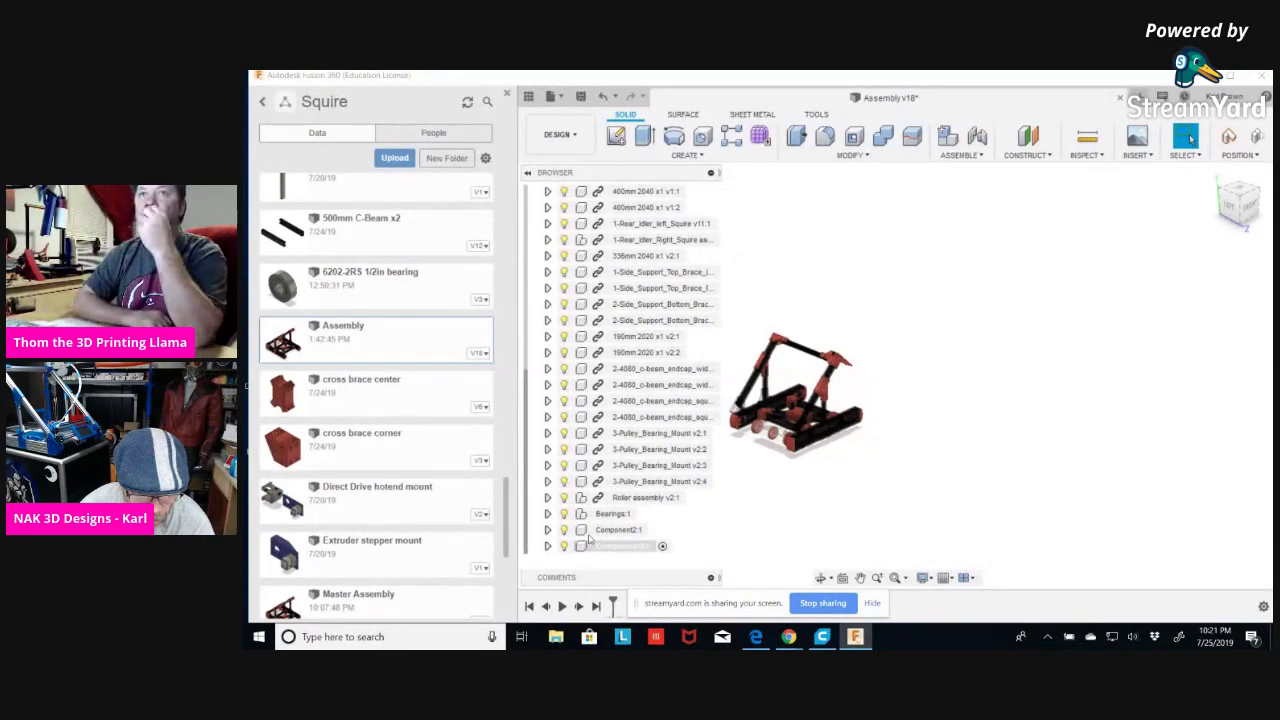
Rename Component2 to 'Bearing mounts'.
left_click(612, 531, "shift")
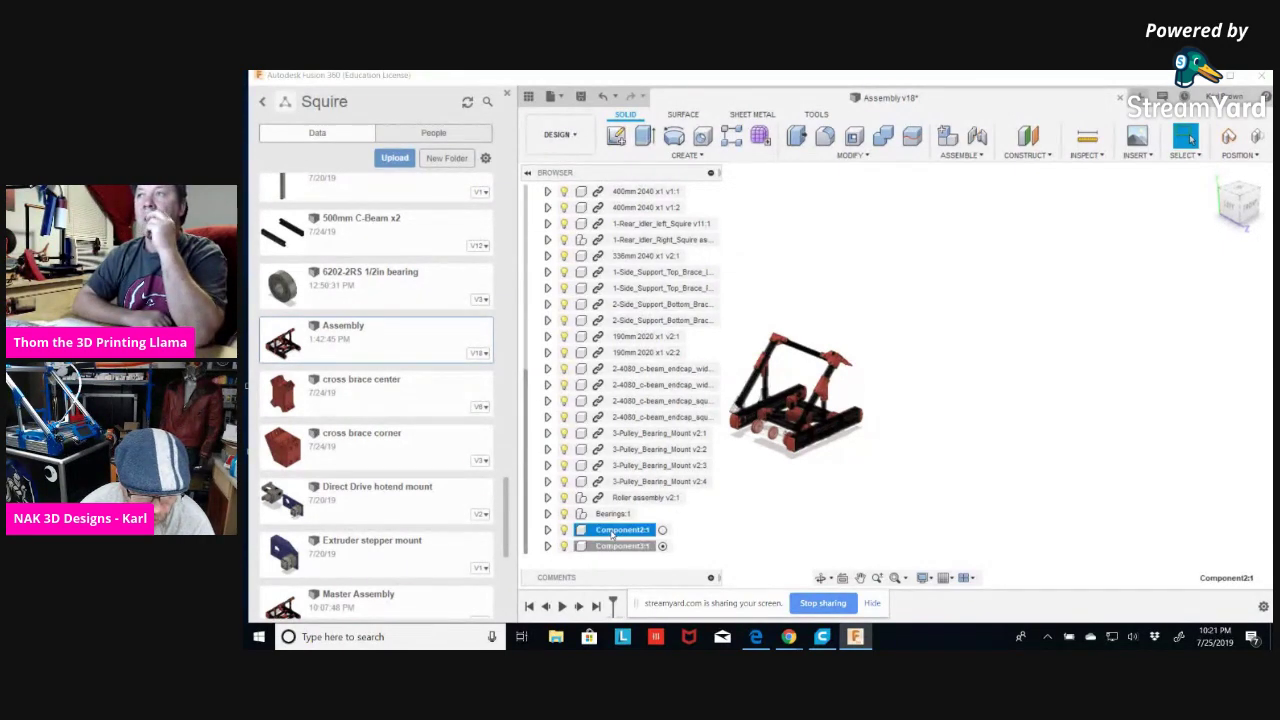
right_click(612, 535)
left_click(655, 170)
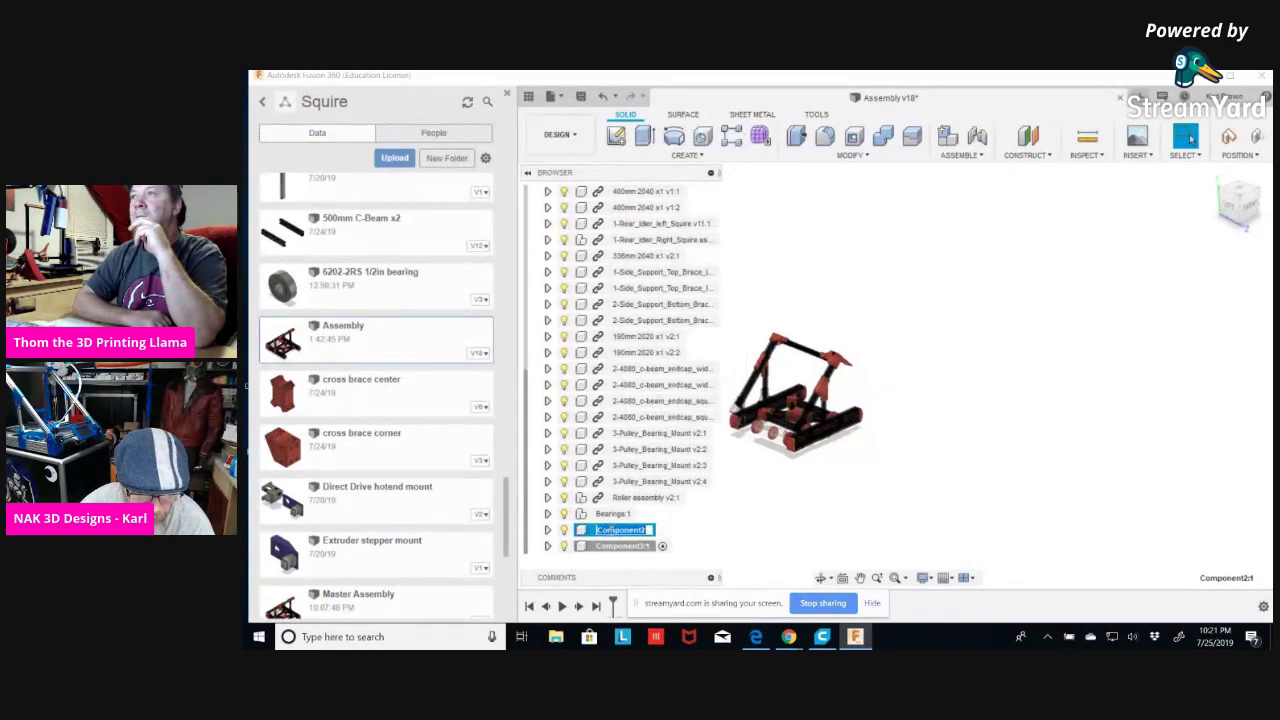
type("Be")
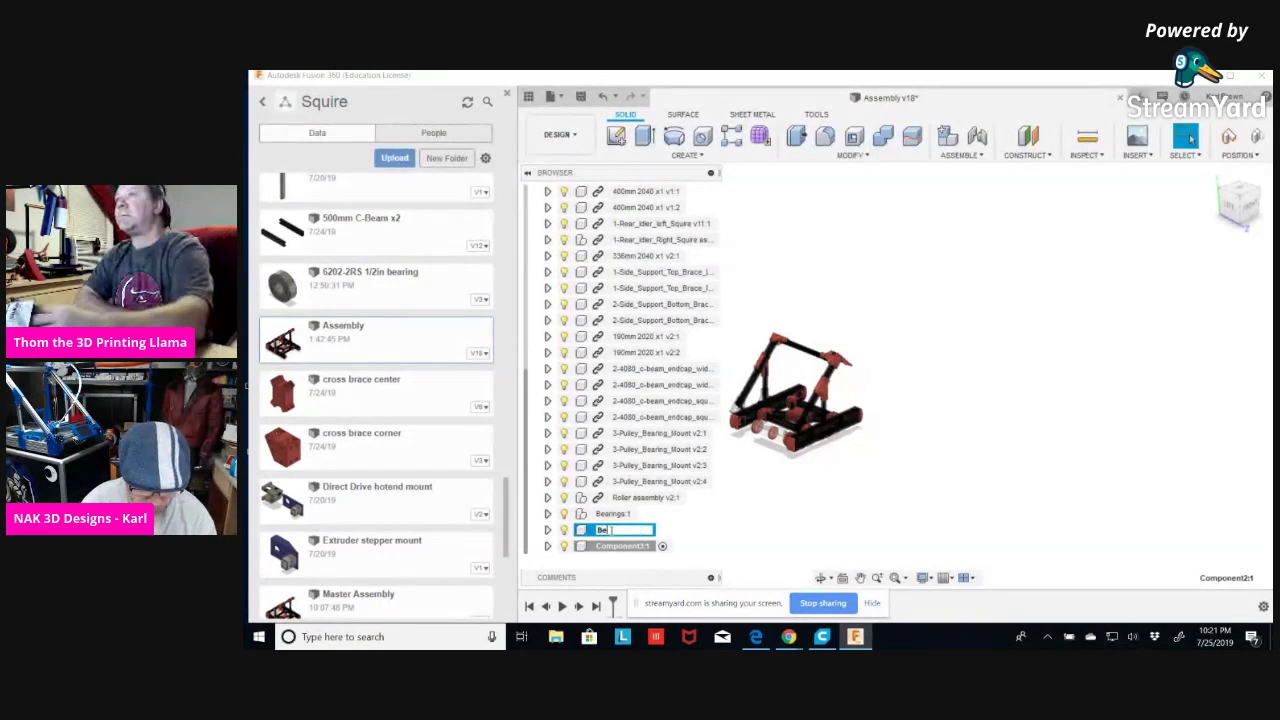
type("aring mounts")
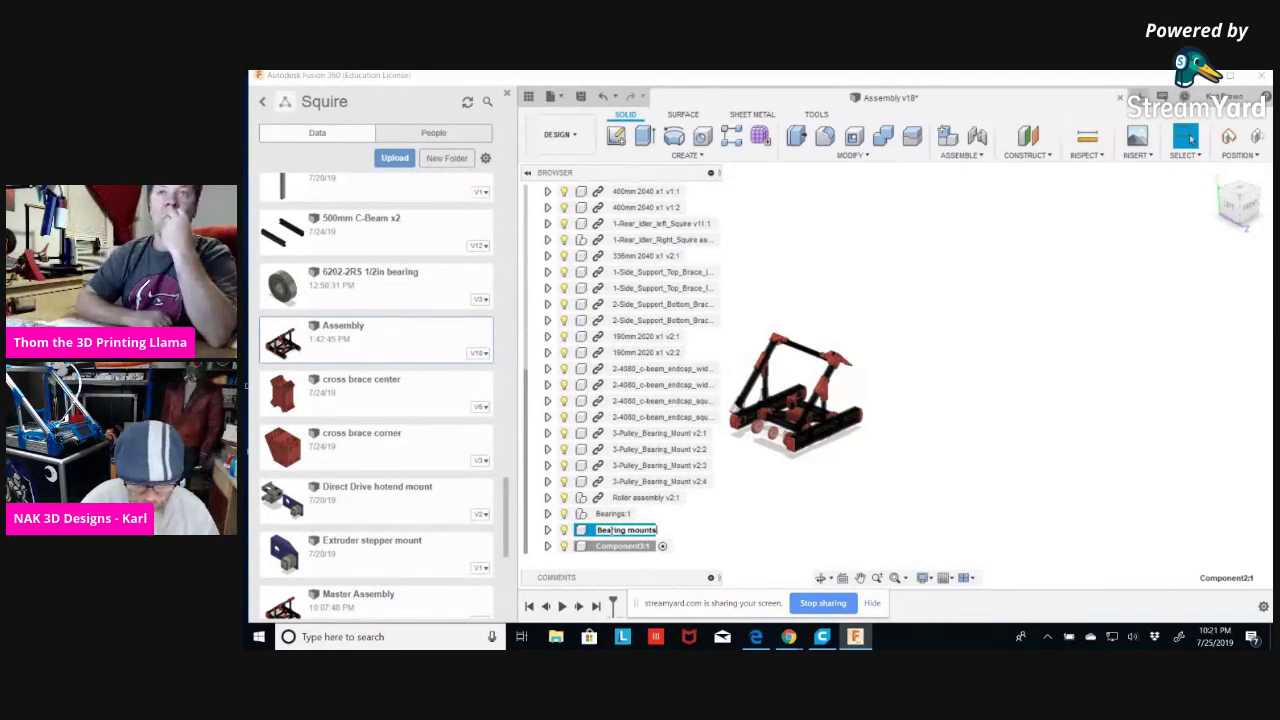
key("Return")
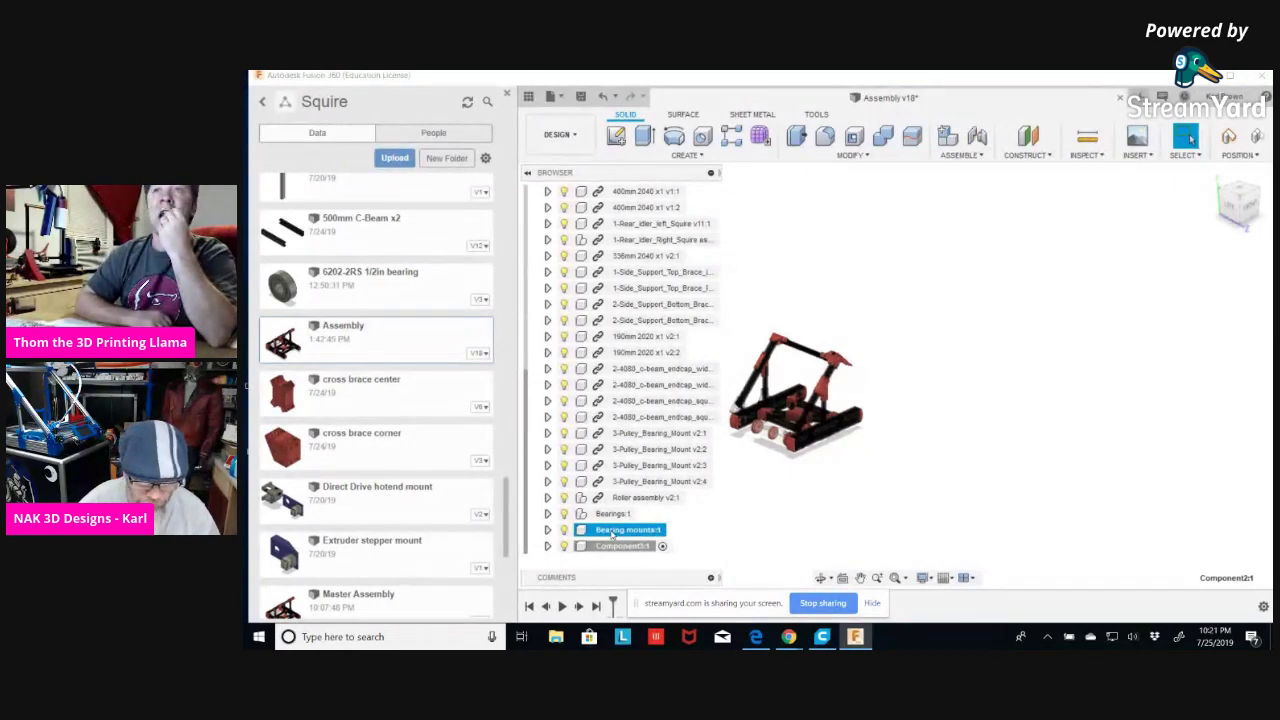
Move the four 3-Pulley_Bearing_Mount parts into Bearing mounts and collapse it.
left_click(622, 434)
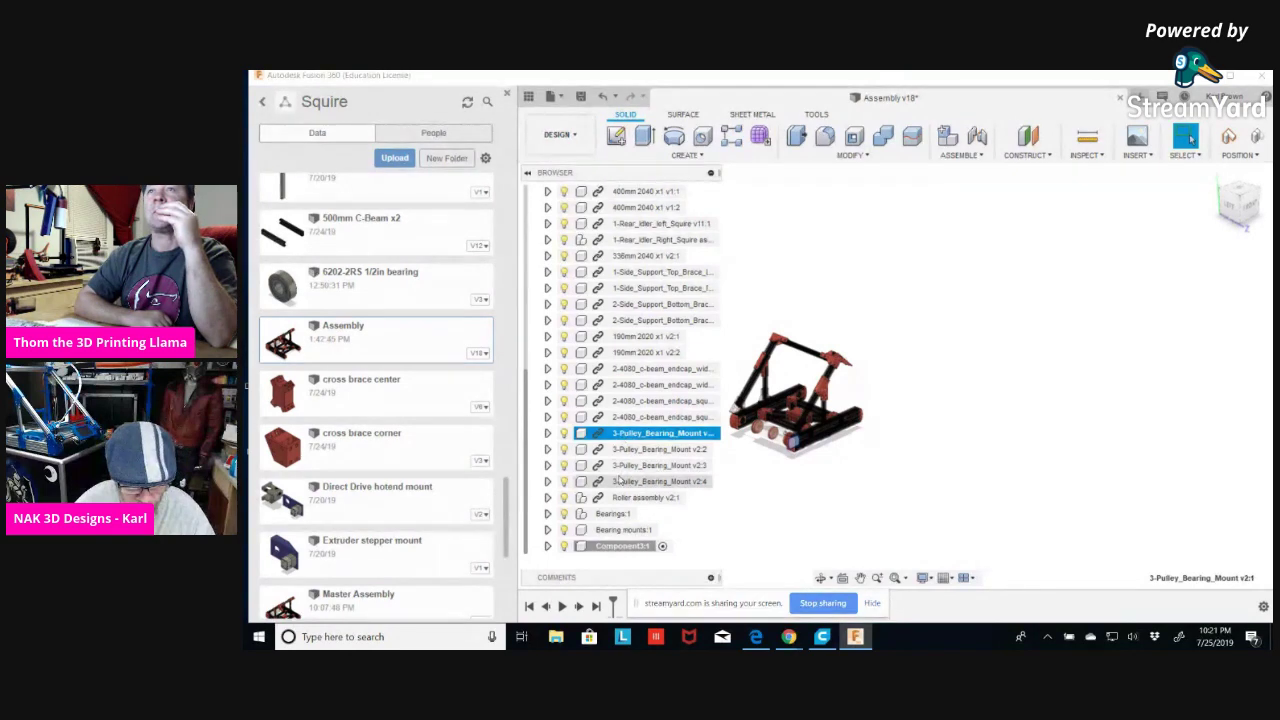
left_click(625, 481, "shift")
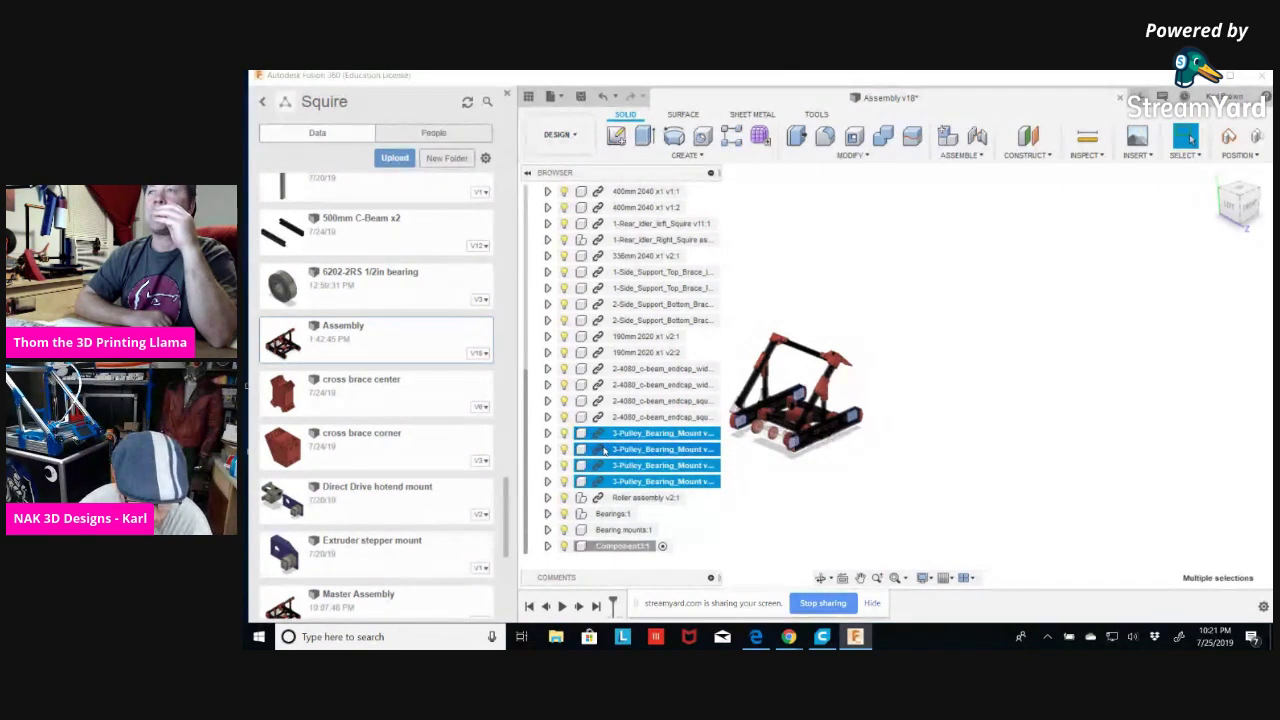
left_click_drag(606, 453, 602, 516)
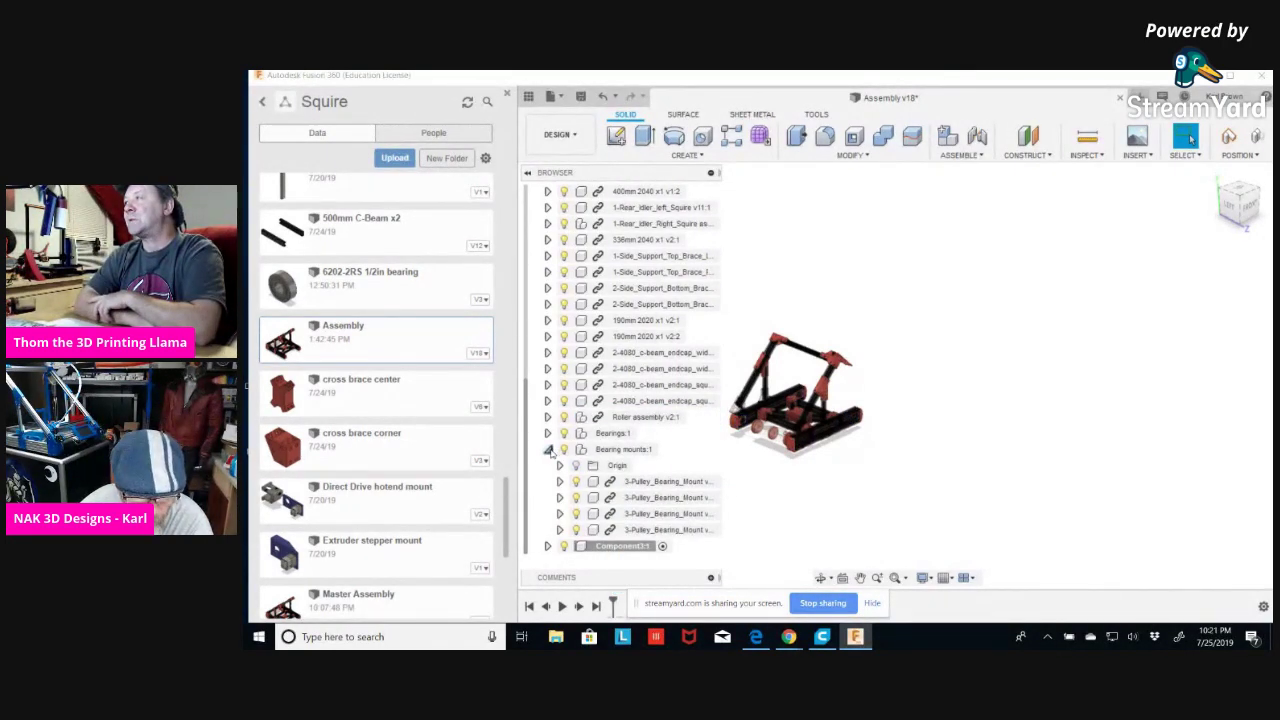
left_click(548, 450)
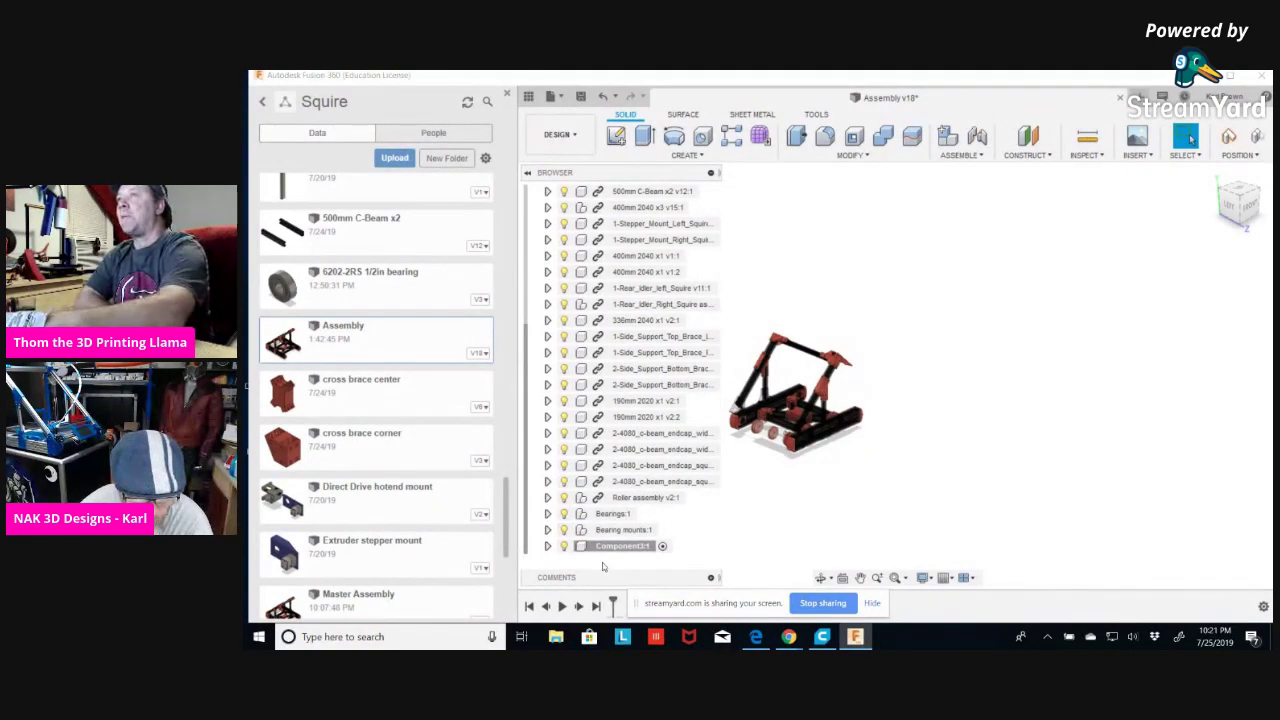
Rename Component3 to 'Endcaps'.
left_click(625, 548)
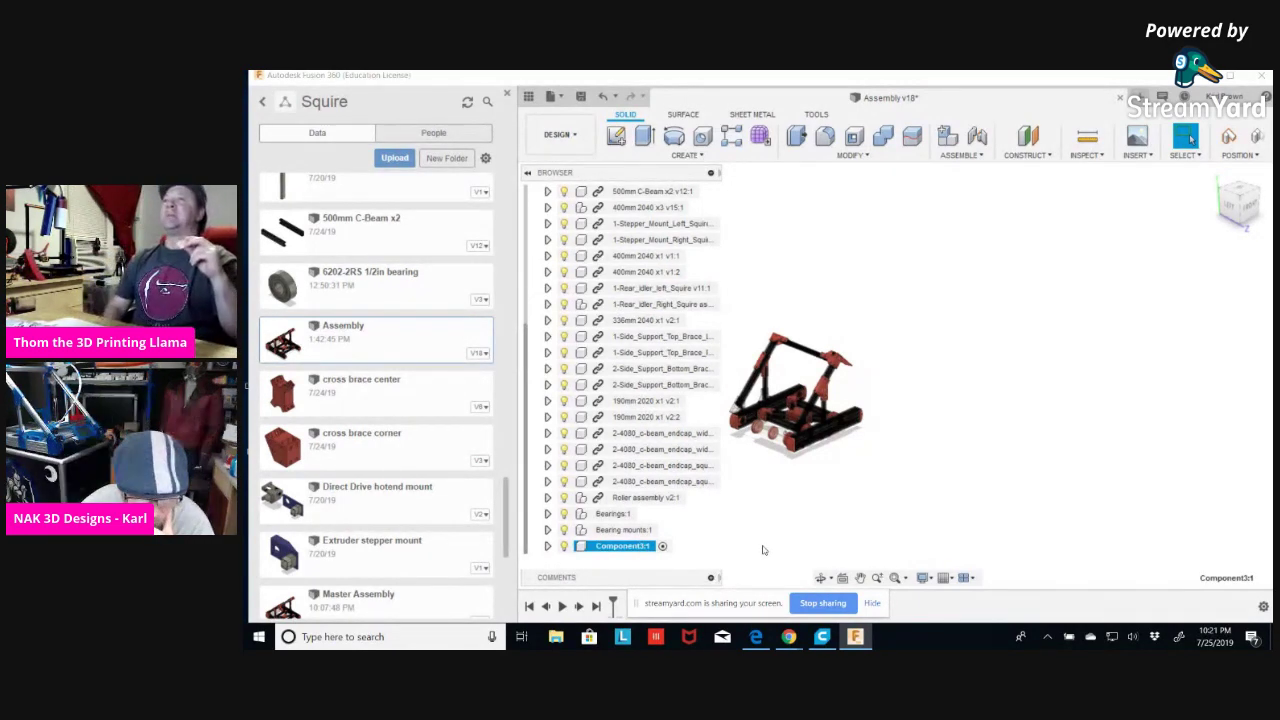
double_click(604, 547)
type("t")
type("ndcaps")
key("Return")
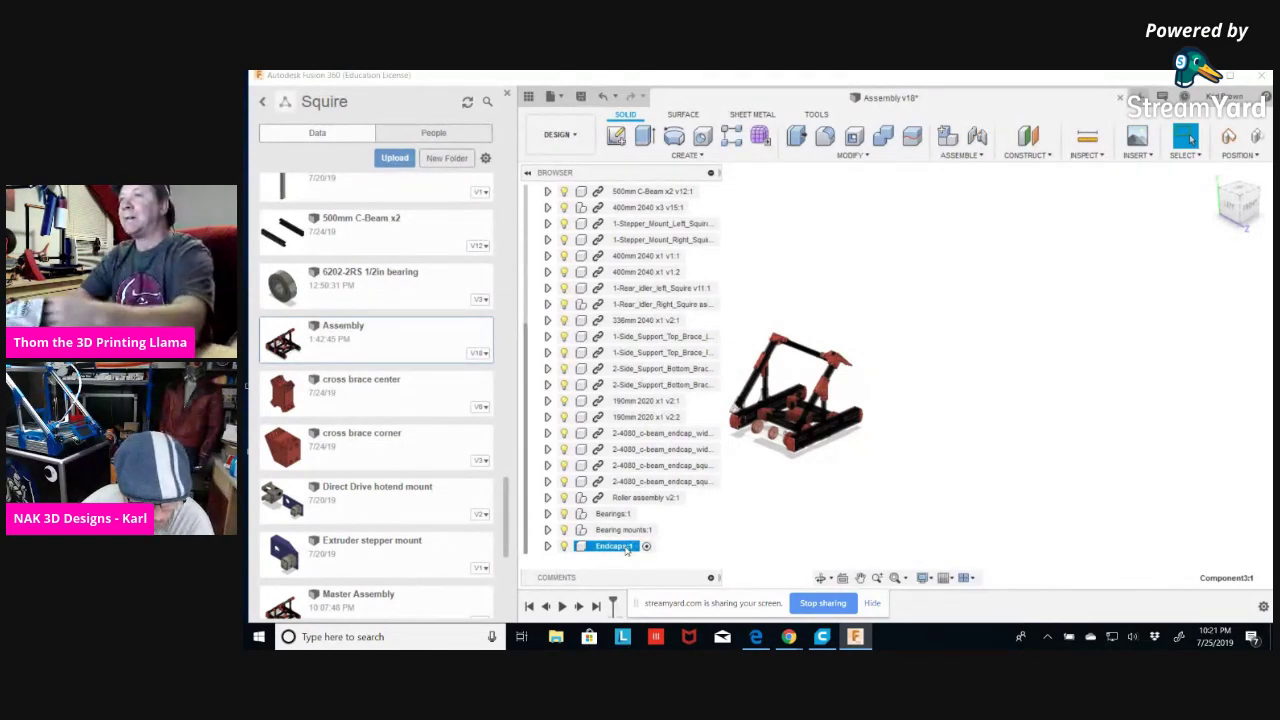
Move the four 2-4080_c-beam_endcap parts into Endcaps and collapse it.
left_click(645, 435)
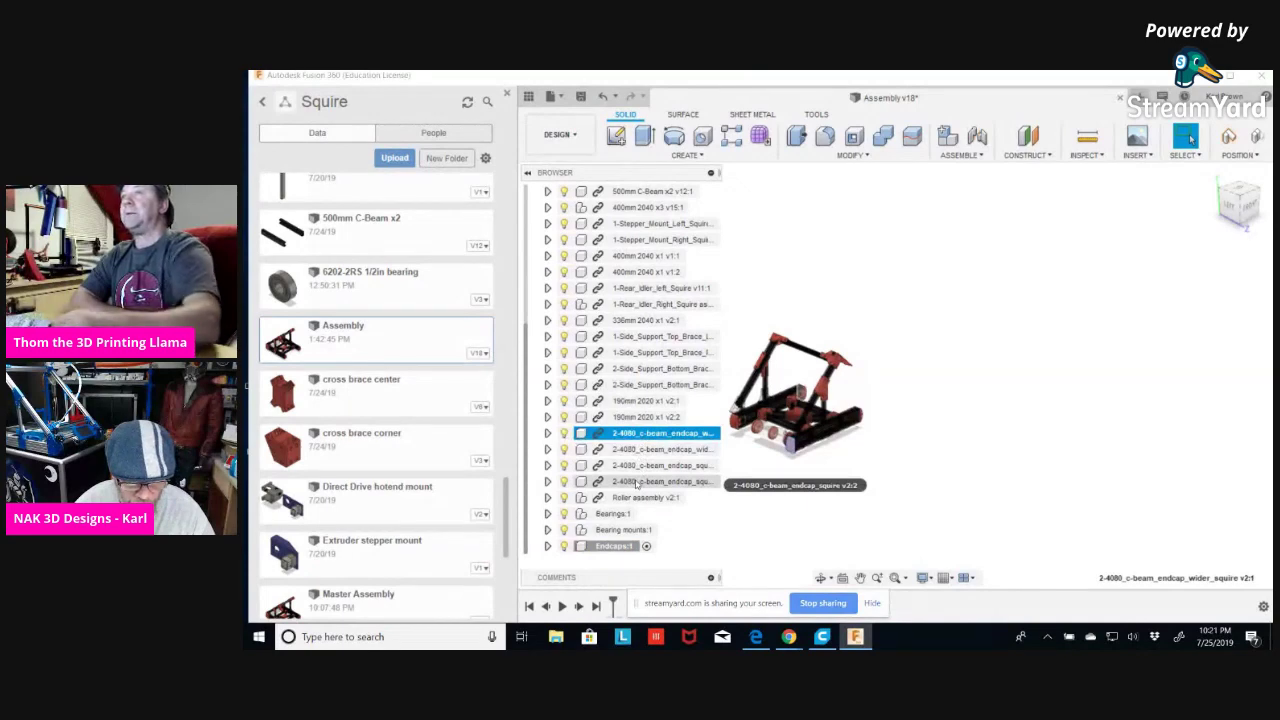
left_click(636, 483, "shift")
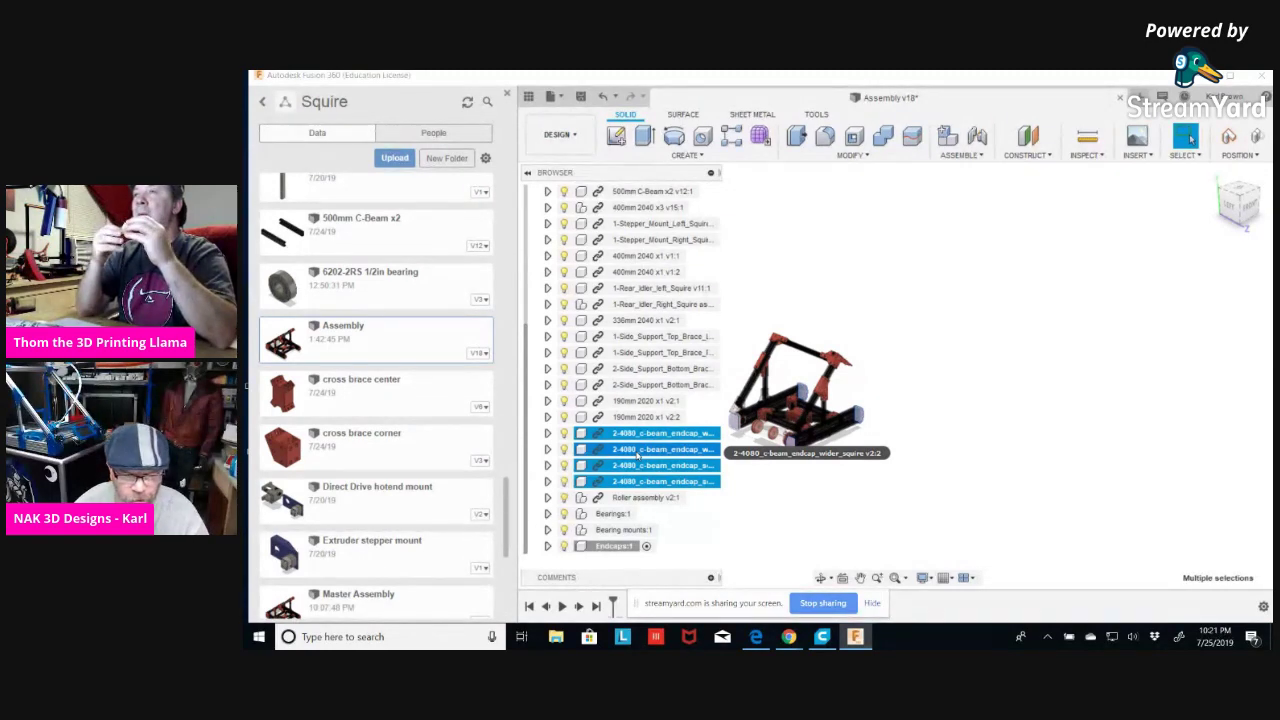
left_click_drag(636, 455, 607, 531)
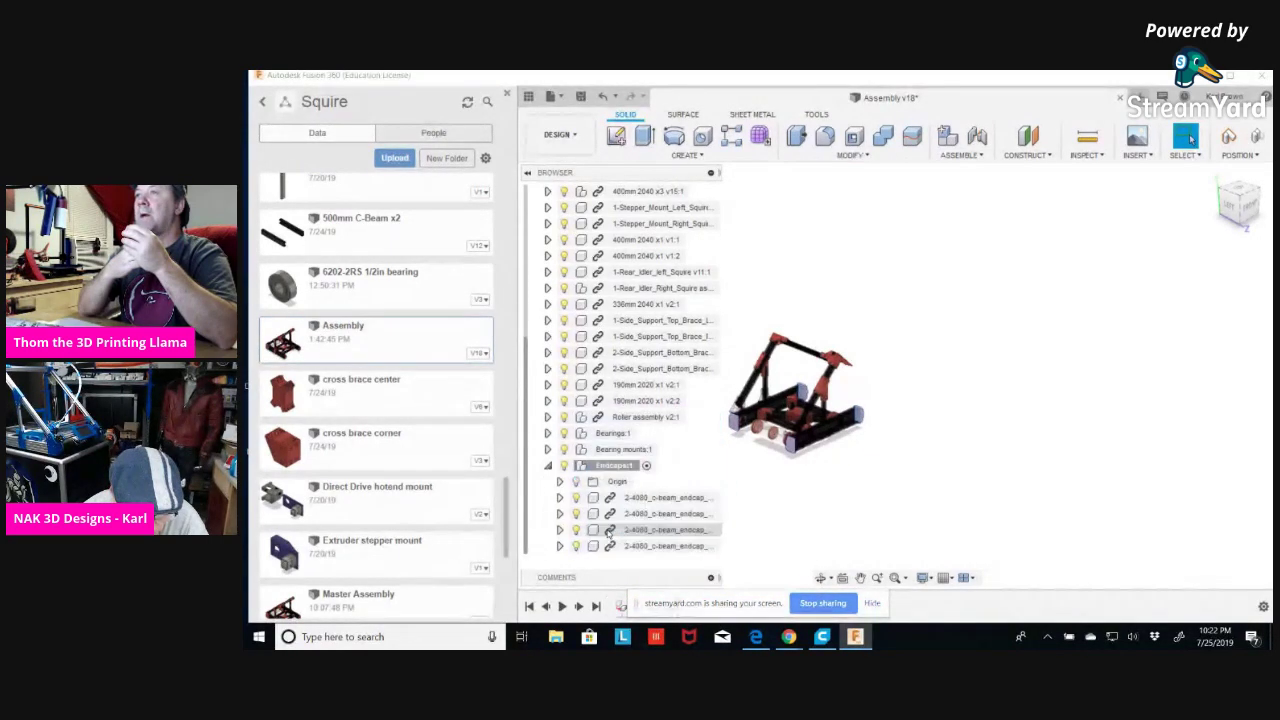
left_click(548, 466)
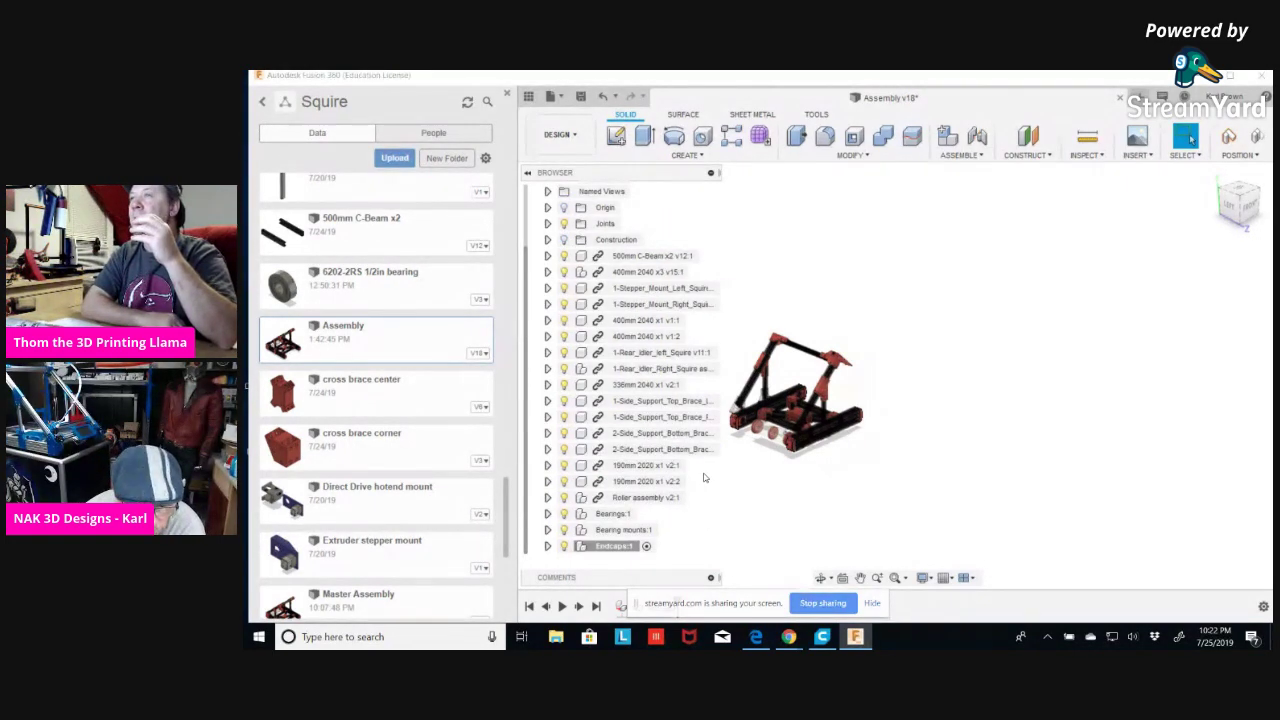
scroll(703, 478, "up", 1)
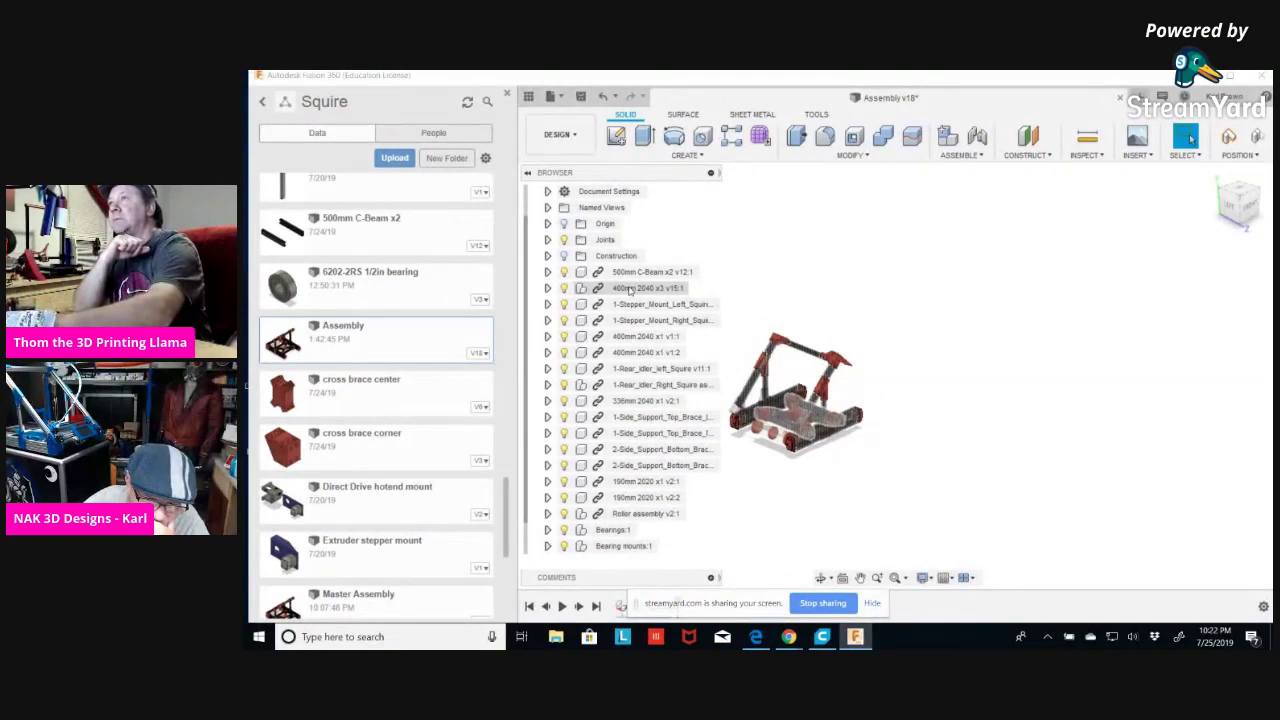
Expand 400mm 2040 x3 v15:1 to reveal its cross brace corner and center parts.
scroll(778, 366, "up", 5)
middle_click_drag(811, 380, 980, 300)
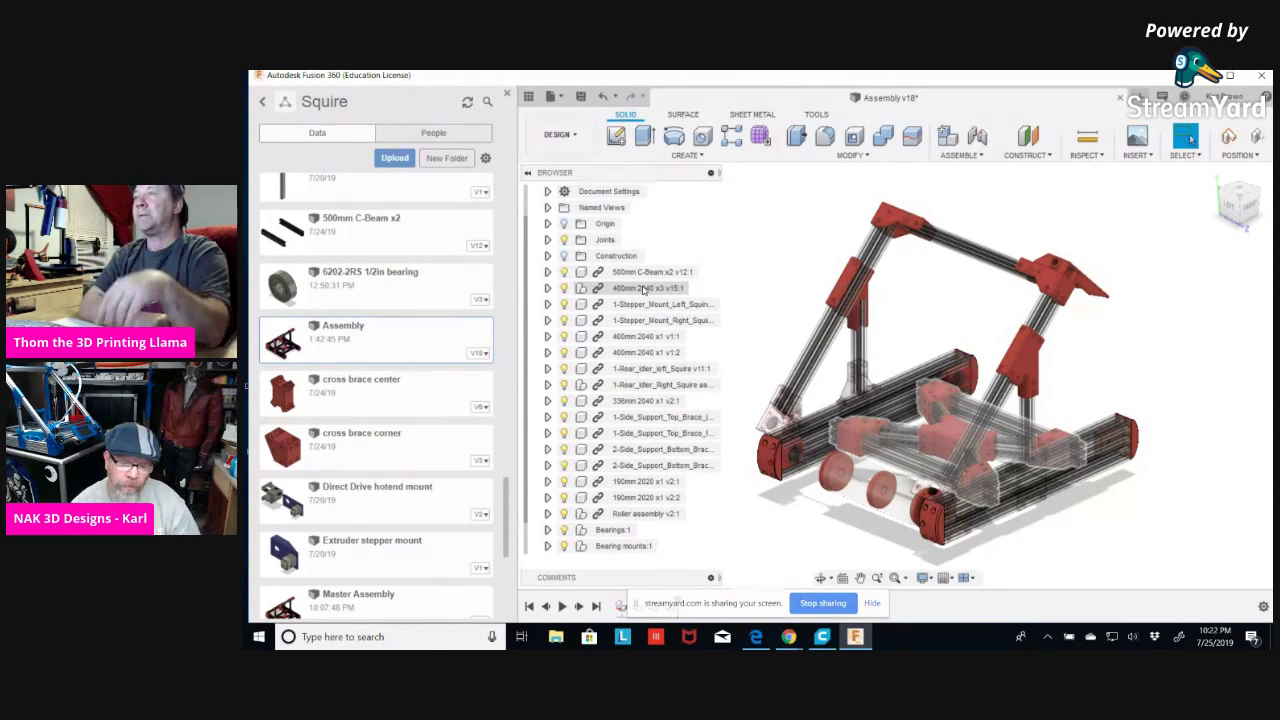
left_click(547, 288)
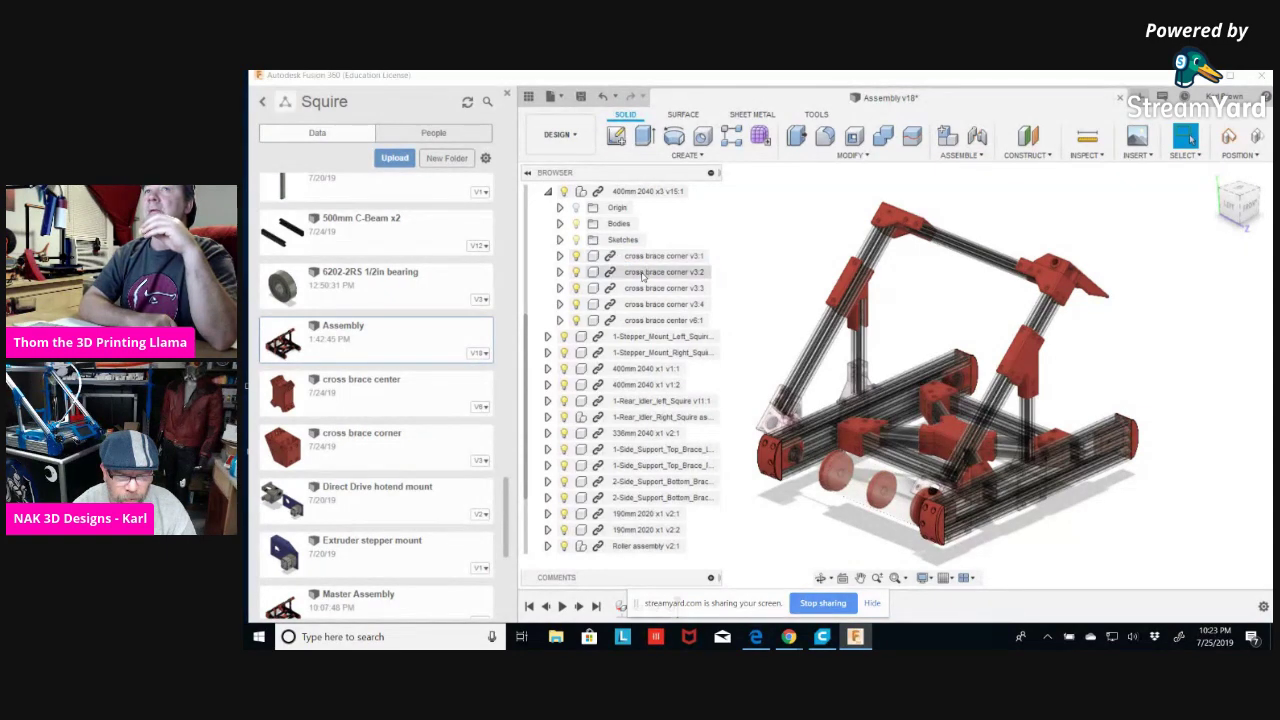
left_click(559, 224)
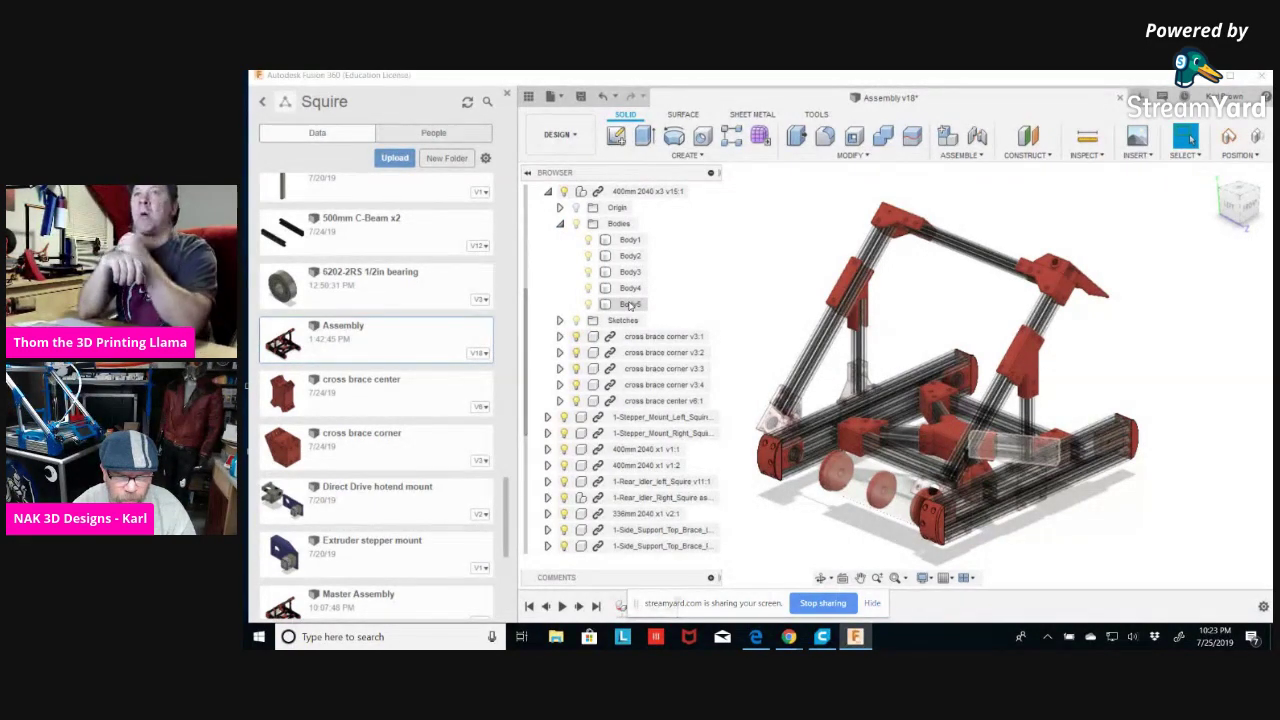
left_click(559, 224)
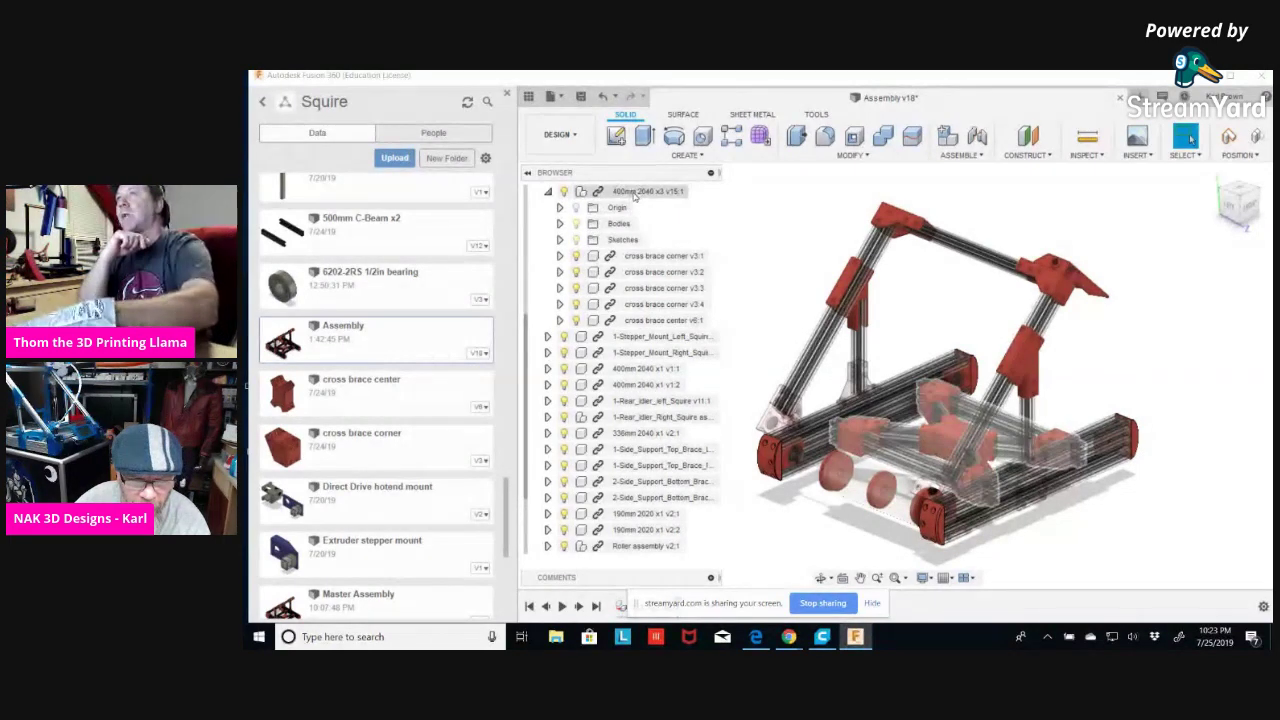
scroll(678, 237, "up", 2)
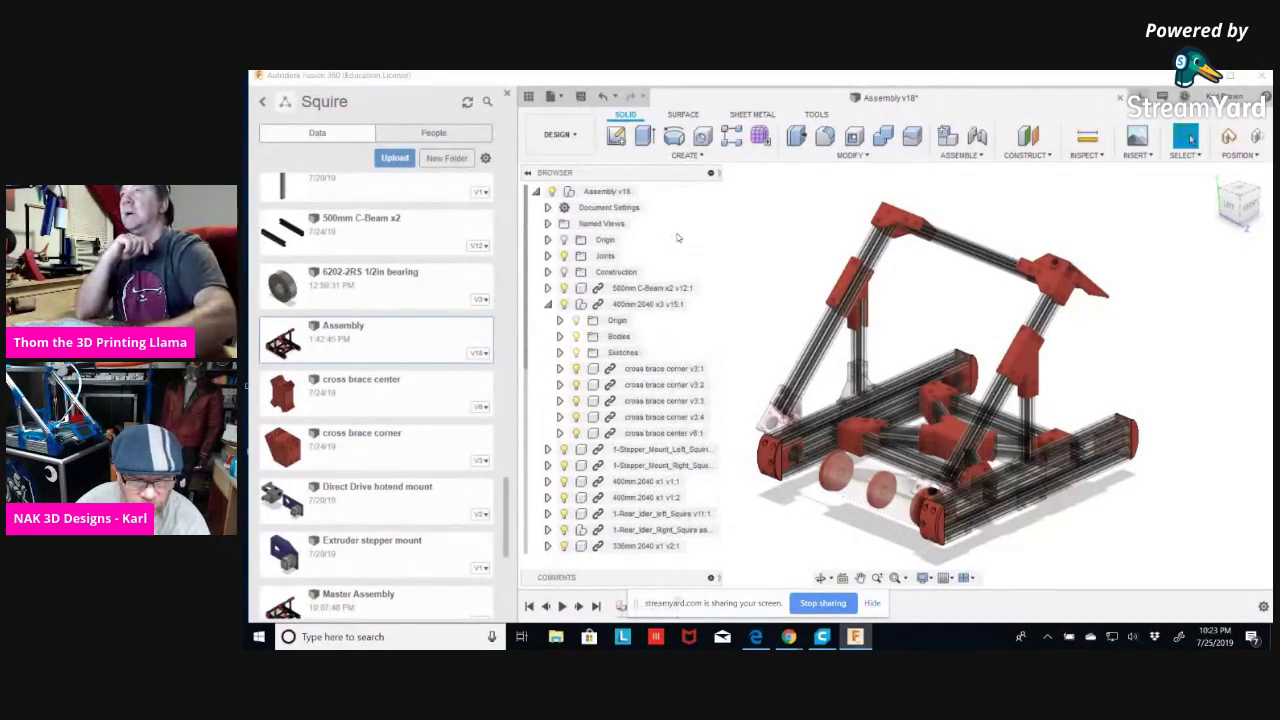
Create a new component under the assembly root named 'Printed parts'.
right_click(615, 196)
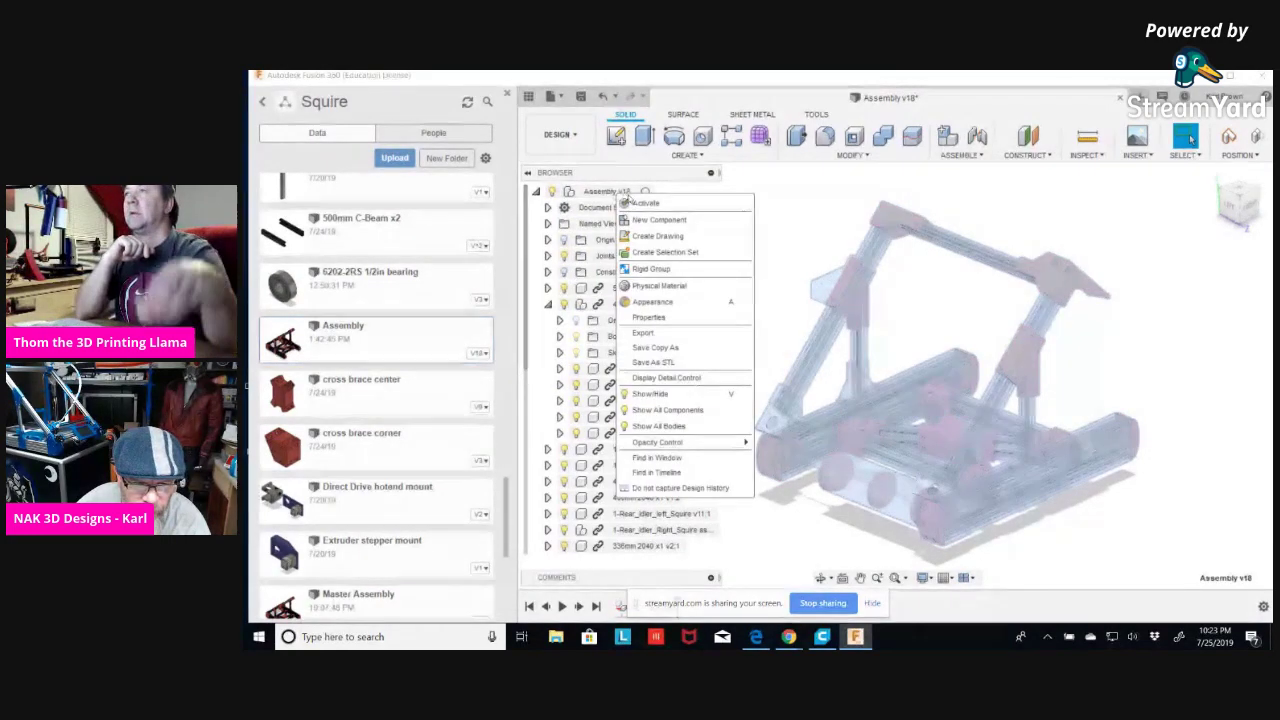
left_click(648, 212)
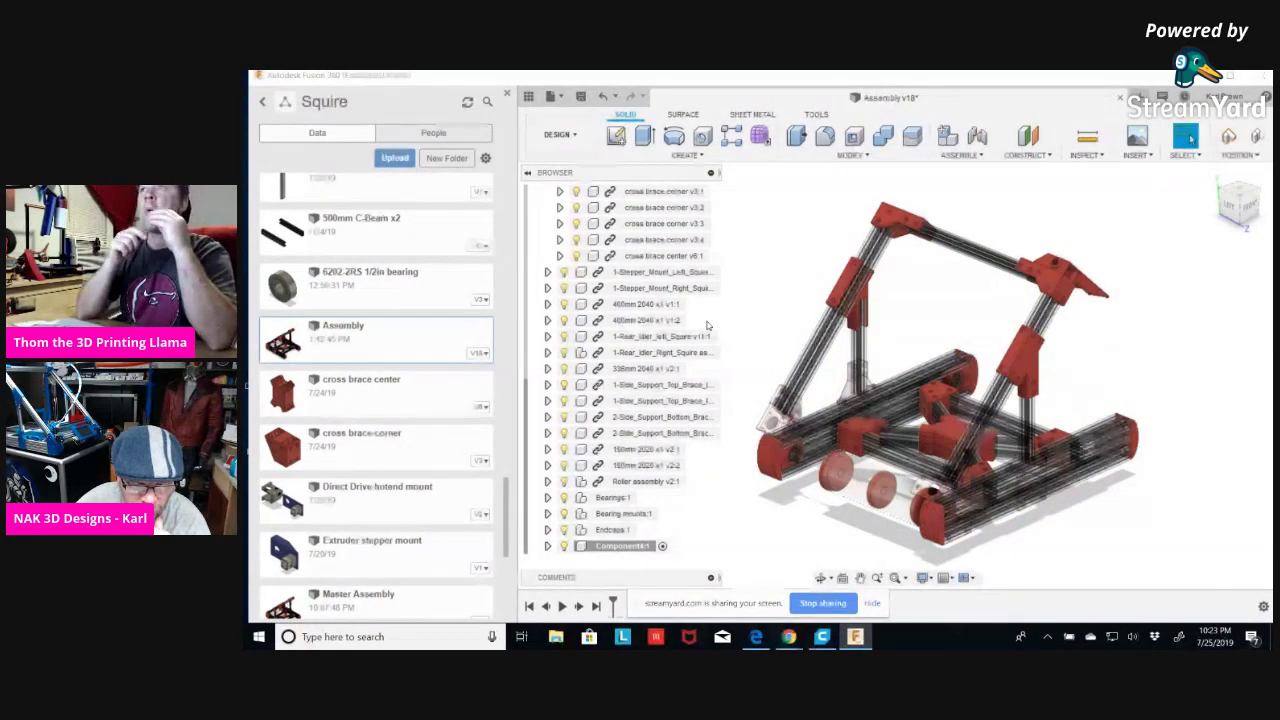
left_click(621, 548)
double_click(621, 548)
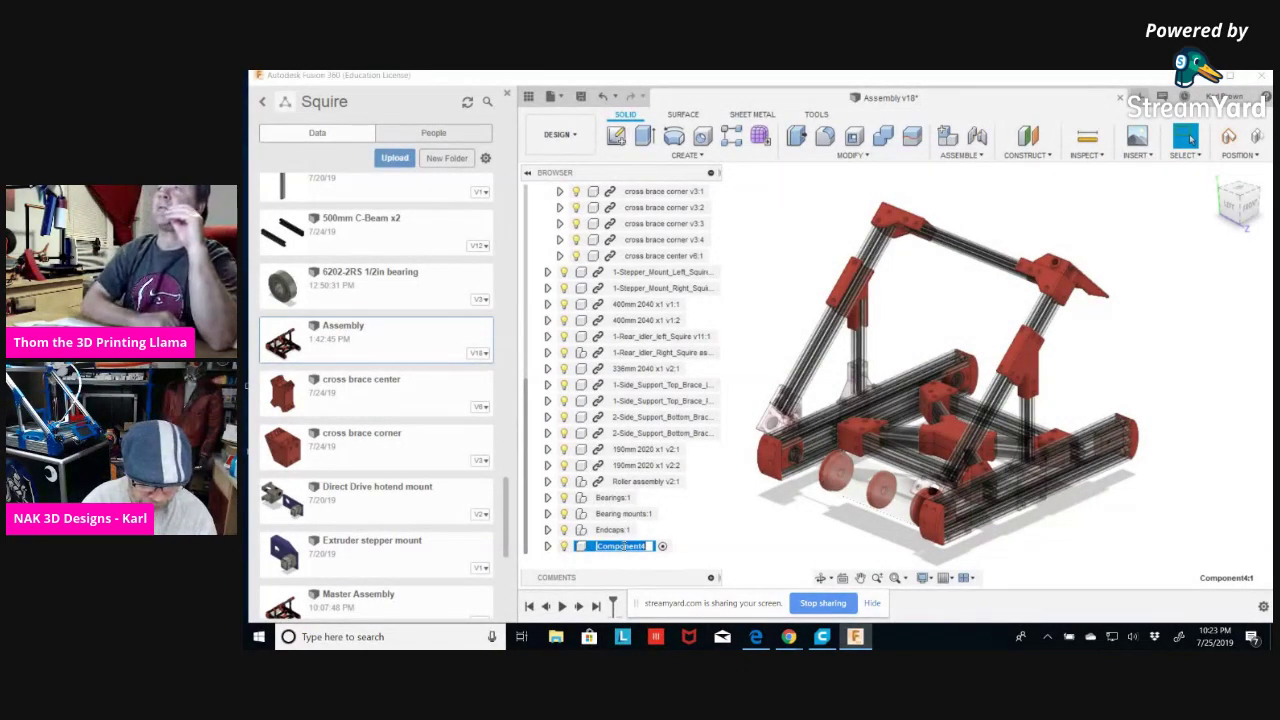
type("Printed parts")
key("Return")
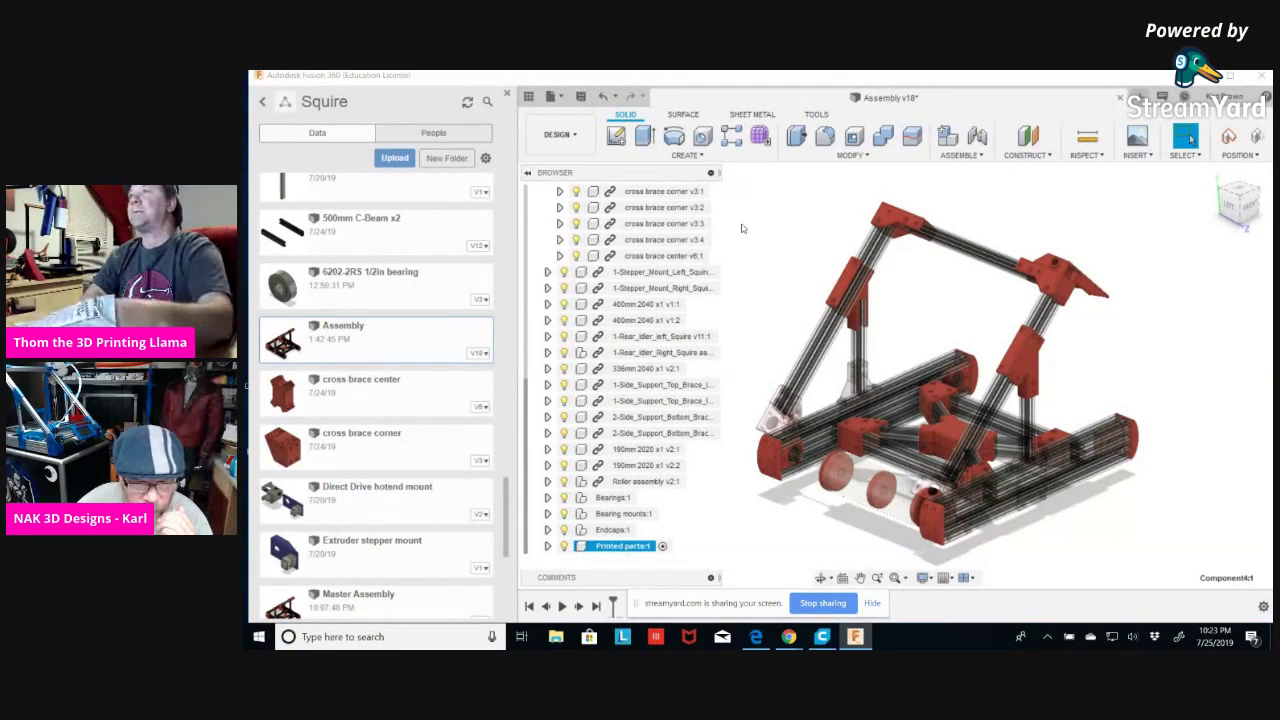
Drag the four cross brace corners and the cross brace center into Printed parts.
scroll(670, 224, "up", 1)
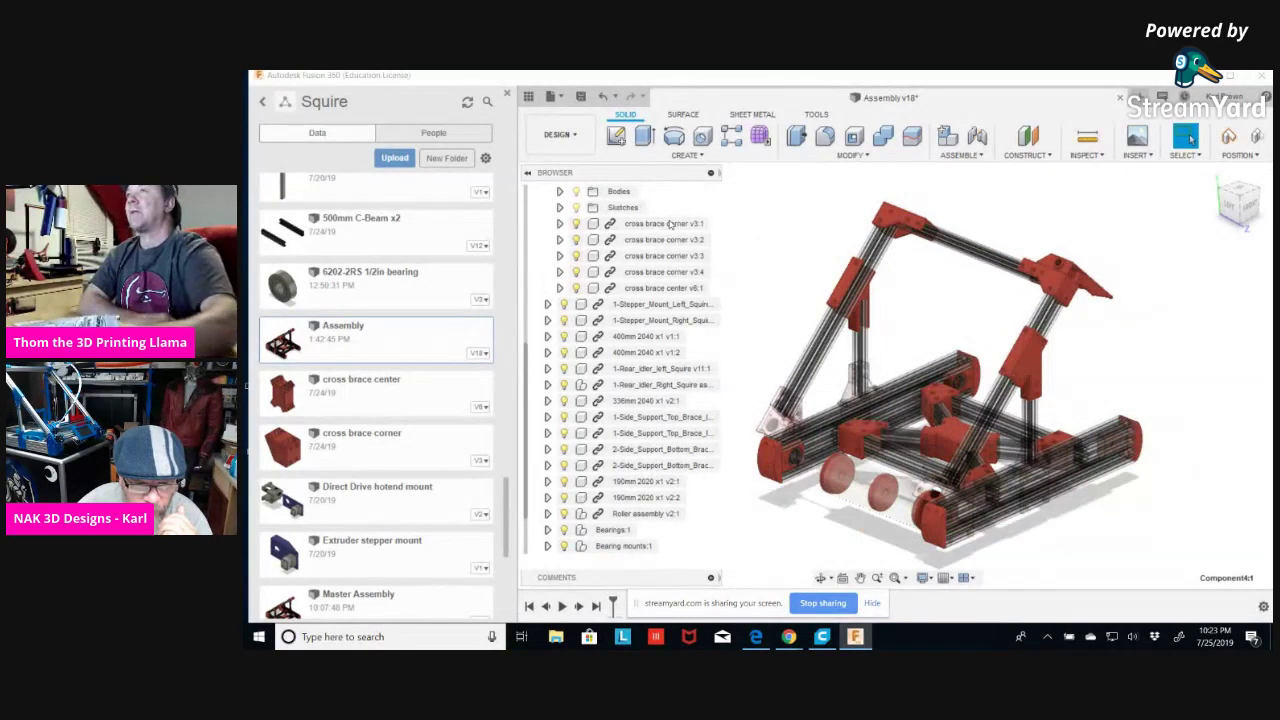
scroll(655, 217, "down", 1)
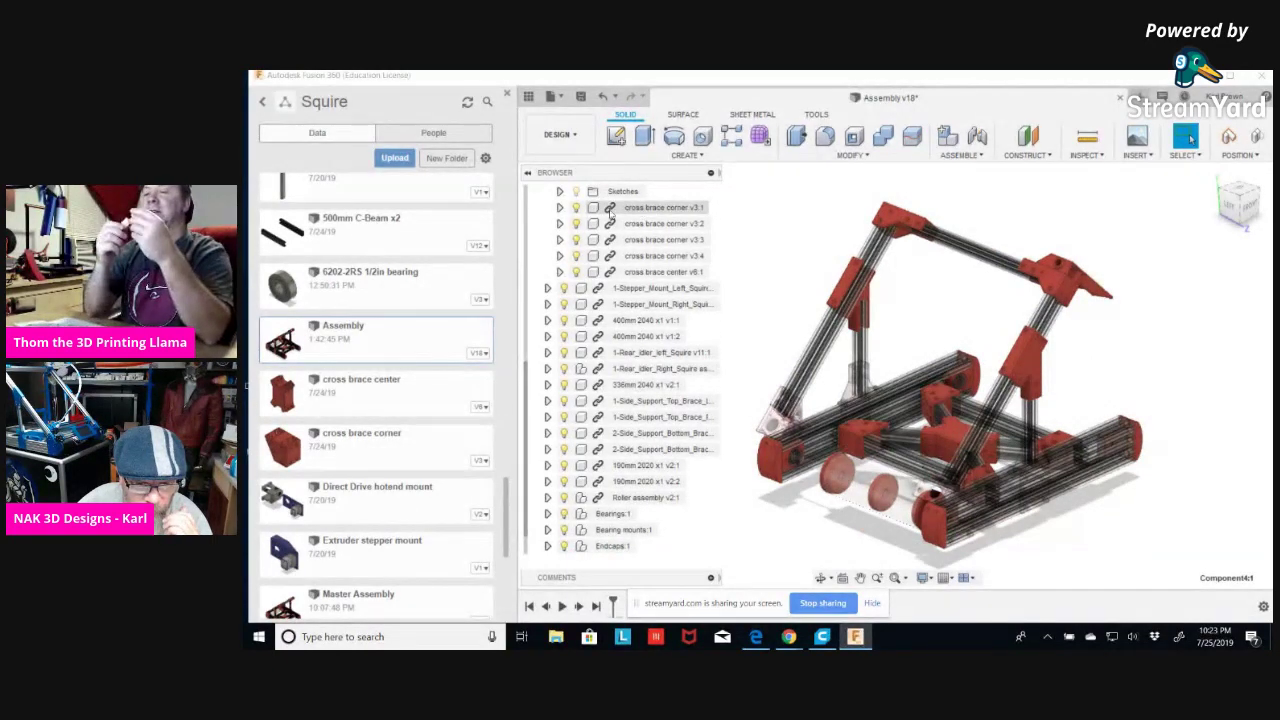
left_click(630, 208)
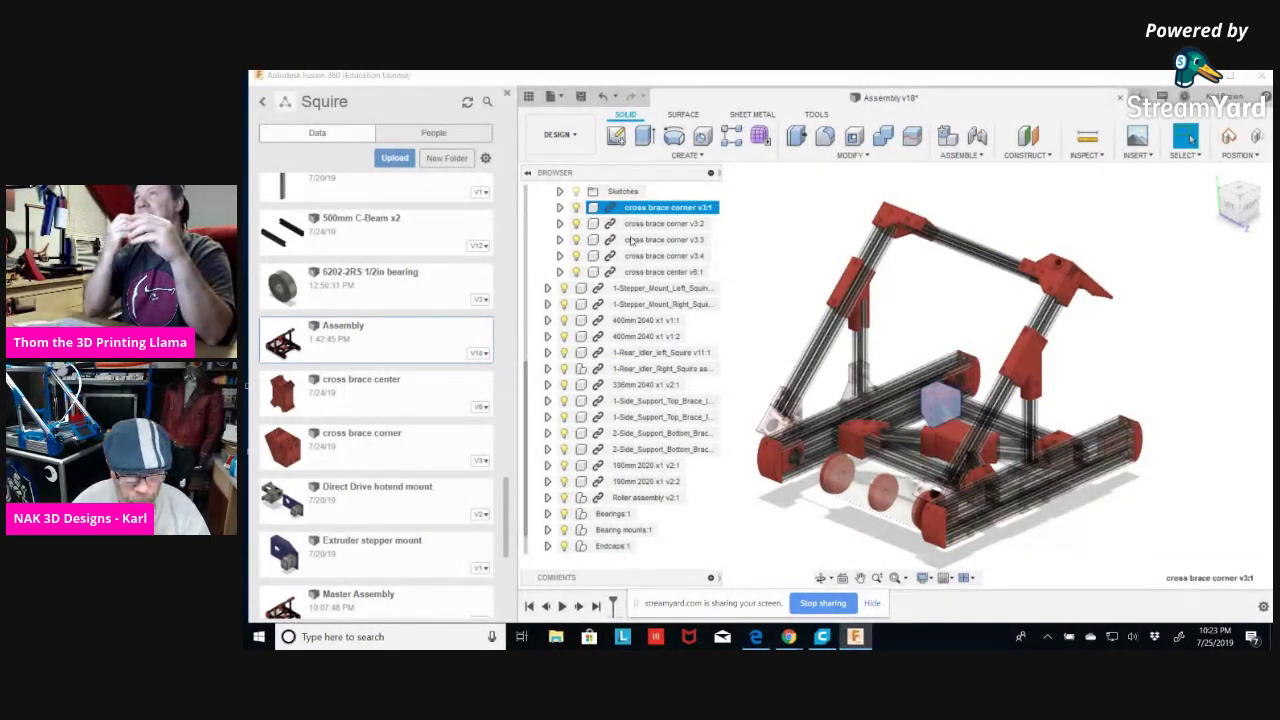
left_click(632, 272, "shift")
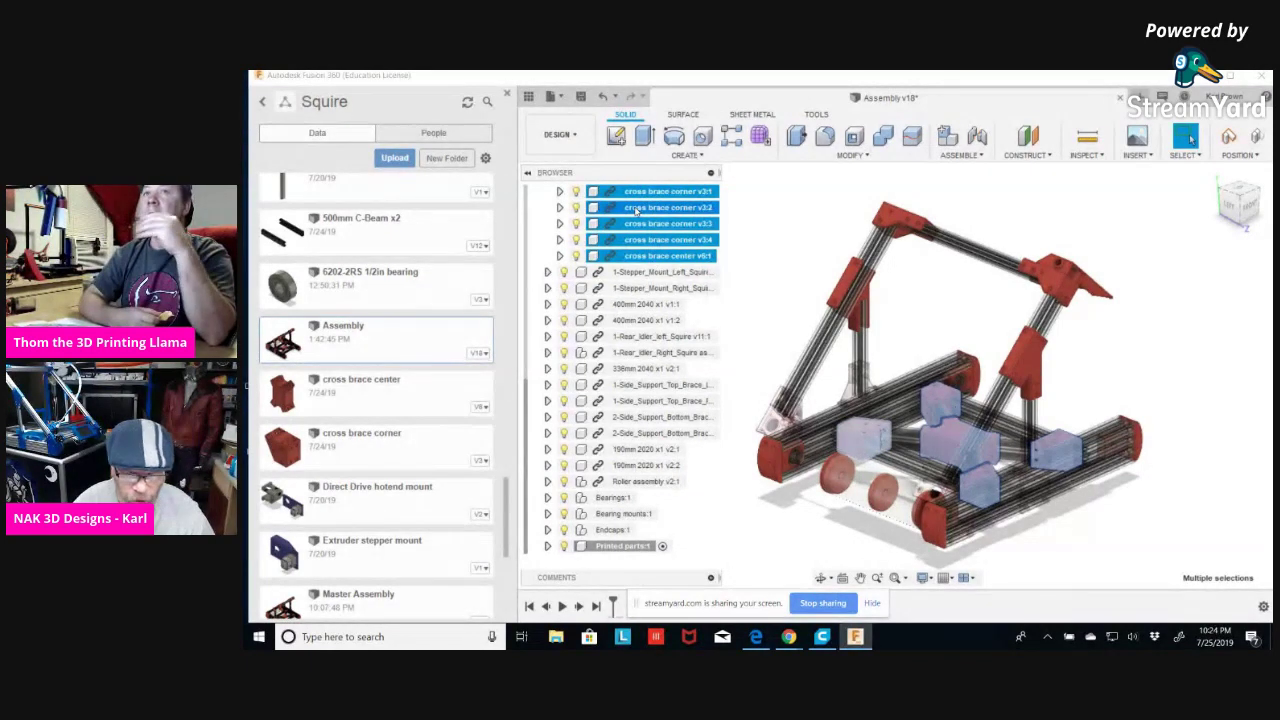
left_click_drag(636, 209, 612, 540)
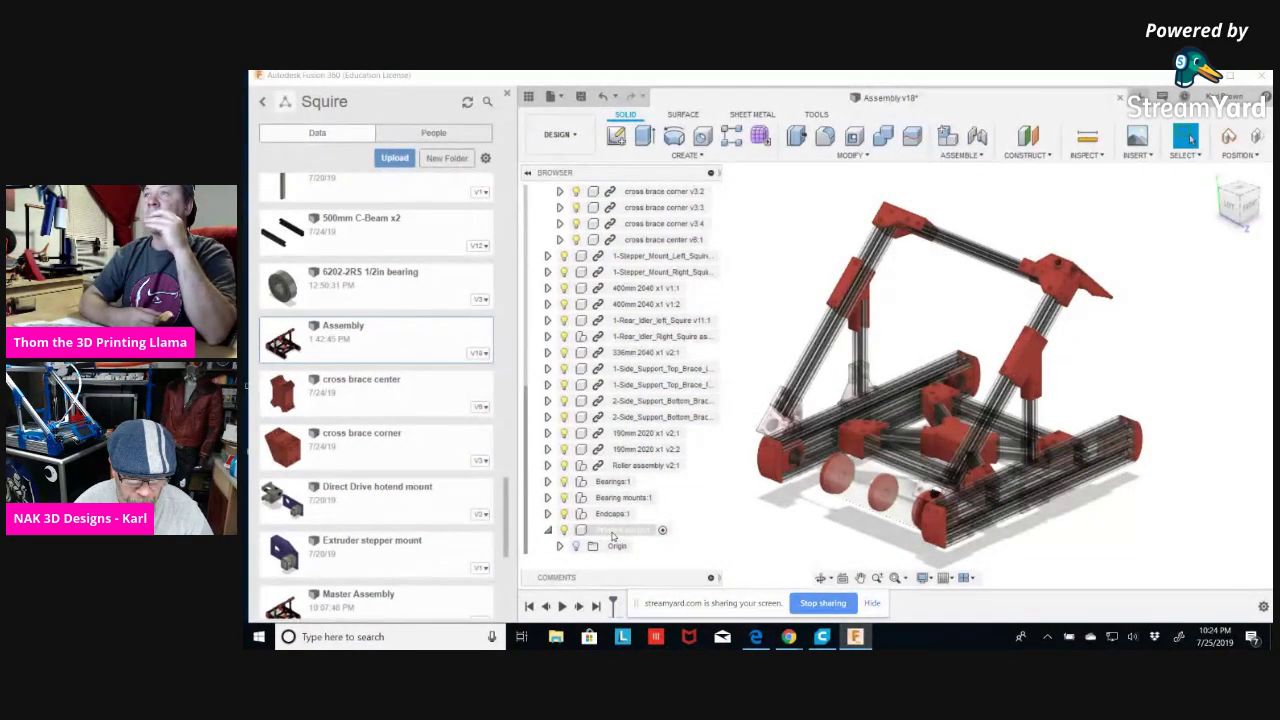
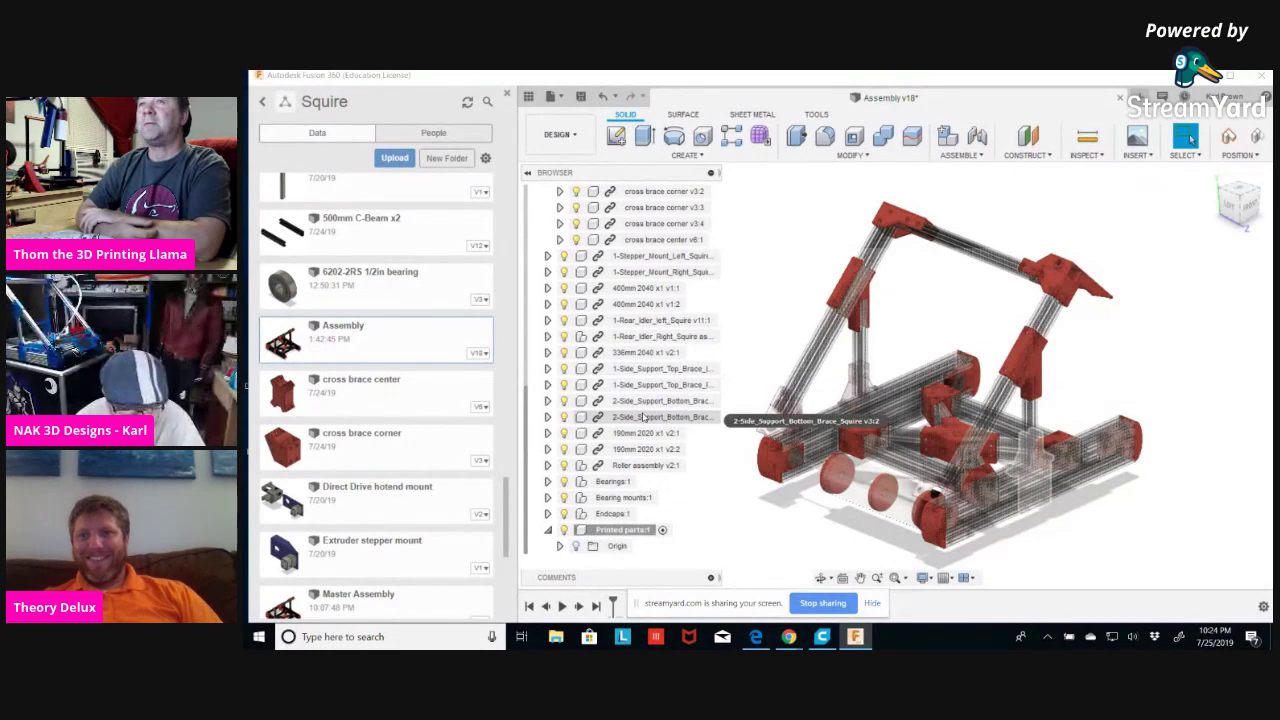
Collapse the 400mm 2040 x3 v15:1 component in the Browser so only top-level components show.
scroll(640, 414, "up", 1)
scroll(640, 414, "down", 1)
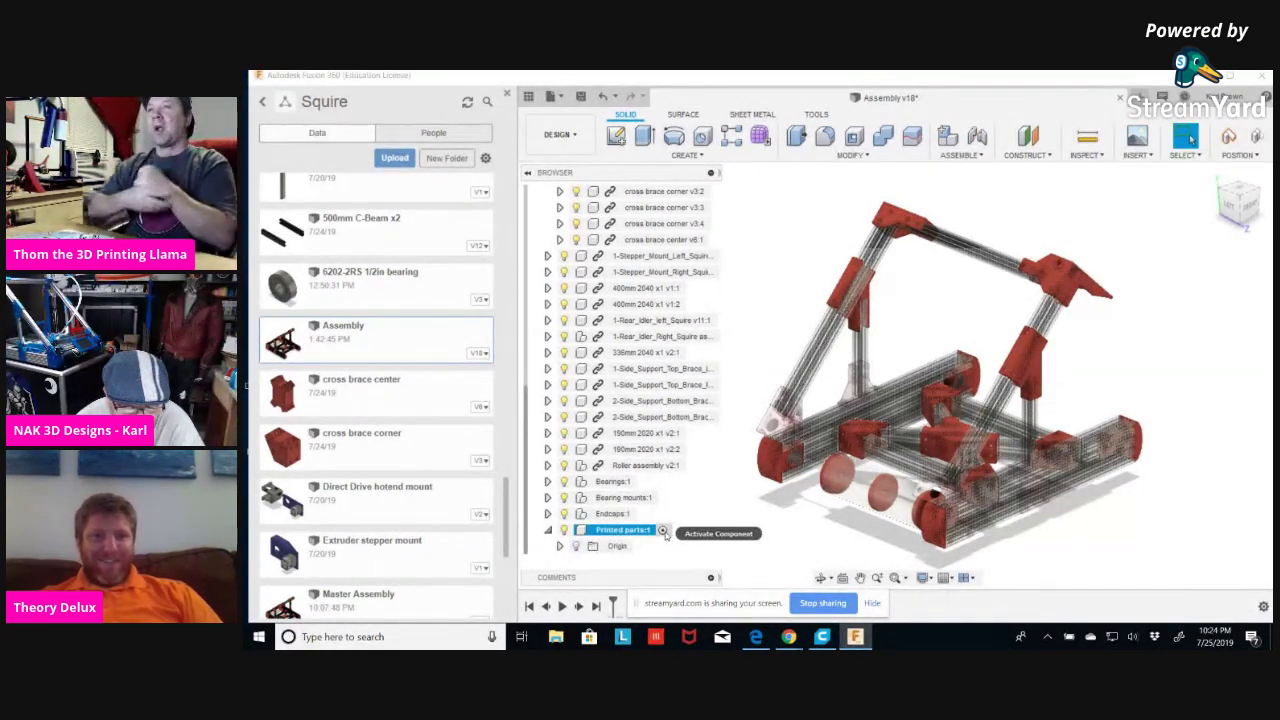
scroll(755, 310, "up", 3)
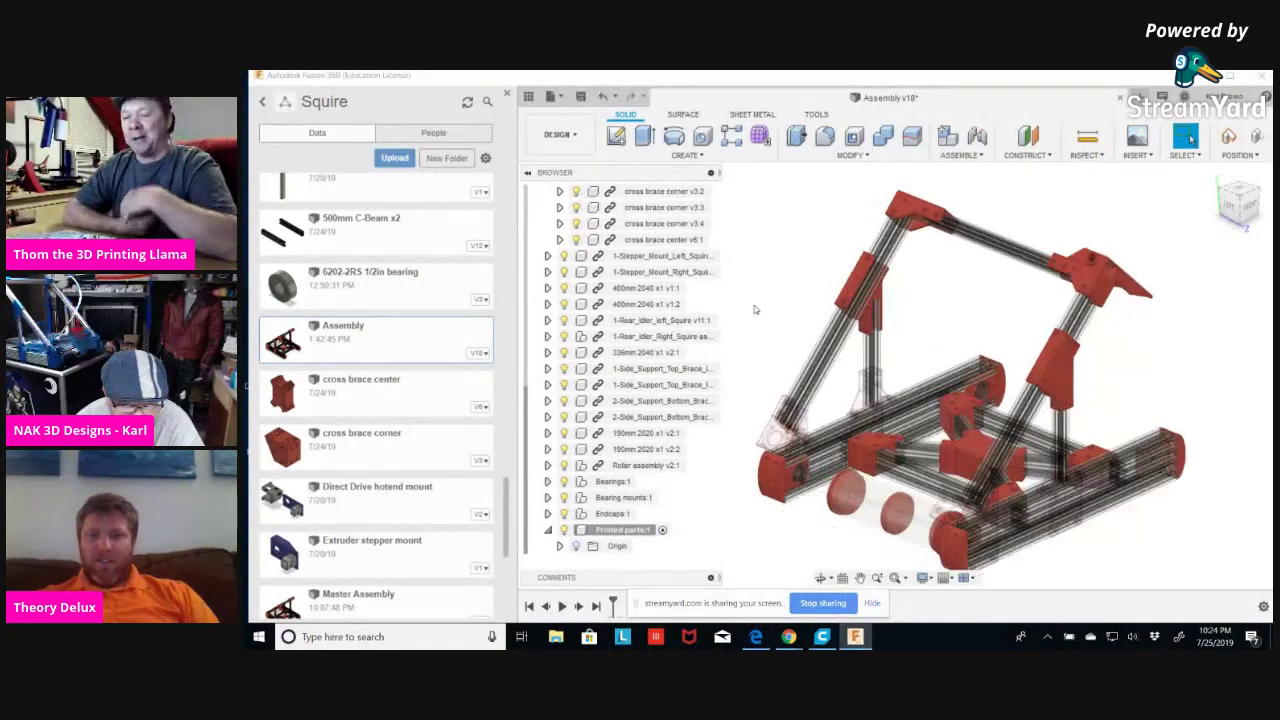
scroll(636, 226, "up", 2)
scroll(636, 226, "up", 2)
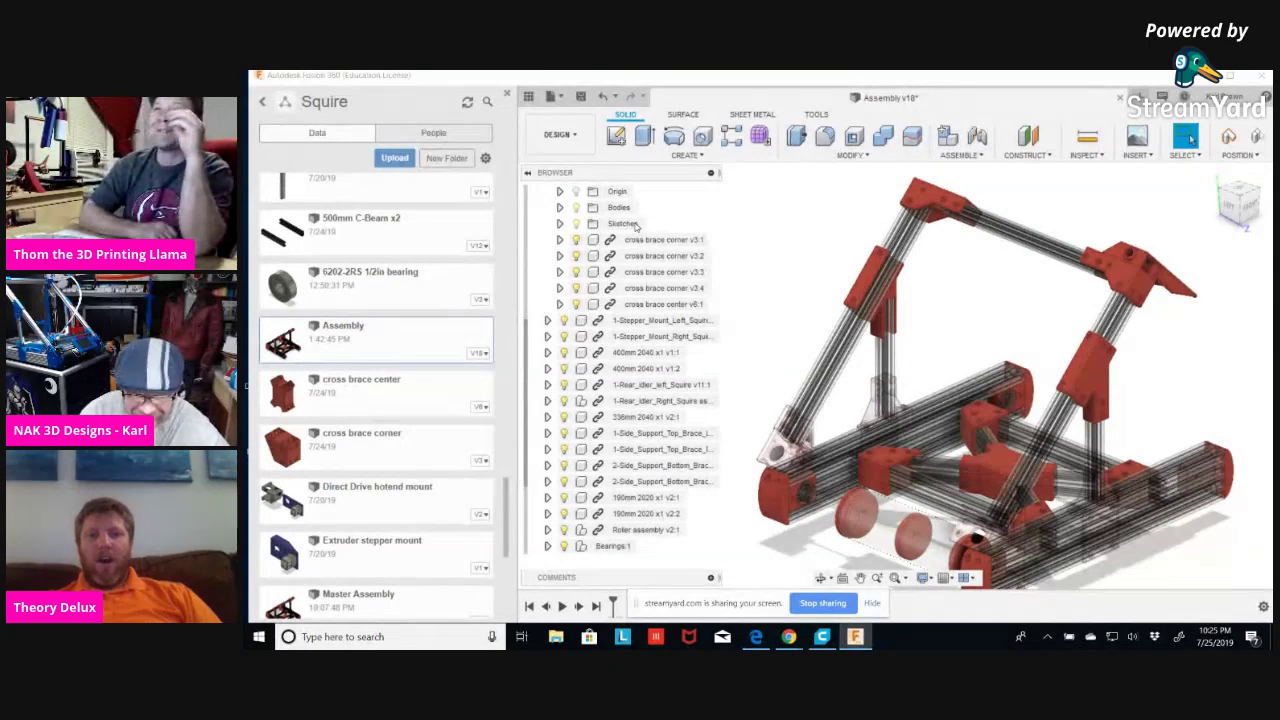
scroll(635, 226, "down", 3)
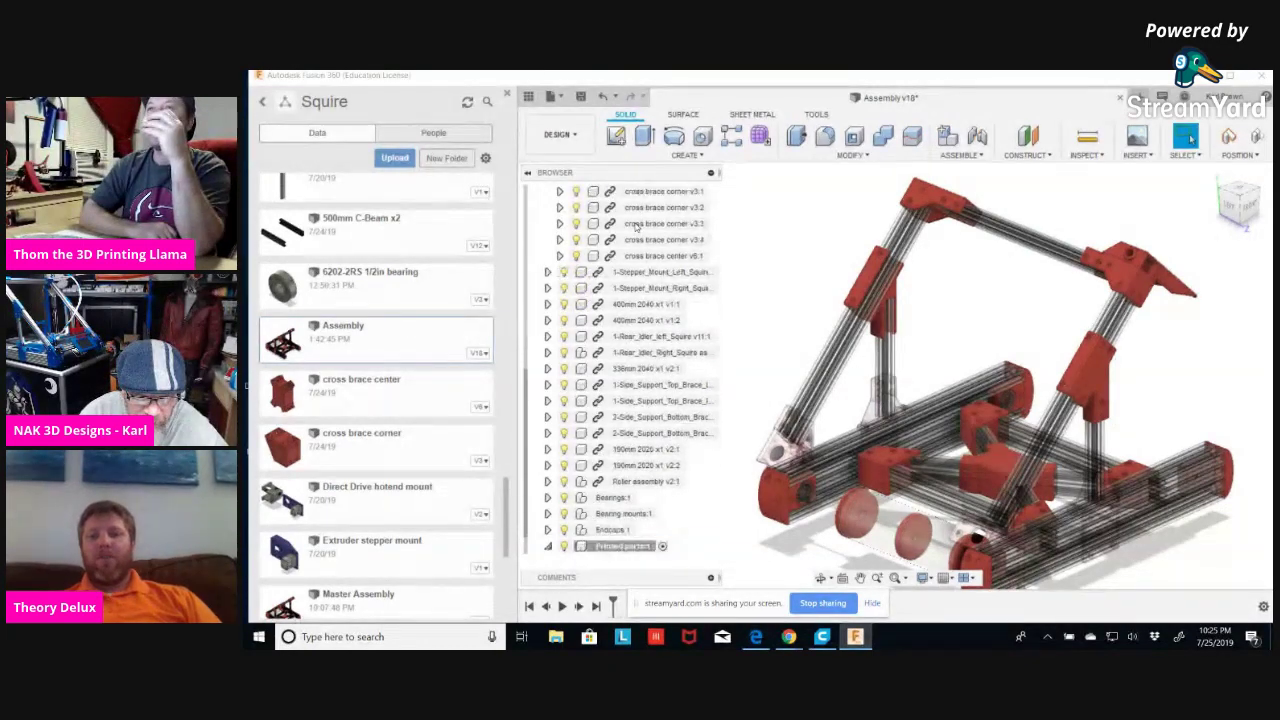
scroll(635, 226, "up", 6)
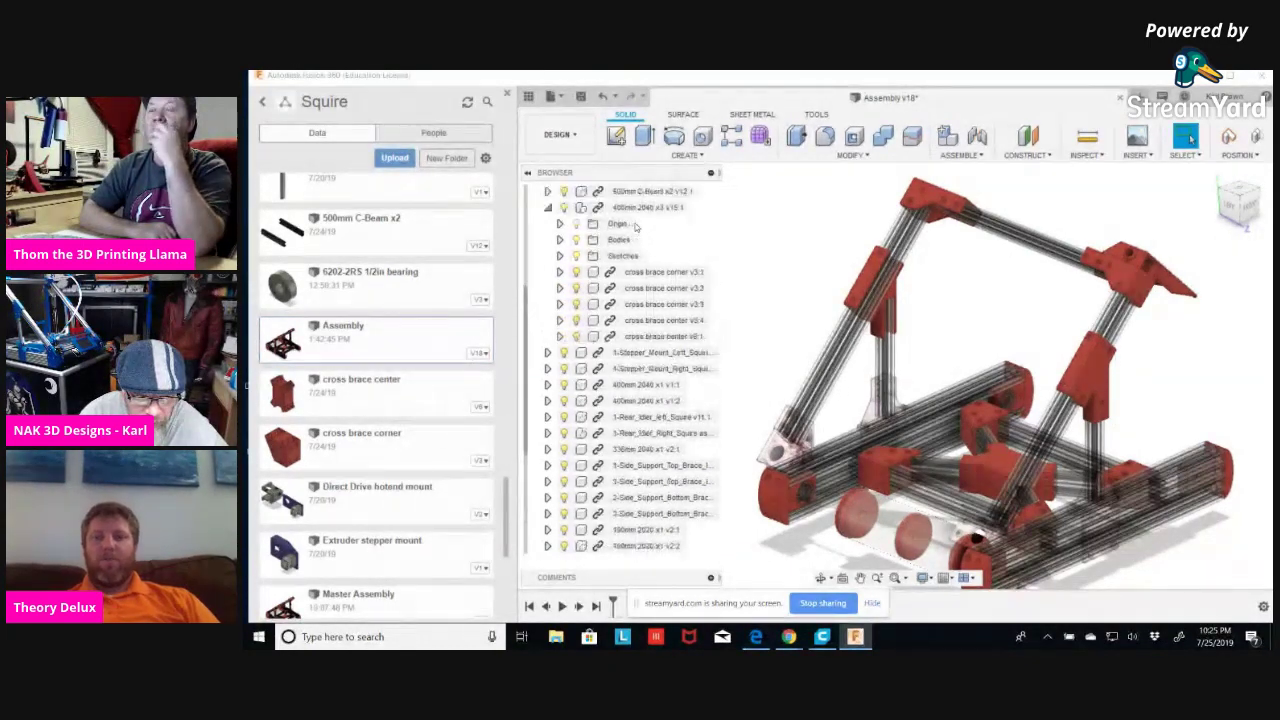
left_click(548, 224)
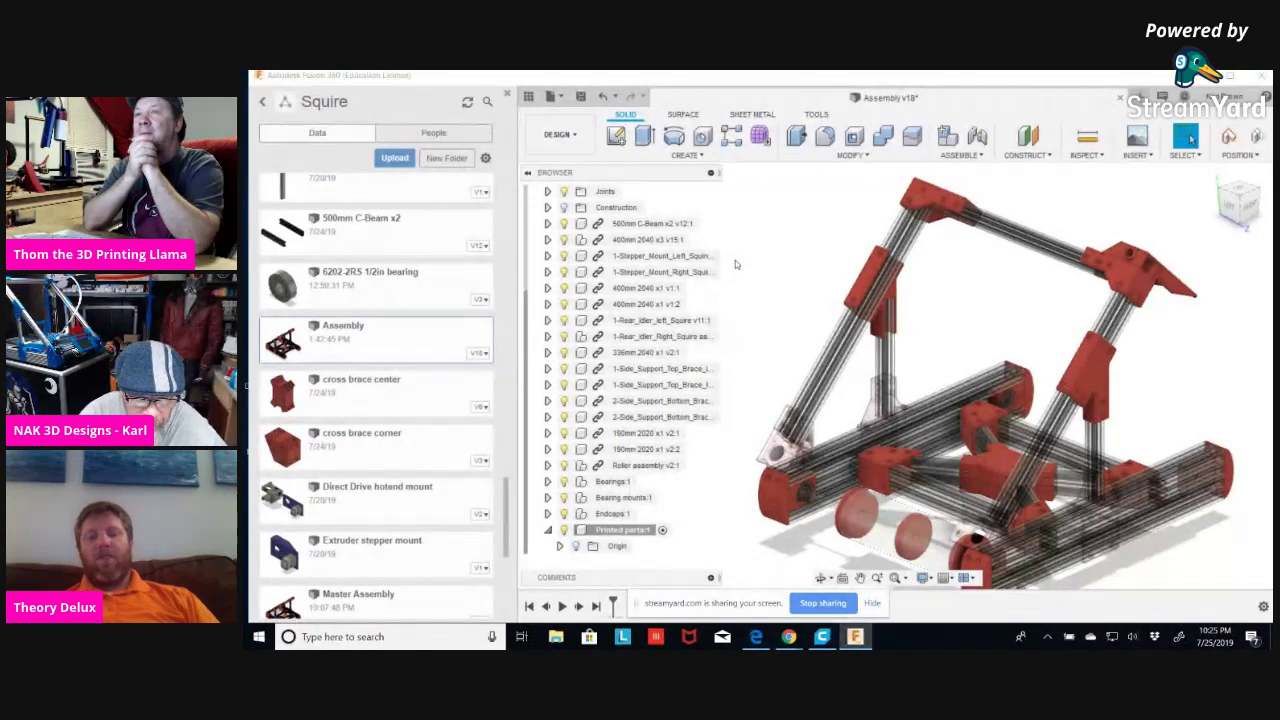
Rename the Printed parts:1 component to 'Extrusions'.
left_click(627, 531)
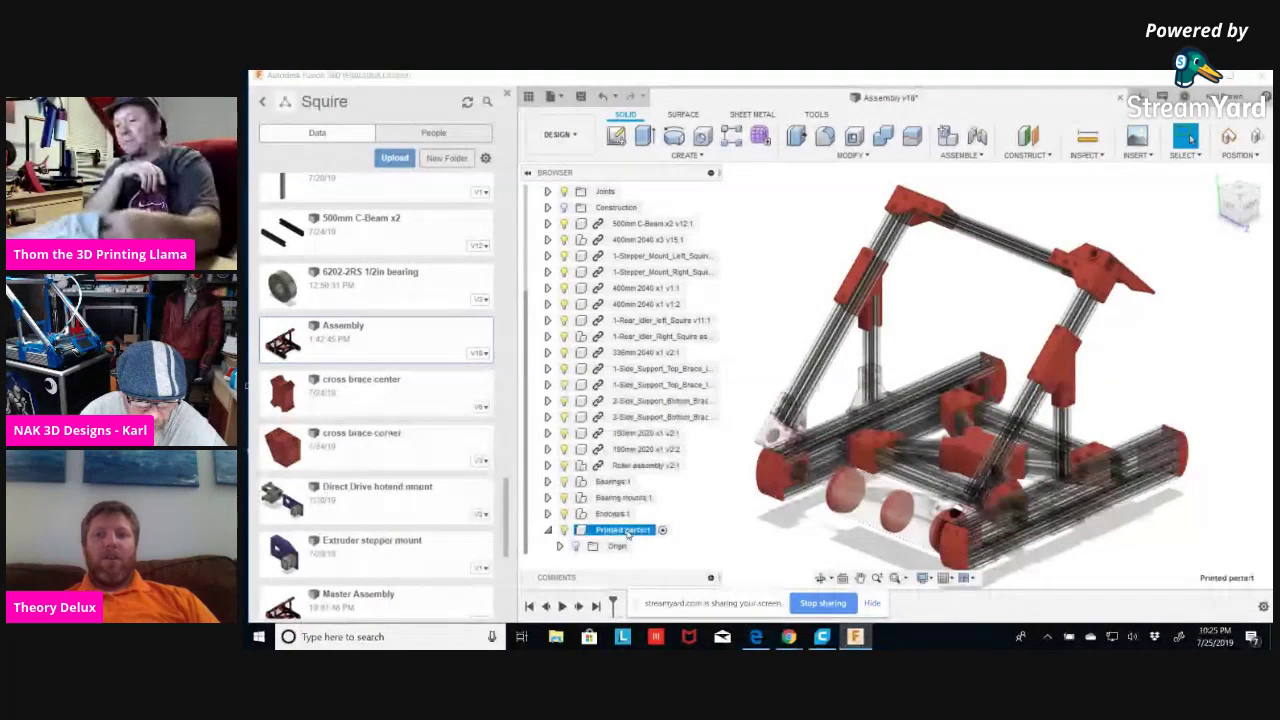
left_click(625, 531)
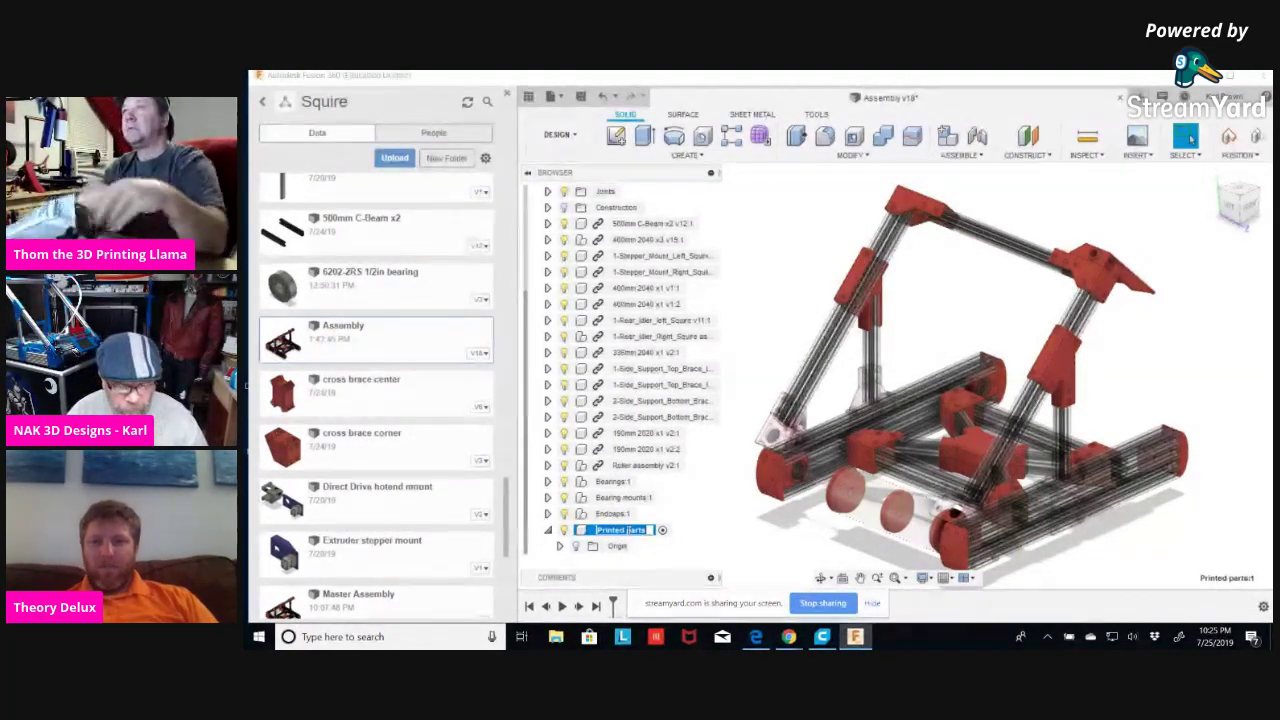
type("Extrus")
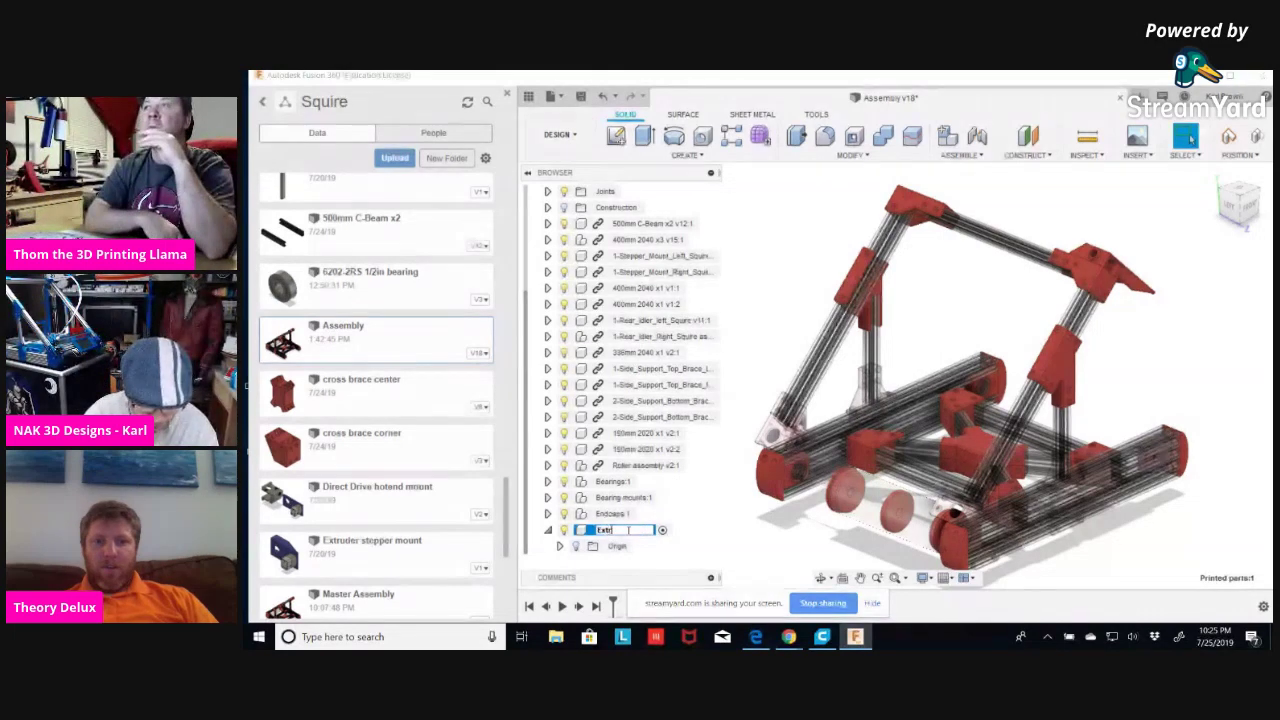
type("ions:1")
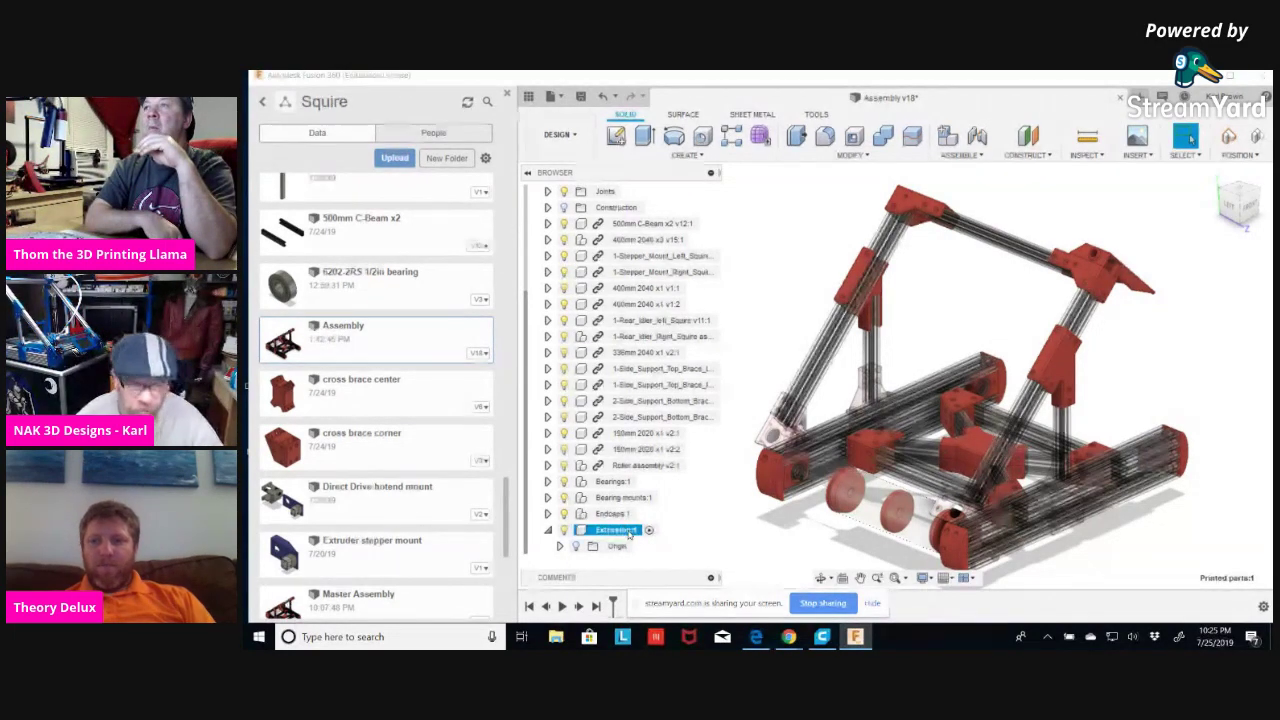
key("Return")
scroll(650, 232, "up", 3)
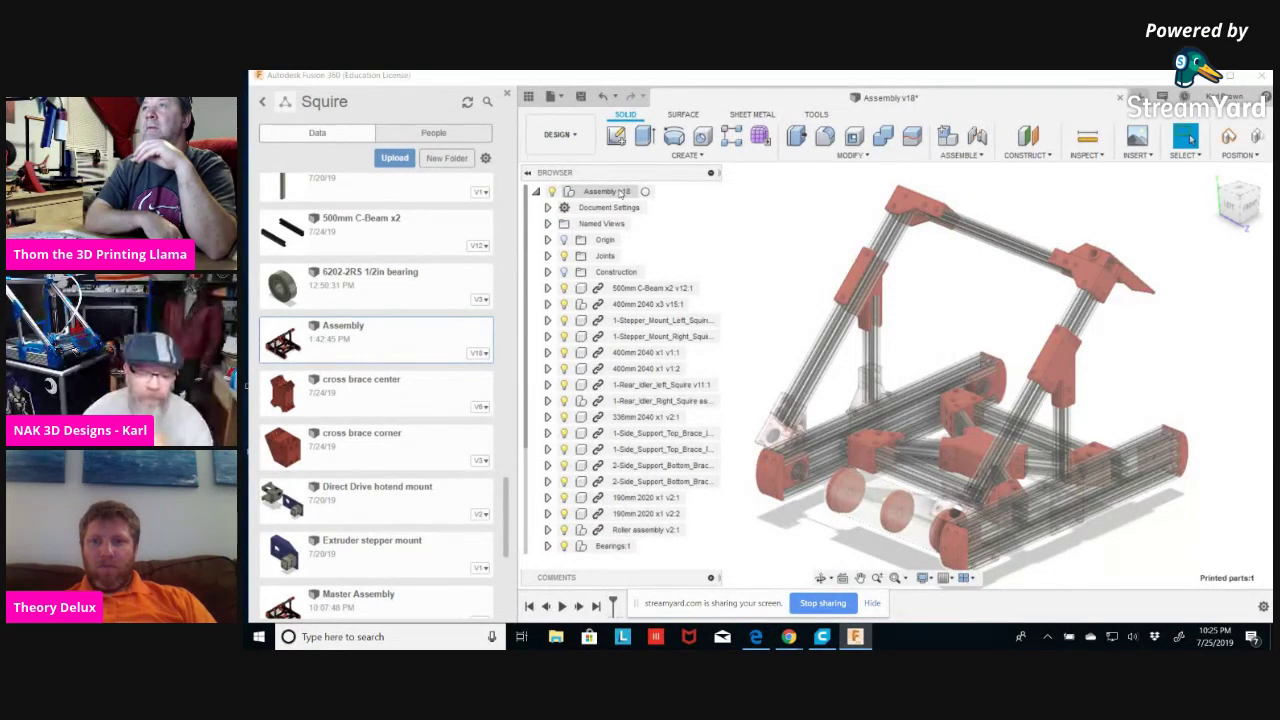
Select the root Assembly v18 node, orbiting the frame to another angle.
left_click(605, 192)
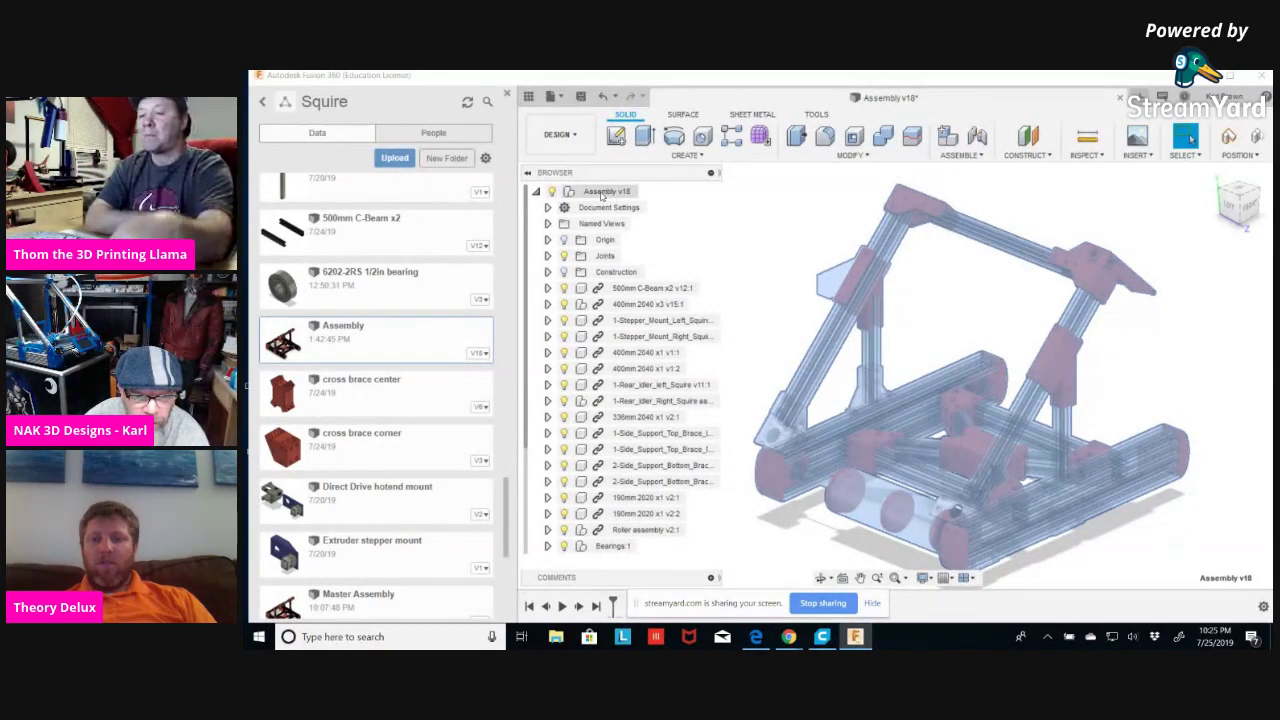
left_click(942, 293)
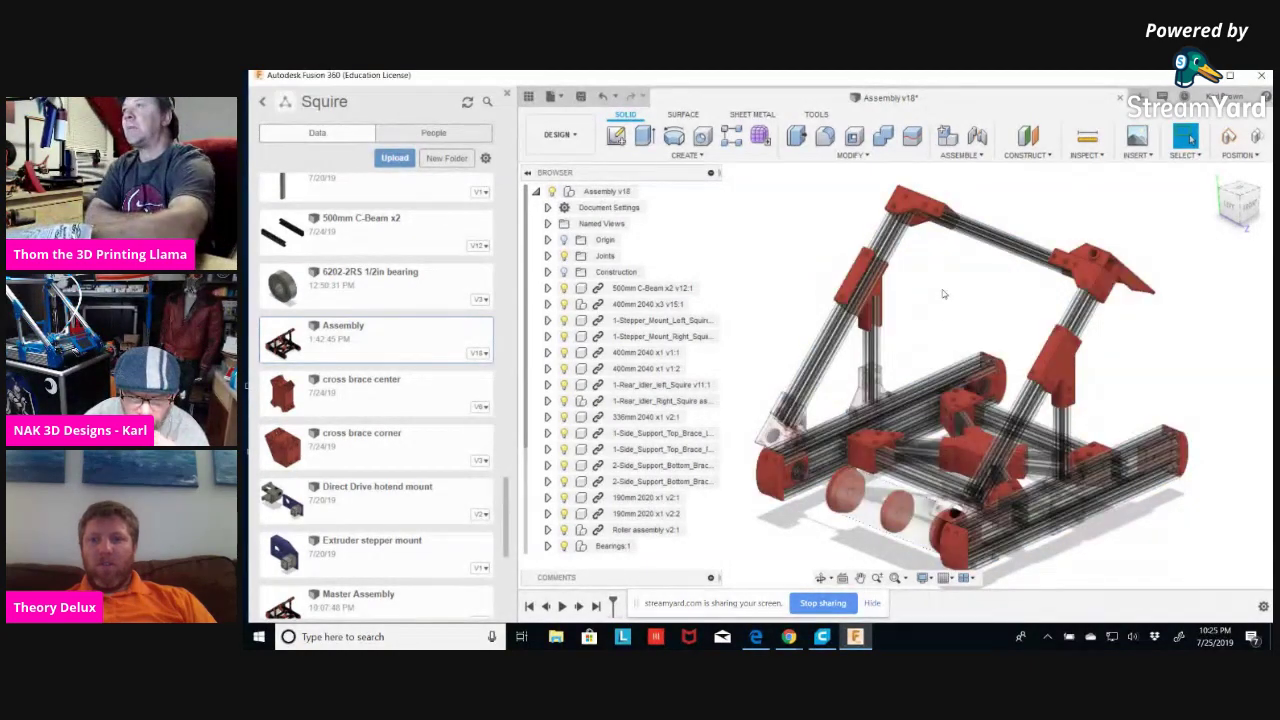
middle_click_drag(943, 291, 926, 282, "shift")
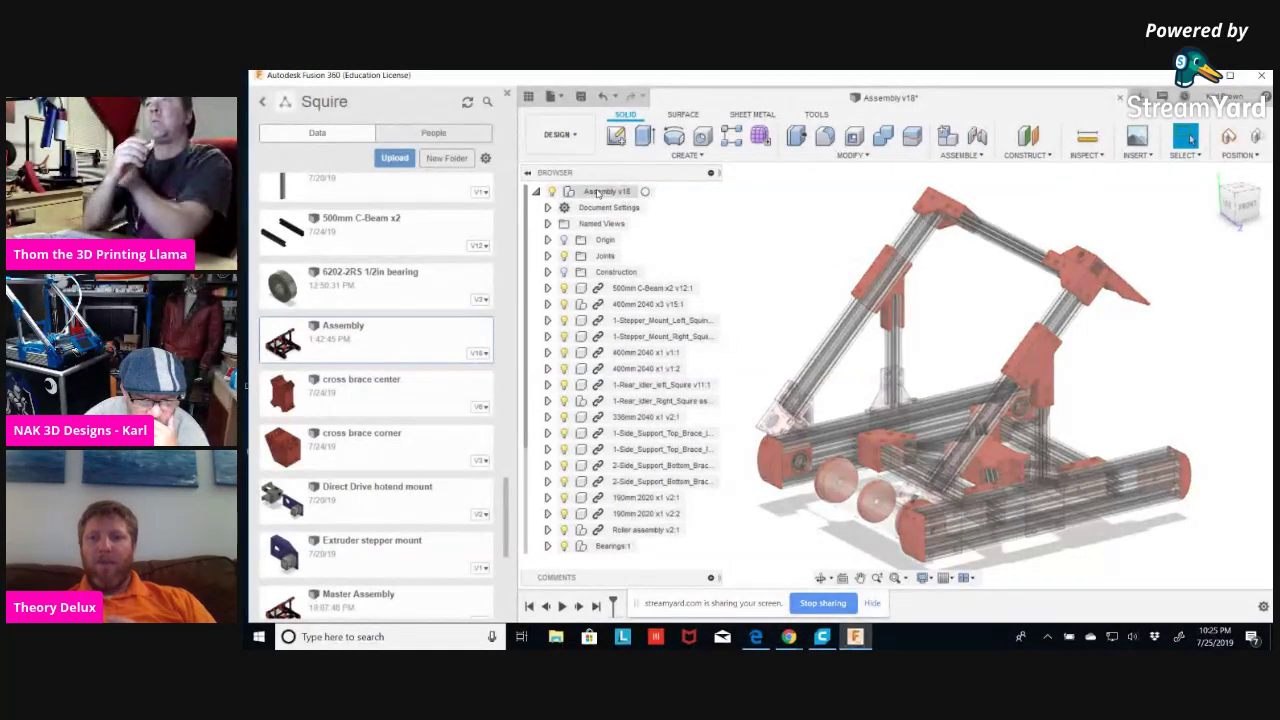
left_click(598, 192)
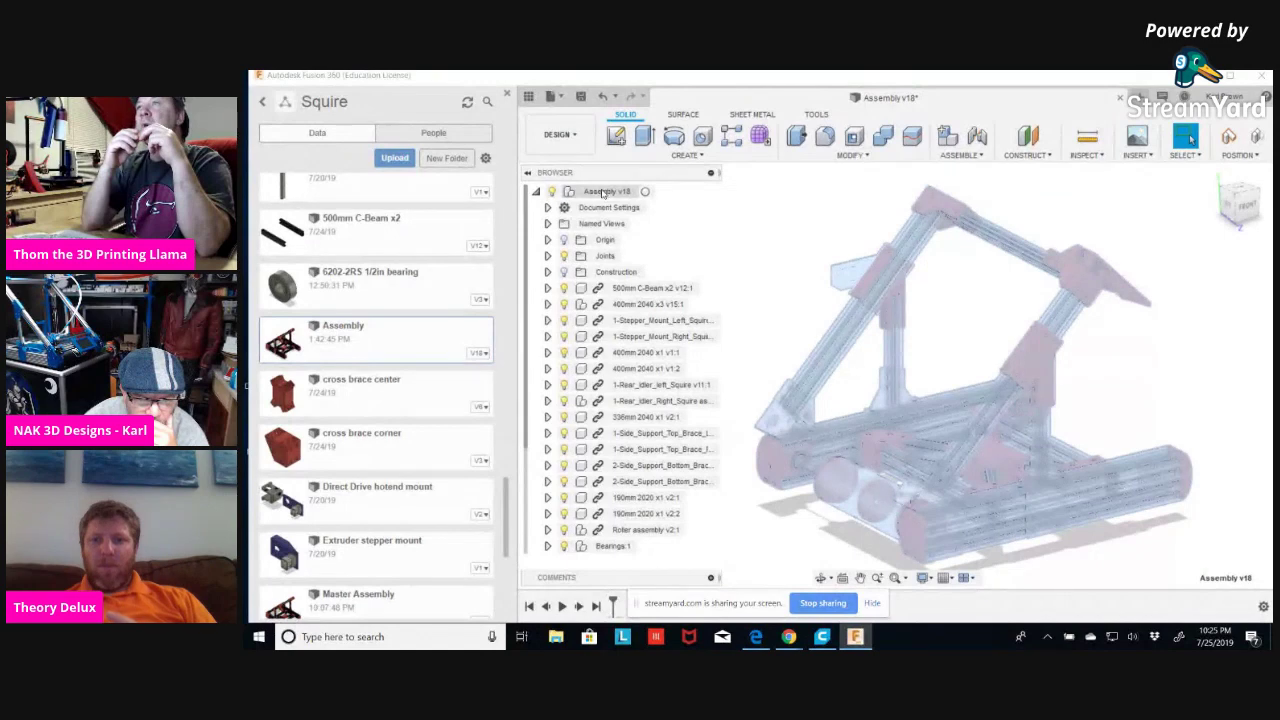
key("Escape")
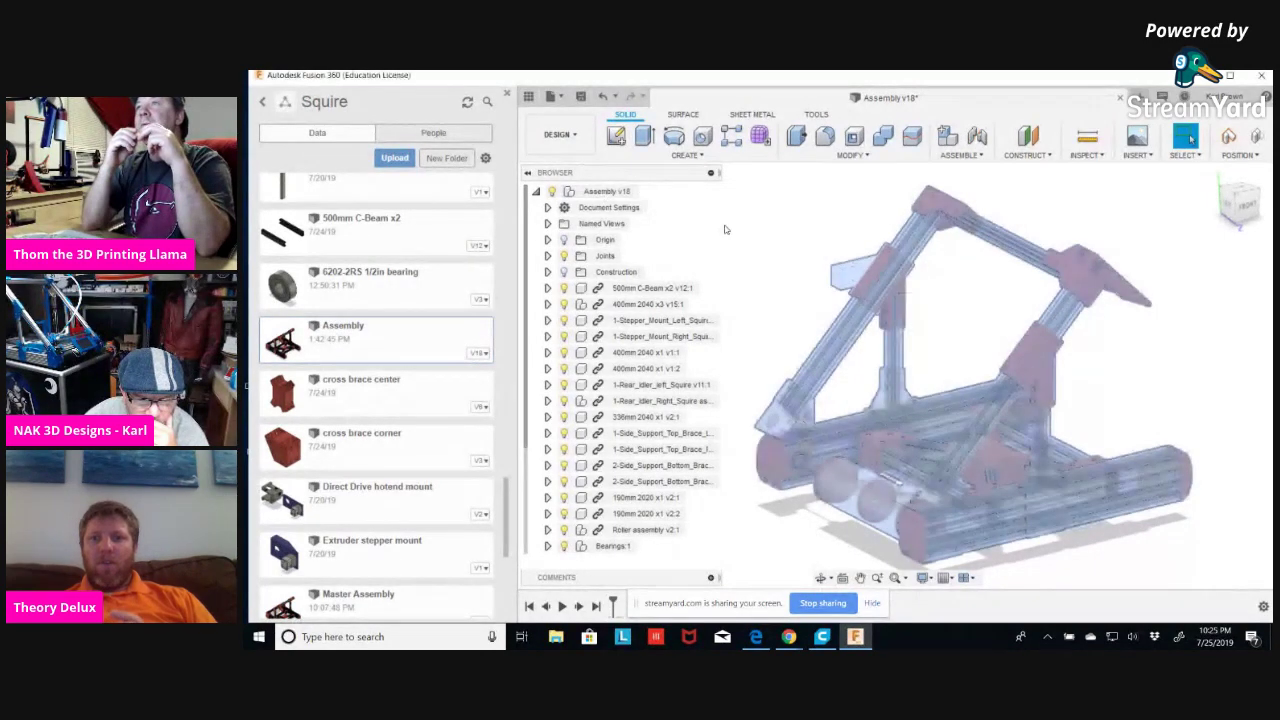
left_click(600, 193)
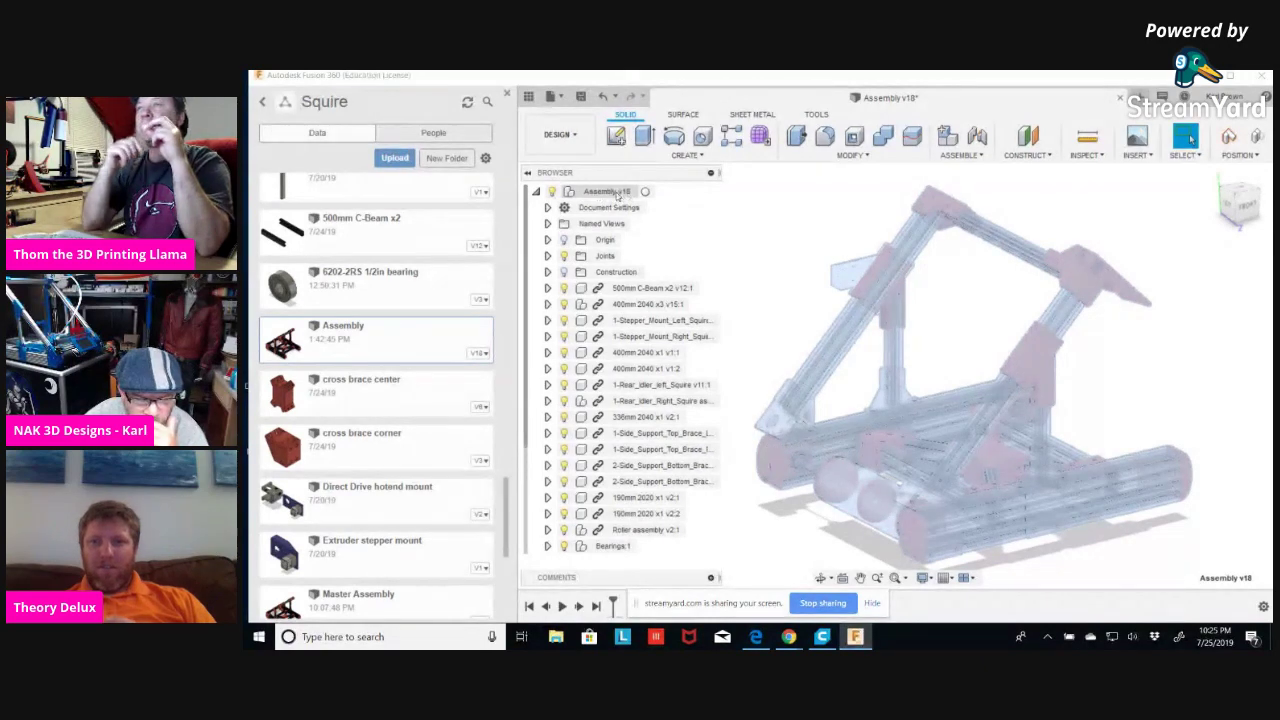
Activate the top-level Assembly v18 so its design timeline is shown.
right_click(608, 193)
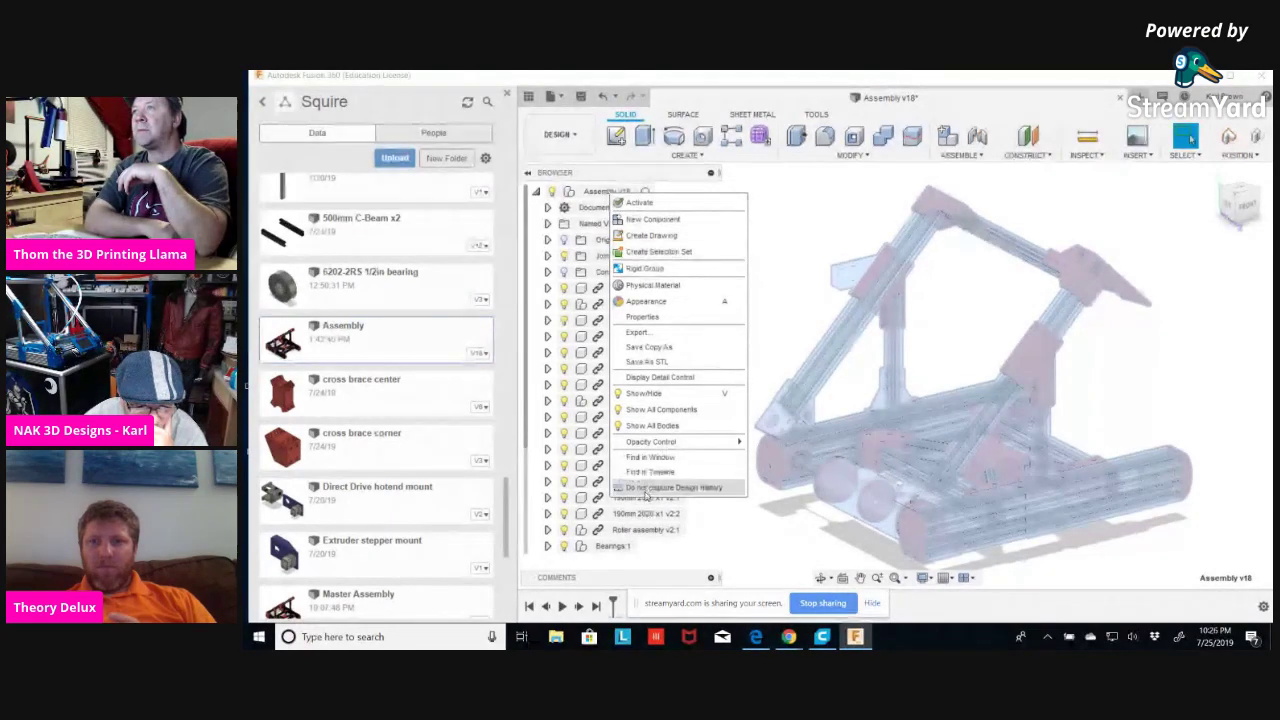
left_click(595, 193)
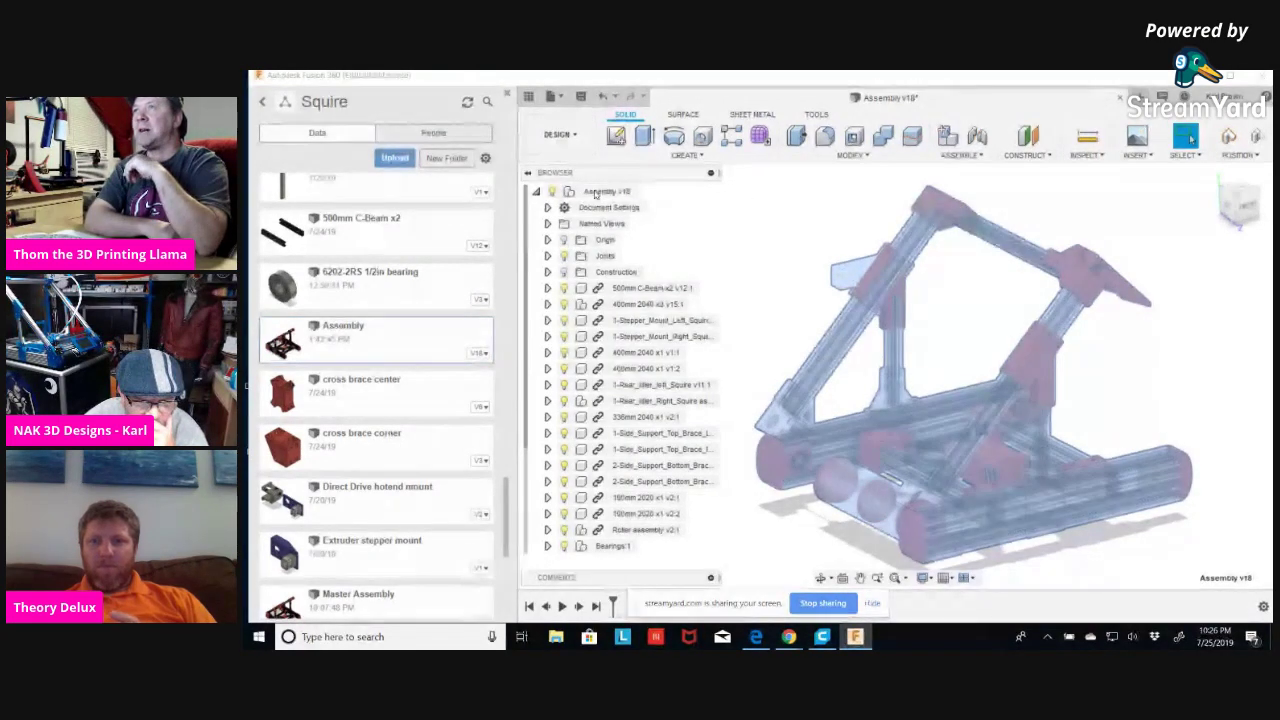
left_click(650, 192)
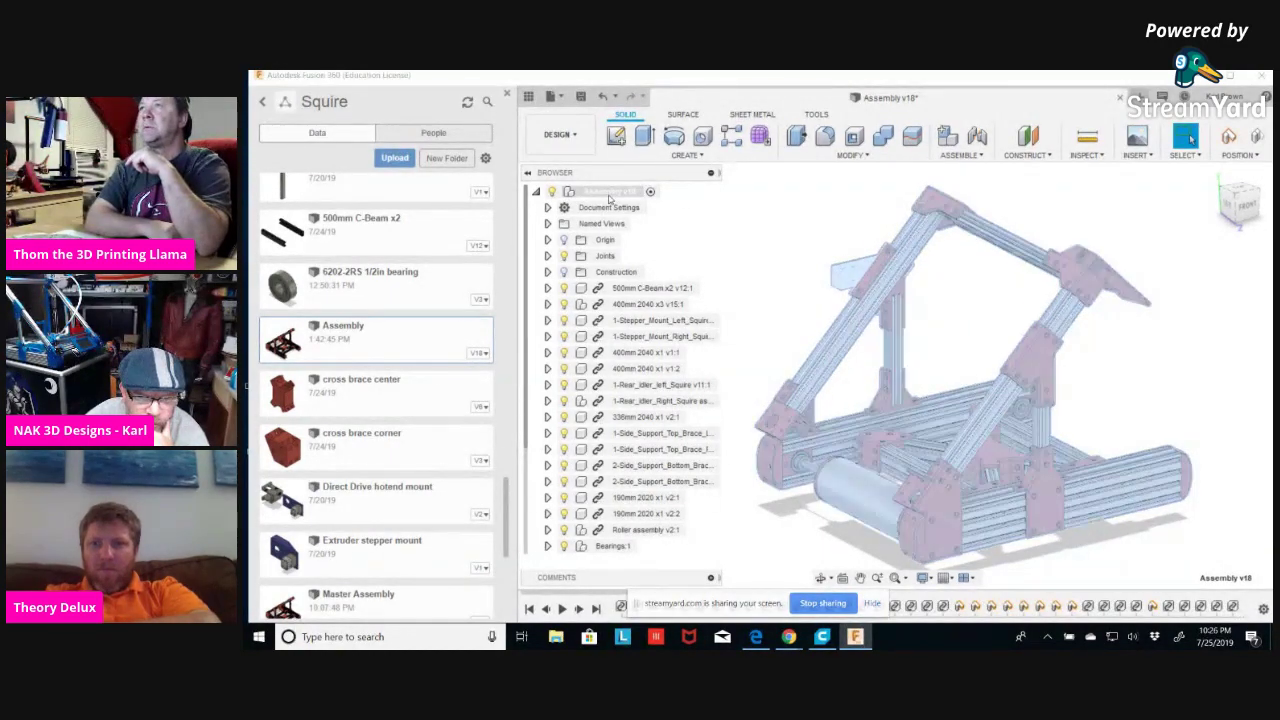
right_click(619, 193)
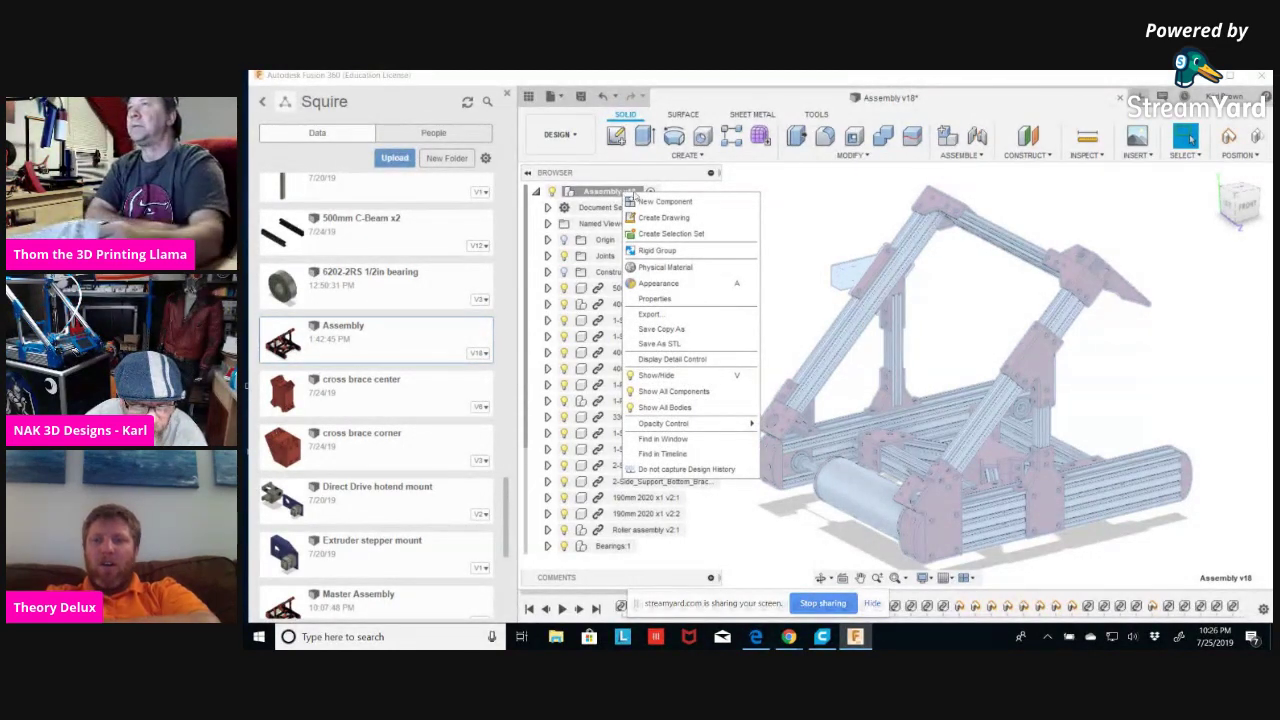
left_click(784, 224)
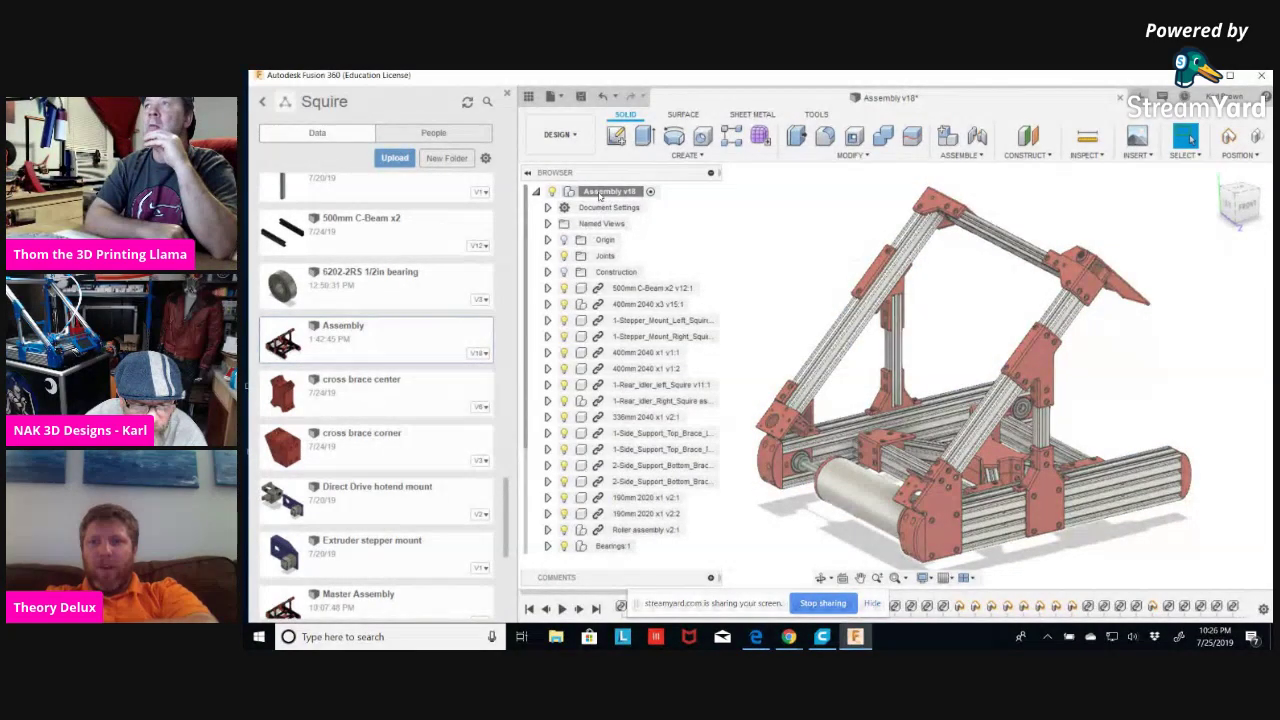
left_click(600, 193)
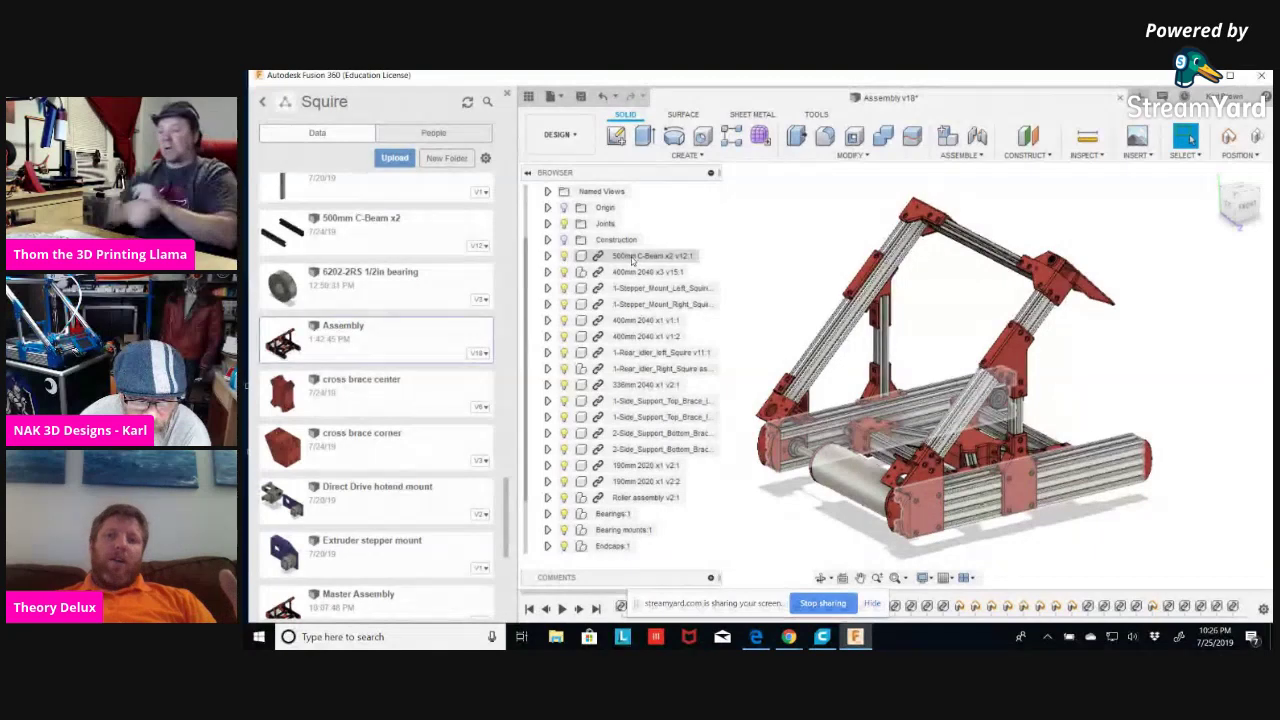
Move the 500mm C-Beam, 400mm 2040 x3 and both 400mm 2040 x1 beams into Extrusion:1.
left_click(632, 258)
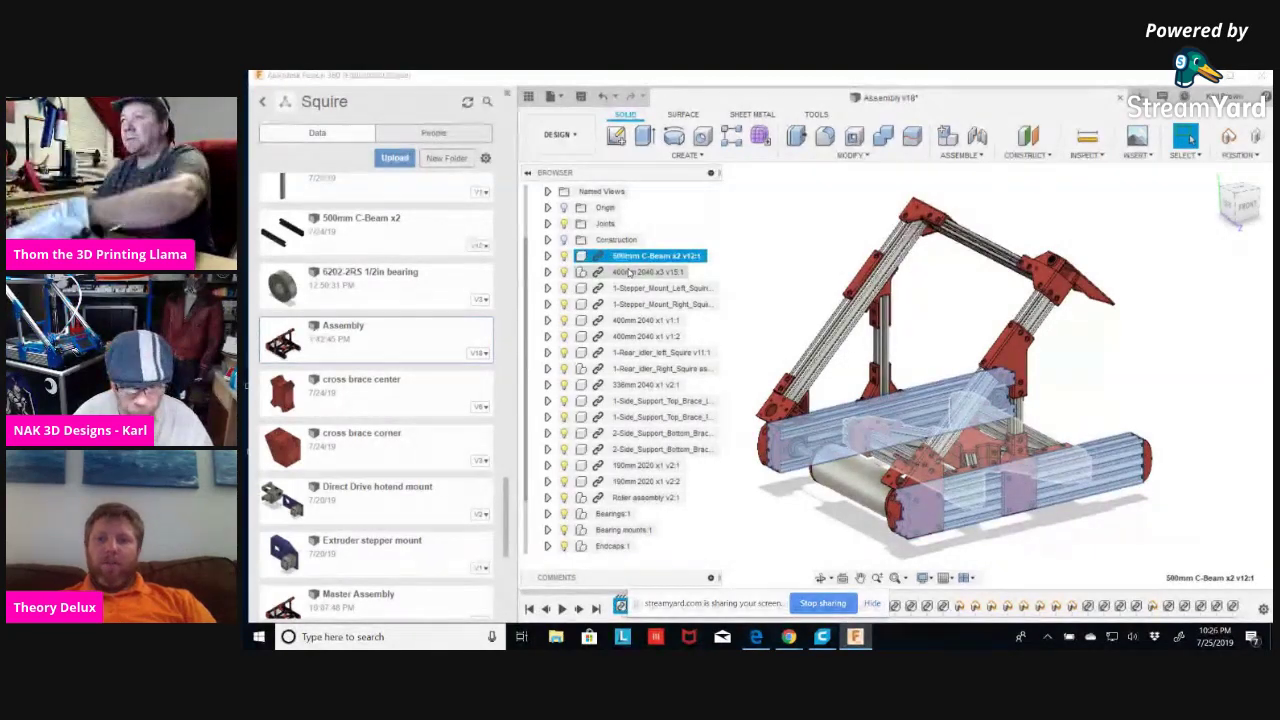
left_click(629, 272, "ctrl")
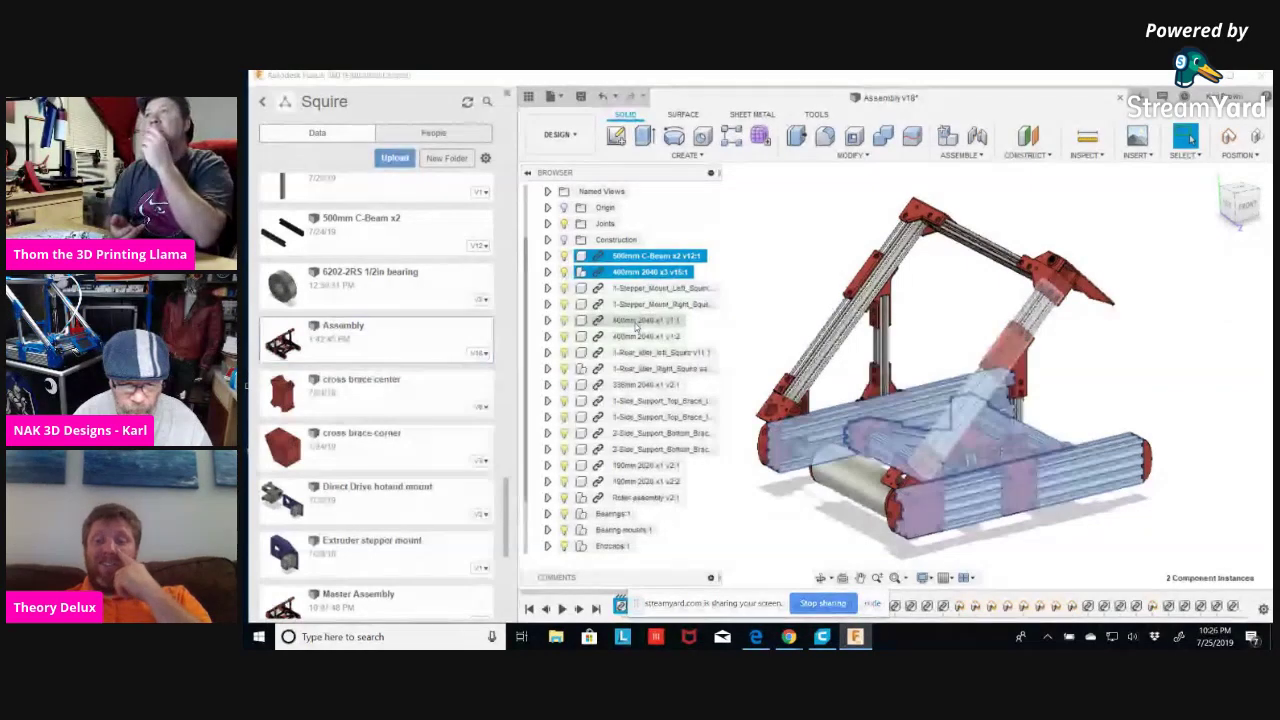
left_click(636, 321, "ctrl")
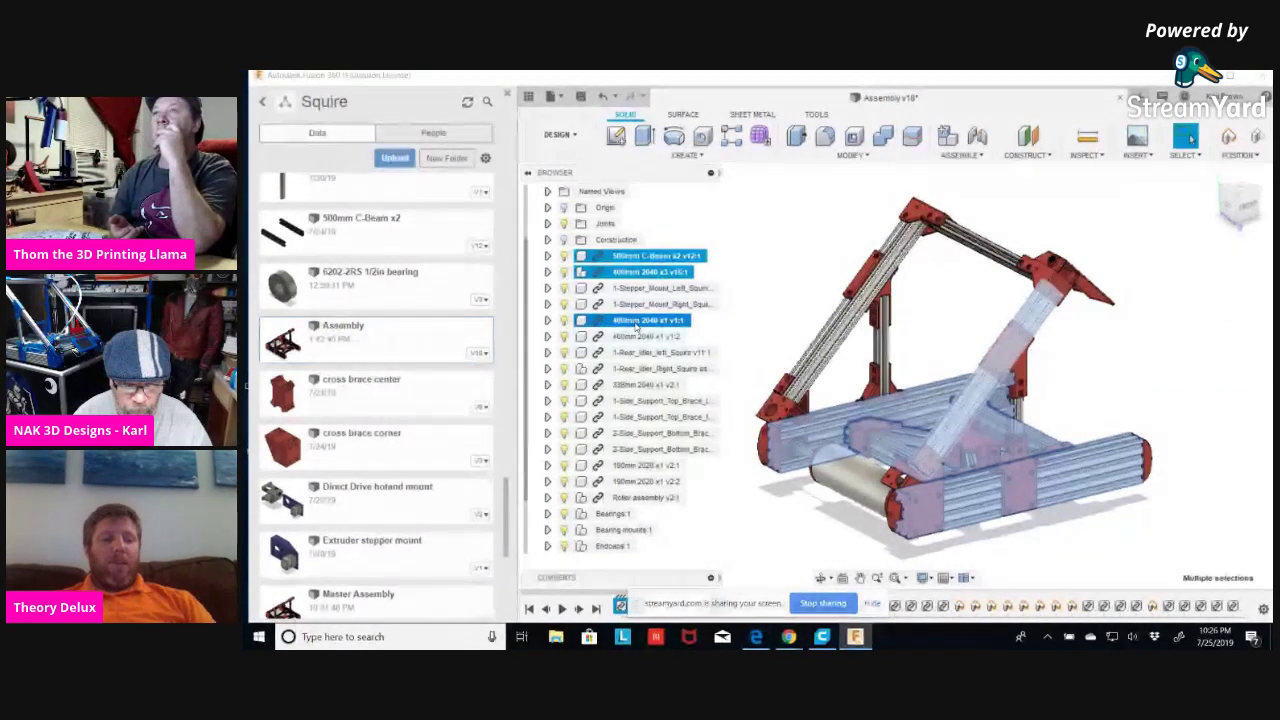
left_click(634, 336, "ctrl")
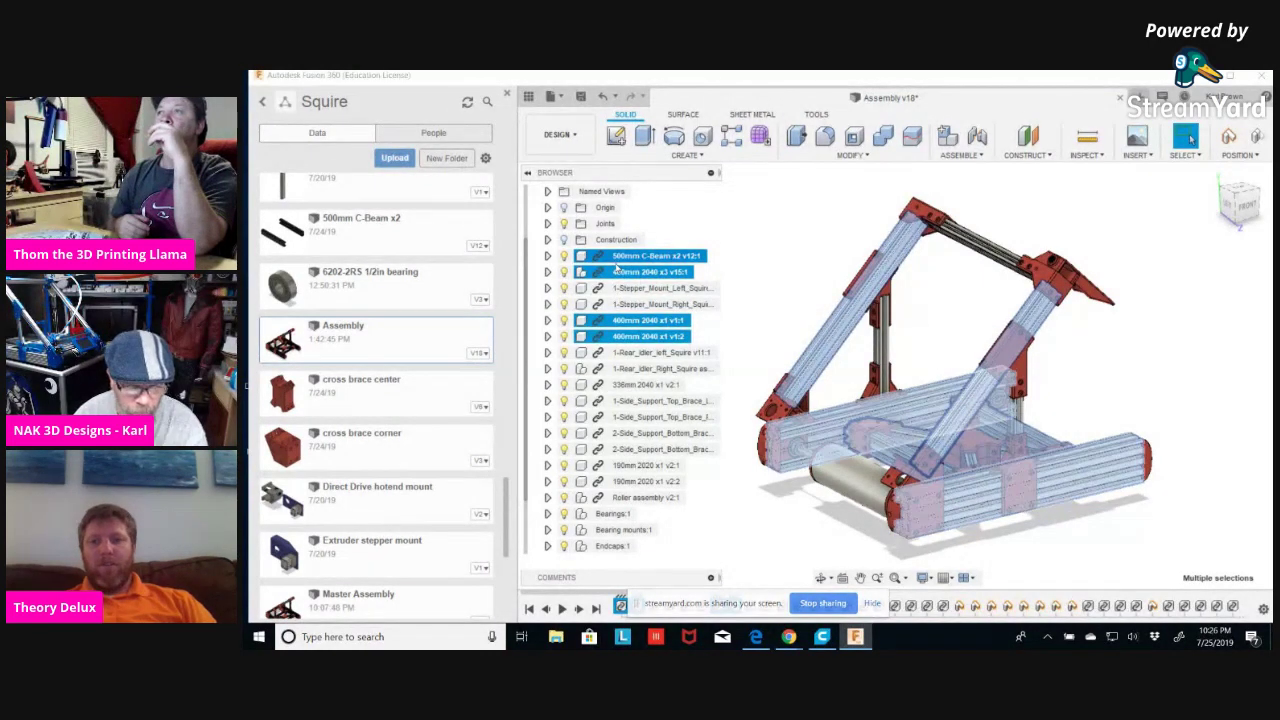
scroll(587, 444, "down", 1)
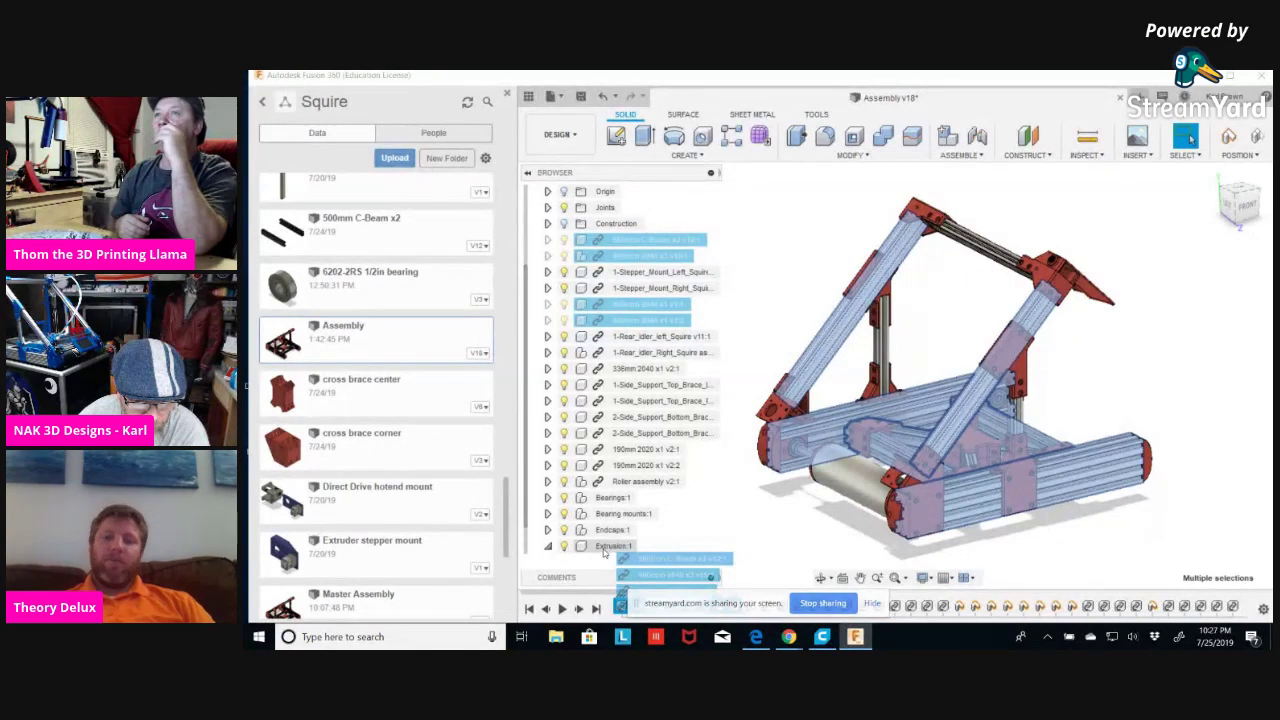
scroll(605, 553, "down", 1)
left_click_drag(607, 533, 607, 530)
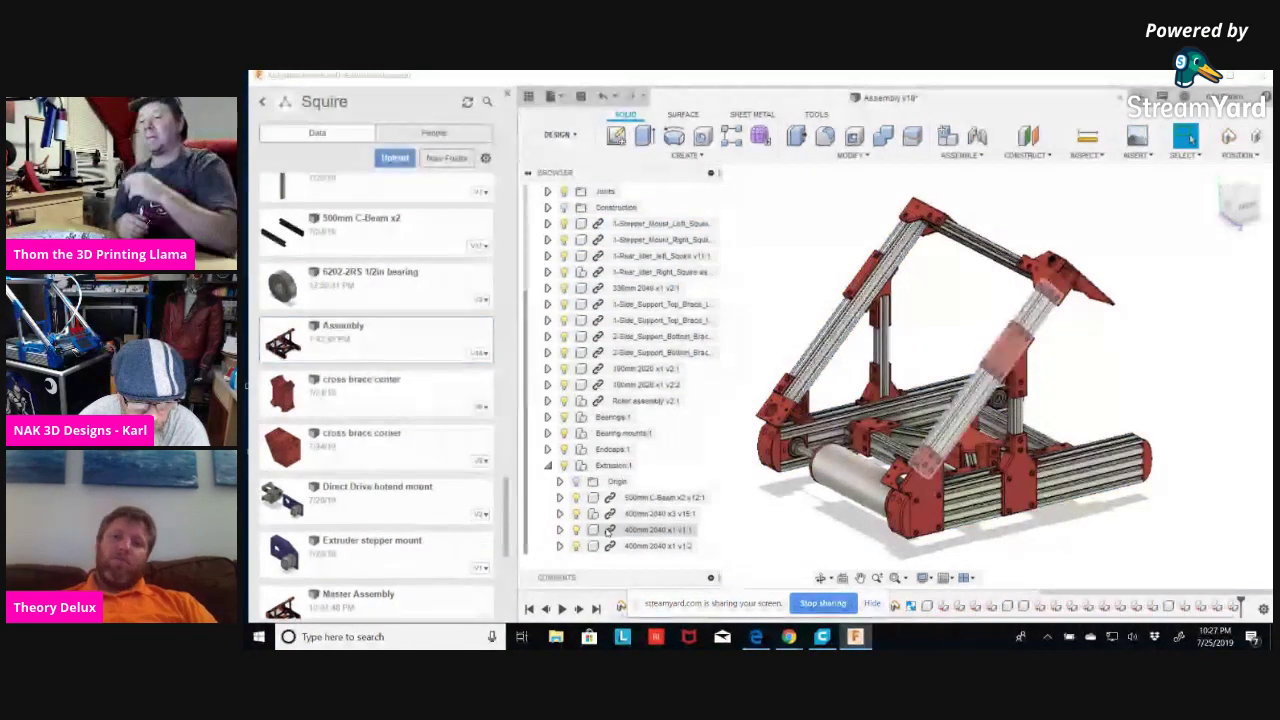
left_click(547, 467)
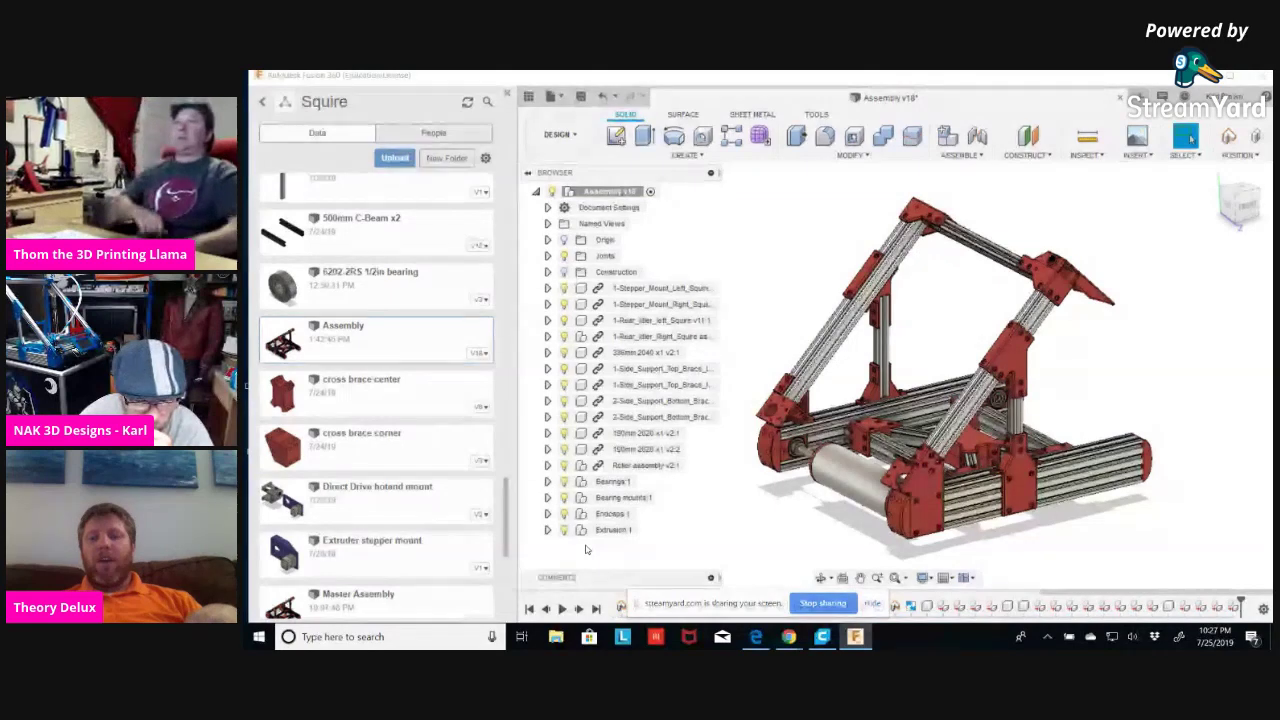
Undo the earlier move of the extrusions into the Extrusion:1 component.
left_click(548, 530)
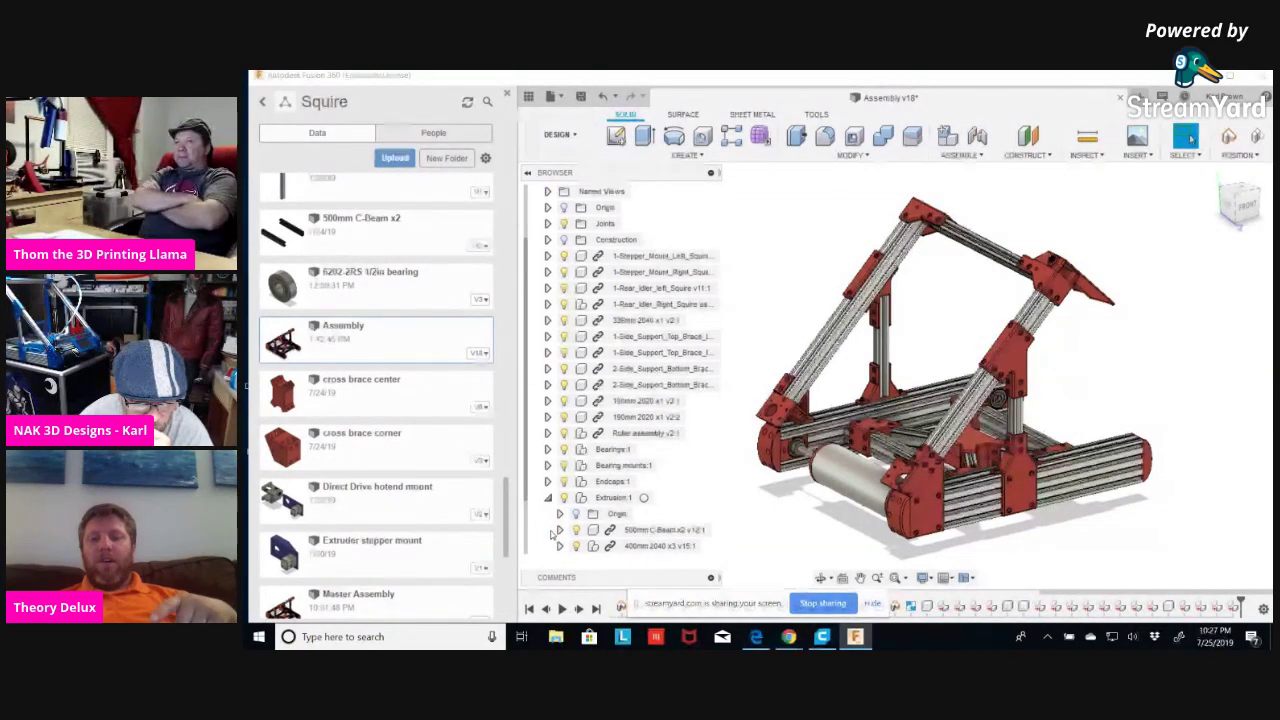
left_click(656, 547)
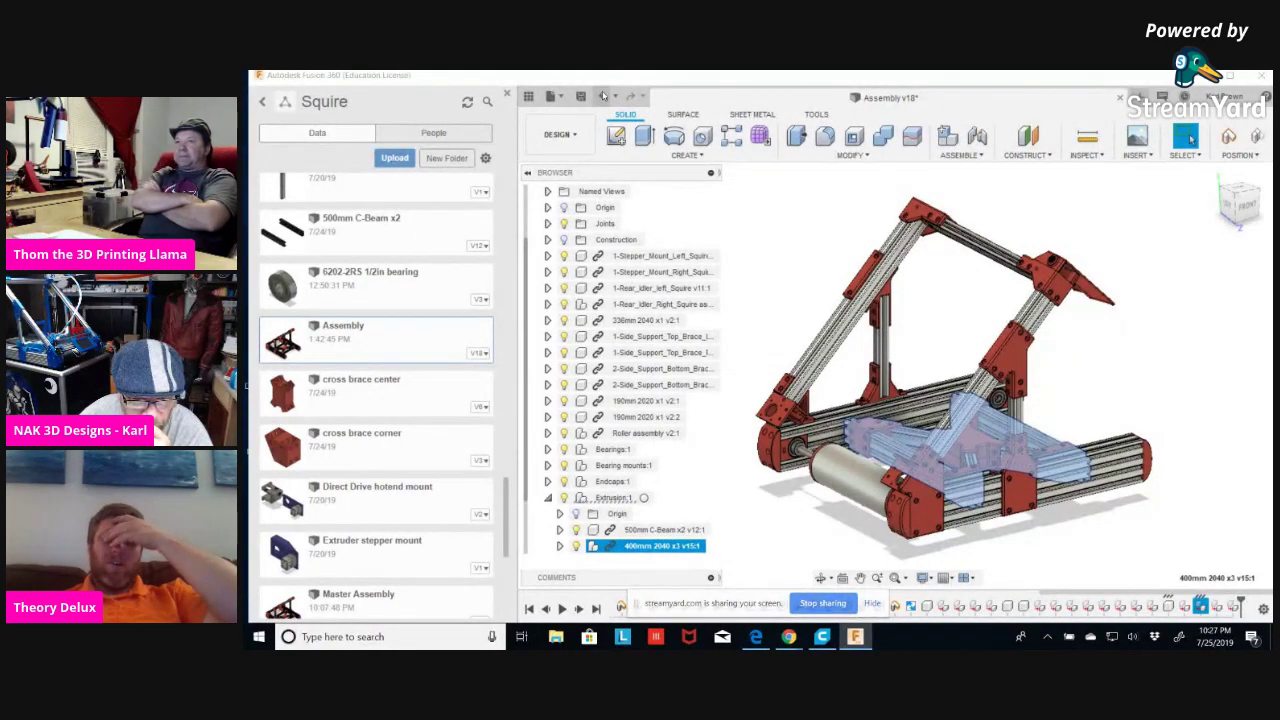
left_click(604, 97)
left_click(604, 97)
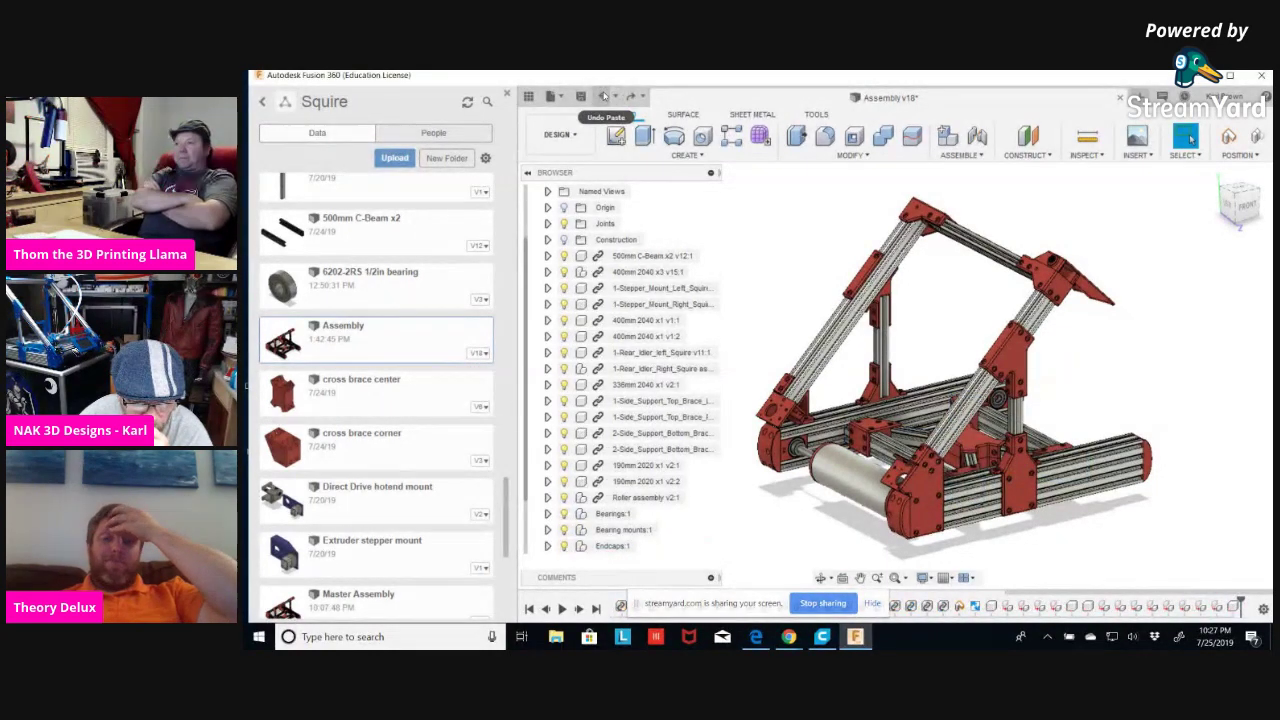
left_click(547, 529)
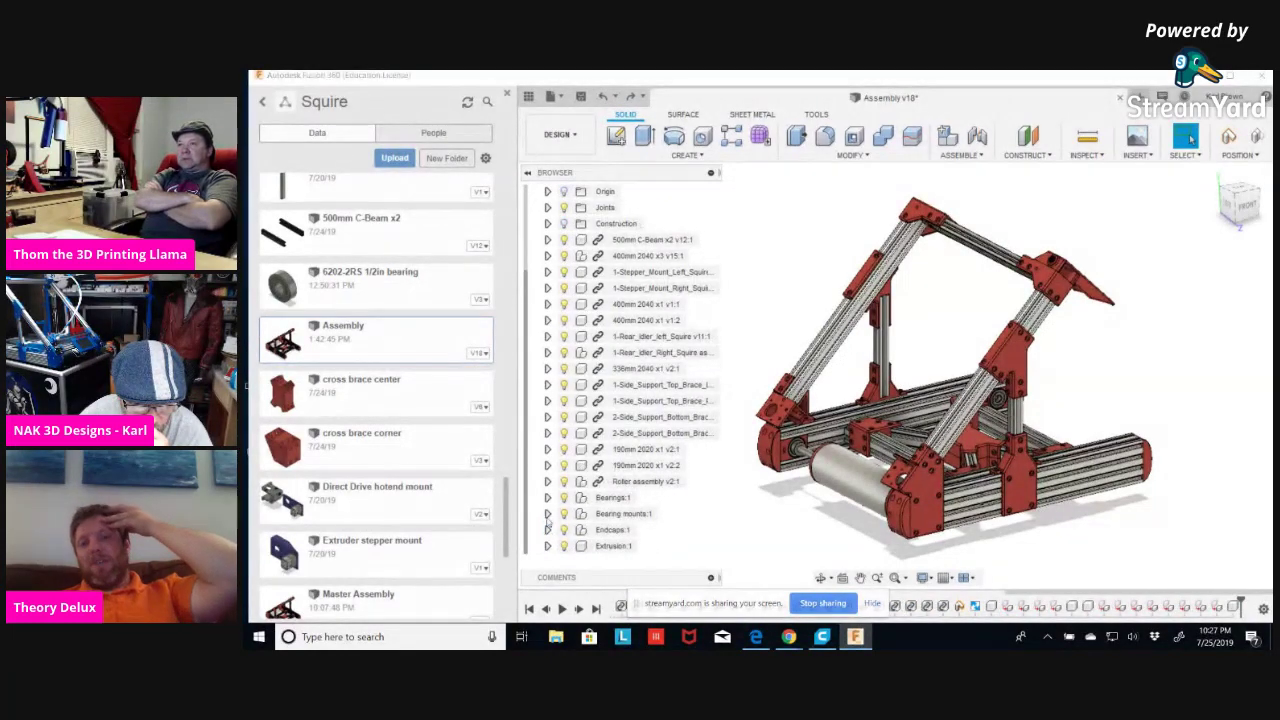
left_click(547, 545)
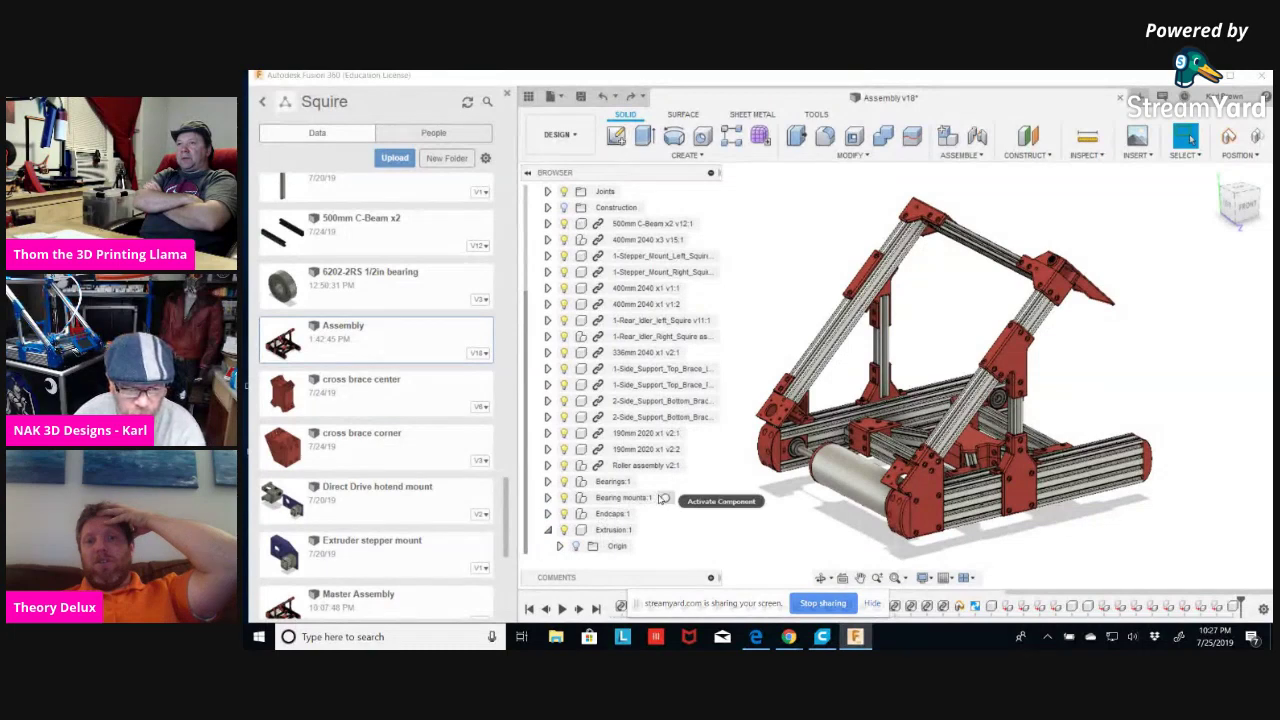
Move the C-Beam, two 400mm 2040, two 190mm 2020 and the 336mm pieces into Extrusion:1.
left_click(652, 224)
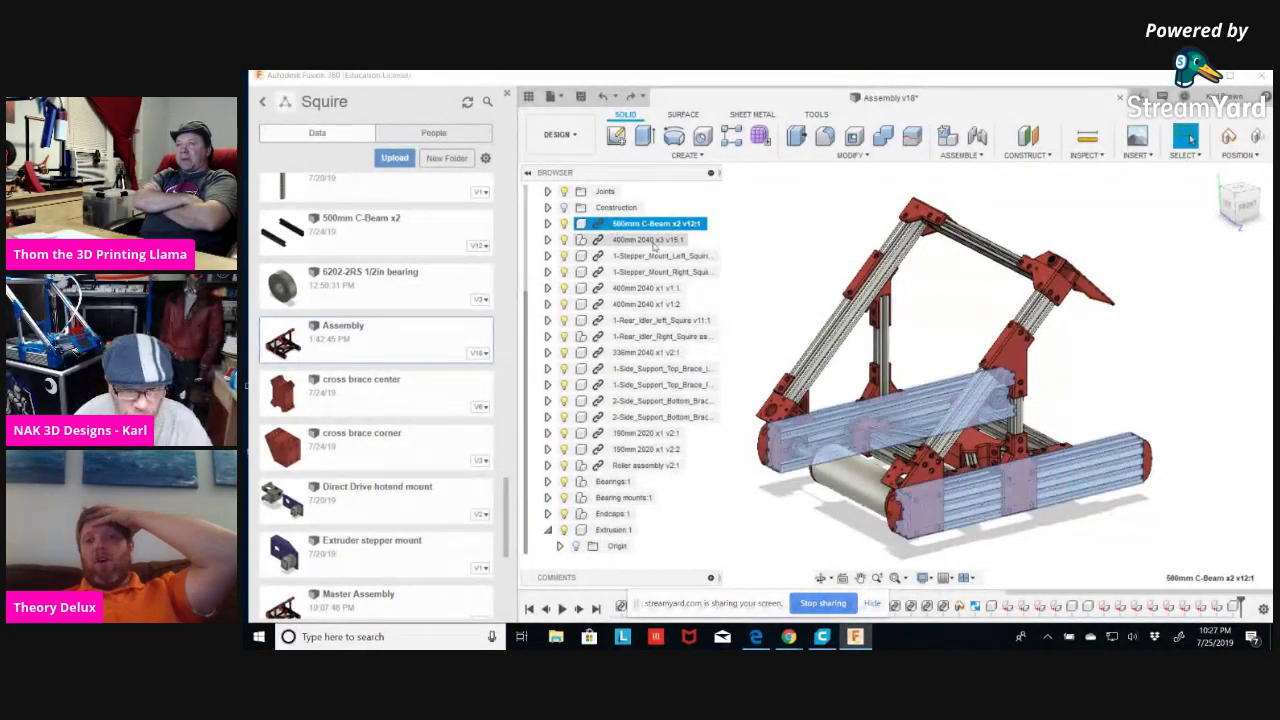
left_click(640, 289, "ctrl")
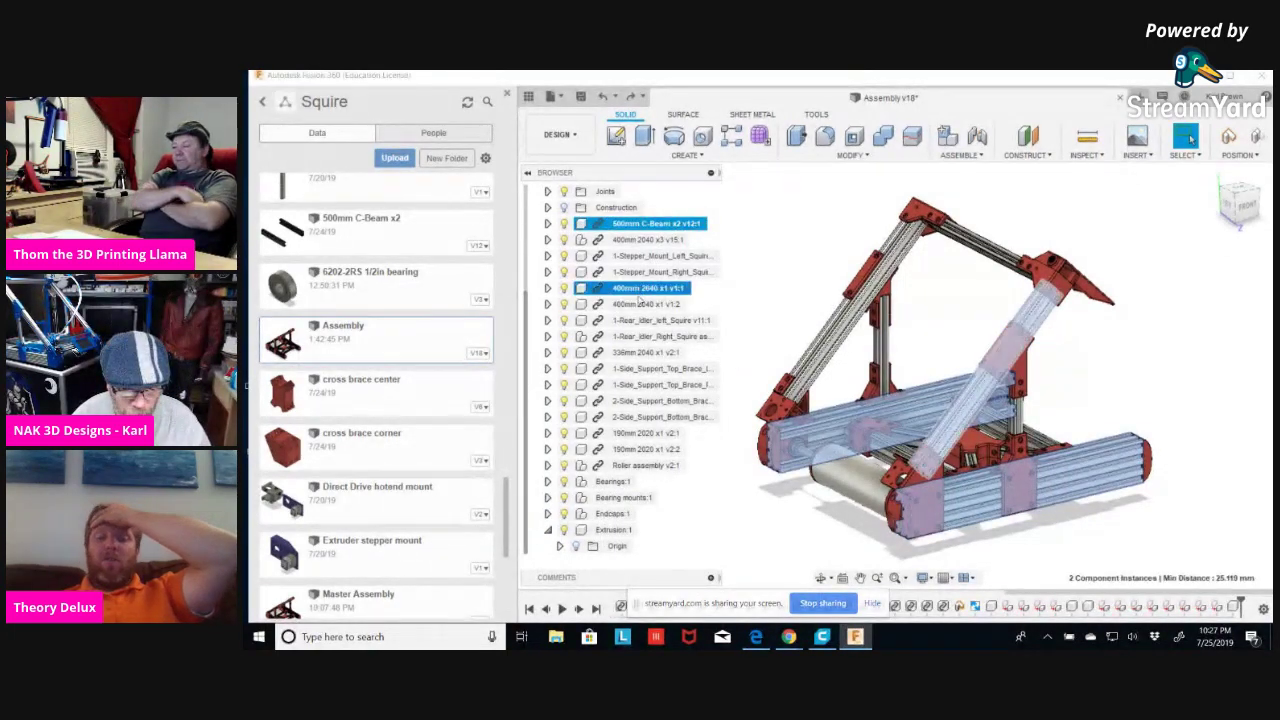
left_click(637, 304, "ctrl")
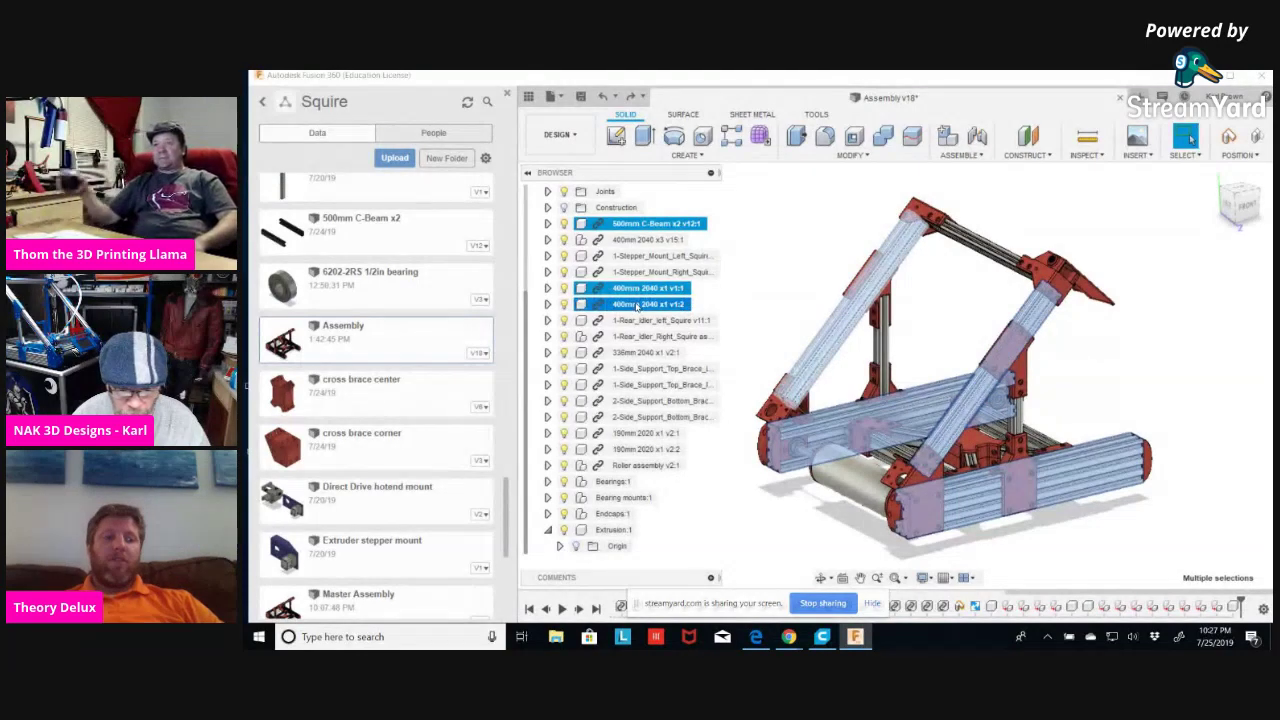
left_click(625, 434, "ctrl")
left_click(622, 450, "ctrl")
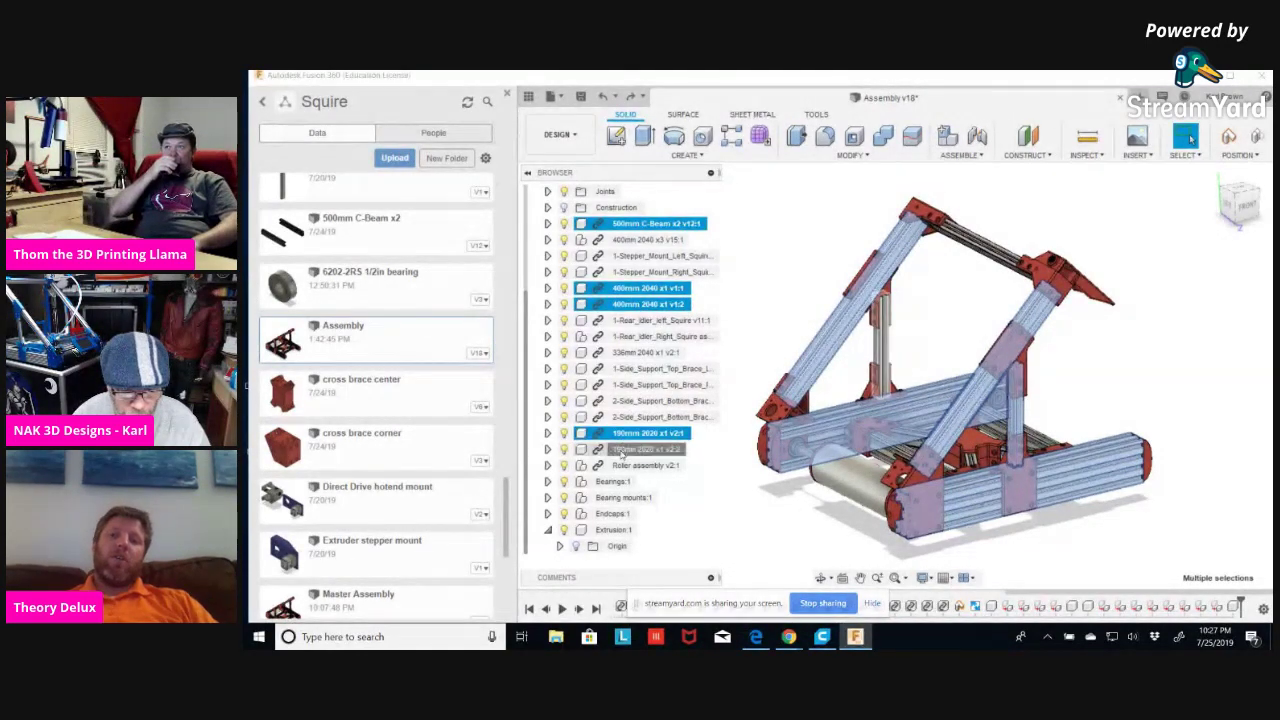
left_click(633, 354, "ctrl")
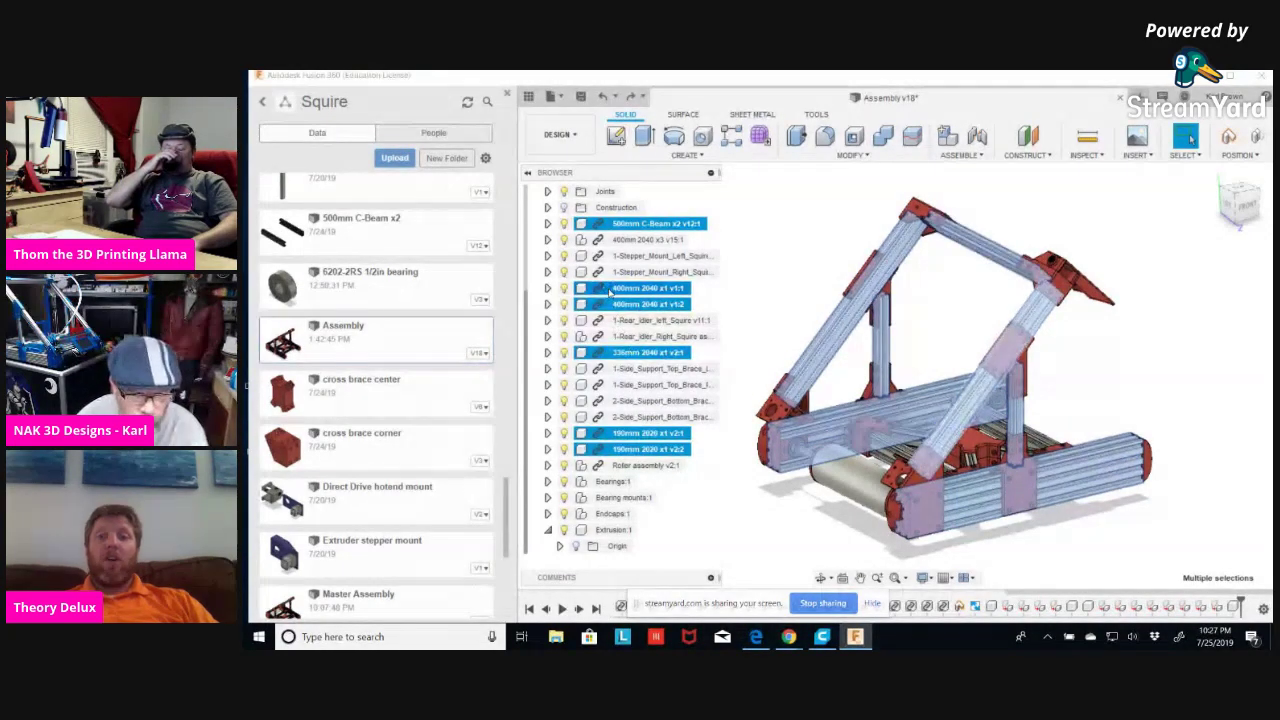
left_click_drag(610, 290, 607, 535)
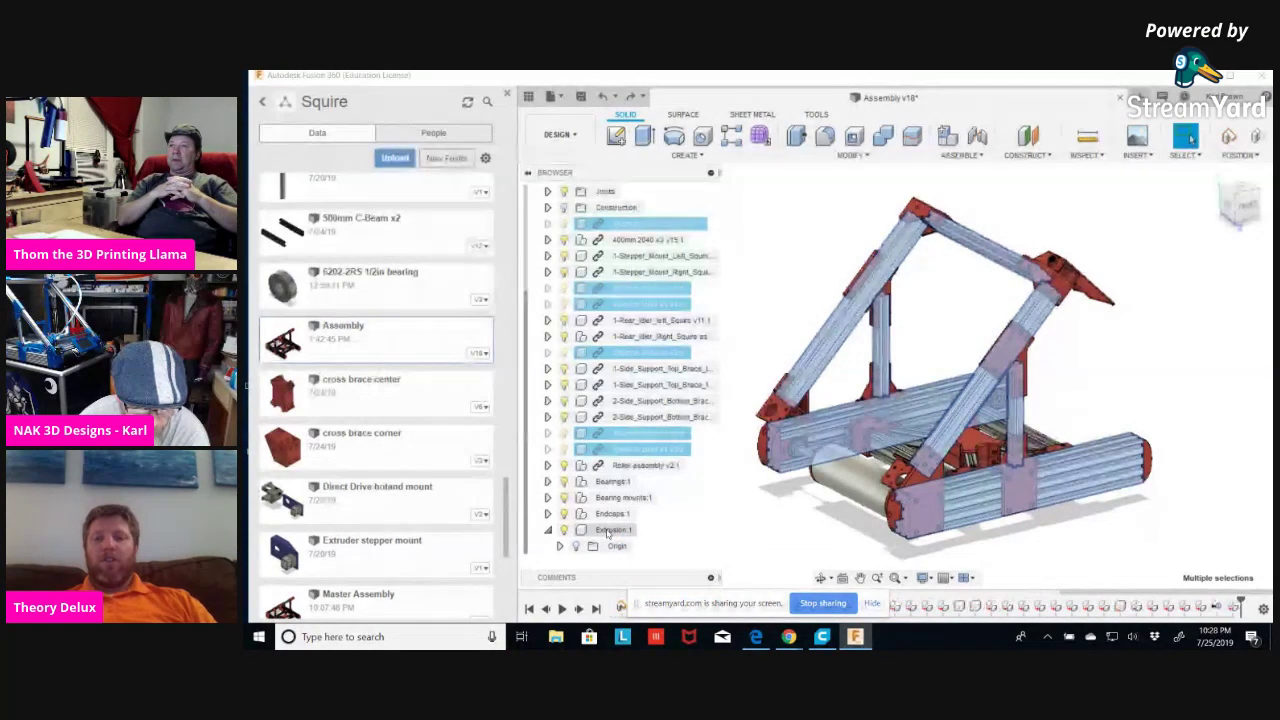
left_click(548, 433)
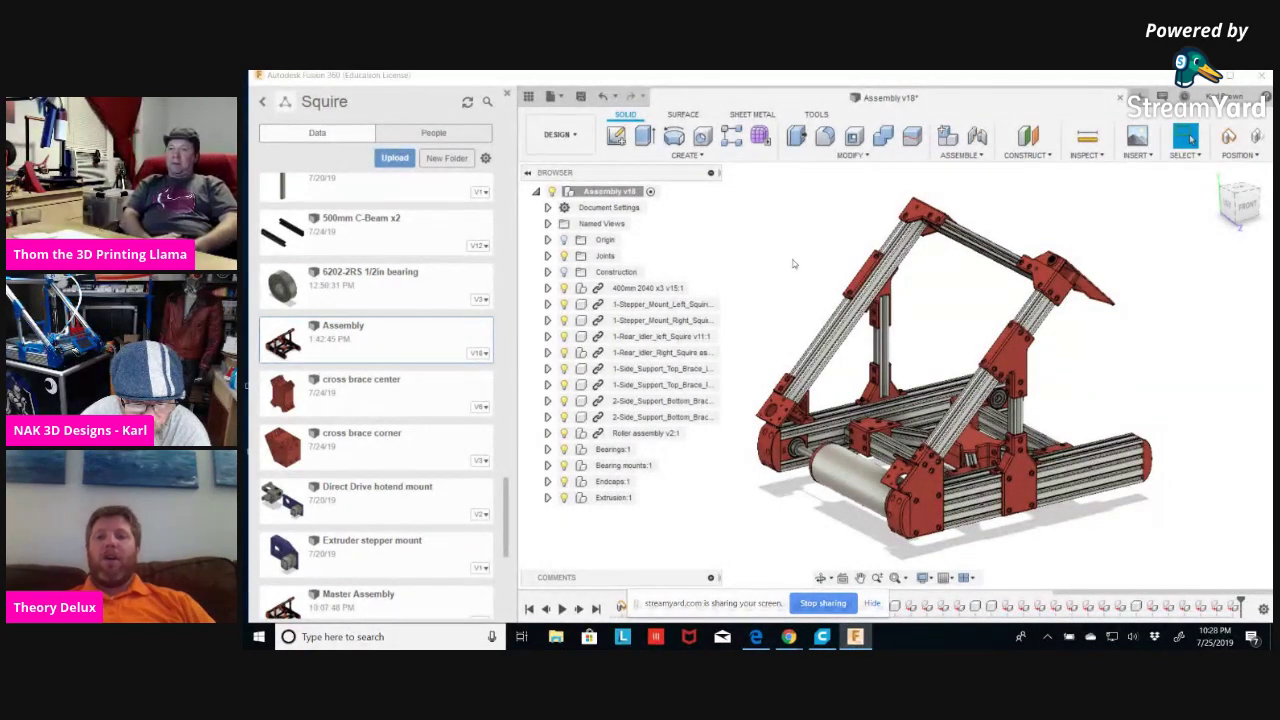
left_click(647, 288)
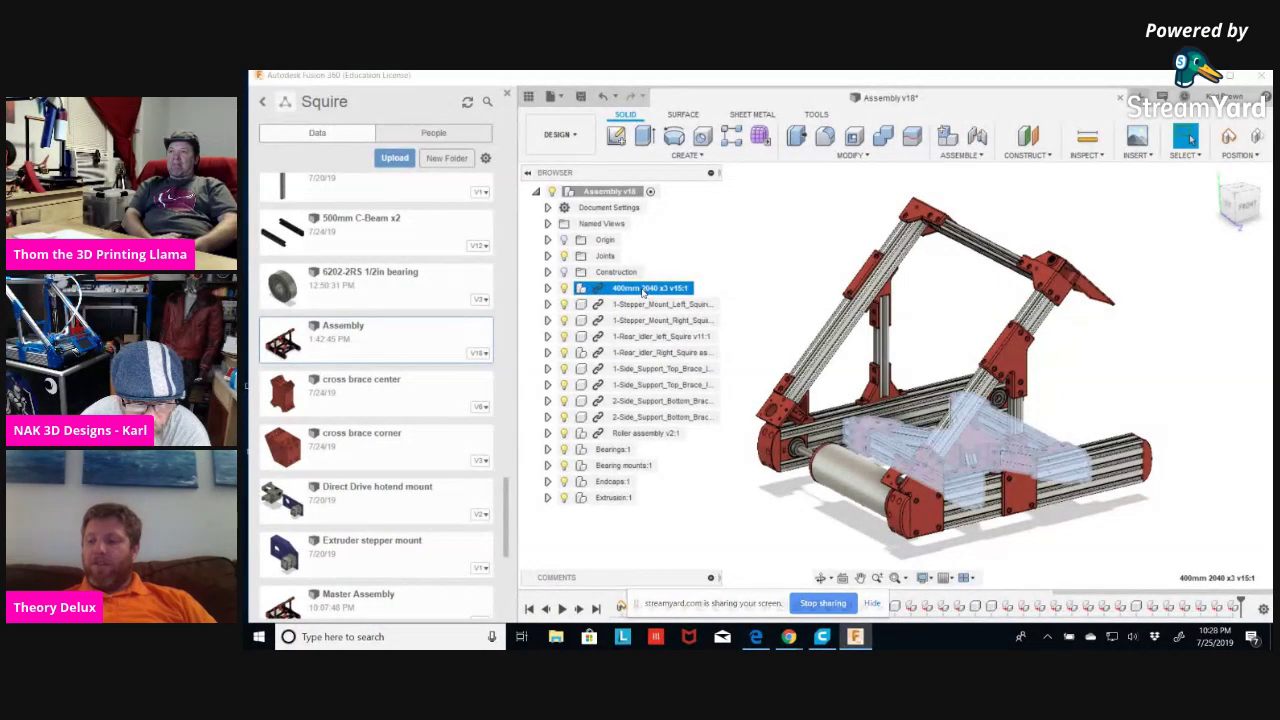
left_click(728, 267)
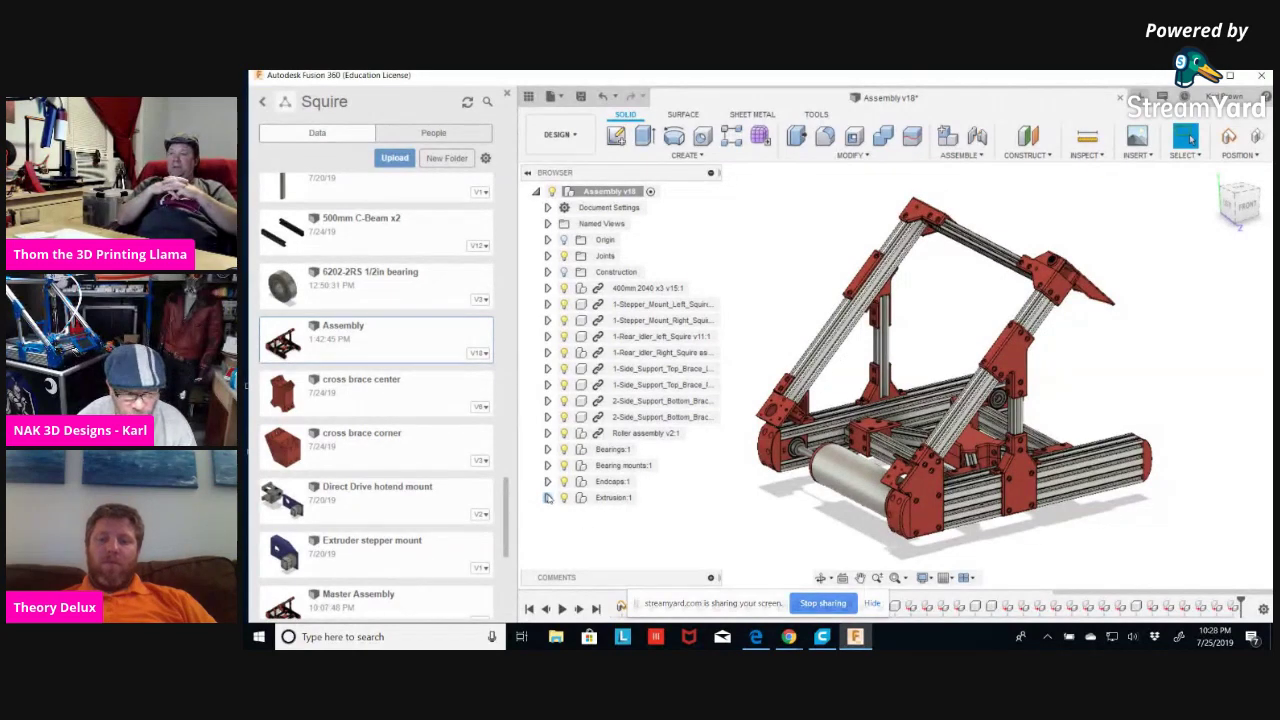
left_click(547, 499)
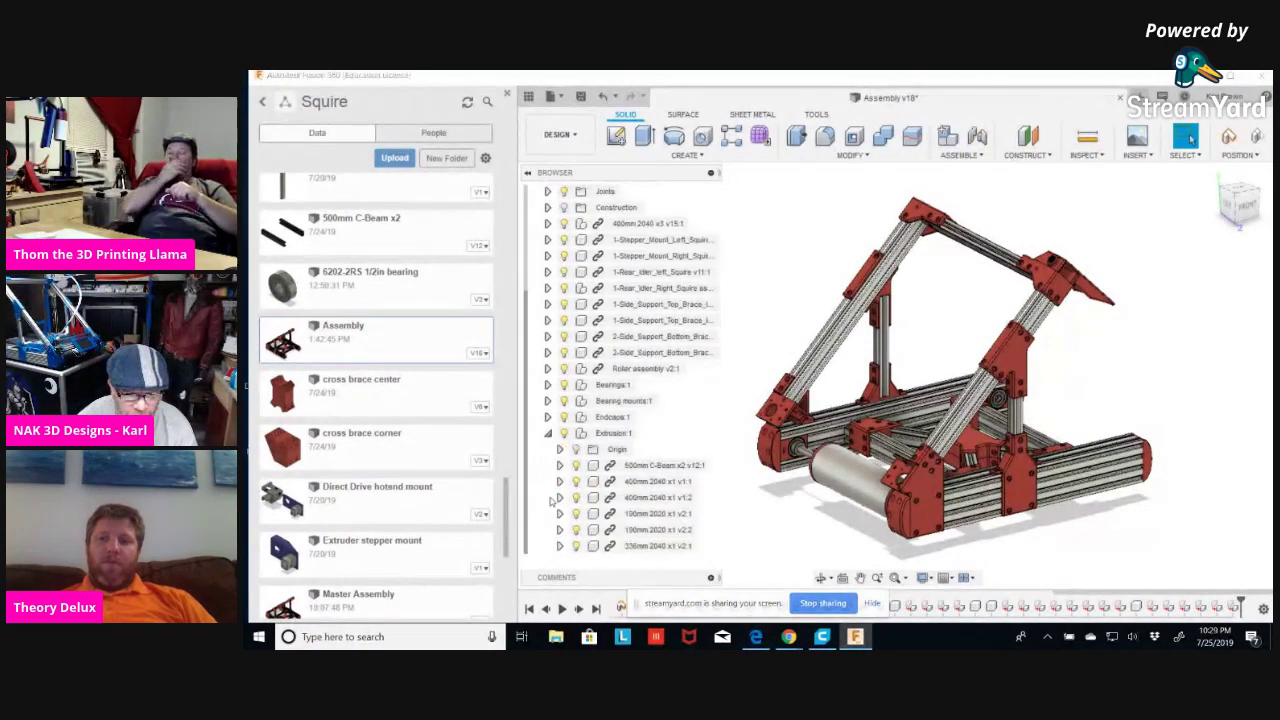
left_click(662, 468)
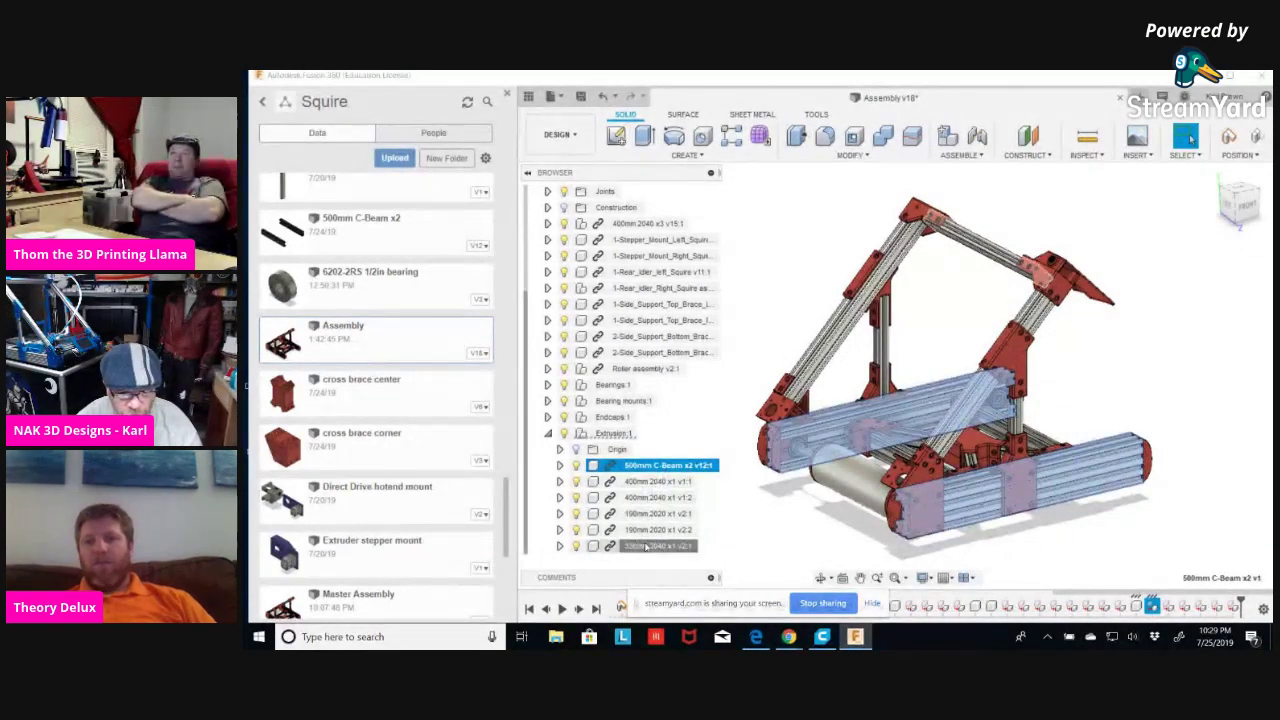
left_click(646, 545, "shift")
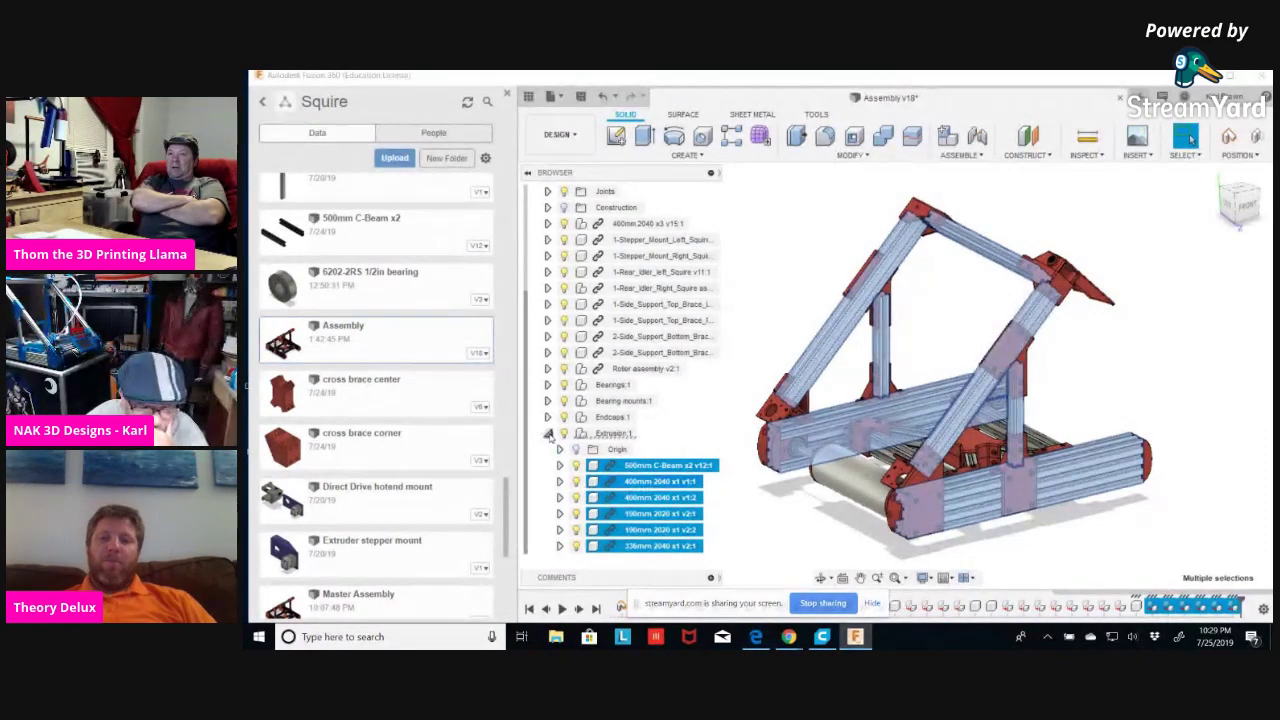
left_click(548, 434)
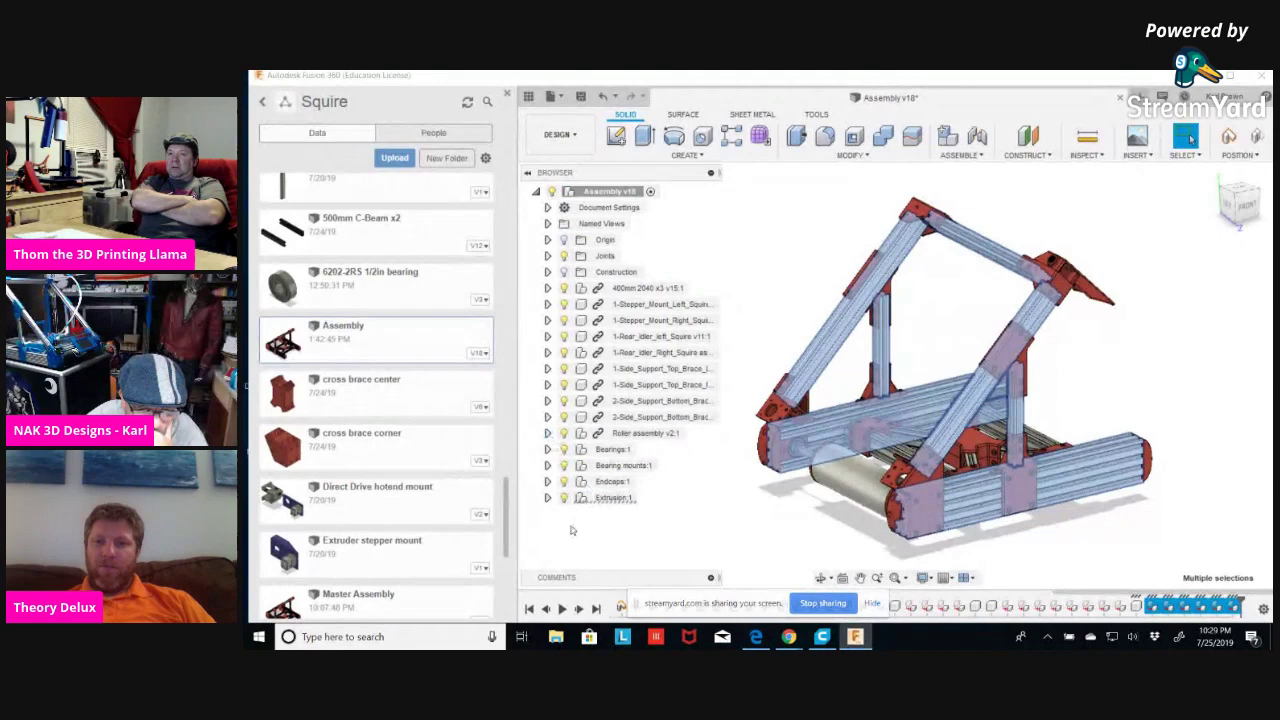
left_click(731, 523)
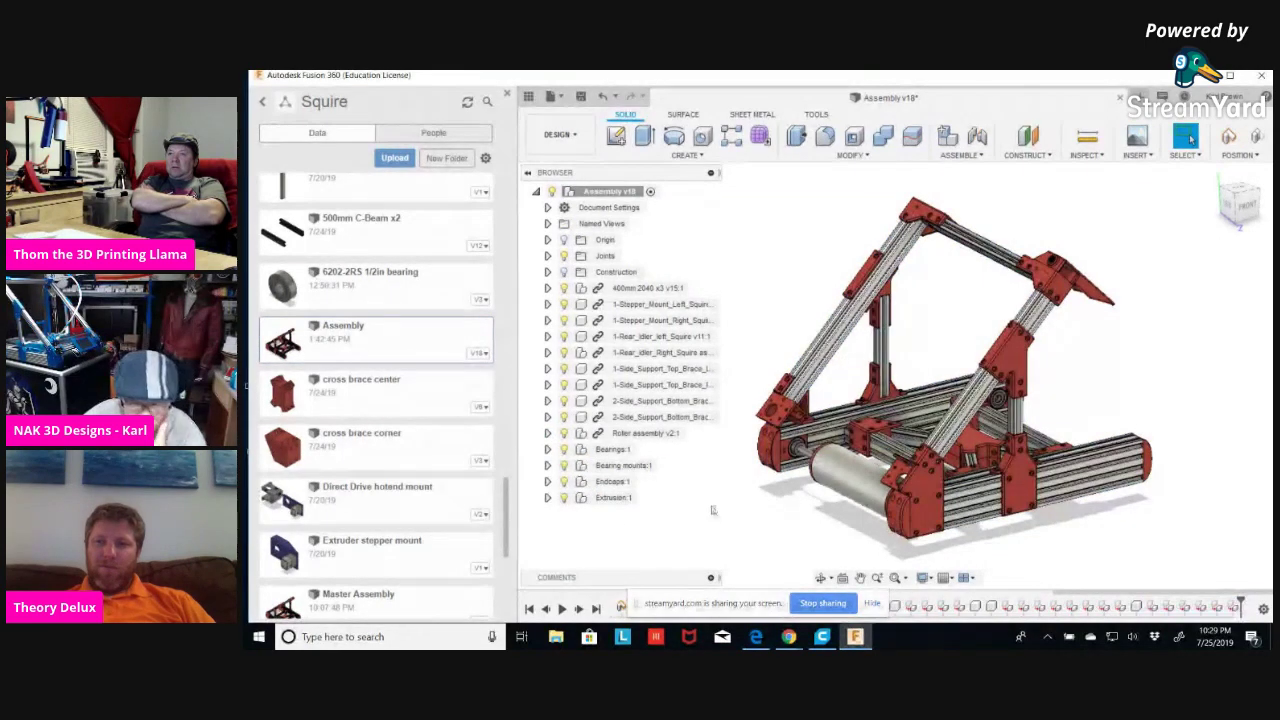
right_click(593, 528)
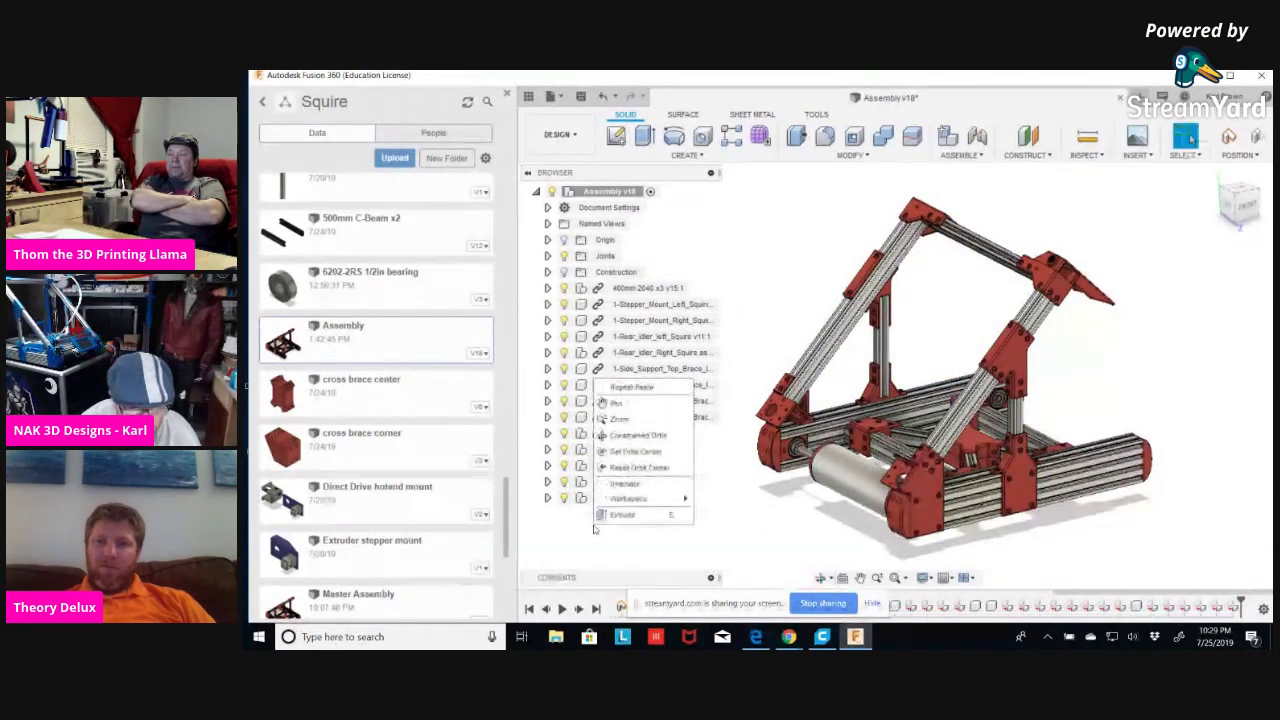
Create a new component under the Assembly root and rename it M5x8mm.
left_click(762, 515)
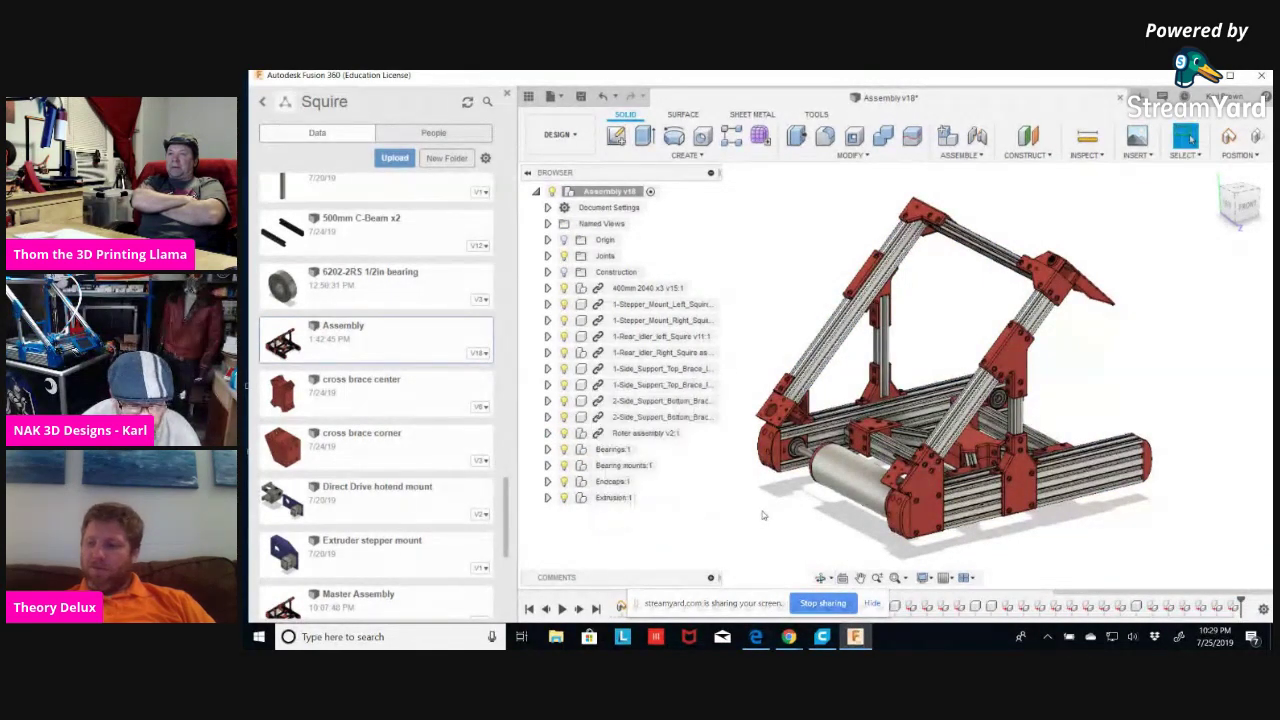
right_click(612, 191)
left_click(648, 203)
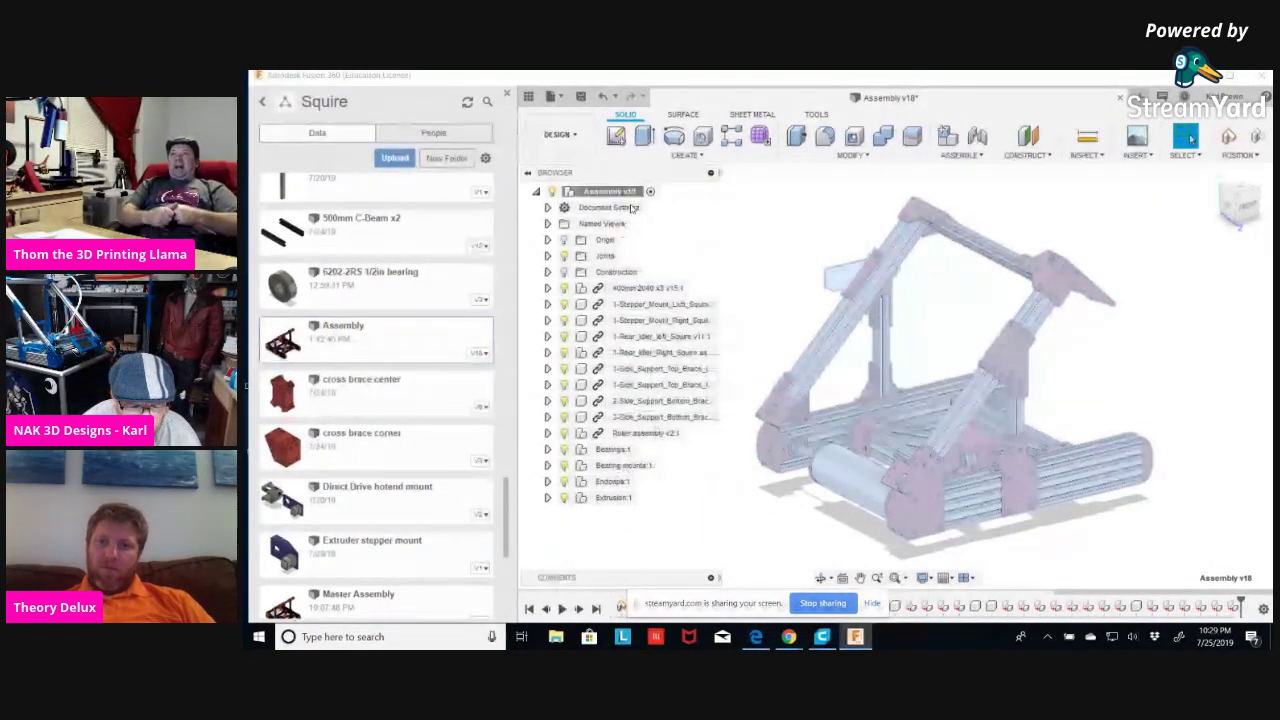
left_click(616, 515)
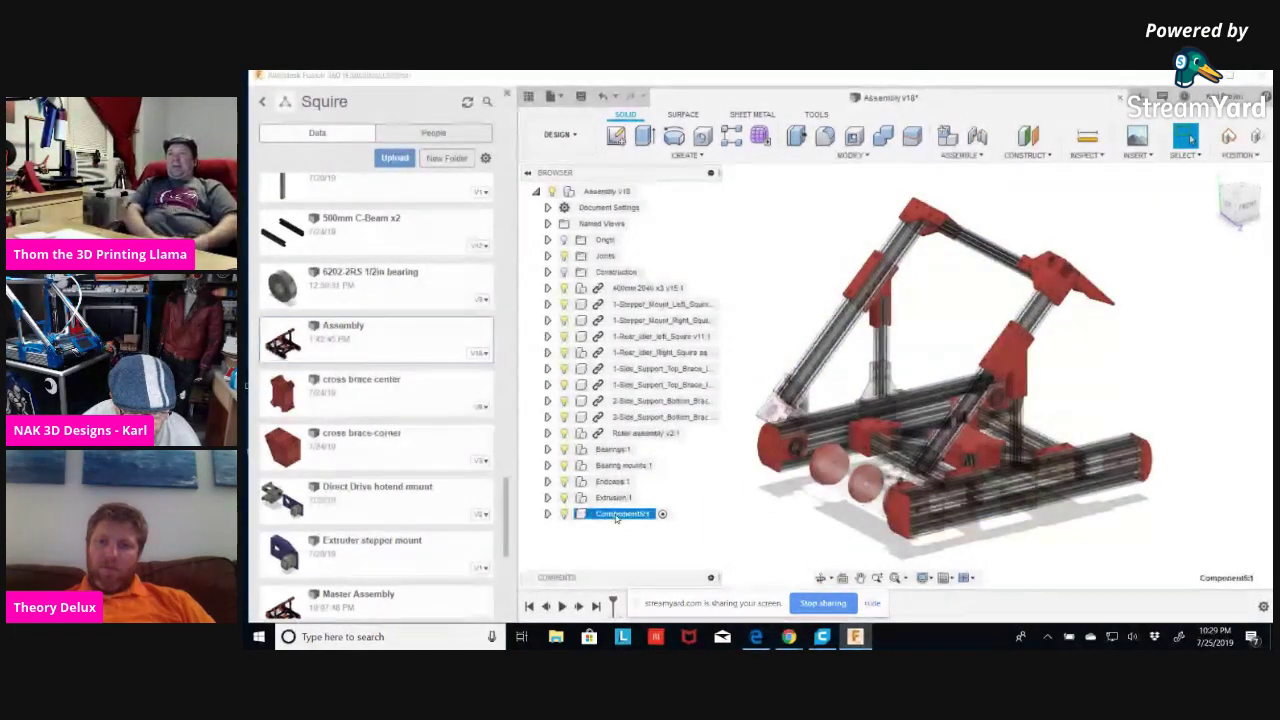
right_click(616, 515)
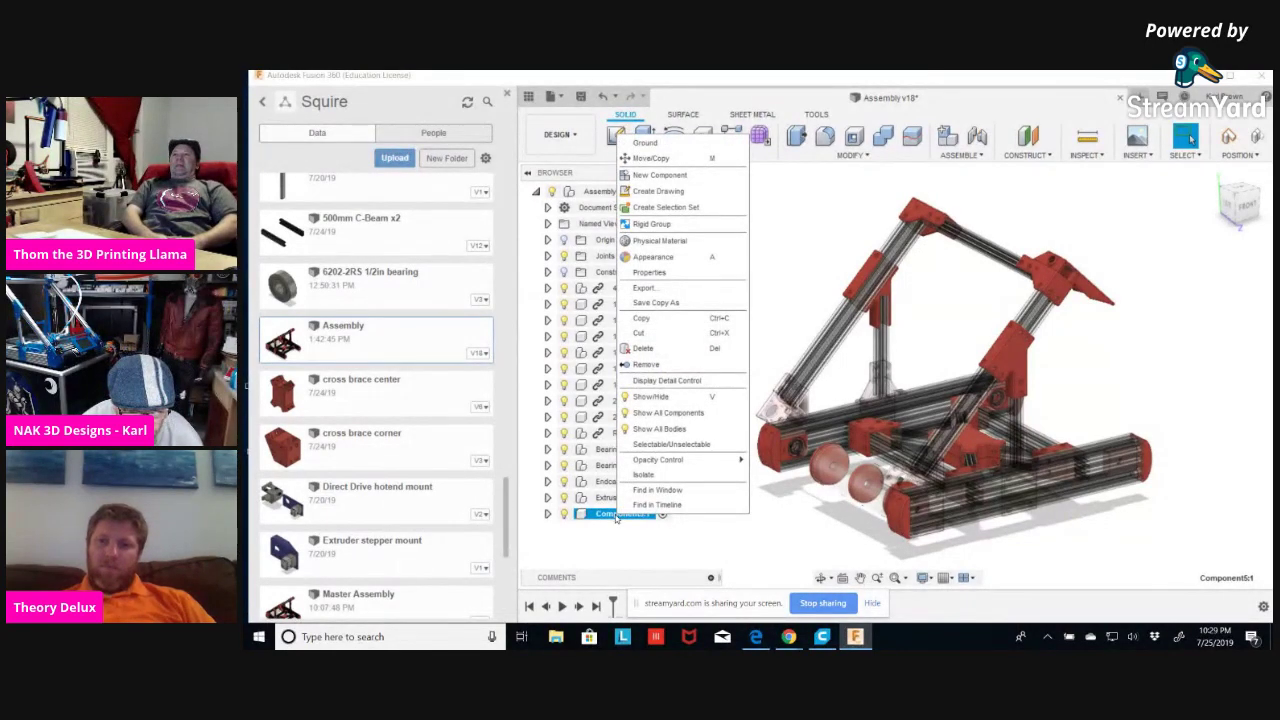
double_click(616, 514)
type("M")
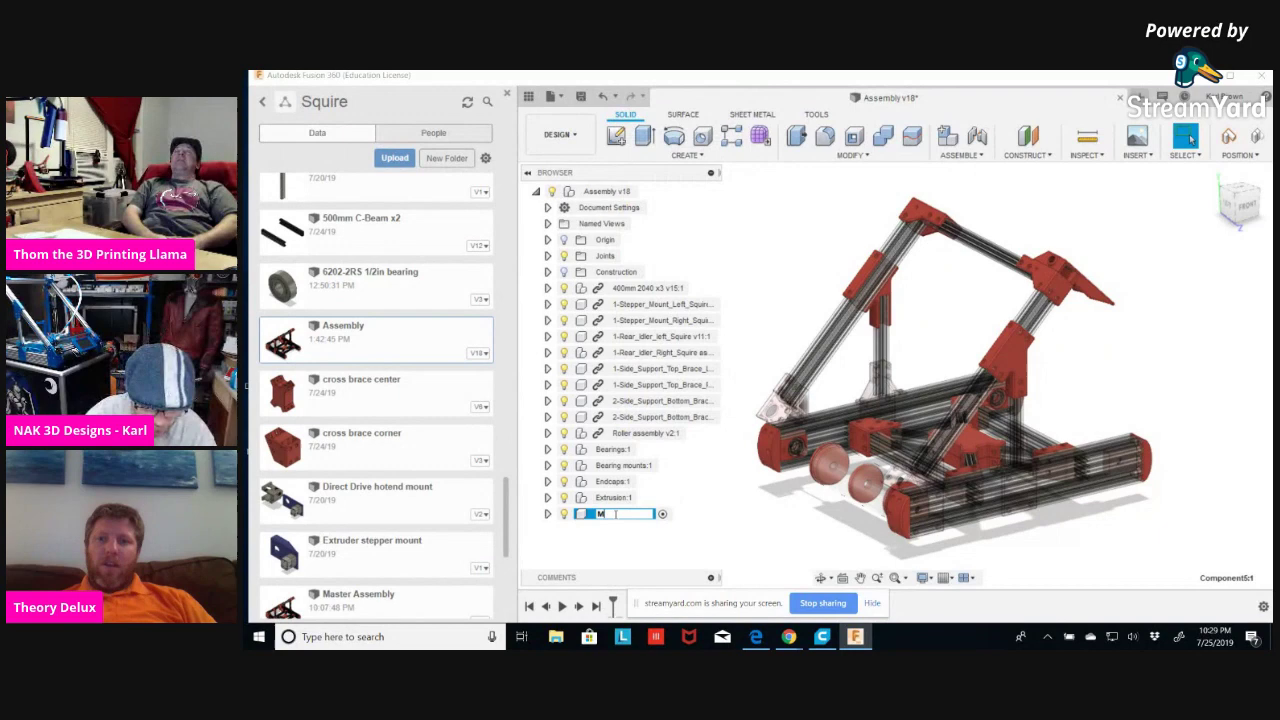
type("5x8mm")
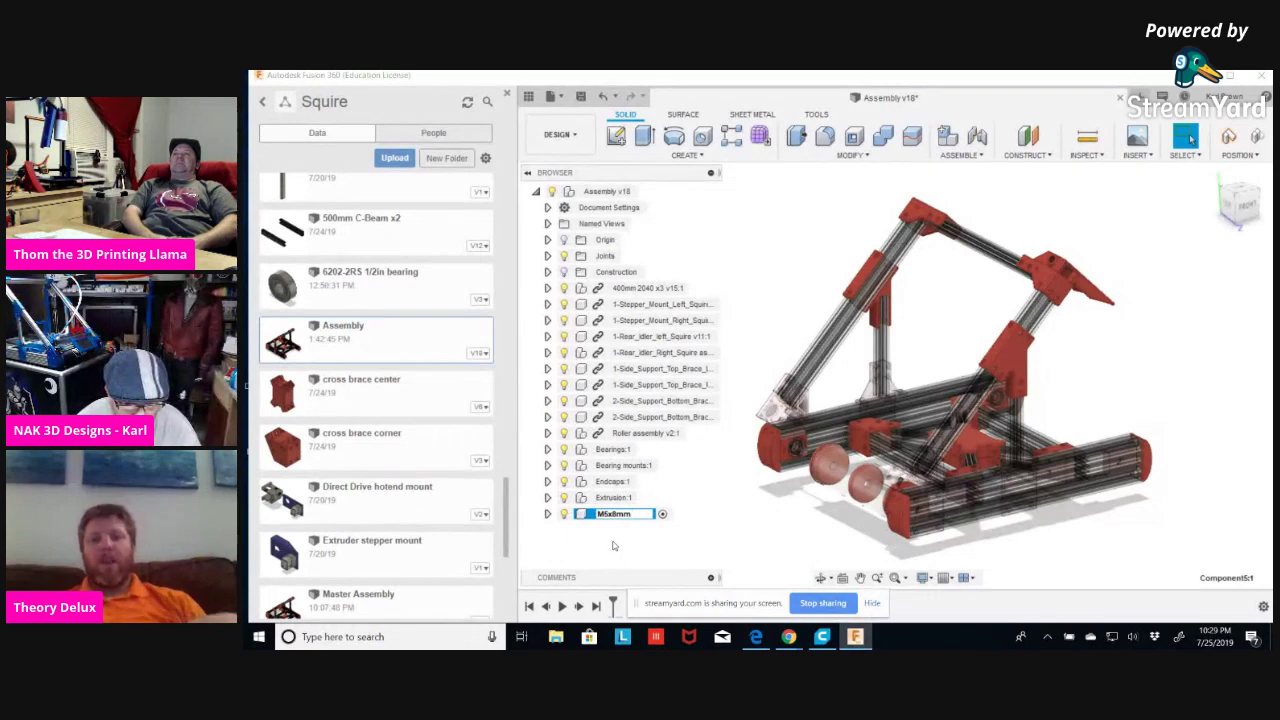
left_click(614, 545)
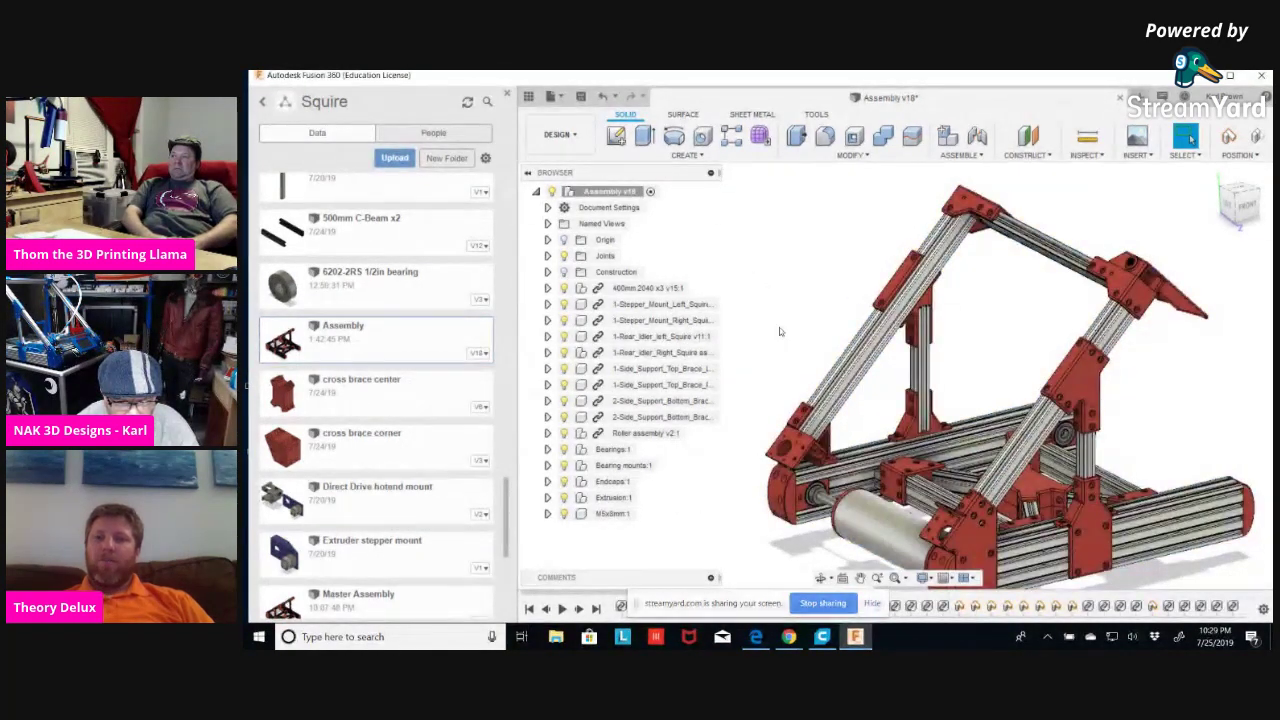
middle_click_drag(788, 327, 826, 303, "shift")
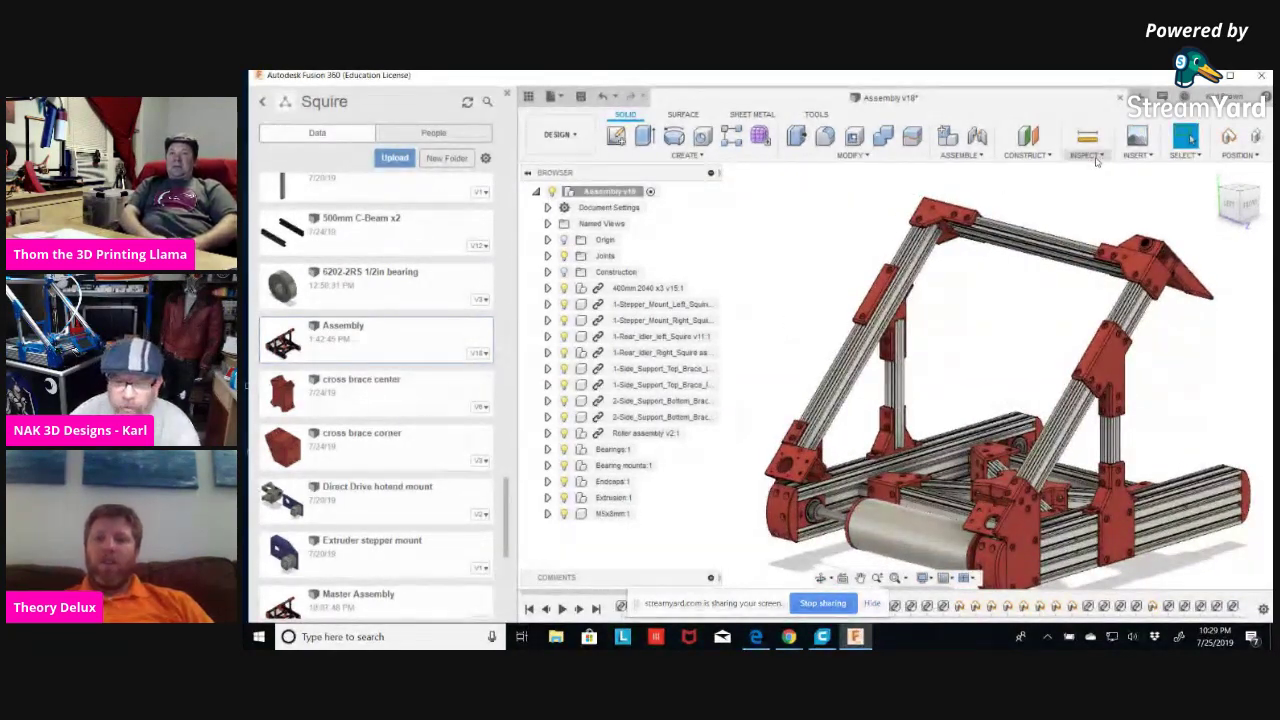
Browse the McMaster-Carr catalog to hex drive rounded head screws.
left_click(1140, 156)
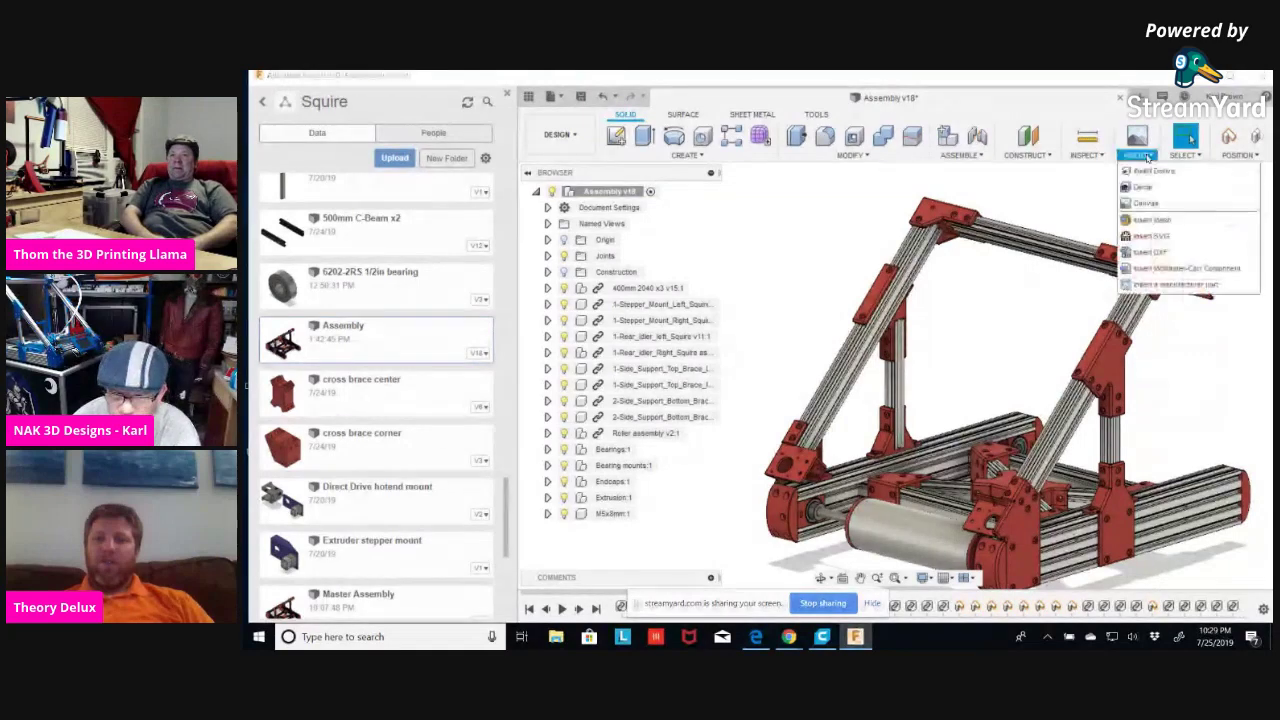
left_click(1182, 268)
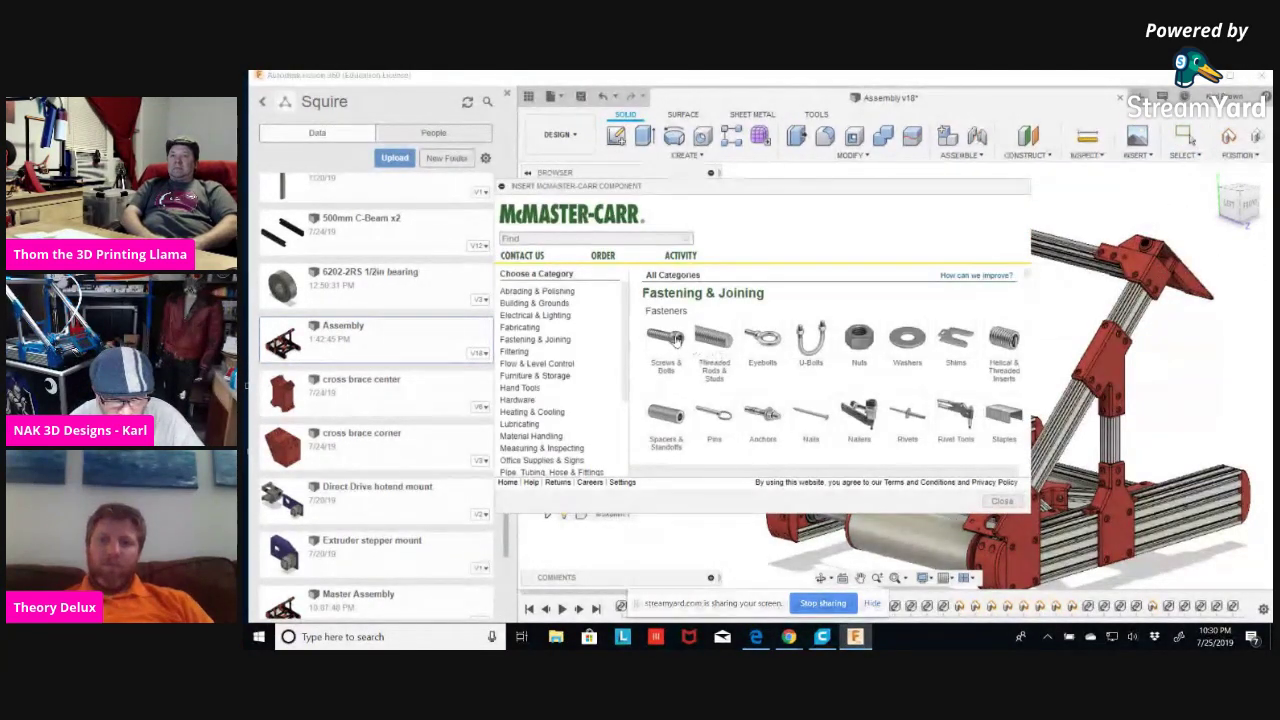
left_click(676, 338)
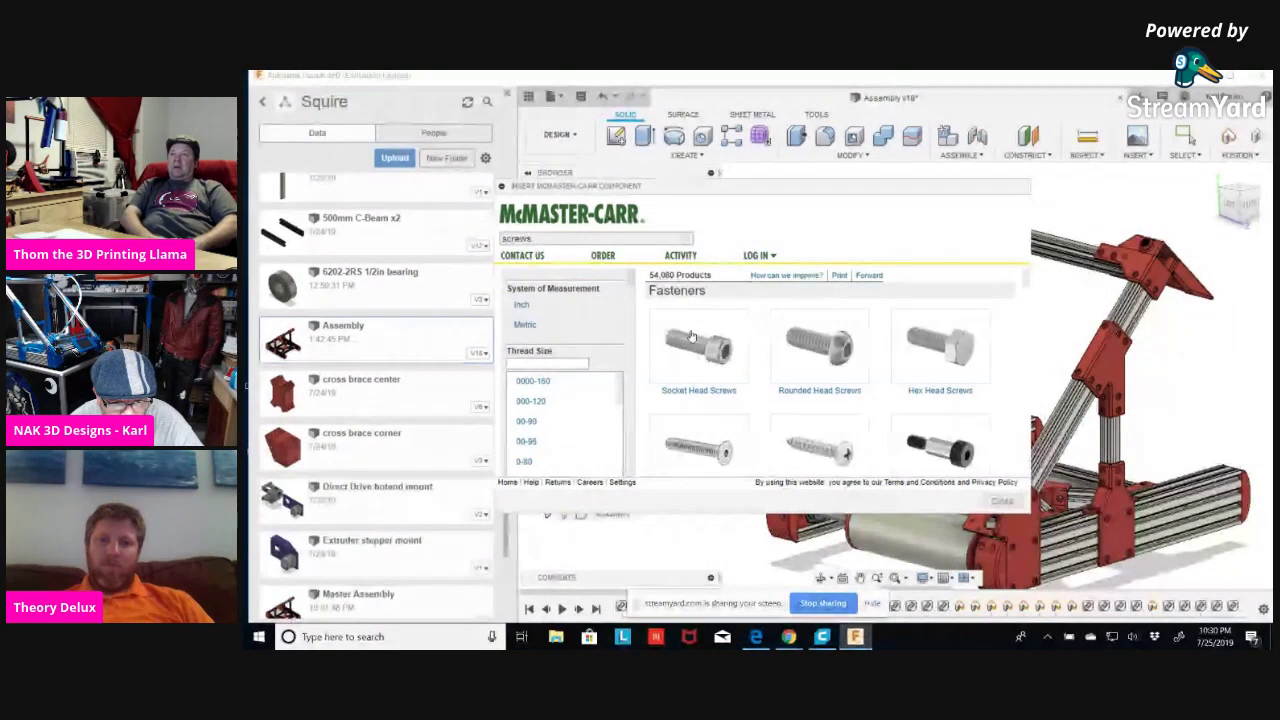
left_click(827, 347)
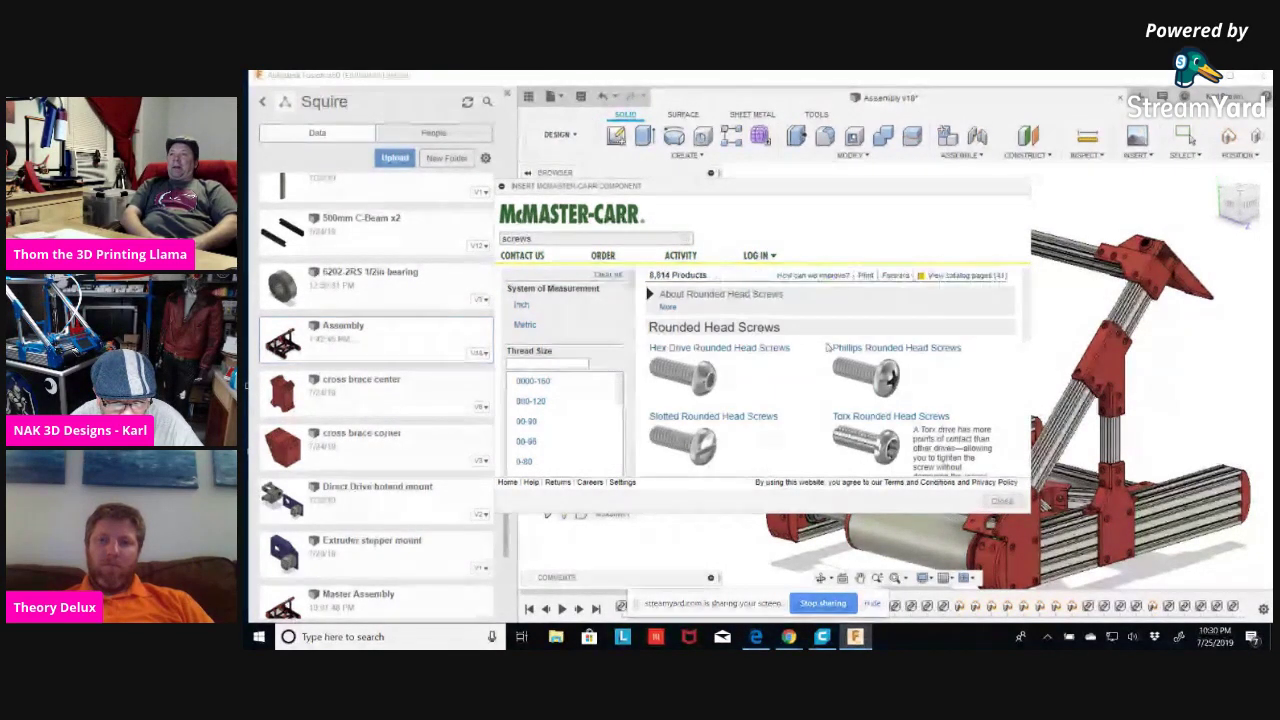
left_click(702, 378)
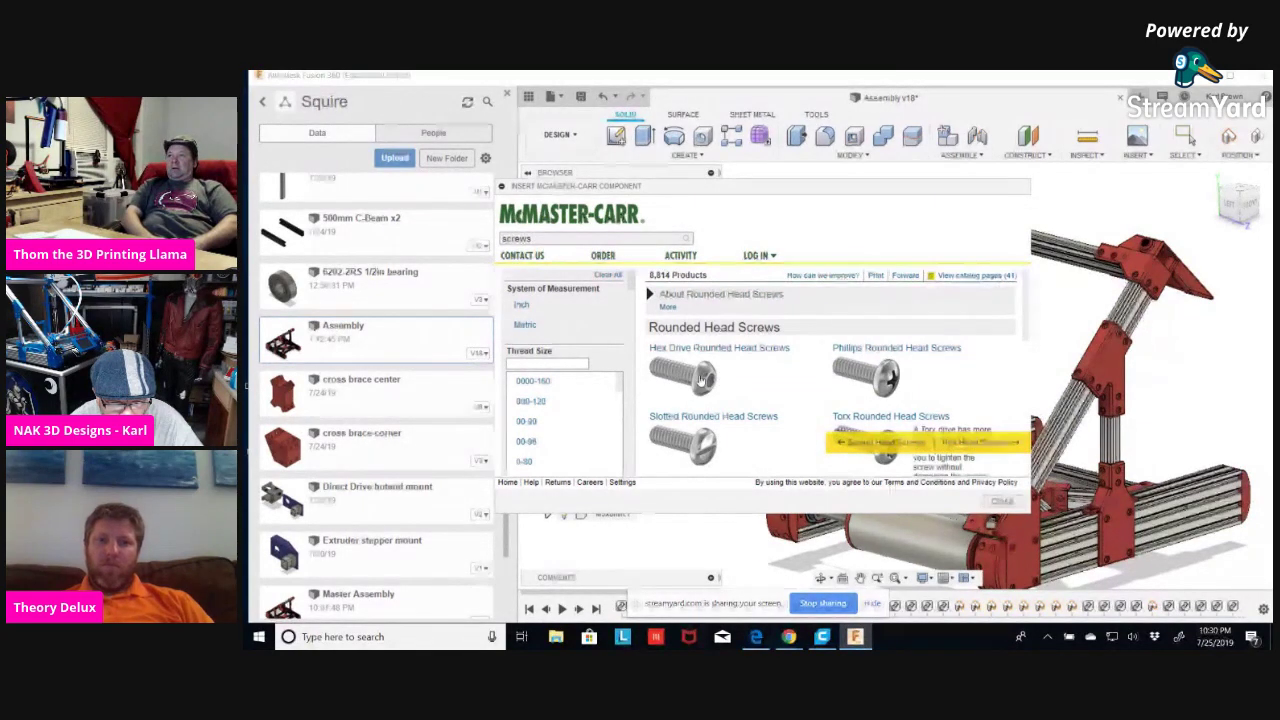
Filter to metric M5, 8 mm stainless screws and open part 92095A207's page.
left_click(524, 325)
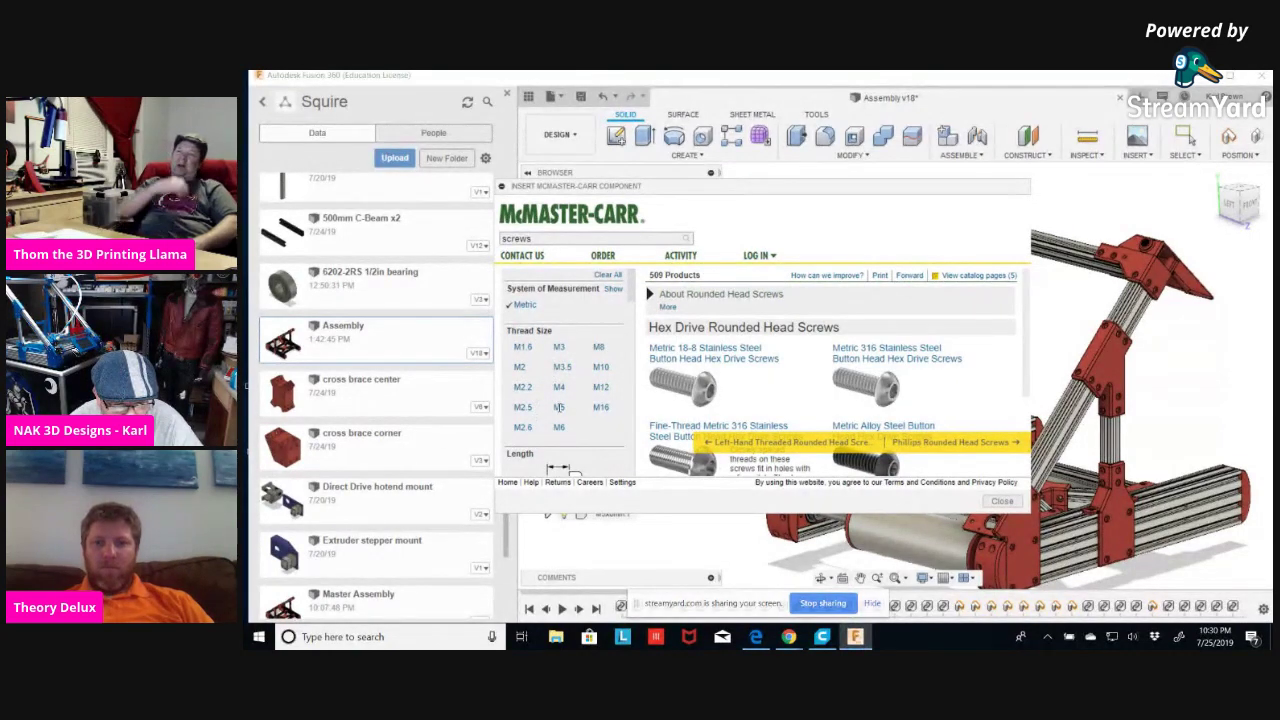
left_click(559, 407)
left_click(524, 456)
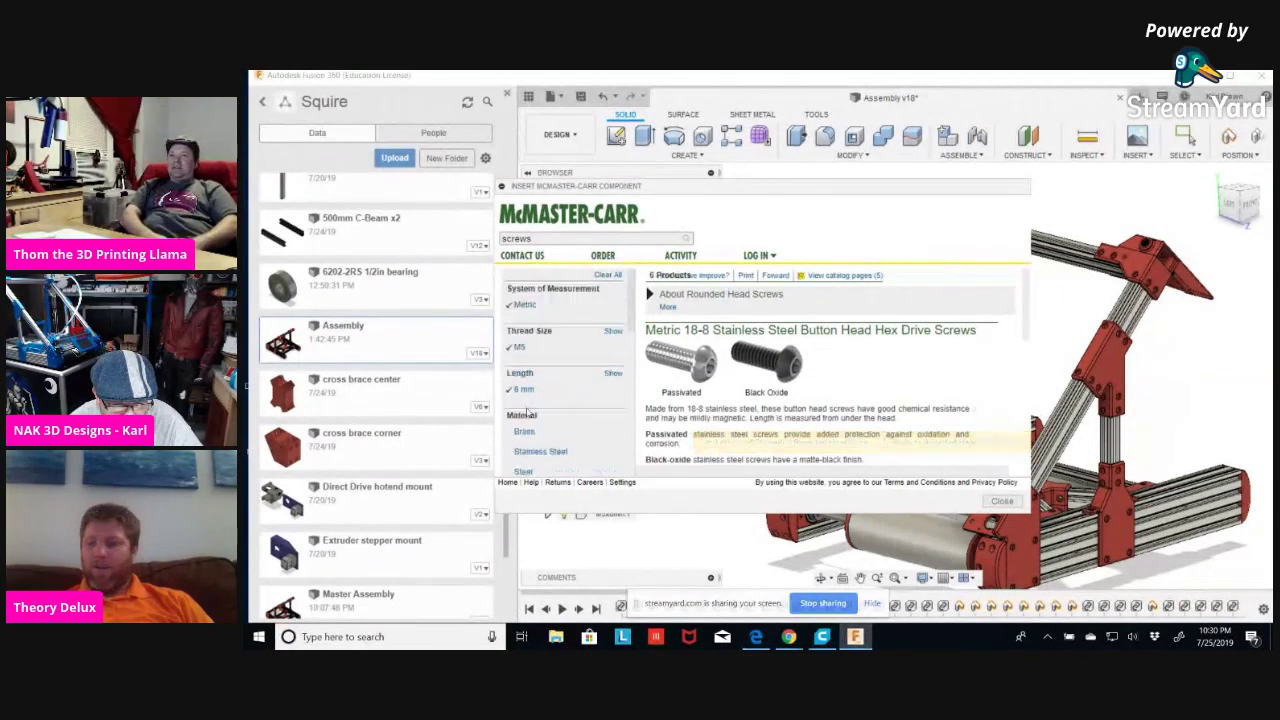
scroll(595, 378, "down", 1)
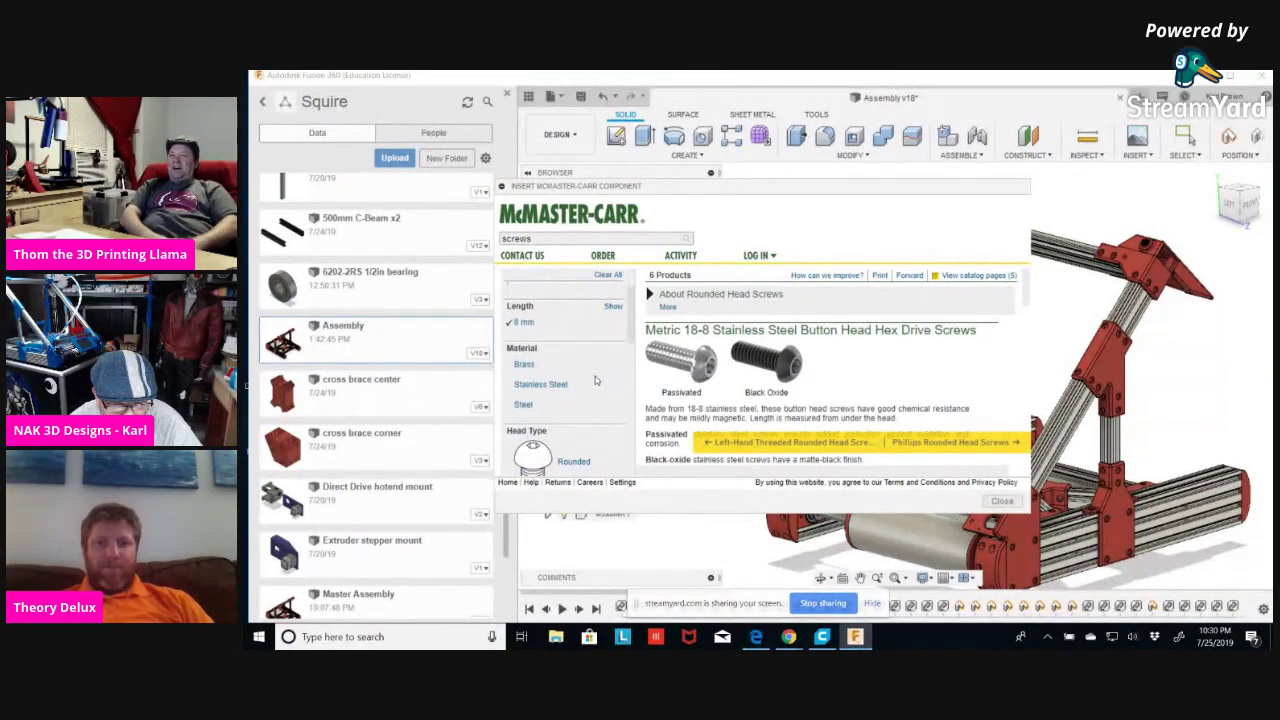
scroll(595, 378, "down", 3)
scroll(565, 382, "up", 3)
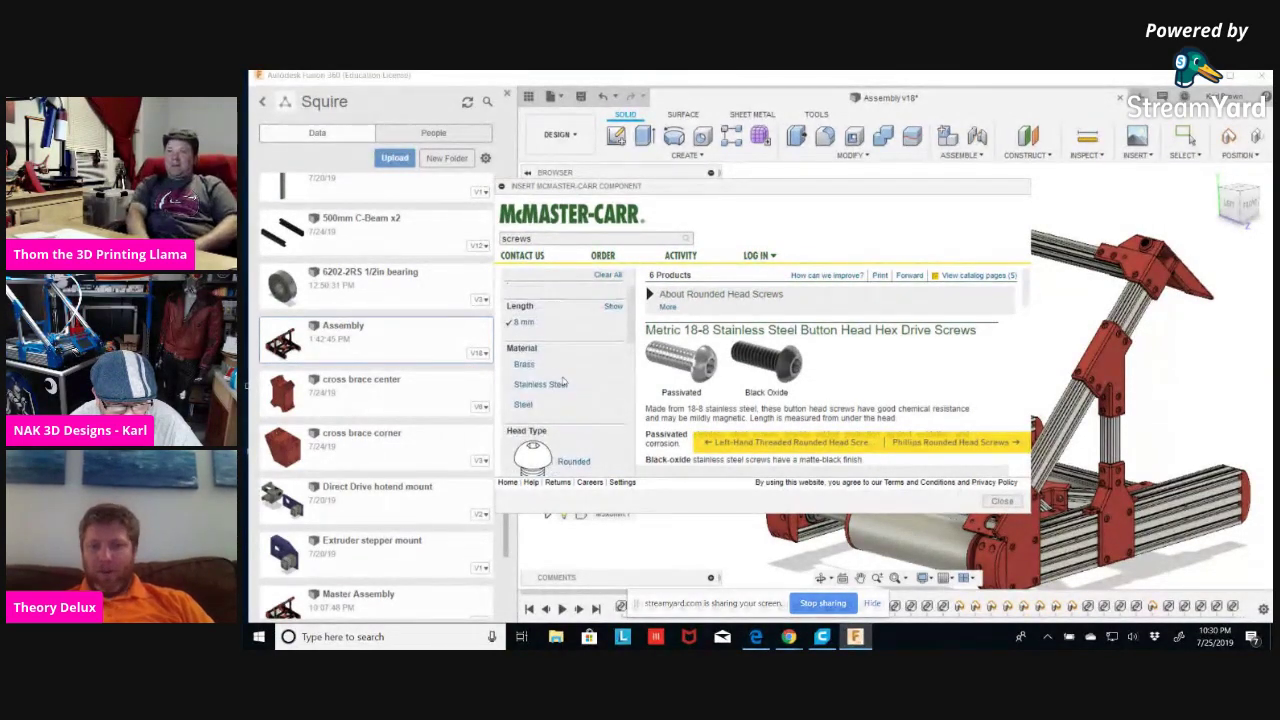
left_click(549, 385)
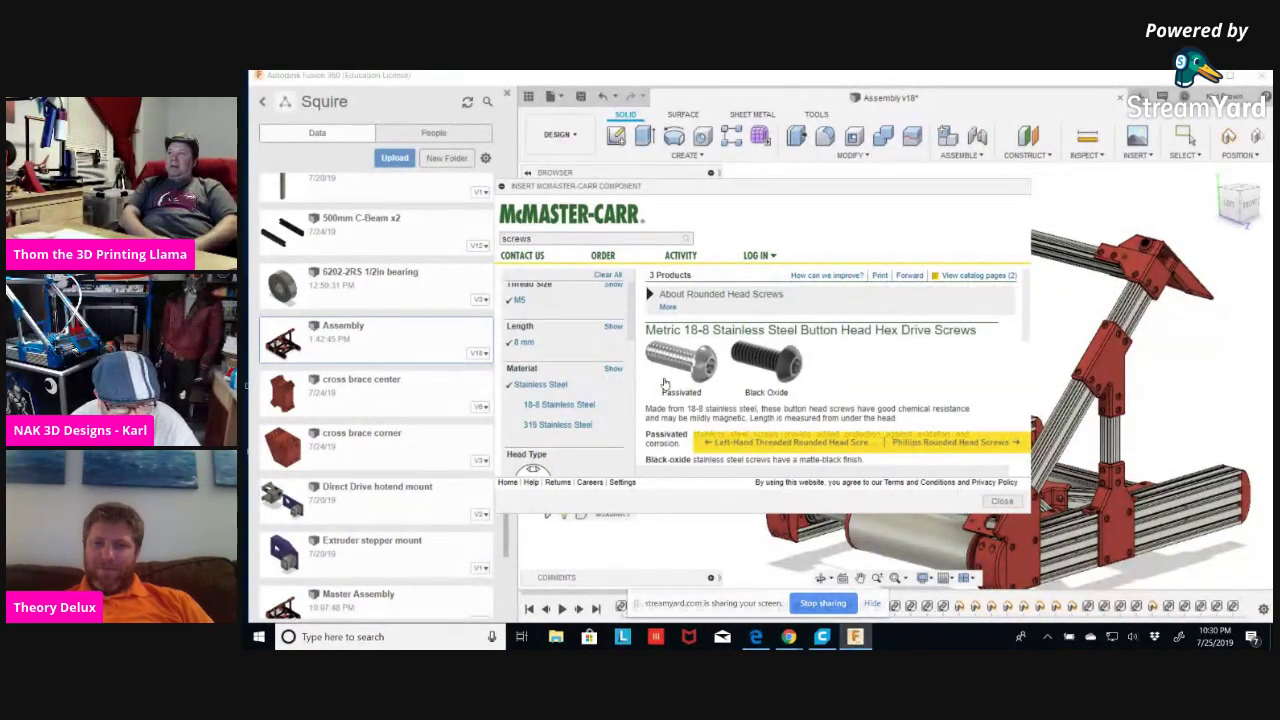
scroll(664, 383, "down", 5)
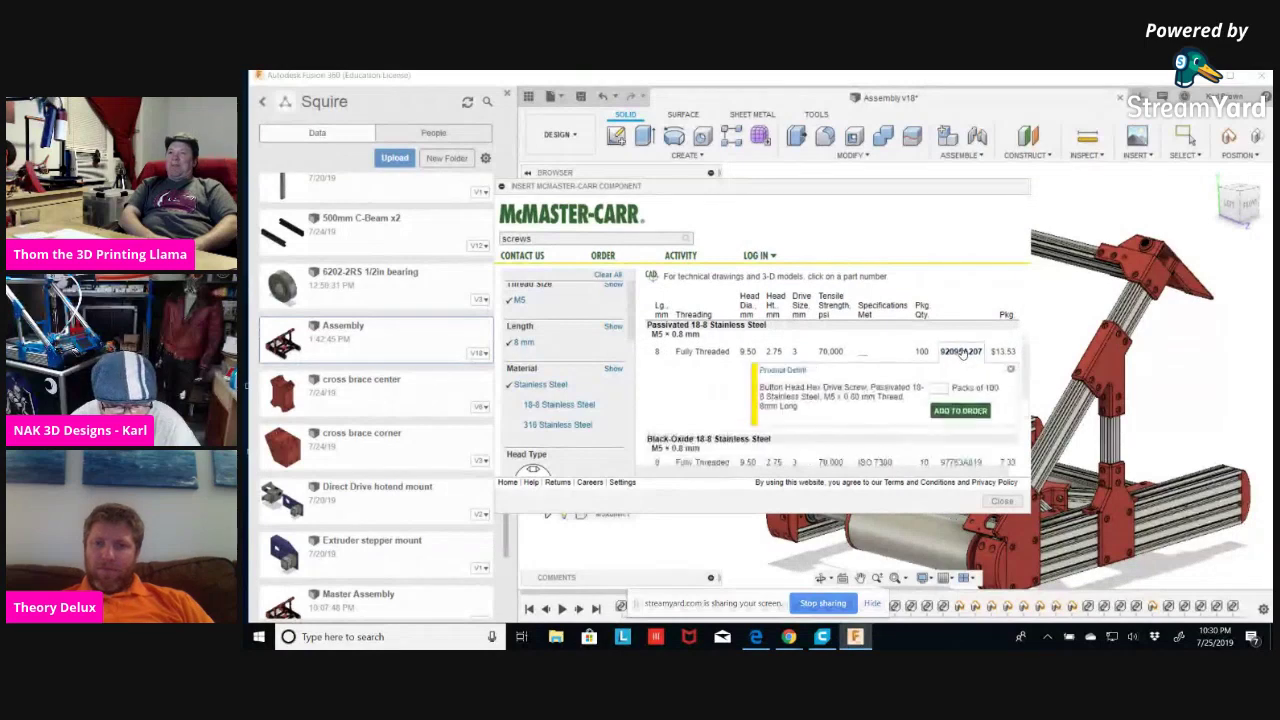
left_click(962, 352)
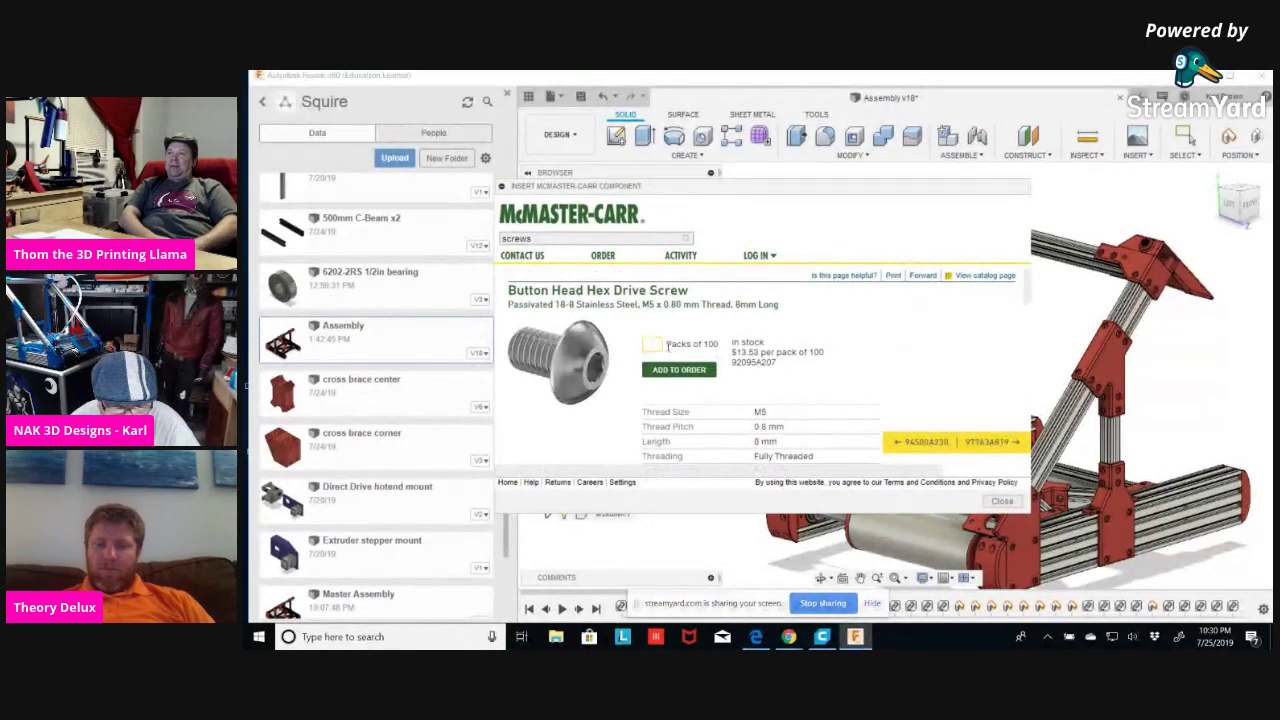
scroll(667, 350, "down", 10)
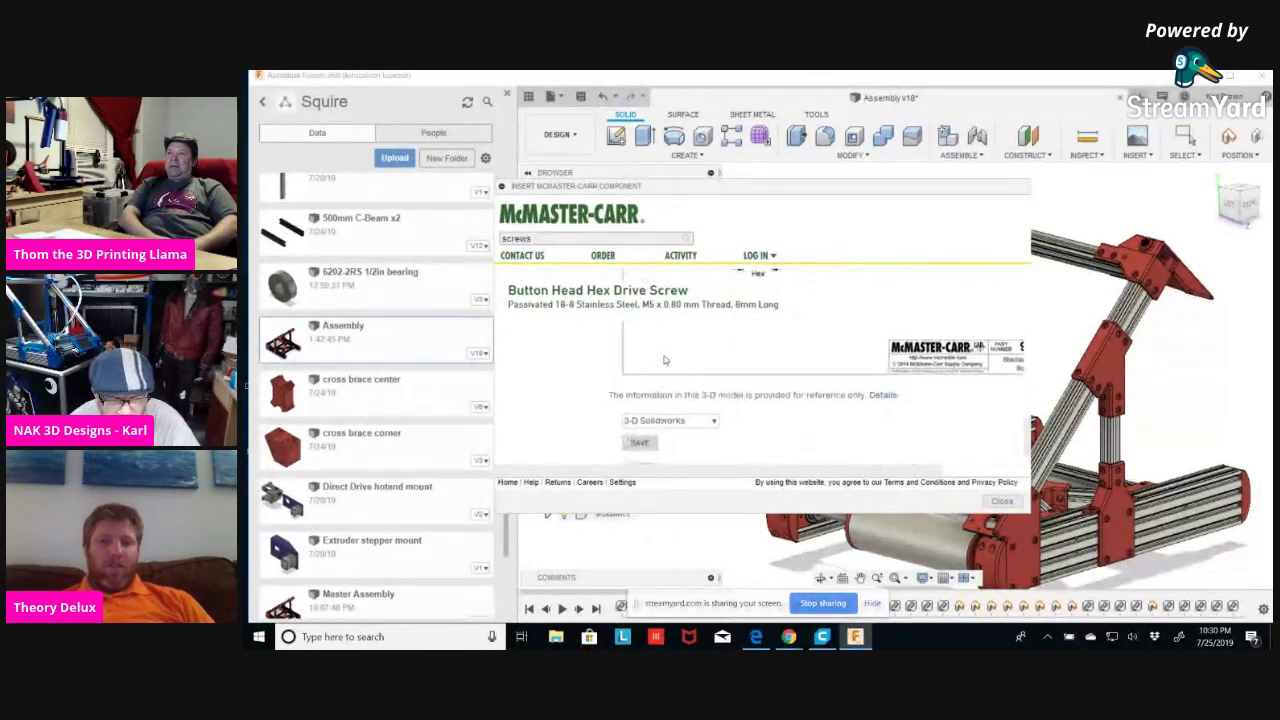
Insert screw 92095A207 into the assembly as a 3-D STEP model.
left_click(704, 398)
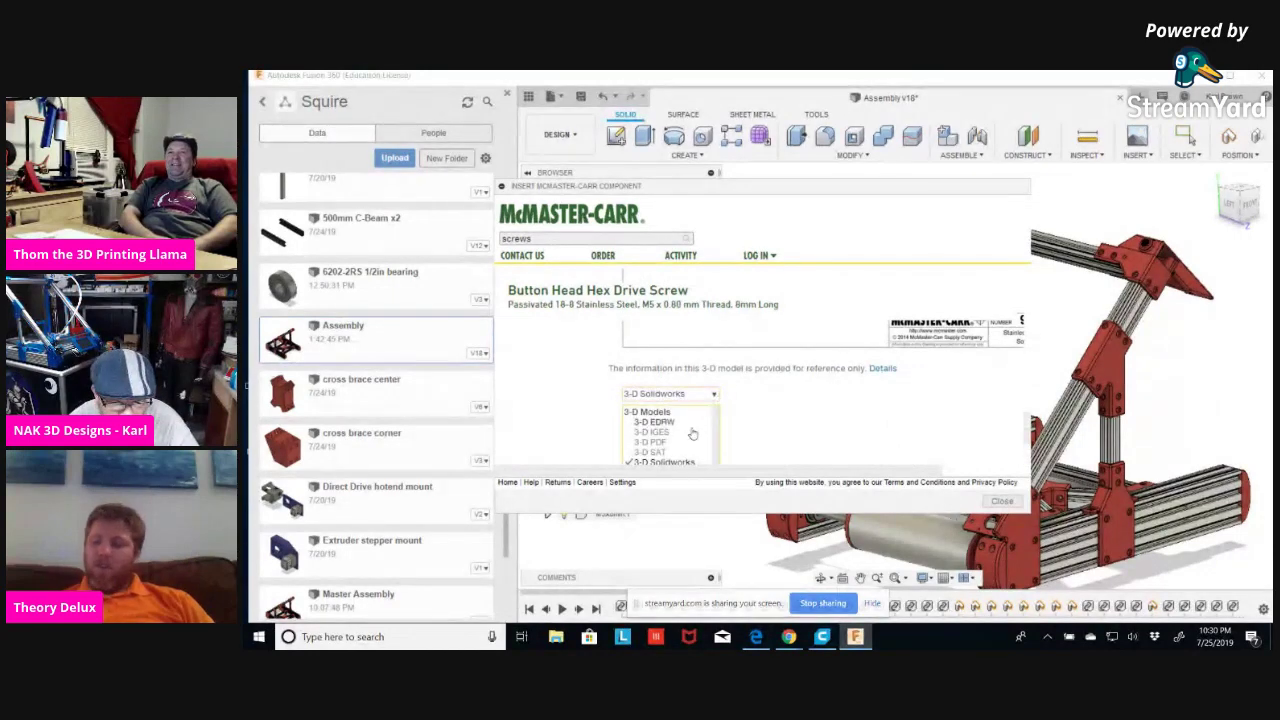
left_click(662, 446)
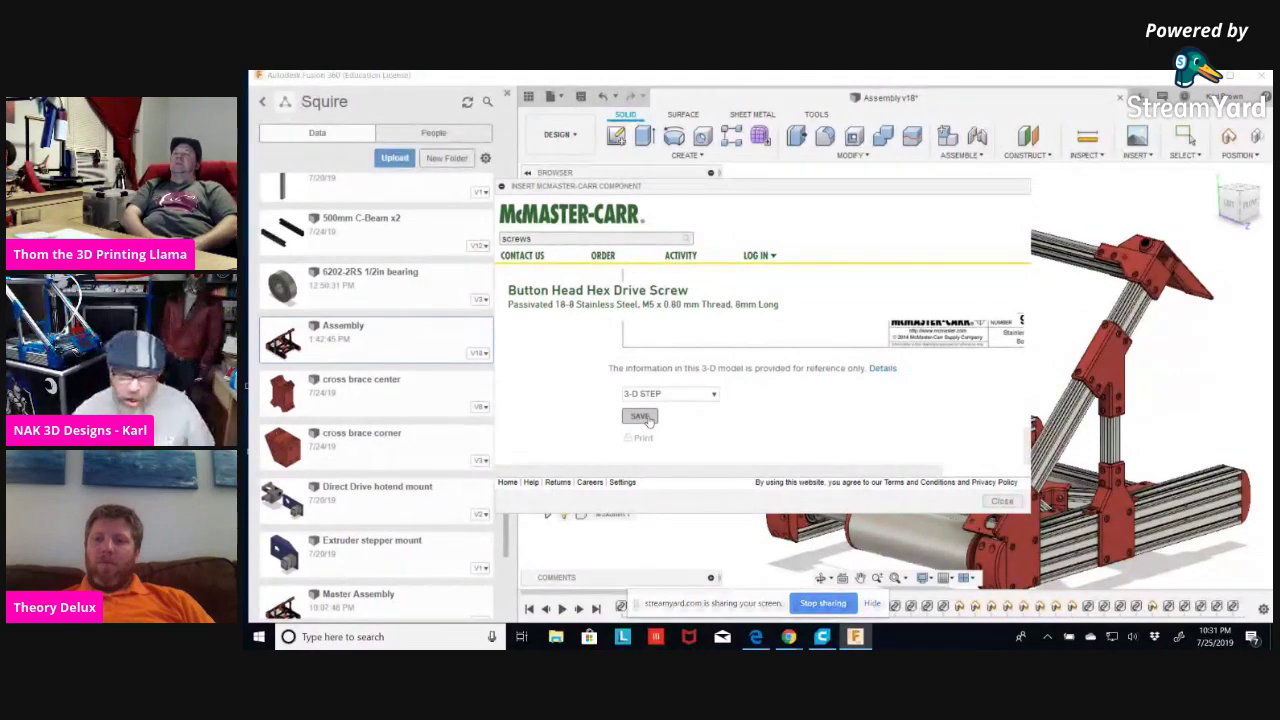
left_click(640, 416)
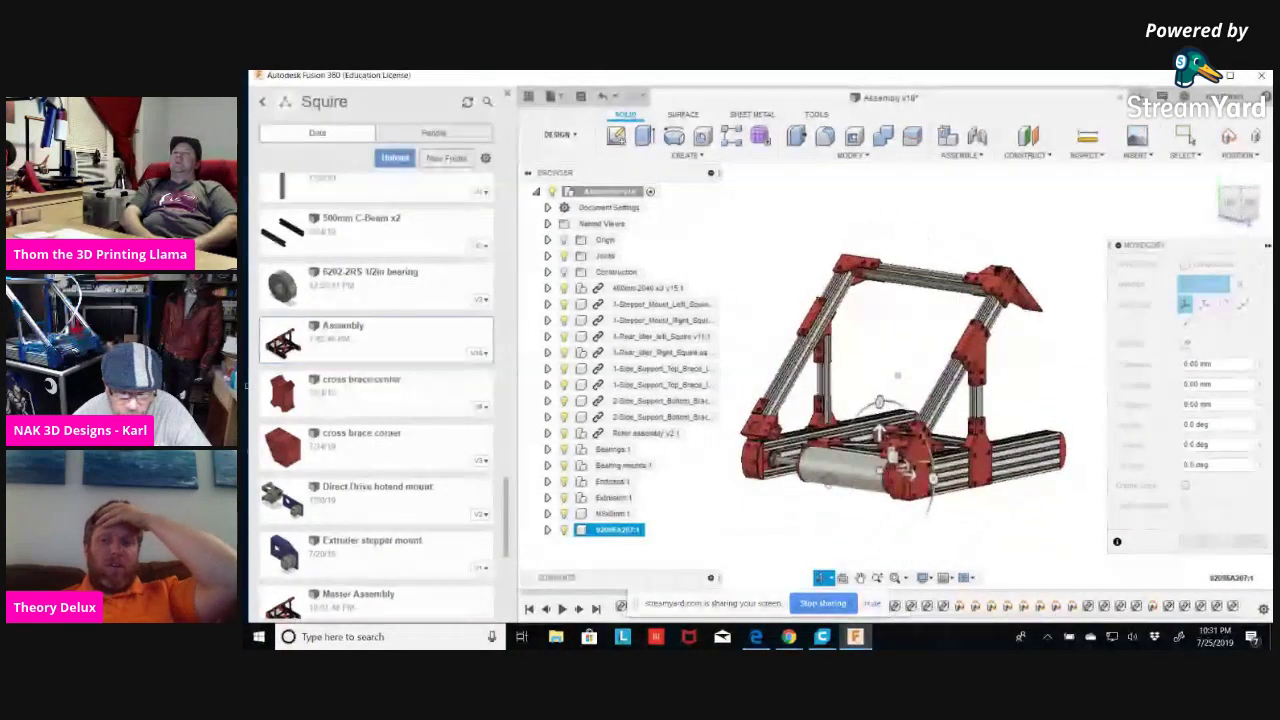
Move the 92095A207:1 screw 150 mm along Z beside the red bearing mount.
scroll(849, 493, "up", 5)
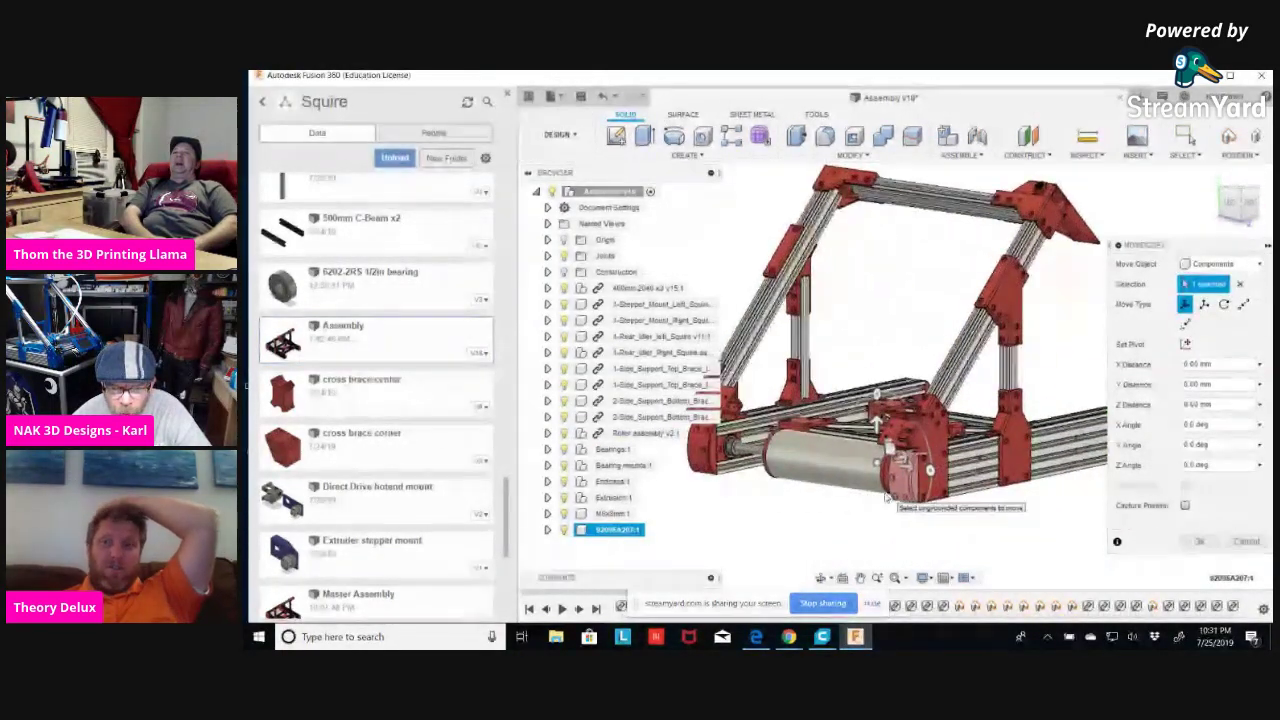
middle_click_drag(820, 508, 829, 509, "shift")
left_click_drag(873, 437, 1055, 455)
type("150")
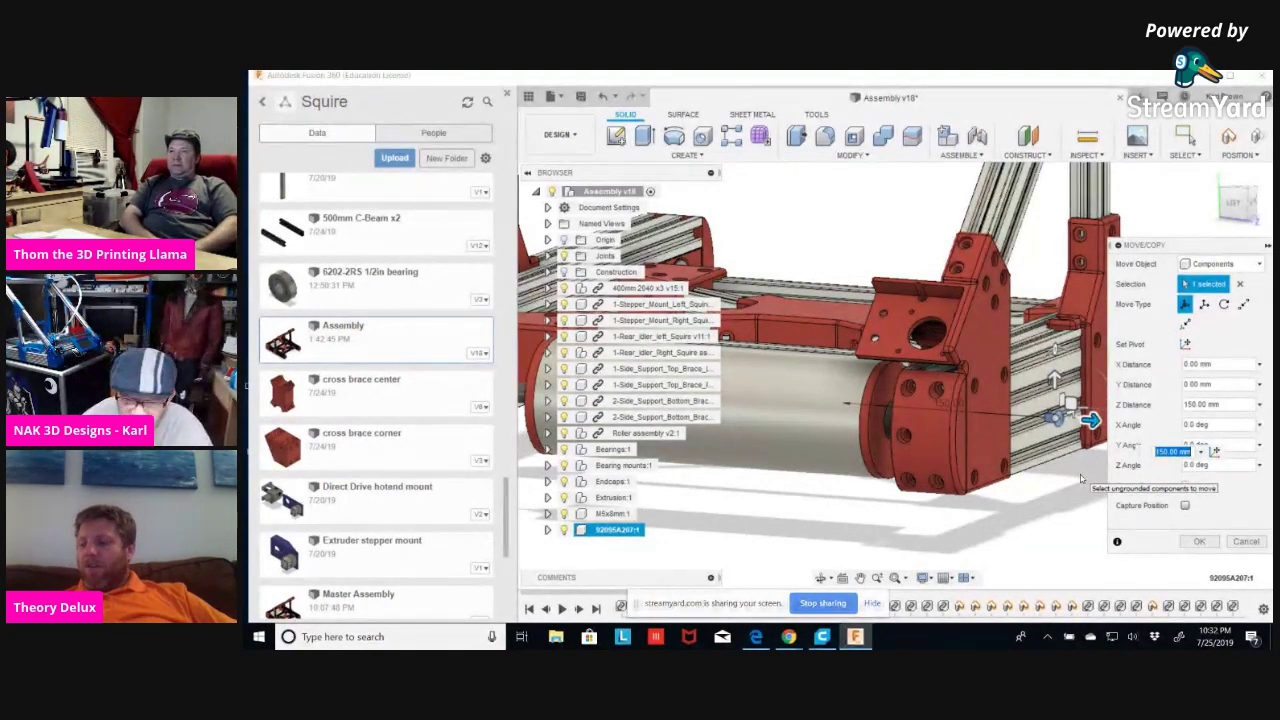
left_click(1199, 541)
middle_click_drag(1080, 534, 1125, 457, "shift")
scroll(1150, 448, "up", 3)
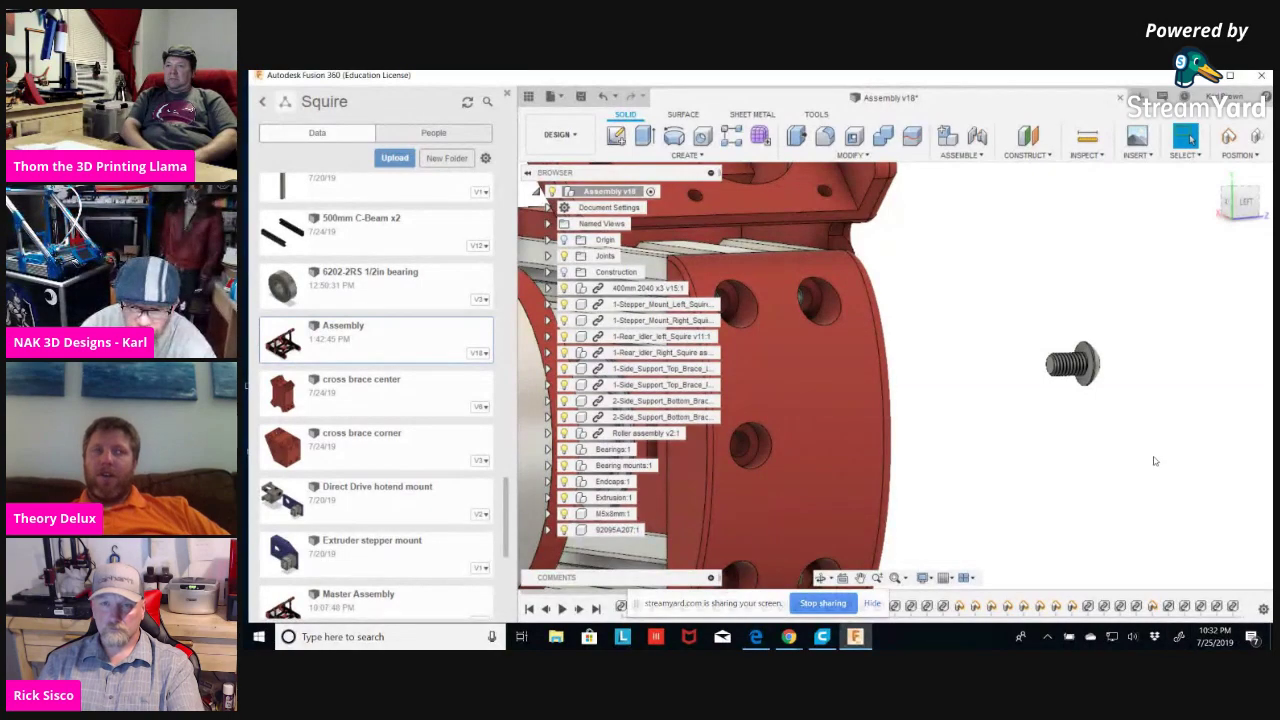
middle_click_drag(1111, 469, 1076, 460, "shift")
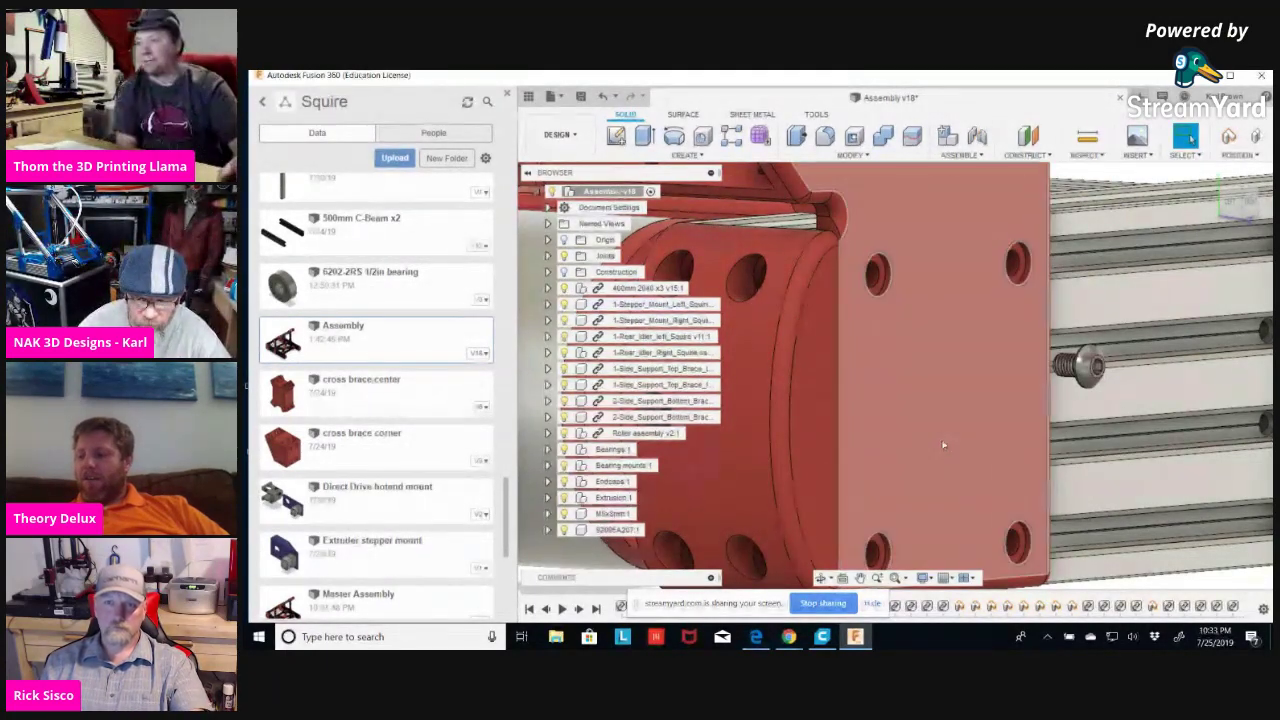
middle_click_drag(1041, 510, 1023, 447, "shift")
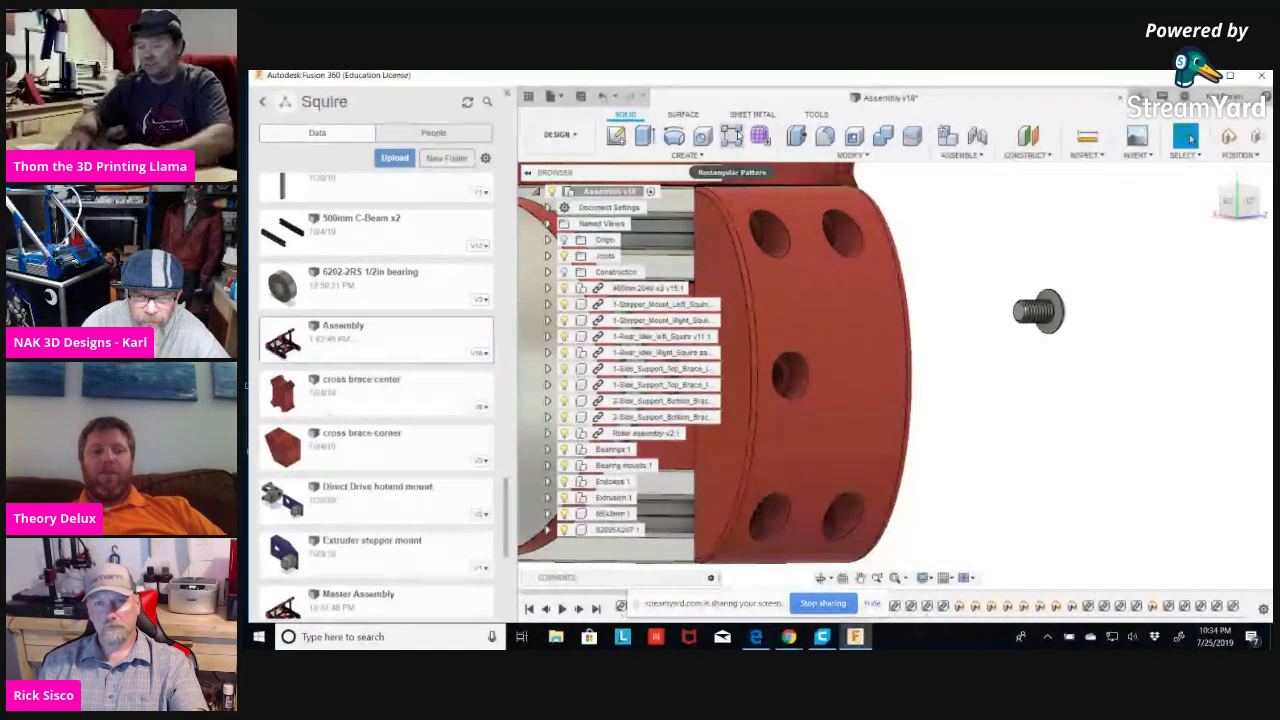
Unpin Combine from the Modify toolbar while keeping Align pinned.
left_click(868, 155)
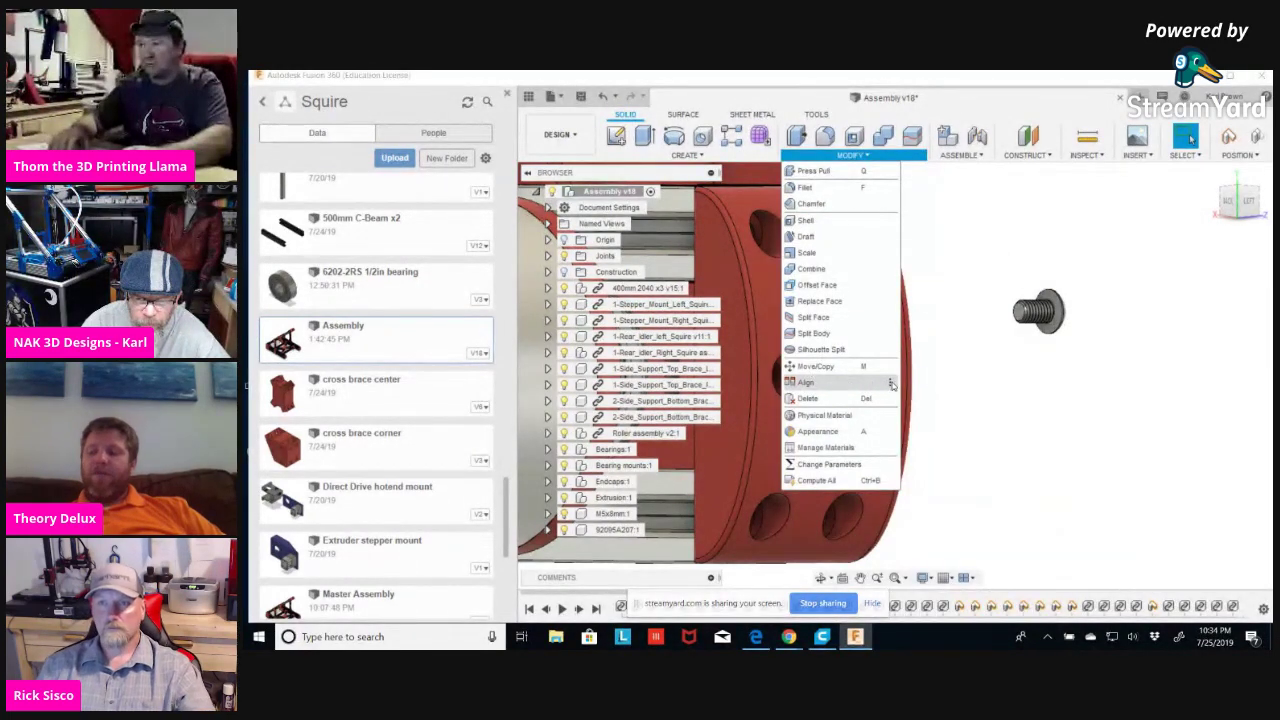
mouse_move(891, 384)
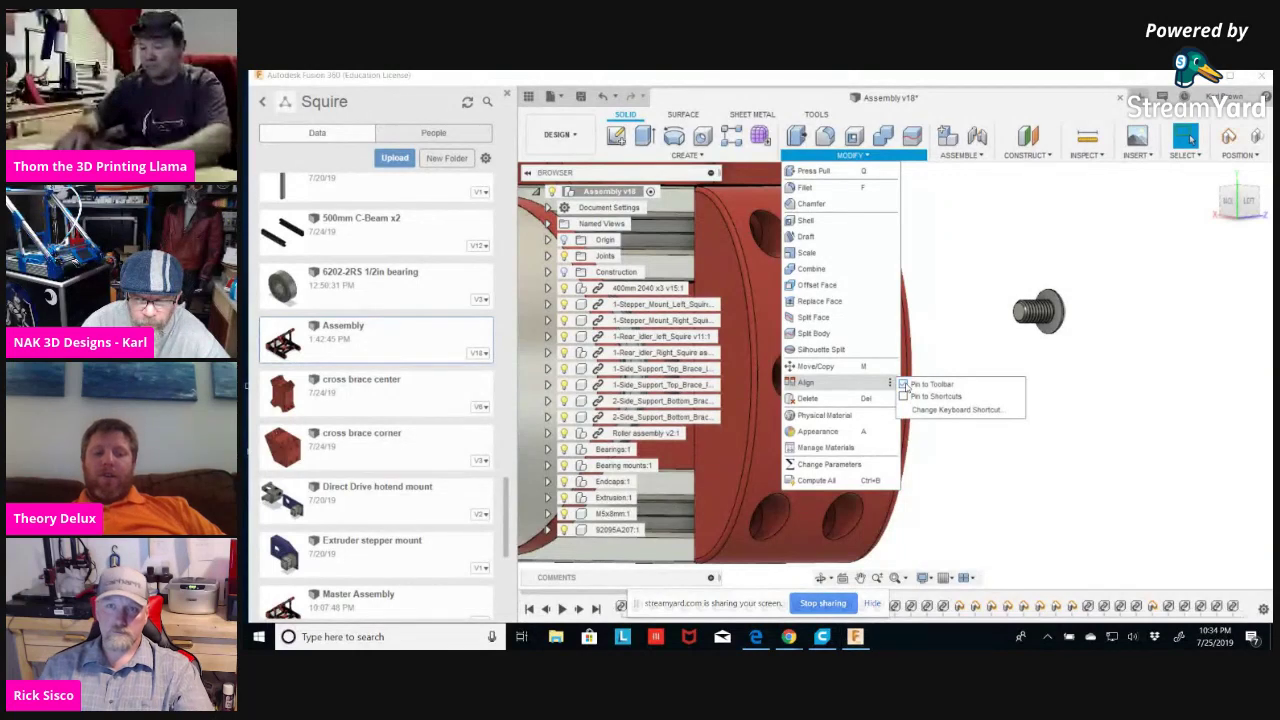
key("Escape")
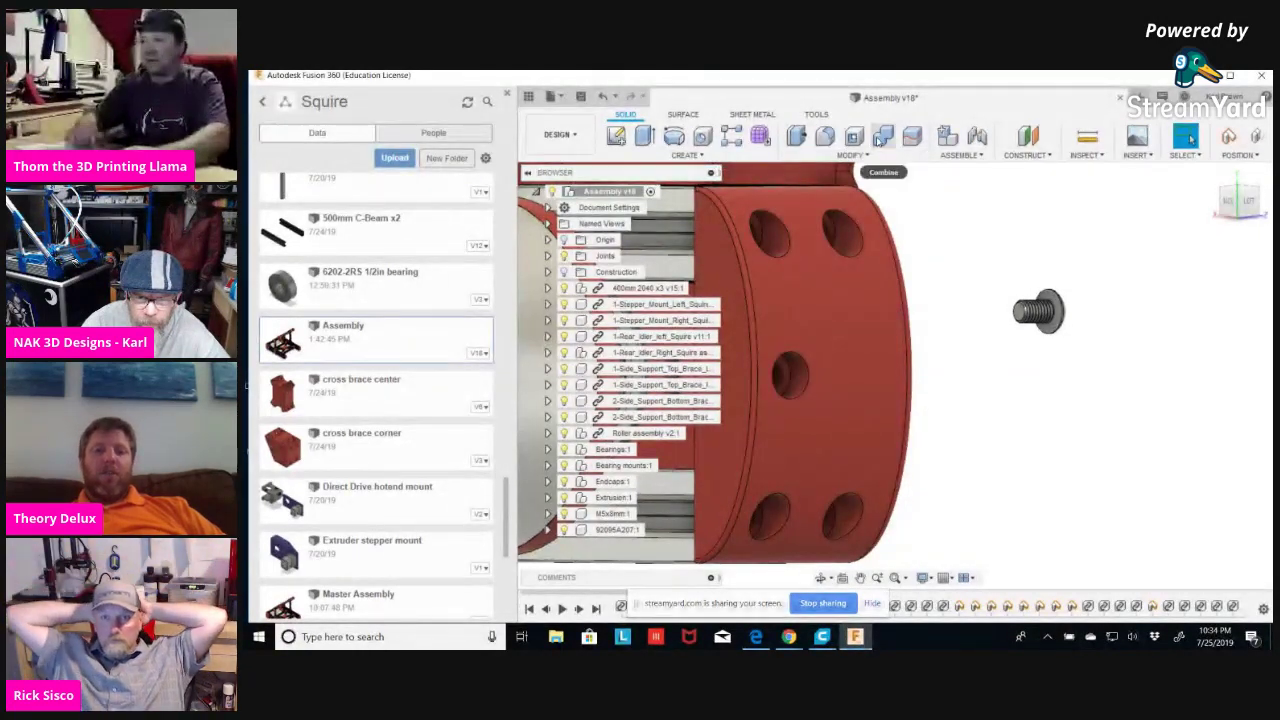
left_click(850, 156)
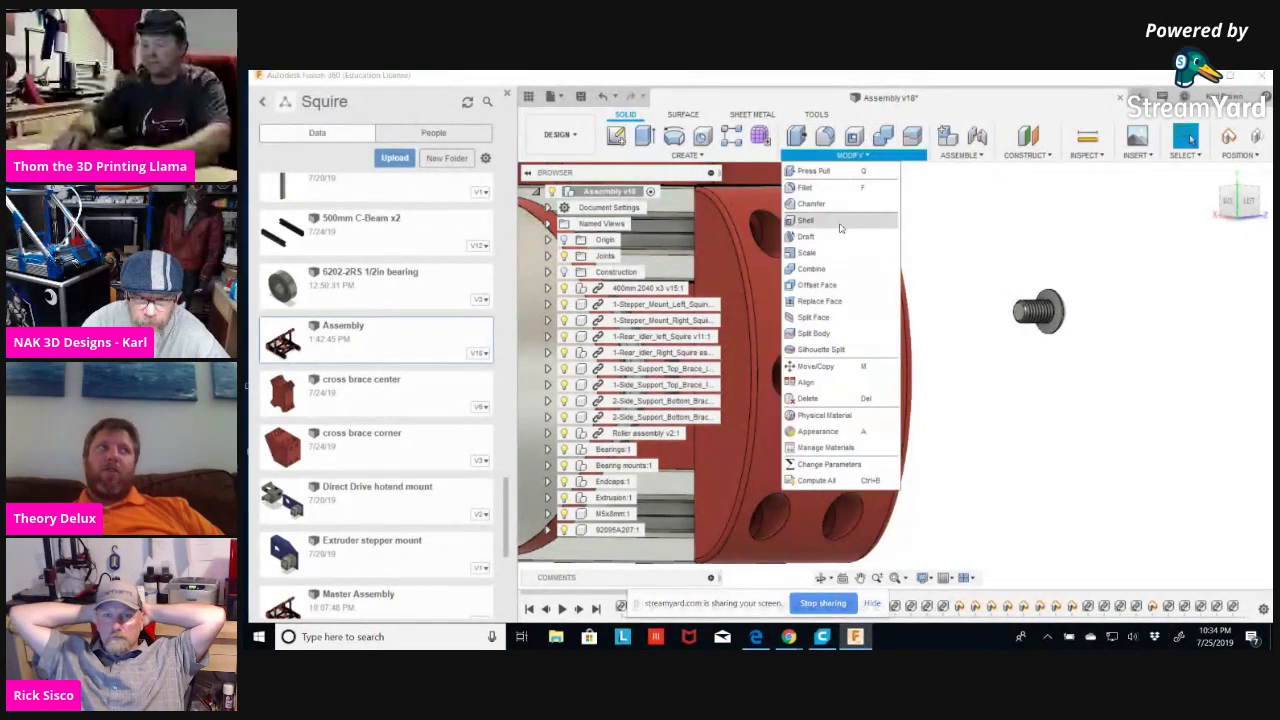
mouse_move(891, 272)
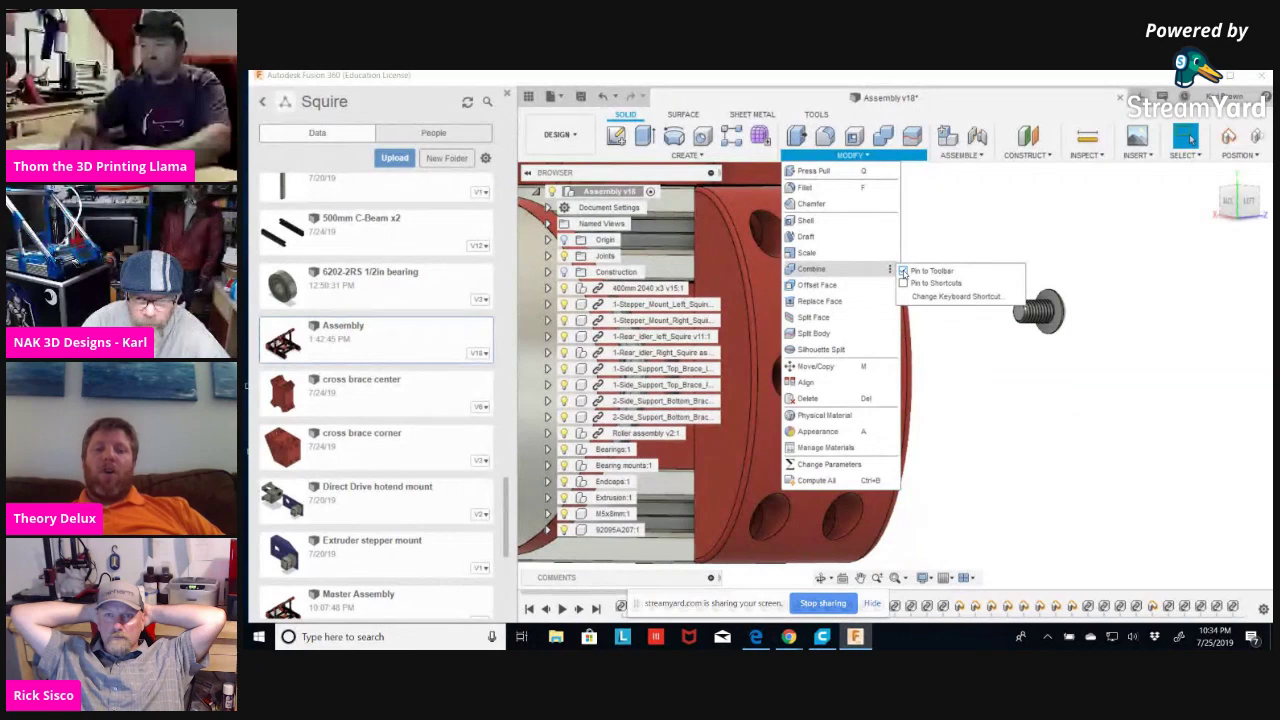
left_click(903, 271)
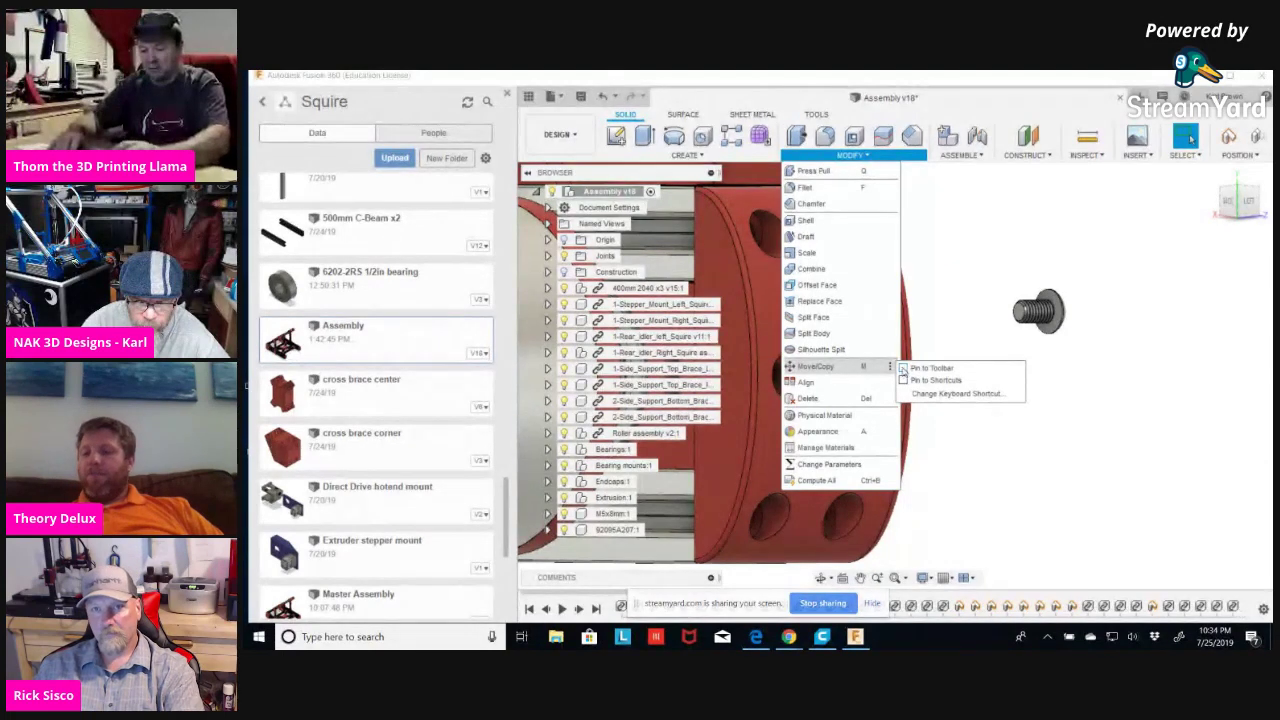
mouse_move(892, 335)
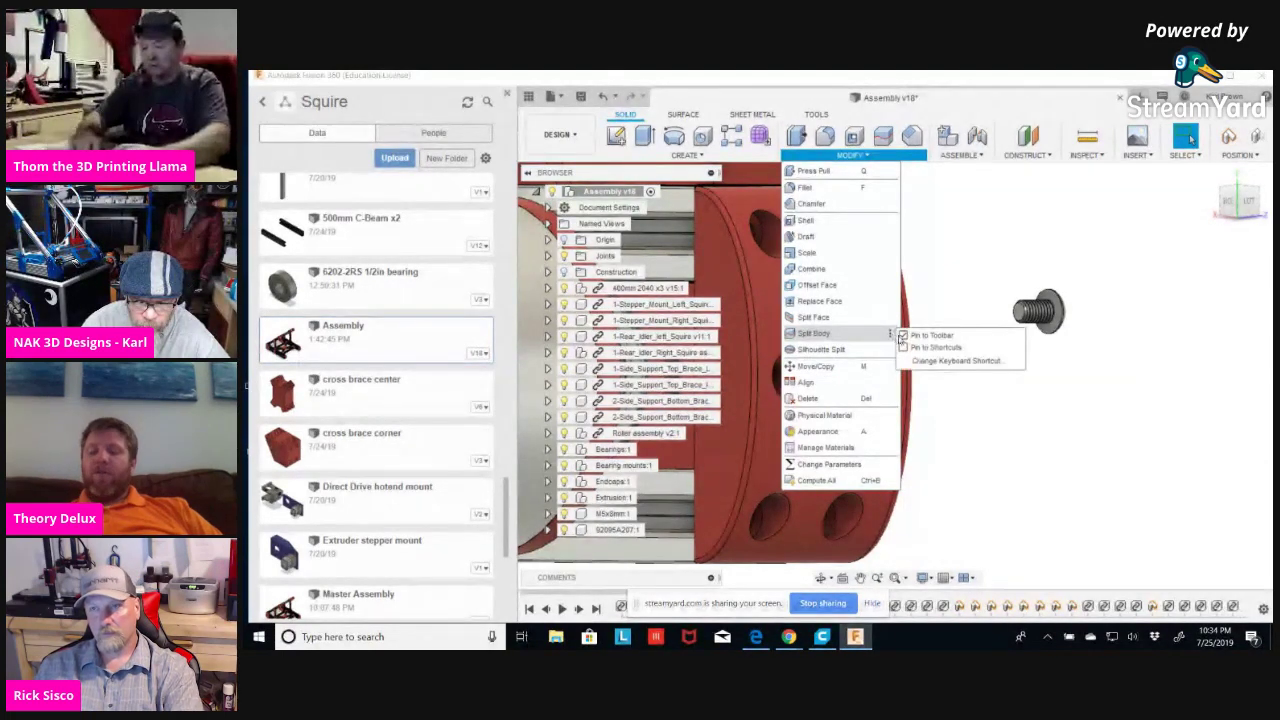
left_click(990, 418)
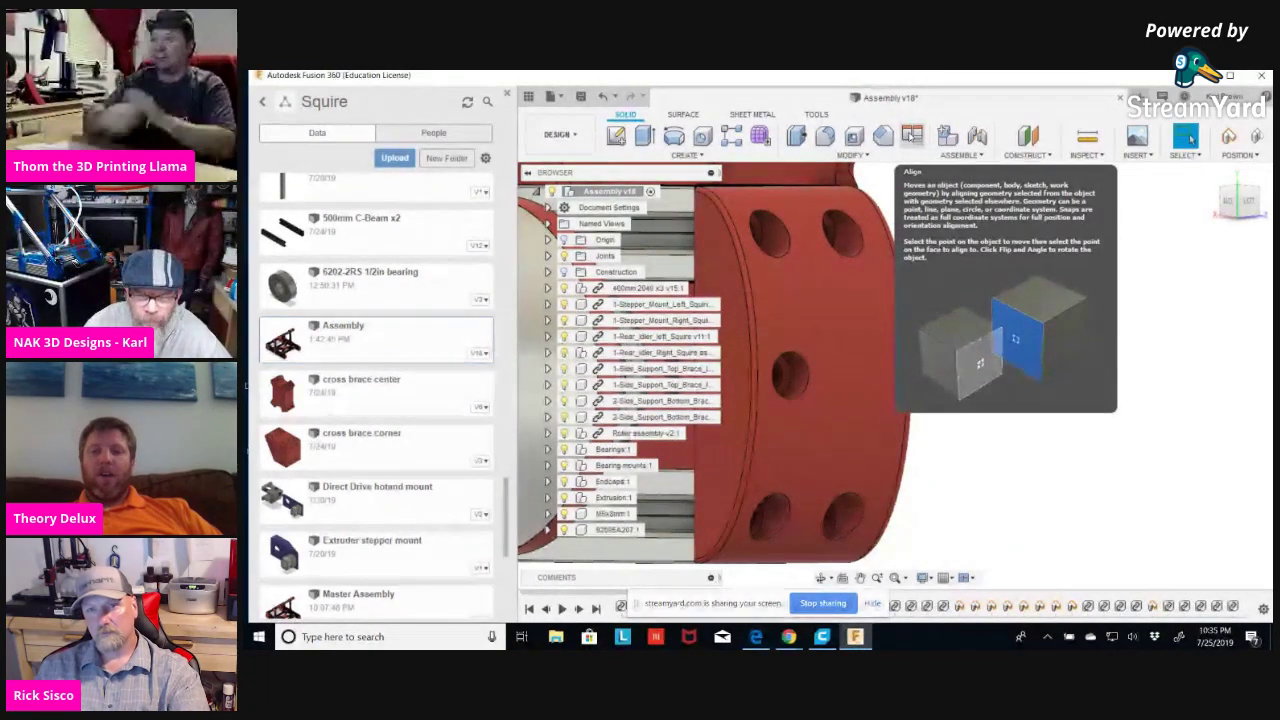
Align the M5x8mm screw's head edge to the red mount plate's upper hole edge.
left_click(911, 136)
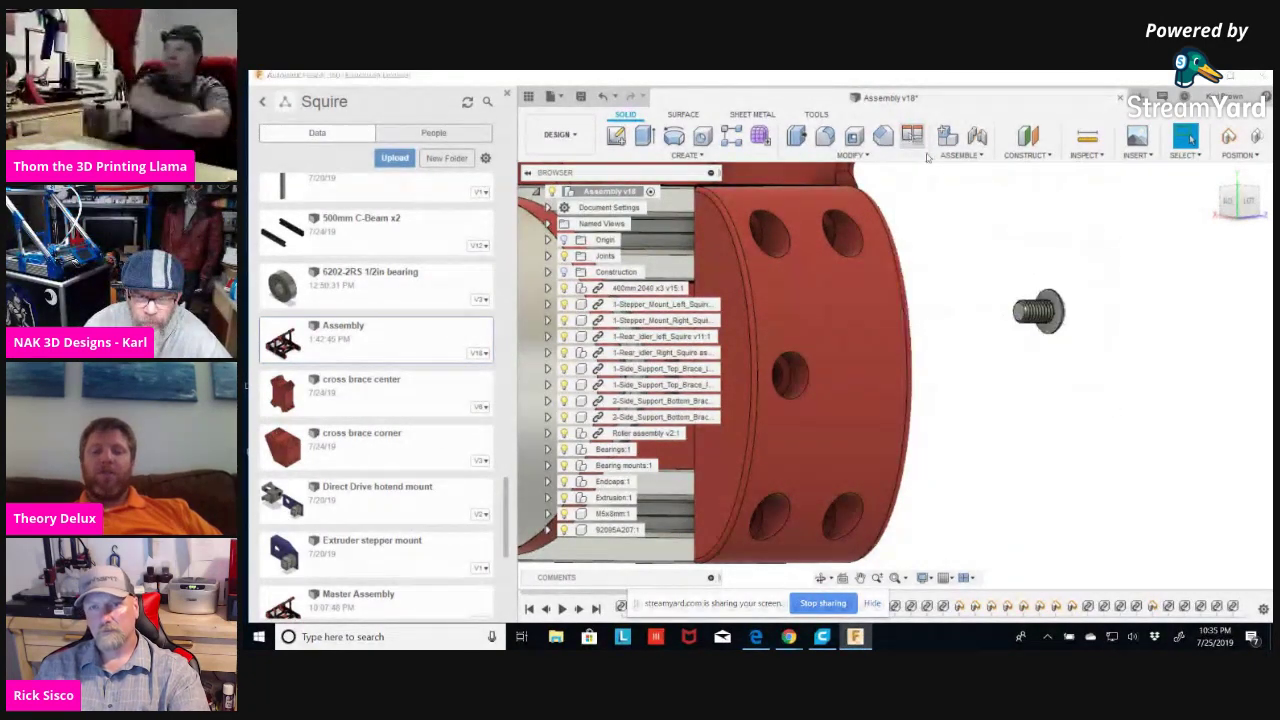
left_click(1043, 334)
middle_click_drag(1048, 400, 1050, 314, "shift")
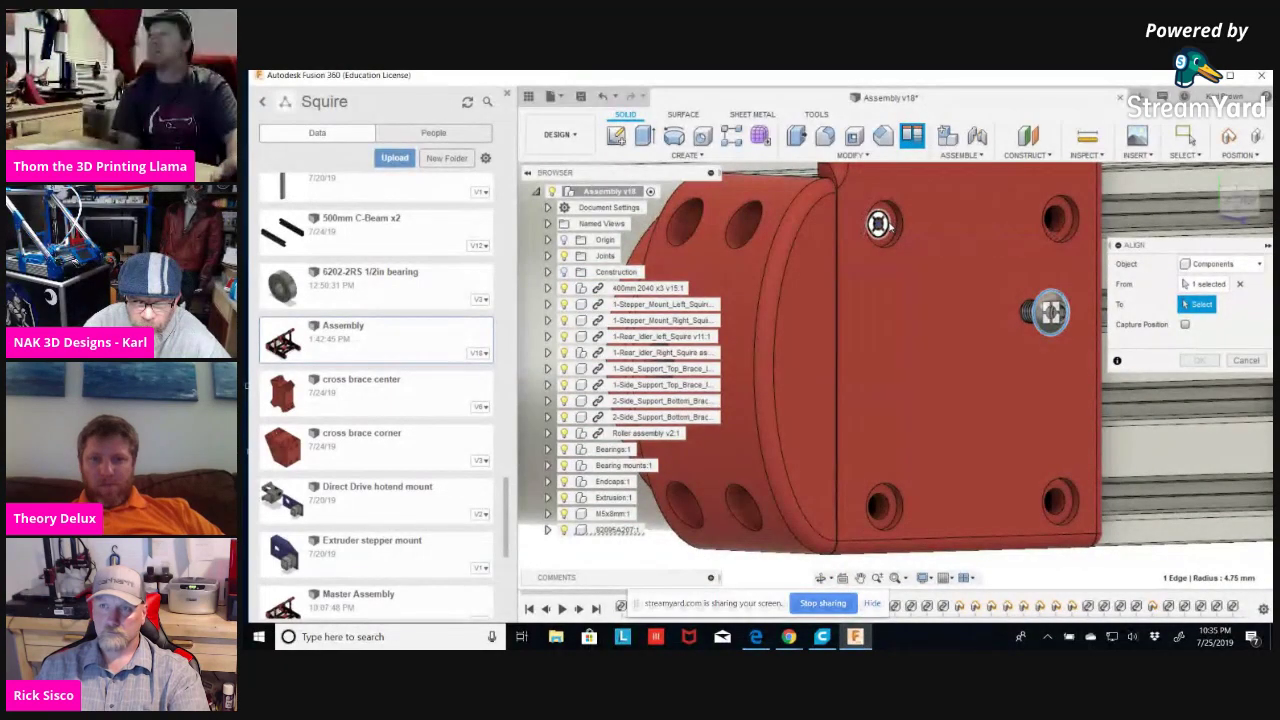
left_click(891, 226)
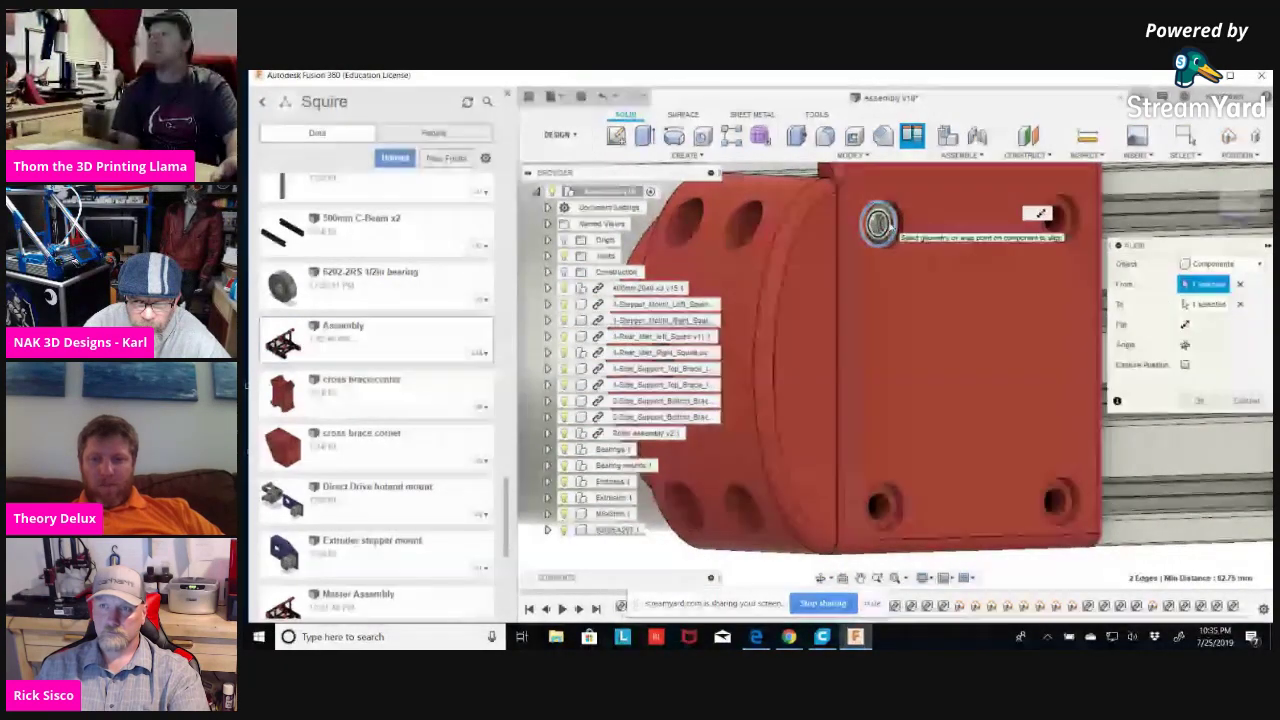
left_click(1197, 400)
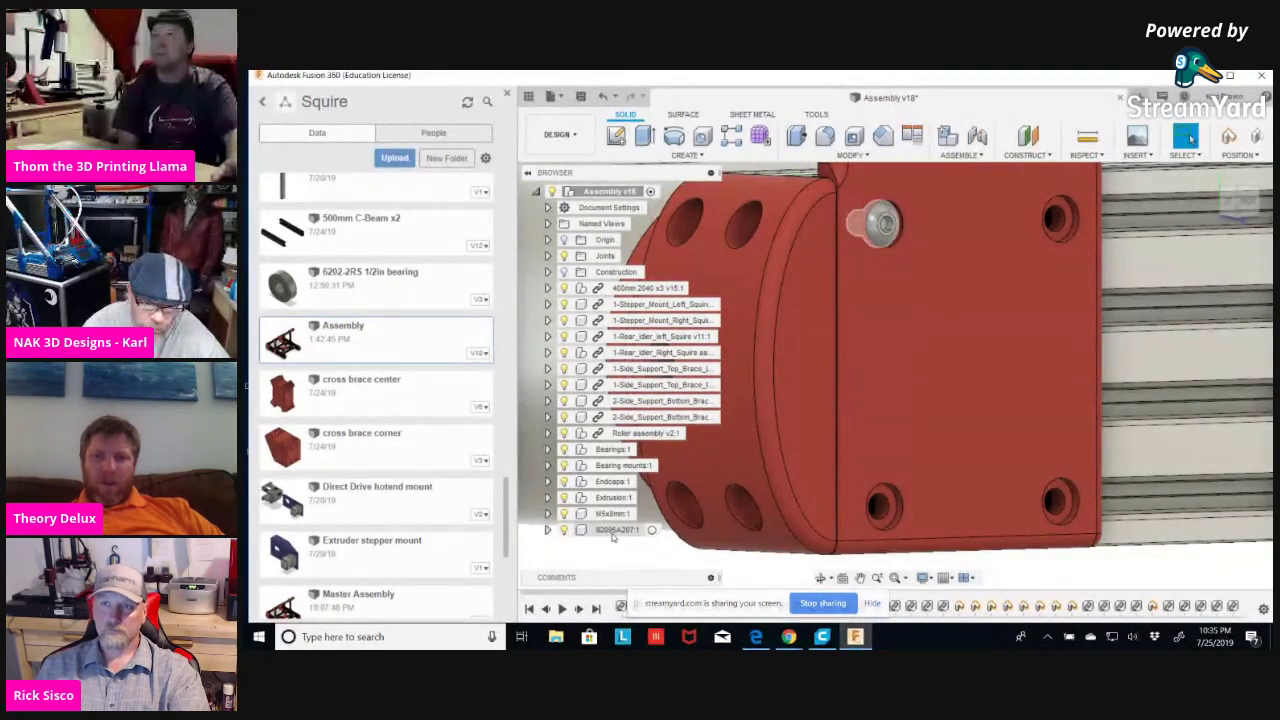
double_click(607, 515)
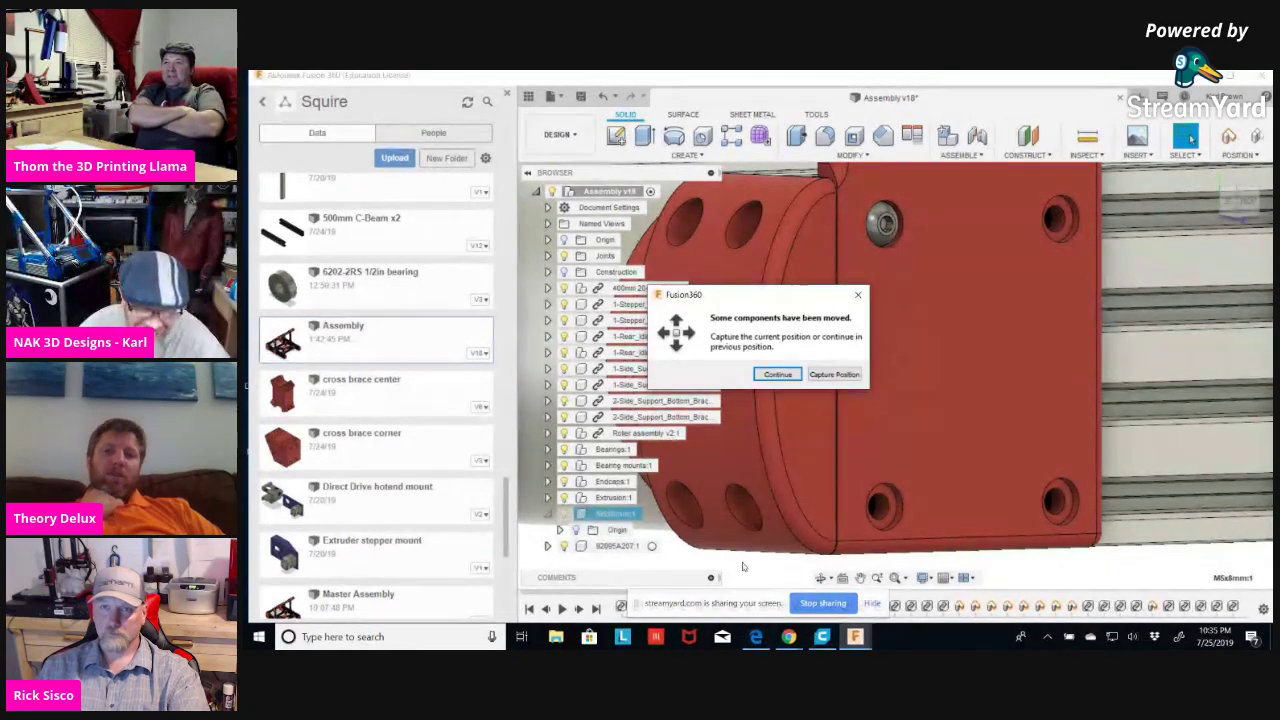
Capture the screw's moved position and zoom out to view it seated in the mount.
left_click(833, 375)
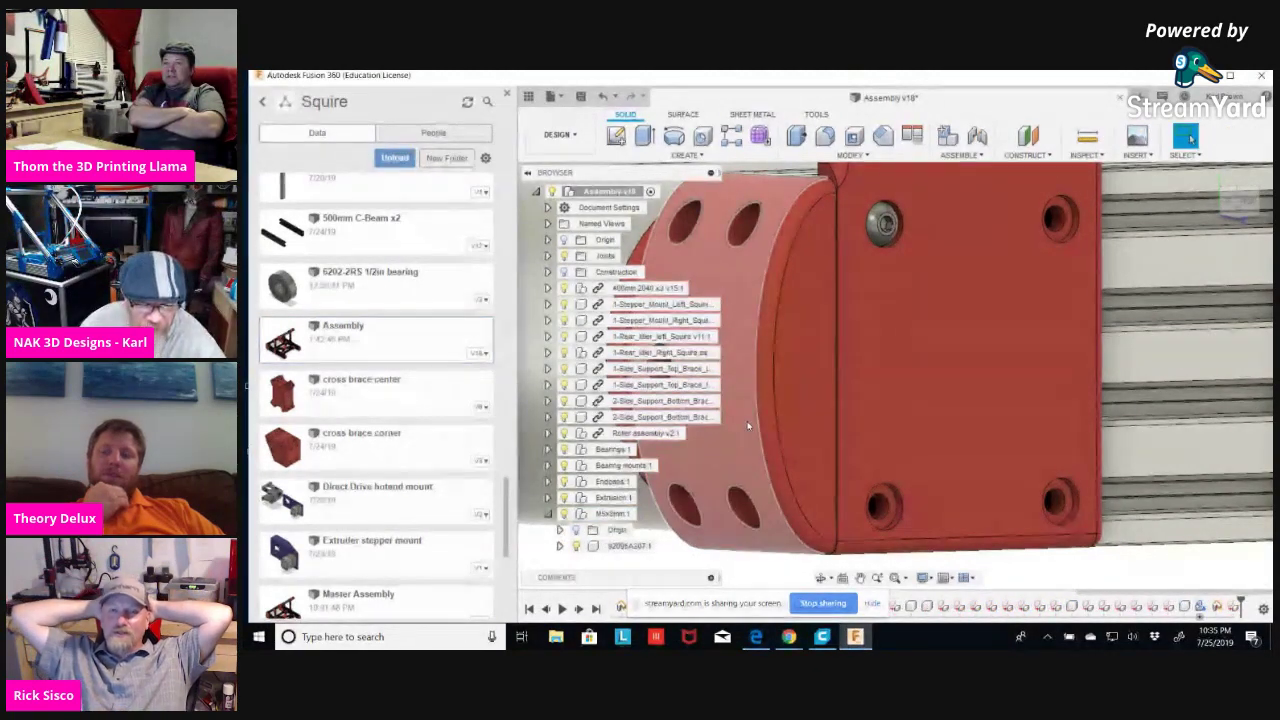
scroll(759, 409, "down", 3)
middle_click_drag(759, 409, 830, 308, "shift")
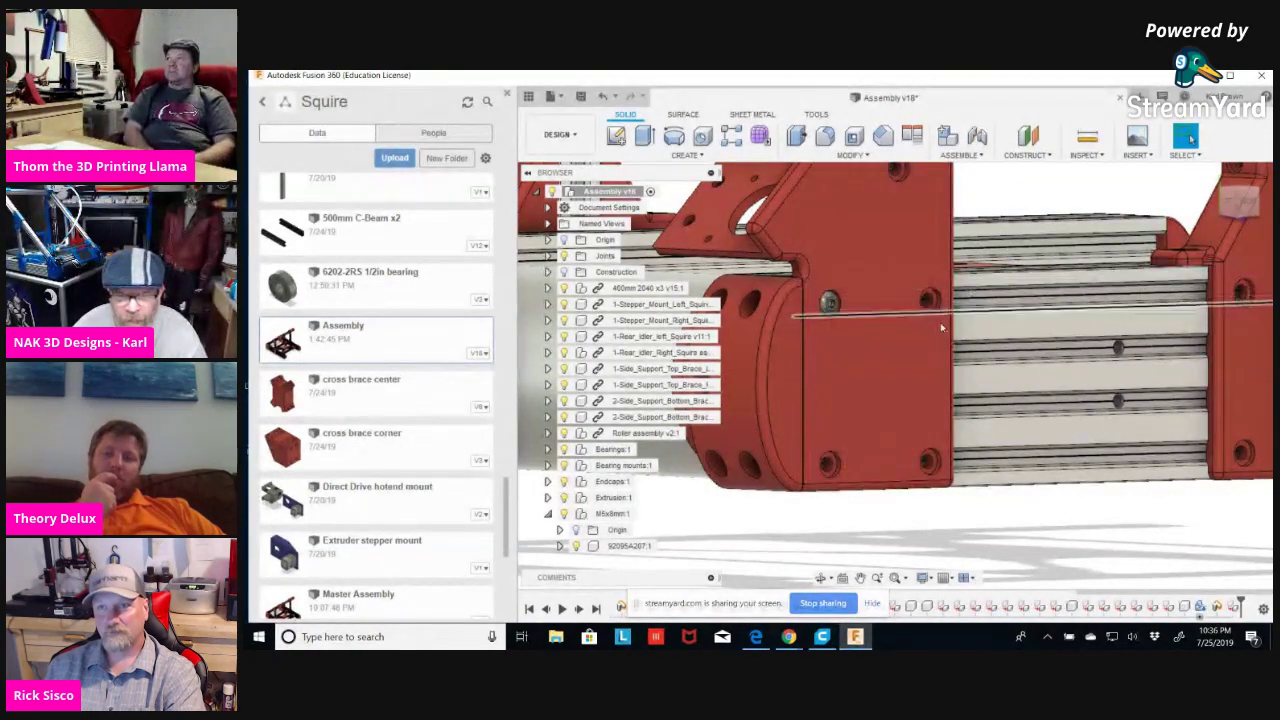
left_click(982, 157)
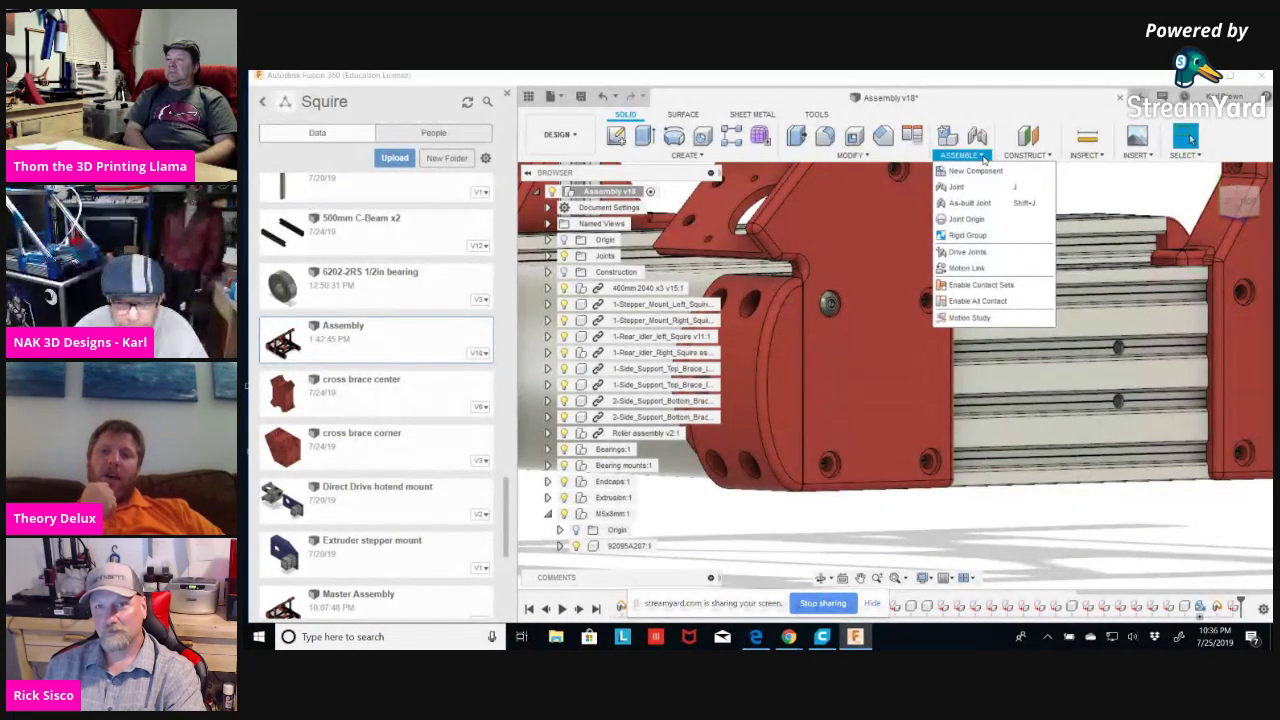
left_click(869, 522)
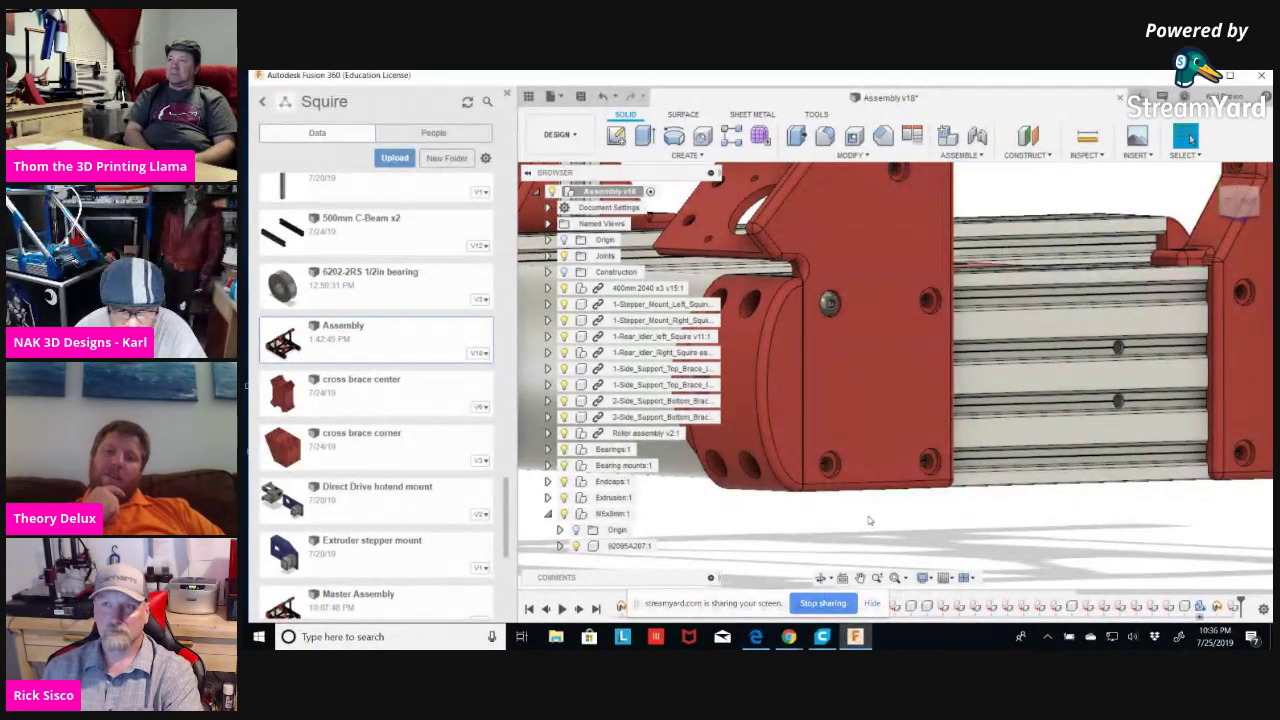
left_click(628, 546)
key("m")
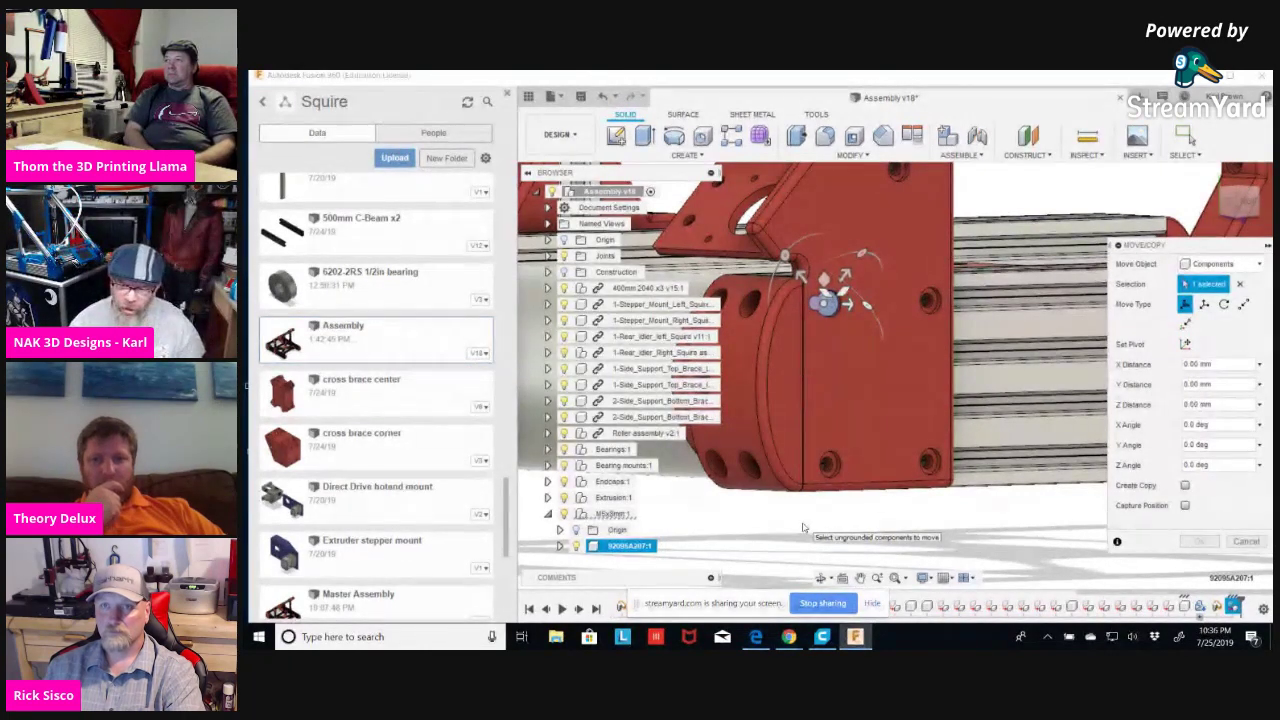
left_click(1186, 486)
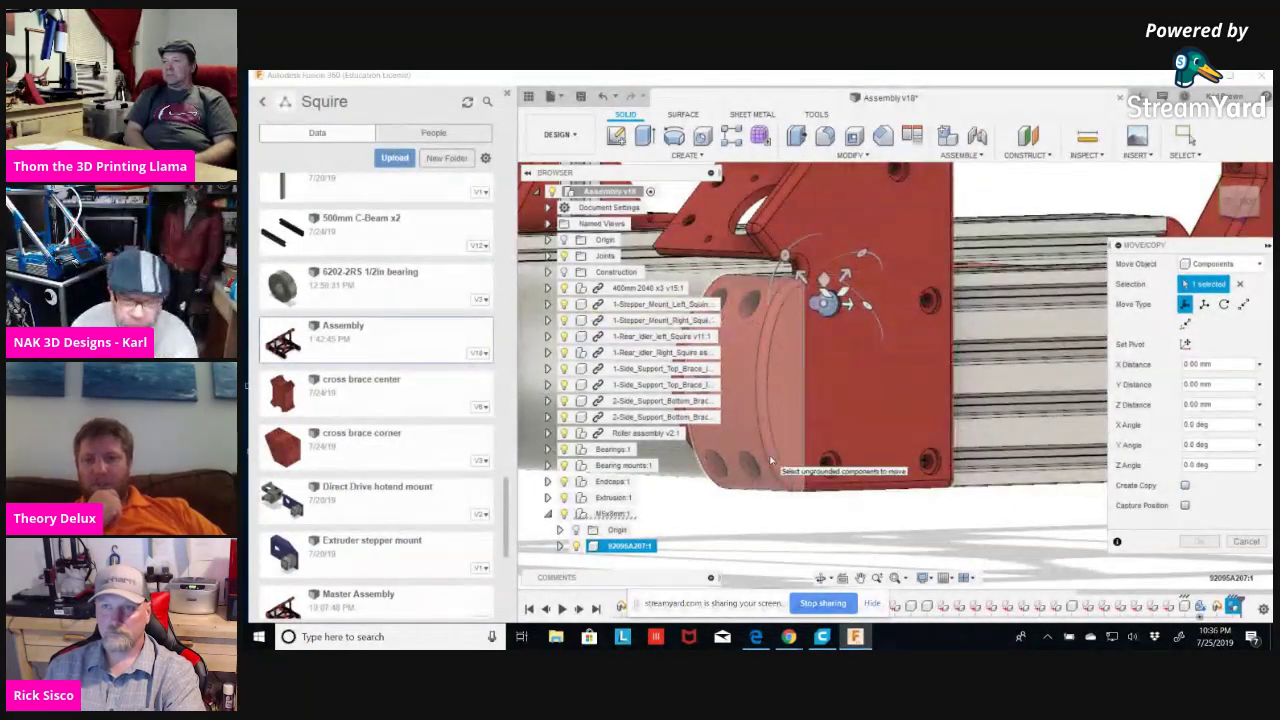
left_click(827, 331)
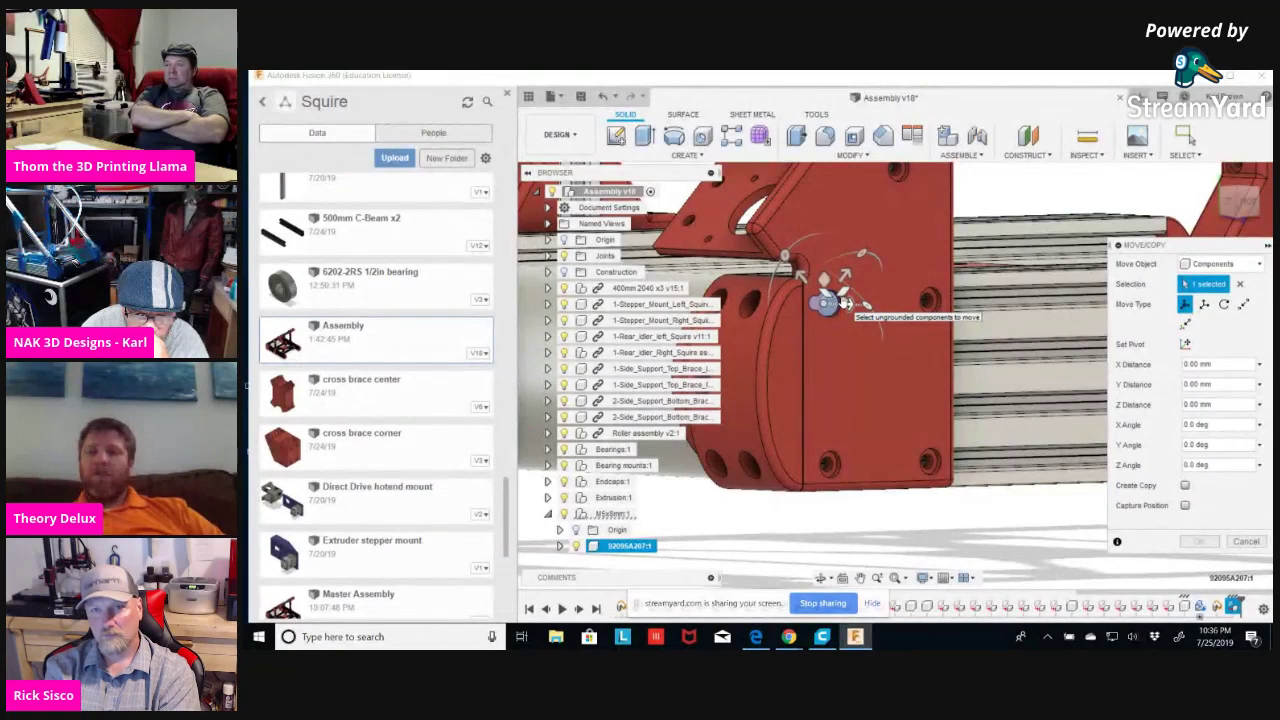
left_click(1246, 542)
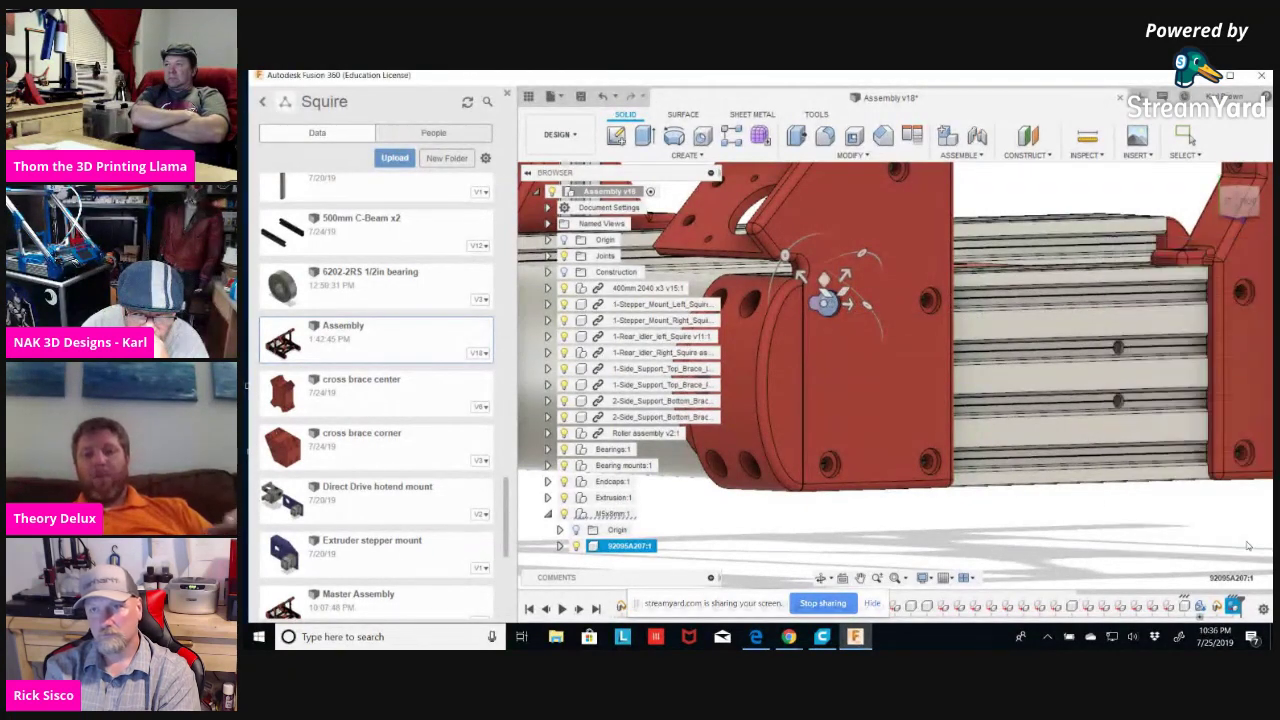
left_click(960, 156)
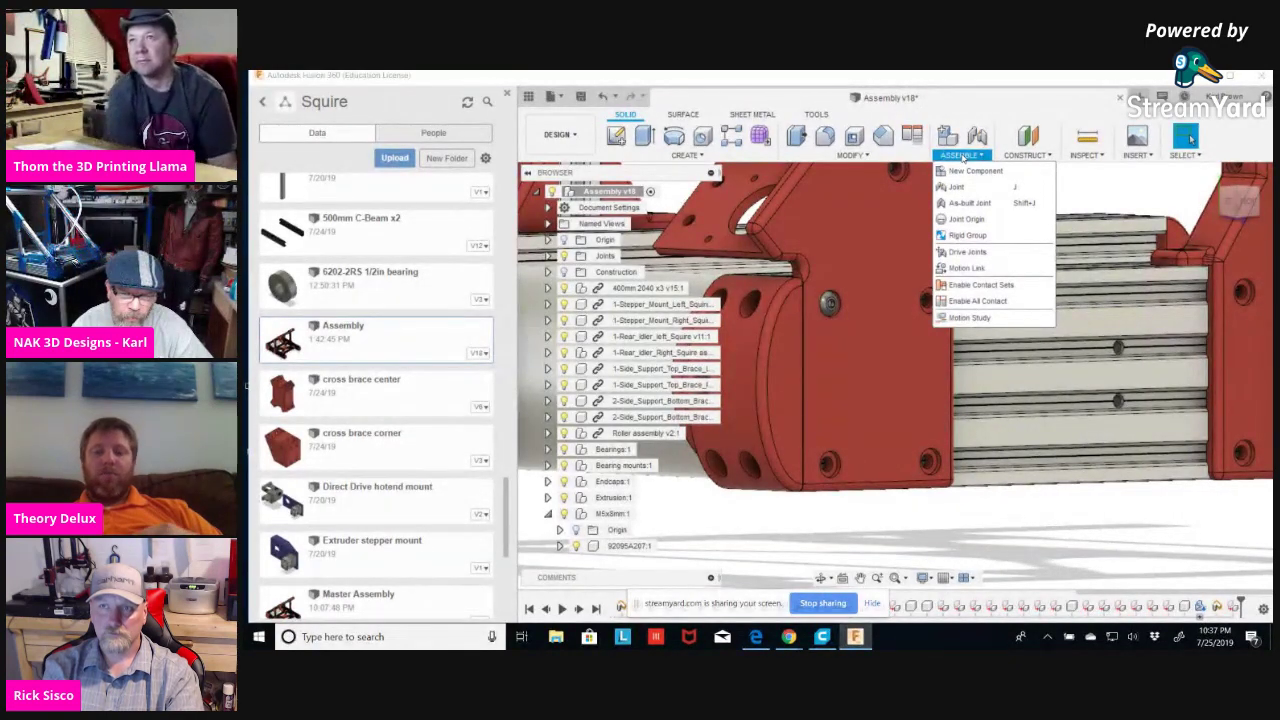
left_click(1010, 505)
middle_click_drag(1010, 505, 1004, 510, "shift")
middle_click_drag(848, 517, 929, 533, "shift")
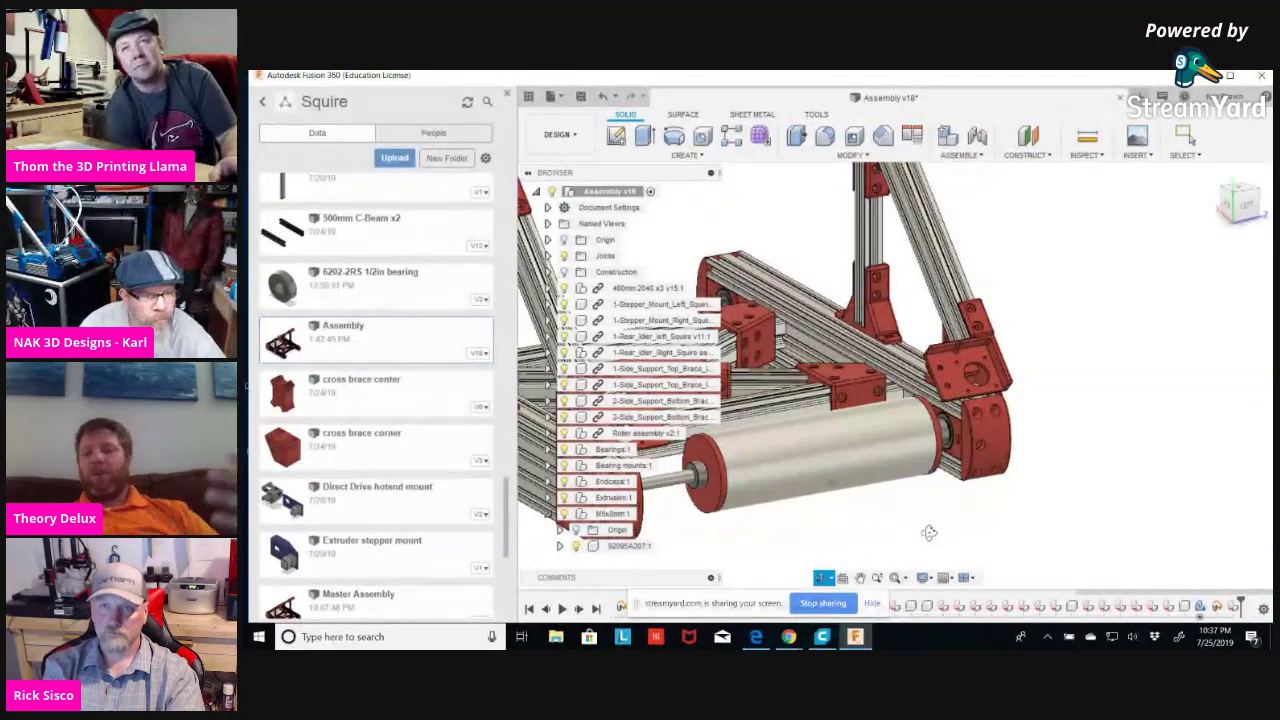
left_click_drag(929, 533, 863, 523)
scroll(830, 524, "up", 3)
key("Escape")
middle_click_drag(803, 524, 888, 511, "shift")
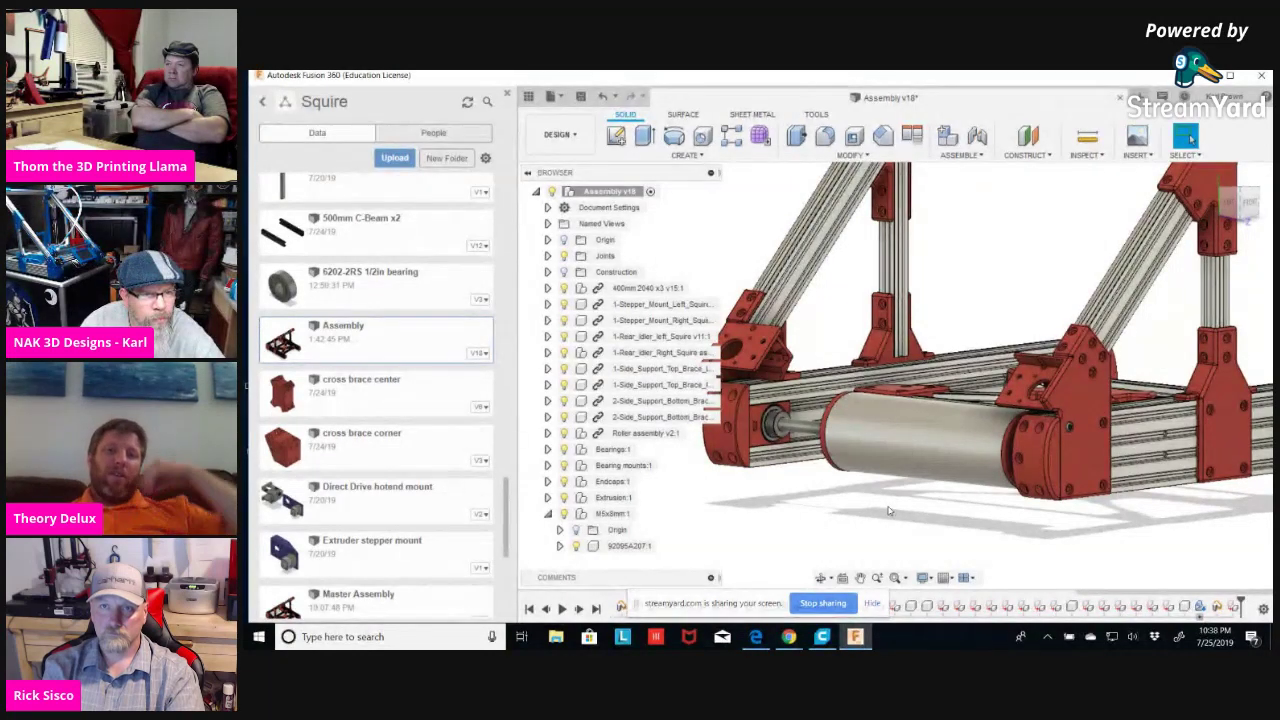
left_click(897, 436)
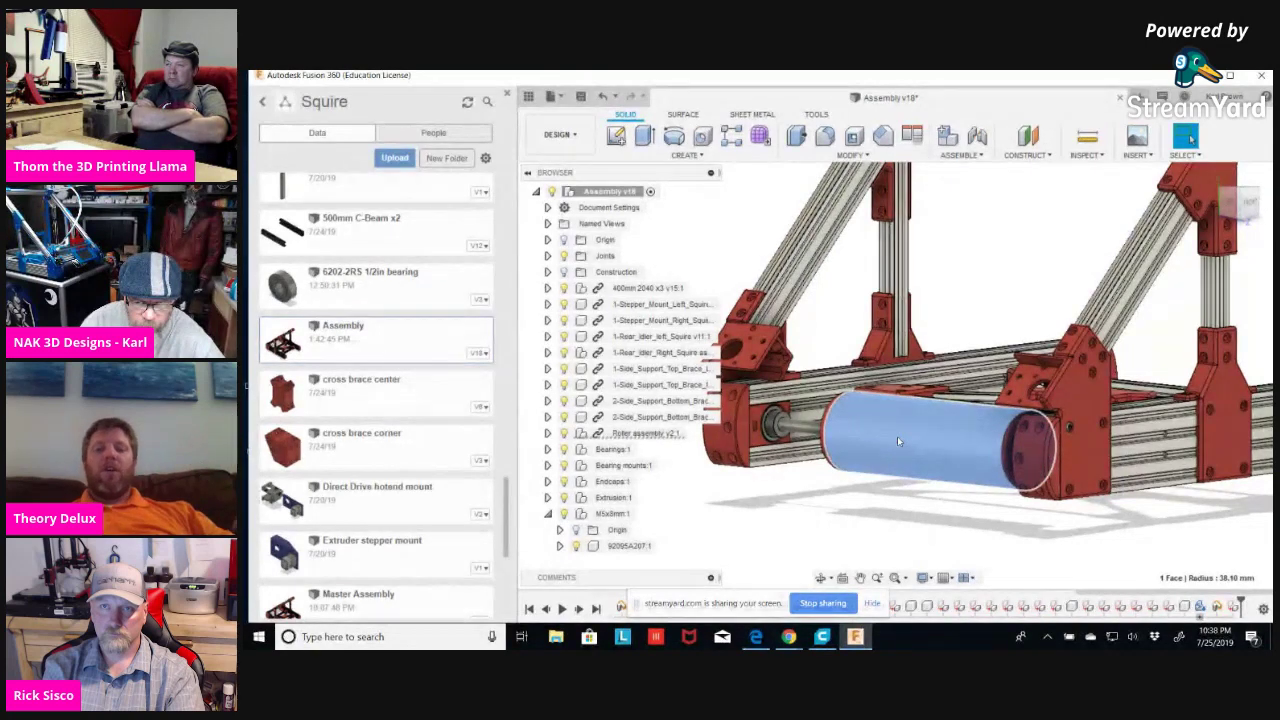
key("m")
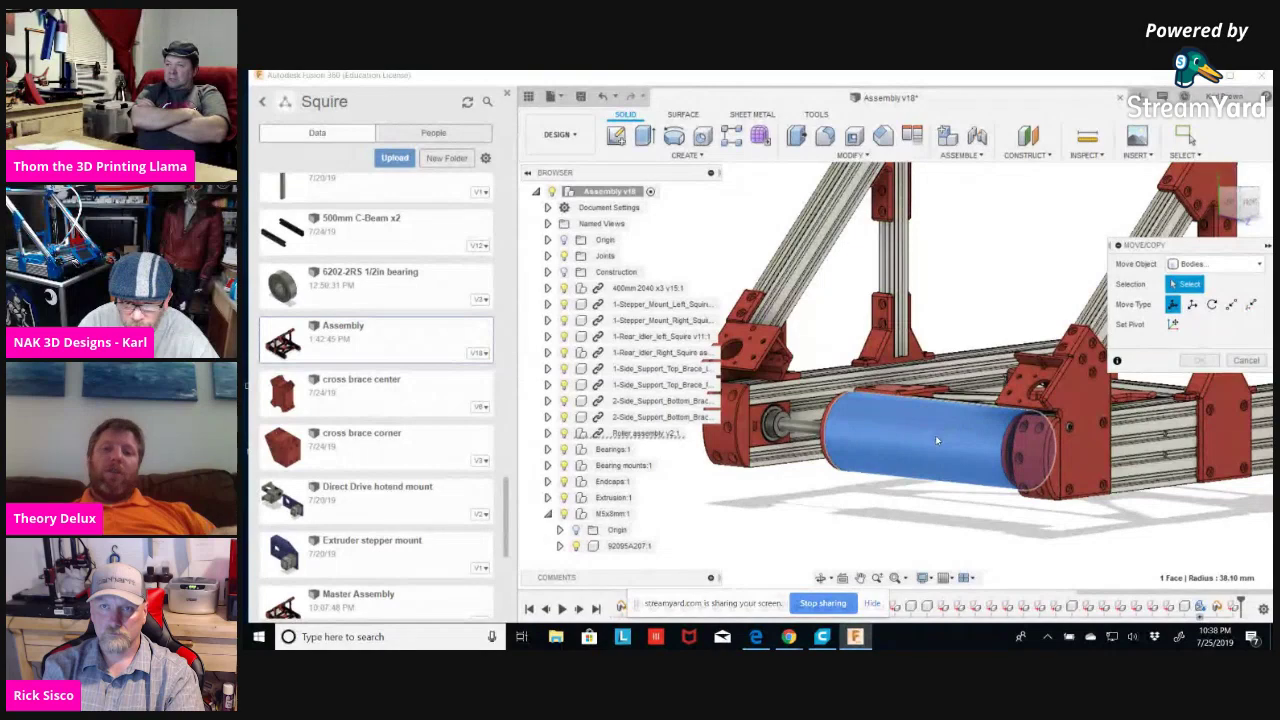
scroll(935, 435, "down", 5)
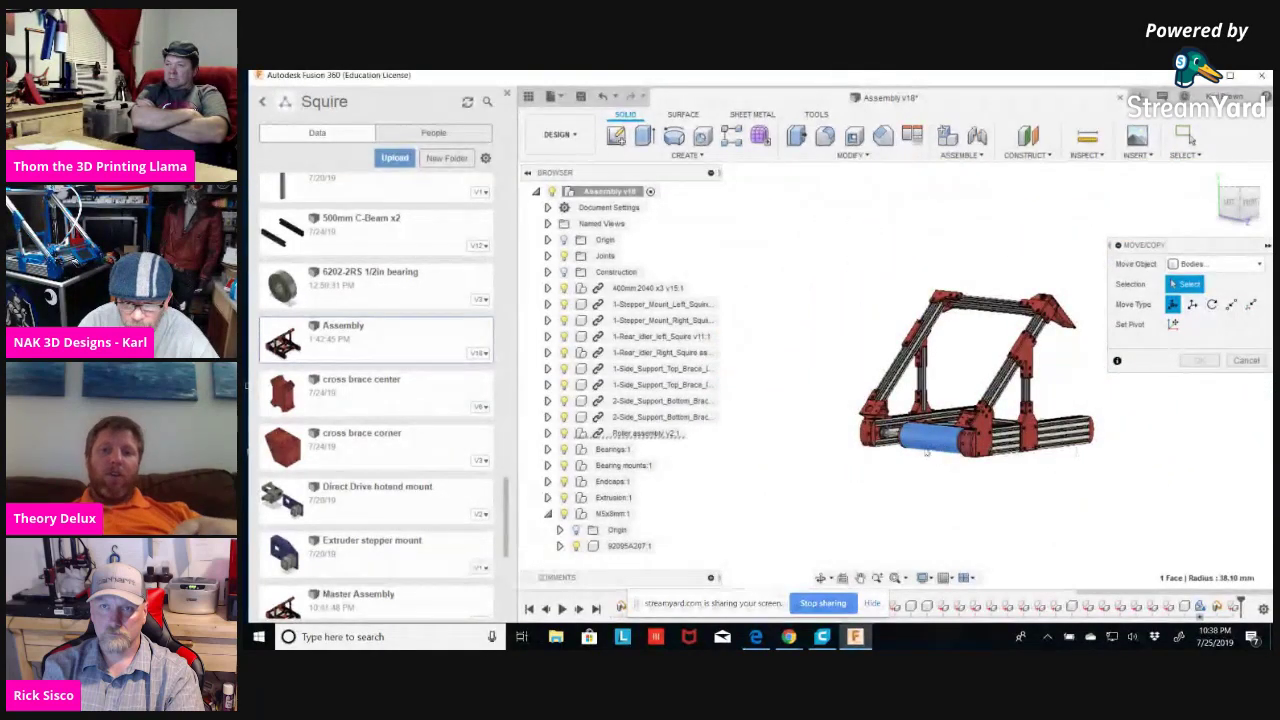
left_click(1246, 361)
scroll(905, 465, "up", 5)
middle_click_drag(901, 470, 970, 480, "shift")
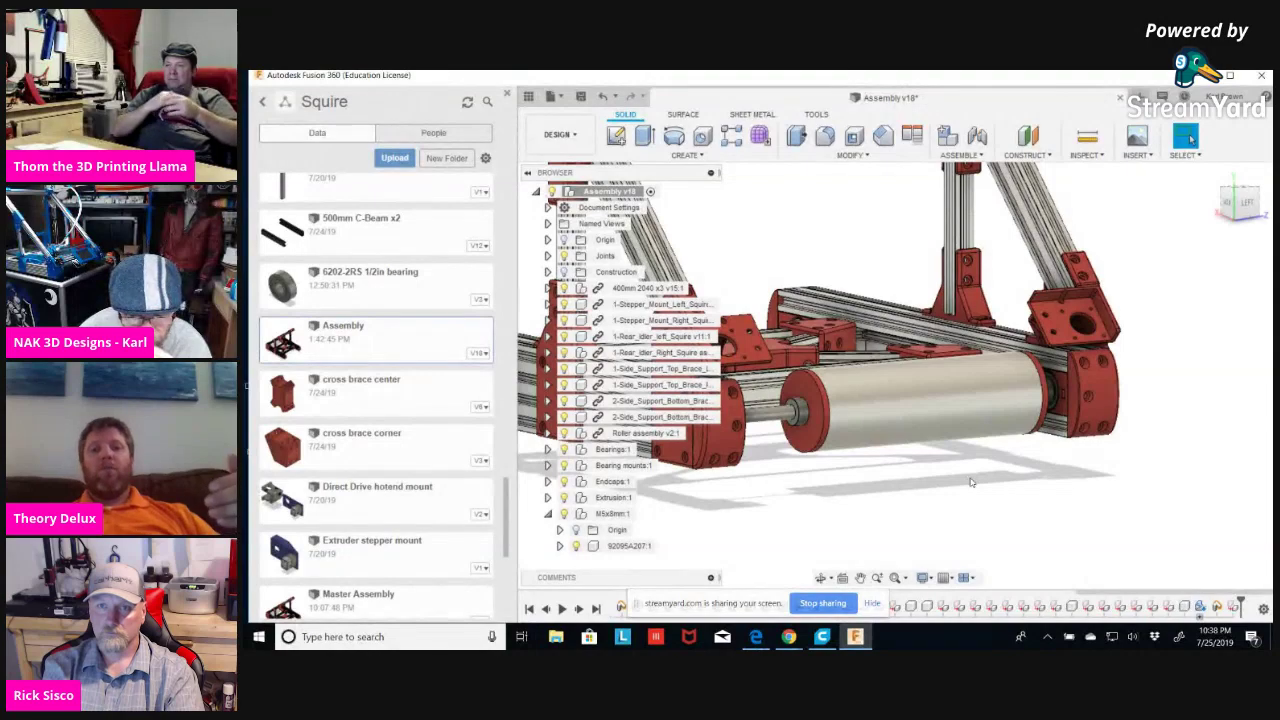
middle_click_drag(970, 480, 962, 482, "shift")
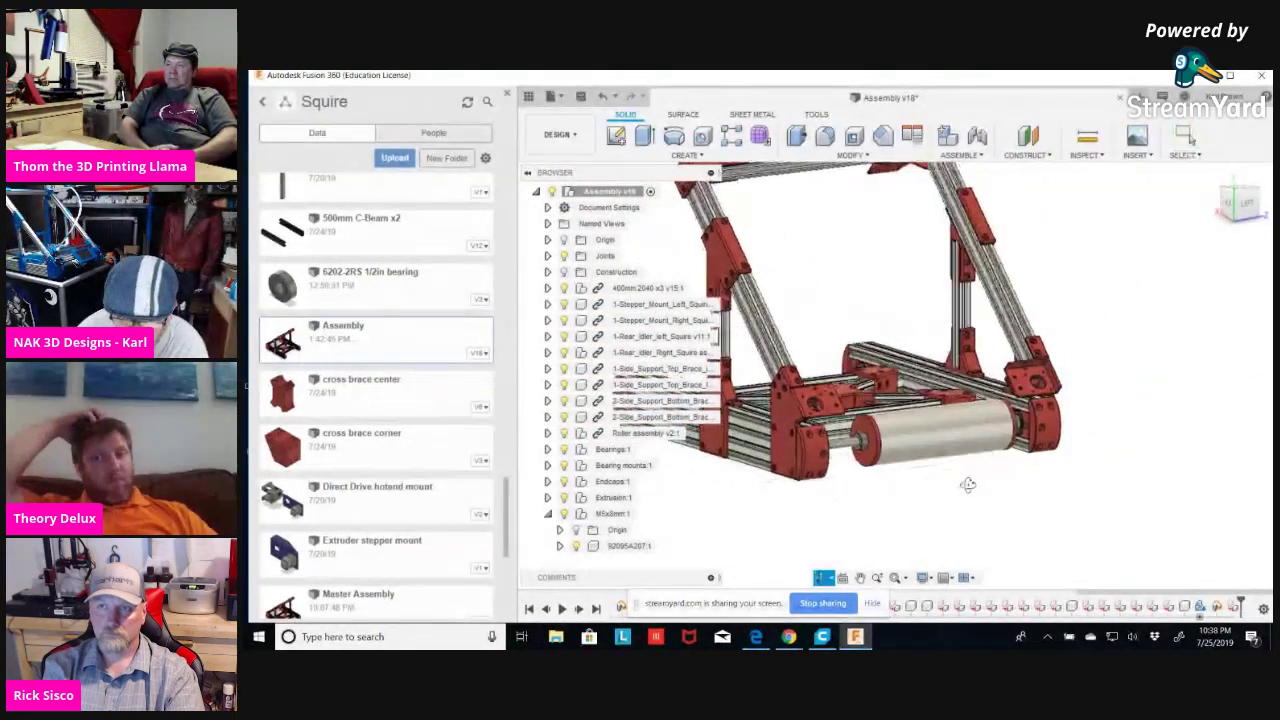
left_click(925, 440)
key("m")
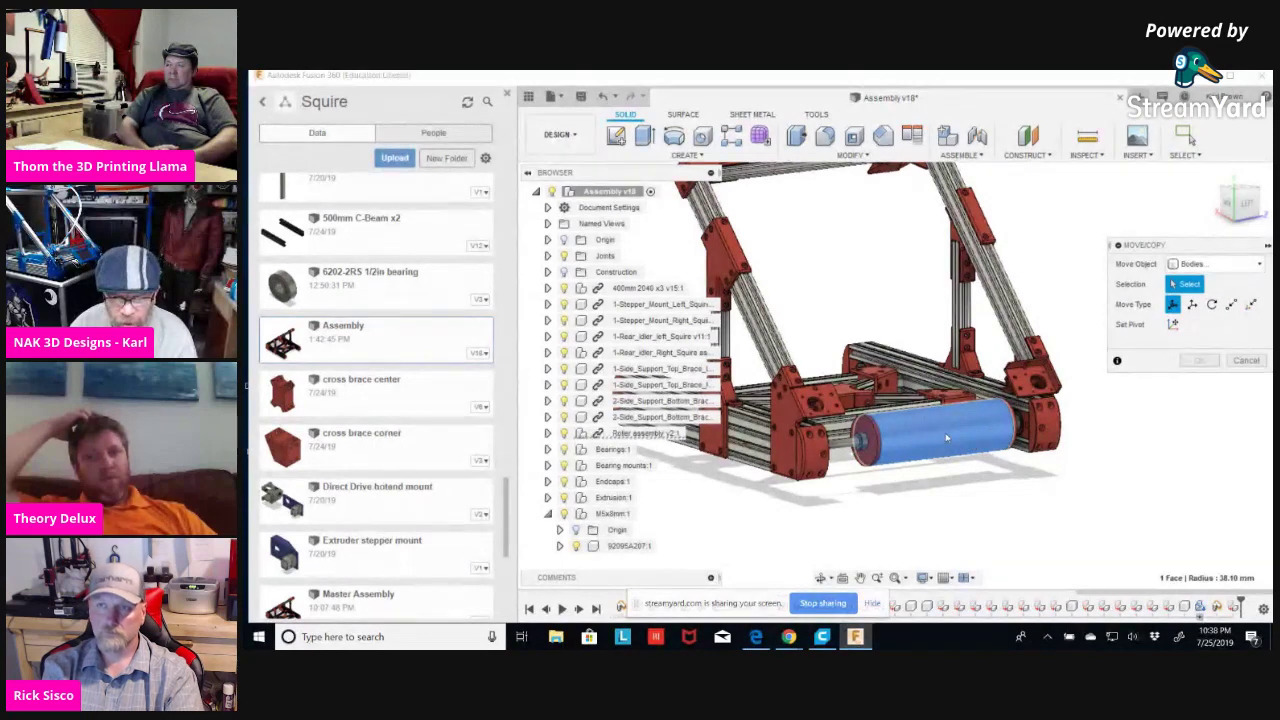
left_click(1246, 360)
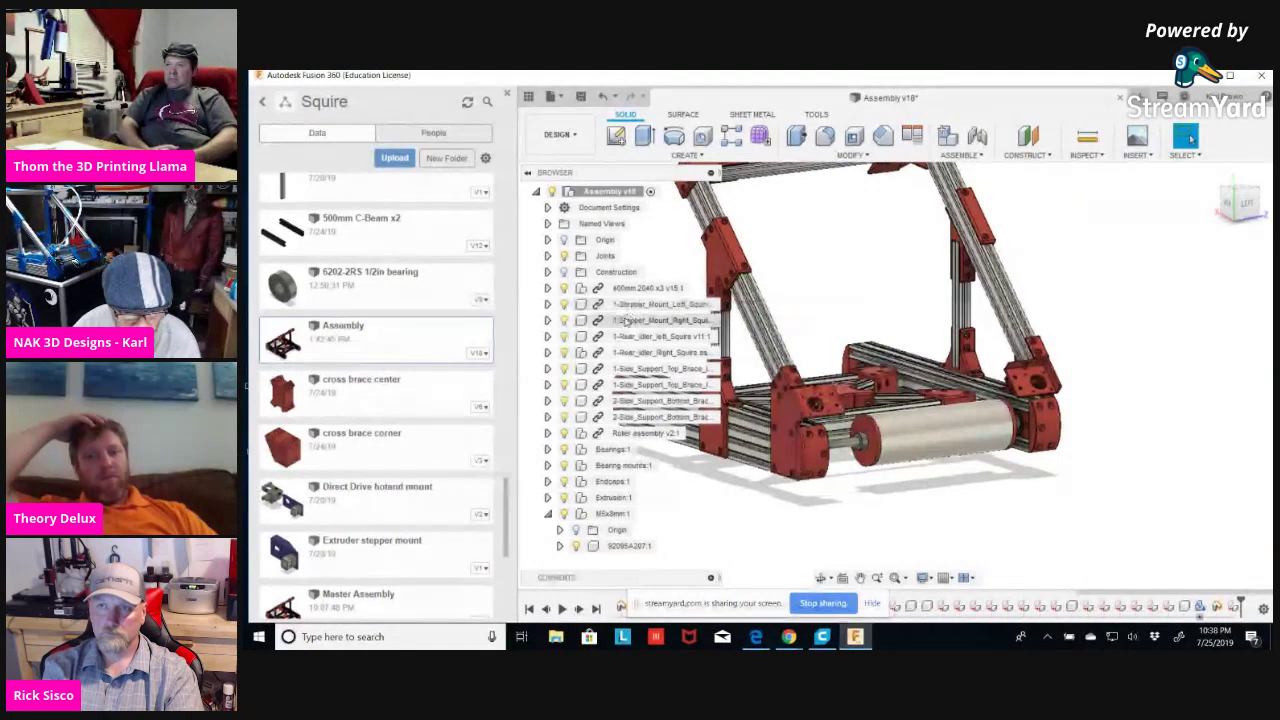
left_click(849, 468)
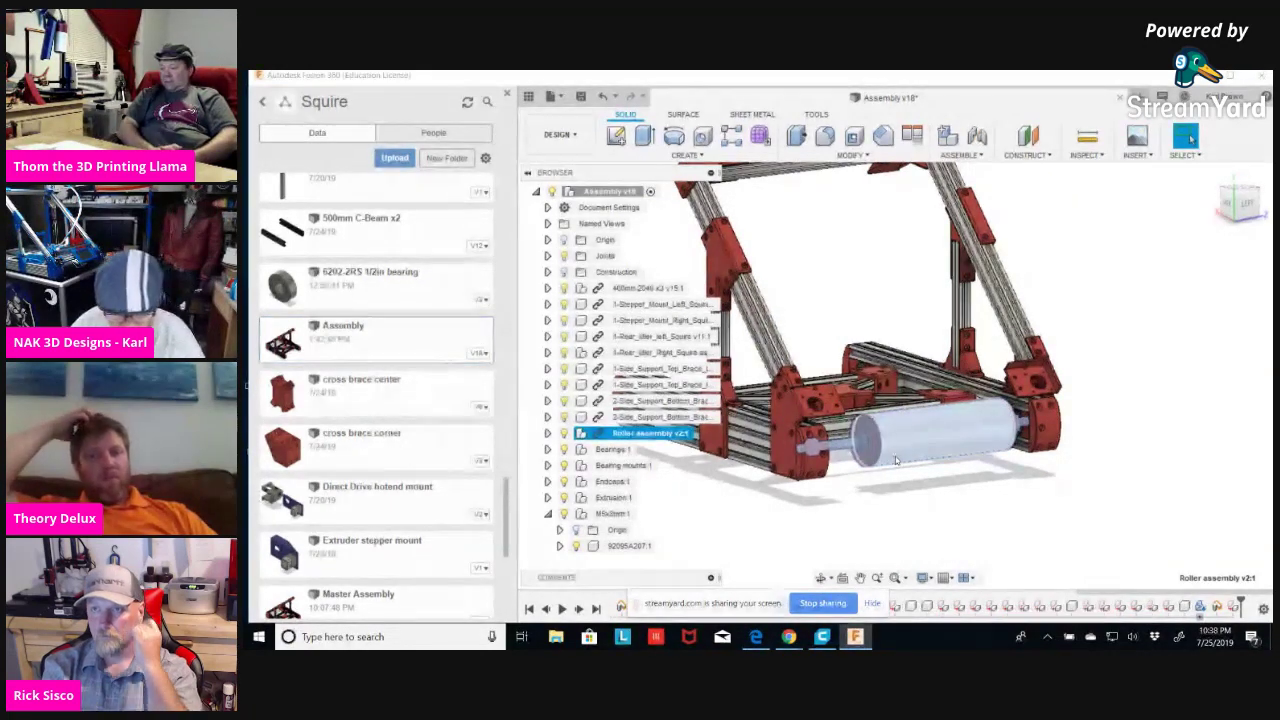
key("m")
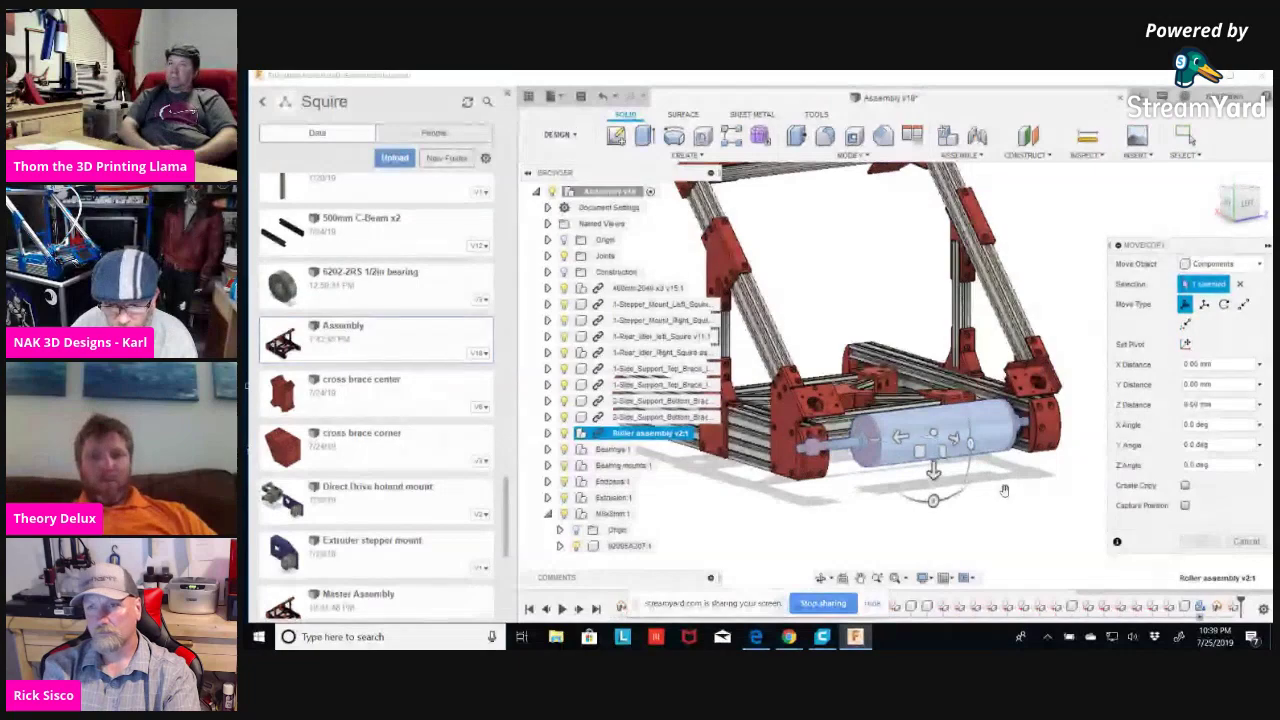
left_click(1246, 542)
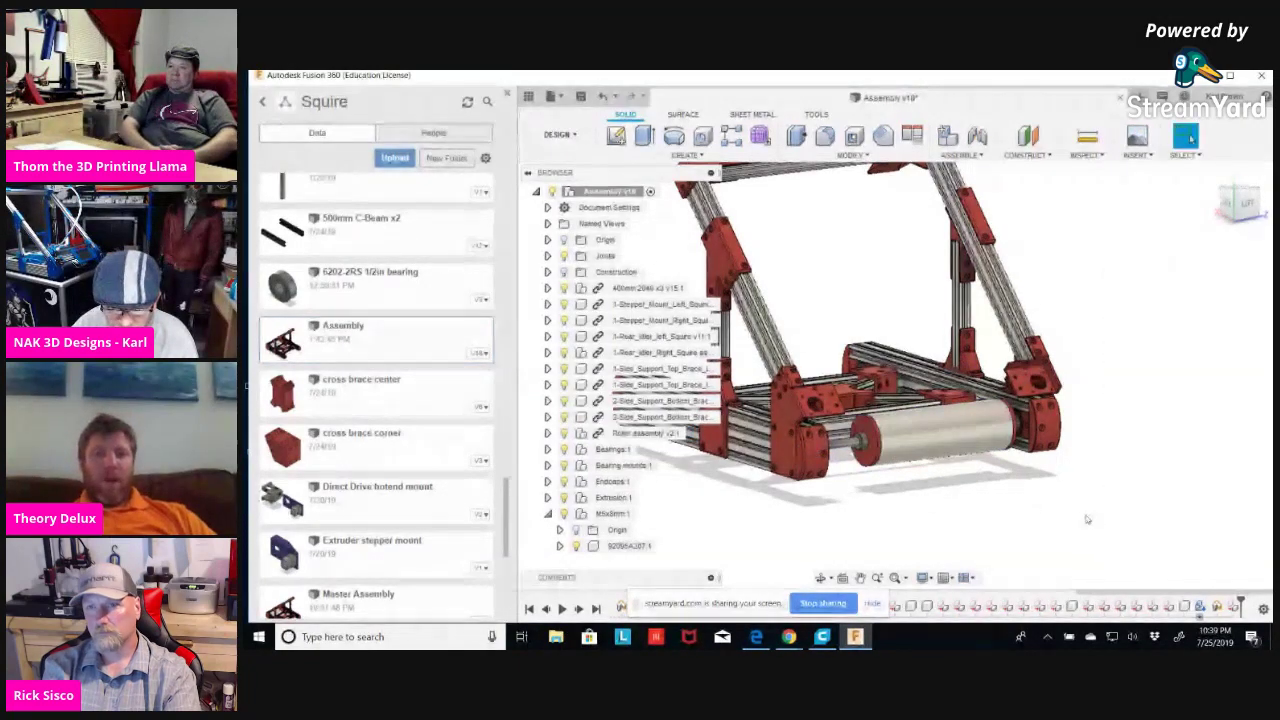
middle_click_drag(986, 486, 985, 484, "shift")
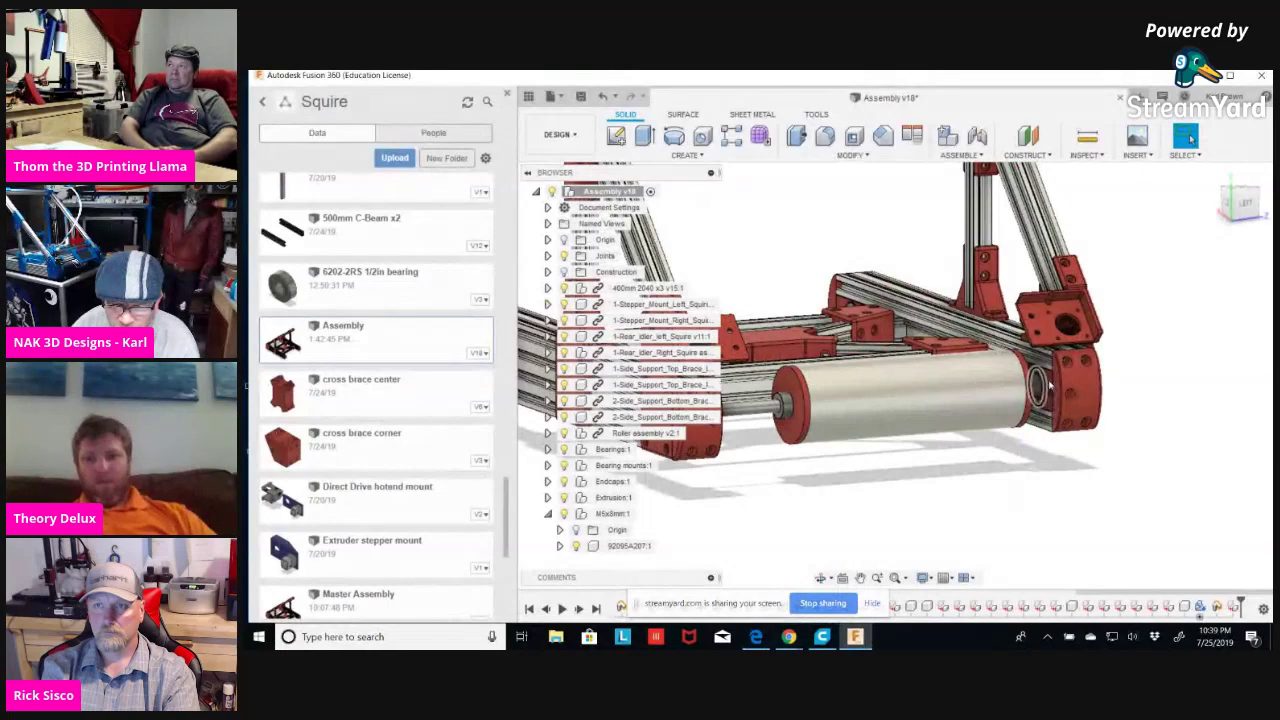
Select the roller bore's edge and face, then choose Joint from the ASSEMBLE menu.
left_click(1047, 383)
scroll(1048, 370, "up", 4)
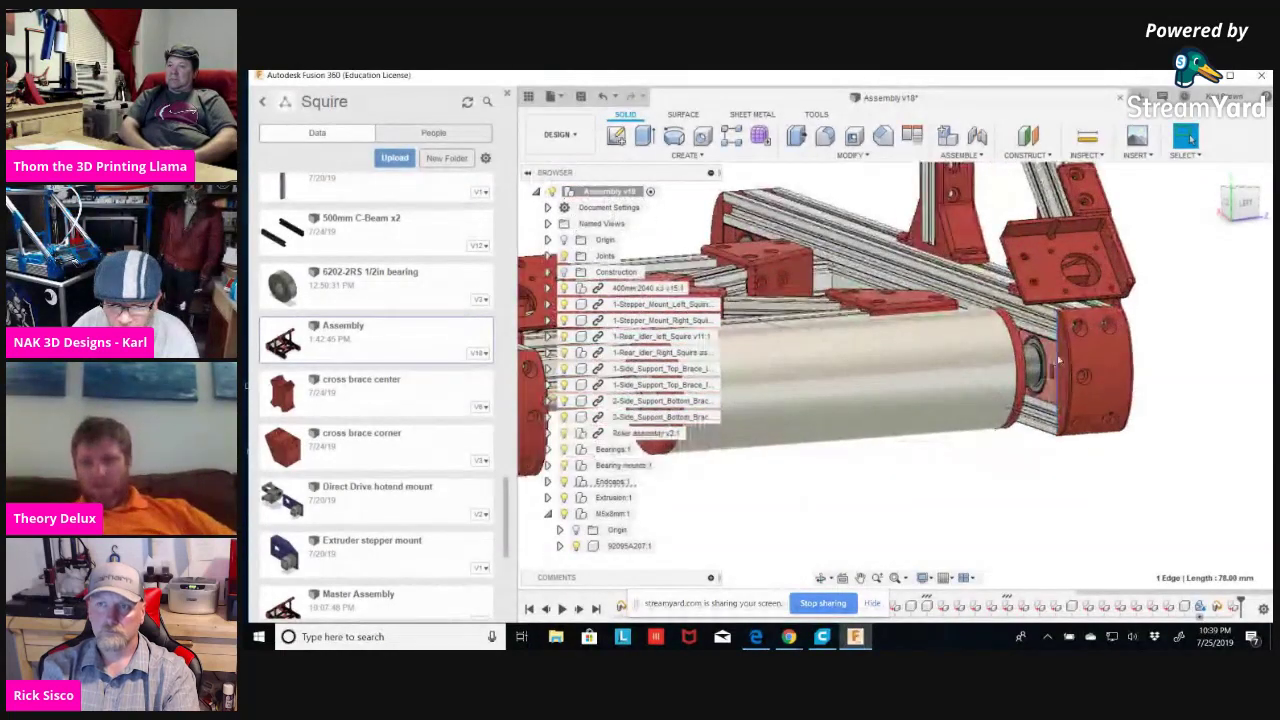
left_click(1040, 356)
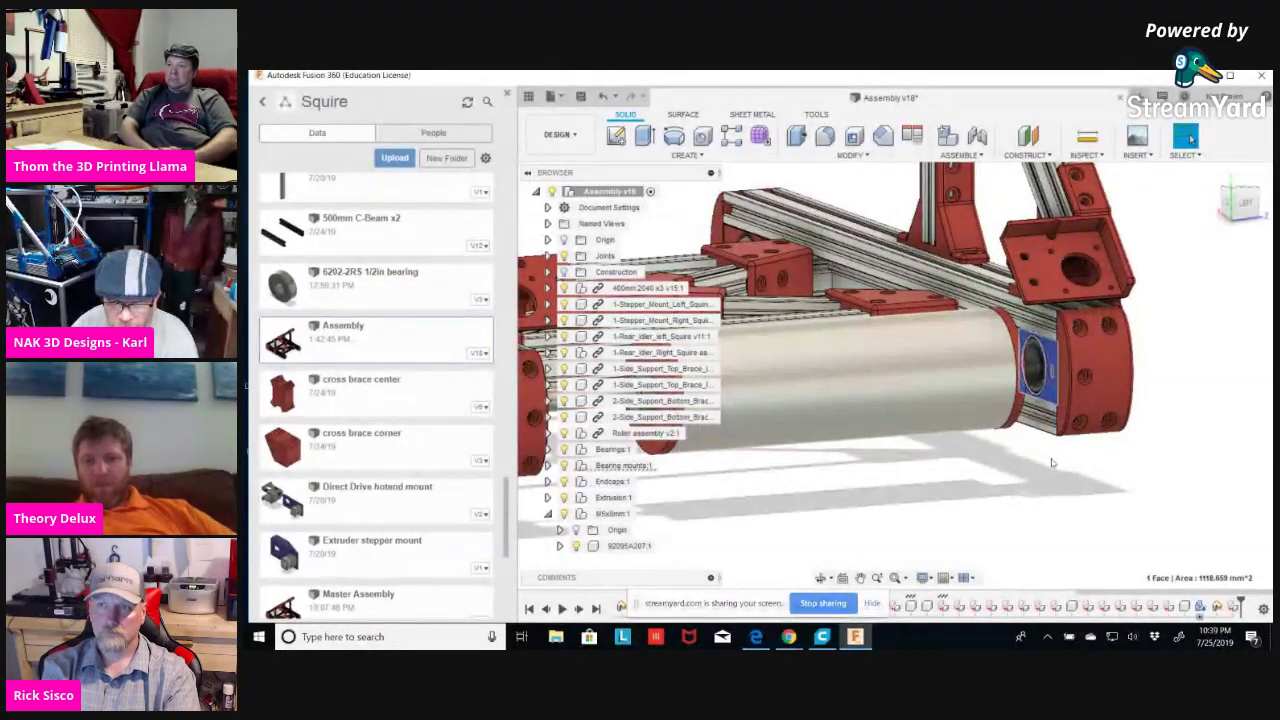
scroll(930, 370, "down", 4)
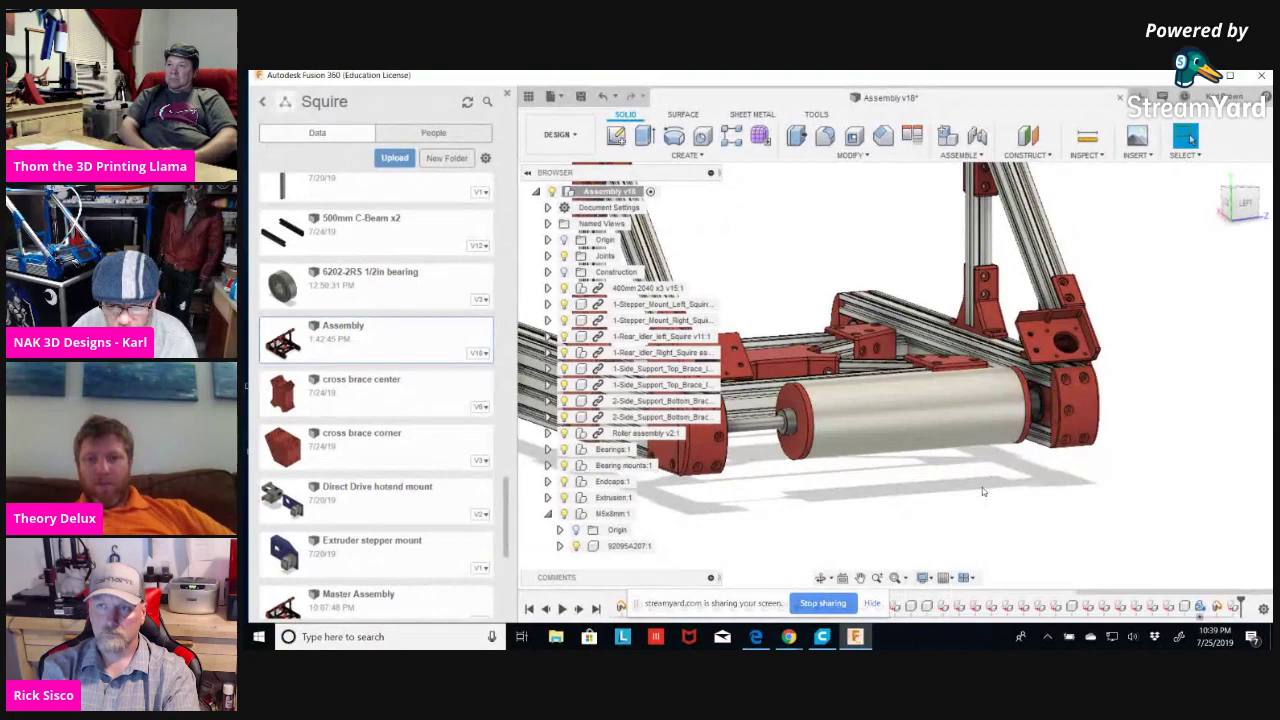
middle_click_drag(1000, 493, 910, 420, "shift")
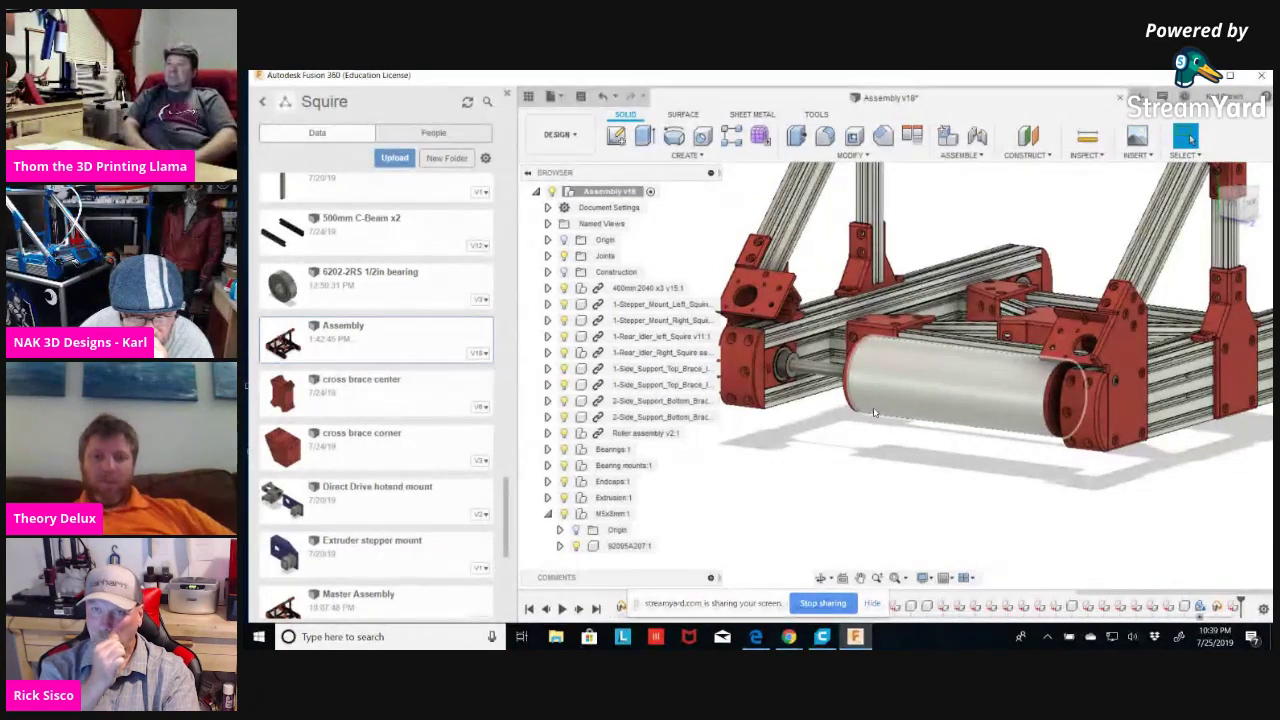
left_click(981, 156)
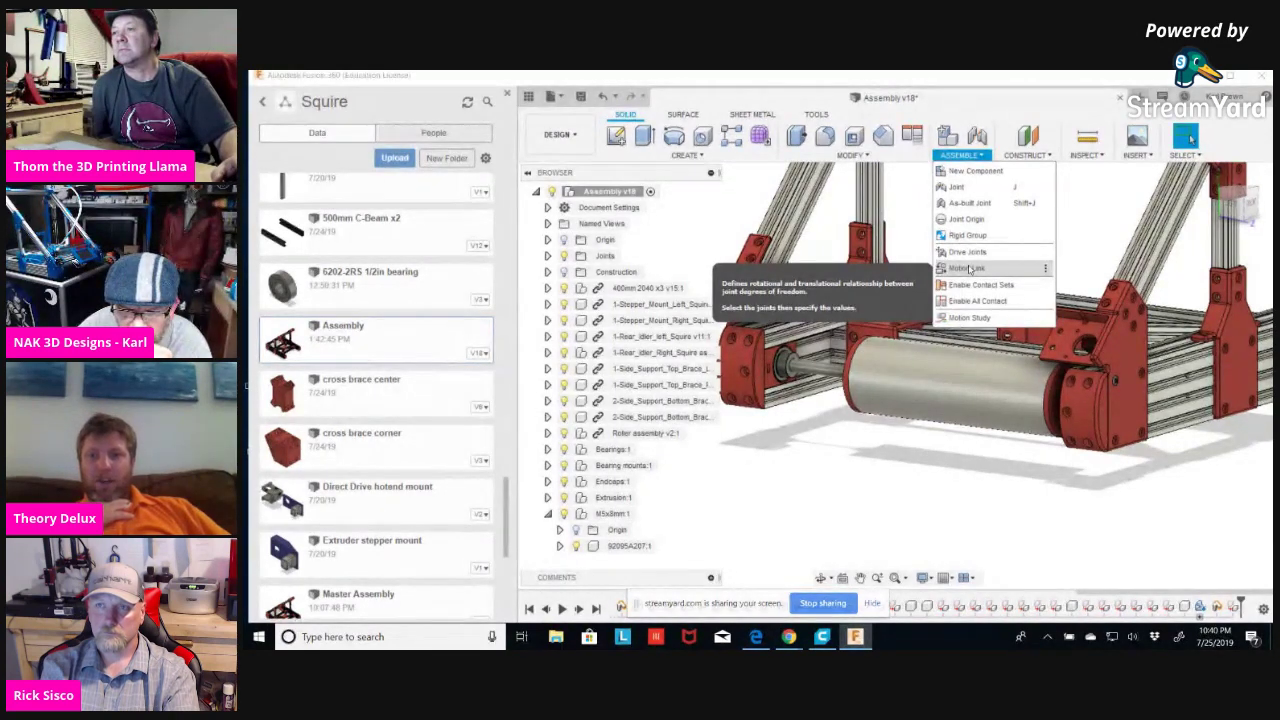
left_click(971, 189)
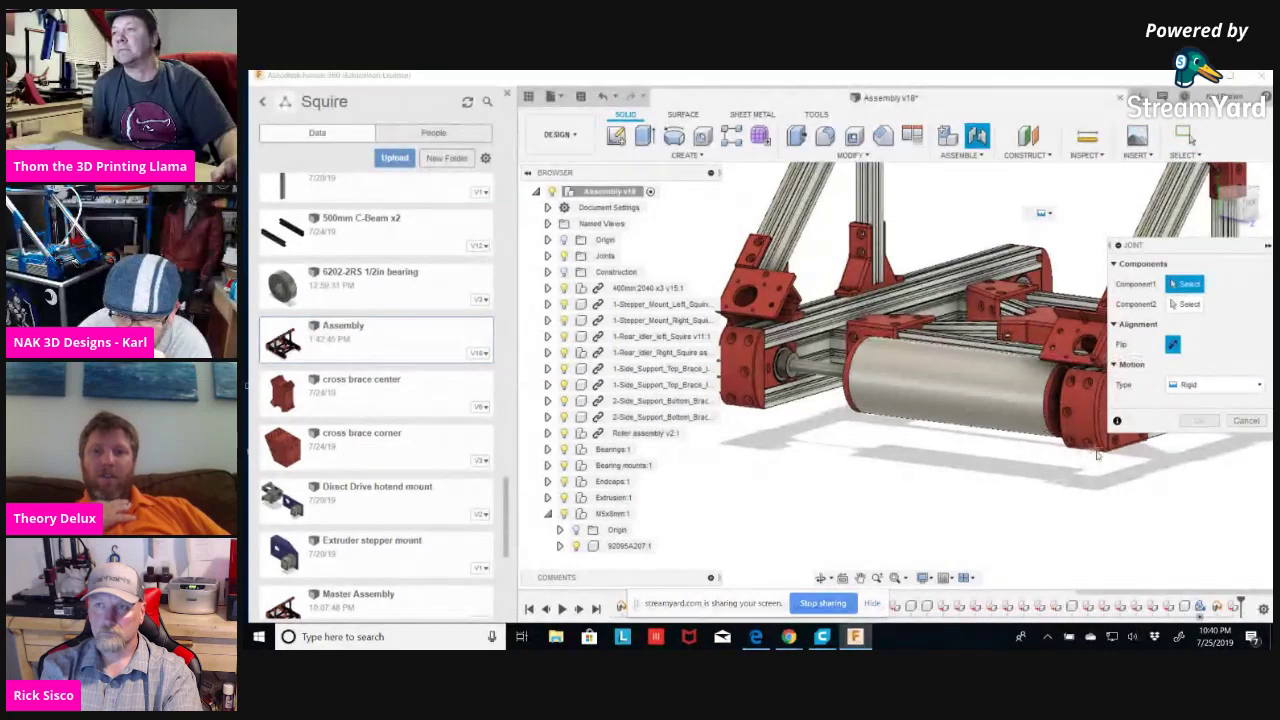
Set the joint motion to Pin-slot and pick the roller's 6.35 mm shaft as first component.
left_click(1260, 385)
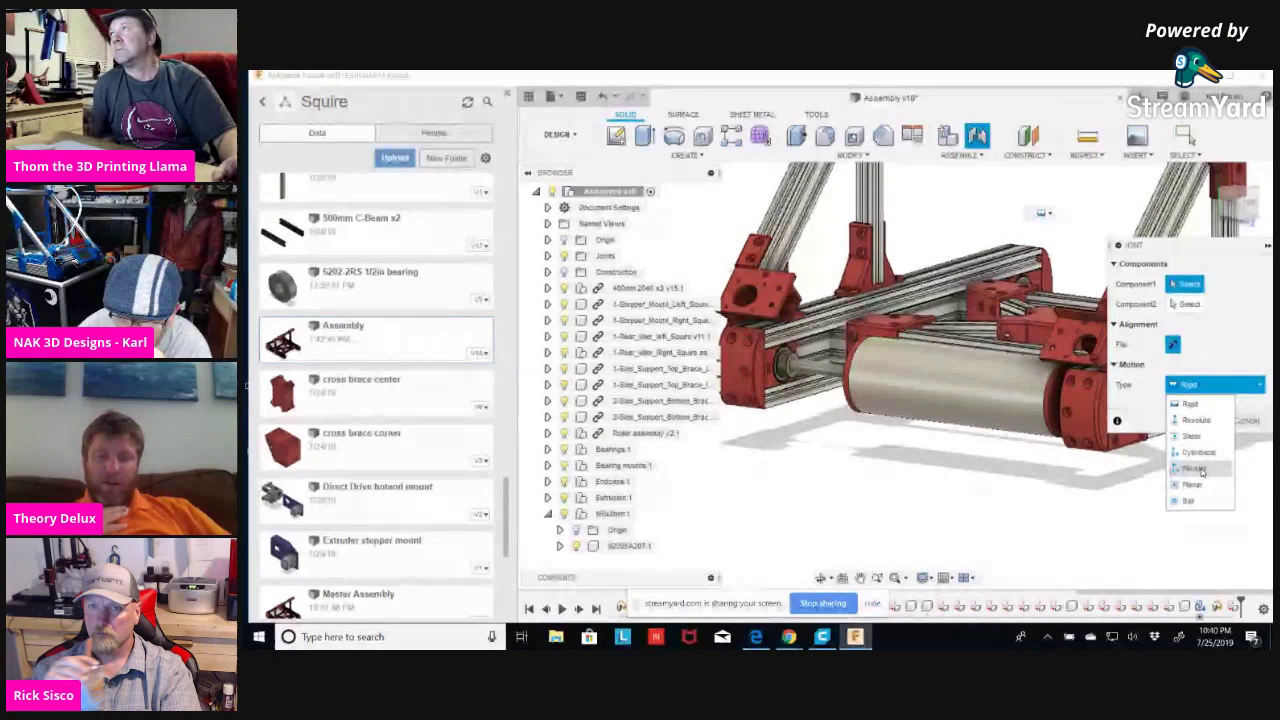
left_click(1201, 470)
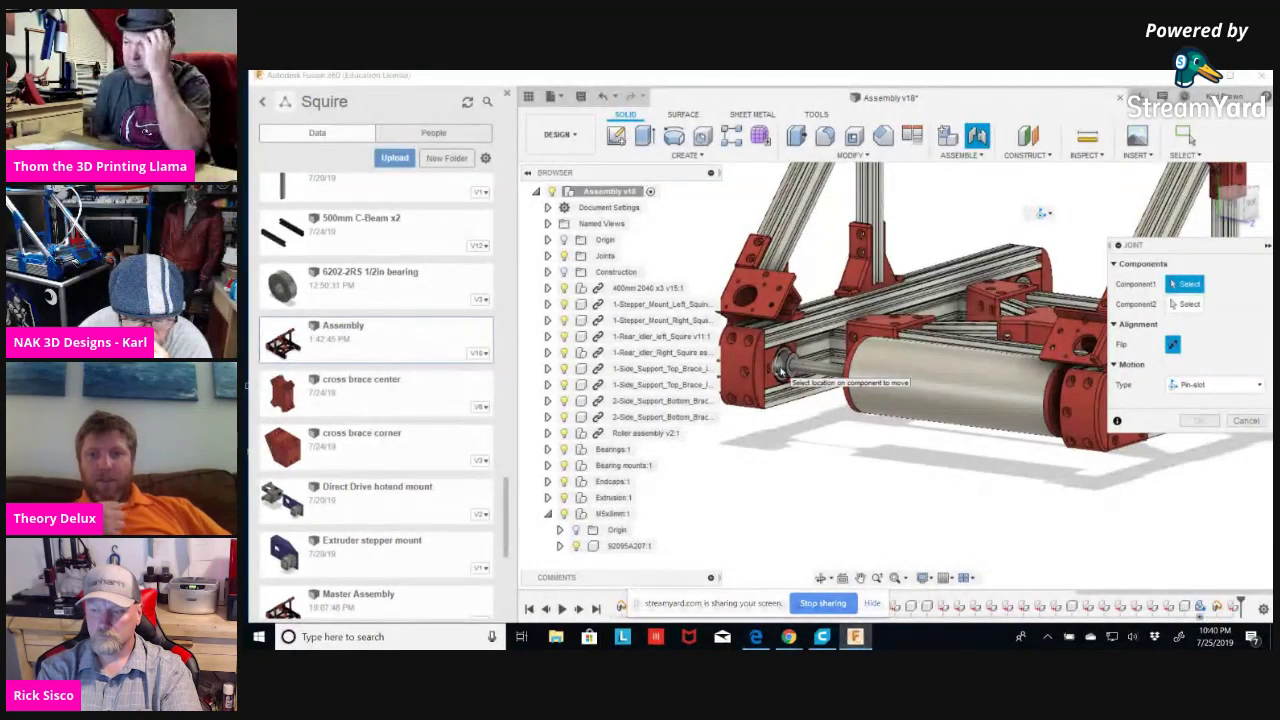
scroll(781, 370, "up", 6)
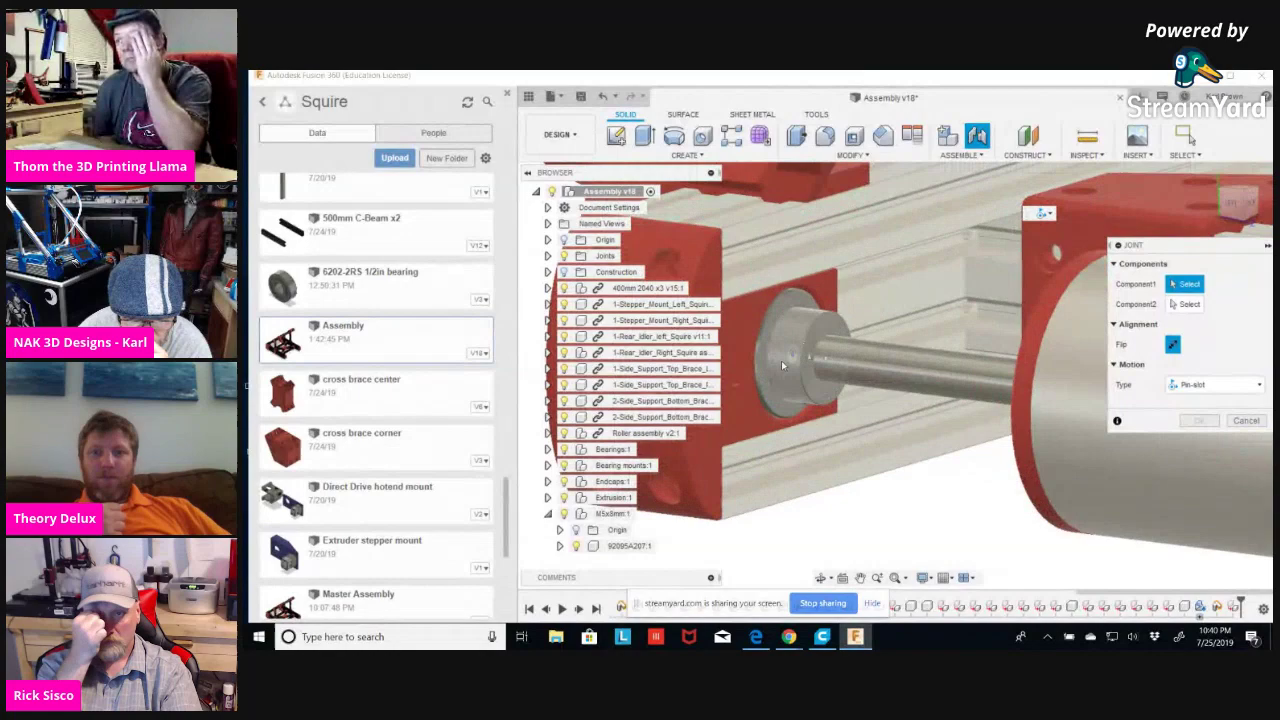
scroll(783, 360, "down", 2)
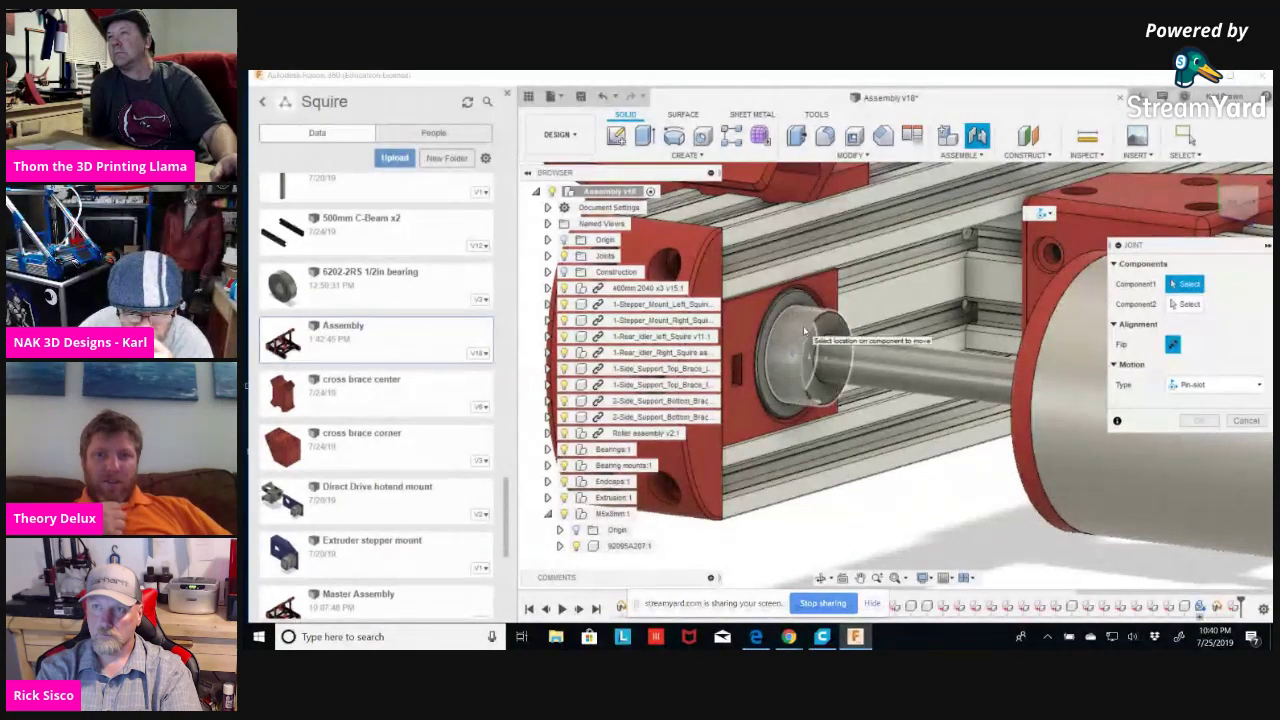
middle_click_drag(1044, 390, 1079, 433, "shift")
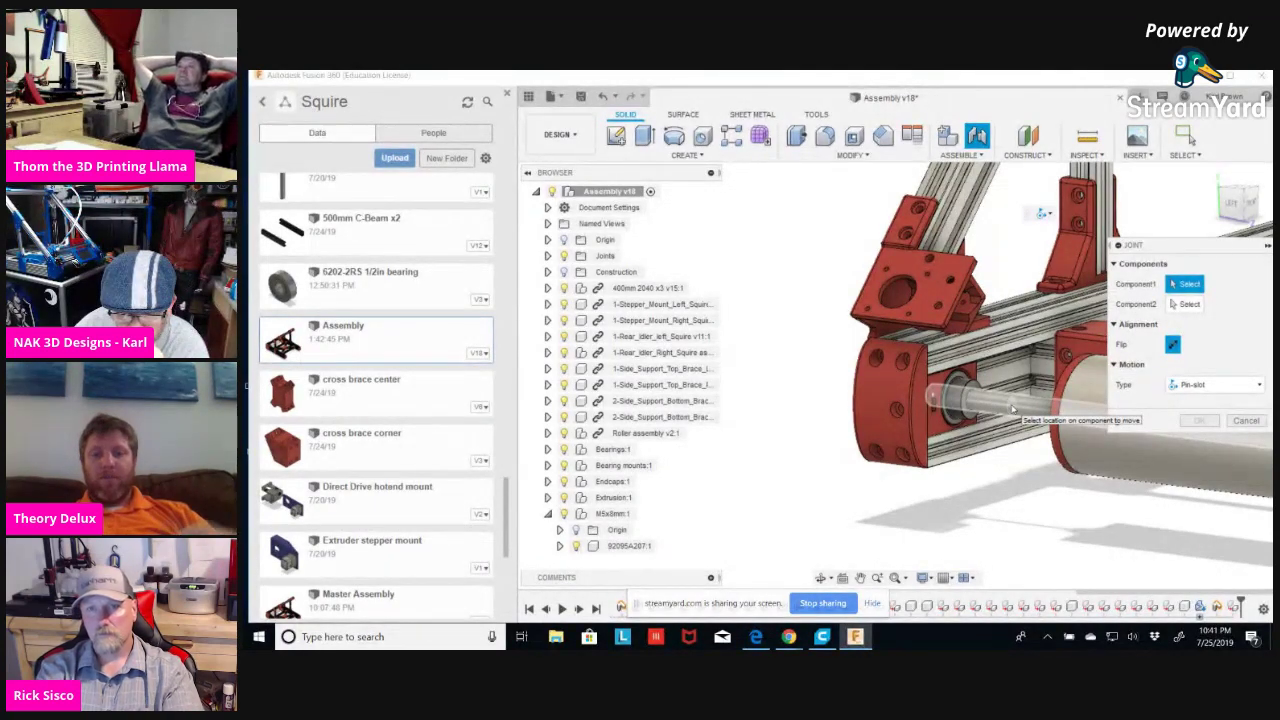
left_click(1012, 408)
Try the shaft and then the bearing face as first component, clearing each pick.
middle_click_drag(1008, 476, 937, 395, "shift")
scroll(935, 393, "up", 6)
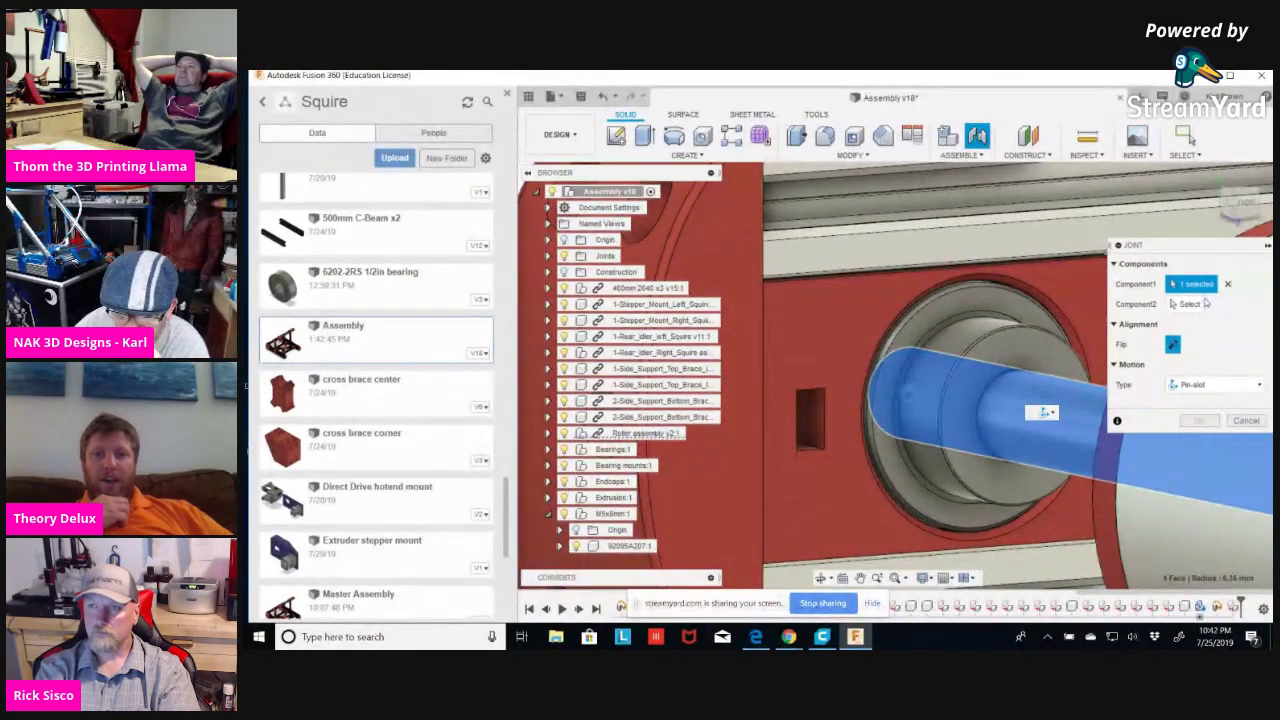
left_click(1227, 284)
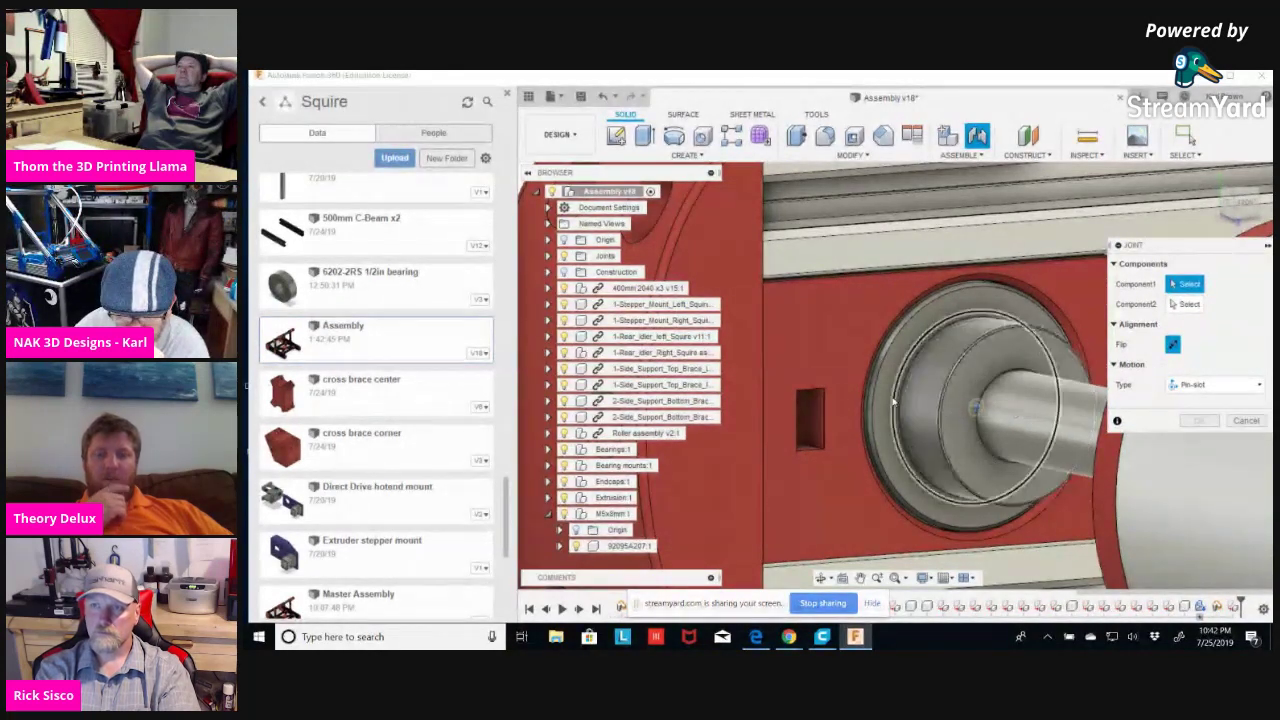
left_click(957, 399)
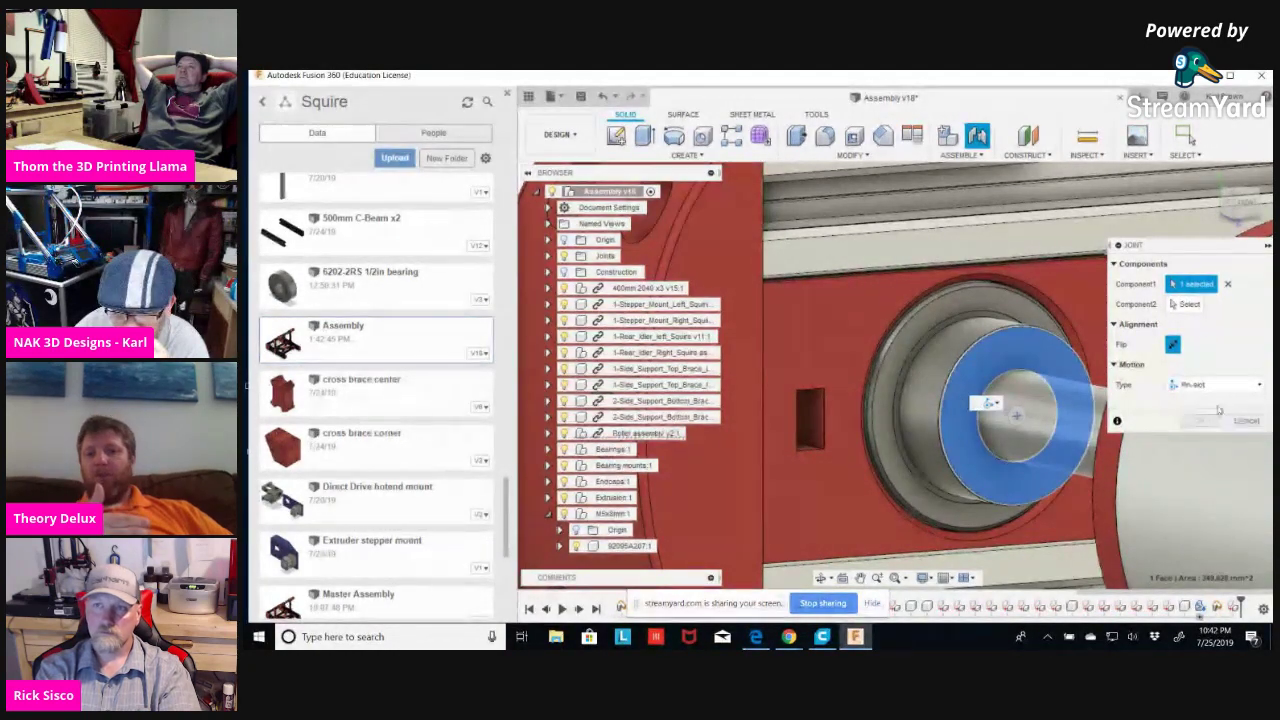
left_click(1228, 284)
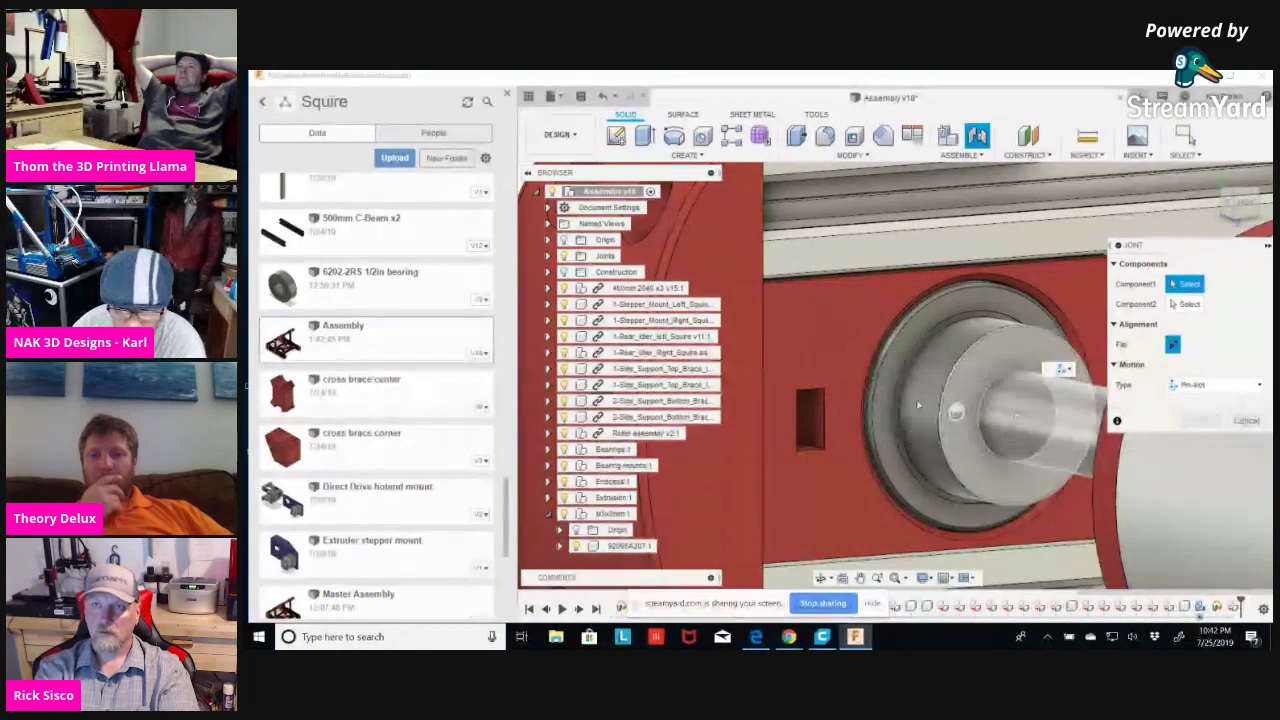
middle_click_drag(895, 403, 944, 428, "shift")
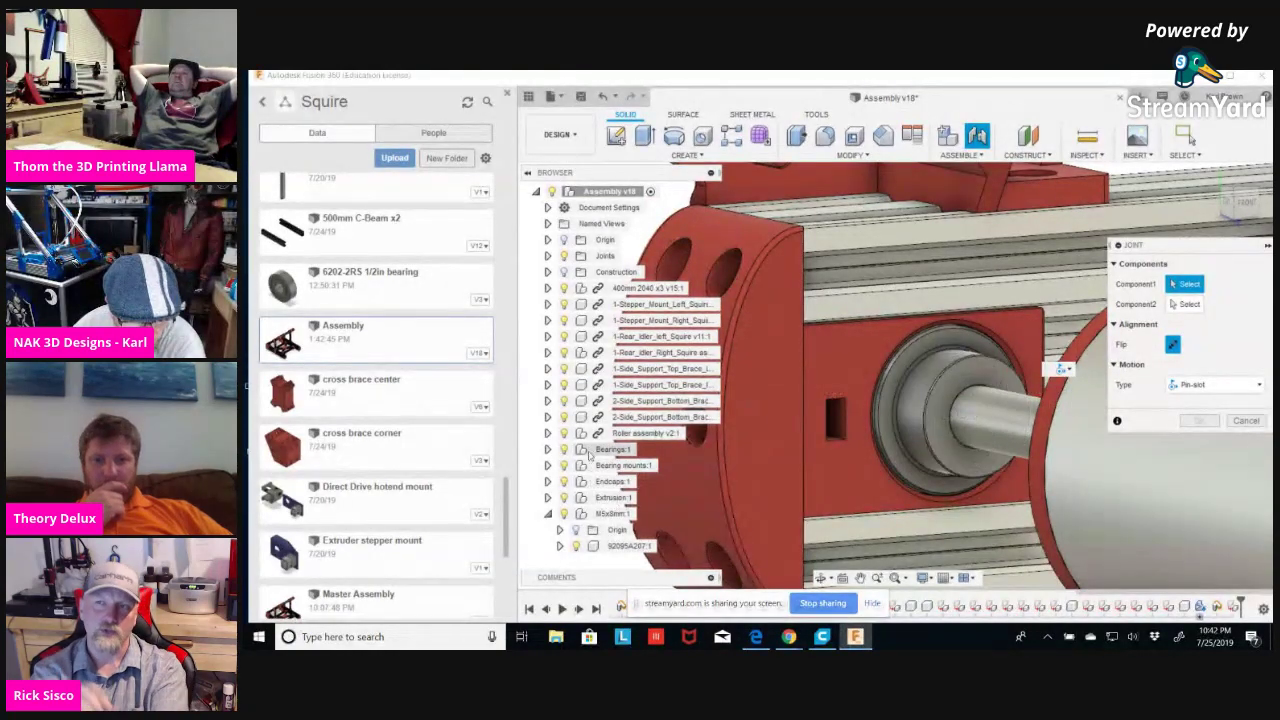
Hide the roller, pick the bearing, show the roller, pick the shaft, then clear the shaft.
left_click(564, 434)
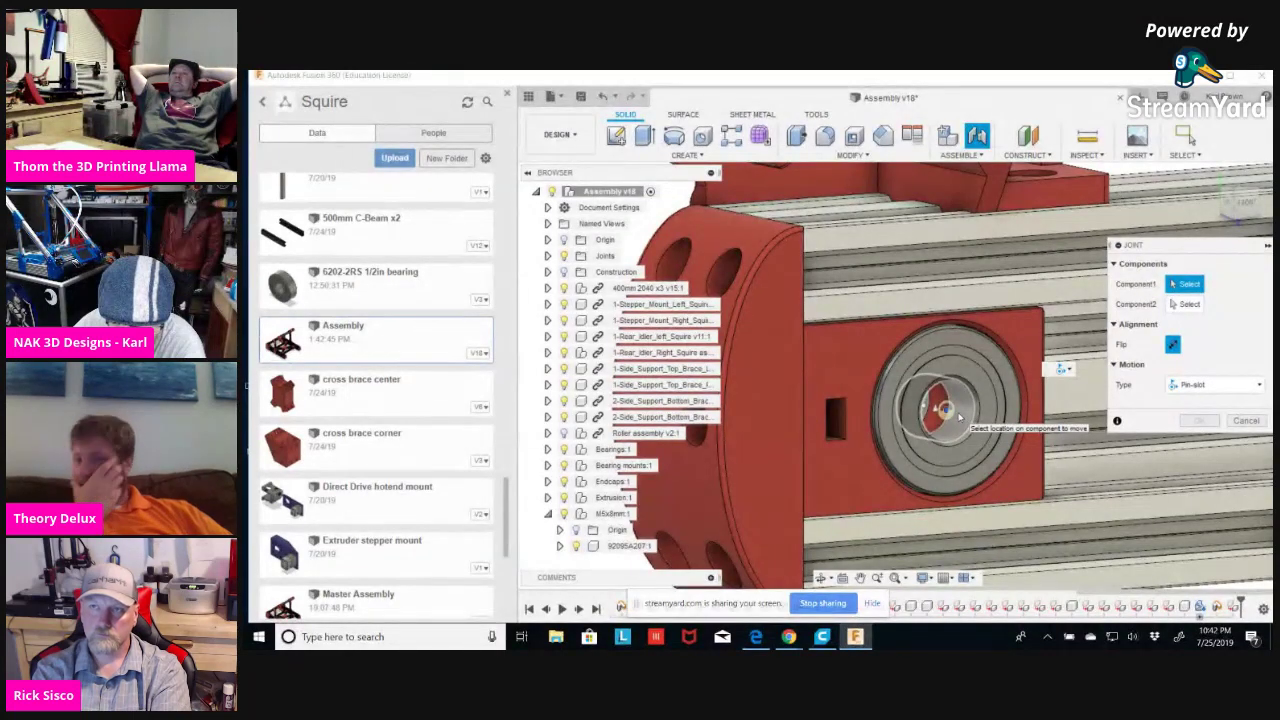
left_click(958, 418)
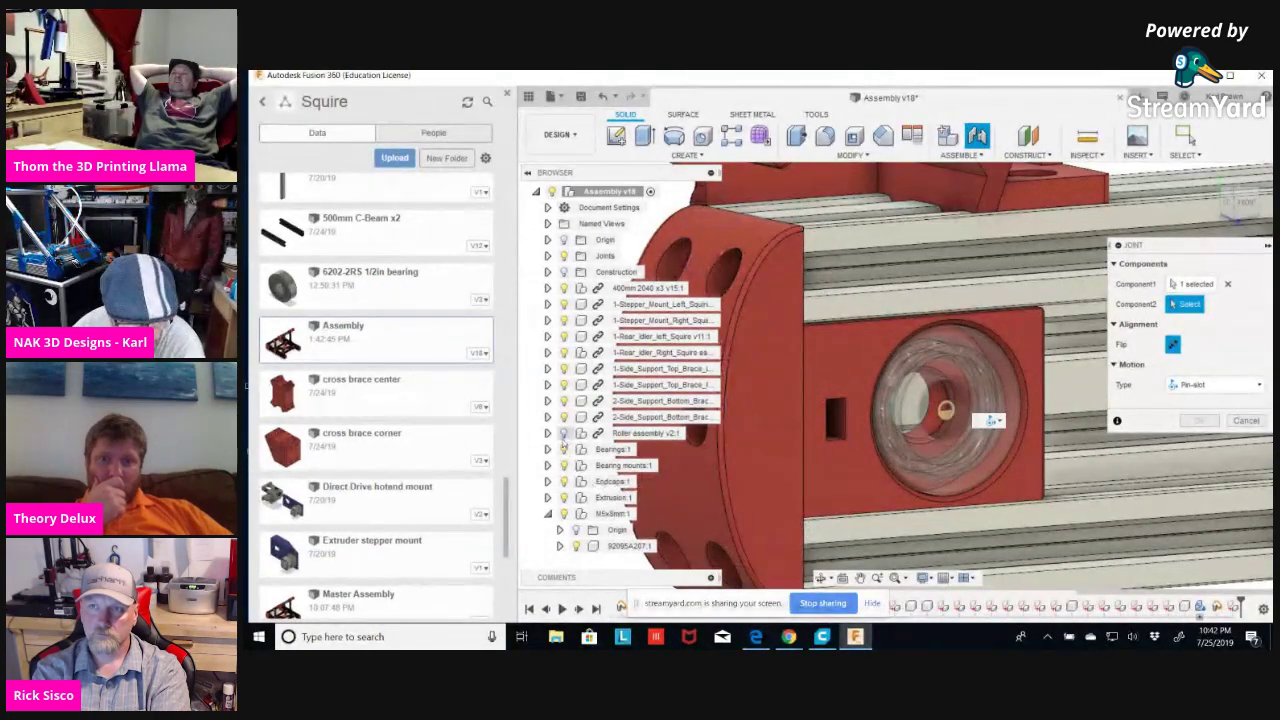
left_click(563, 433)
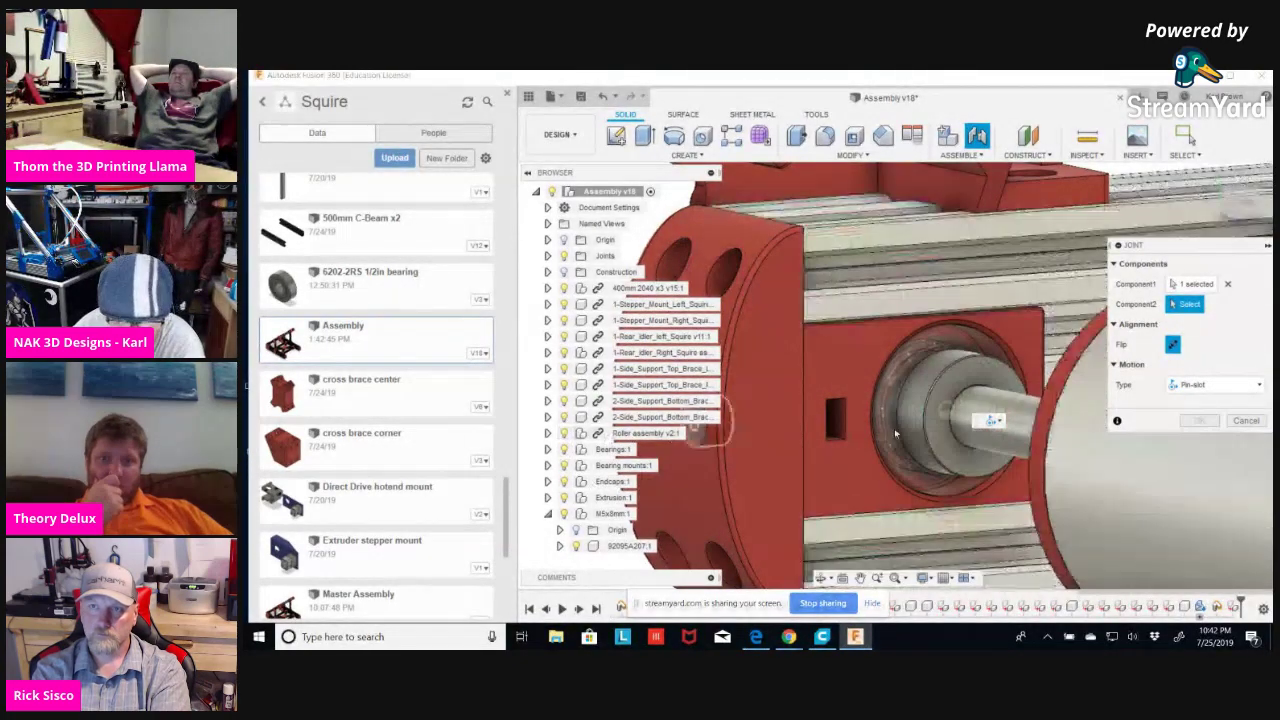
left_click(1017, 421)
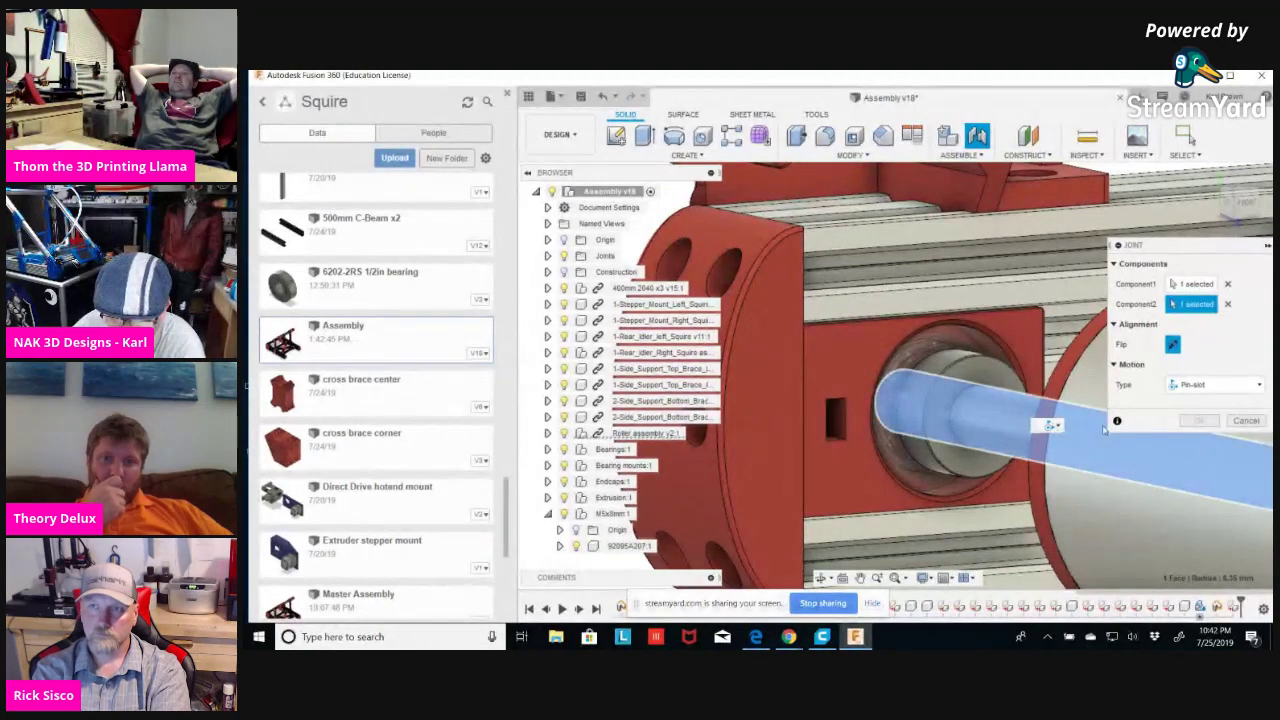
left_click(1199, 421)
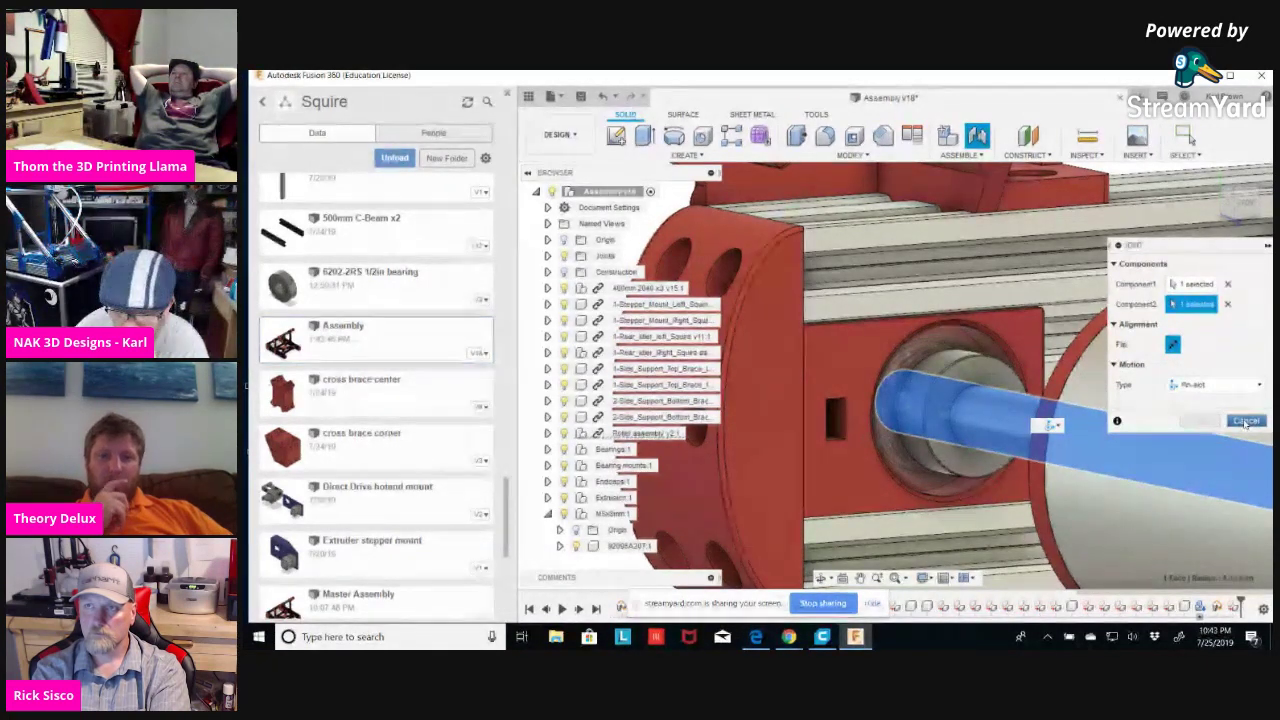
left_click(1229, 305)
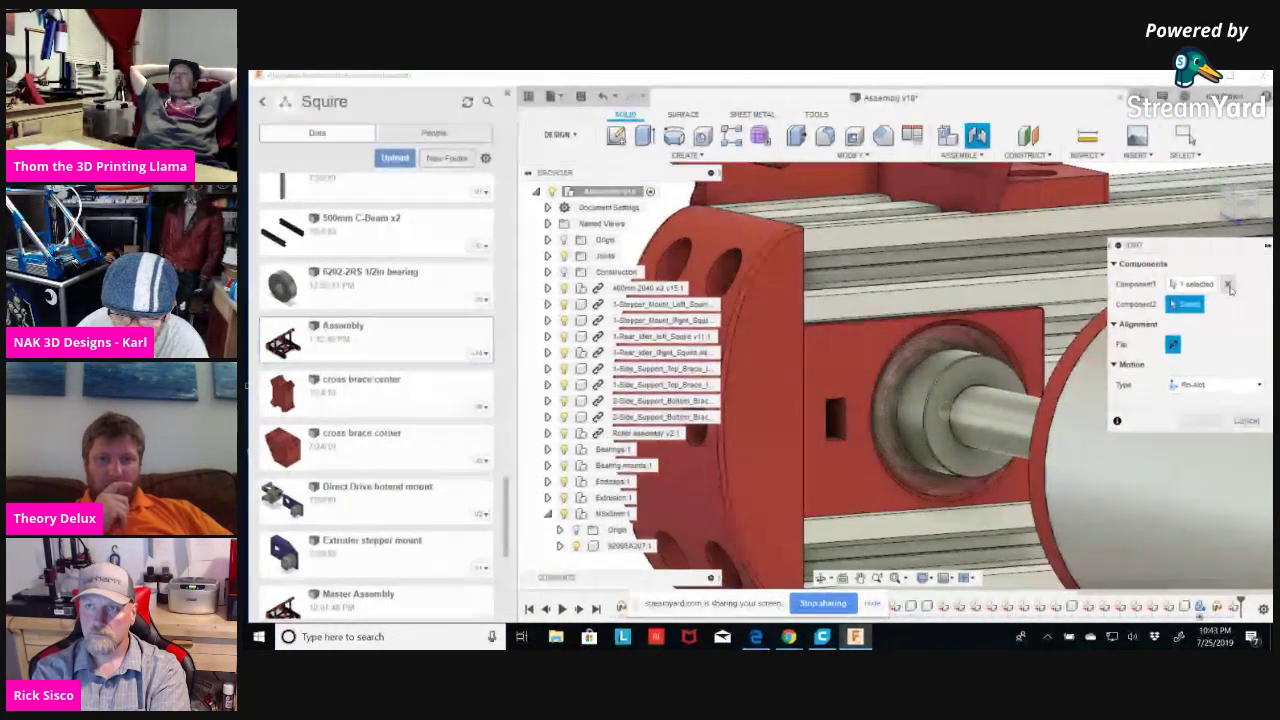
Replace the first component with the bearing mount plate face, then cancel the joint.
left_click(1229, 285)
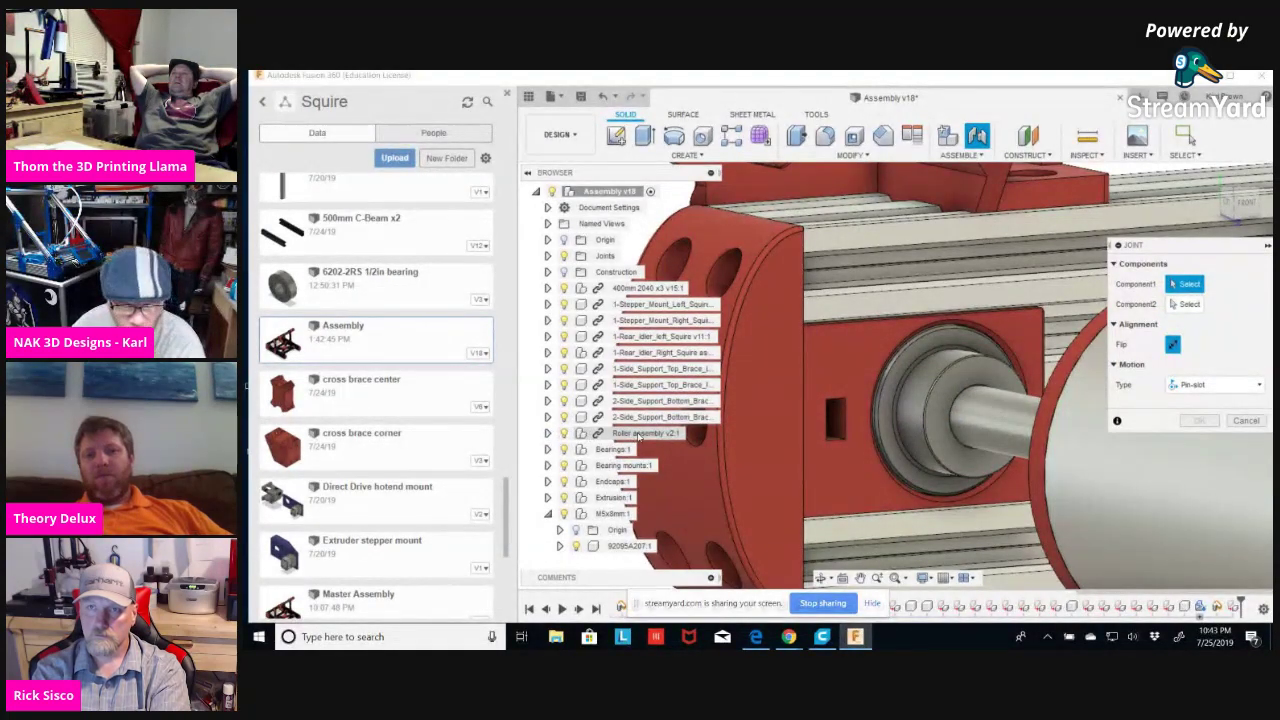
middle_click_drag(885, 440, 860, 430, "shift")
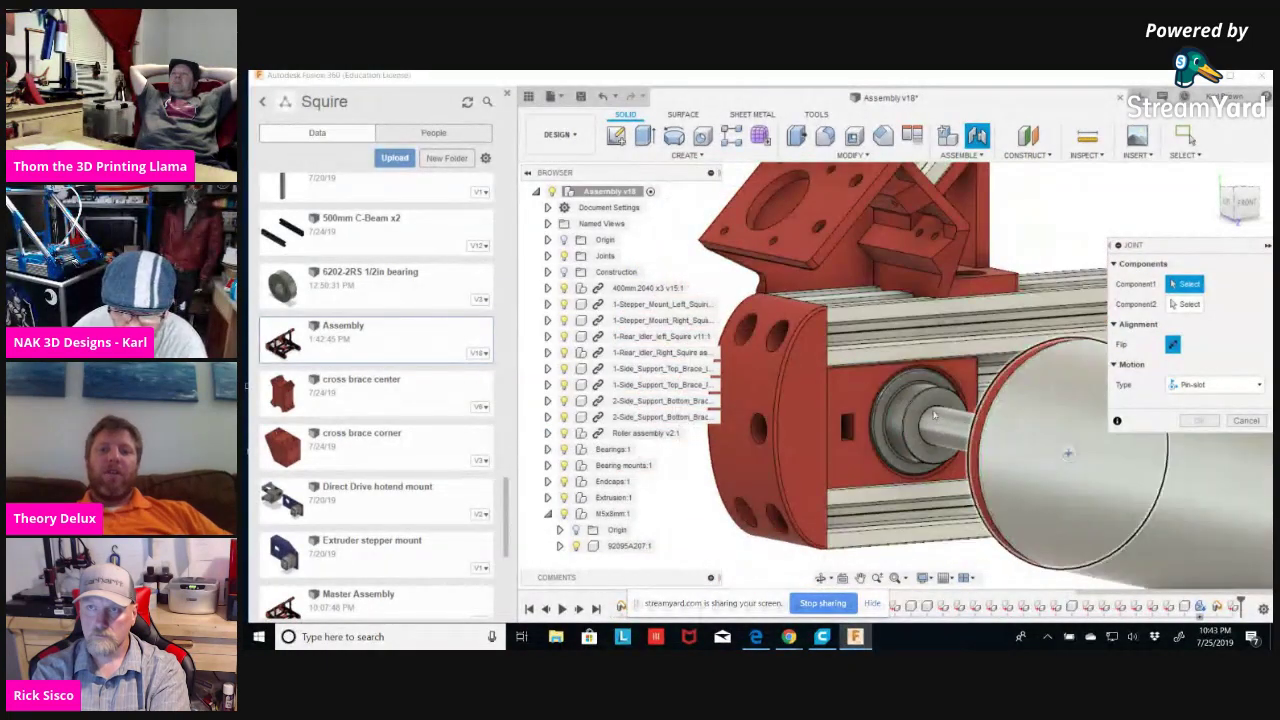
left_click(848, 424)
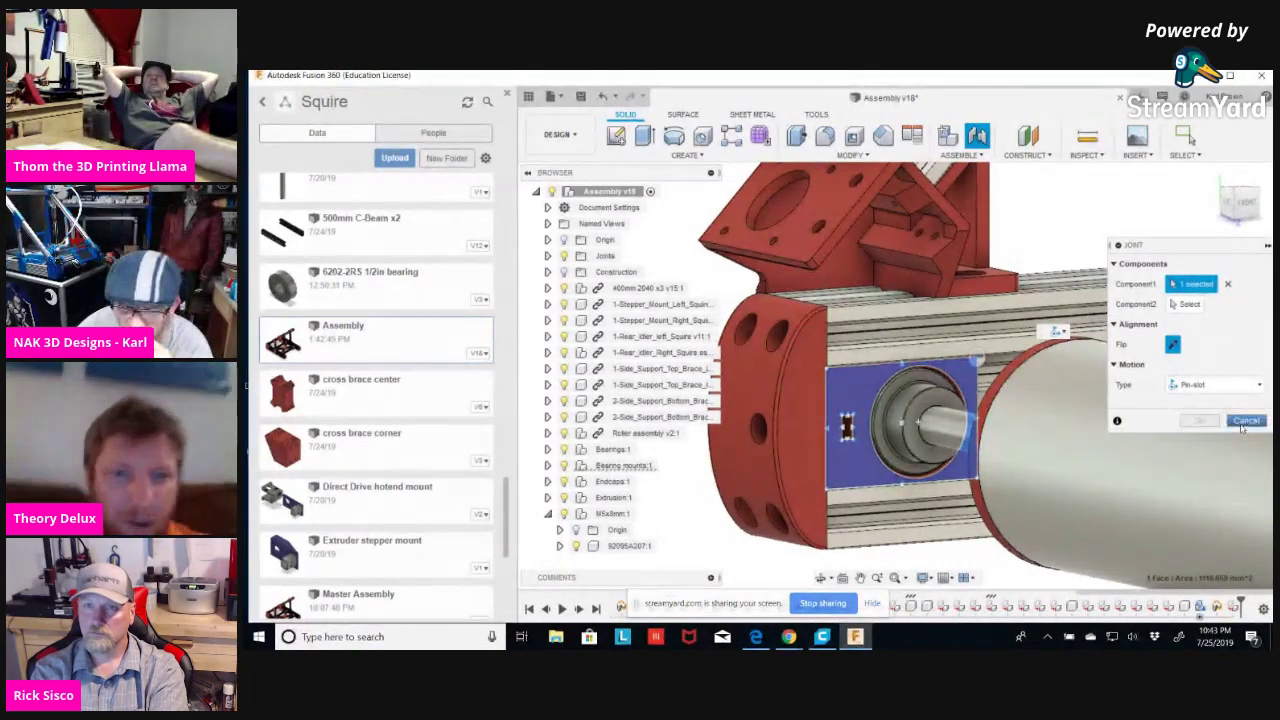
left_click(1245, 421)
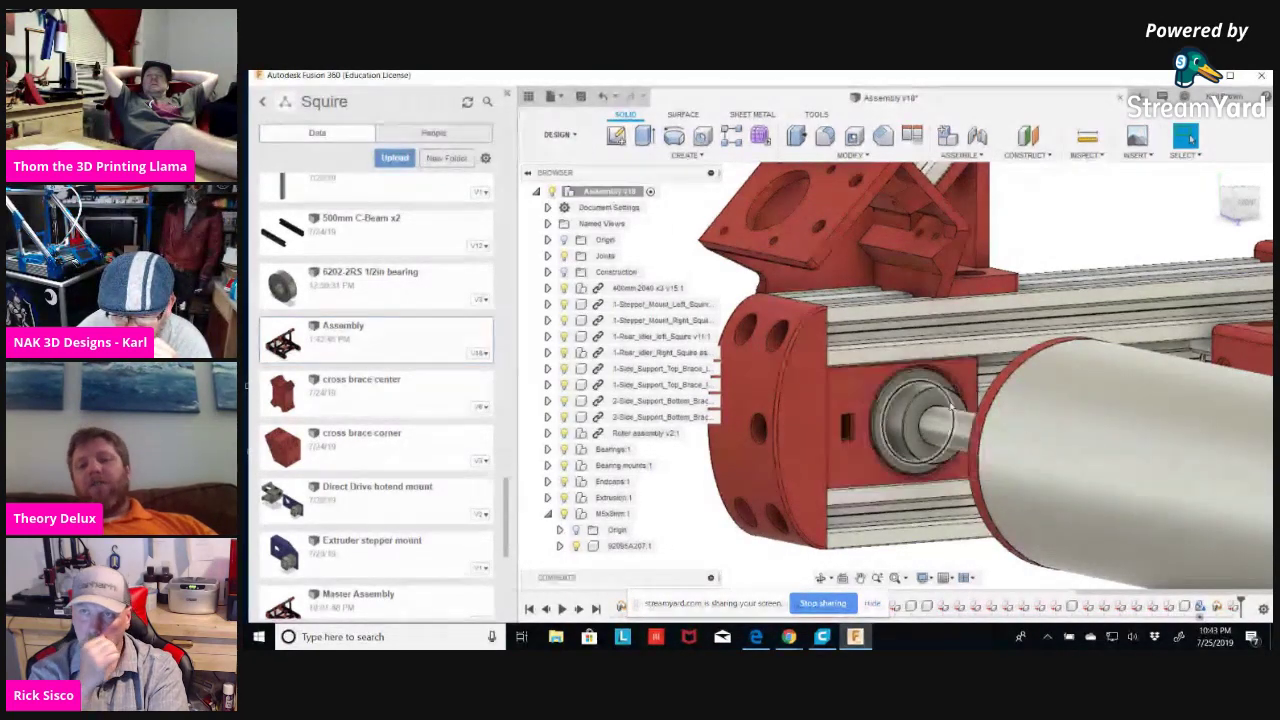
Select the Roller assembly, orbit to a new angle, and open the ASSEMBLE menu.
left_click(995, 500)
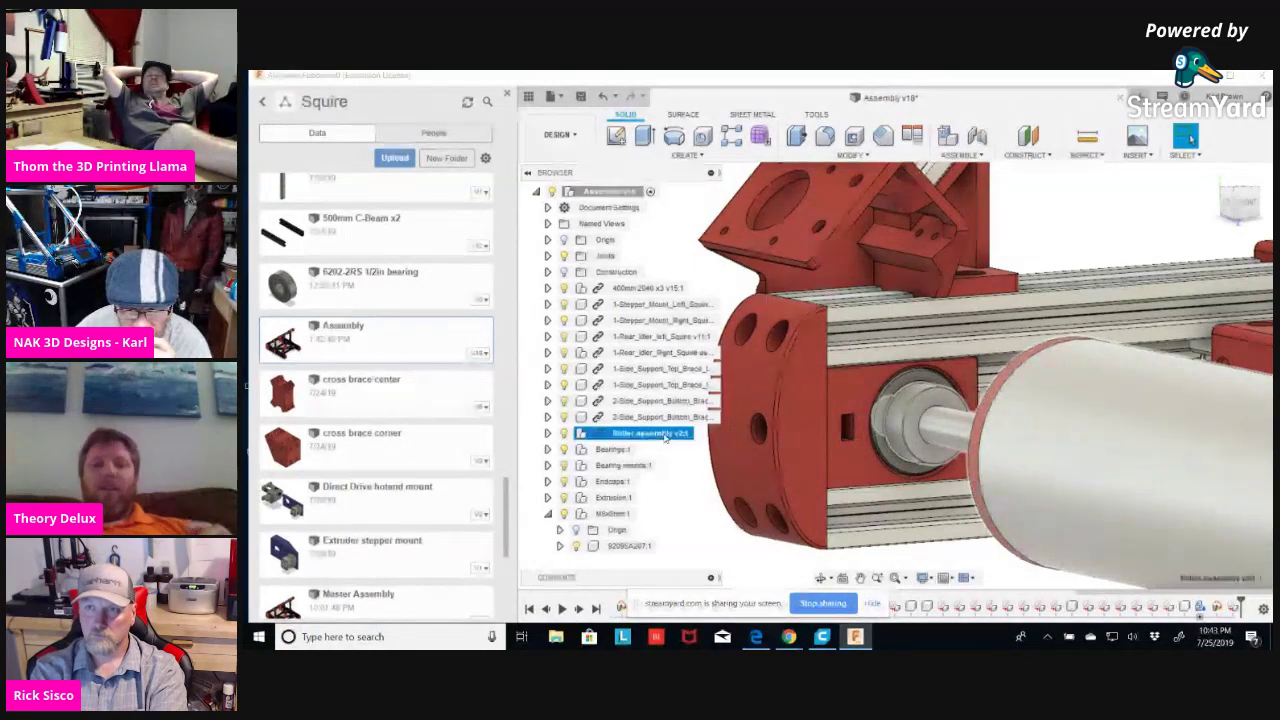
middle_click_drag(912, 560, 937, 512, "shift")
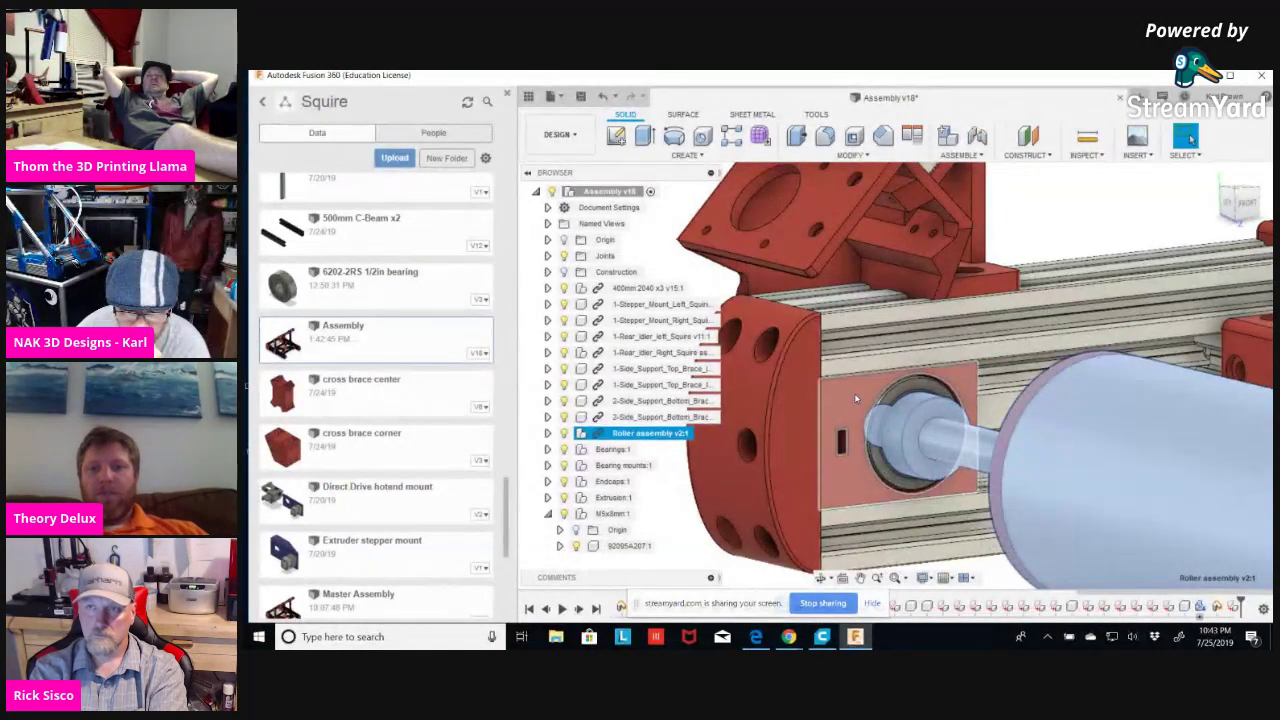
left_click(982, 156)
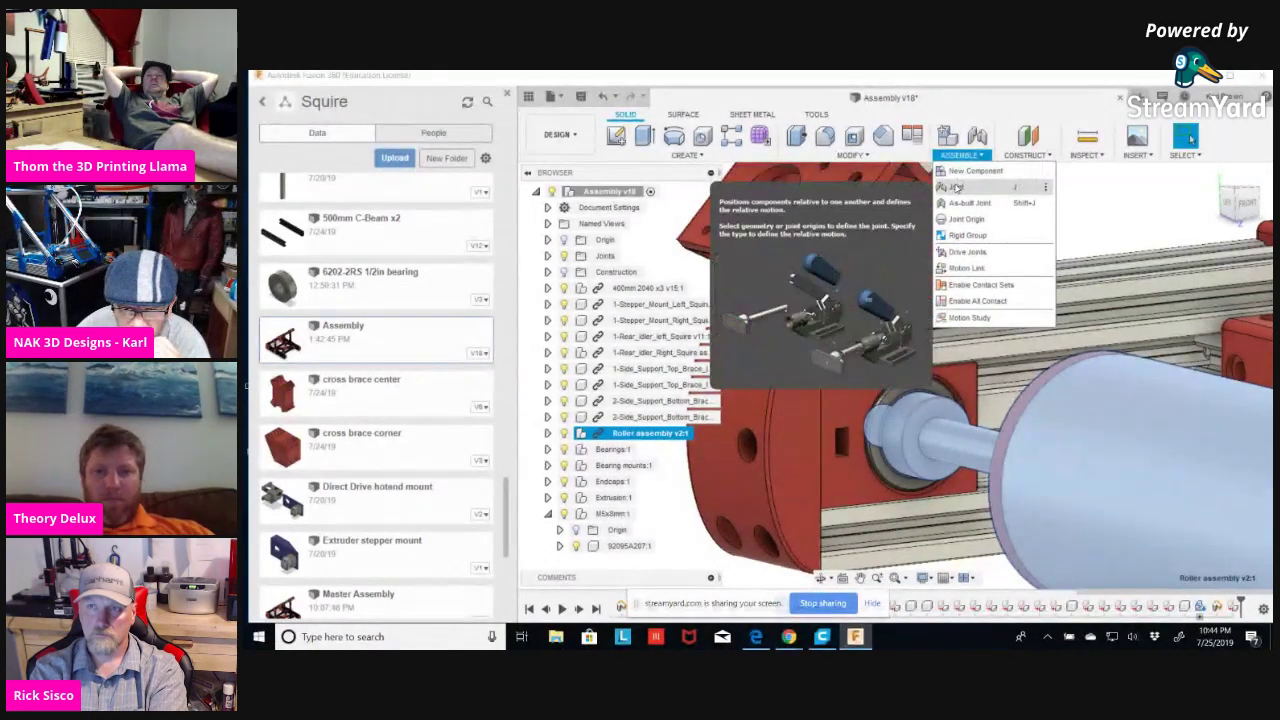
Start a Slider joint with the bearing mount face as first part, then clear the second pick.
left_click(955, 188)
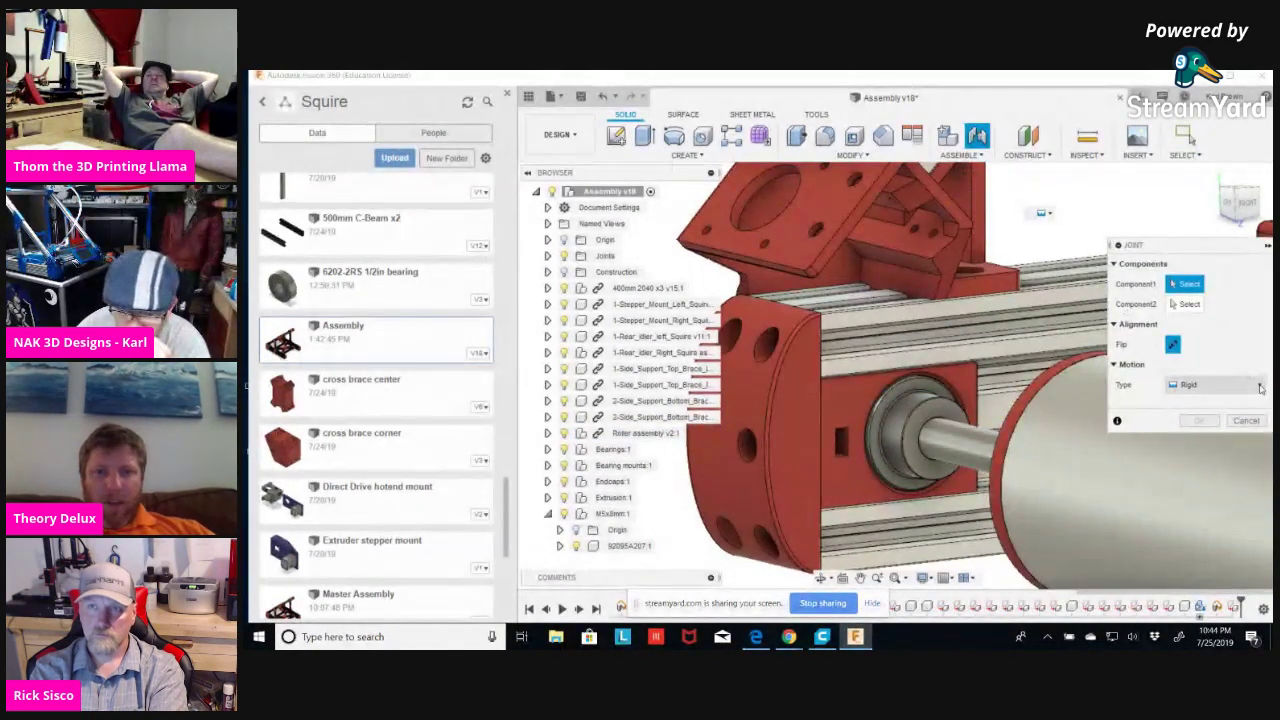
left_click(1258, 385)
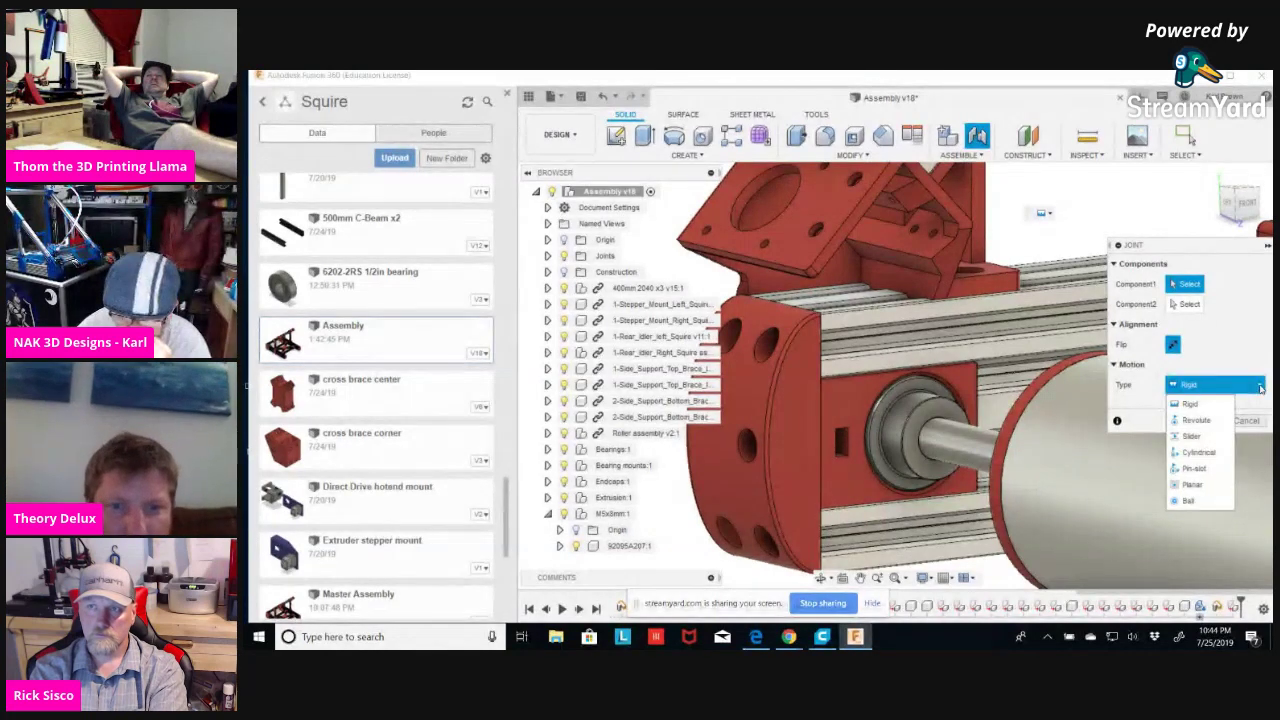
left_click(1193, 436)
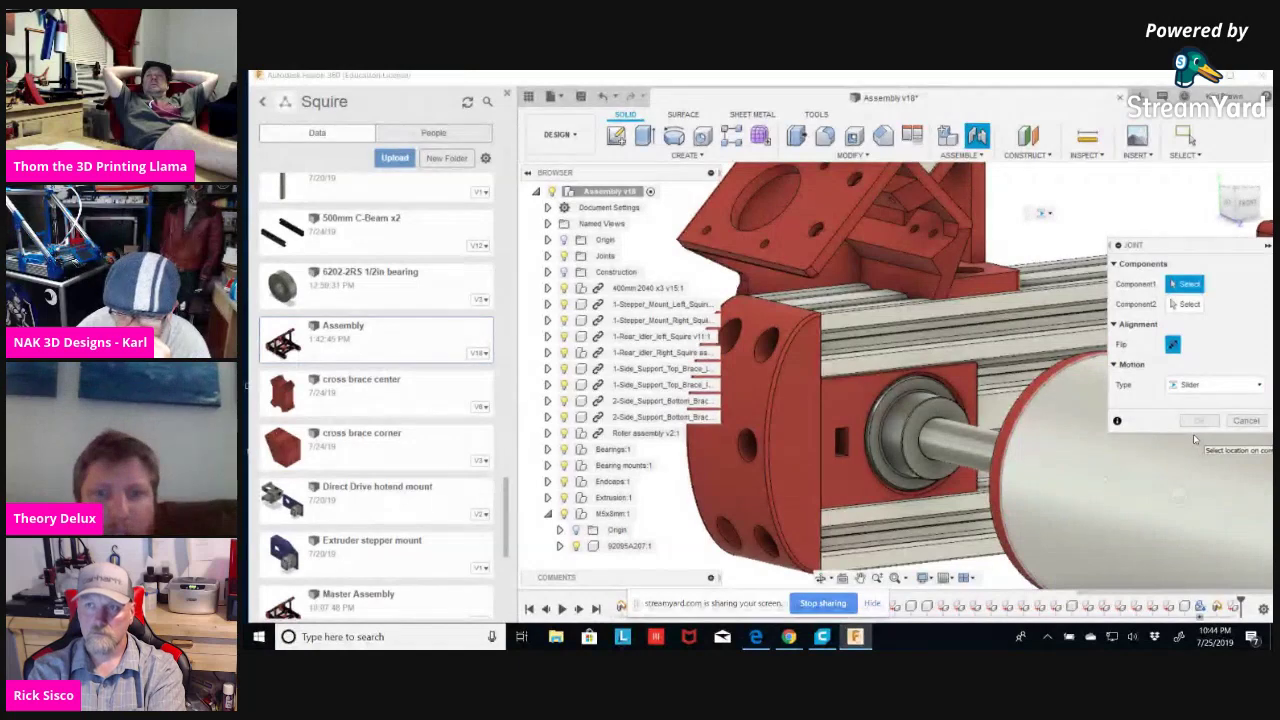
left_click(859, 403)
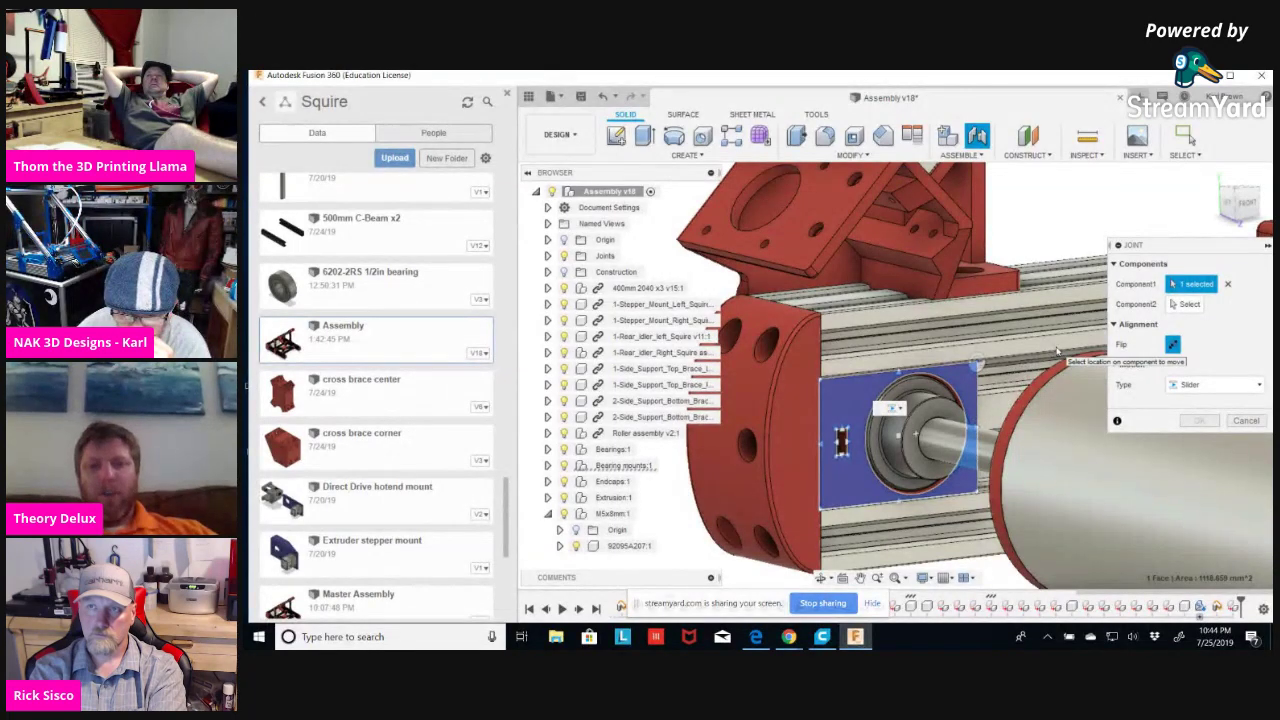
left_click(1050, 351)
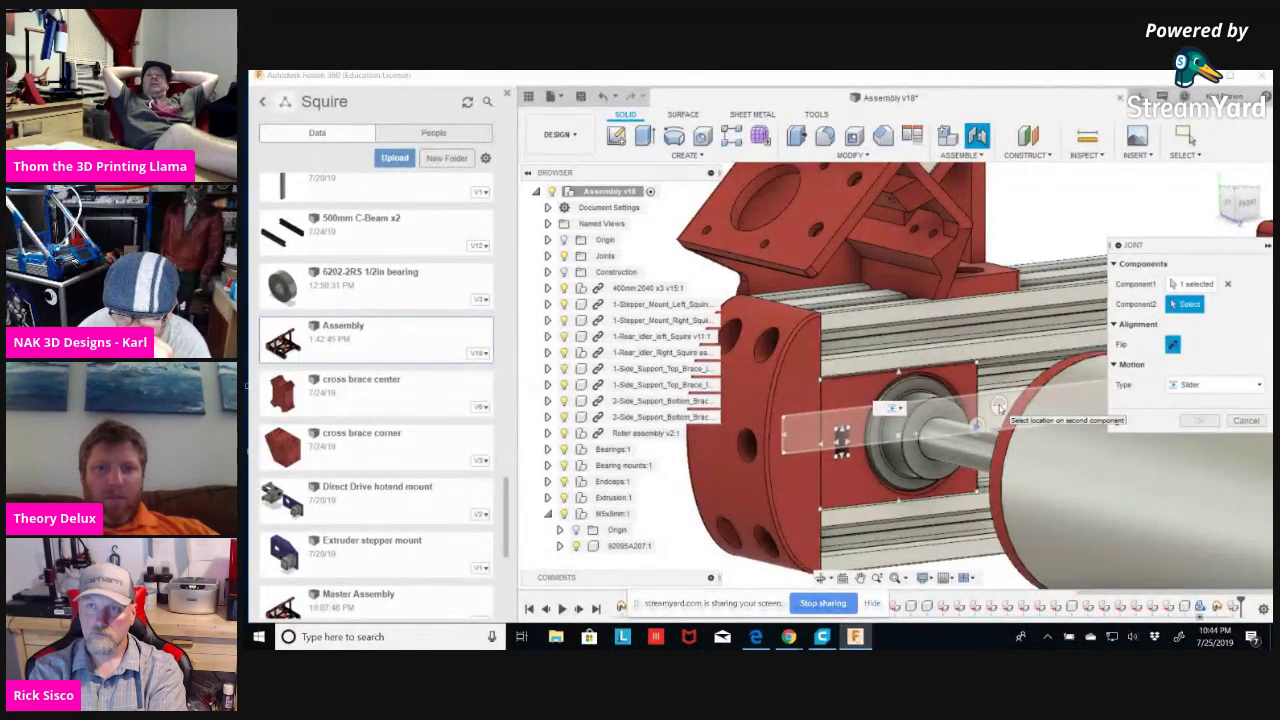
left_click(999, 405)
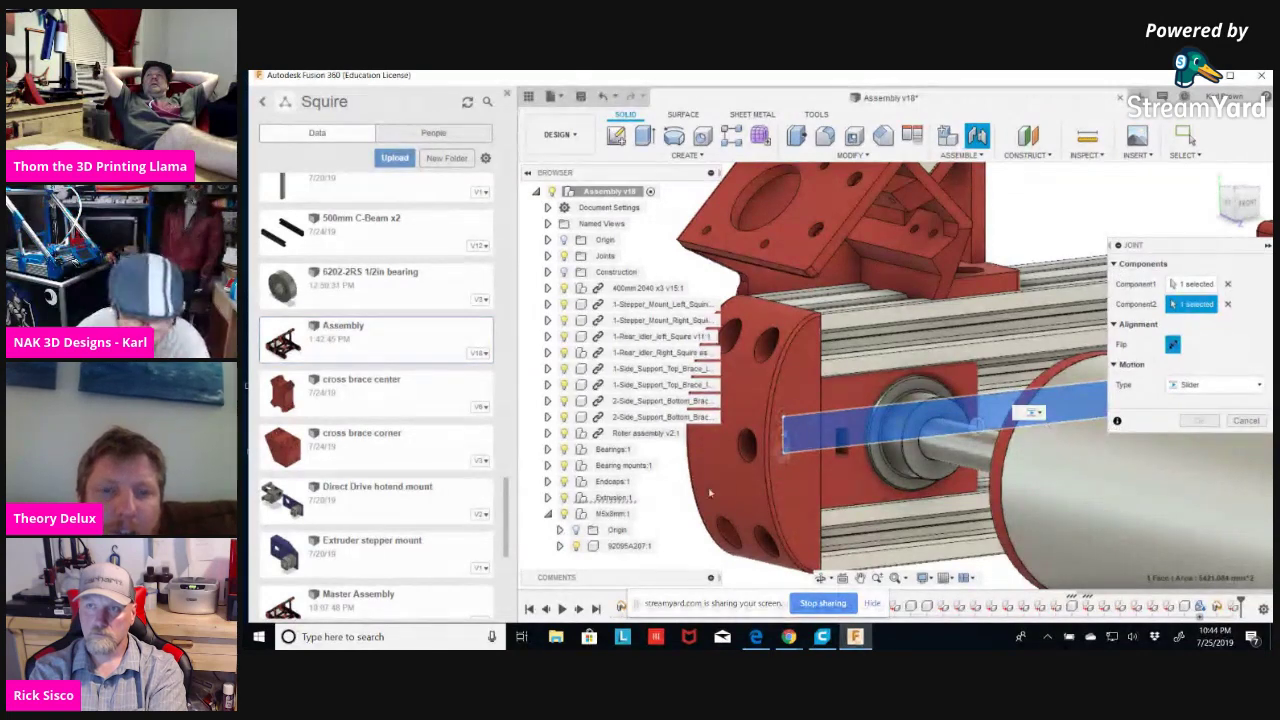
left_click(1192, 284)
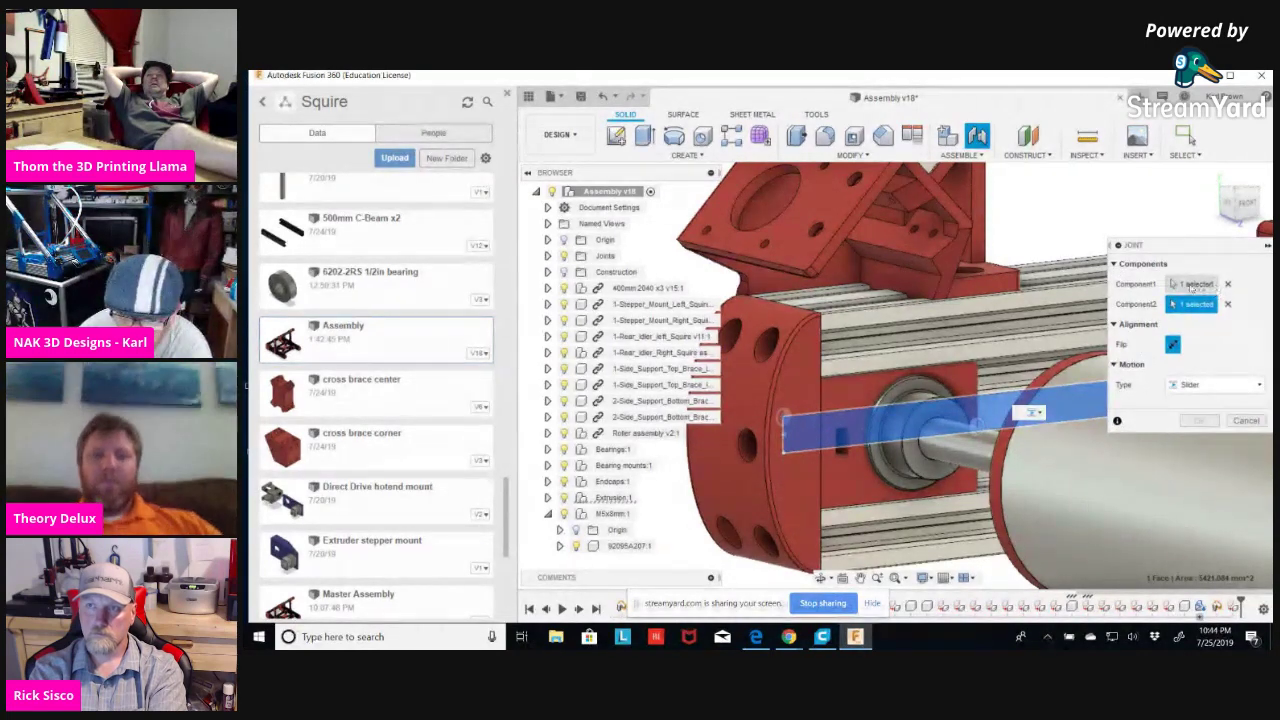
left_click(1196, 304)
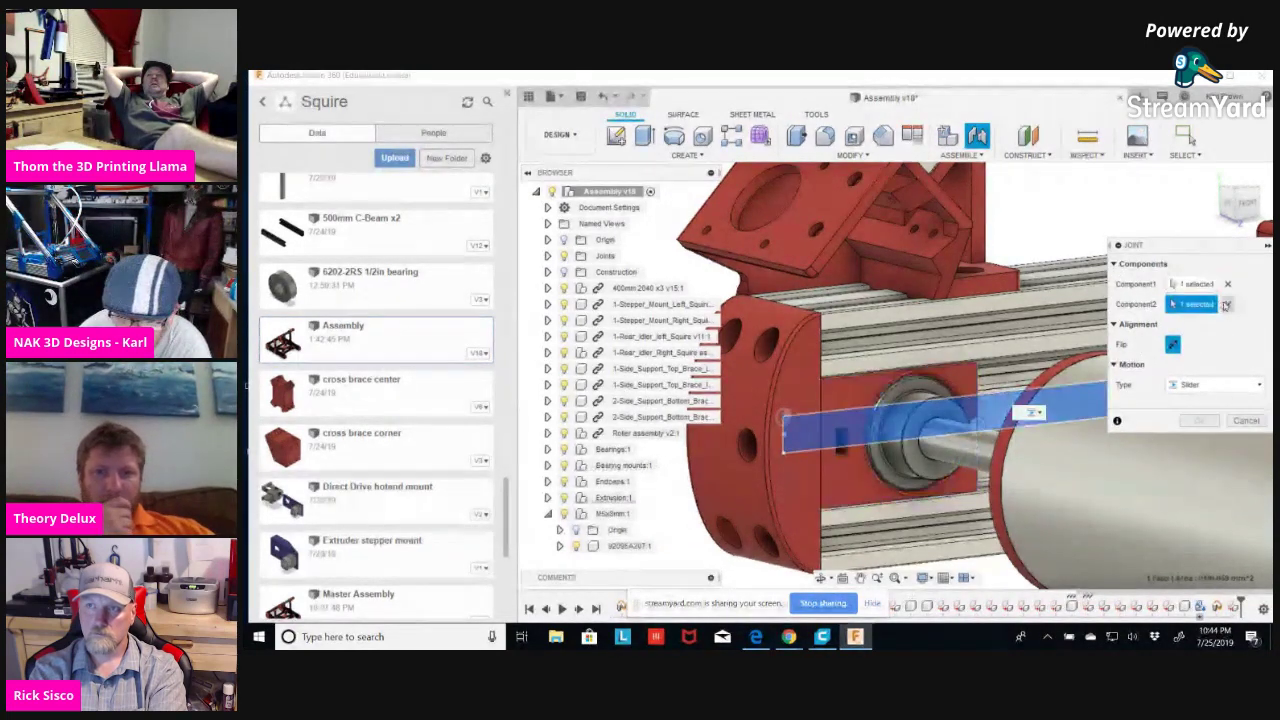
left_click(1228, 305)
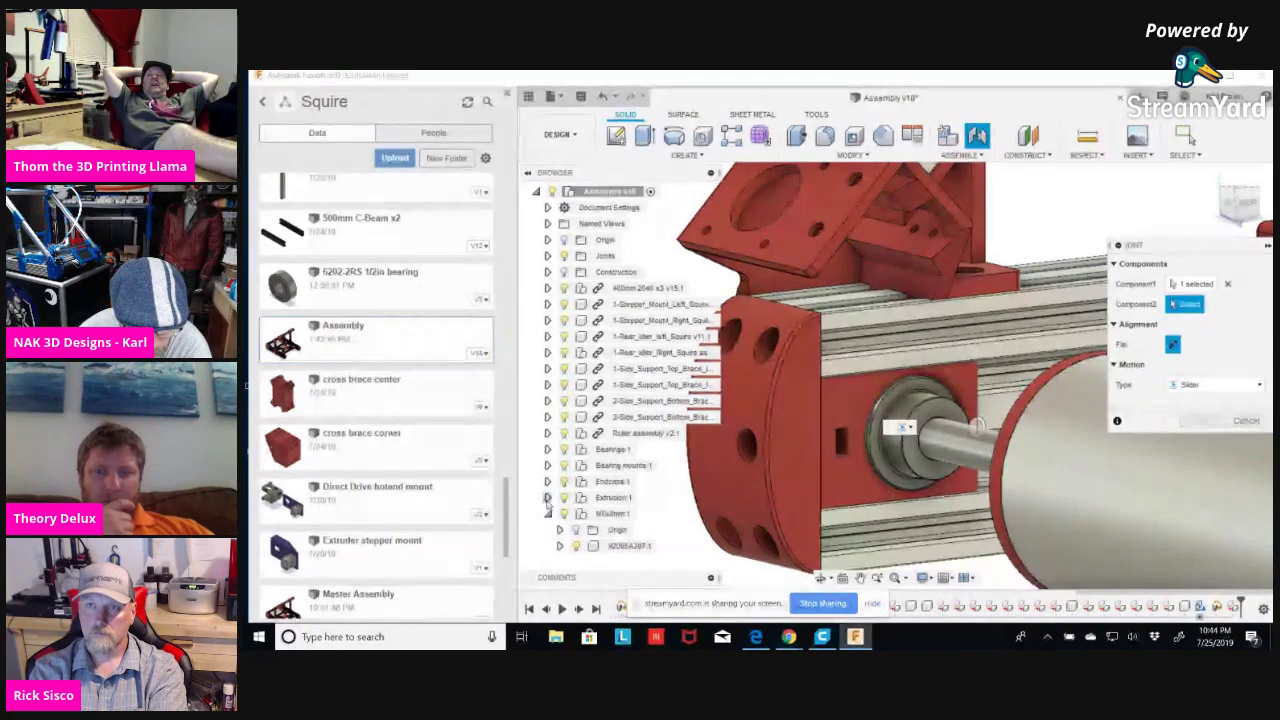
Browse Extrusion:1's 500mm C-Beam contents, then expand Bearing mounts:1 and hide one mount.
left_click(547, 498)
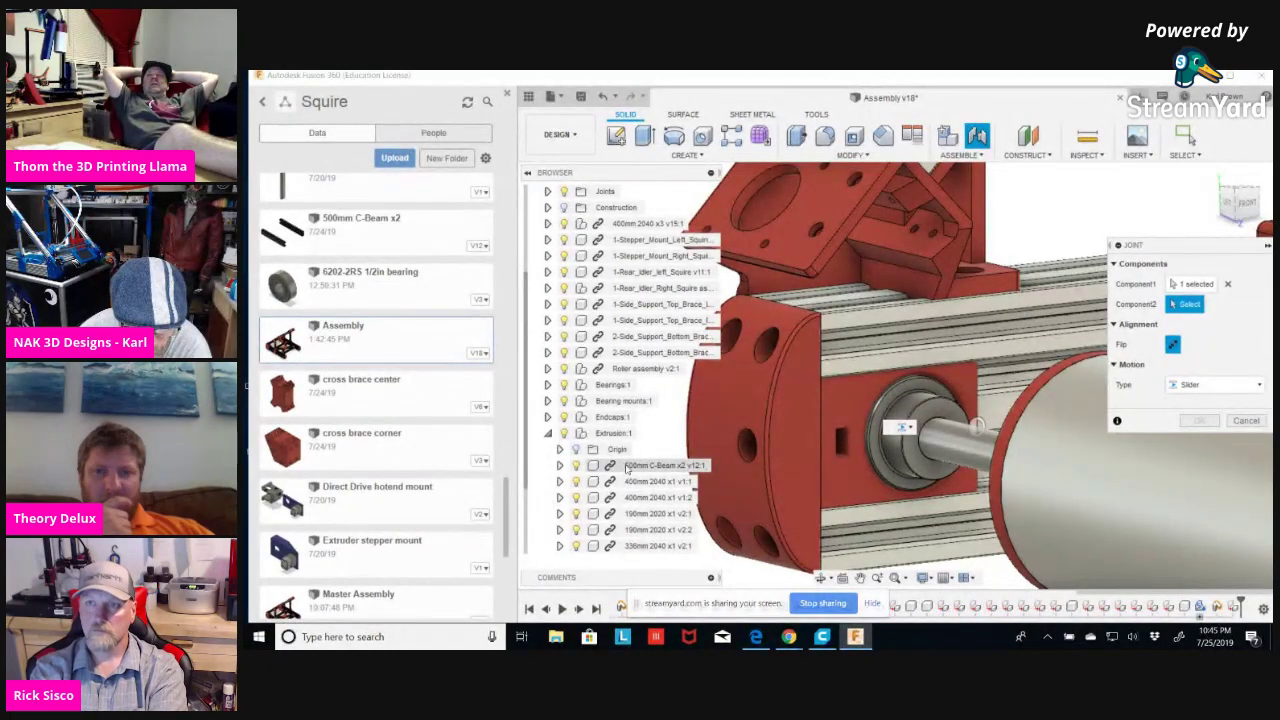
left_click(559, 465)
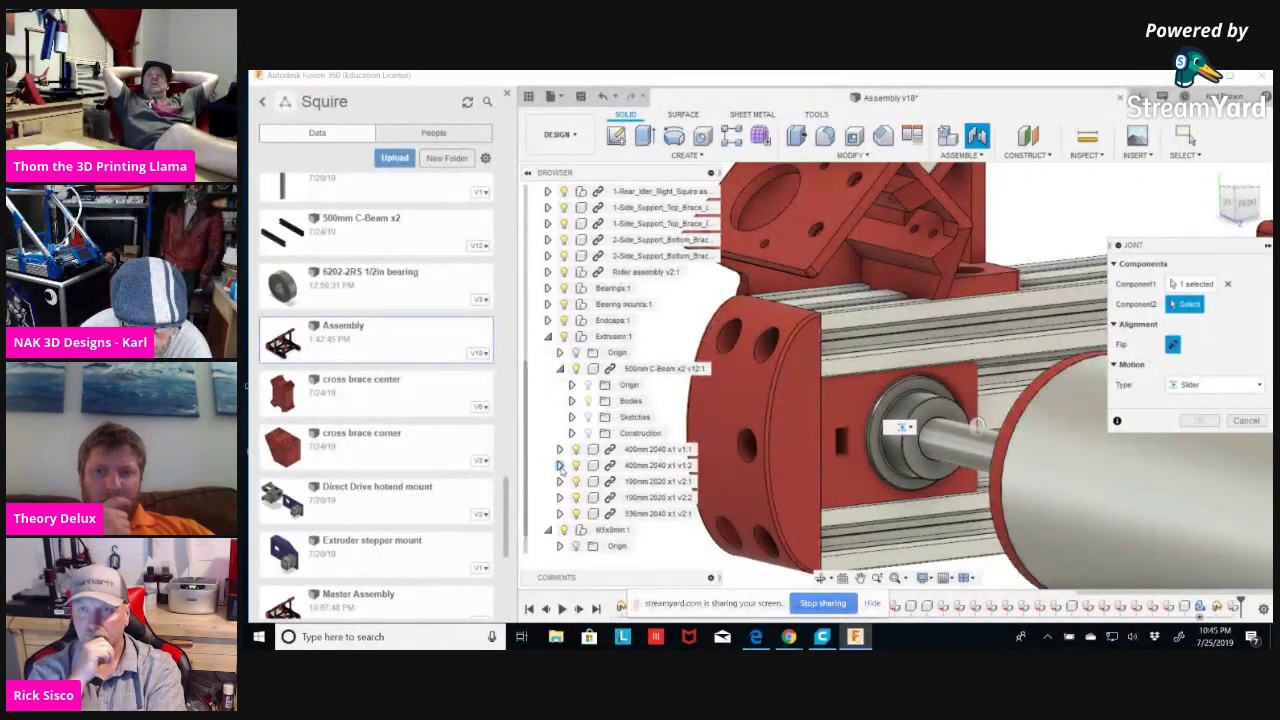
left_click(572, 401)
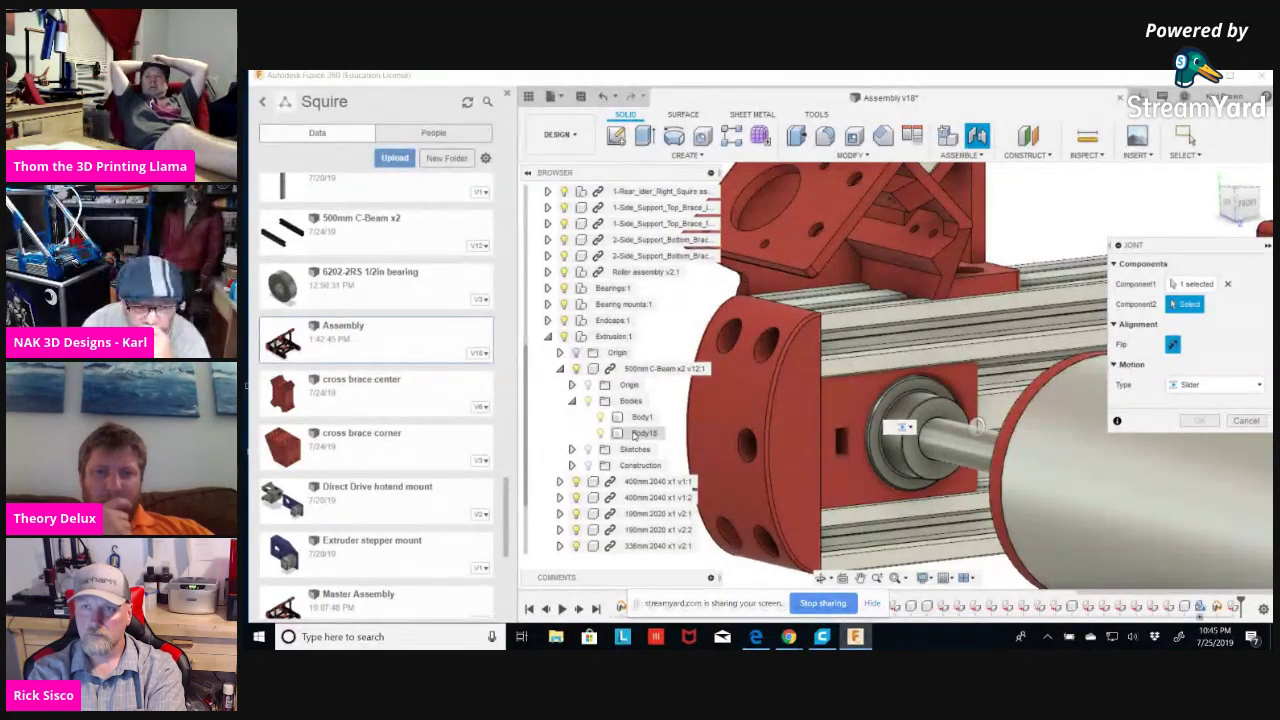
left_click(572, 401)
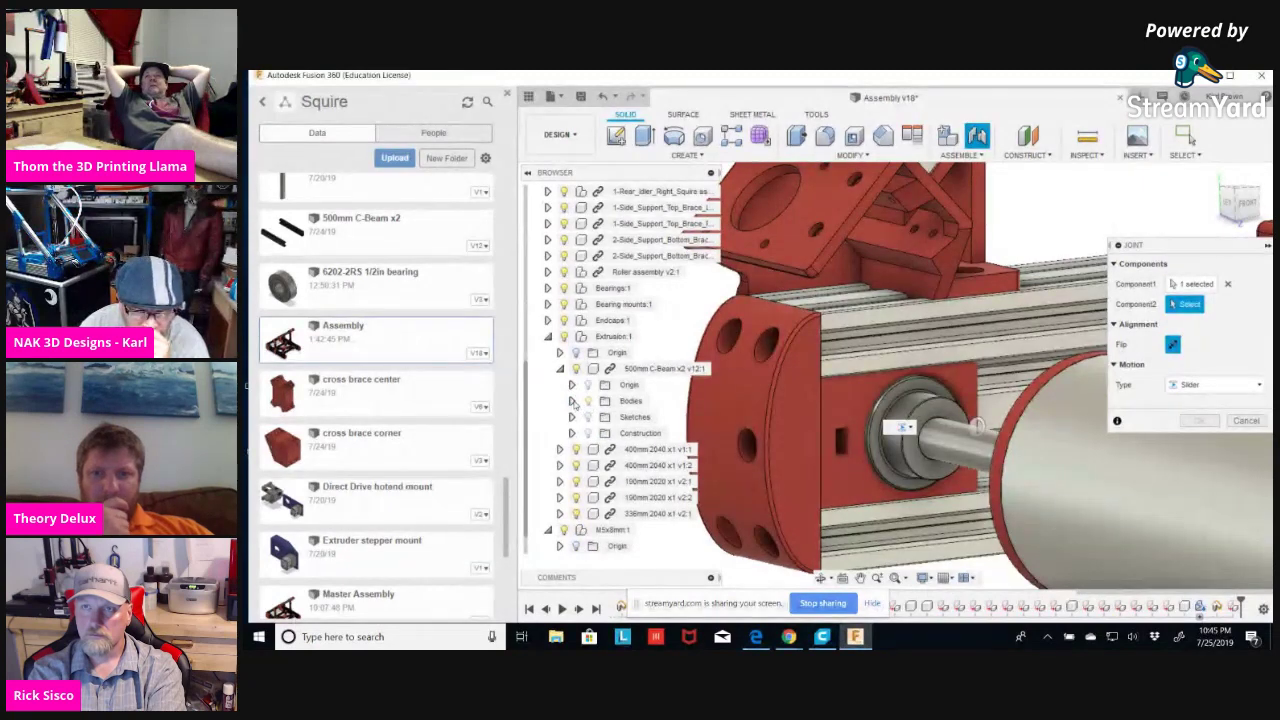
left_click(572, 401)
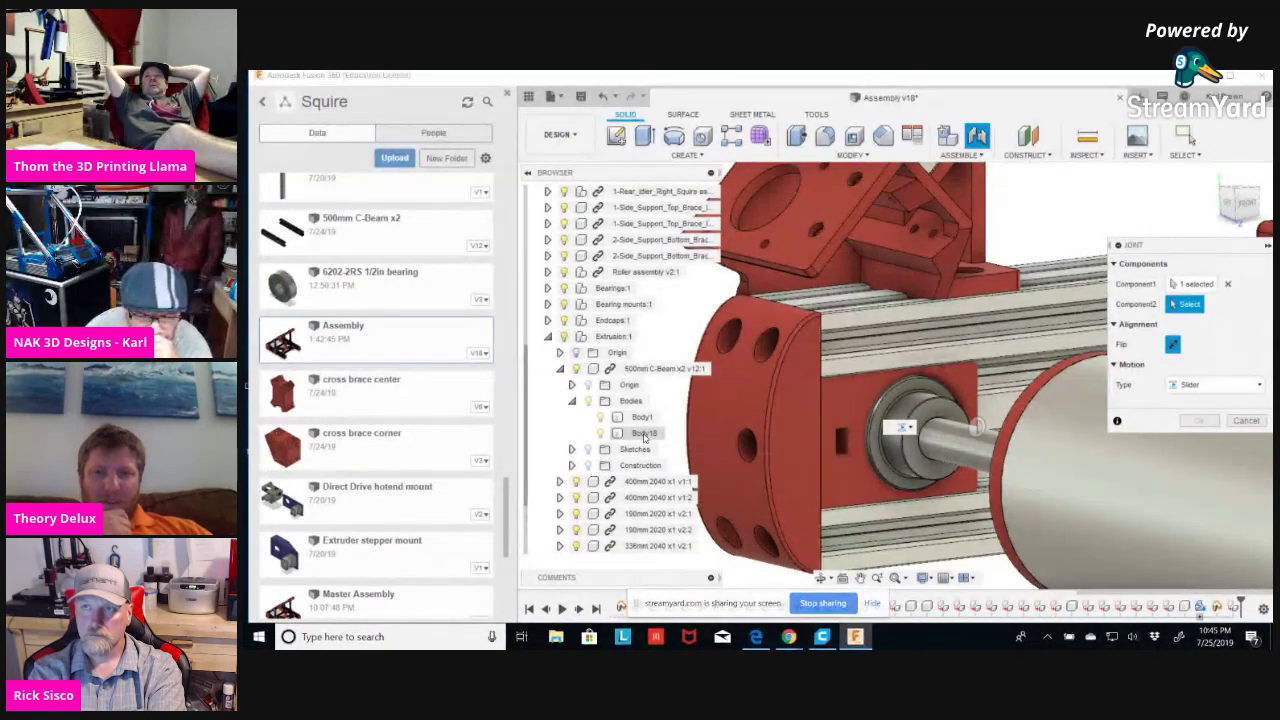
left_click(572, 401)
left_click(560, 368)
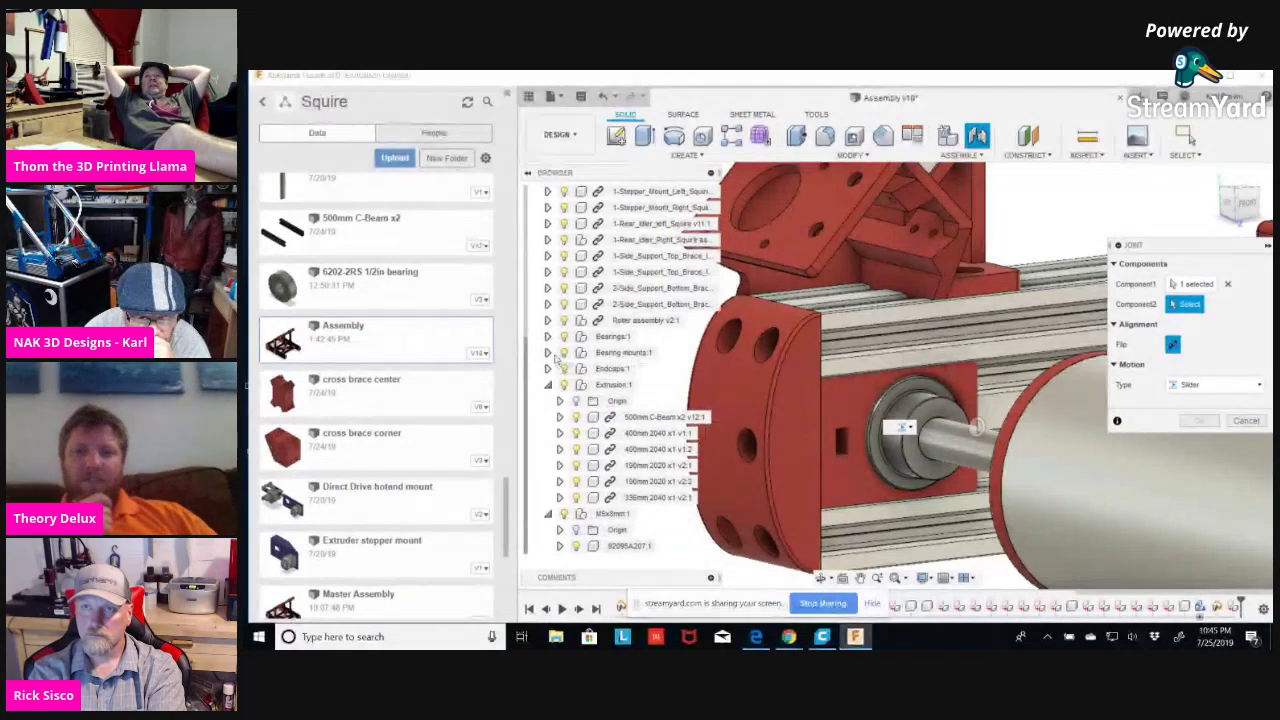
left_click(547, 385)
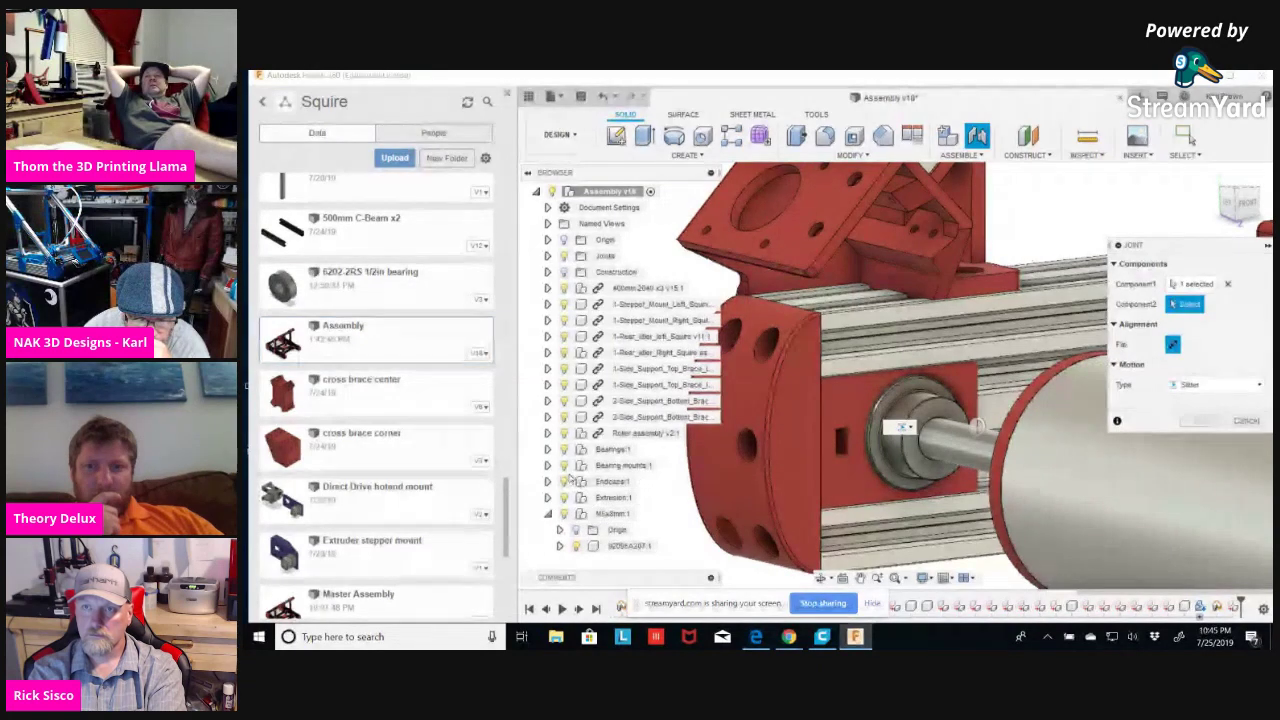
left_click(548, 466)
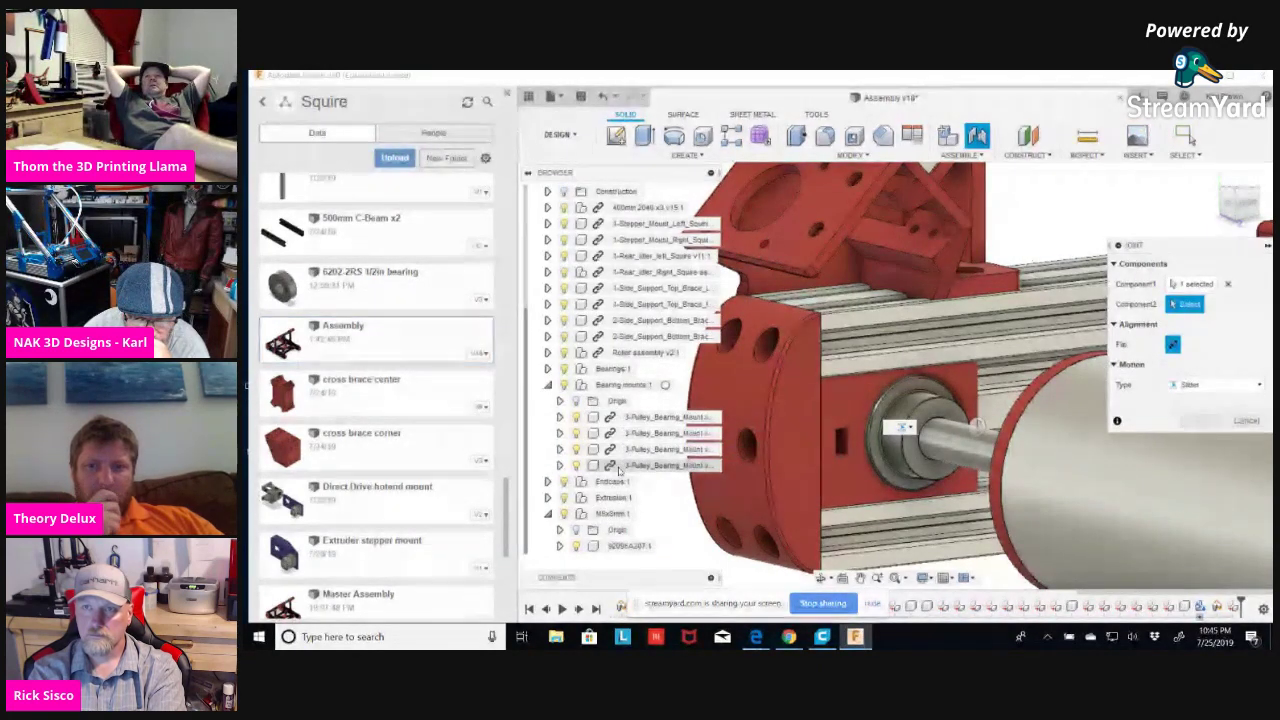
left_click(576, 466)
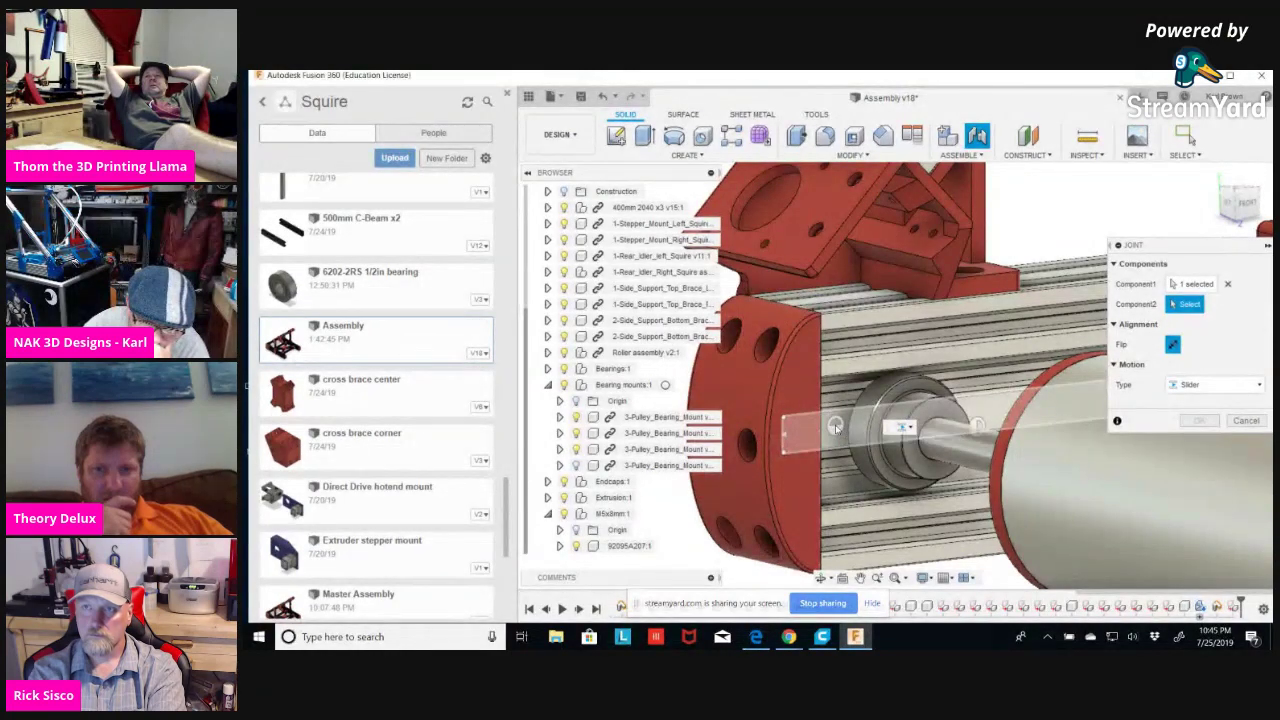
Pick the shaft face as Component2, re-pick the bearing-mount face for Component1, then clear it.
left_click(836, 428)
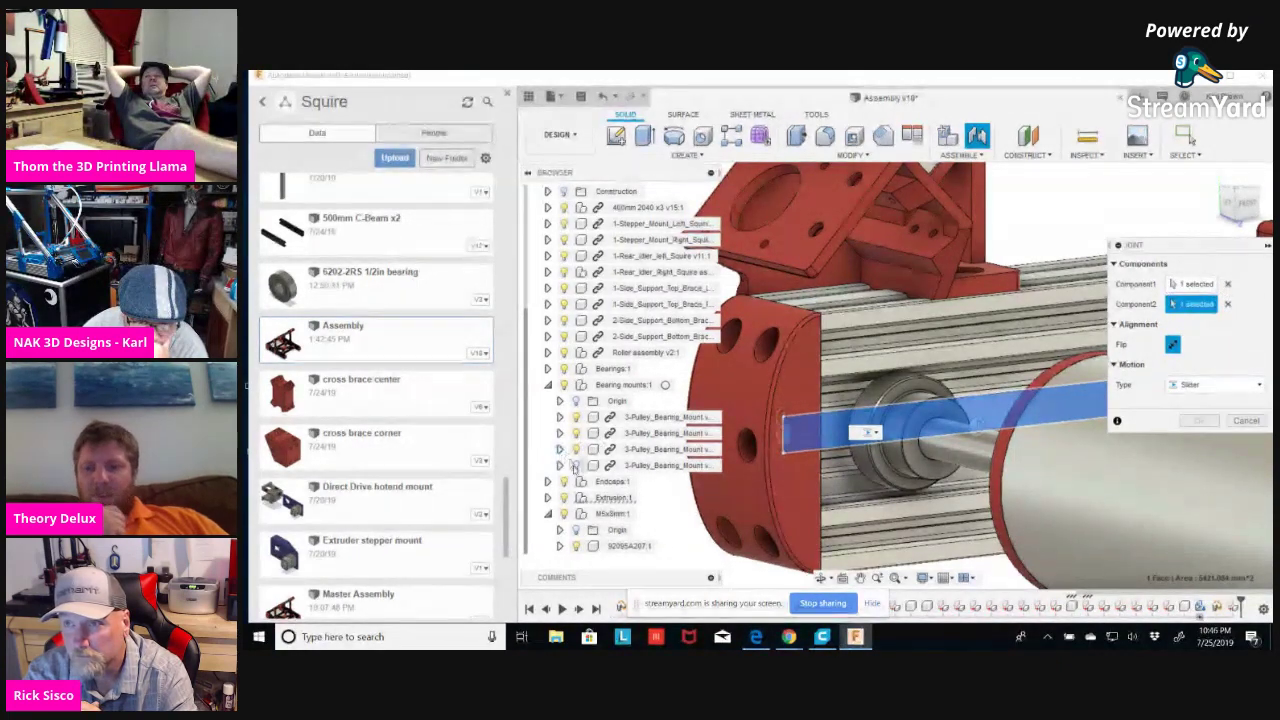
left_click(1192, 284)
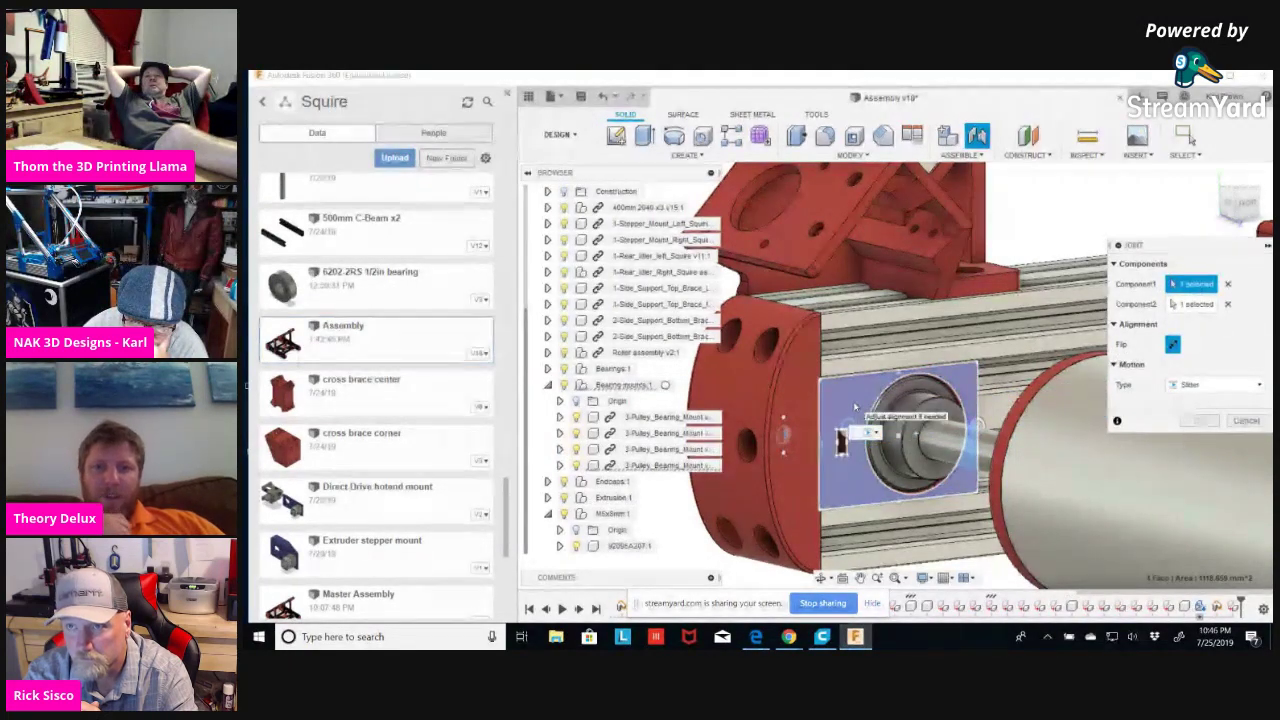
left_click(853, 401)
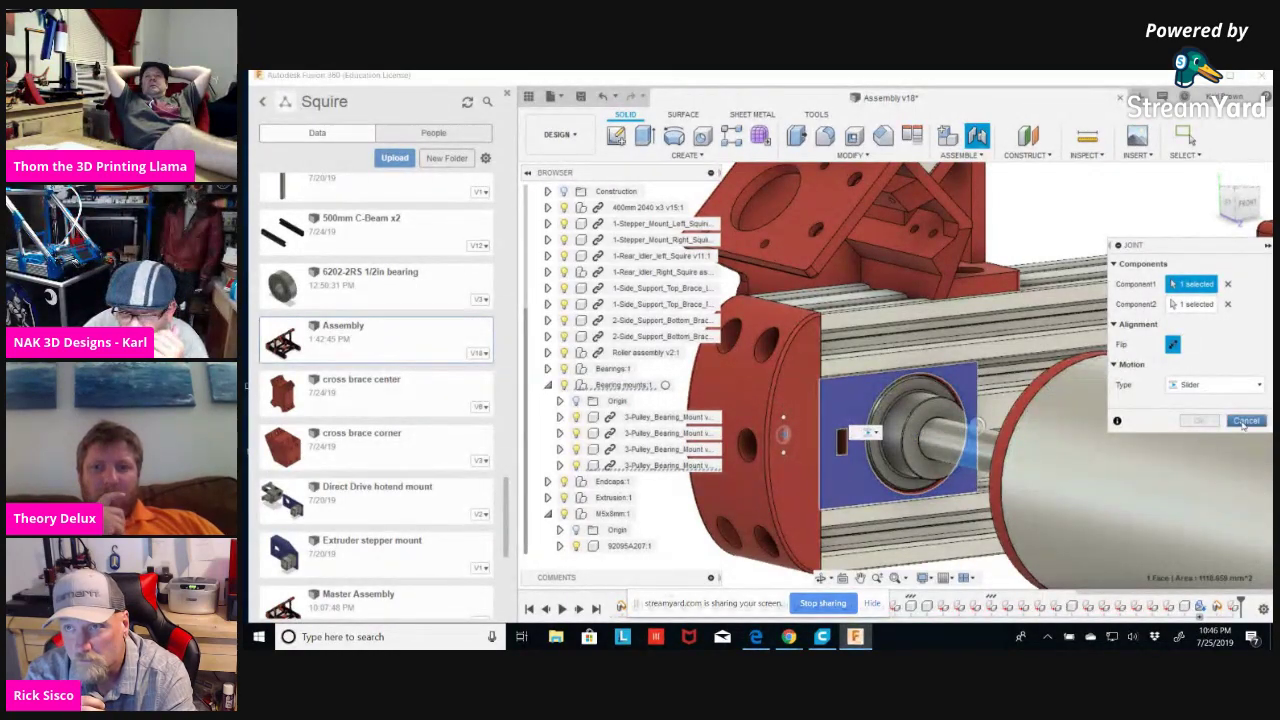
left_click(1227, 285)
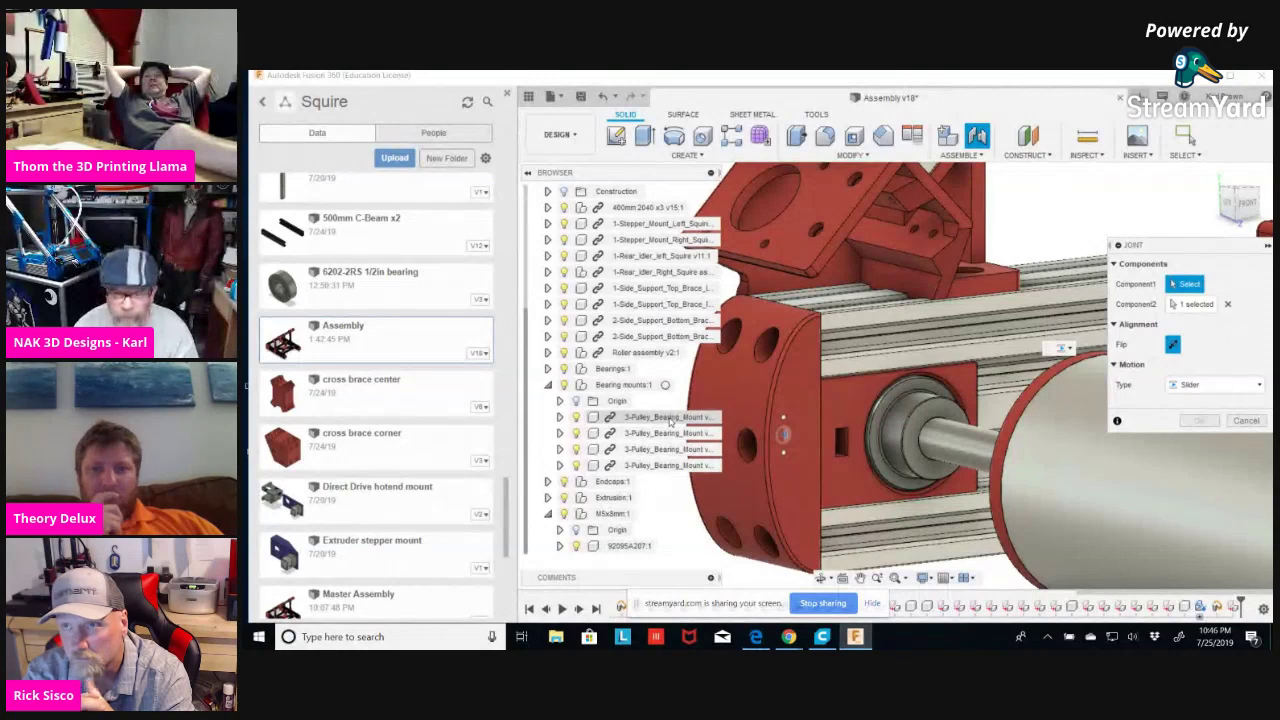
Clear Component2, expand the first bearing mount to its body, cancel the joint, and open Inspect.
left_click(1227, 304)
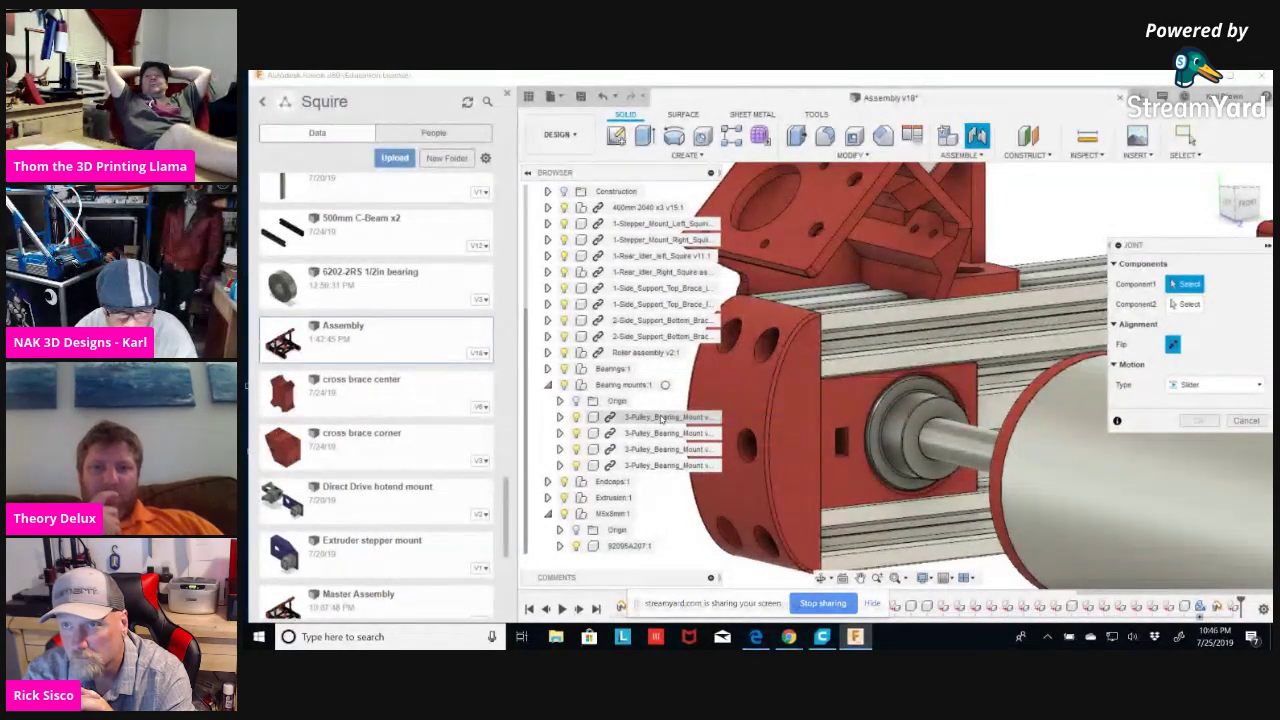
left_click(559, 417)
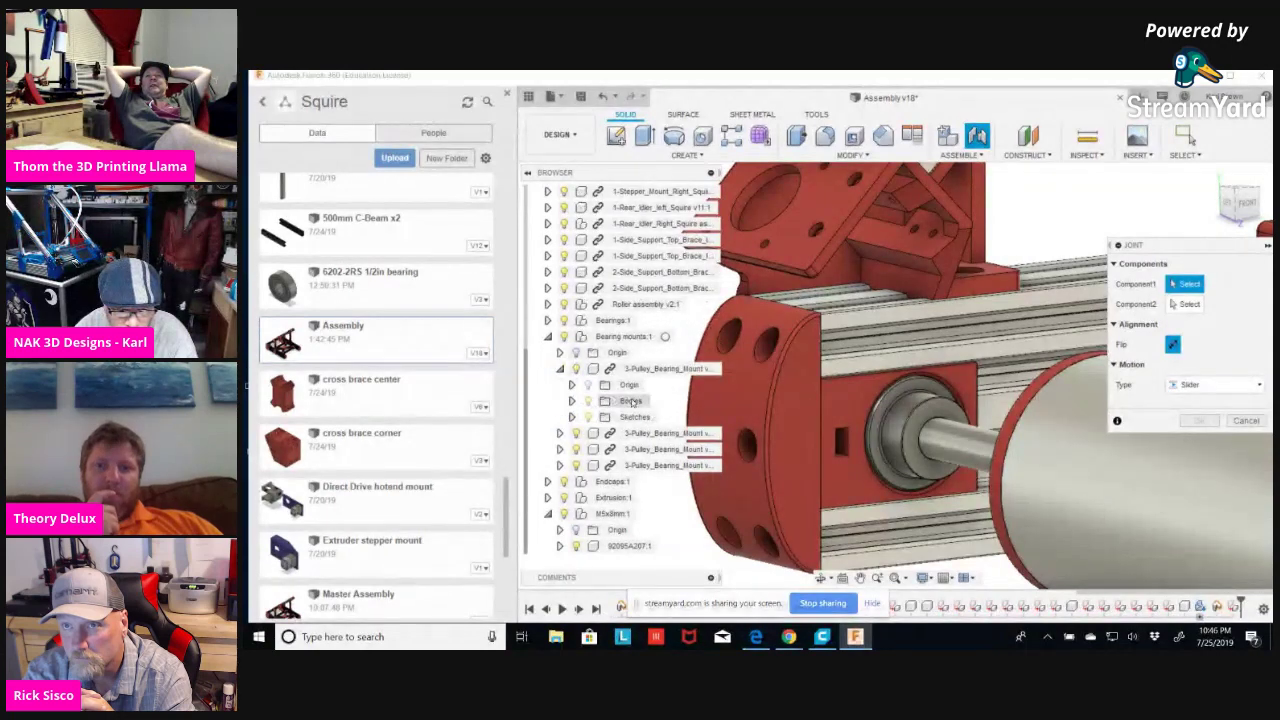
left_click(571, 401)
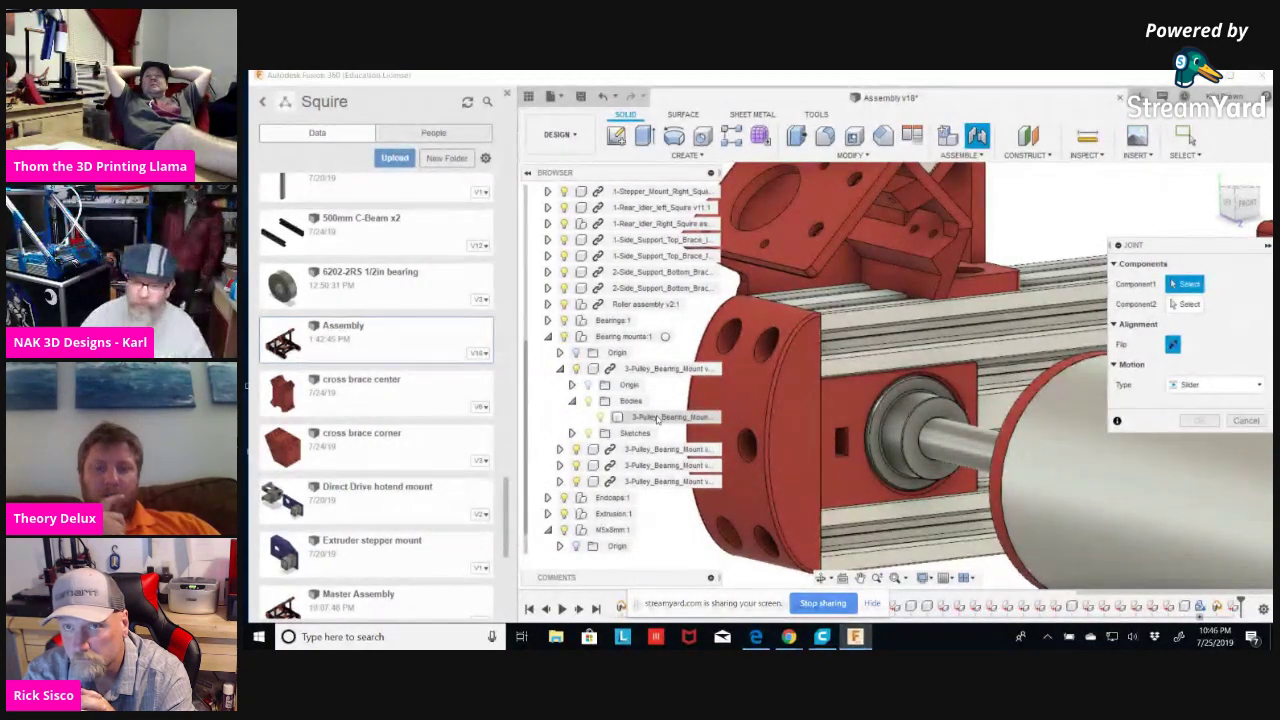
left_click(1245, 420)
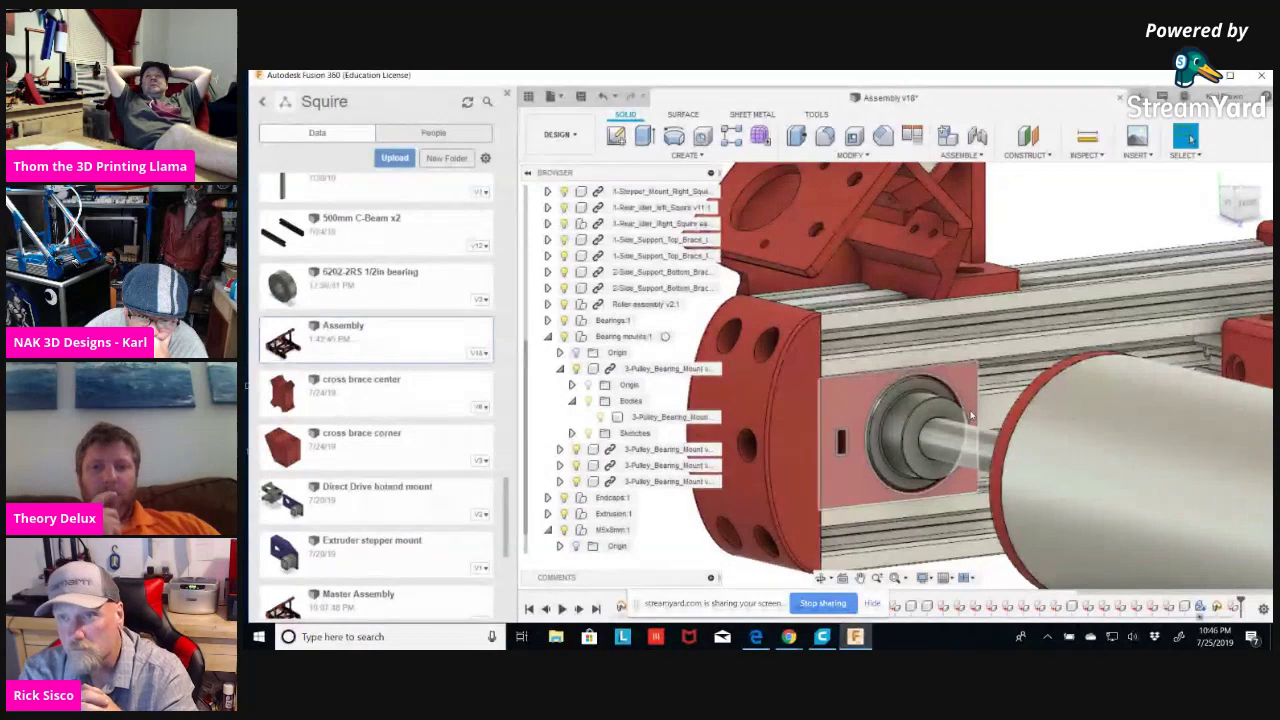
middle_click_drag(970, 415, 990, 404, "shift")
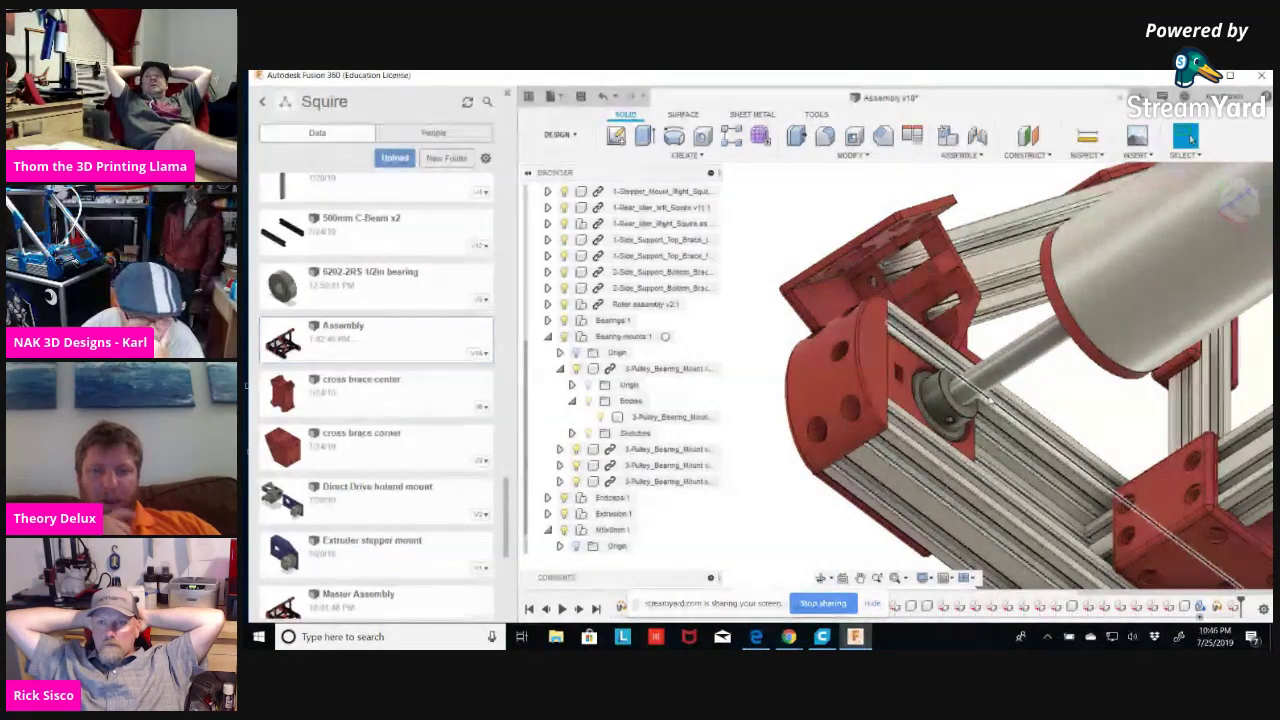
left_click(1100, 156)
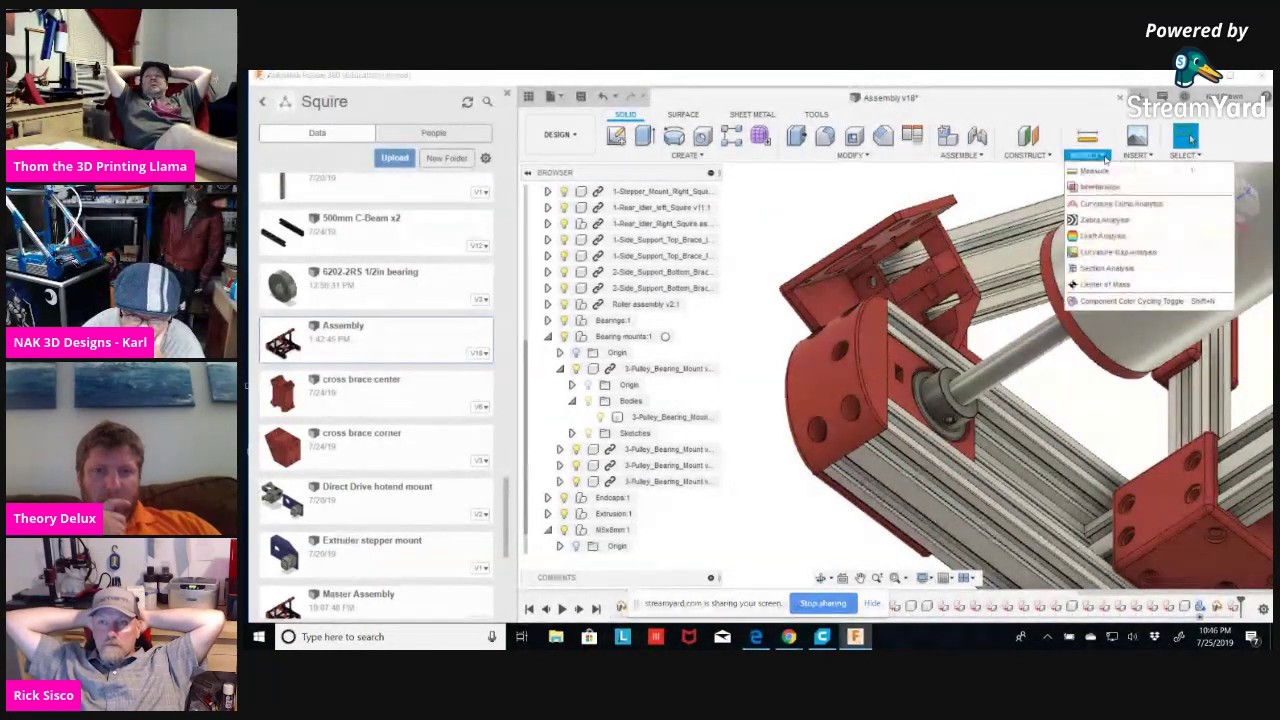
Add a section analysis cutting 20 mm into the frame through the bearing mounts and shaft ends.
left_click(1102, 268)
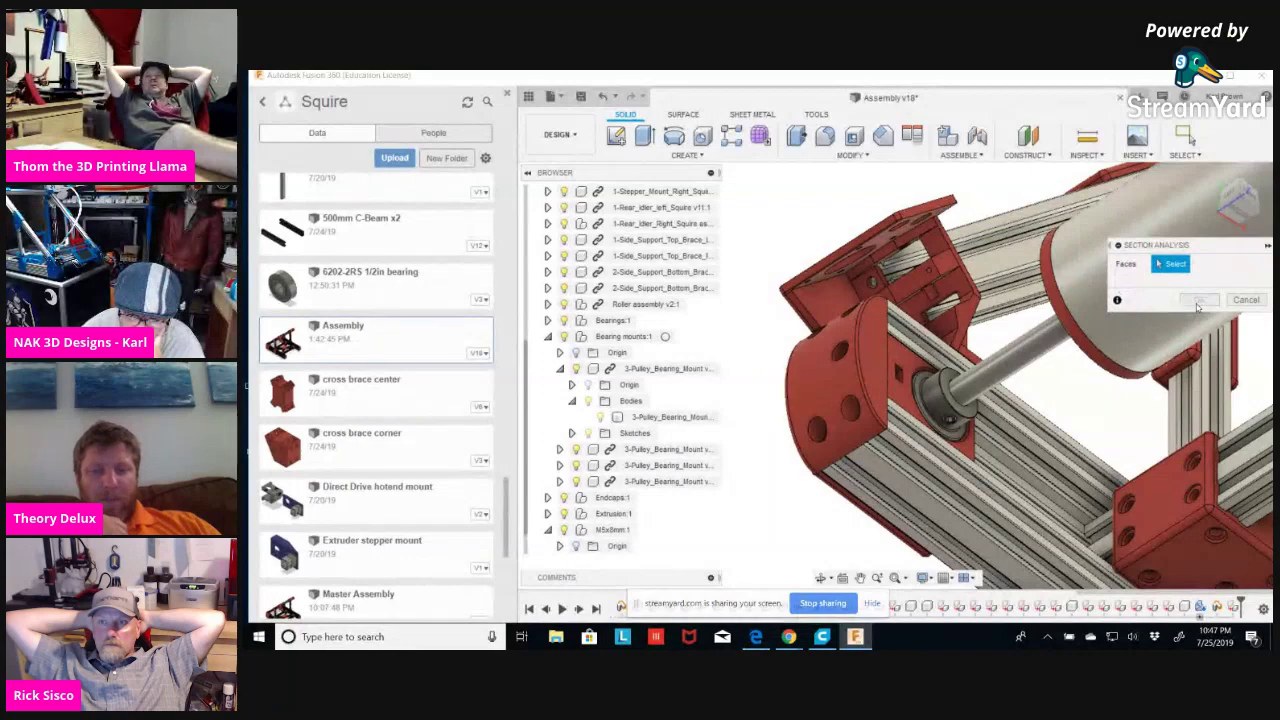
left_click(897, 490)
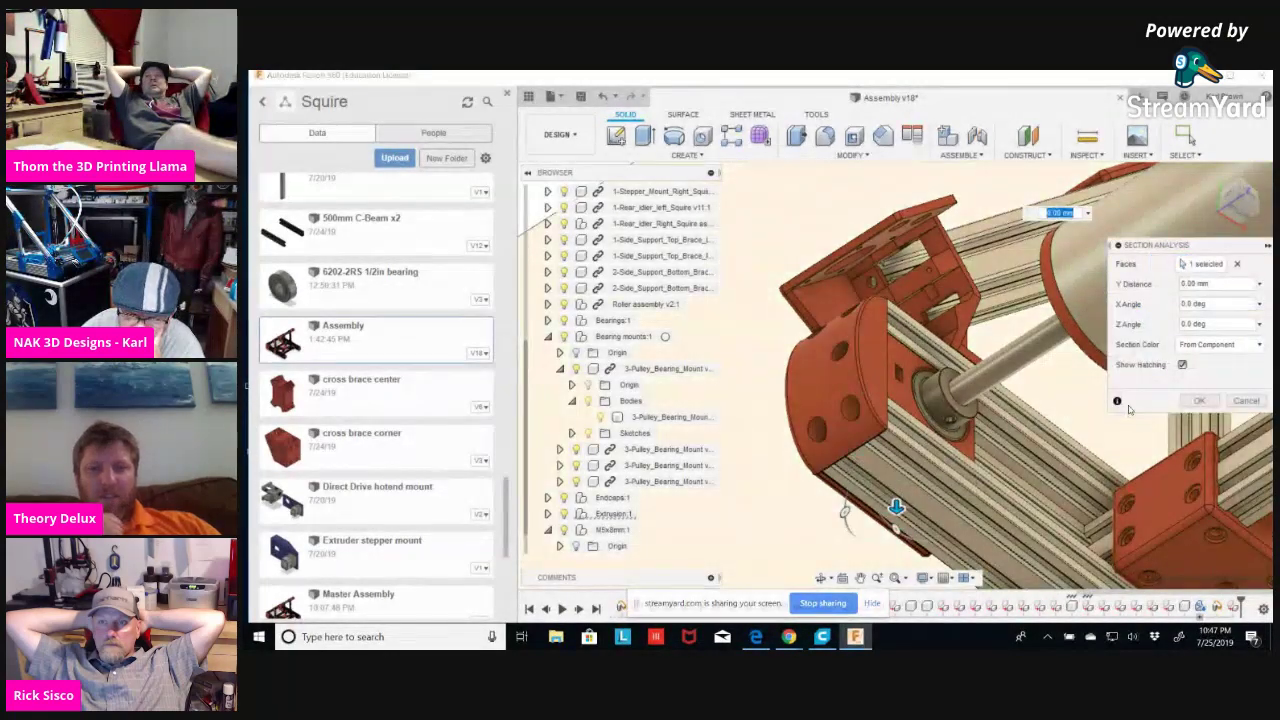
left_click_drag(897, 505, 897, 458)
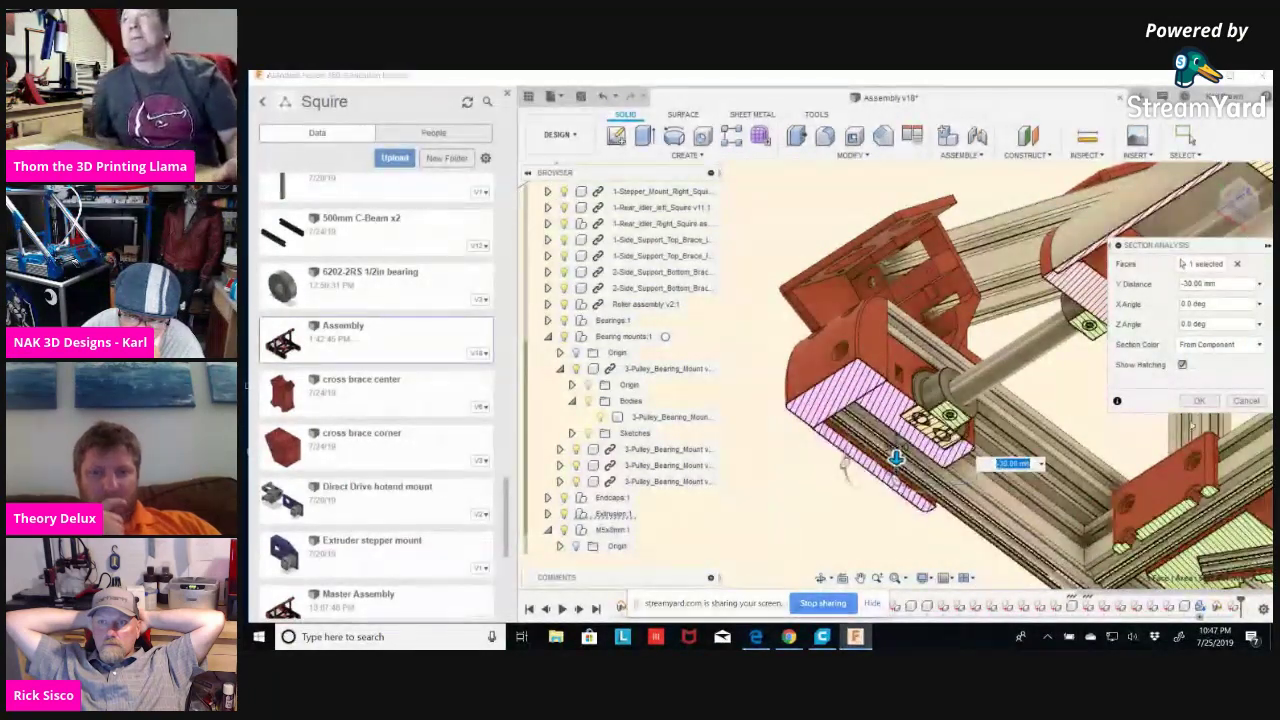
left_click(1204, 402)
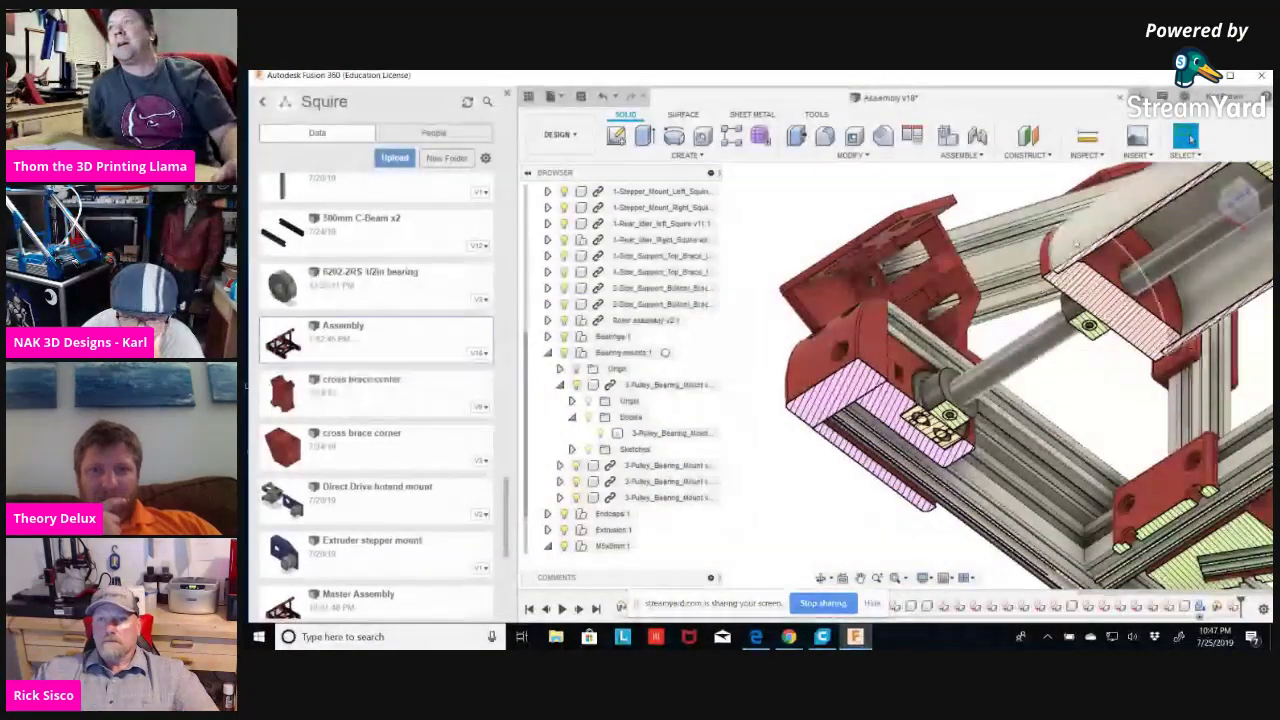
left_click(960, 155)
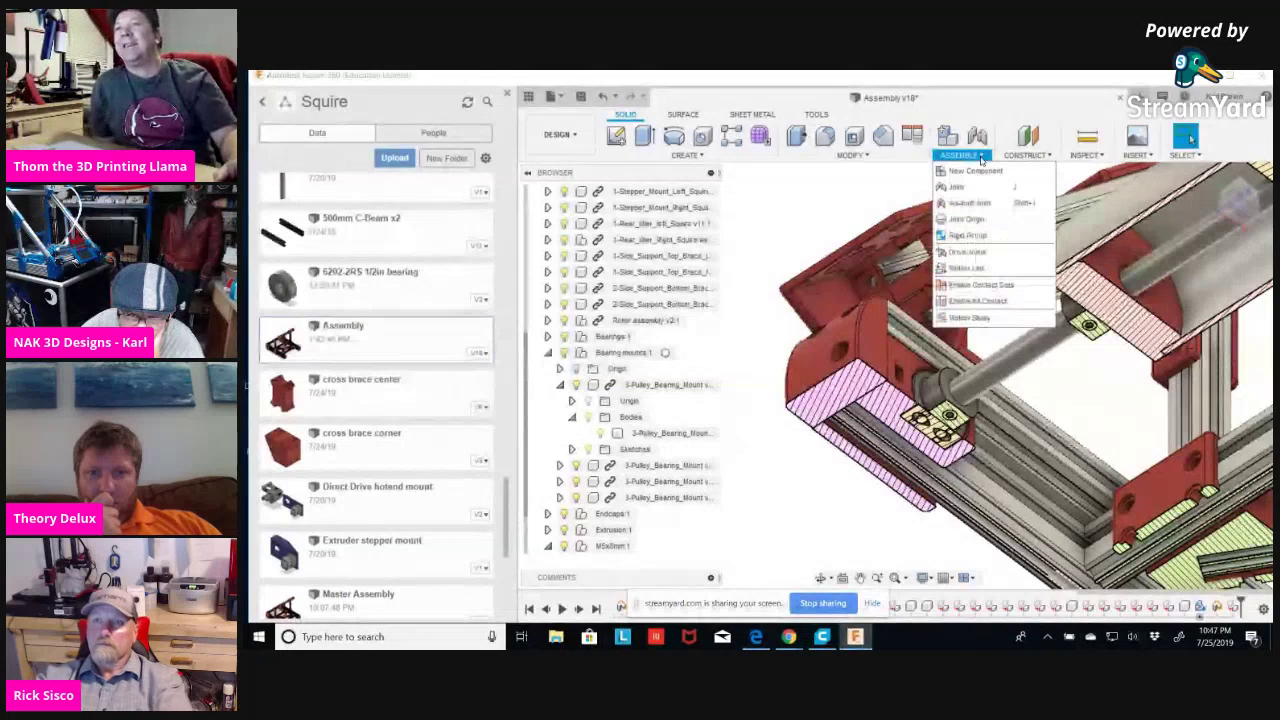
Start a new joint with Slider as the motion type.
left_click(967, 190)
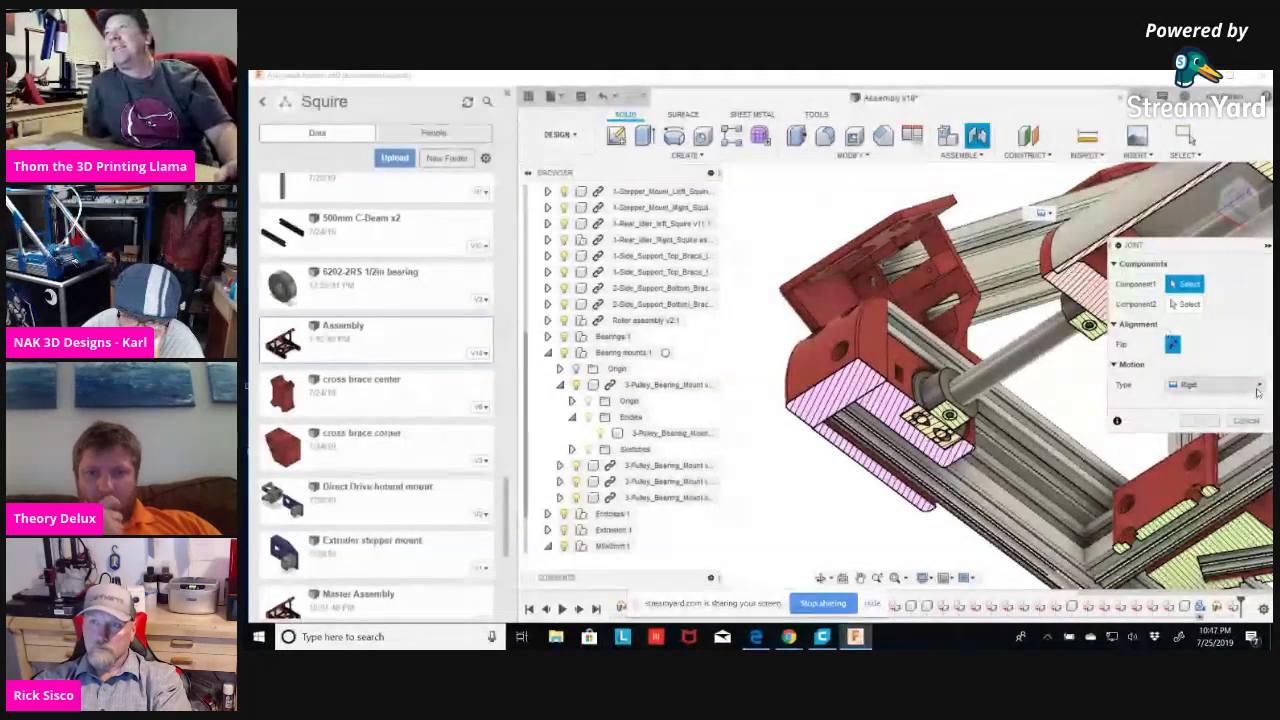
left_click(1257, 386)
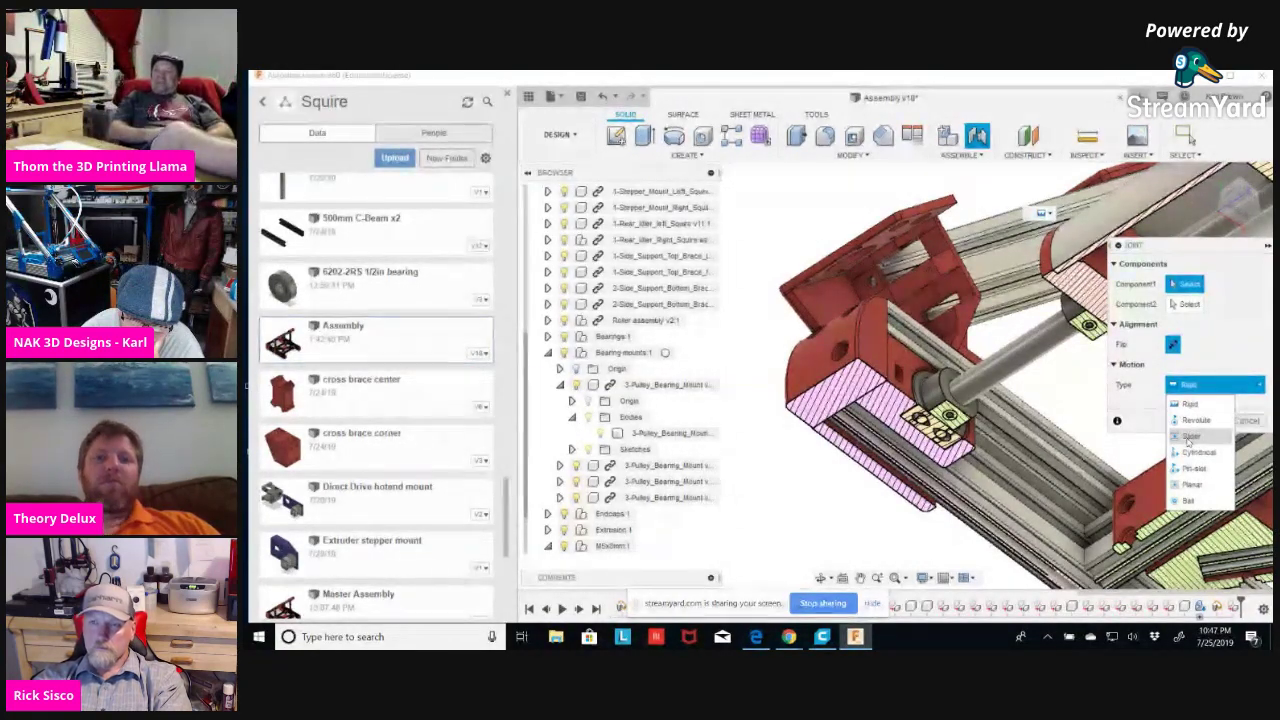
left_click(1190, 437)
Close in on the sectioned bearing block and pick its edge as the first component.
left_click(1223, 234)
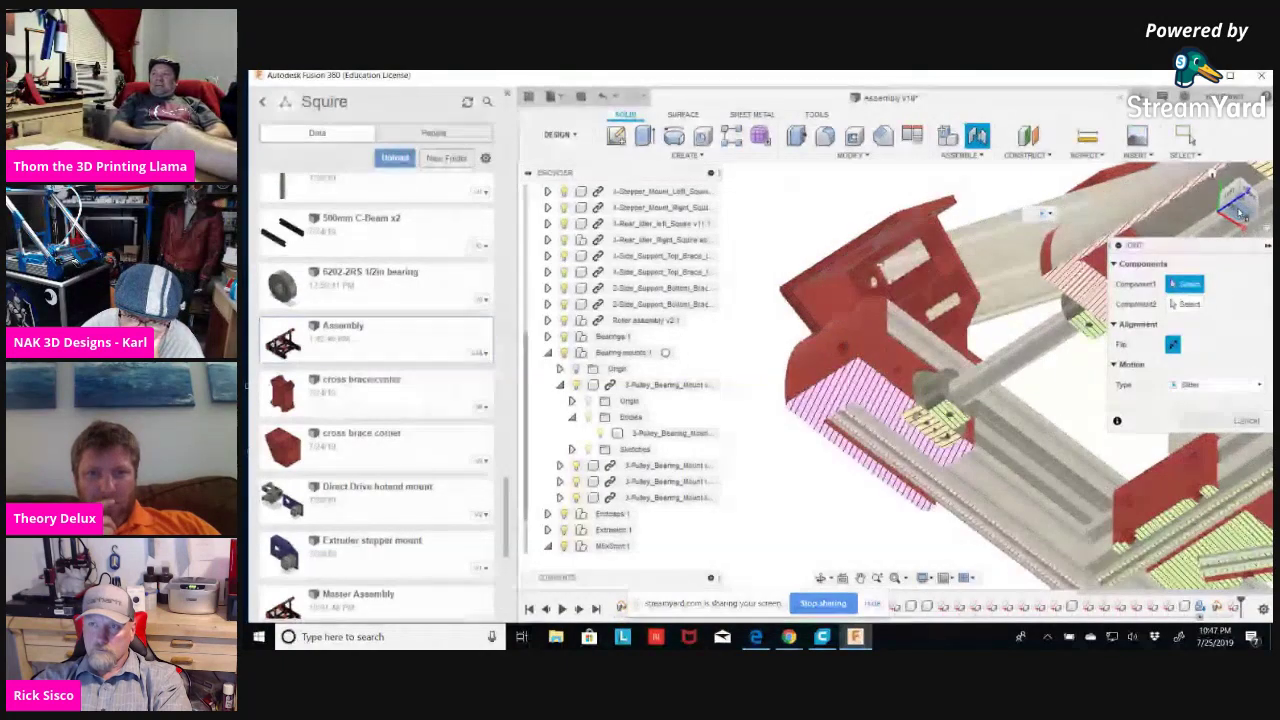
scroll(914, 449, "down", 5)
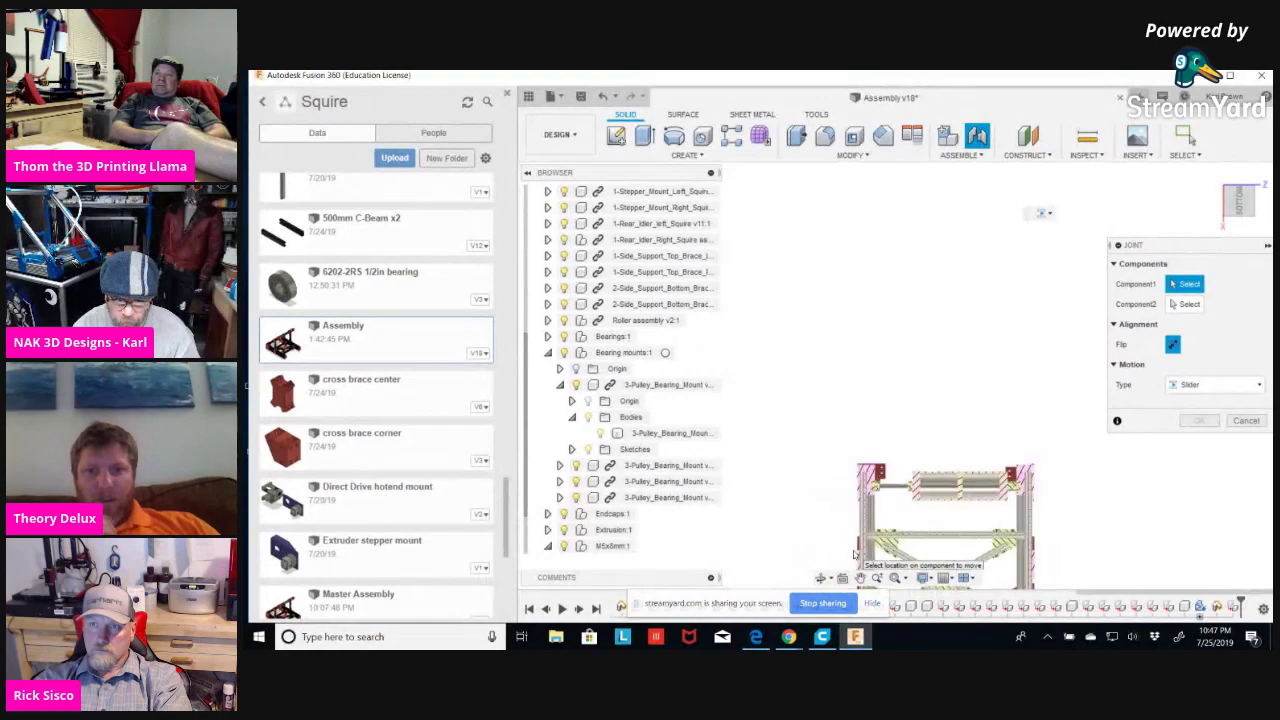
scroll(855, 555, "up", 5)
middle_click_drag(1005, 399, 940, 342, "shift")
scroll(940, 342, "down", 3)
scroll(1030, 338, "down", 2)
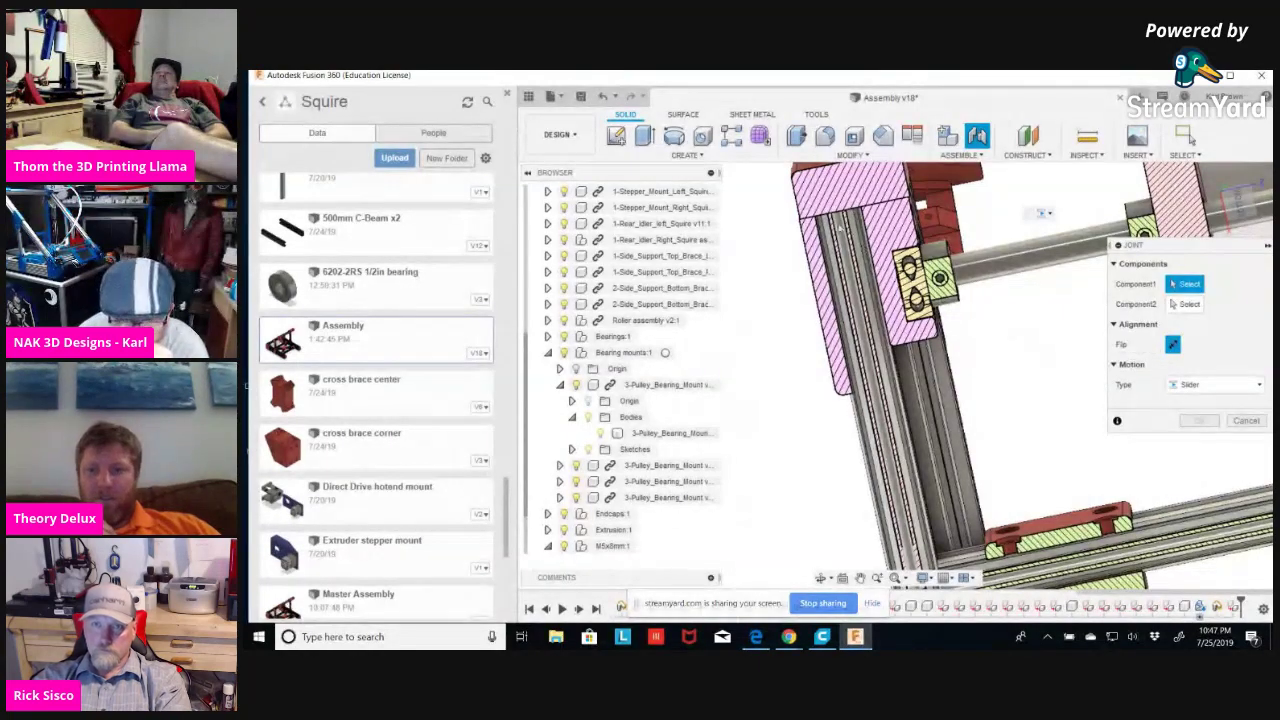
scroll(806, 200, "up", 3)
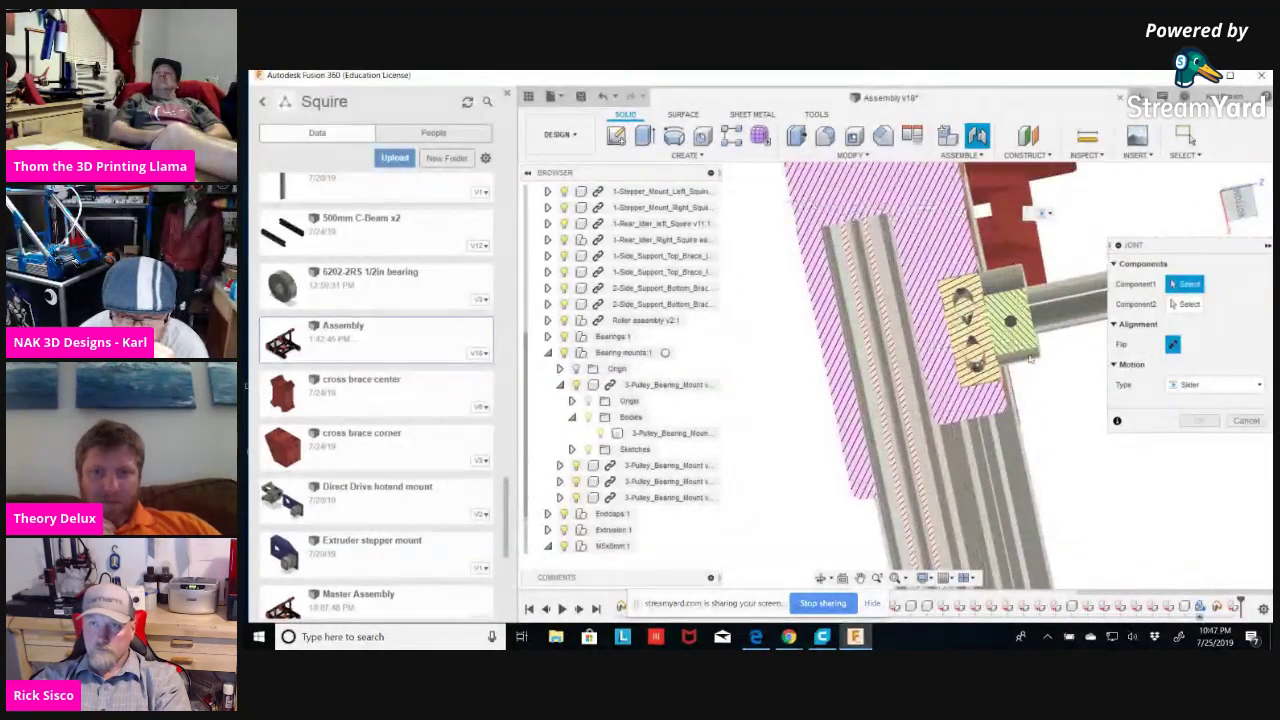
middle_click_drag(1058, 367, 1040, 438, "shift")
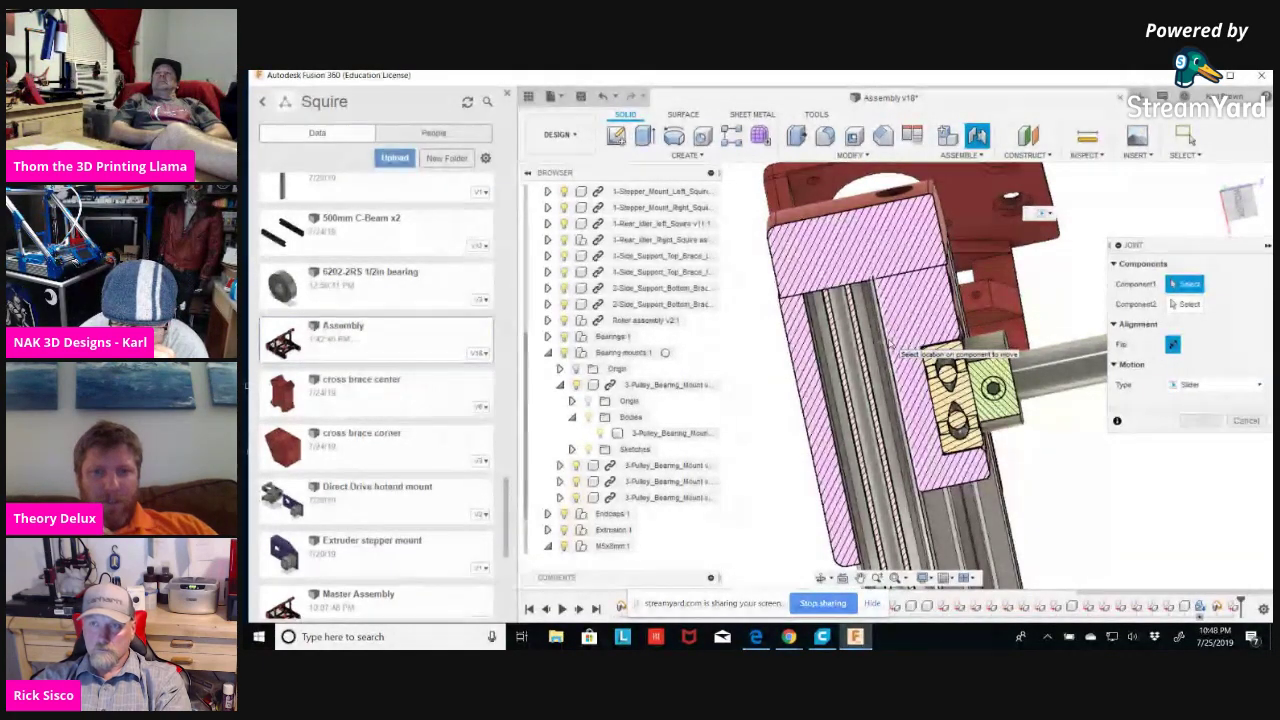
scroll(893, 345, "up", 5)
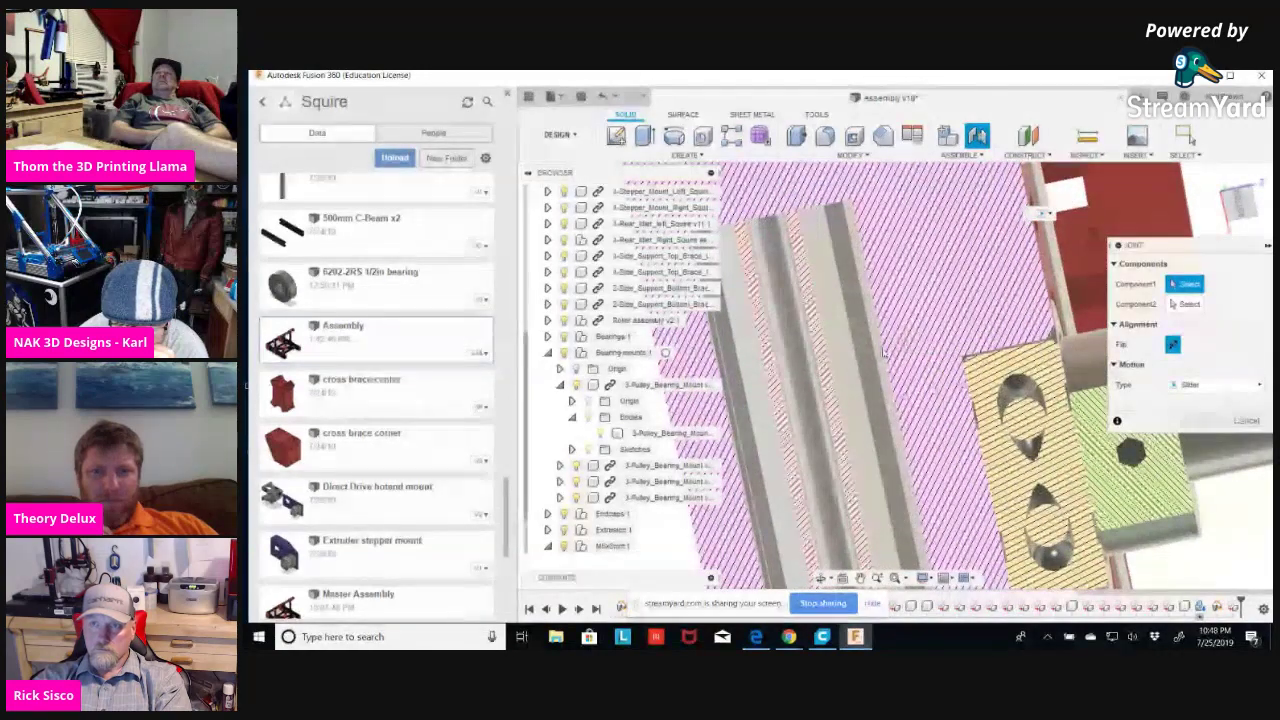
scroll(803, 404, "up", 2)
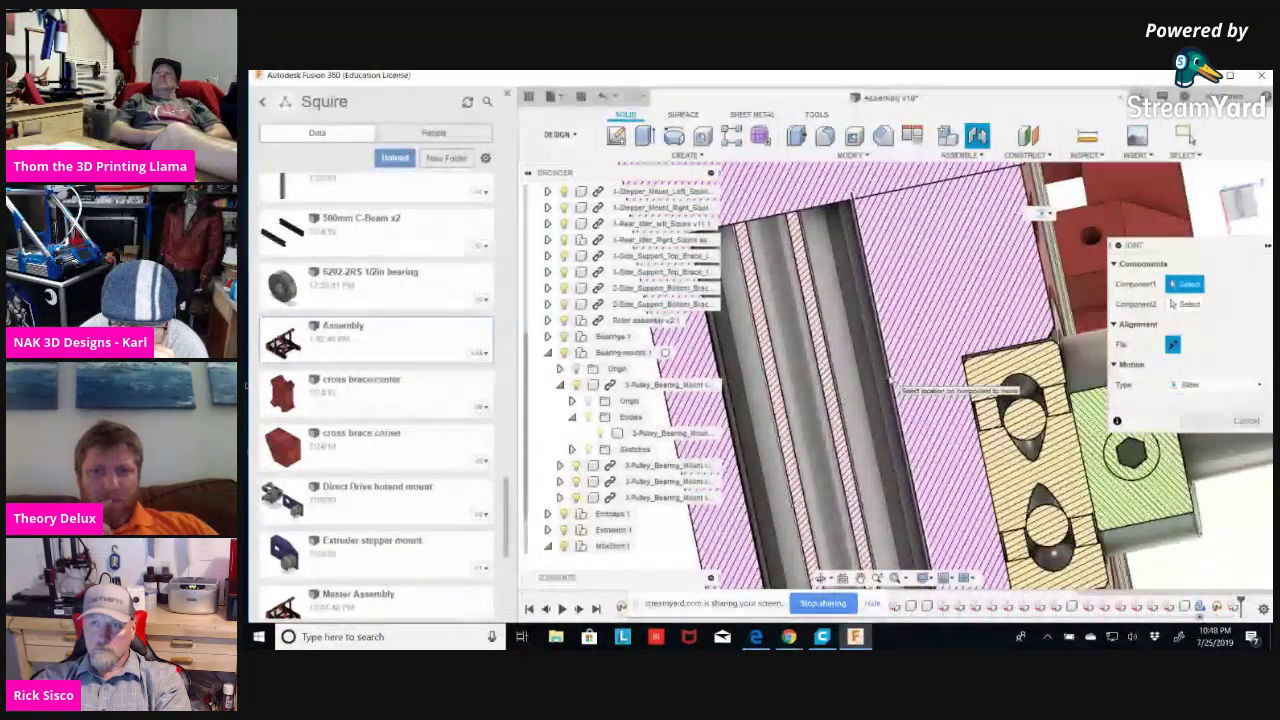
left_click(893, 382)
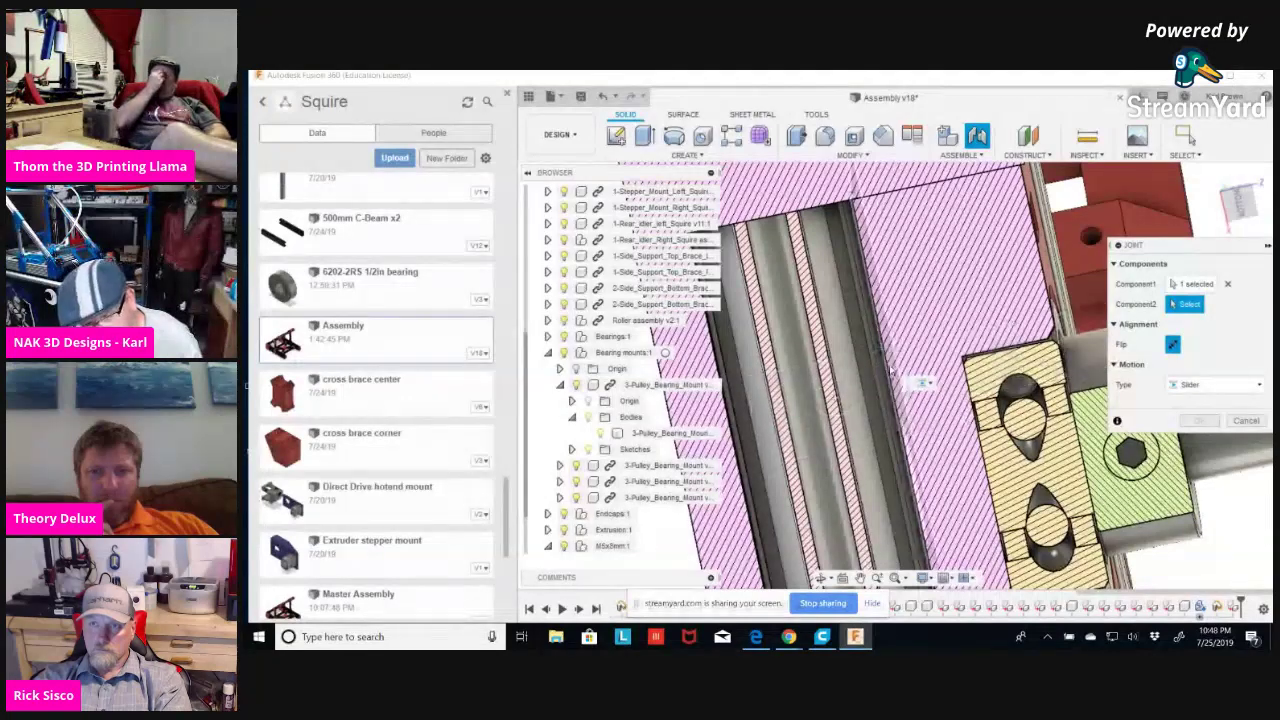
Pick the second joint point on the bearing mount so the rail snaps on, sliding along Z.
left_click(1233, 490)
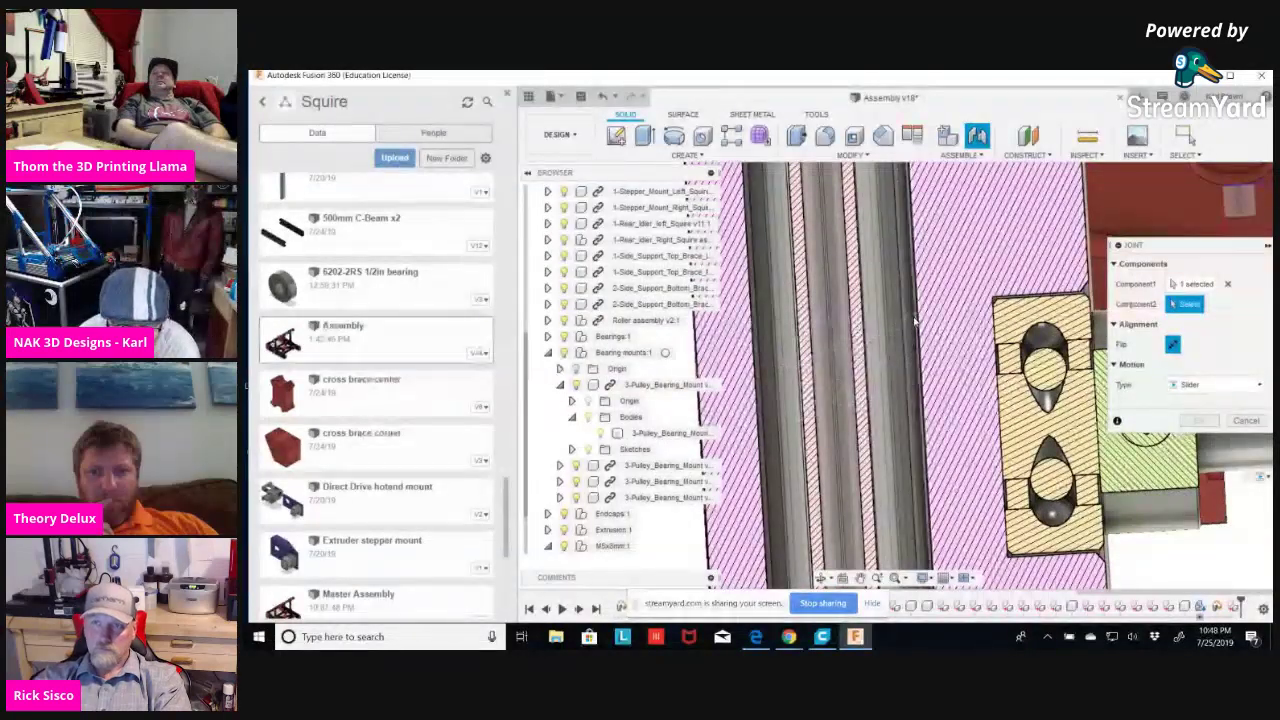
scroll(1088, 336, "down", 5)
middle_click_drag(1088, 336, 883, 421)
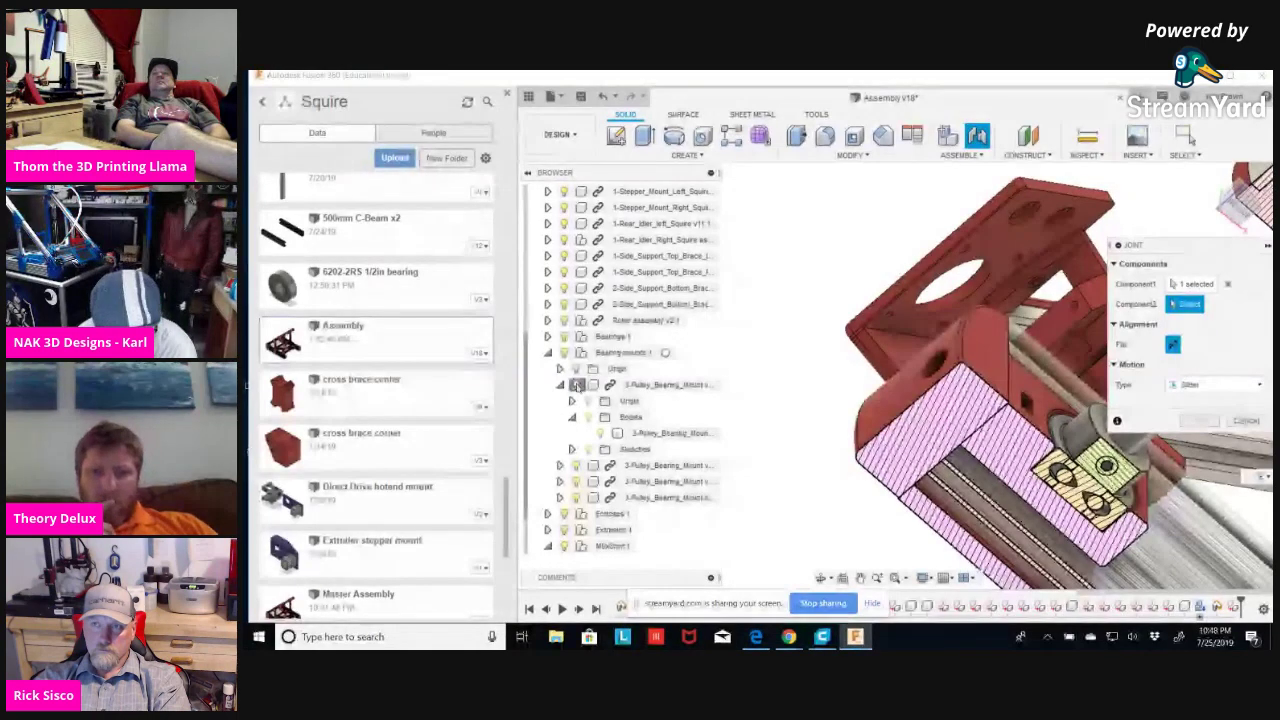
left_click(576, 386)
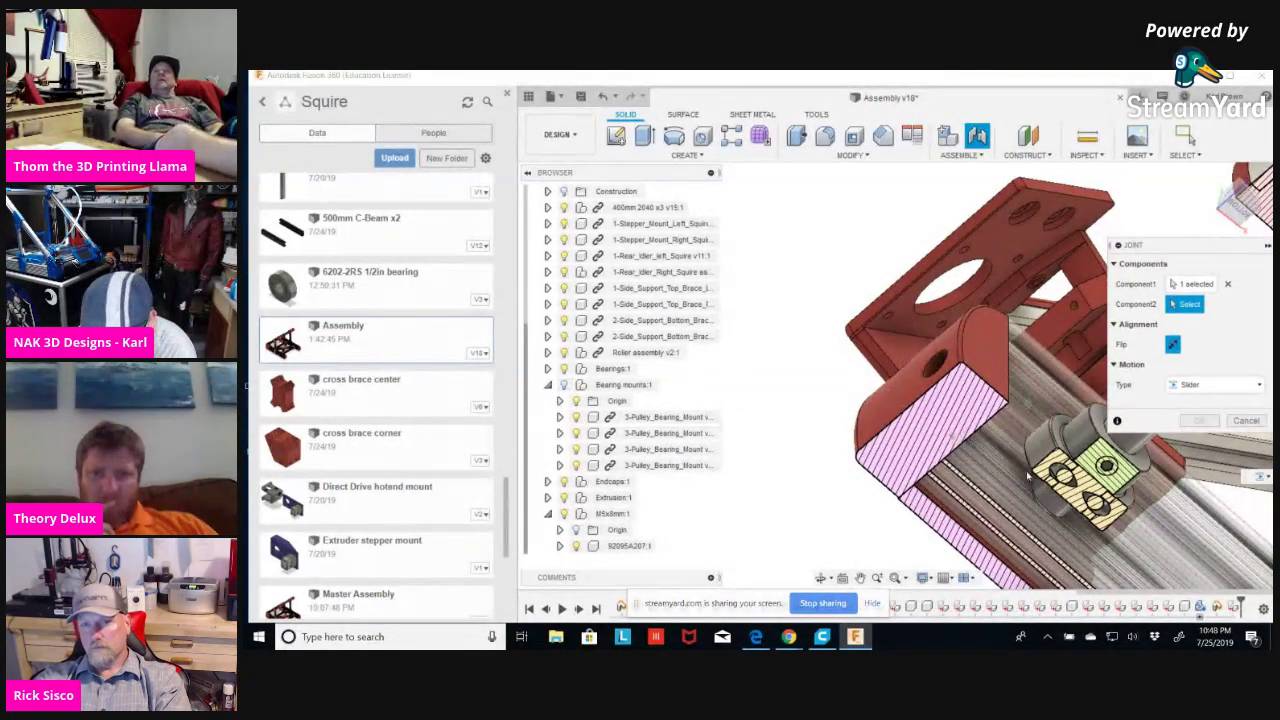
scroll(1006, 480, "up", 3)
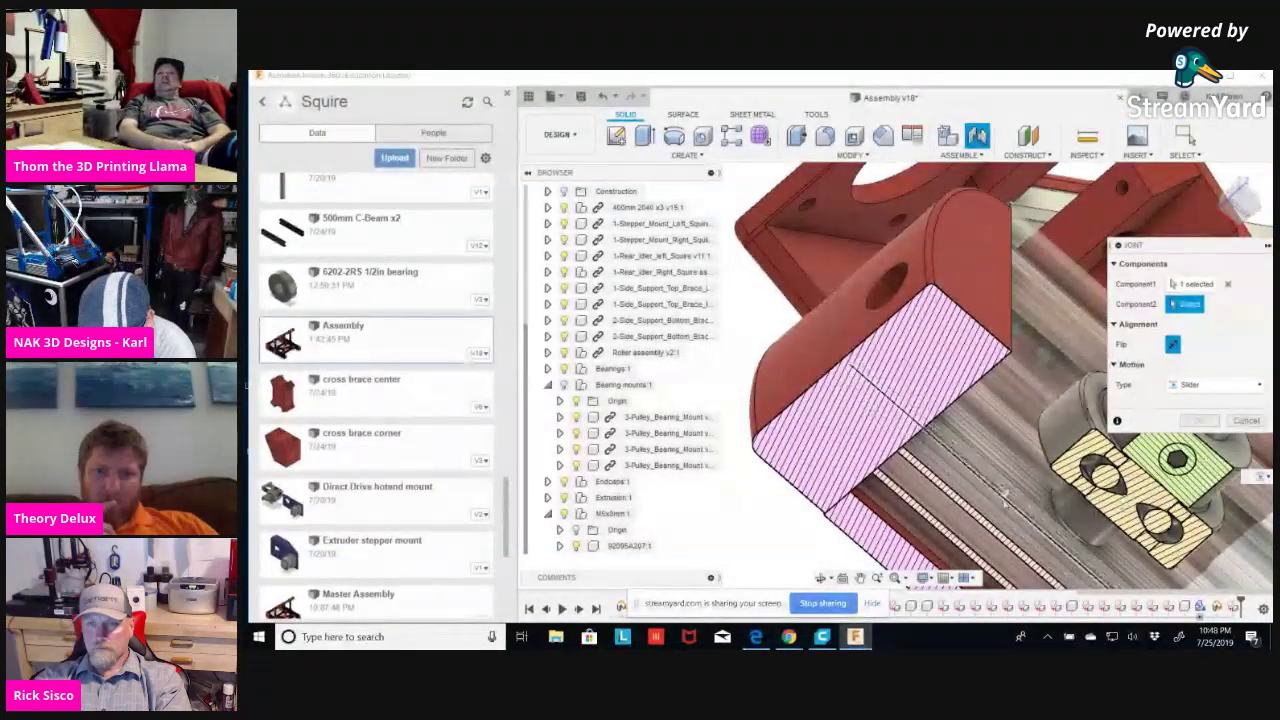
middle_click_drag(1006, 505, 1000, 360, "shift")
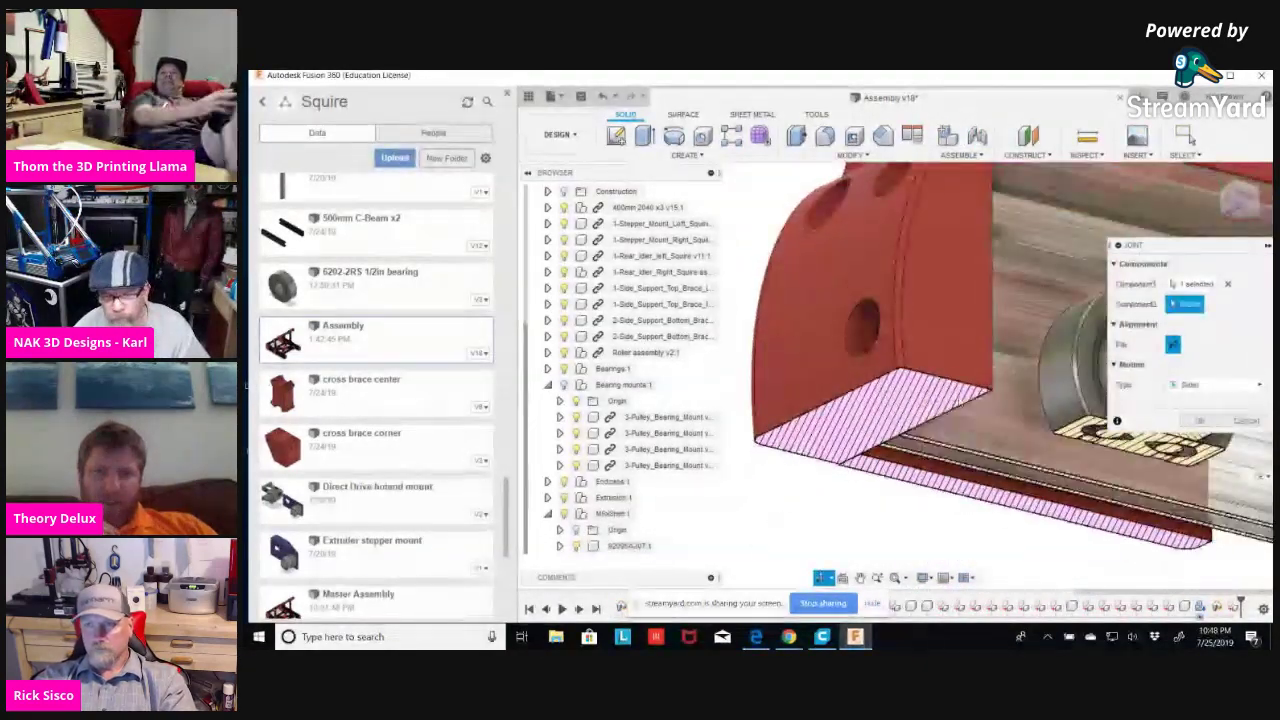
left_click(1019, 352)
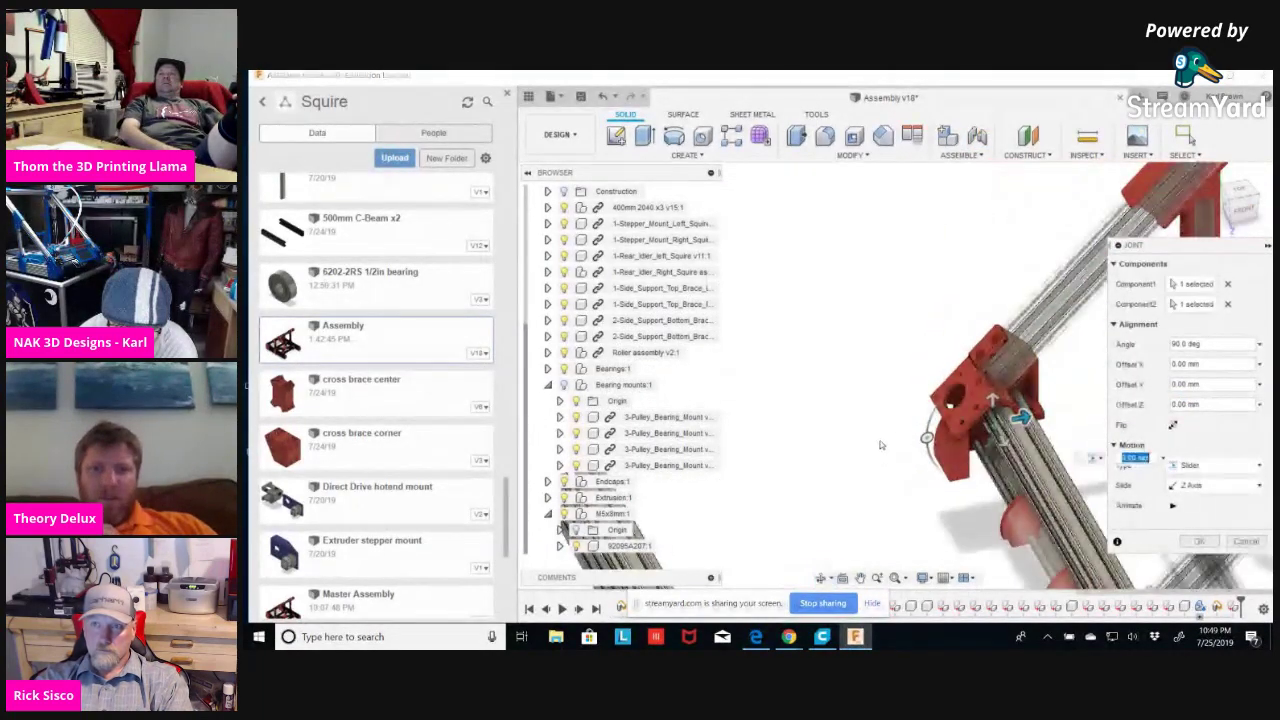
middle_click_drag(839, 388, 858, 520, "shift")
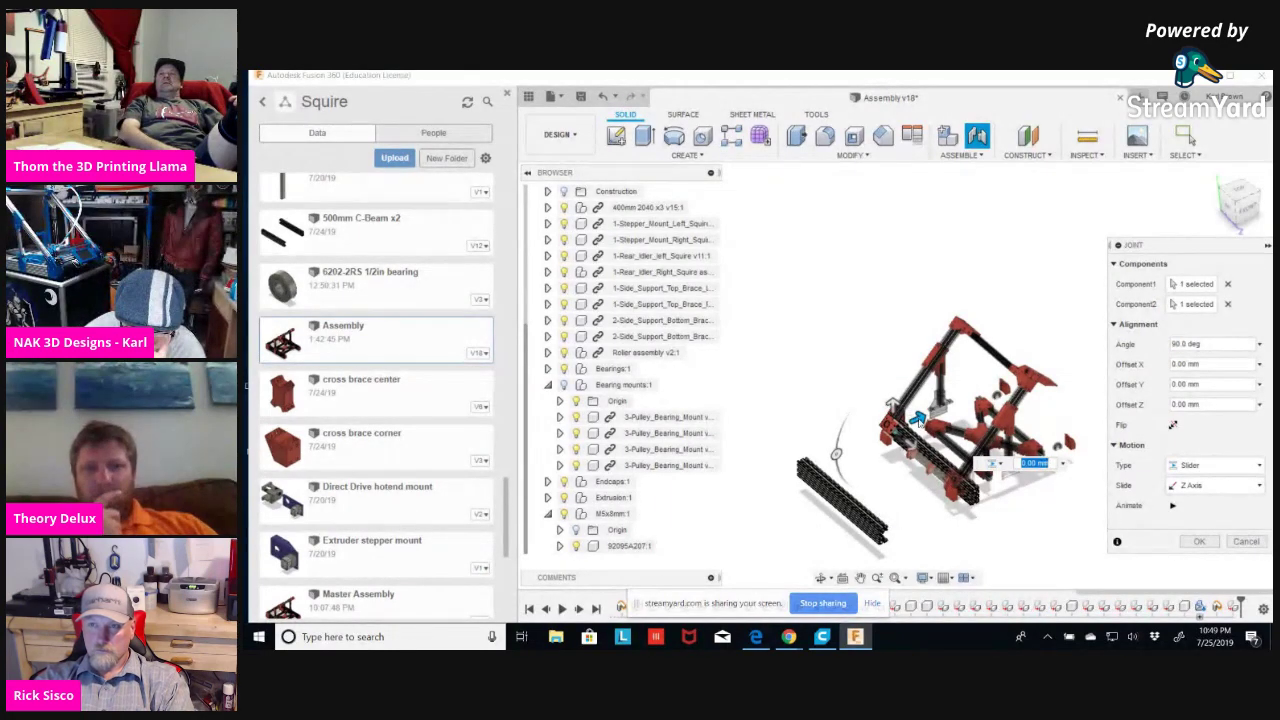
Try a 2000 offset, a 100 mm slide and three flips, then cancel the trial joint.
type("200")
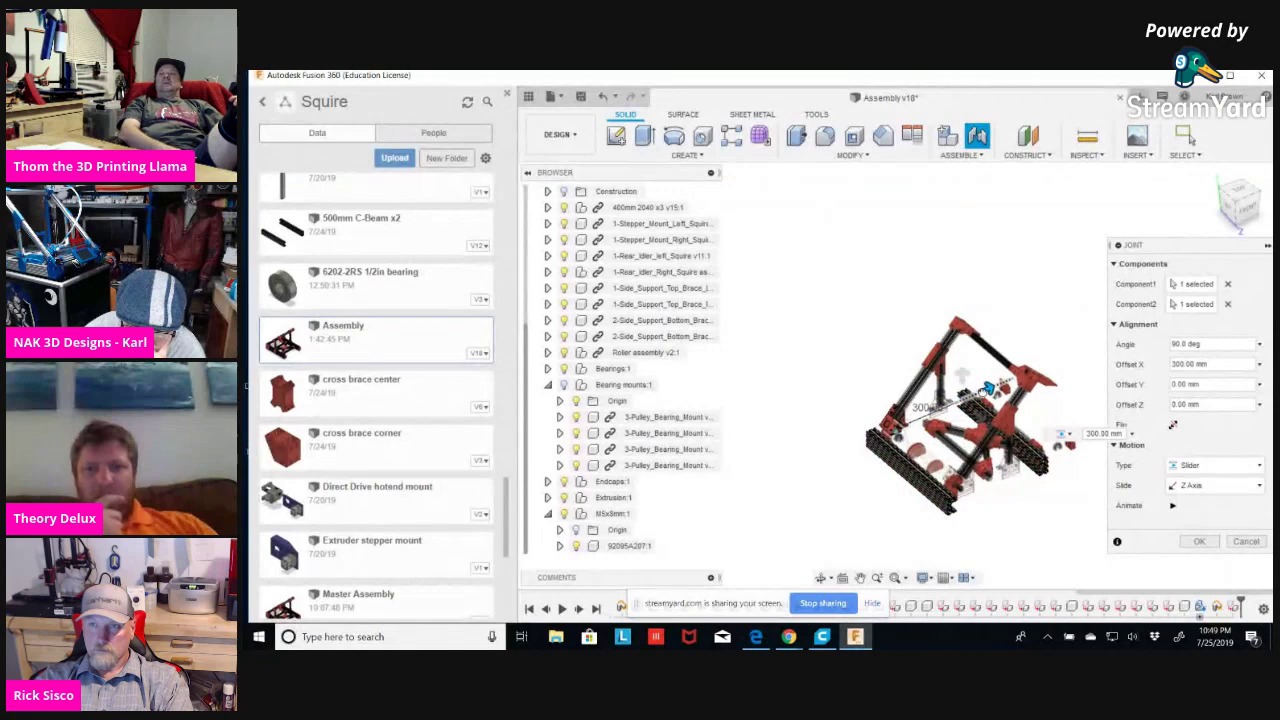
type("0")
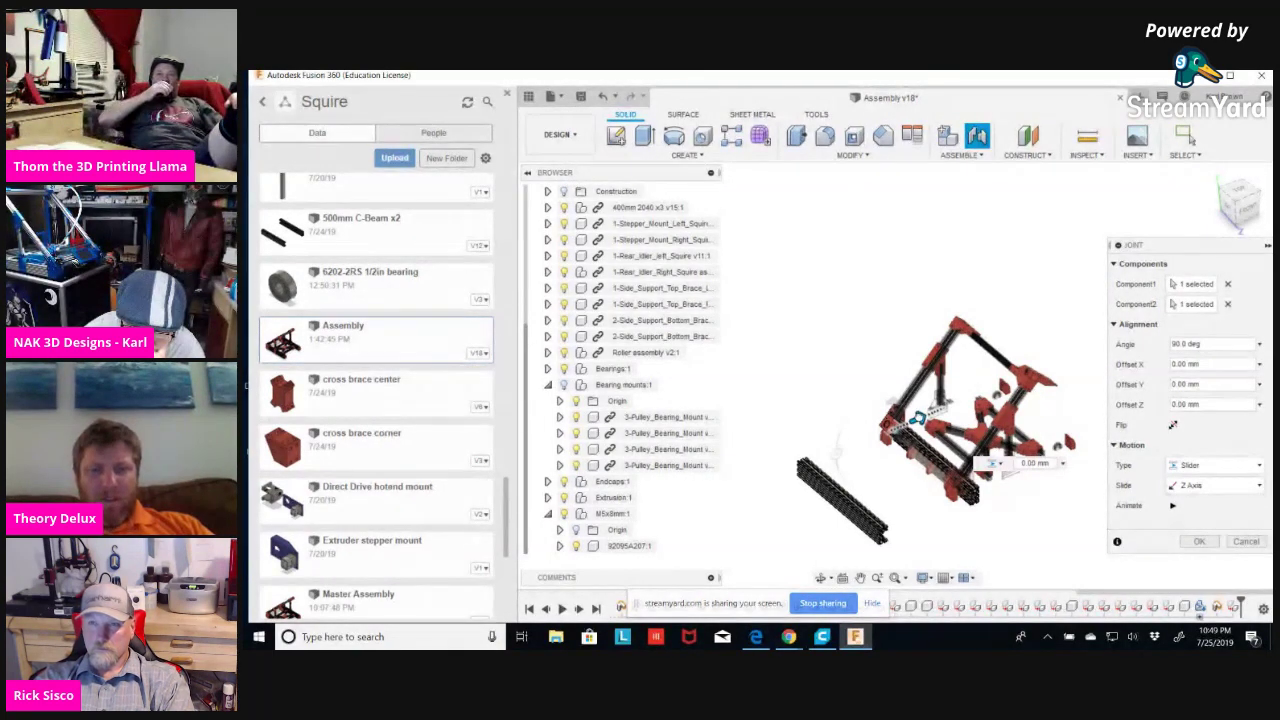
left_click_drag(918, 417, 941, 405)
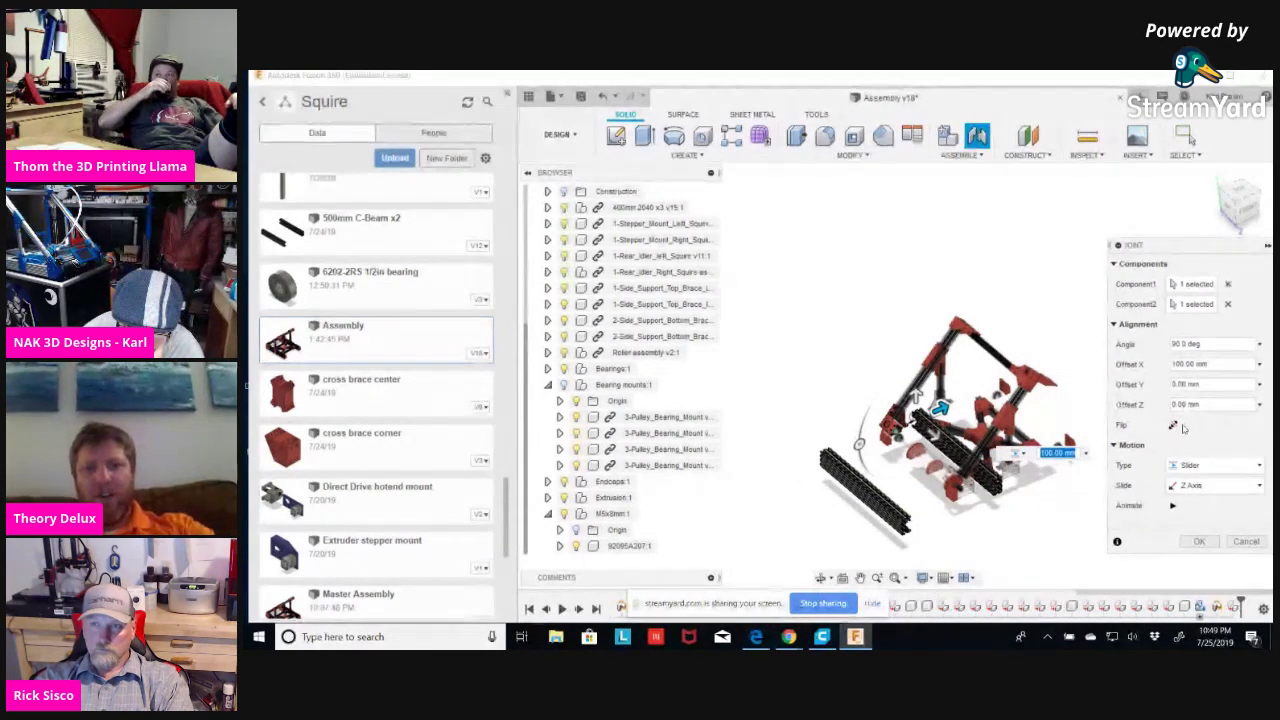
left_click(1174, 425)
left_click(1174, 425)
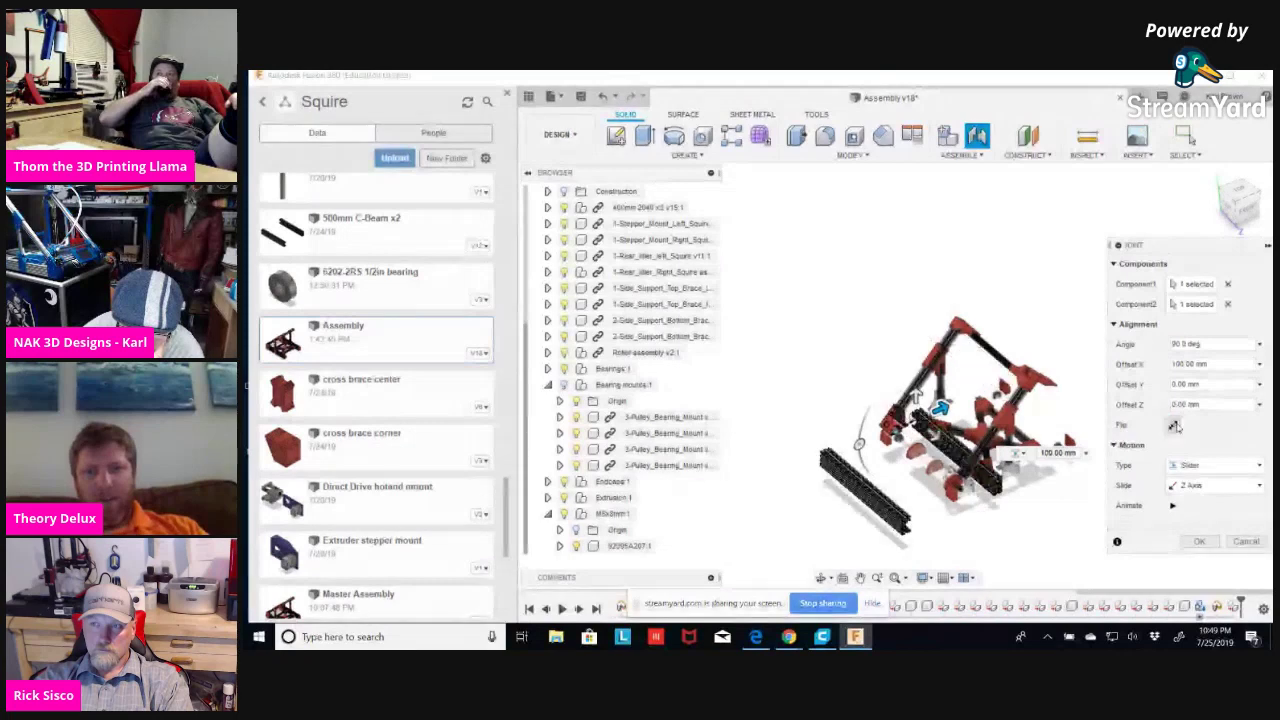
left_click(1174, 425)
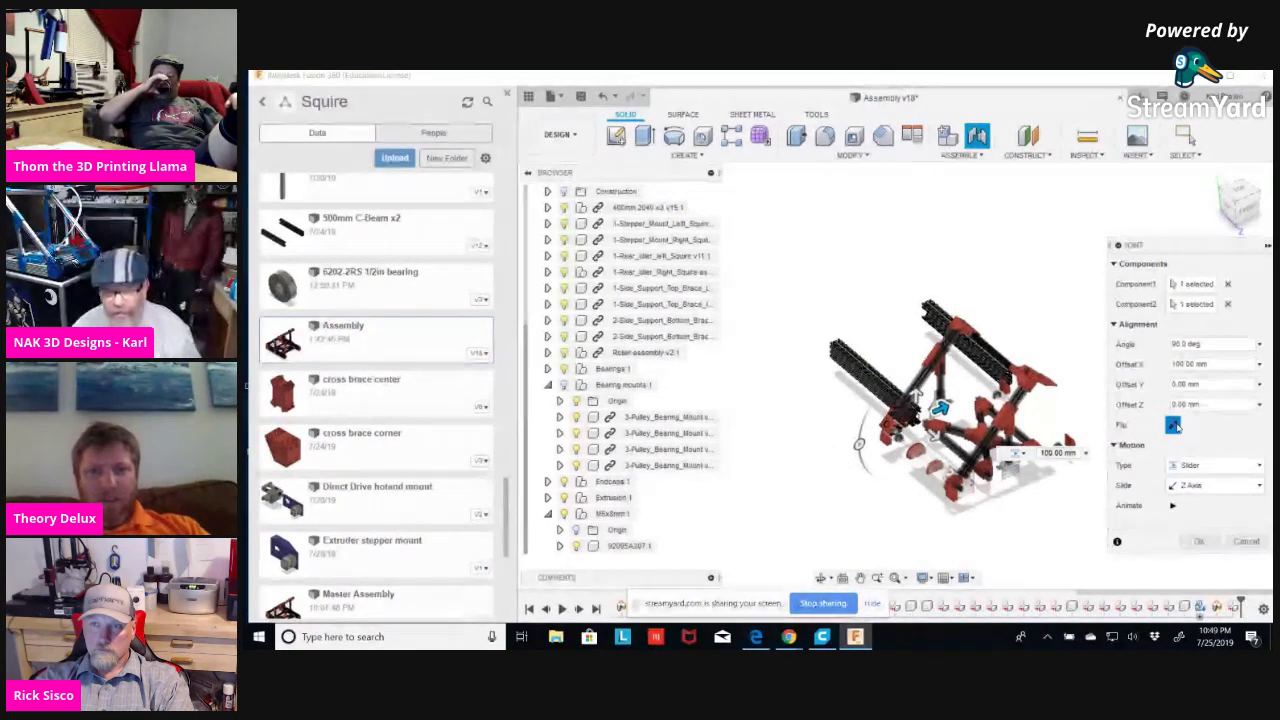
left_click(1248, 542)
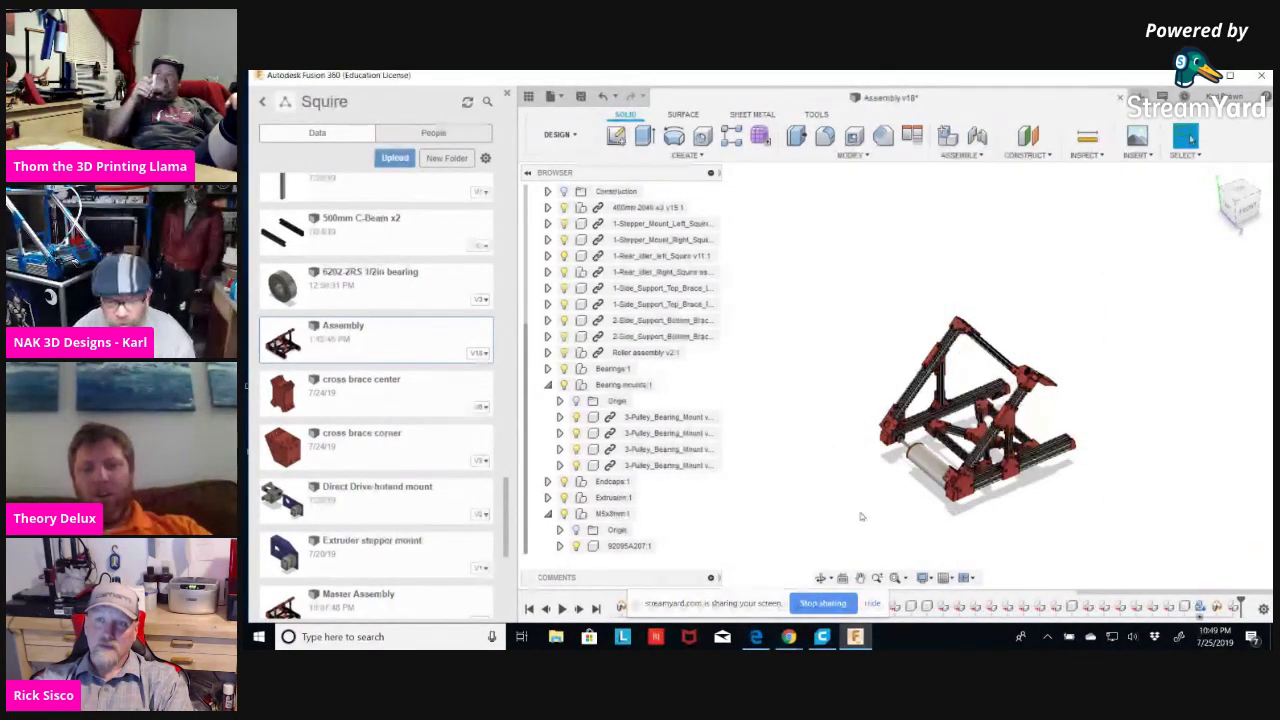
From a low side view, start another joint set to Slider motion.
scroll(863, 512, "up", 5)
middle_click_drag(894, 501, 900, 463, "shift")
left_click(1087, 155)
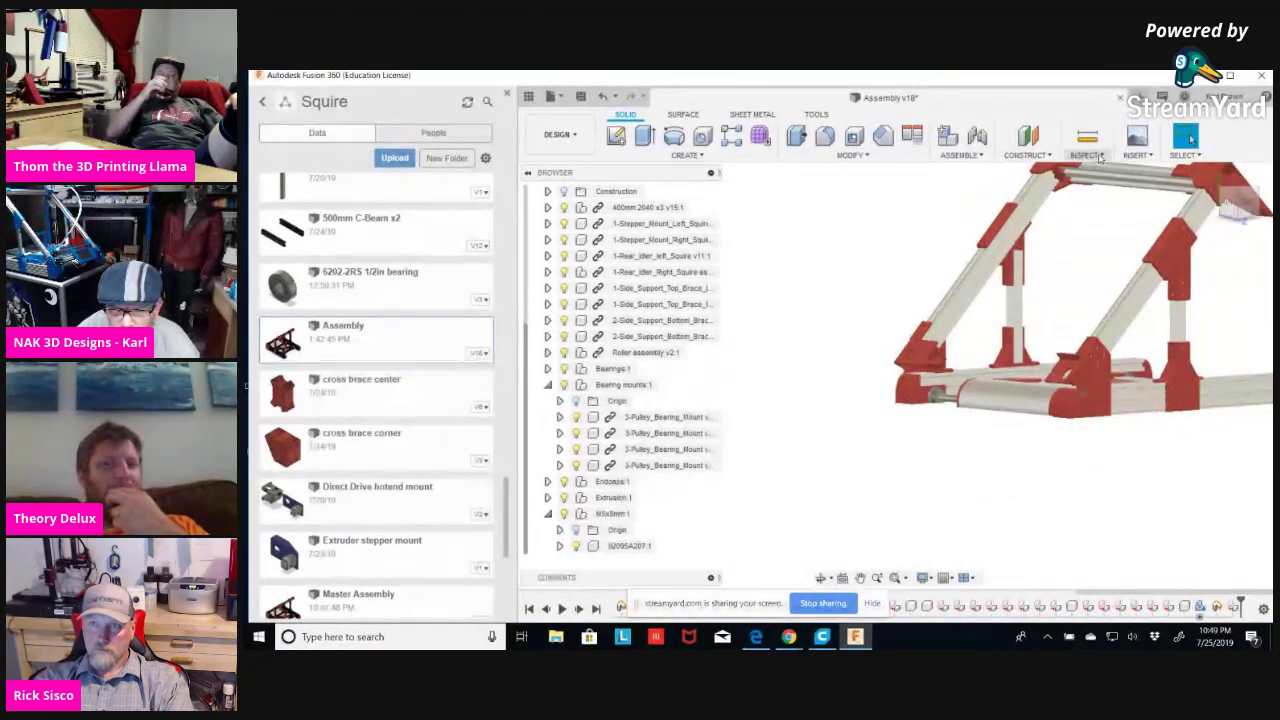
left_click(980, 157)
left_click(975, 197)
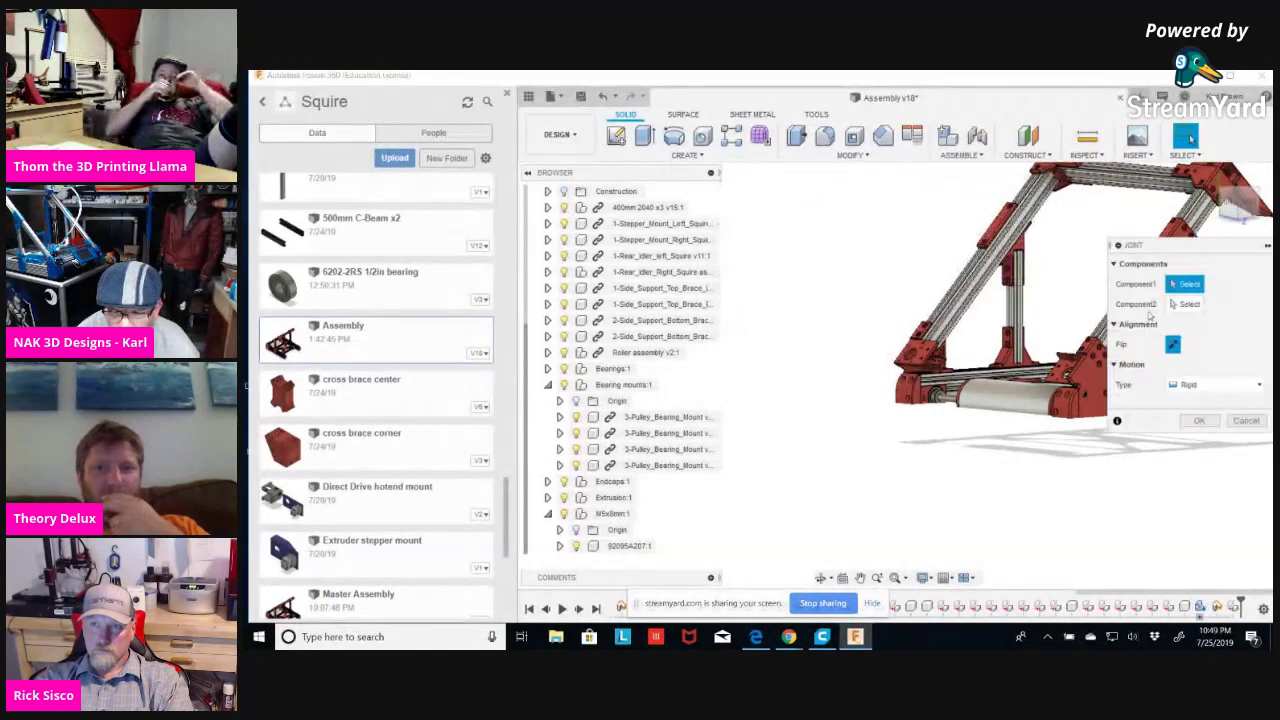
left_click(1256, 388)
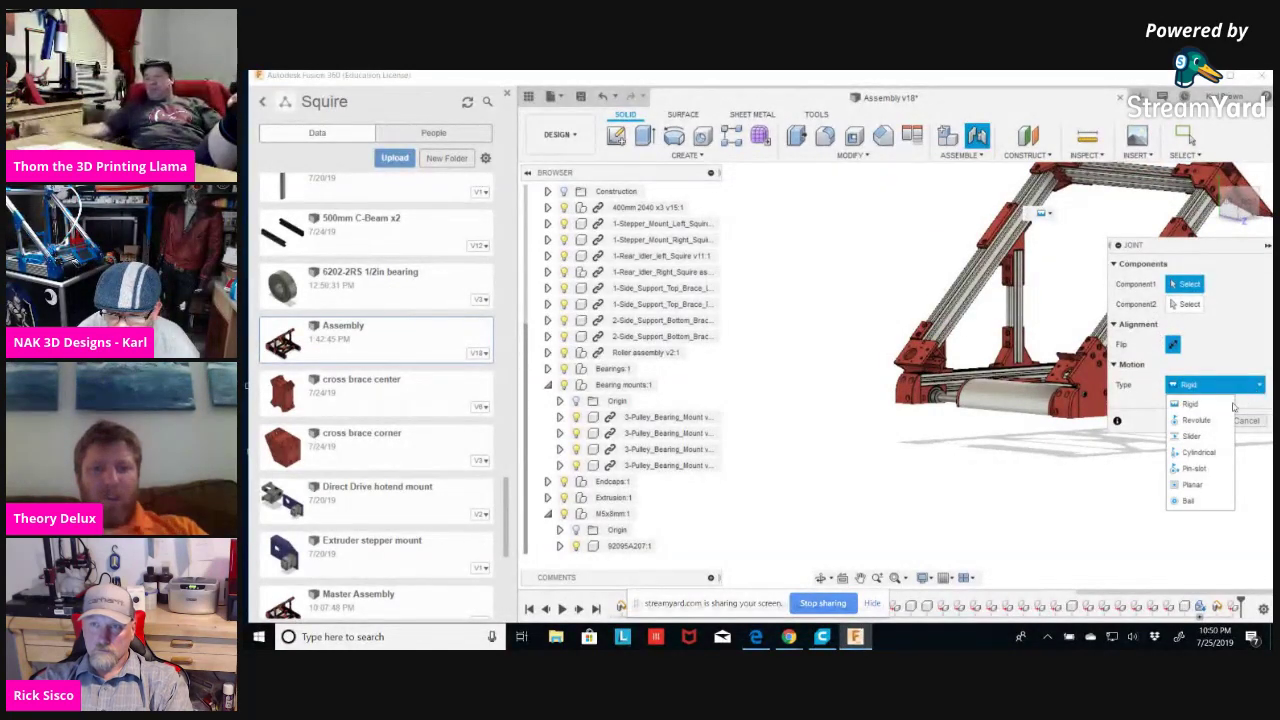
left_click(1191, 436)
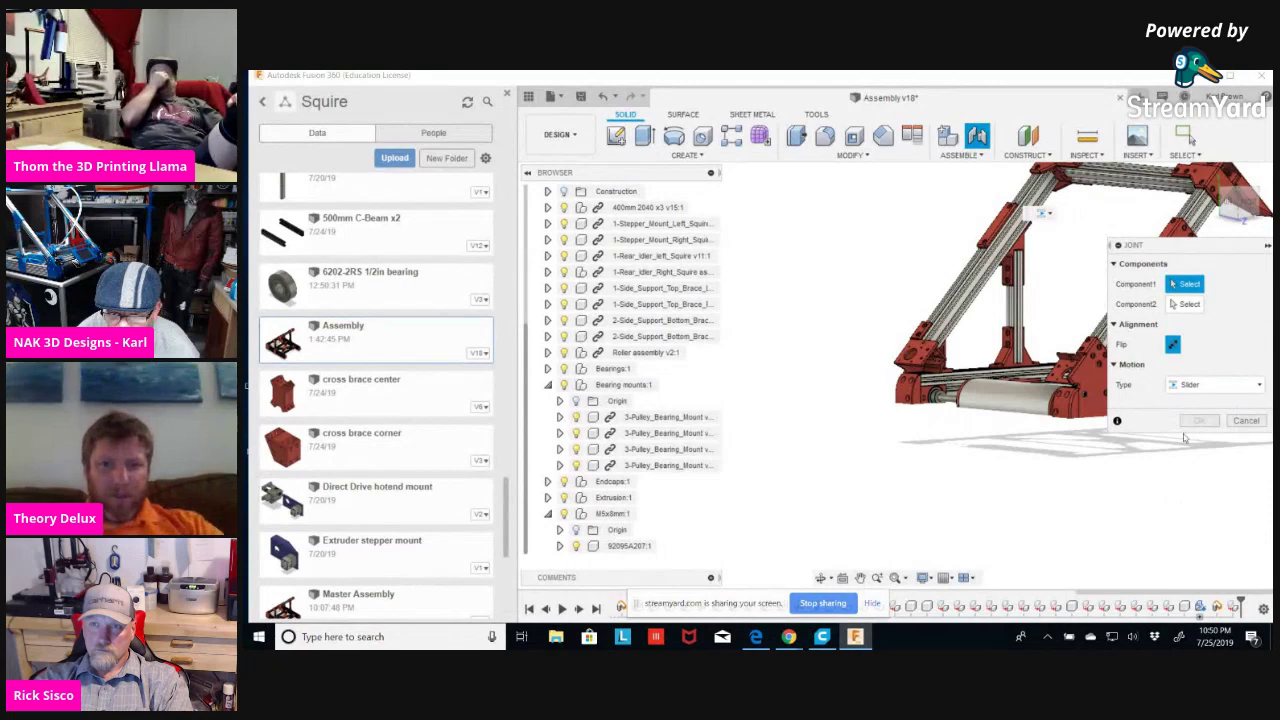
Join the roller shaft's end face to the bearing mount face, previewing the shaft seated in the mount.
scroll(920, 455, "up", 5)
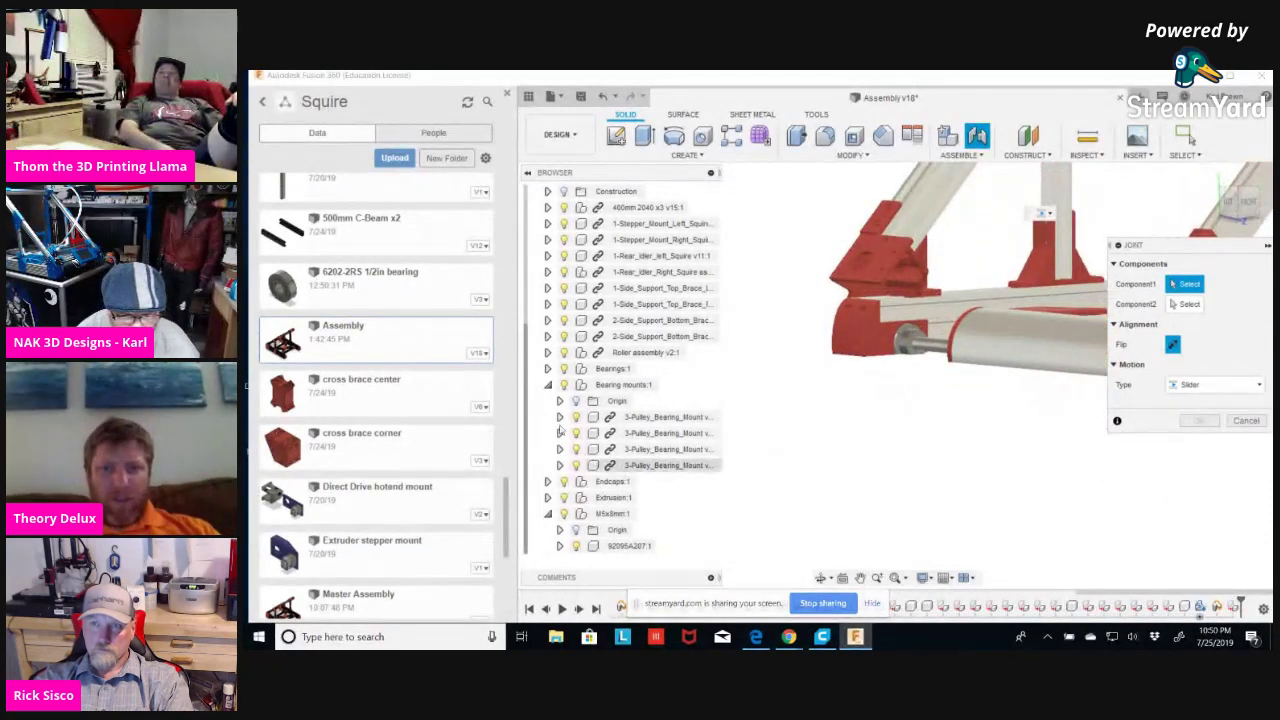
left_click(564, 384)
scroll(905, 350, "up", 3)
scroll(842, 316, "up", 2)
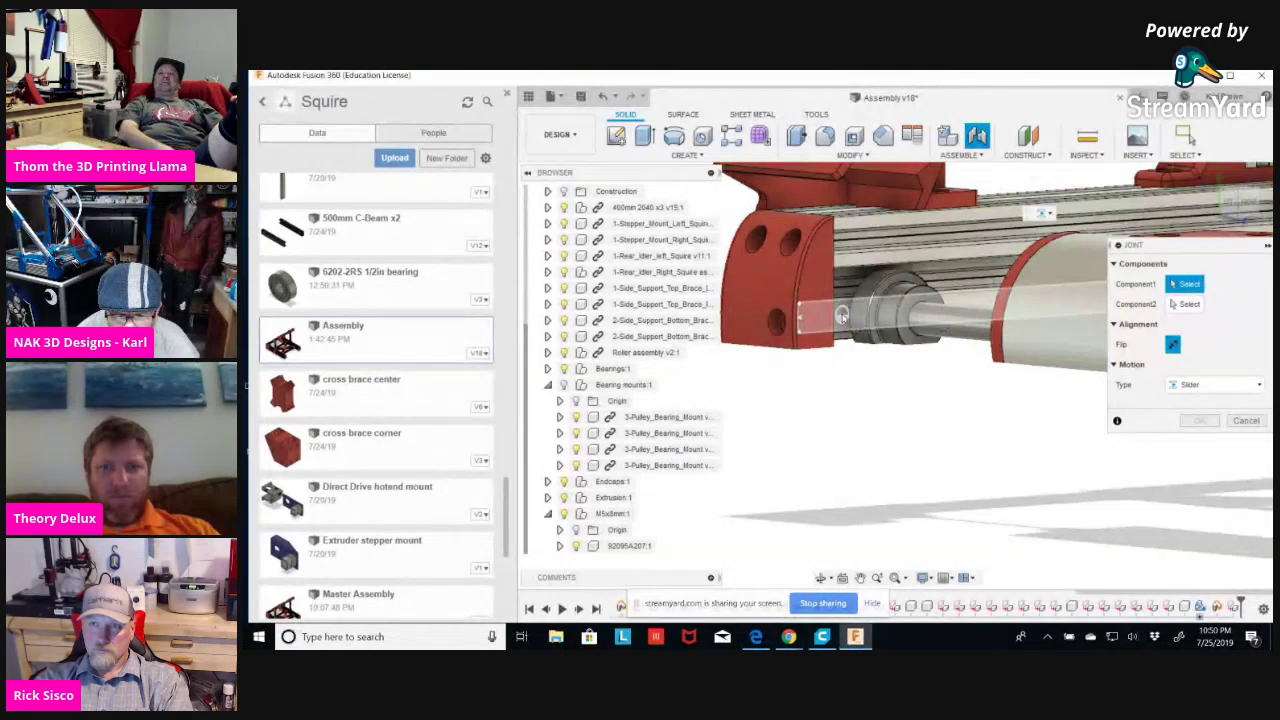
left_click(845, 318)
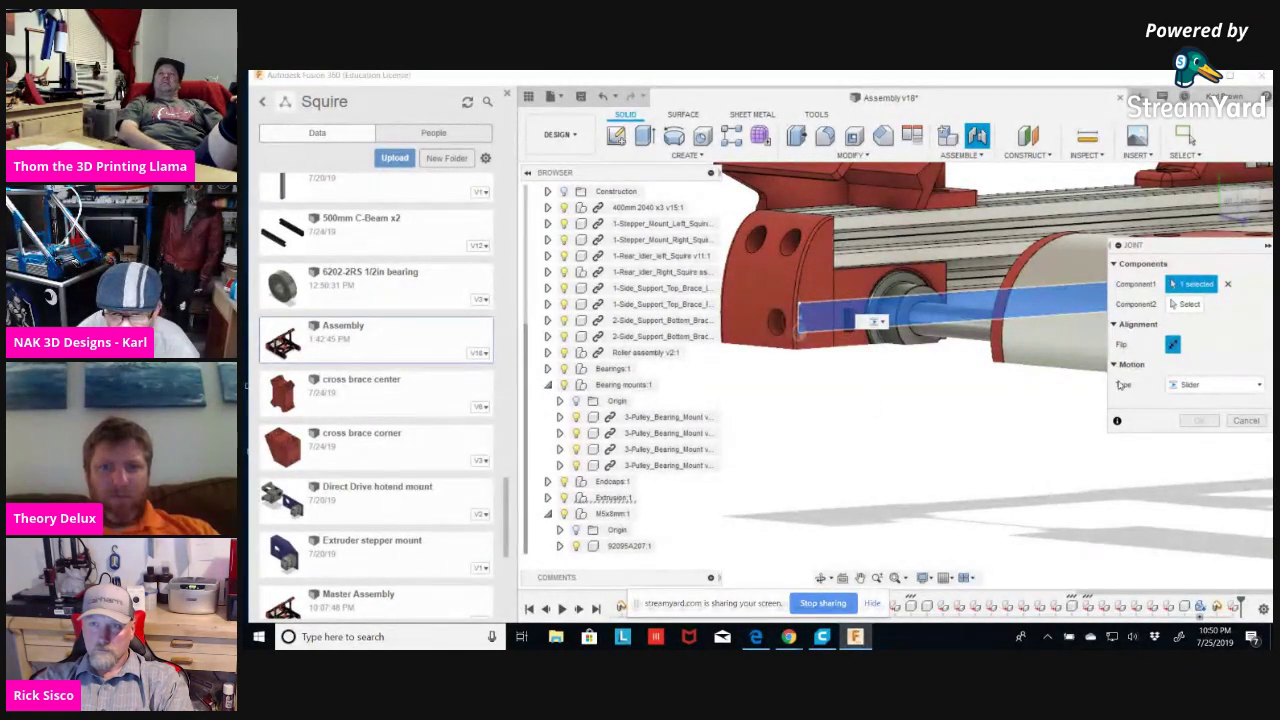
middle_click_drag(869, 426, 875, 321, "shift")
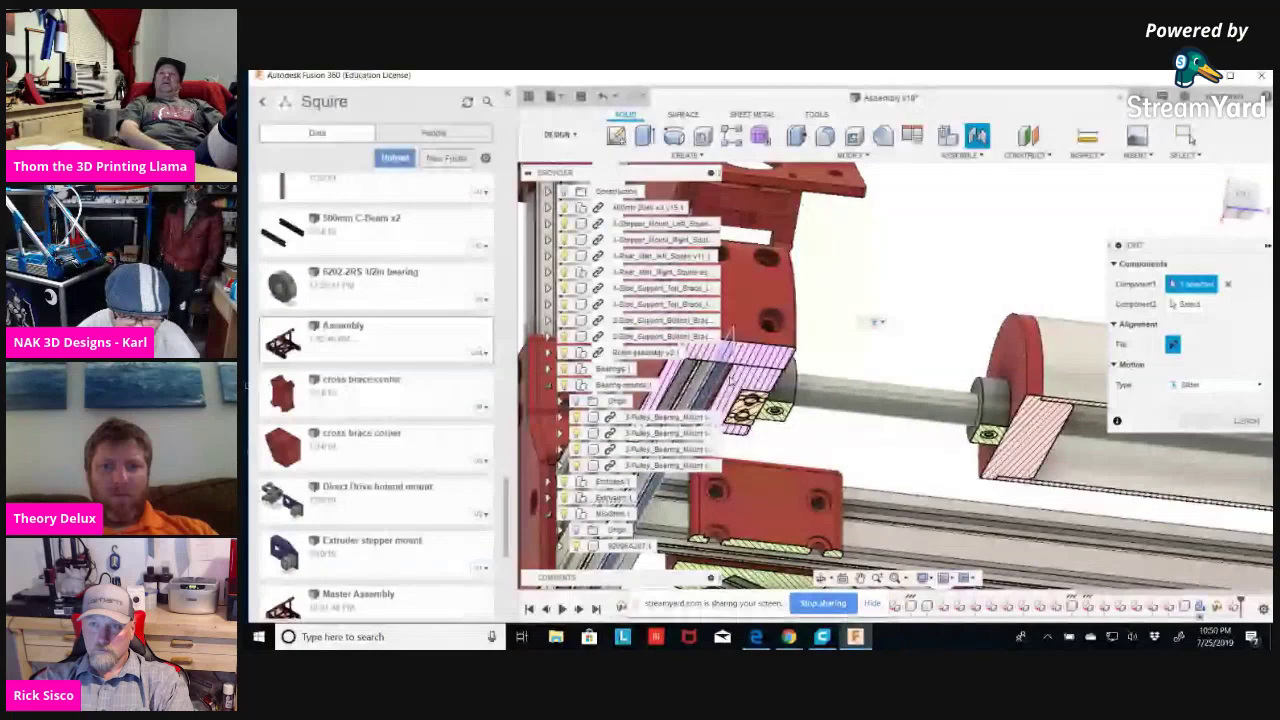
scroll(874, 321, "up", 5)
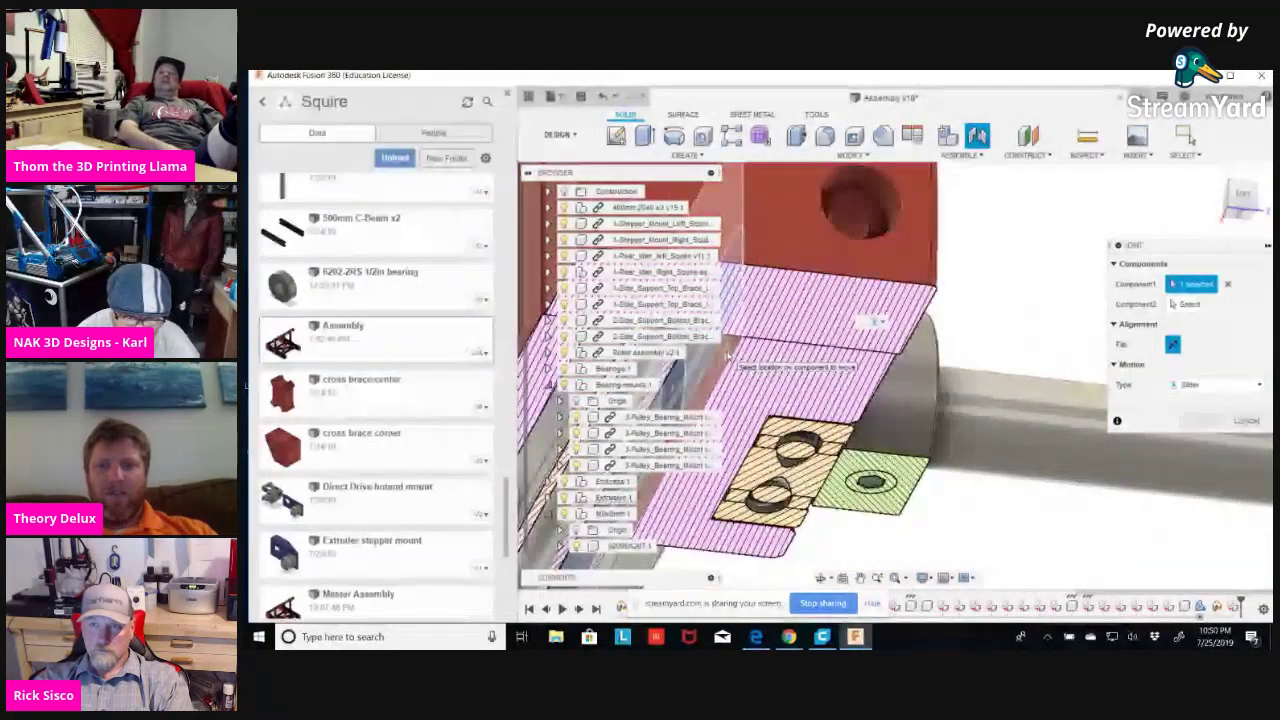
left_click(1186, 304)
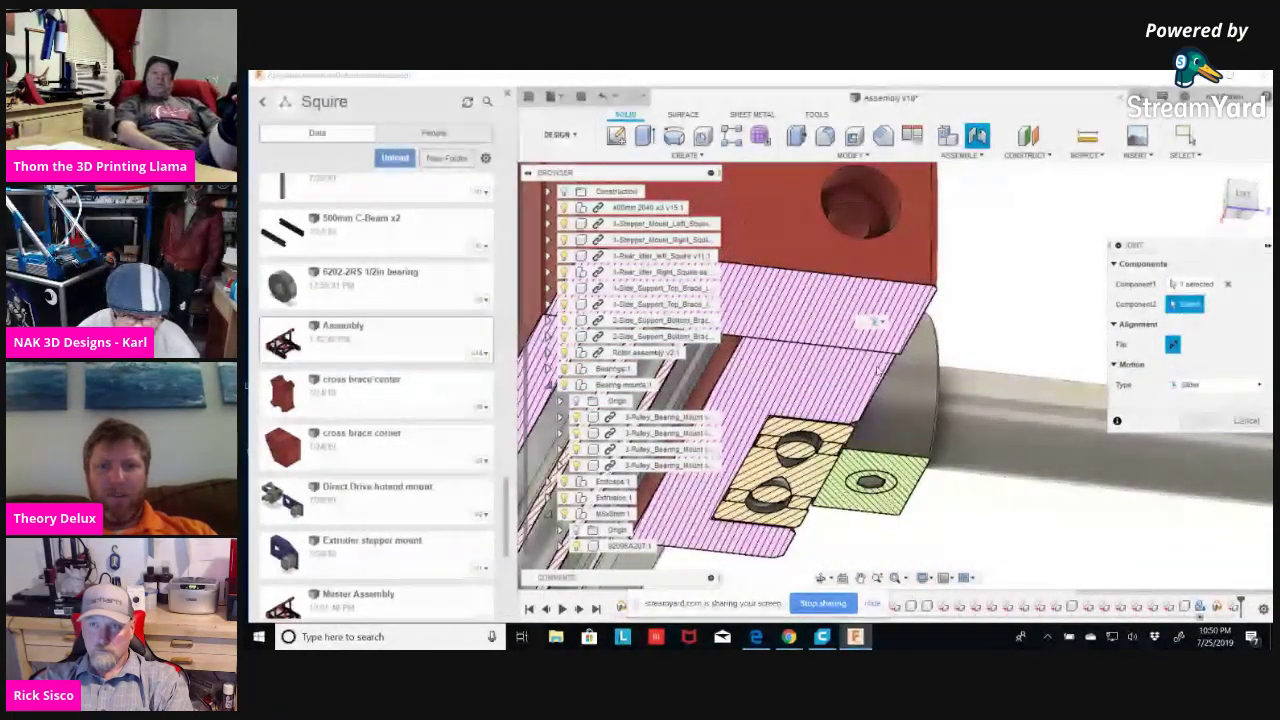
left_click(725, 362)
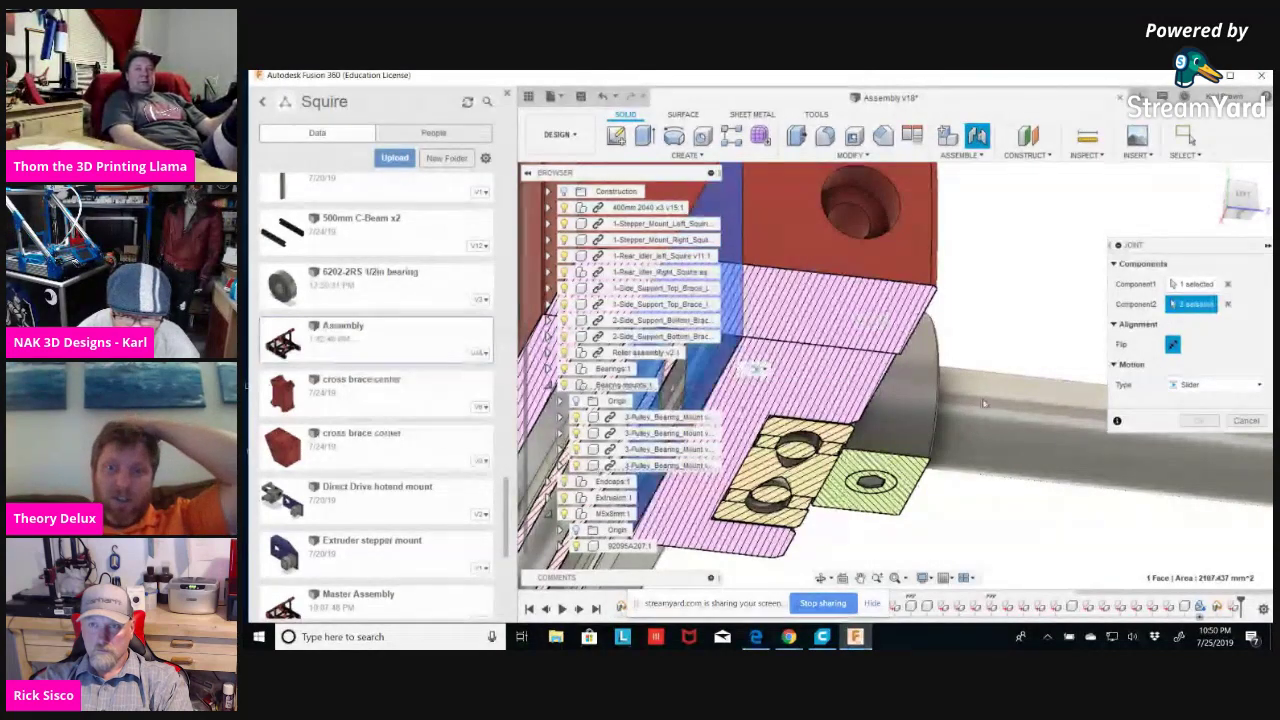
left_click(1066, 455)
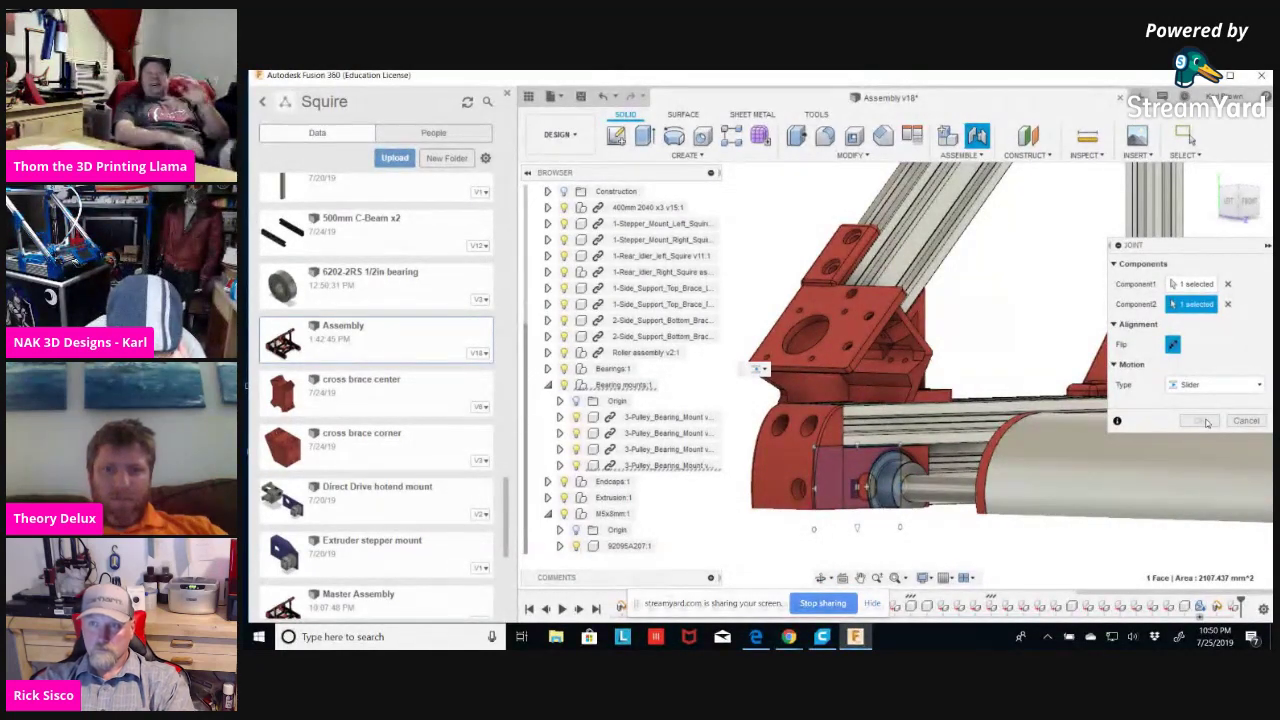
left_click(1206, 421)
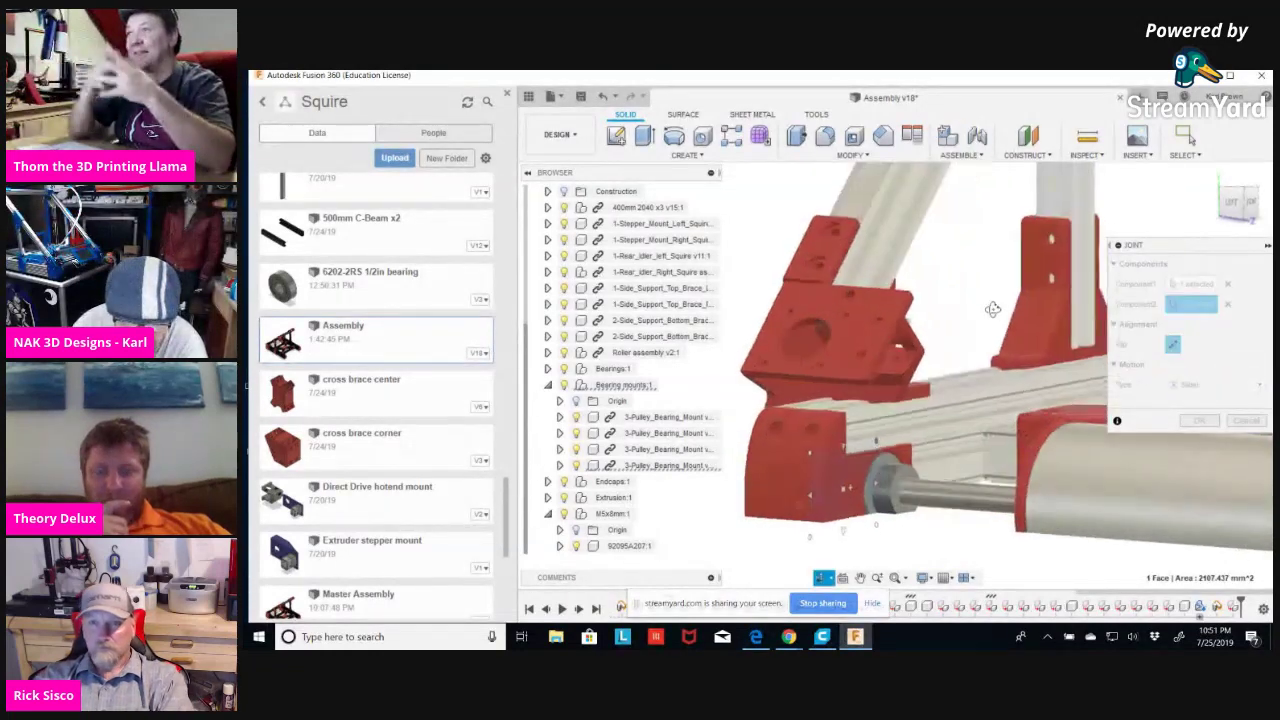
Inspect the joint preview around the frame, then cancel the Joint dialog.
scroll(957, 320, "down", 4)
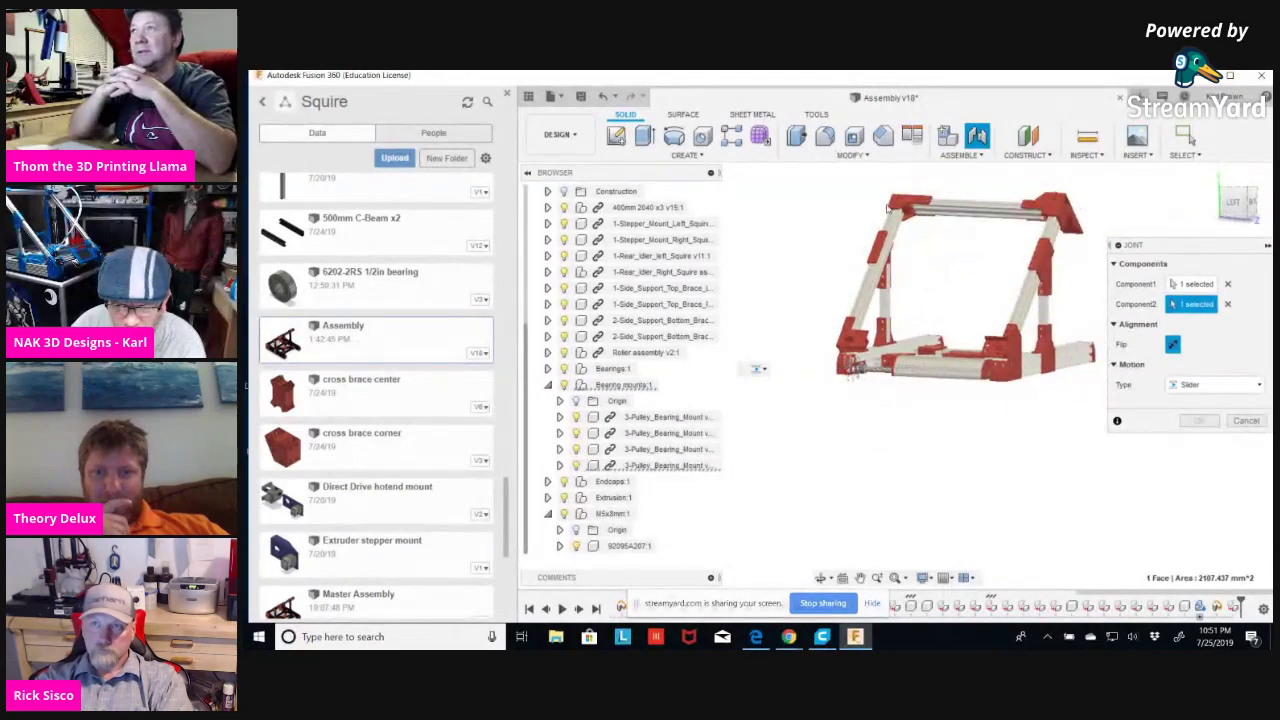
scroll(888, 207, "up", 2)
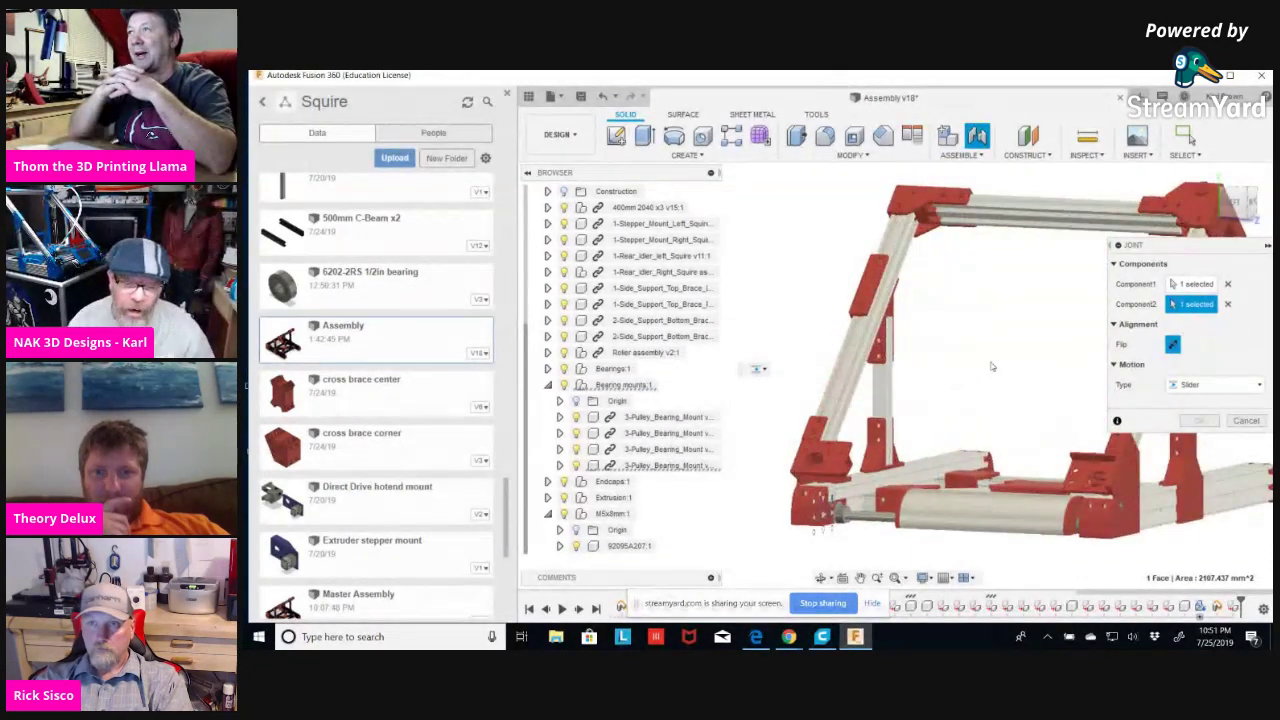
middle_click_drag(975, 365, 966, 360, "shift")
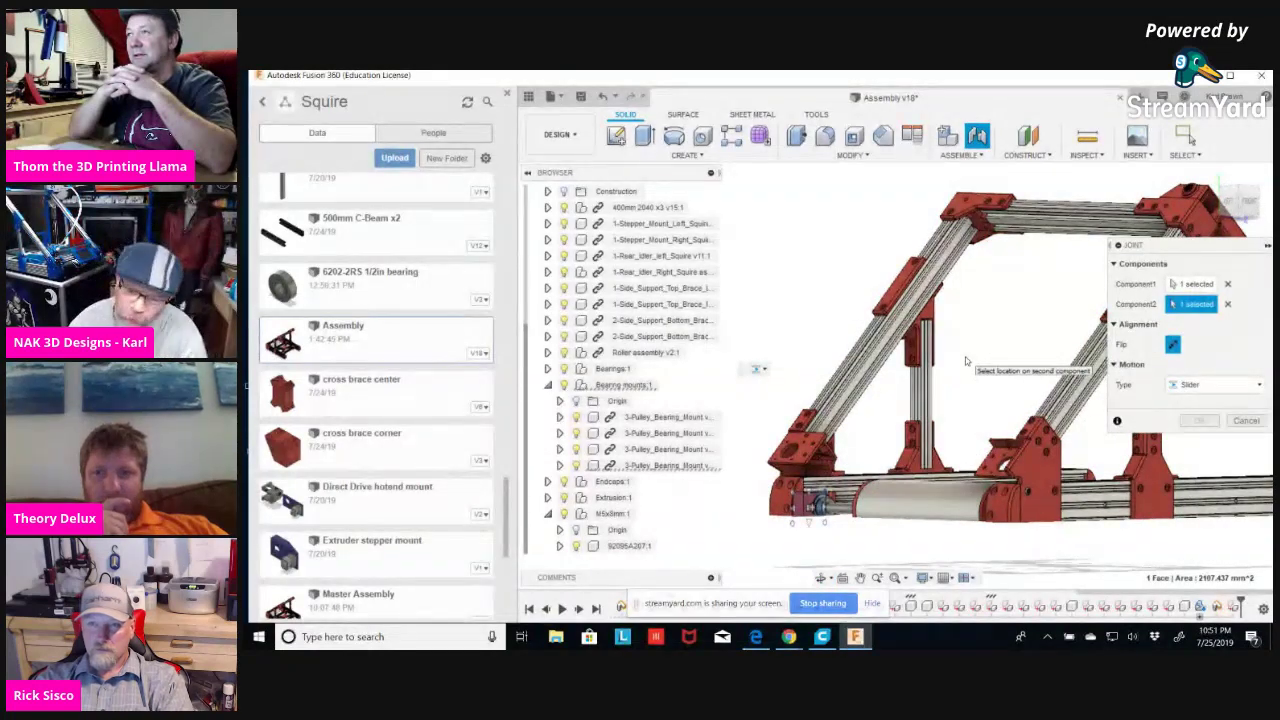
scroll(968, 352, "down", 3)
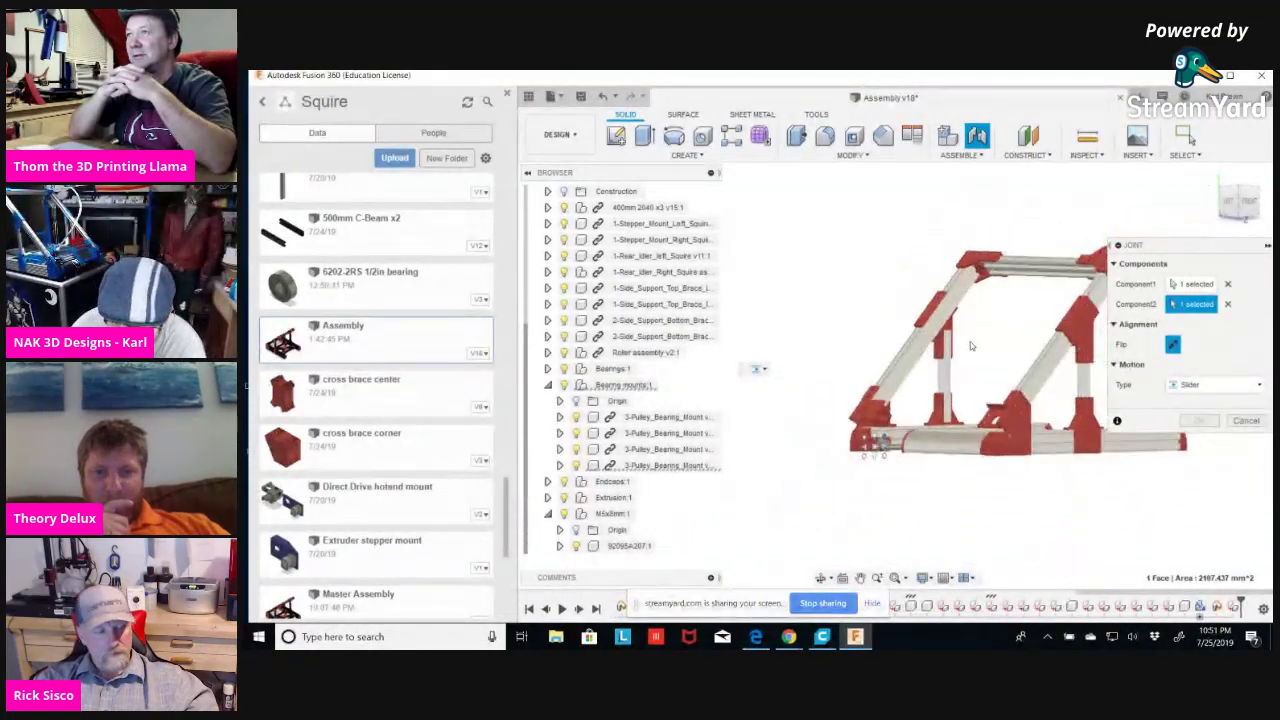
middle_click_drag(975, 346, 937, 314, "shift")
scroll(931, 316, "up", 3)
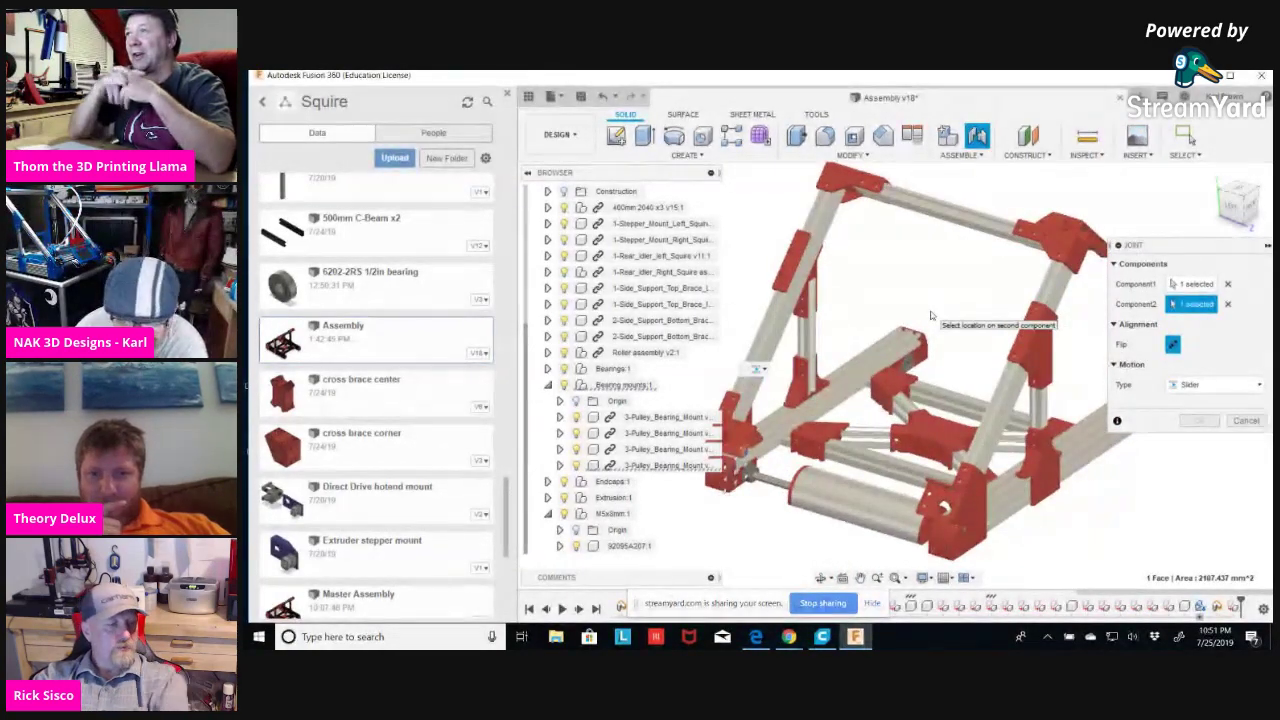
left_click(1247, 421)
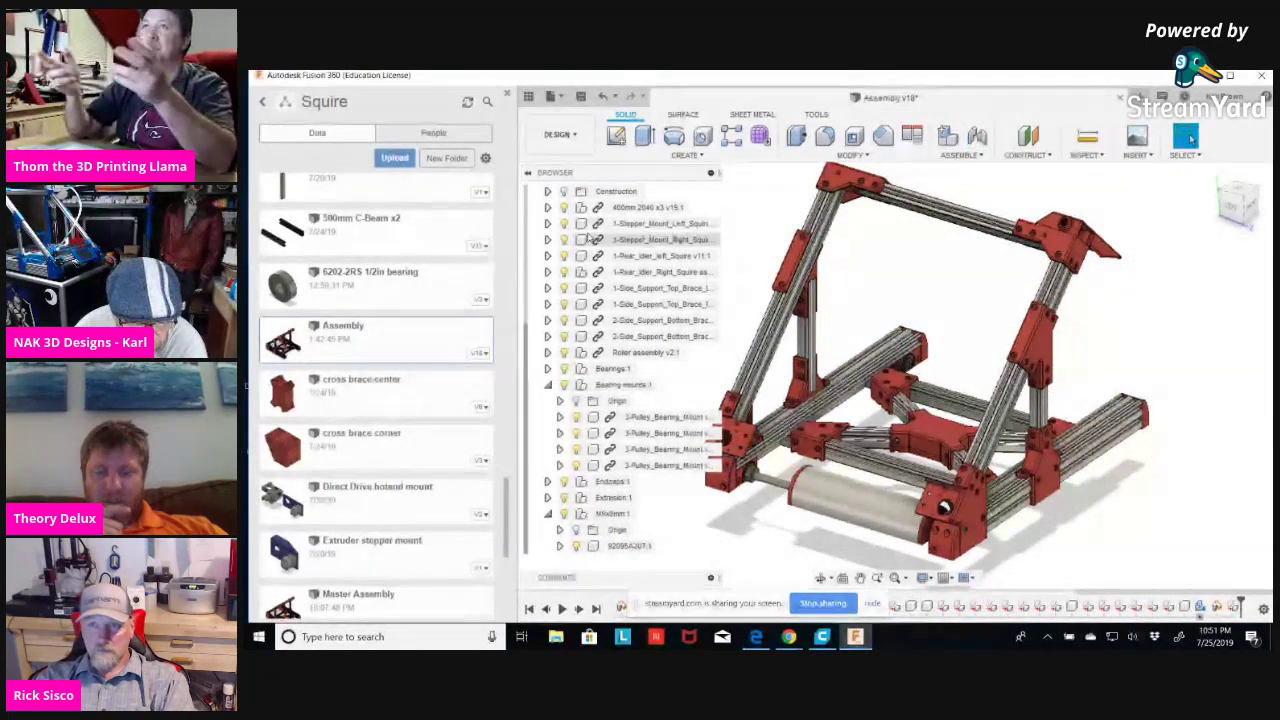
scroll(655, 210, "up", 2)
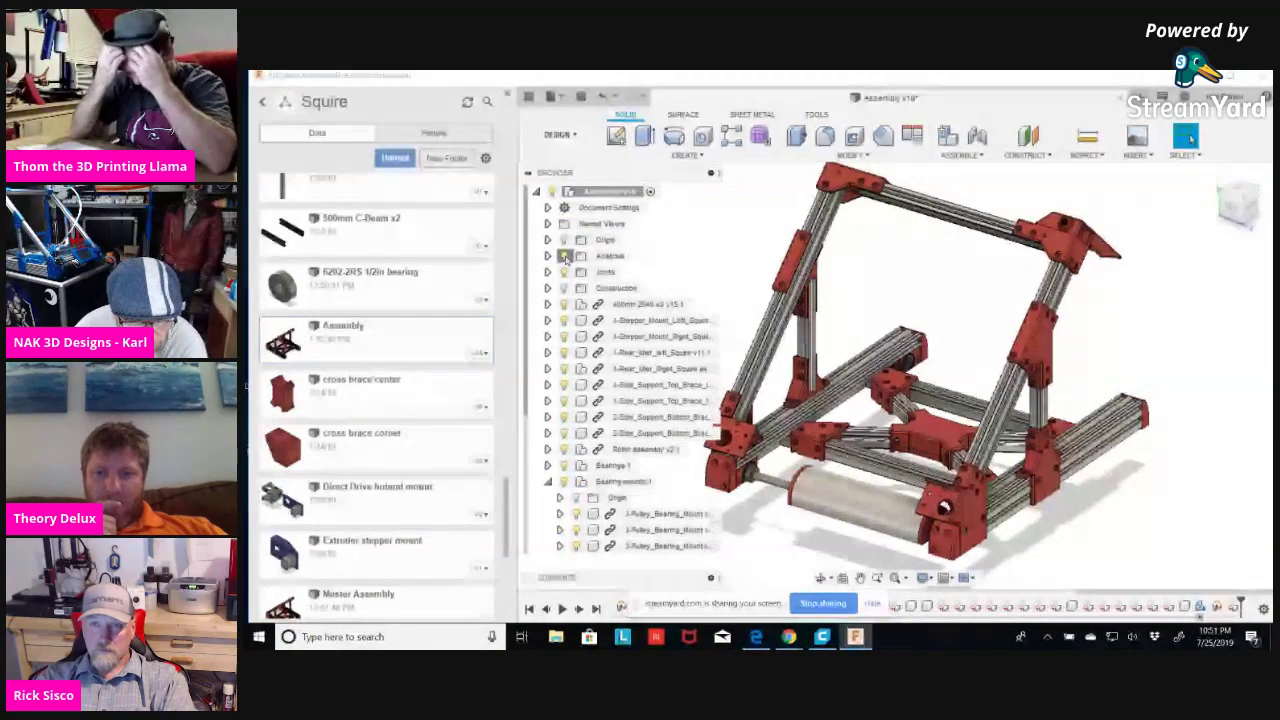
middle_click_drag(930, 330, 902, 320, "shift")
middle_click_drag(1131, 437, 1090, 420, "shift")
scroll(763, 420, "up", 3)
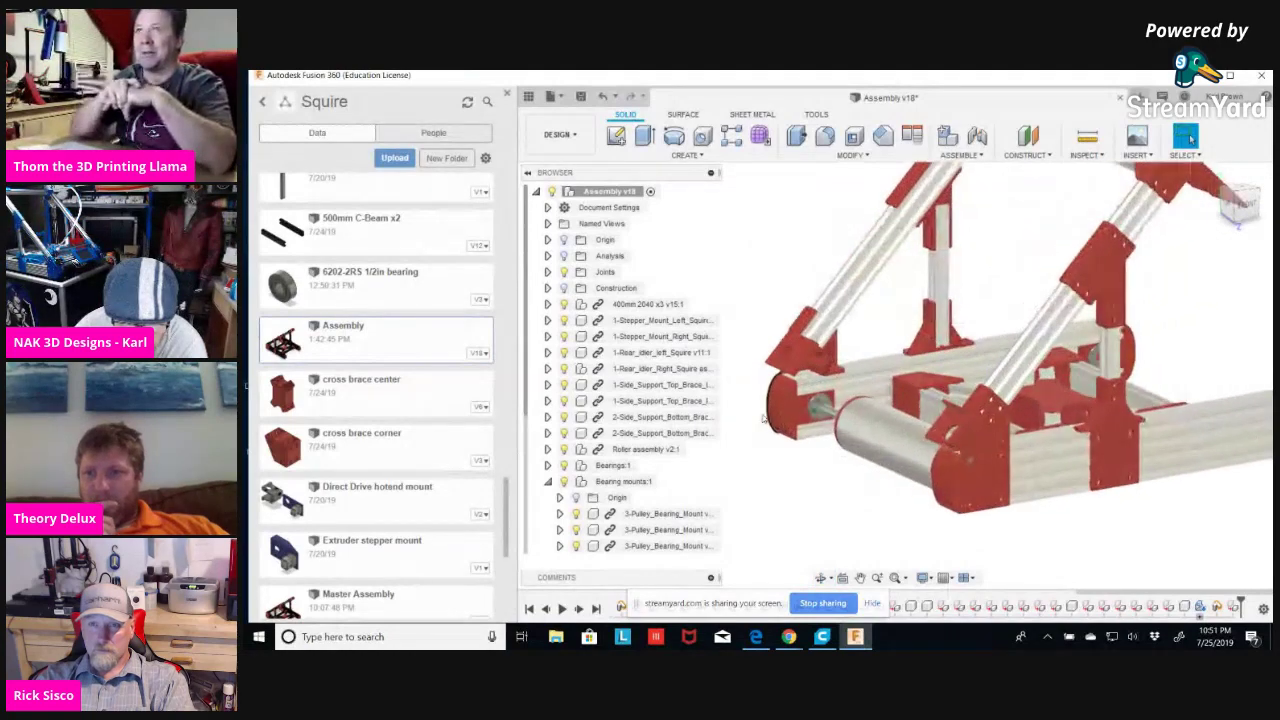
scroll(763, 420, "up", 5)
scroll(909, 492, "up", 2)
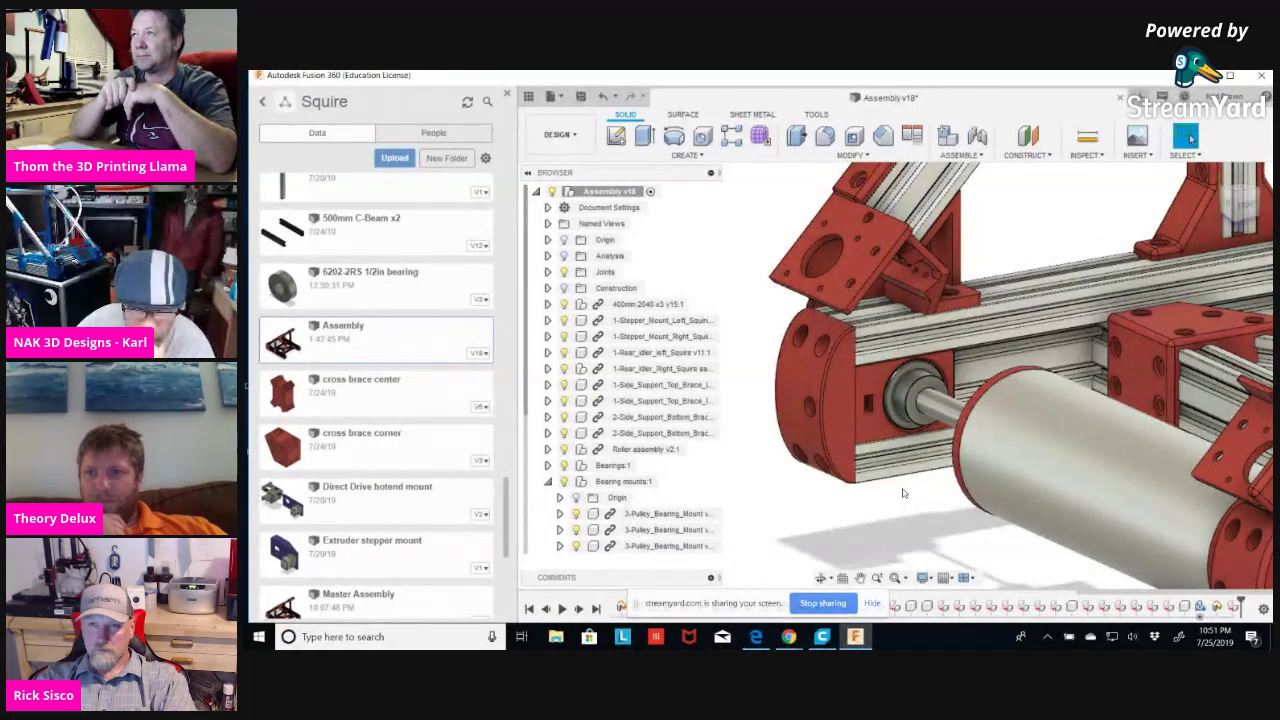
middle_click_drag(843, 523, 880, 531, "shift")
scroll(855, 505, "down", 3)
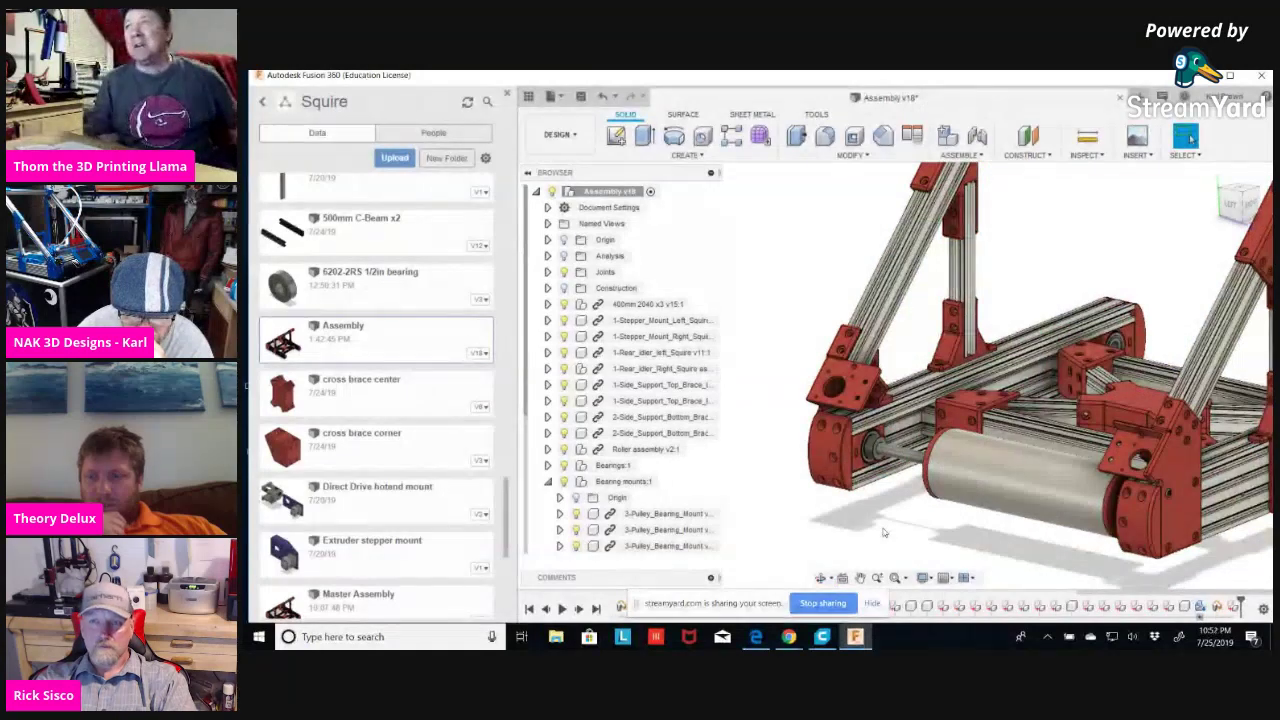
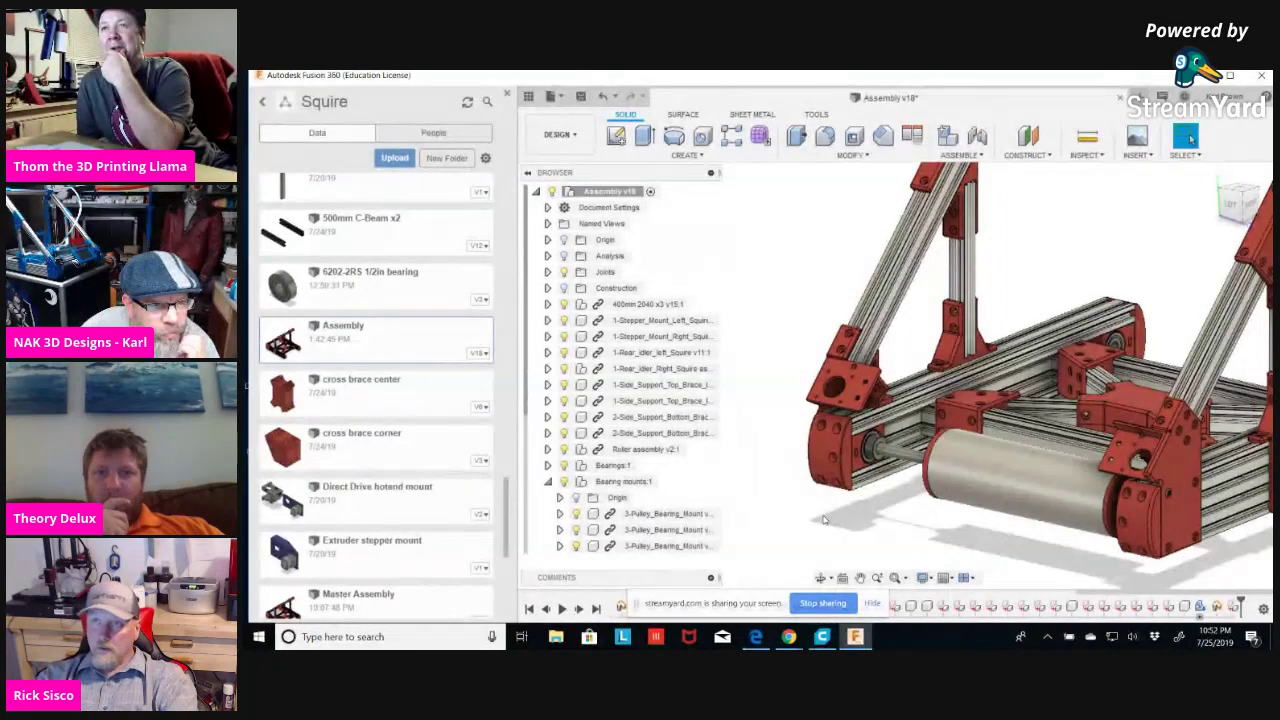
Zoom and orbit the assembly to a lower, more frontal, closer angle.
scroll(1116, 260, "down", 5)
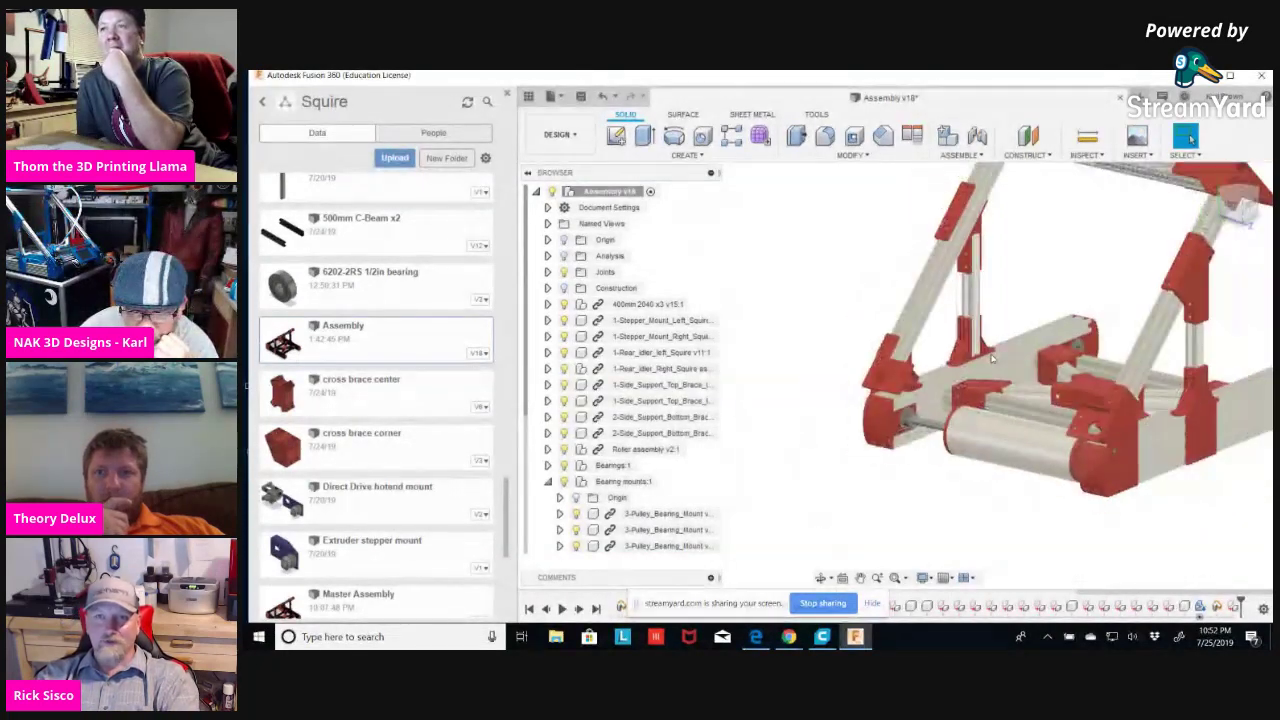
scroll(984, 353, "up", 5)
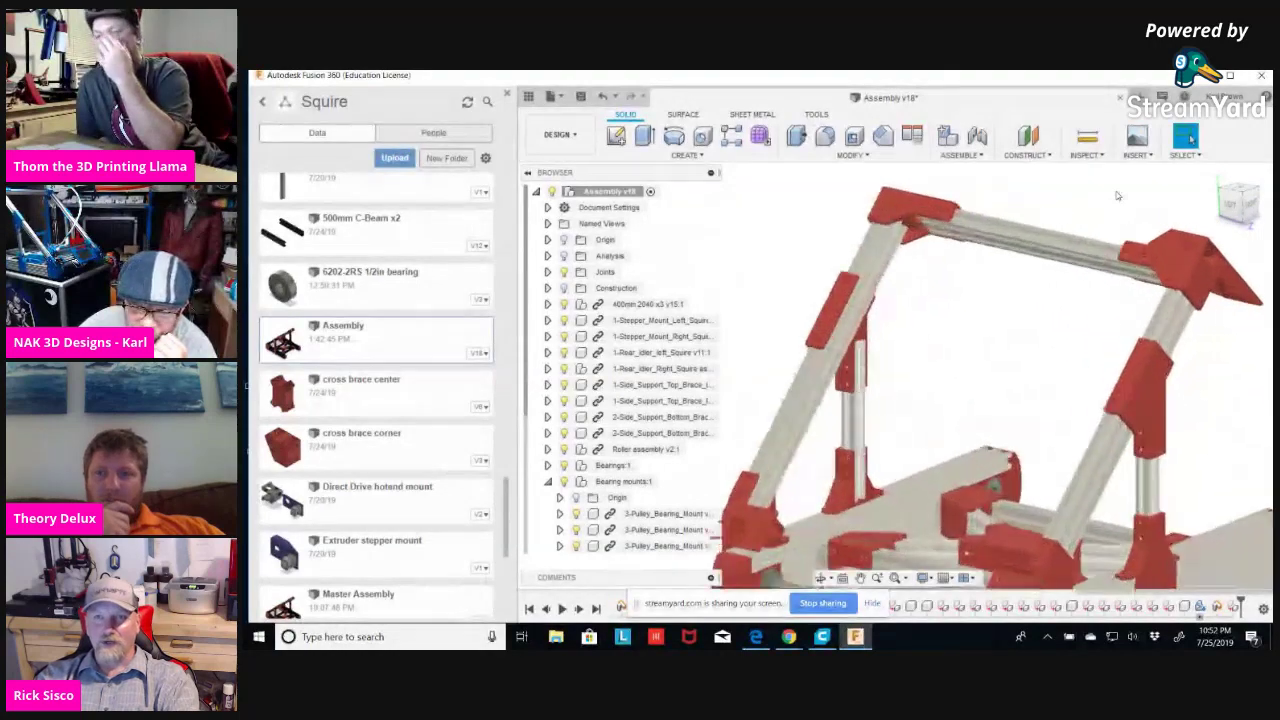
middle_click_drag(960, 369, 1030, 359, "shift")
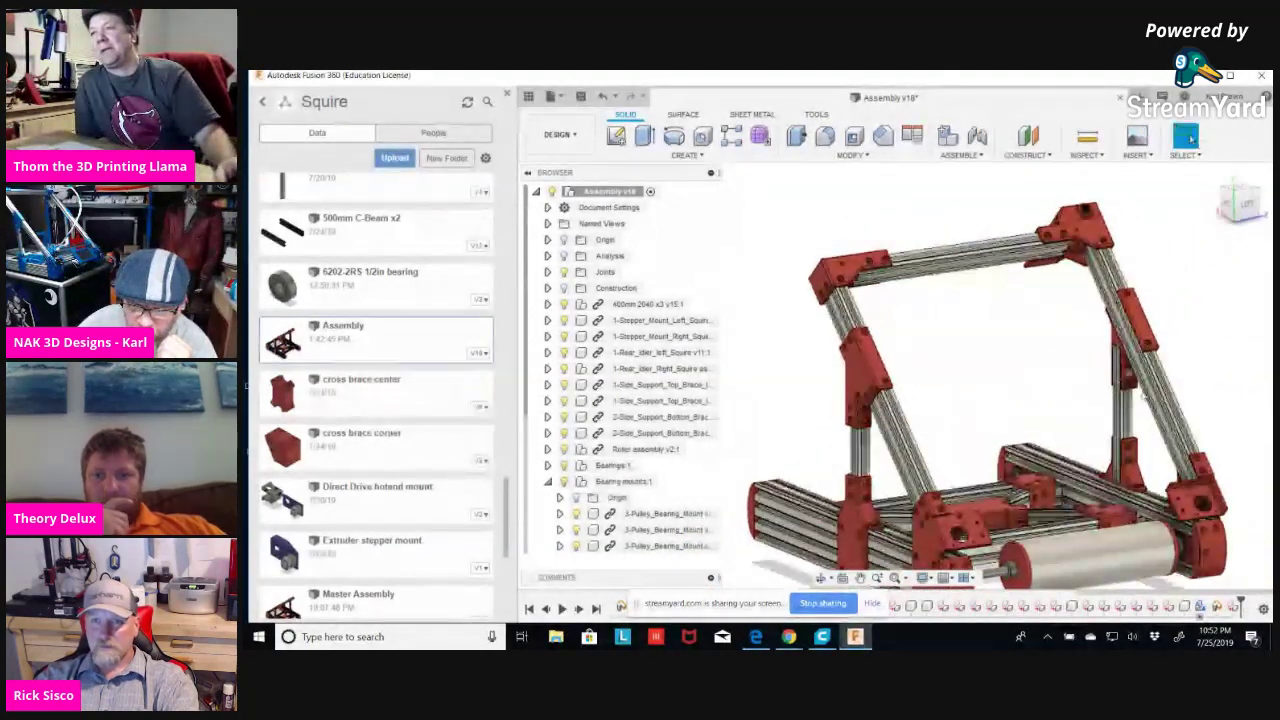
scroll(1024, 357, "down", 3)
middle_click_drag(1145, 548, 982, 433, "shift")
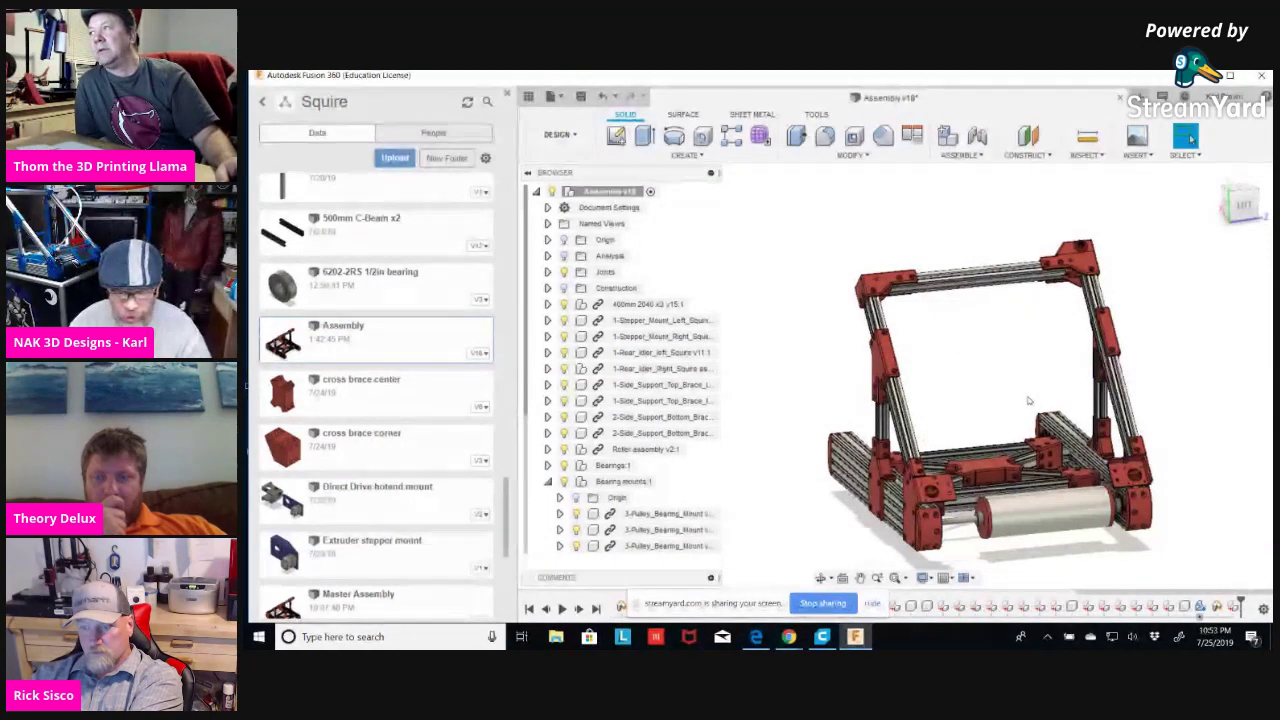
scroll(1166, 372, "up", 3)
middle_click_drag(1166, 372, 1120, 411, "shift")
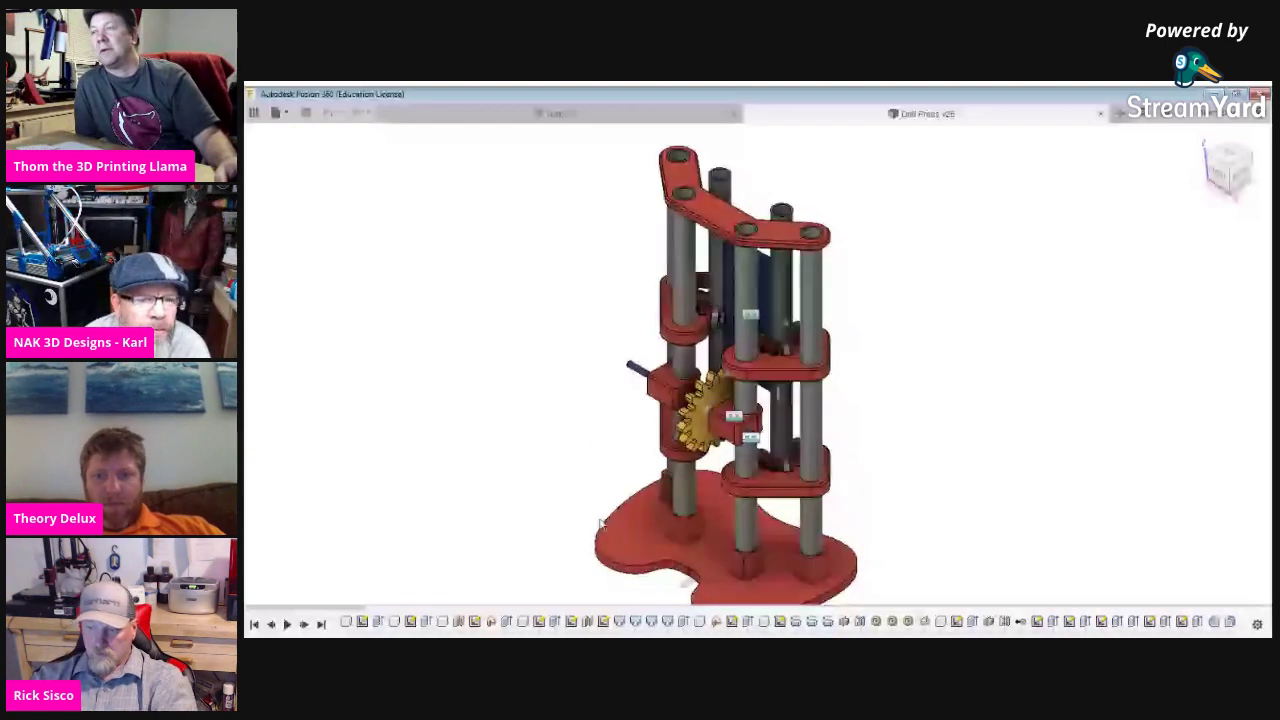
Orbit, pan and zoom the drill press through tilted, back and three-quarter views to reveal its gear.
middle_click_drag(600, 522, 825, 330, "shift")
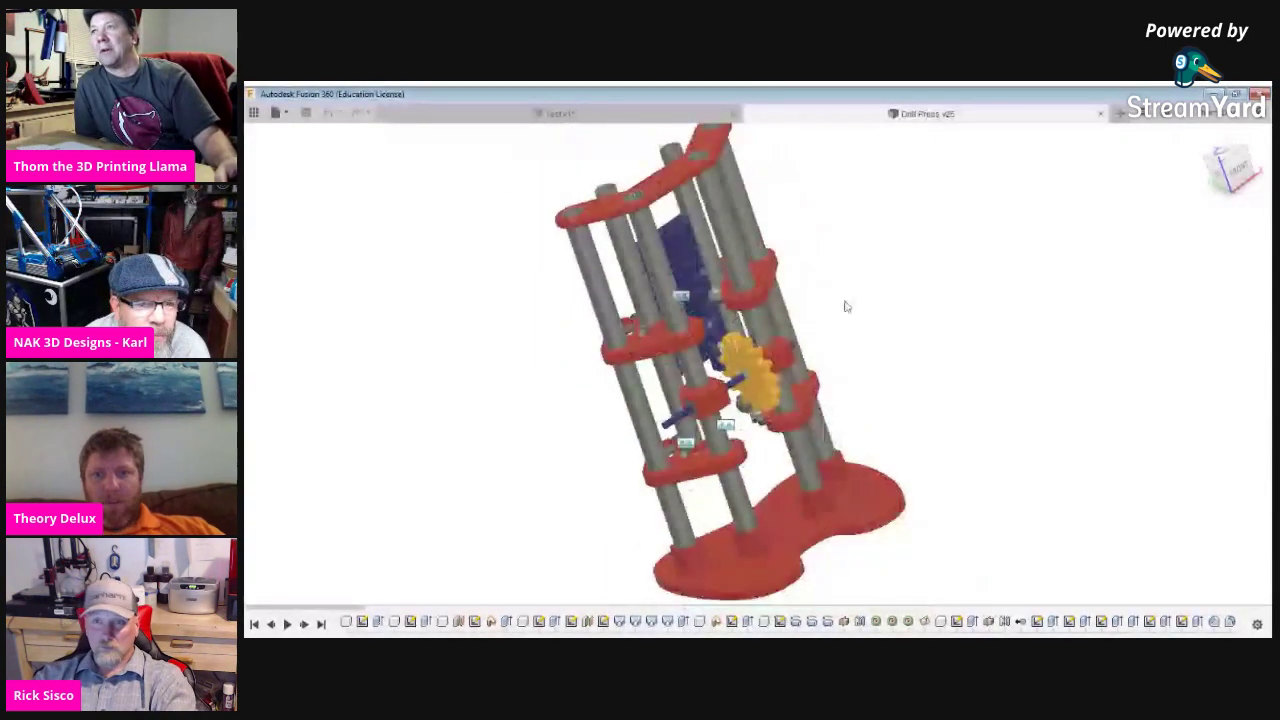
middle_click_drag(809, 286, 825, 410)
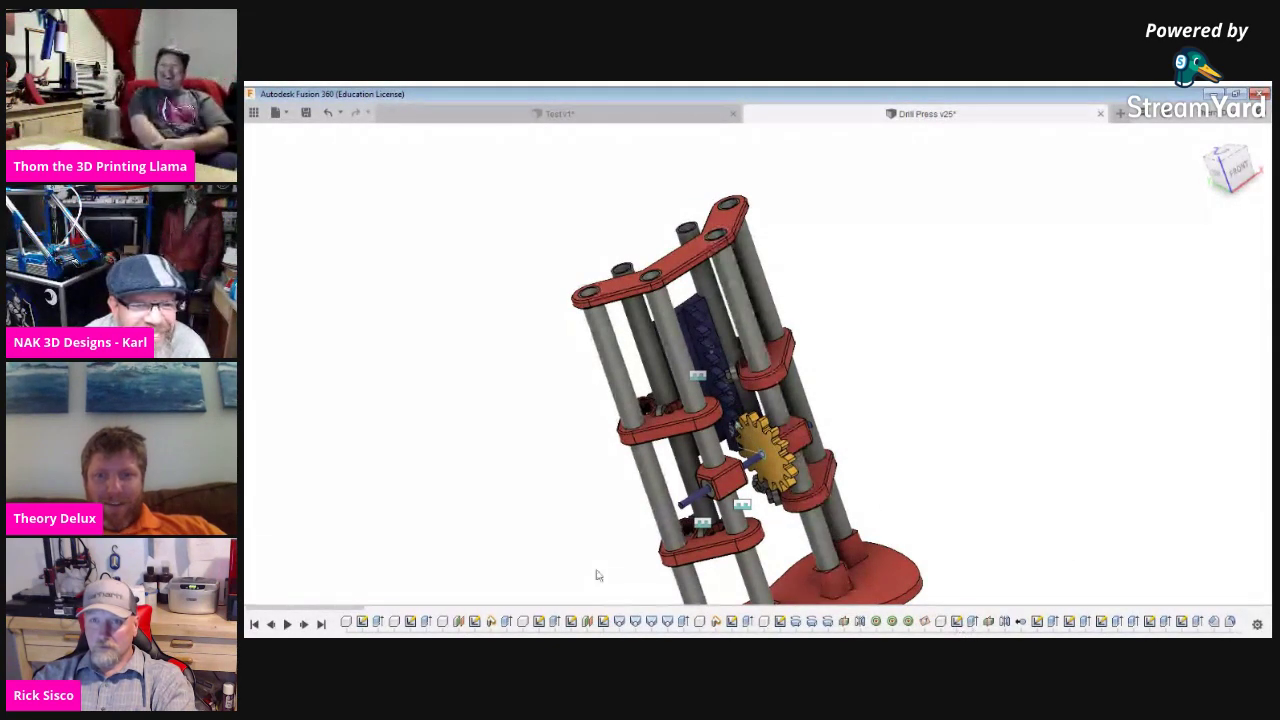
middle_click_drag(591, 563, 1171, 313, "shift")
middle_click_drag(974, 194, 934, 403, "shift")
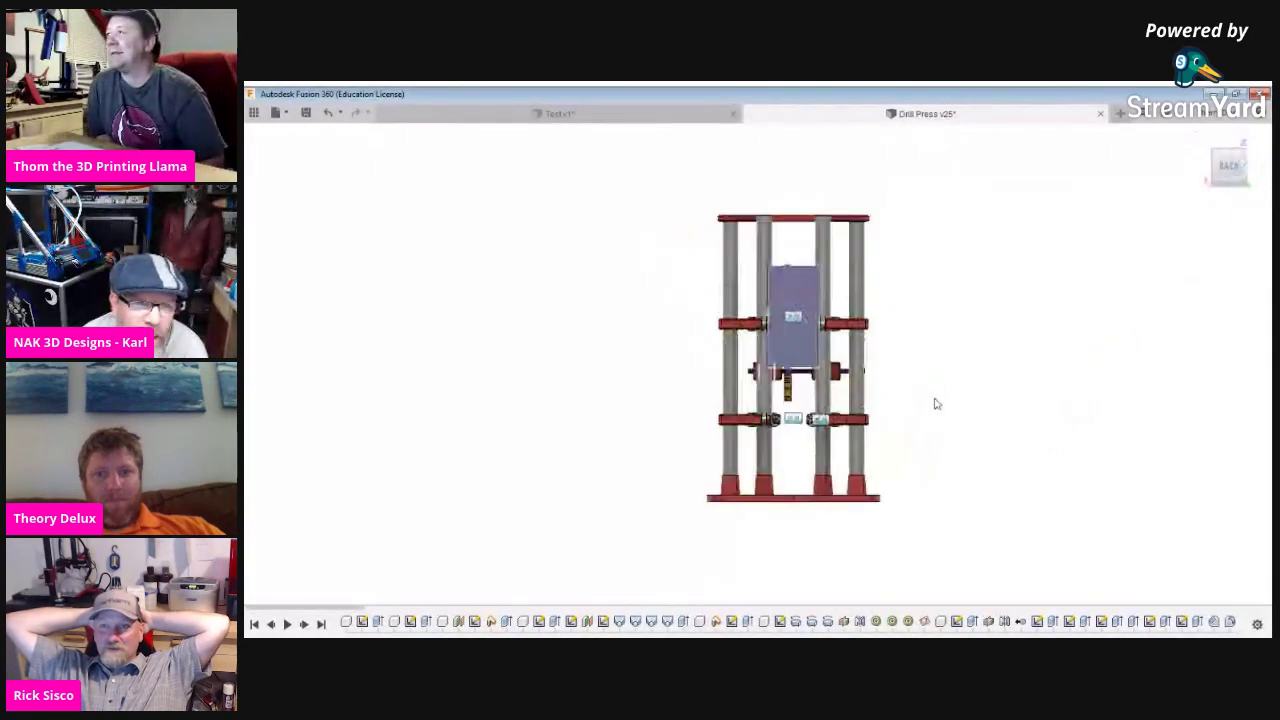
scroll(934, 403, "up", 3)
scroll(870, 350, "up", 1)
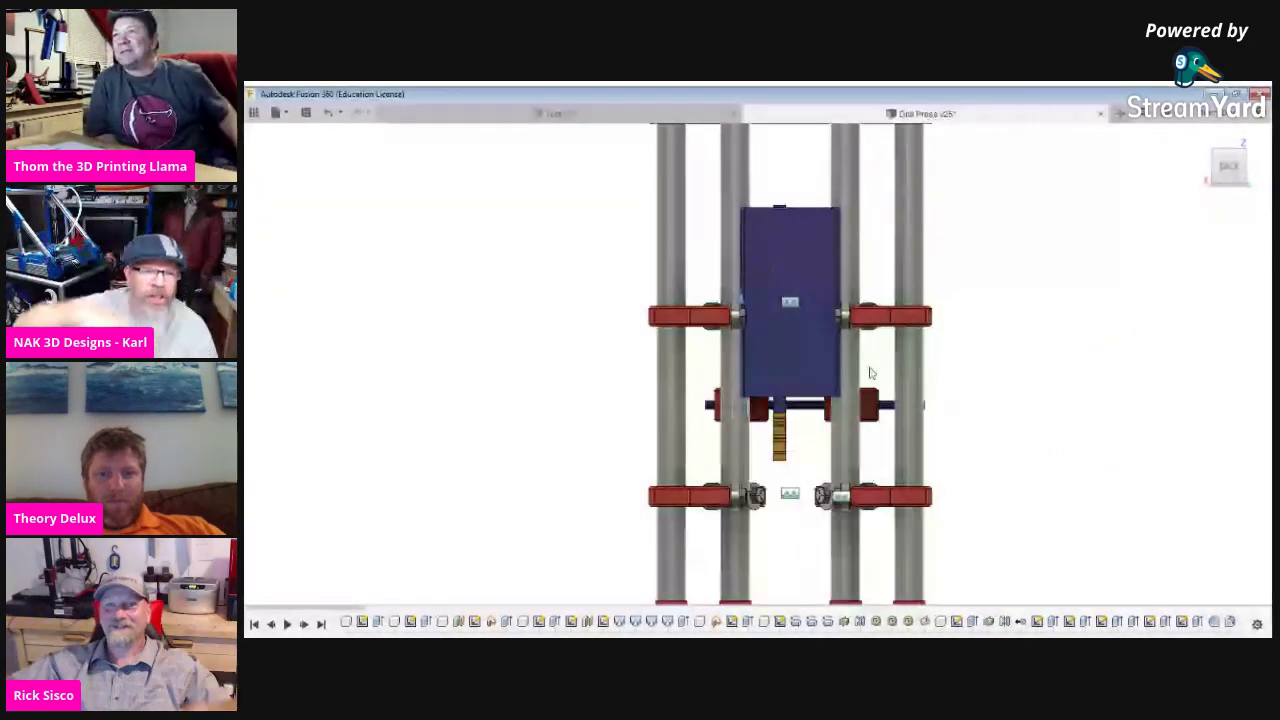
scroll(869, 371, "down", 2)
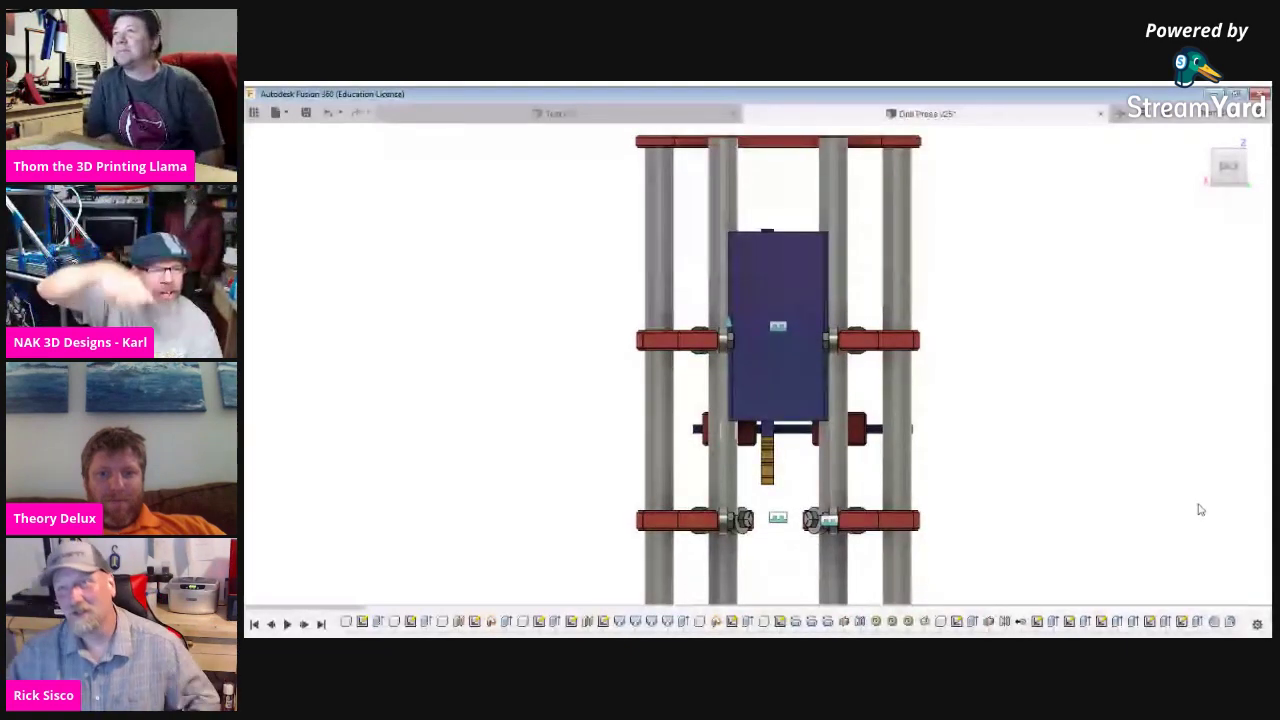
middle_click_drag(1197, 509, 1126, 514, "shift")
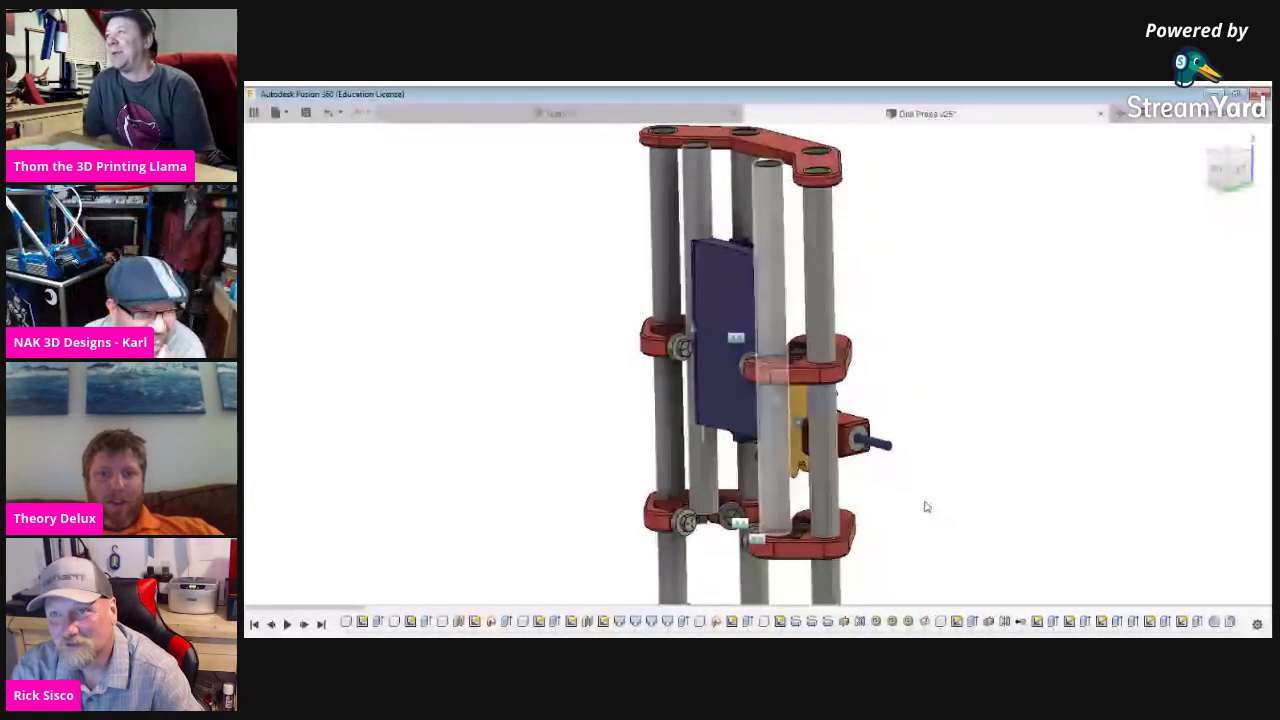
middle_click_drag(923, 506, 911, 500, "shift")
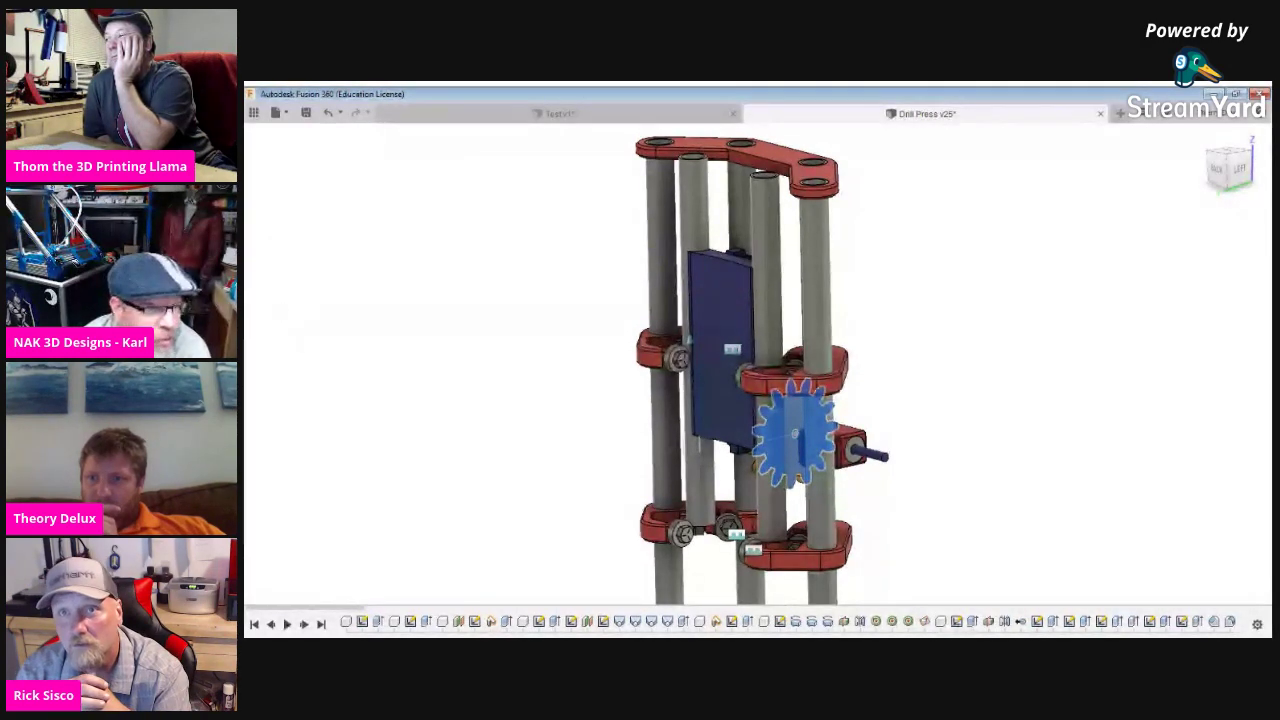
key("Escape")
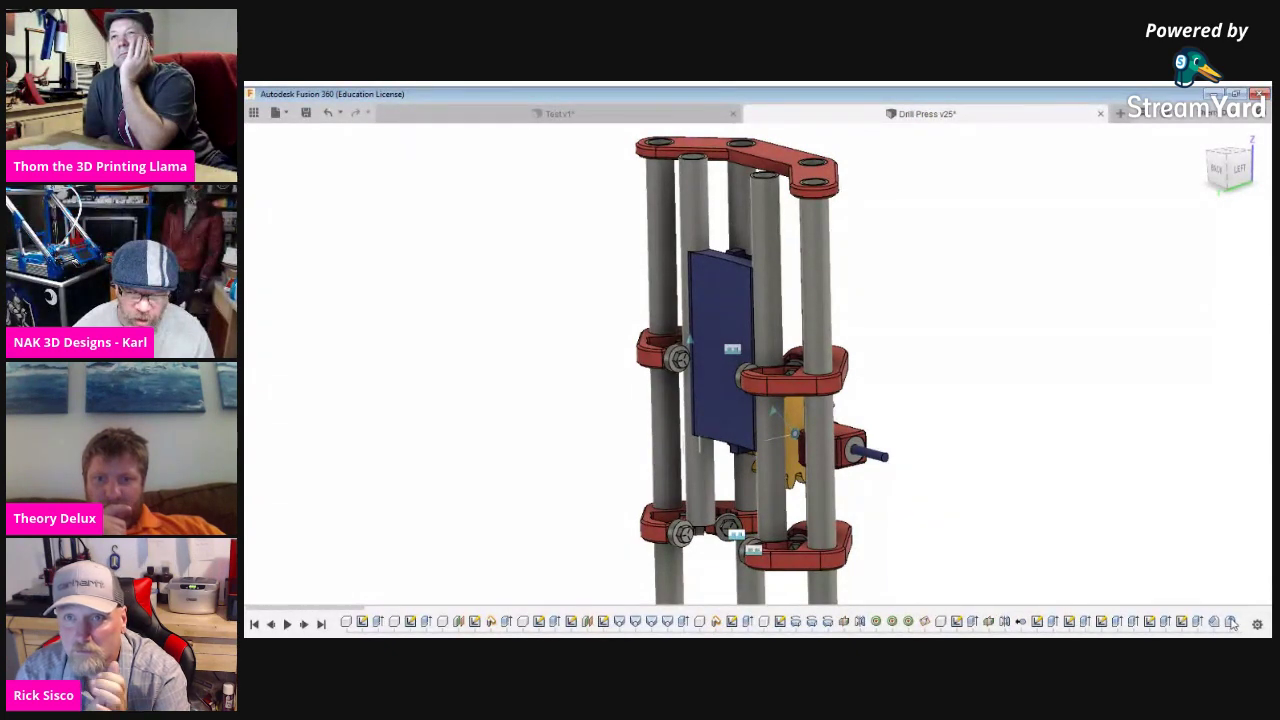
scroll(1232, 623, "down", 2)
scroll(1205, 568, "down", 3)
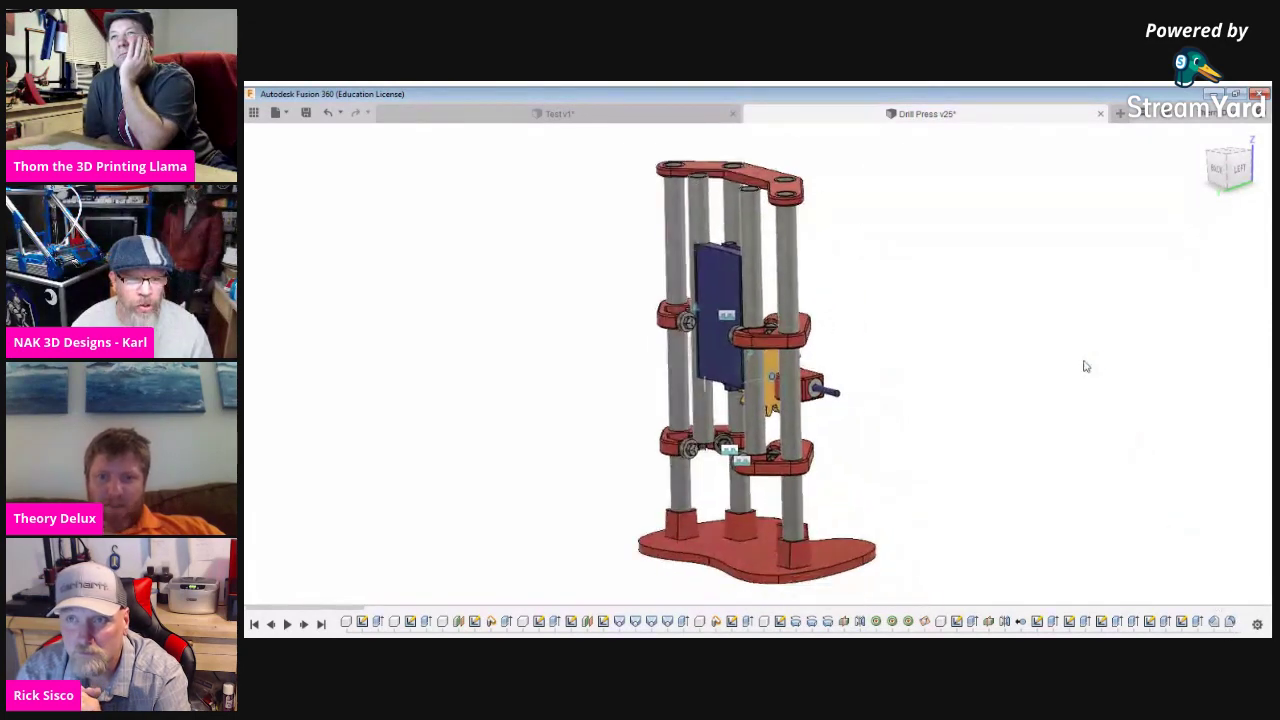
scroll(1031, 434, "up", 4)
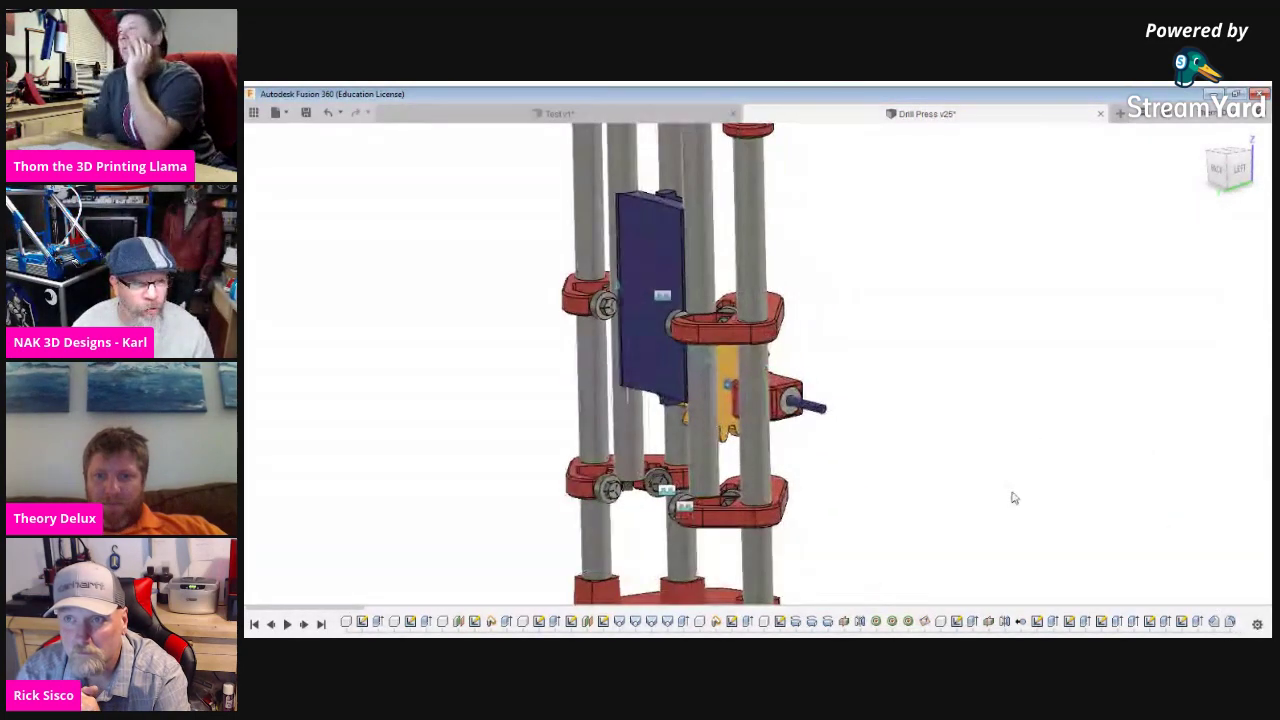
middle_click_drag(966, 546, 851, 437, "shift")
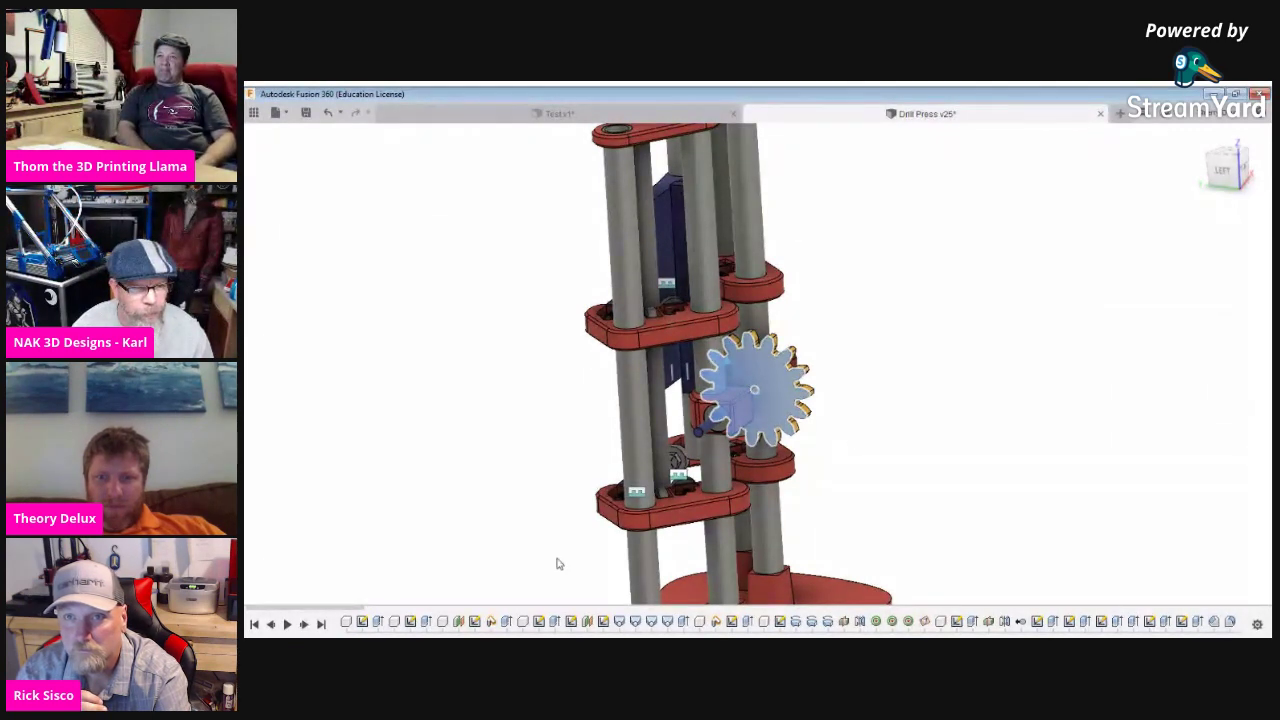
left_click(786, 345)
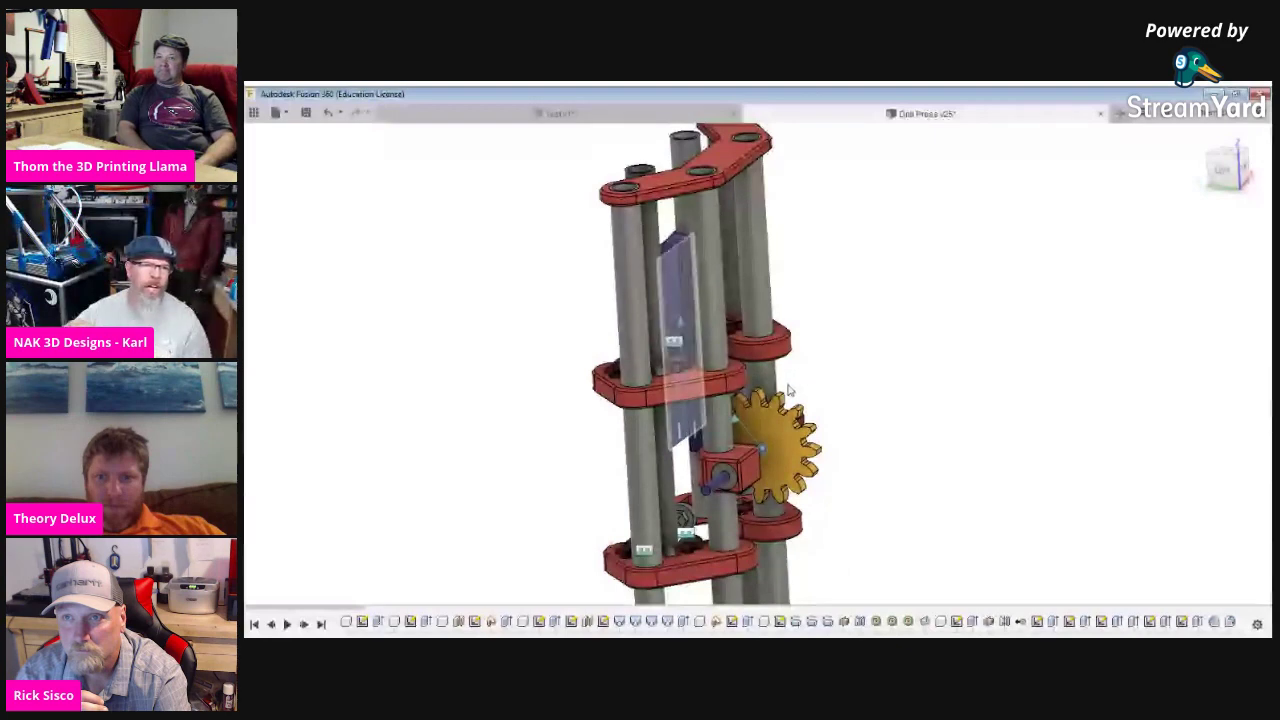
middle_click_drag(790, 390, 760, 392, "shift")
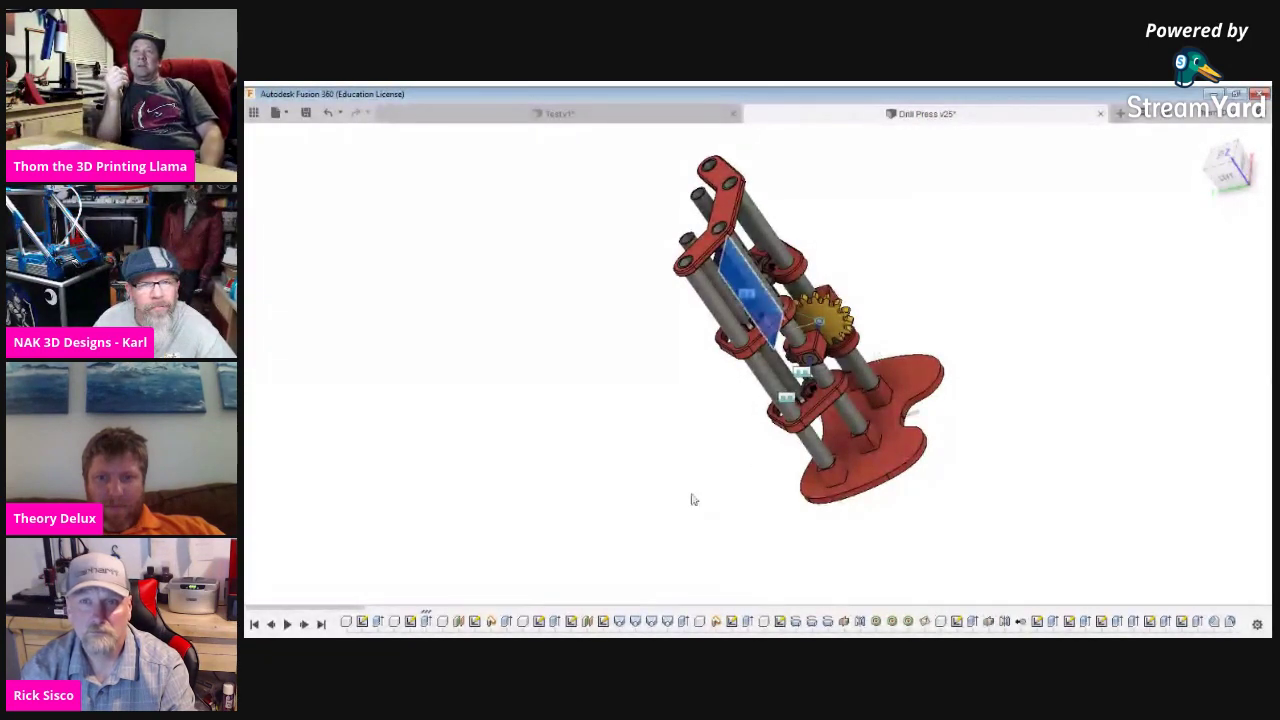
middle_click_drag(697, 498, 891, 354, "shift")
scroll(920, 410, "up", 2)
scroll(920, 410, "up", 2)
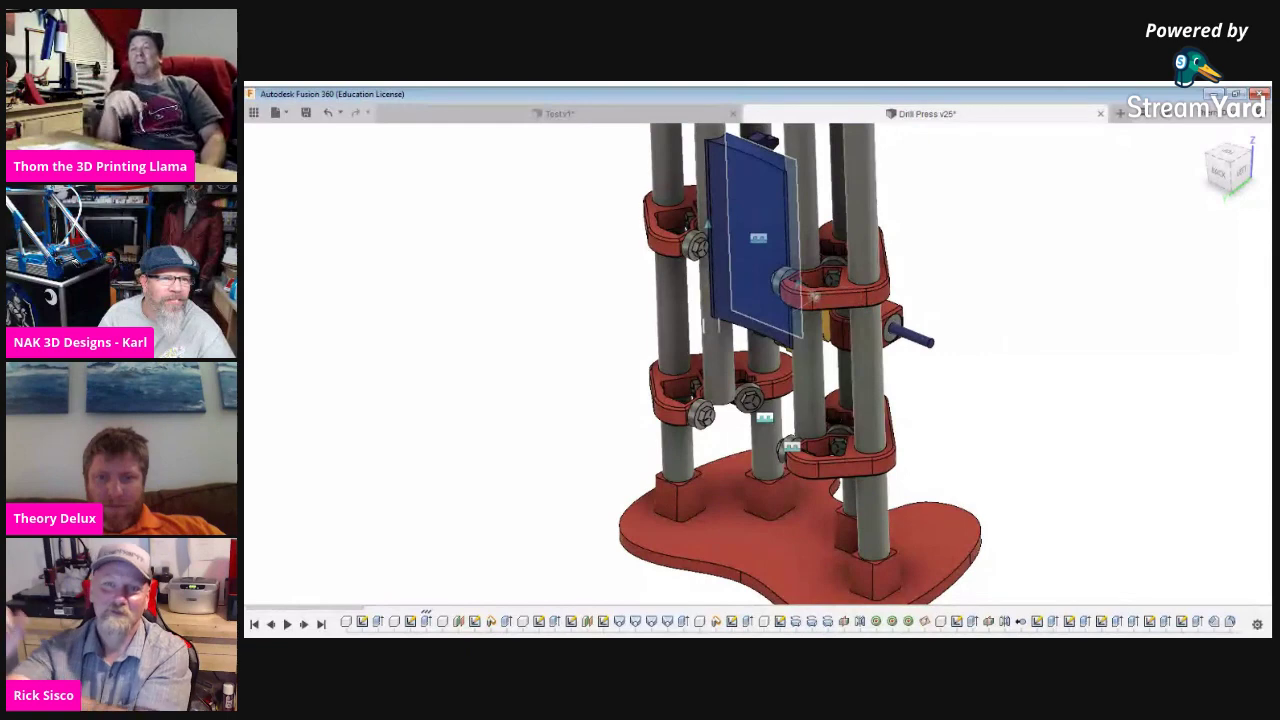
left_click(529, 460)
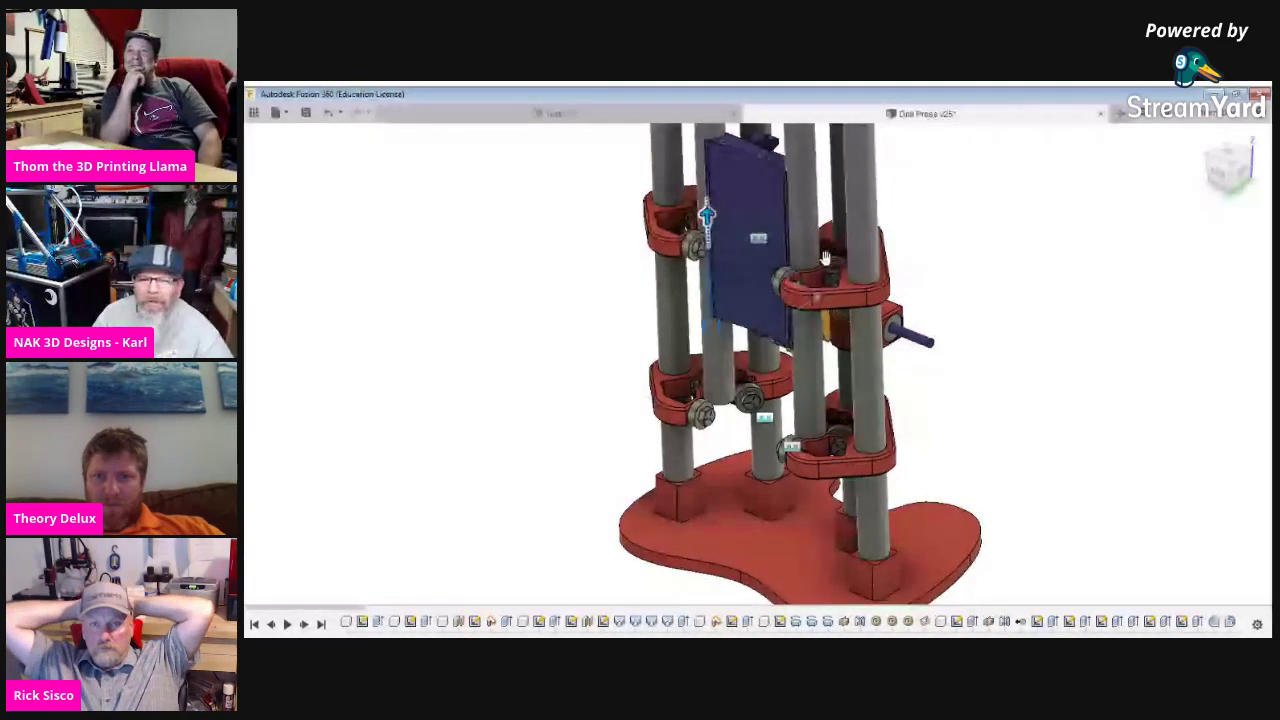
left_click_drag(818, 297, 826, 340)
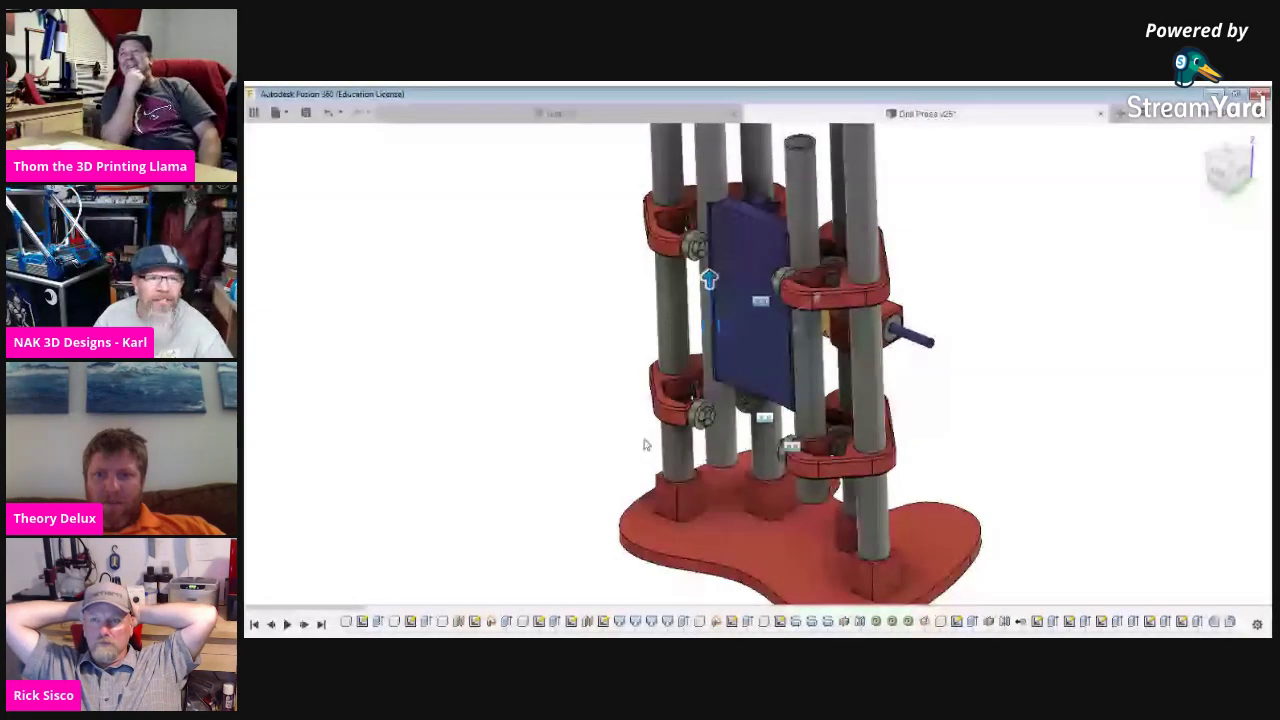
middle_click_drag(692, 447, 803, 360, "shift")
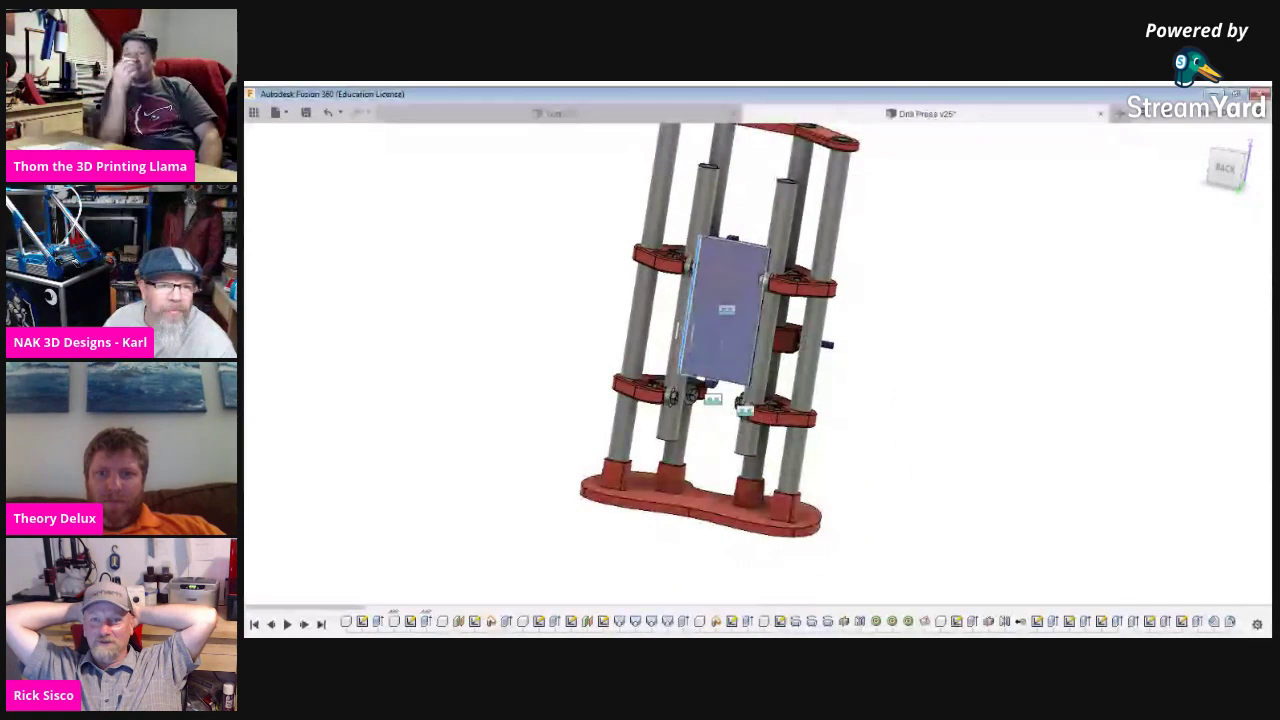
scroll(1029, 466, "down", 3)
scroll(954, 420, "up", 5)
middle_click_drag(938, 416, 731, 313, "shift")
scroll(731, 313, "up", 2)
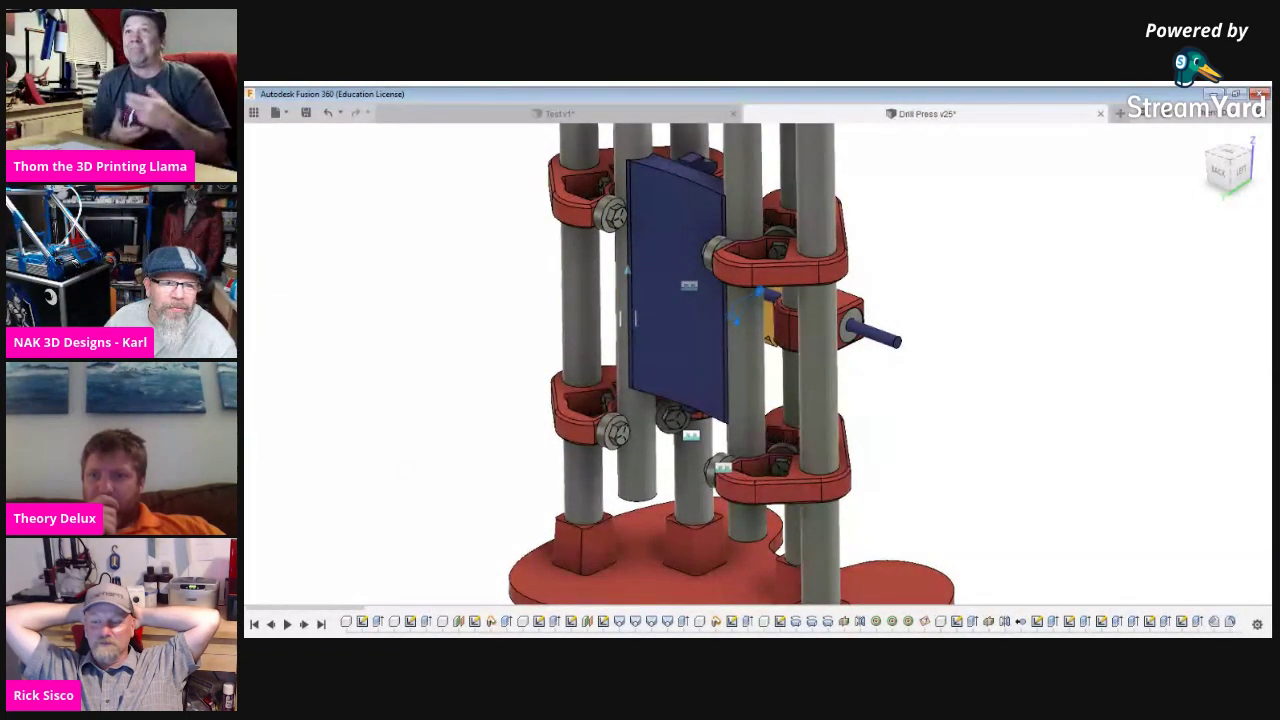
scroll(938, 424, "up", 1)
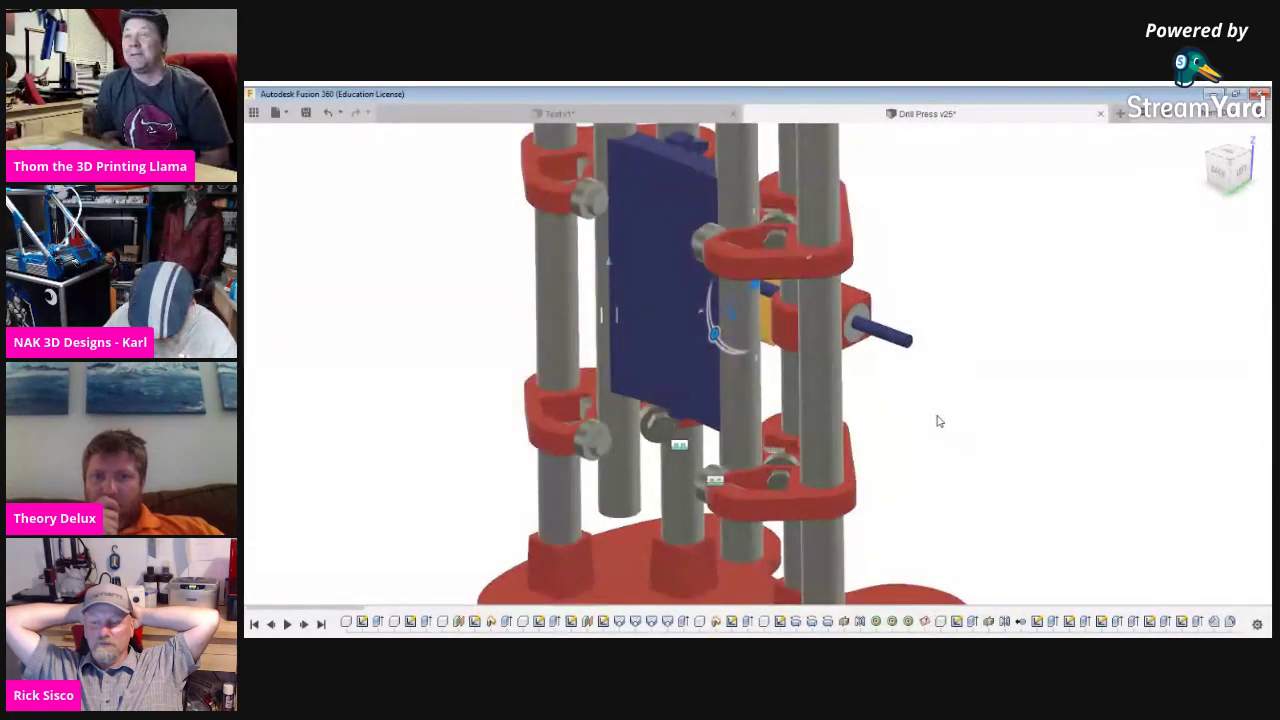
Pan and orbit the drill press past its gear and around to a low view from the back.
middle_click_drag(845, 407, 835, 398)
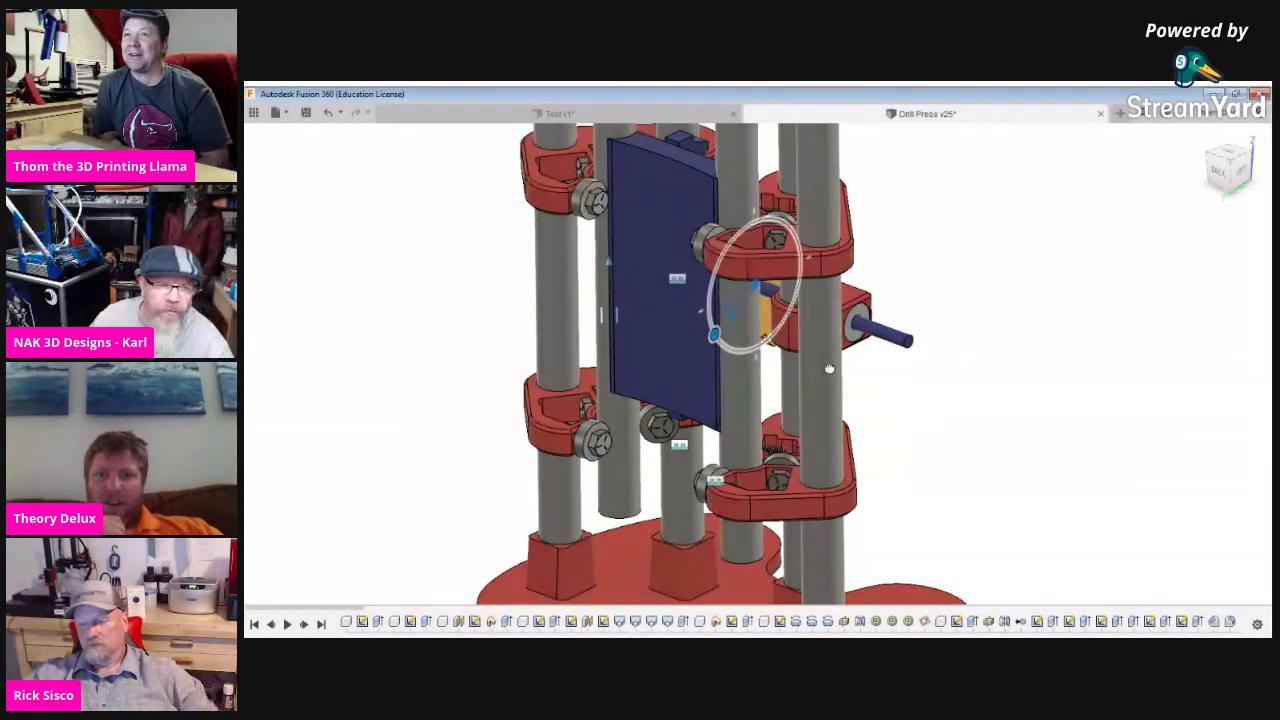
middle_click_drag(1266, 577, 957, 348, "shift")
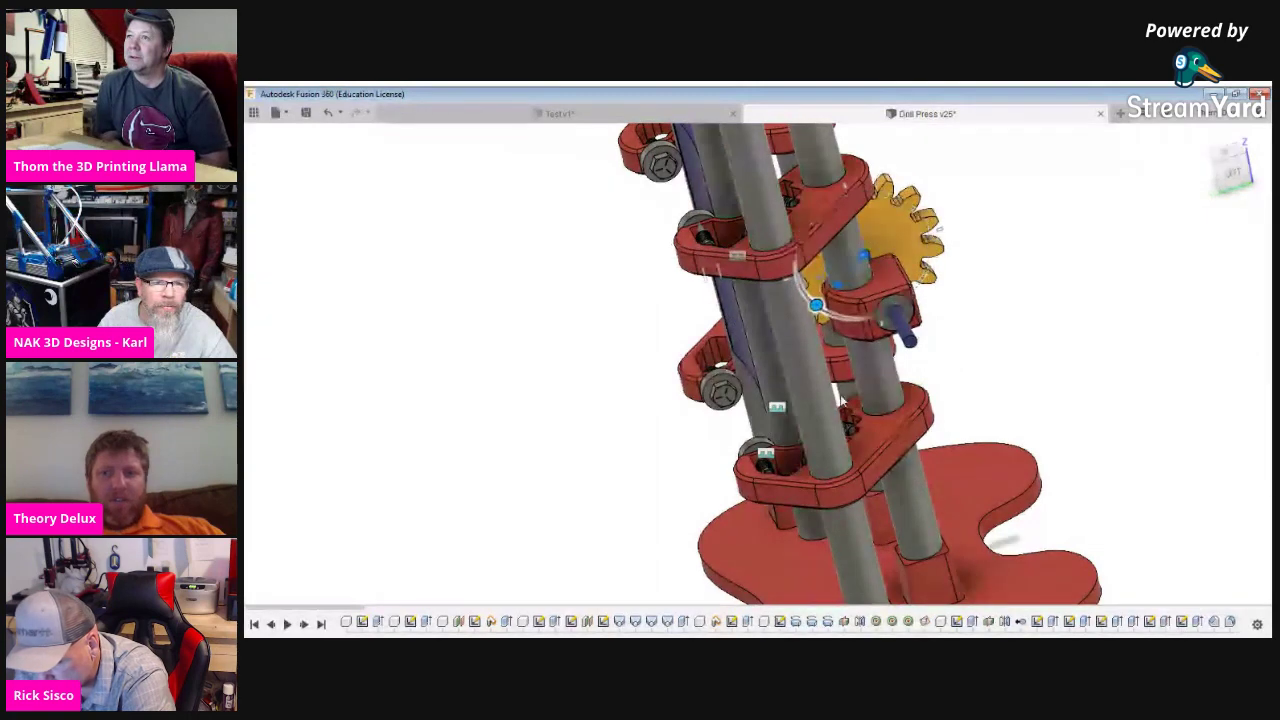
middle_click_drag(1248, 521, 1199, 424, "shift")
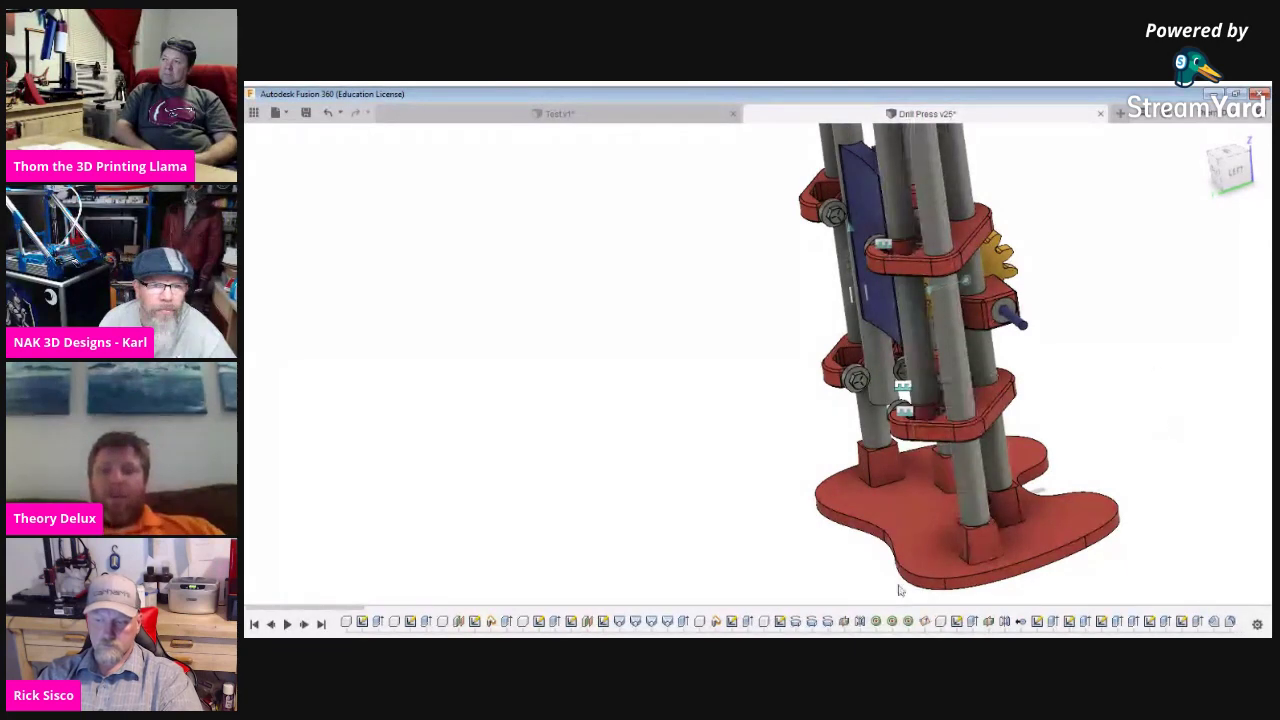
middle_click_drag(898, 590, 995, 588, "shift")
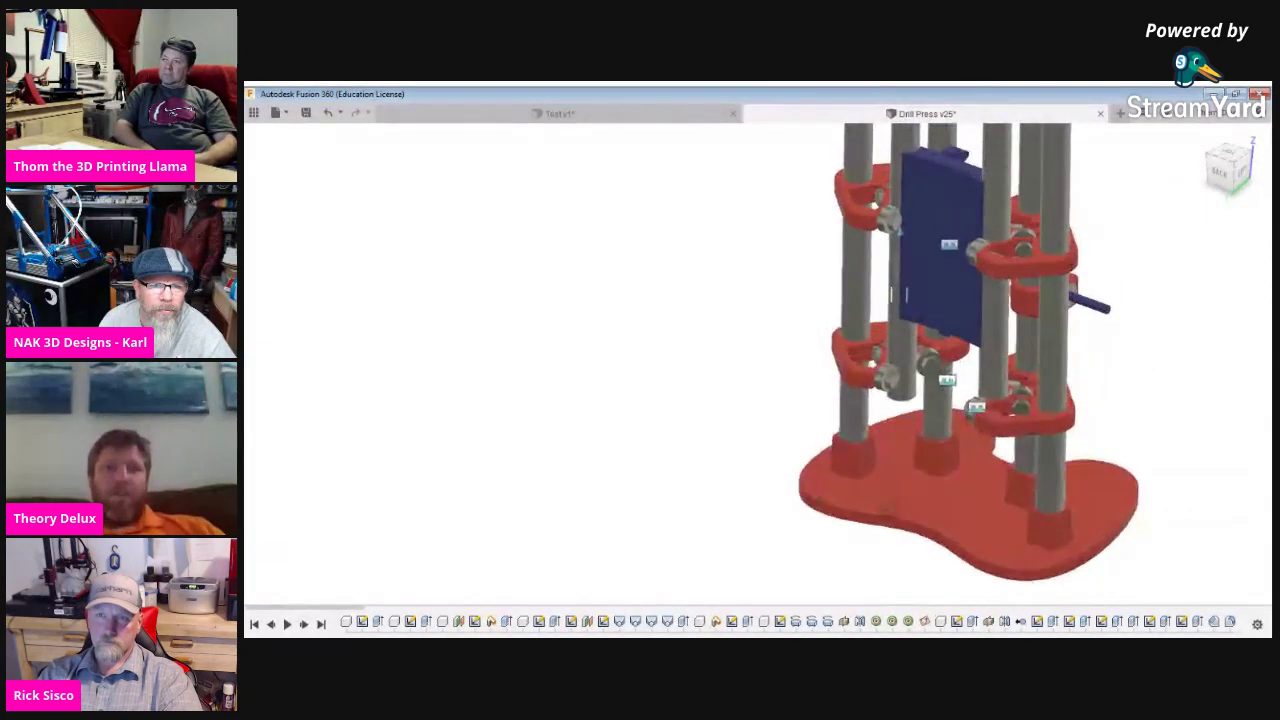
middle_click_drag(1077, 406, 1031, 390, "shift")
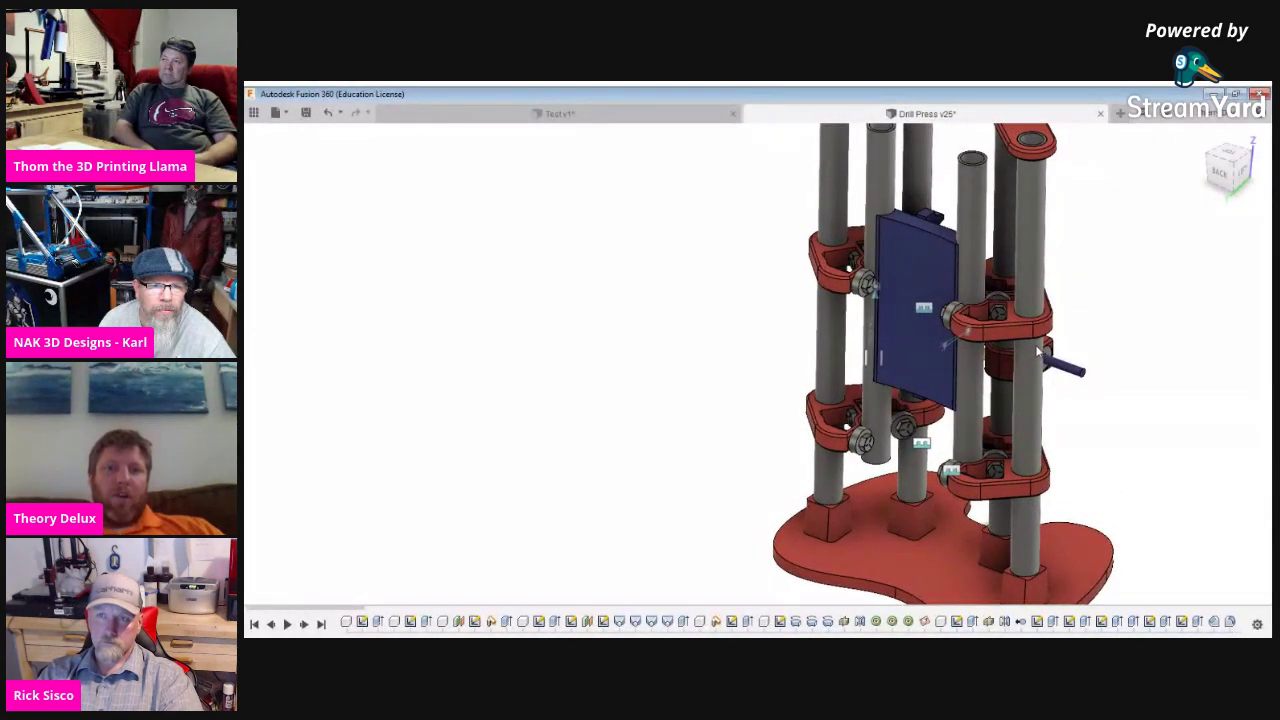
Deselect the blue plate and orbit and zoom to look at the drill press's sides.
middle_click_drag(1037, 349, 1022, 359)
left_click(1090, 407)
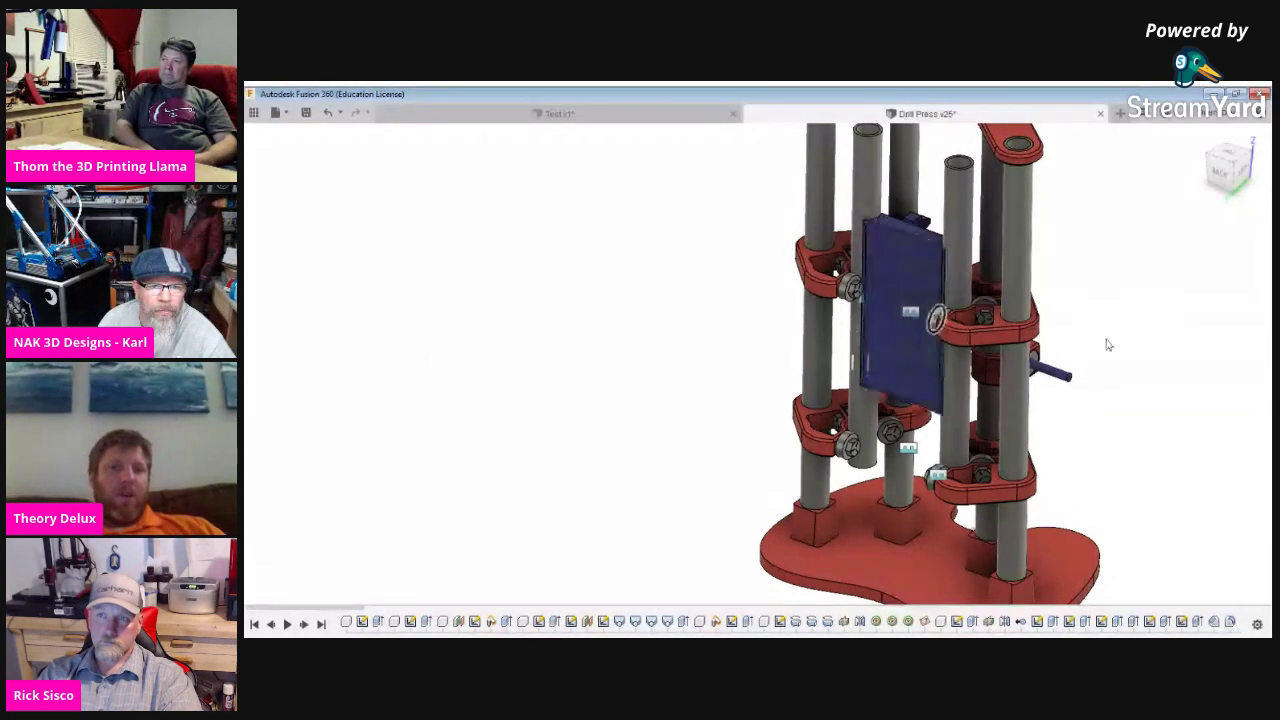
middle_click_drag(1000, 400, 1120, 415, "shift")
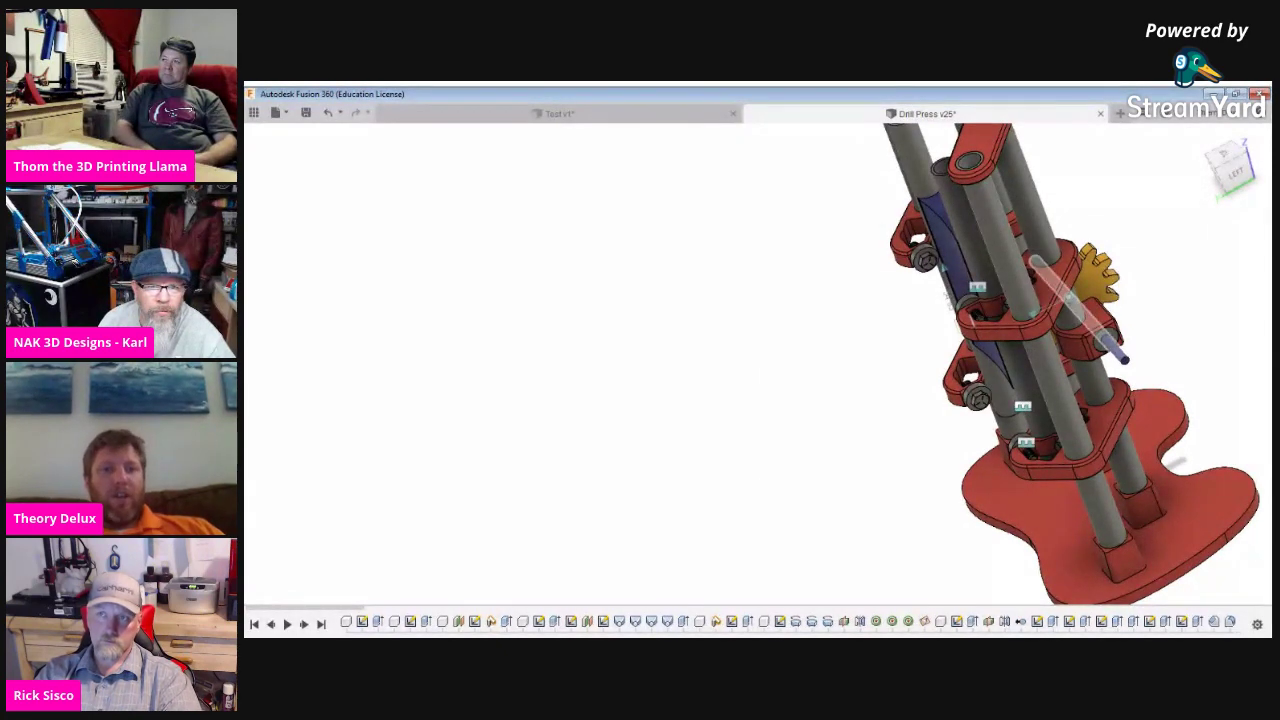
scroll(1105, 345, "up", 10)
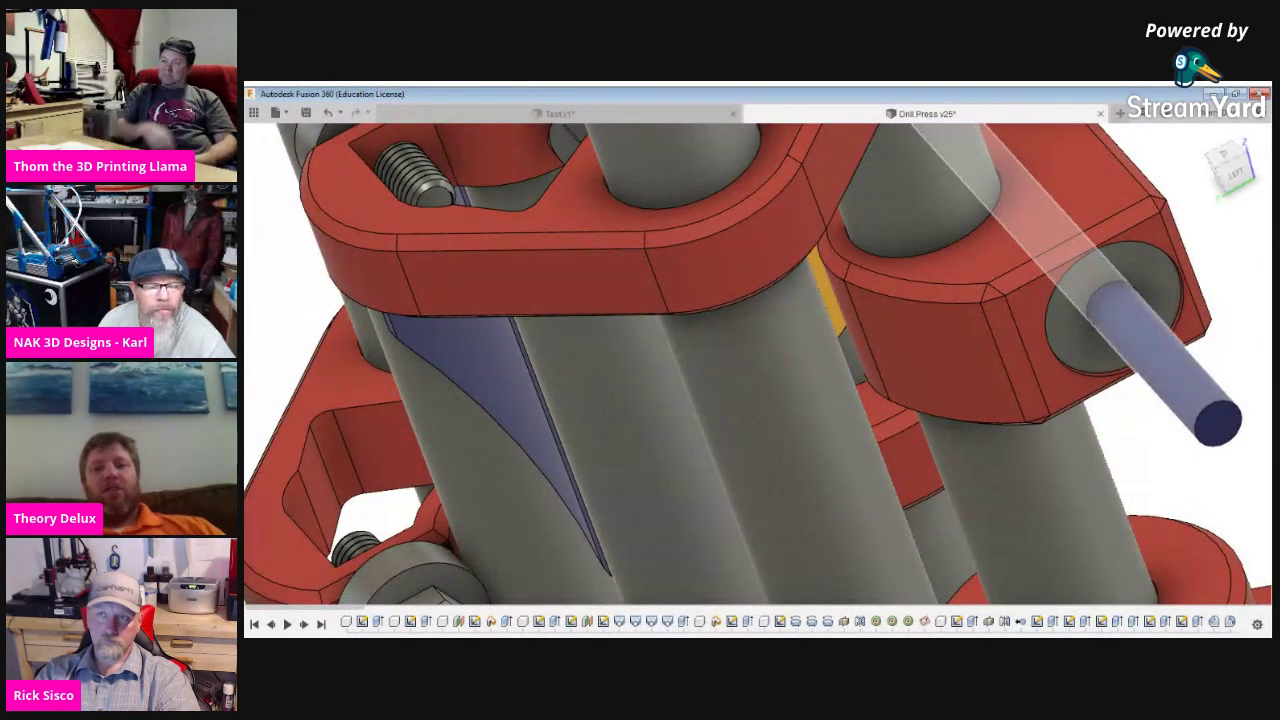
scroll(1259, 493, "down", 10)
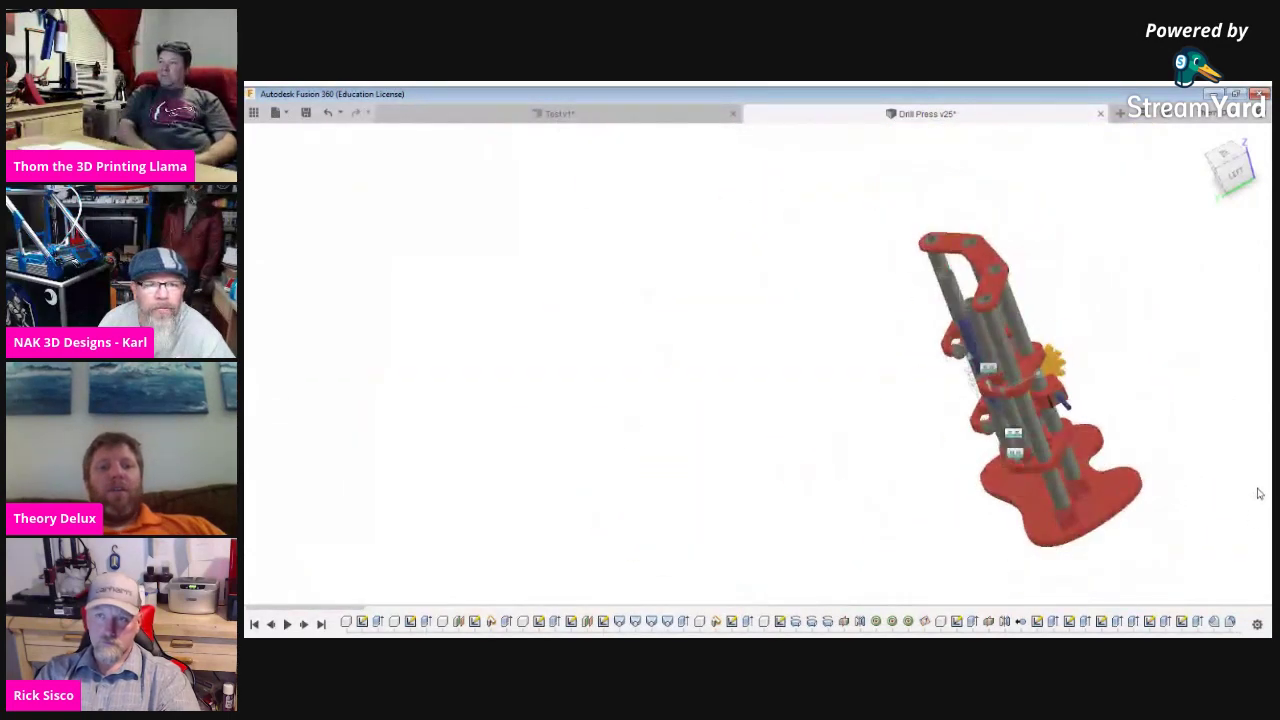
Snap to the ViewCube's BACK face, then orbit up to an elevated three-quarter view.
middle_click_drag(1200, 631, 1215, 602, "shift")
scroll(1240, 472, "up", 4)
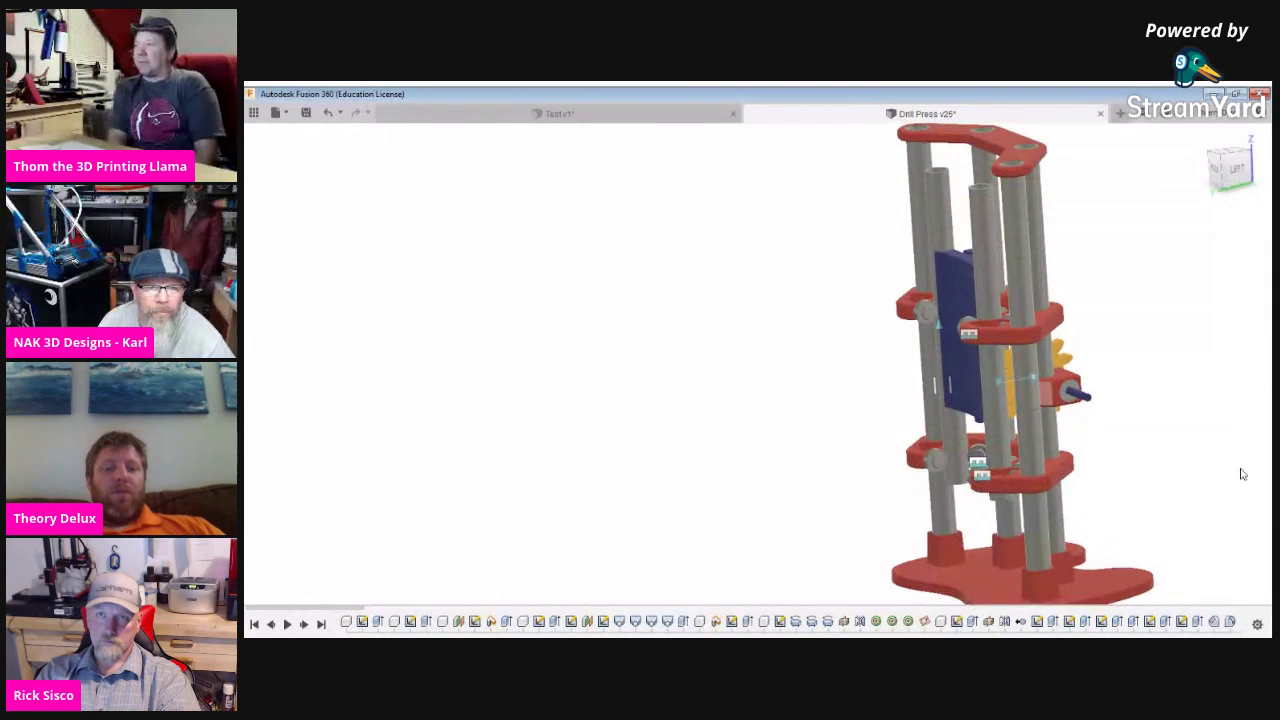
left_click(1258, 168)
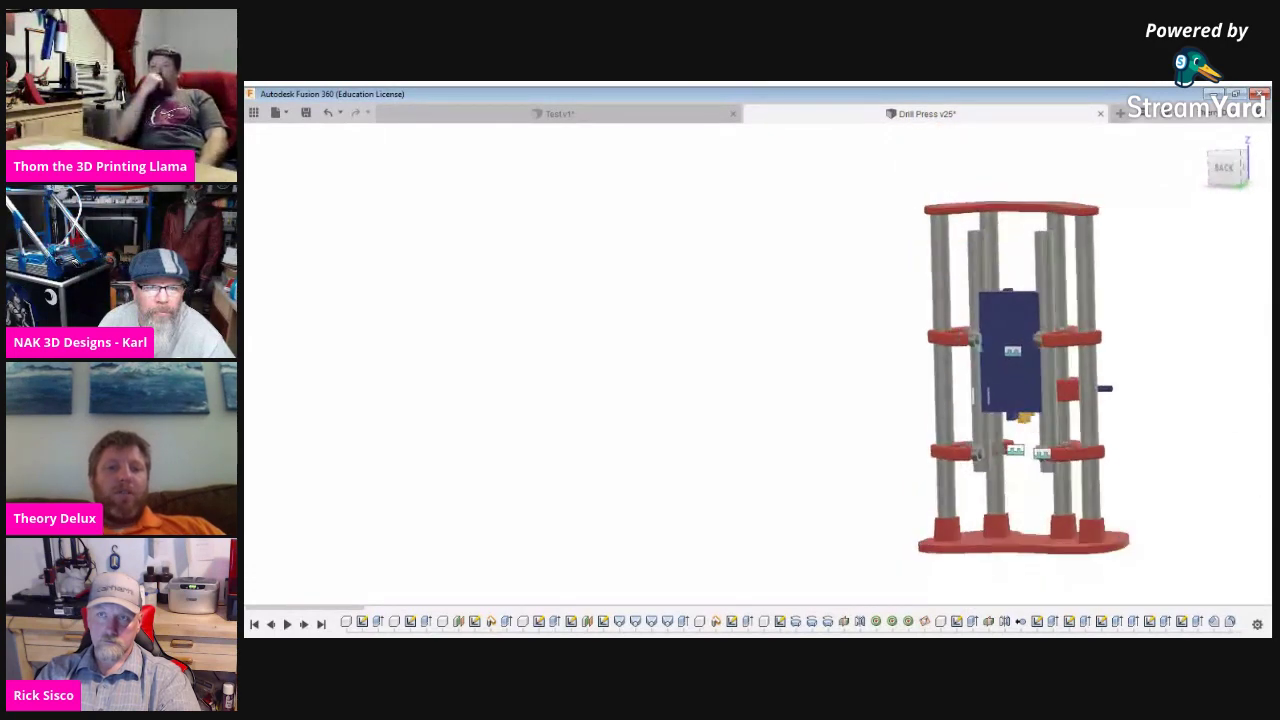
middle_click_drag(1215, 602, 1180, 555, "shift")
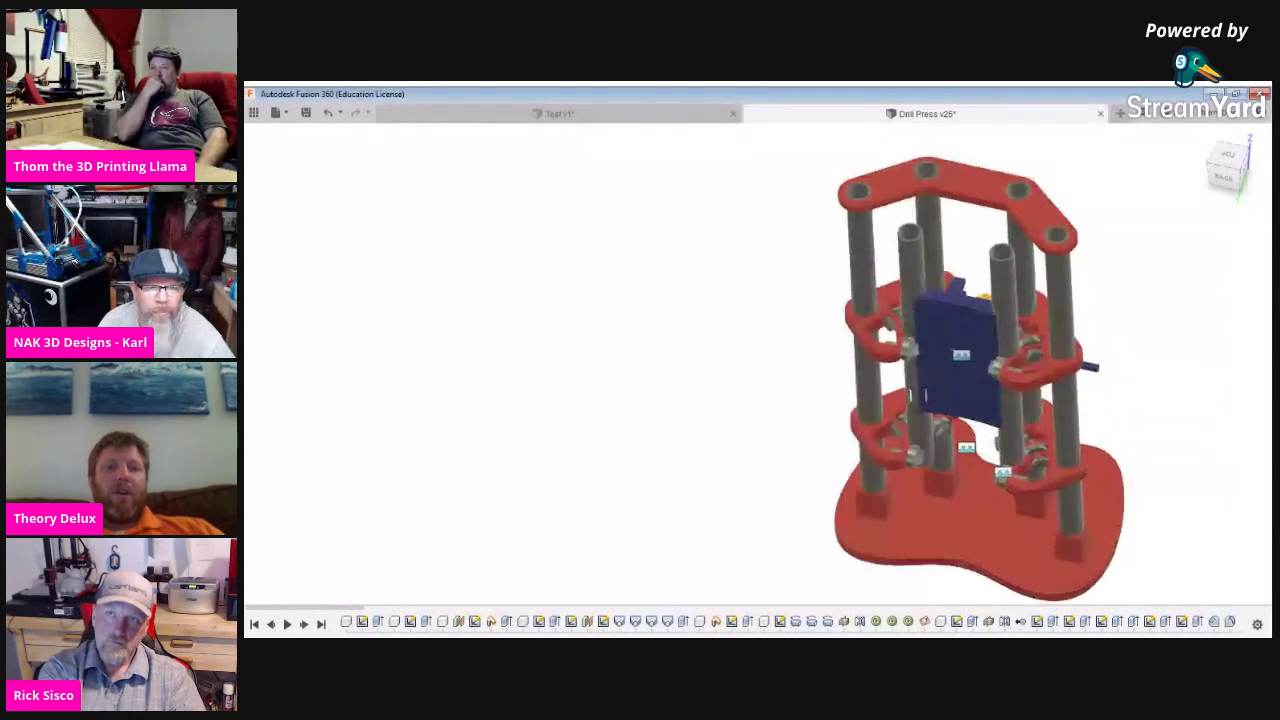
scroll(1070, 522, "up", 4)
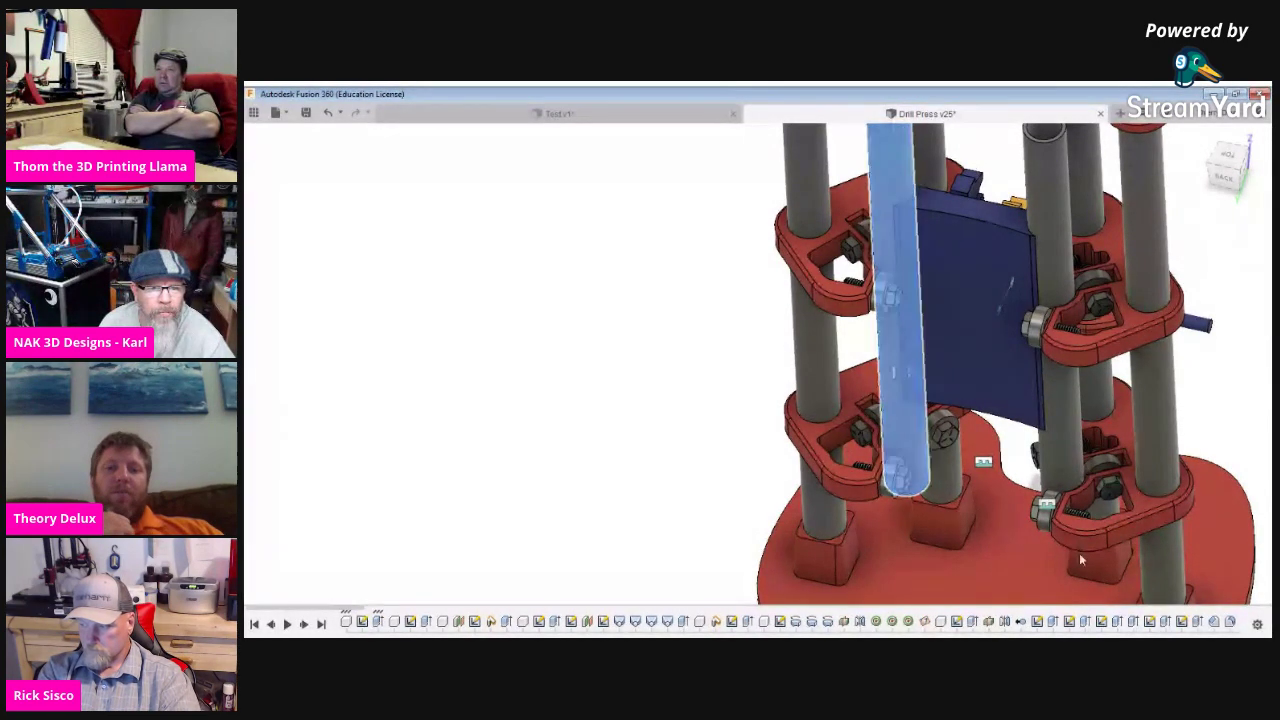
Orbit to a level back-left view and zoom in on the lower clamp and pin area.
scroll(1086, 527, "up", 2)
scroll(1086, 524, "down", 5)
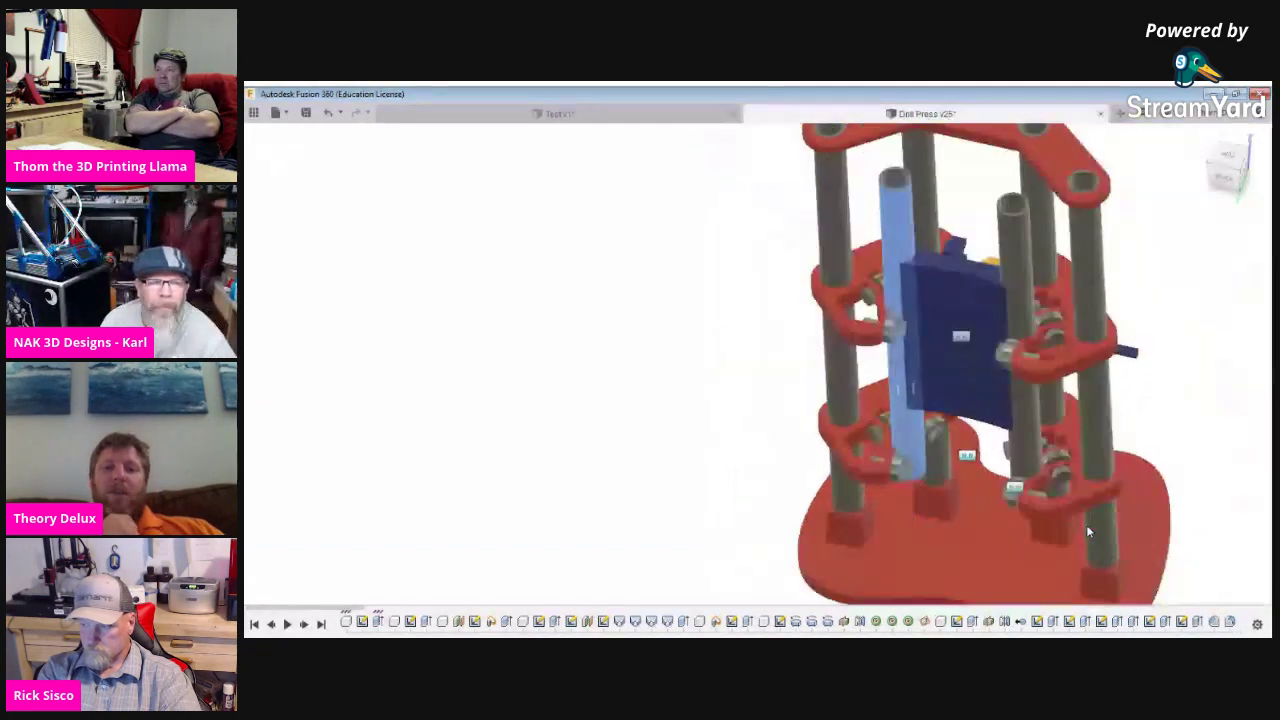
middle_click_drag(1180, 420, 1257, 571, "shift")
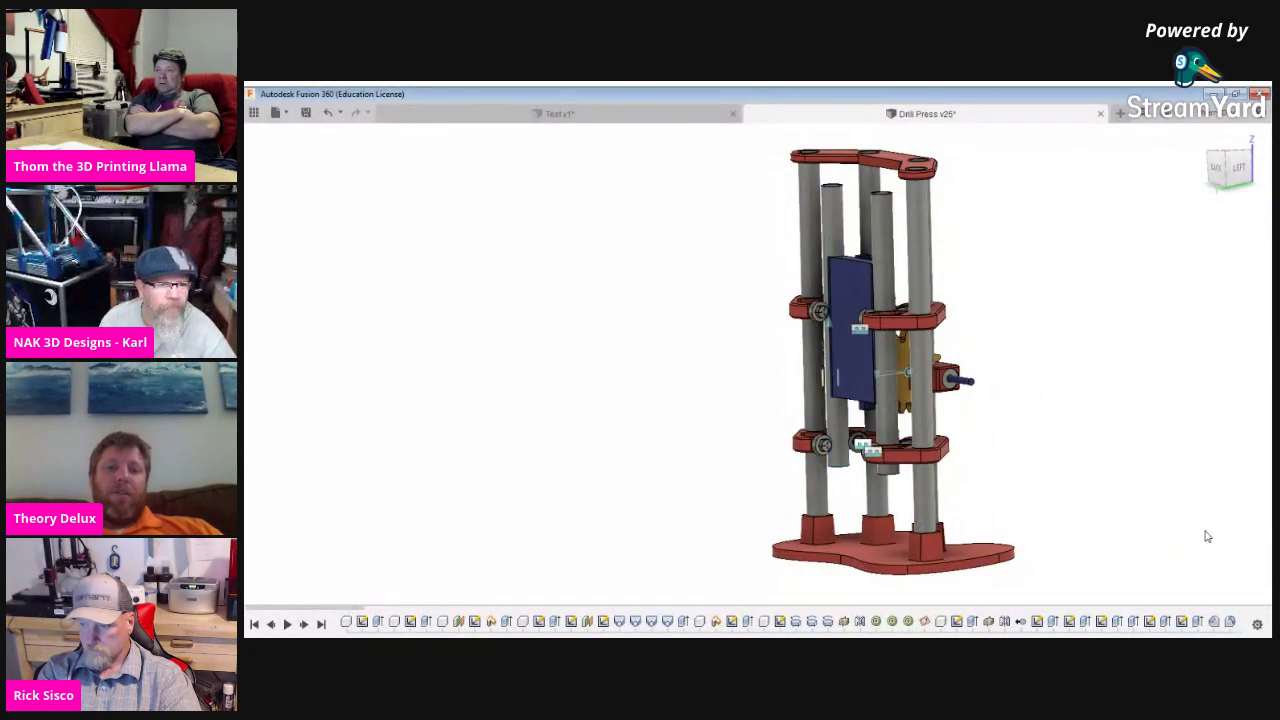
scroll(1185, 531, "up", 2)
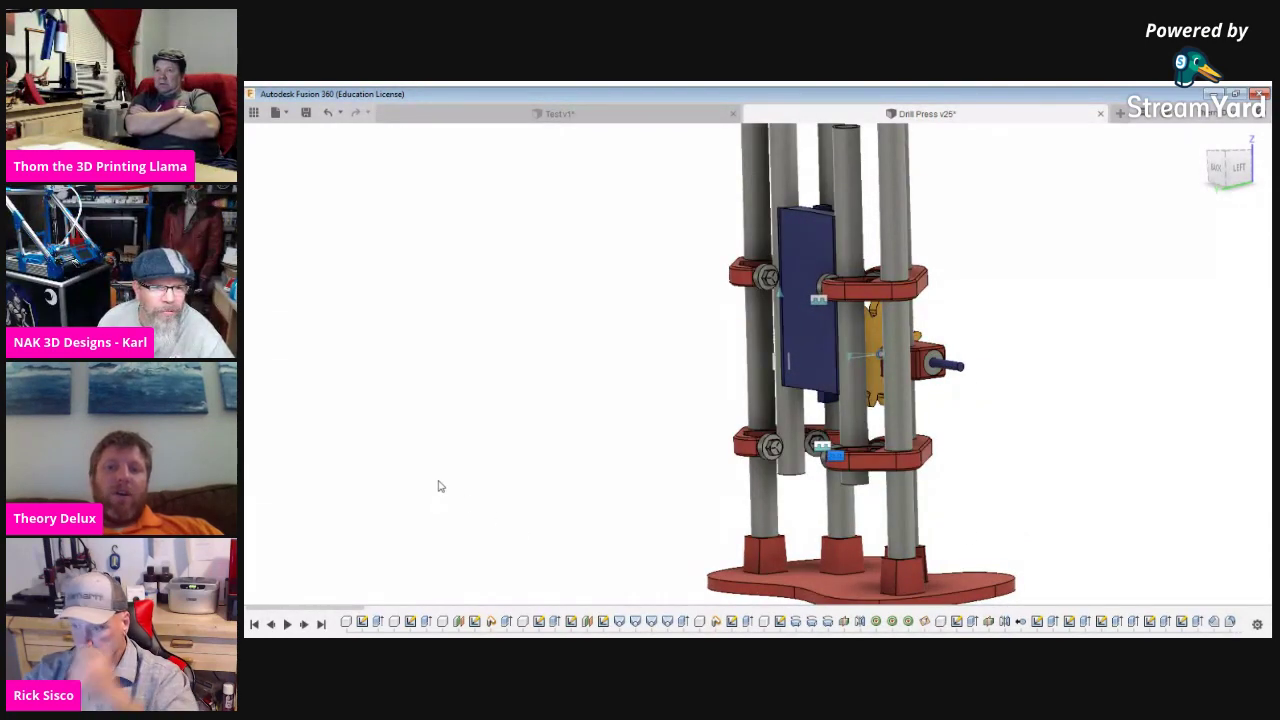
scroll(960, 552, "down", 2)
scroll(945, 553, "up", 5)
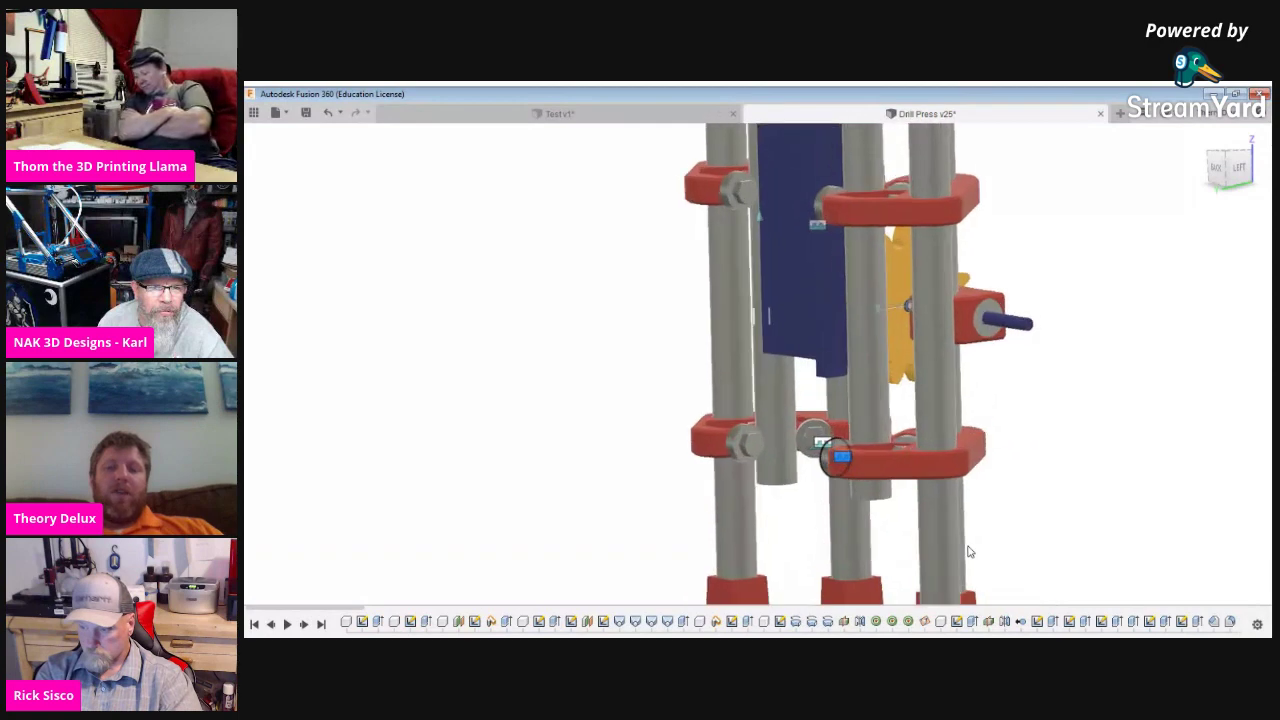
scroll(932, 559, "up", 2)
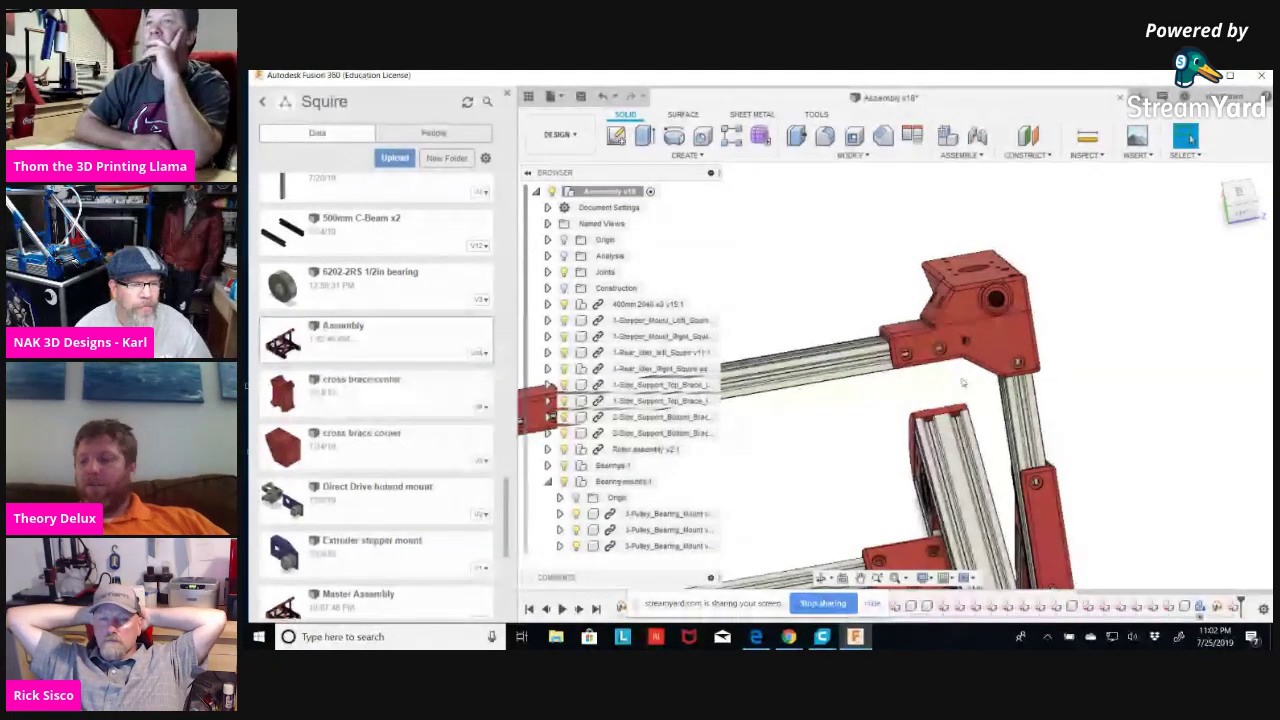
Orbit around the red bracket's holes, then zoom out until the bracket and frame rails are visible.
scroll(960, 375, "up", 4)
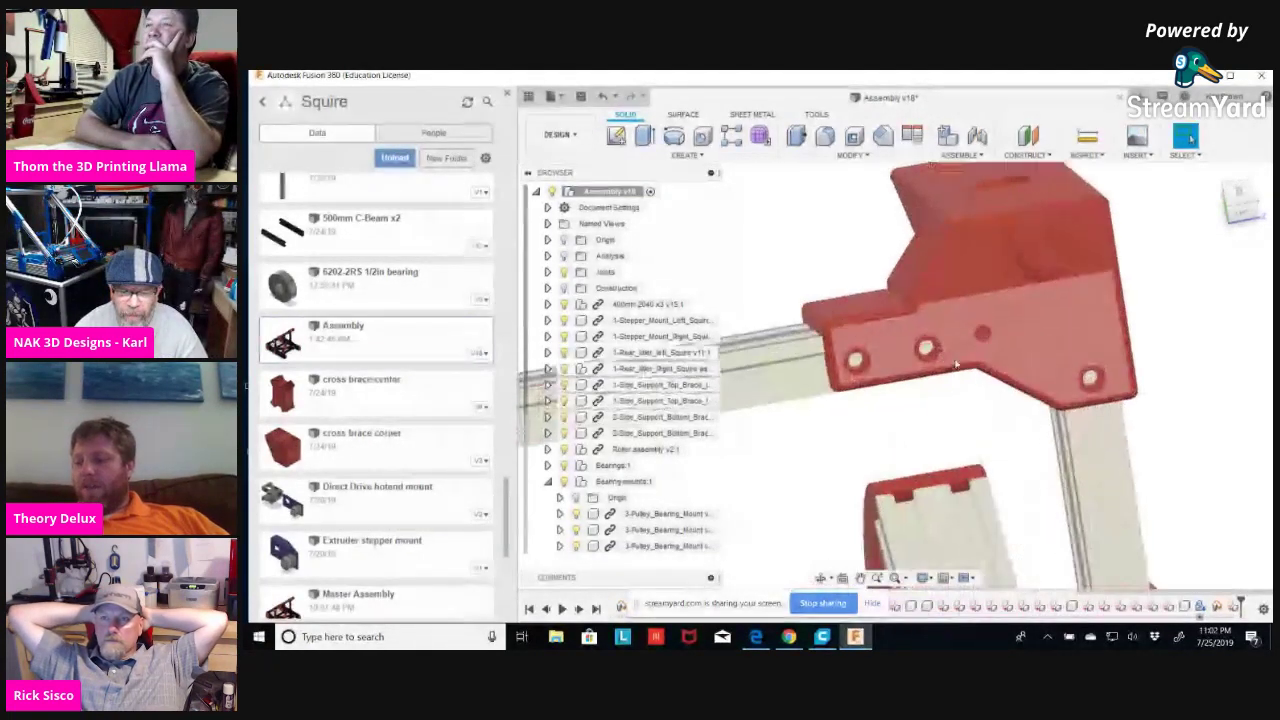
middle_click_drag(979, 406, 971, 399, "shift")
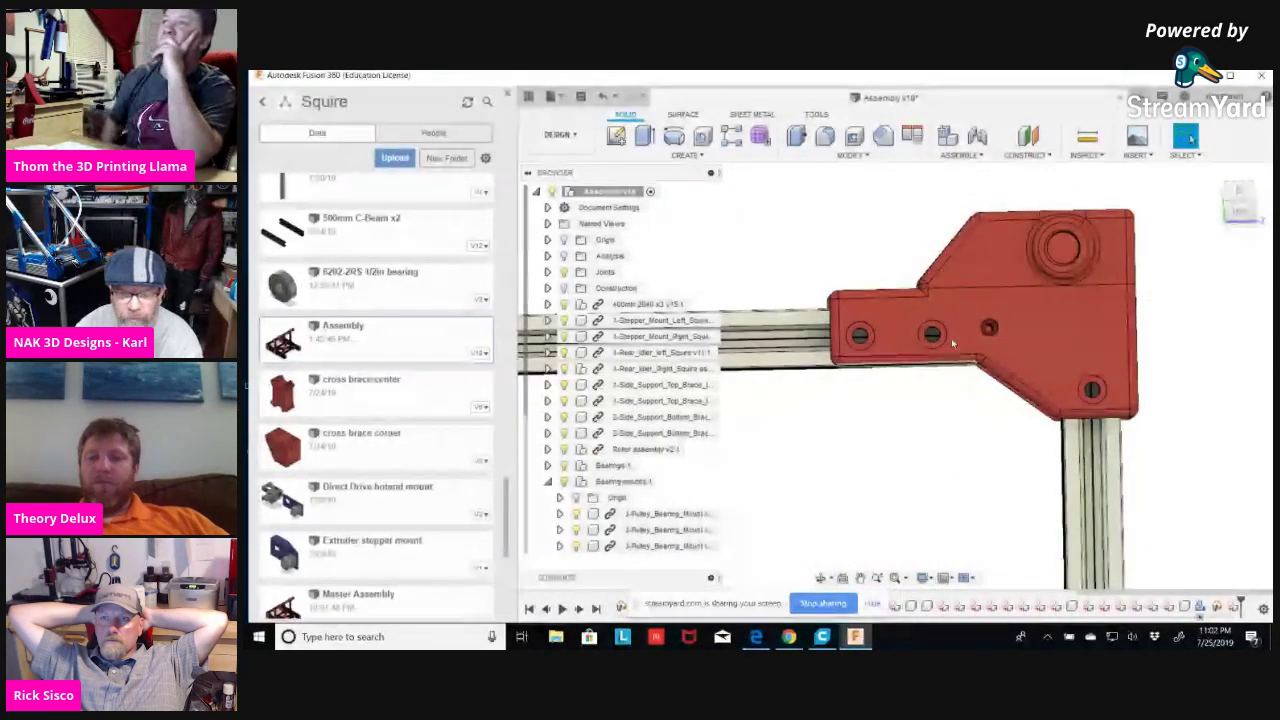
scroll(922, 291, "up", 6)
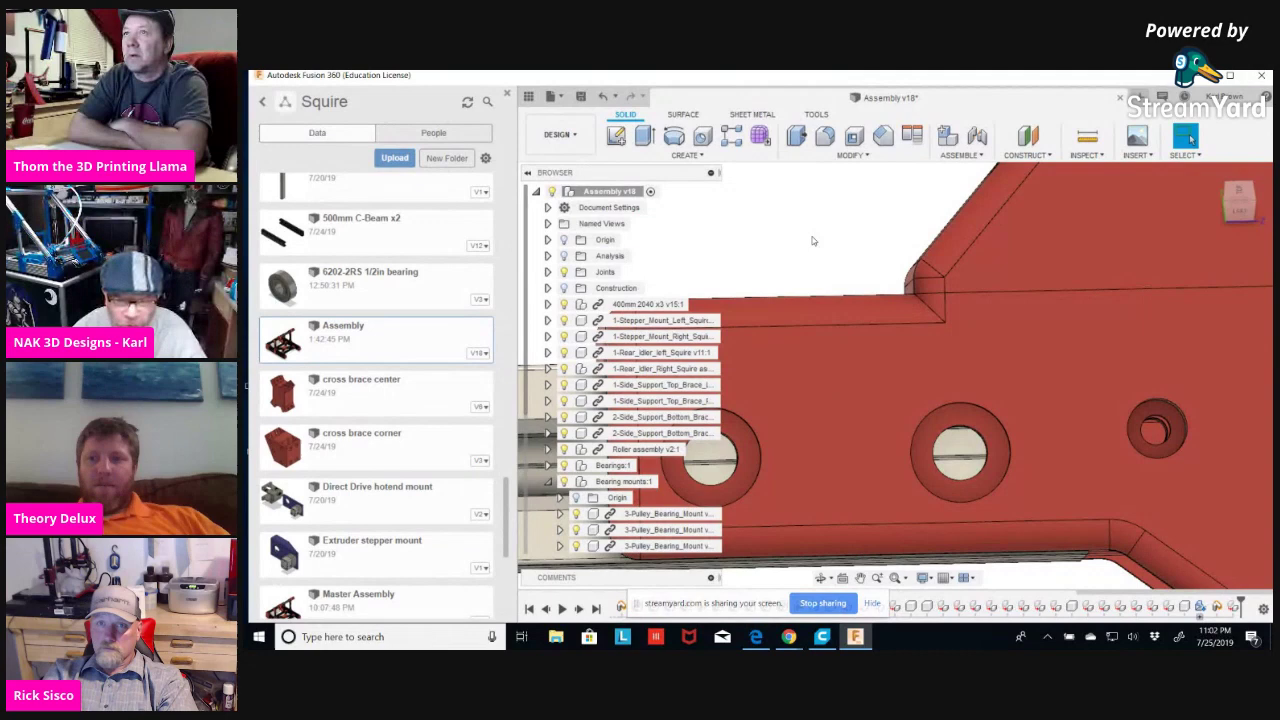
middle_click_drag(814, 237, 975, 360, "shift")
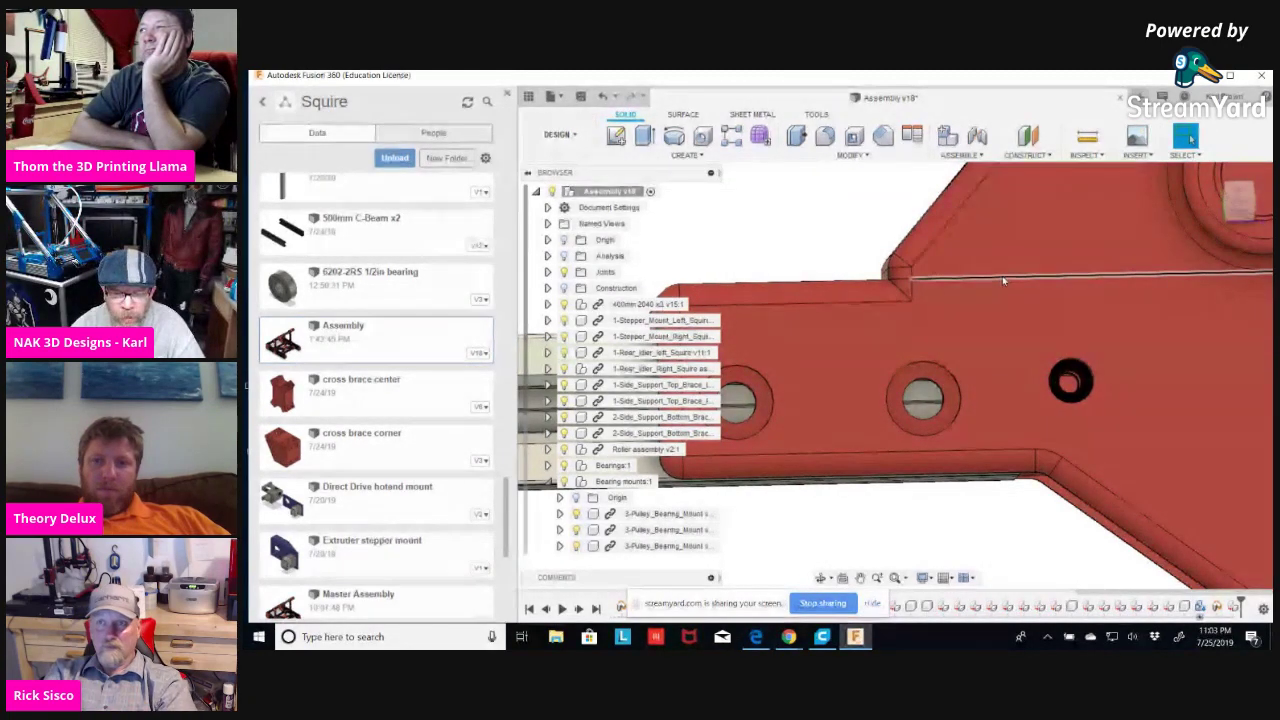
mouse_move(963, 457)
middle_mouse_down("shift")
mouse_move(997, 514)
mouse_move(960, 420)
middle_mouse_up("shift")
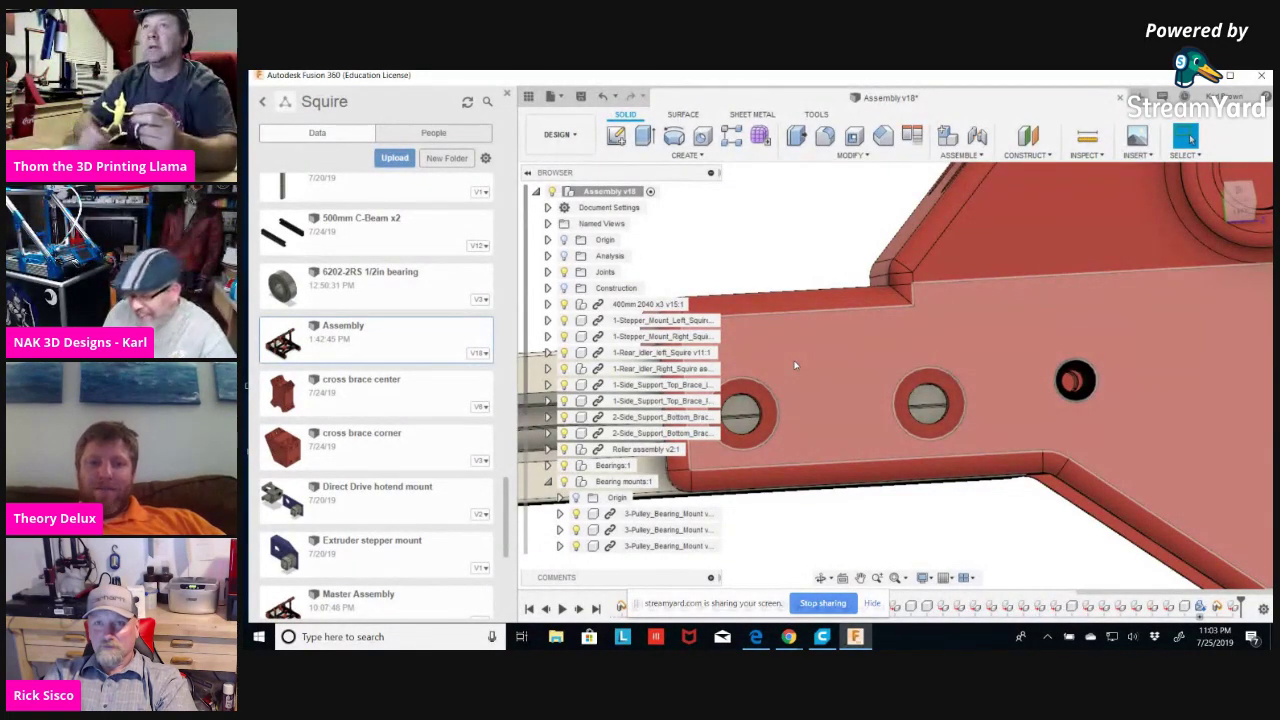
scroll(859, 447, "down", 6)
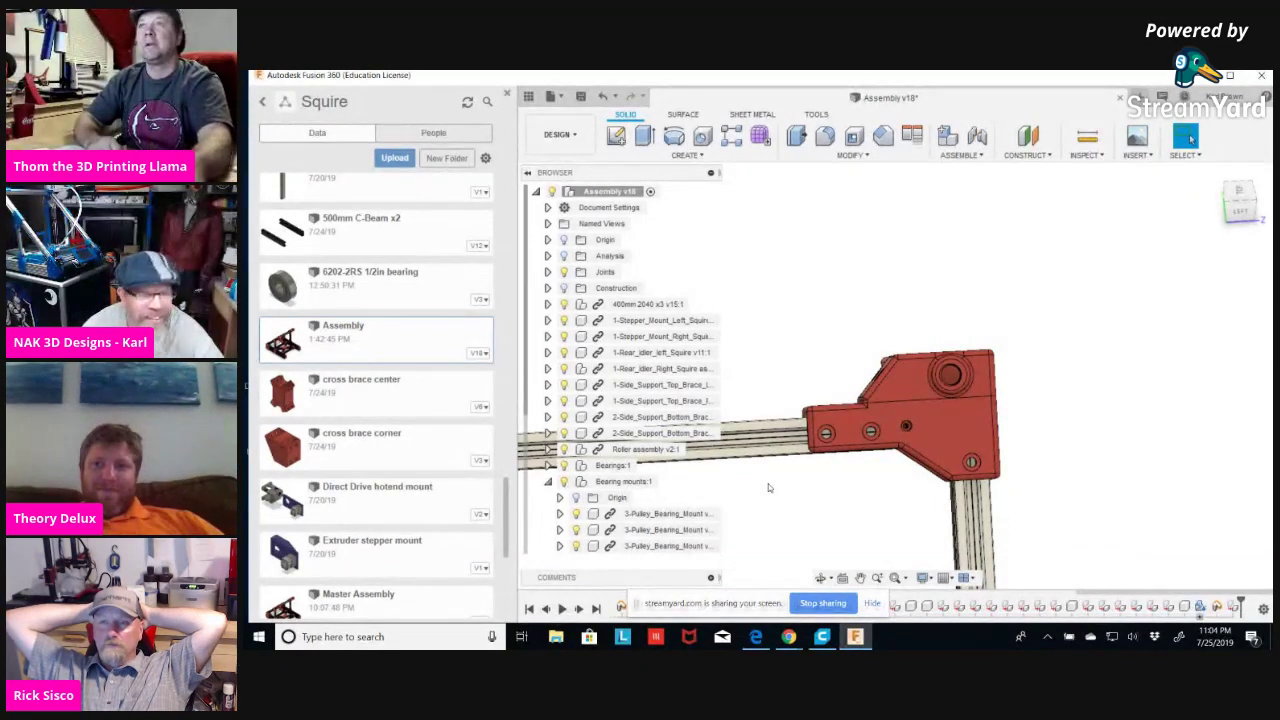
scroll(760, 487, "down", 2)
scroll(951, 357, "down", 4)
Tilt the frame to an isometric view and collapse Bearing mounts:1 and M5x8mm:1 in the Browser.
middle_click_drag(975, 357, 777, 454, "shift")
scroll(842, 469, "up", 3)
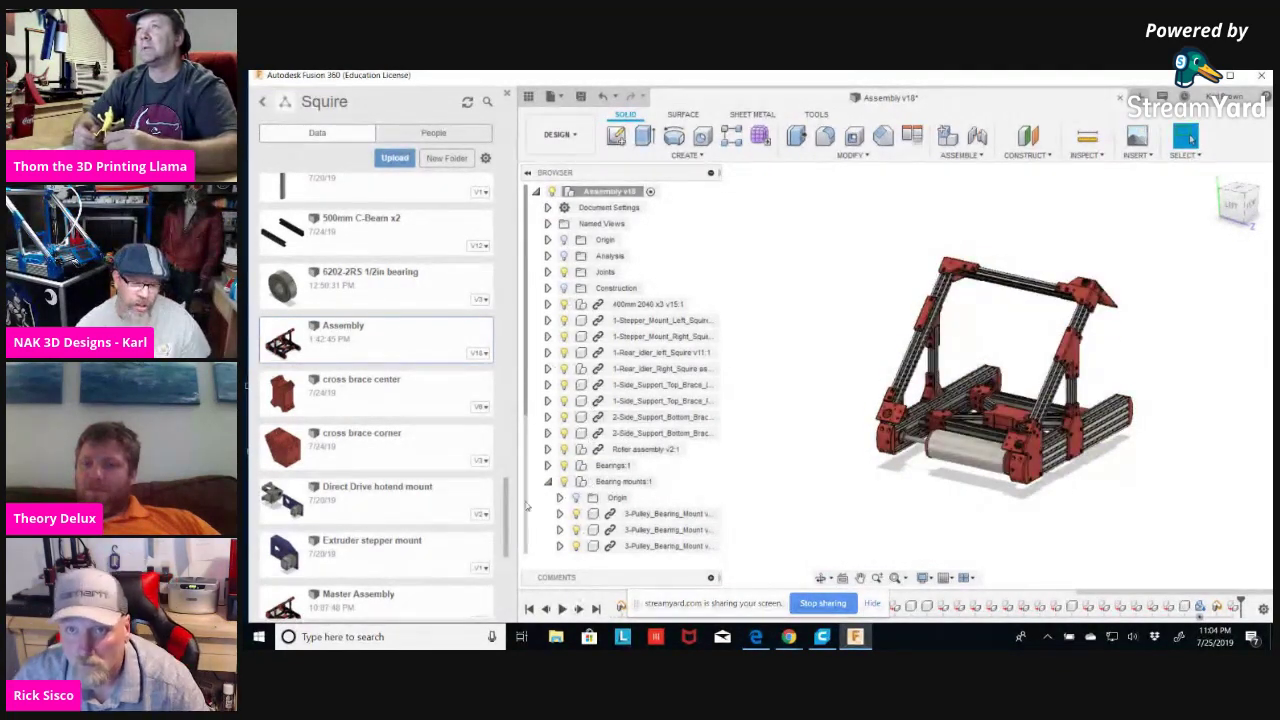
left_click(547, 482)
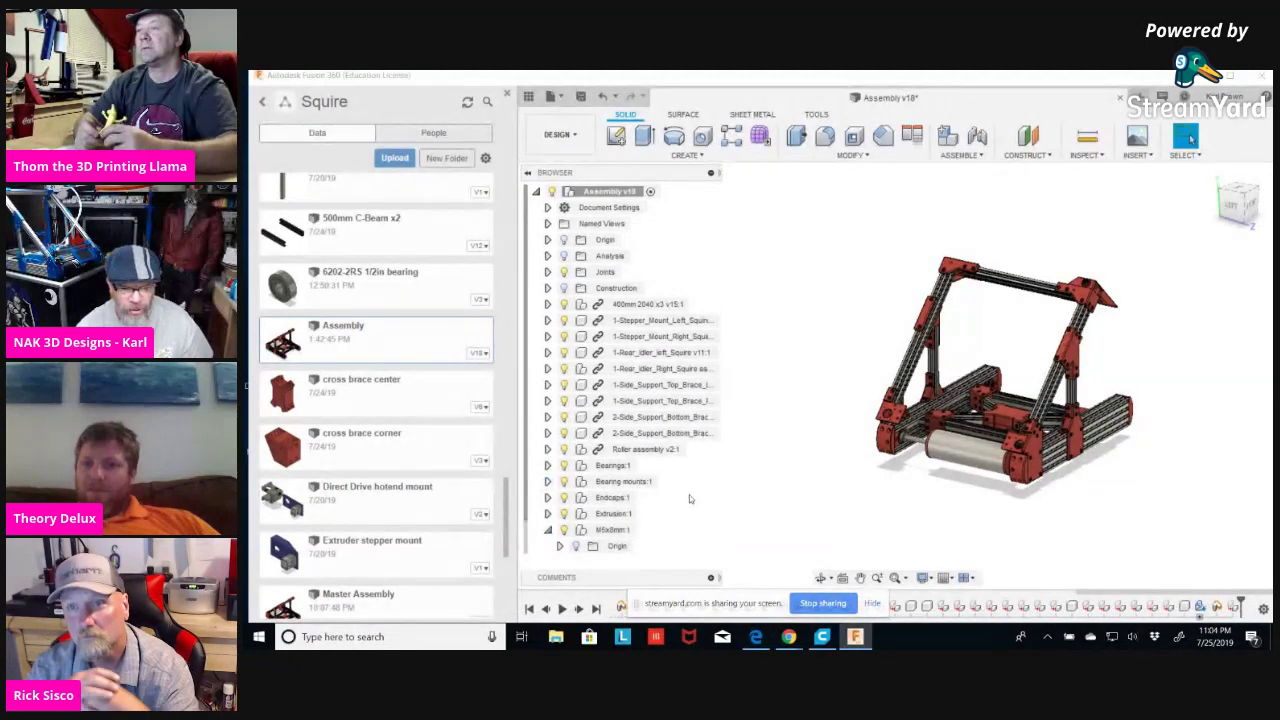
scroll(628, 515, "down", 1)
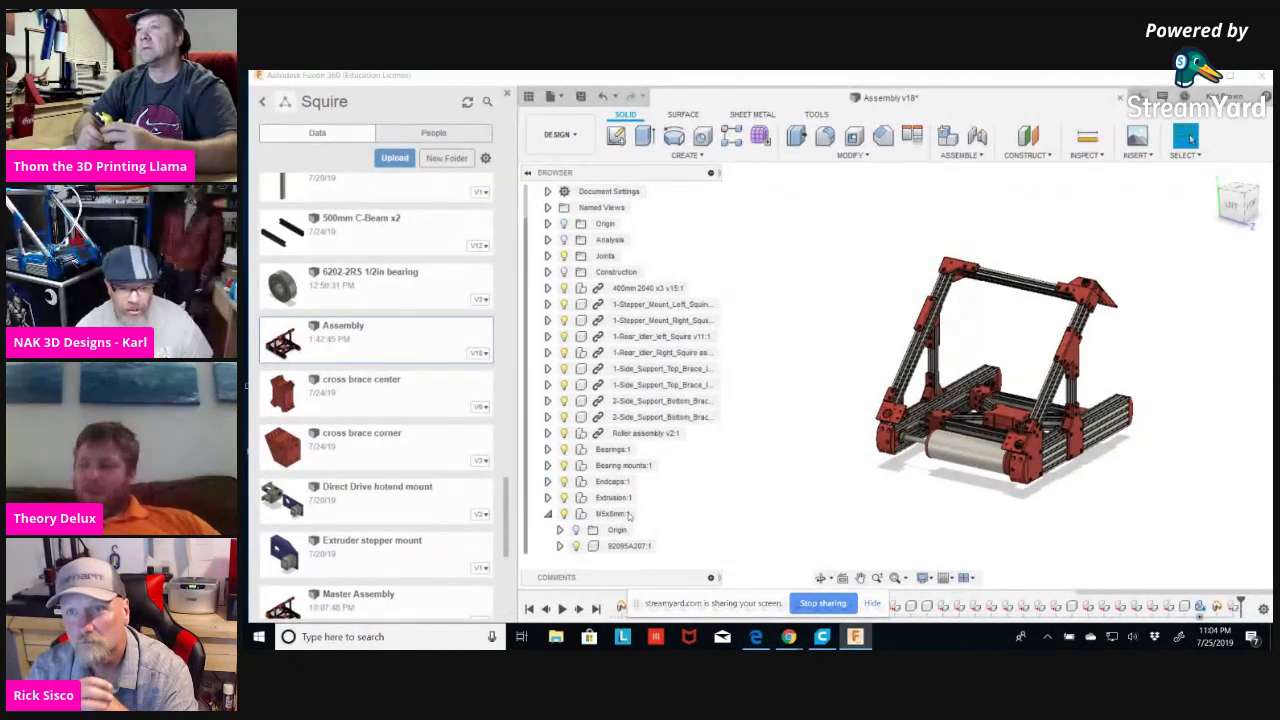
left_click(547, 513)
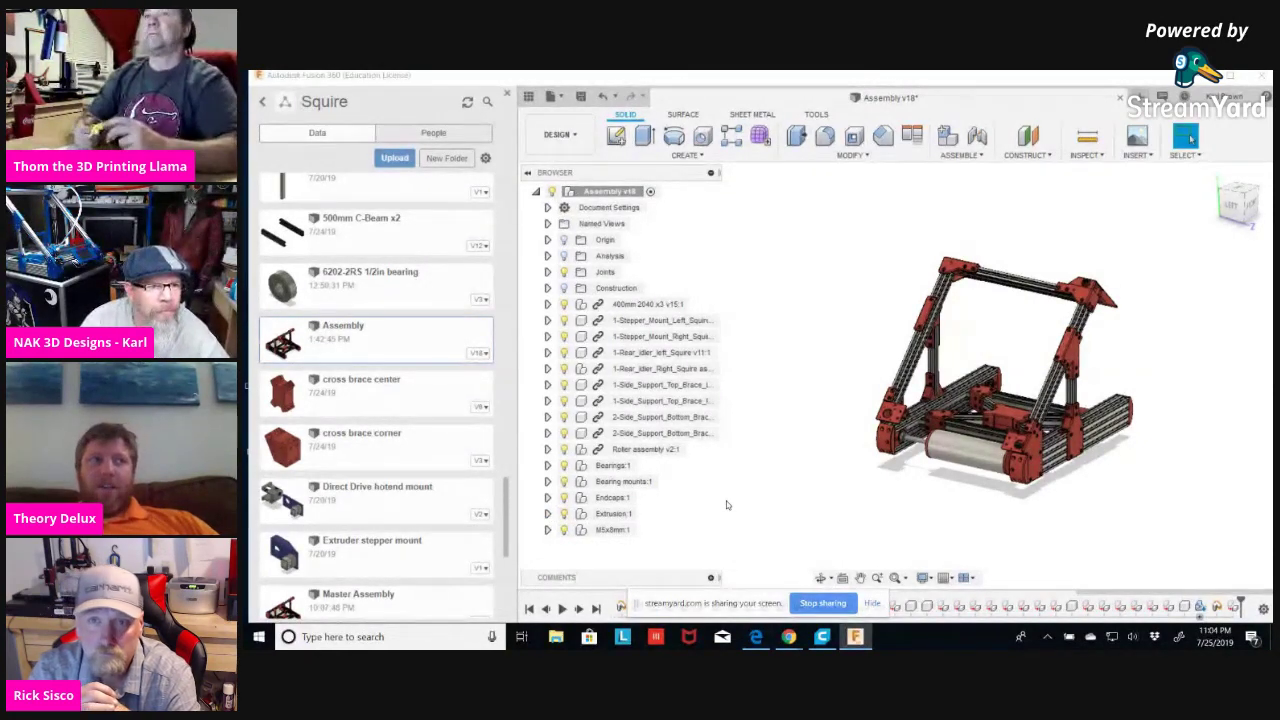
middle_click_drag(822, 487, 781, 472, "shift")
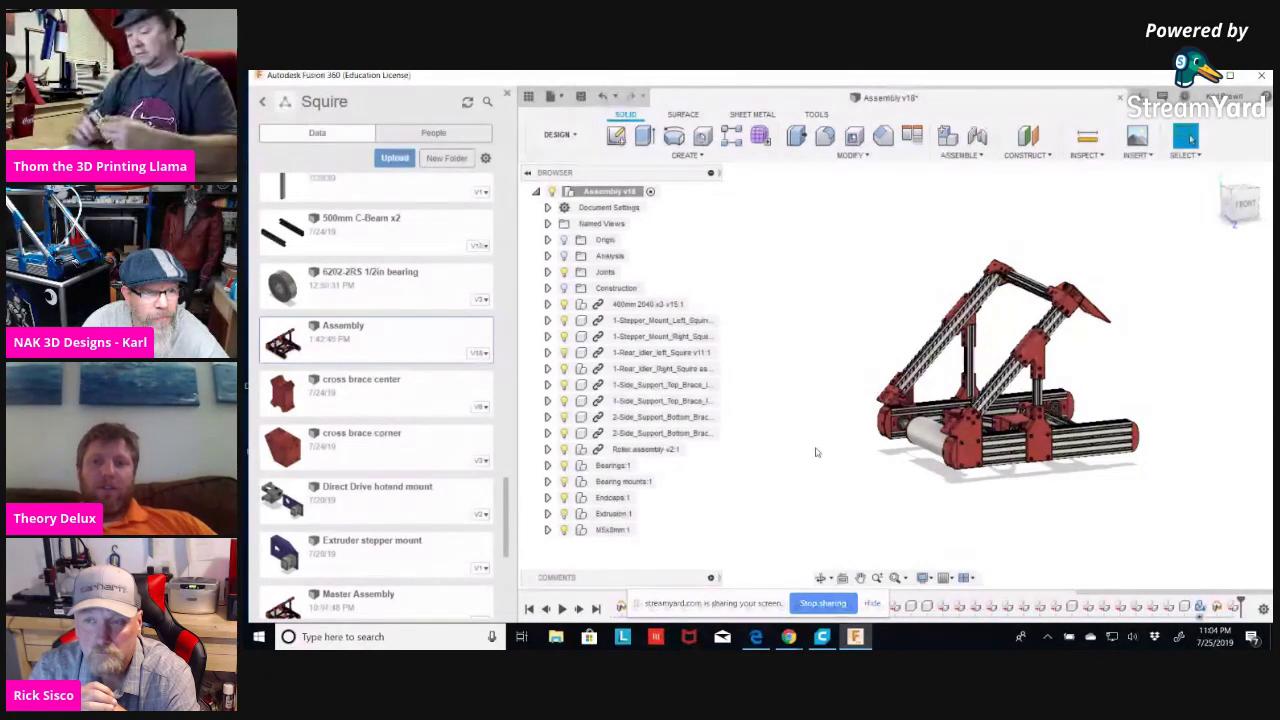
Orbit the frame toward the front and expand the Analysis folder to reveal Section1.
middle_click_drag(787, 444, 787, 440, "shift")
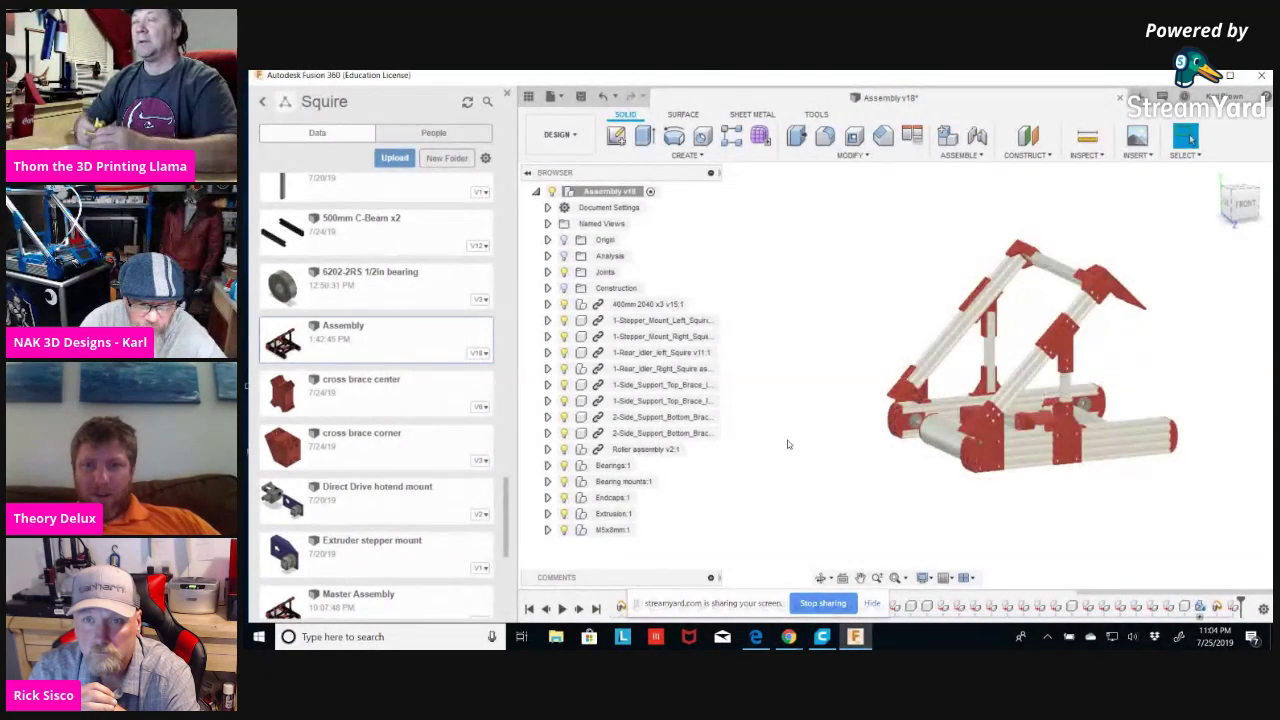
left_click(547, 256)
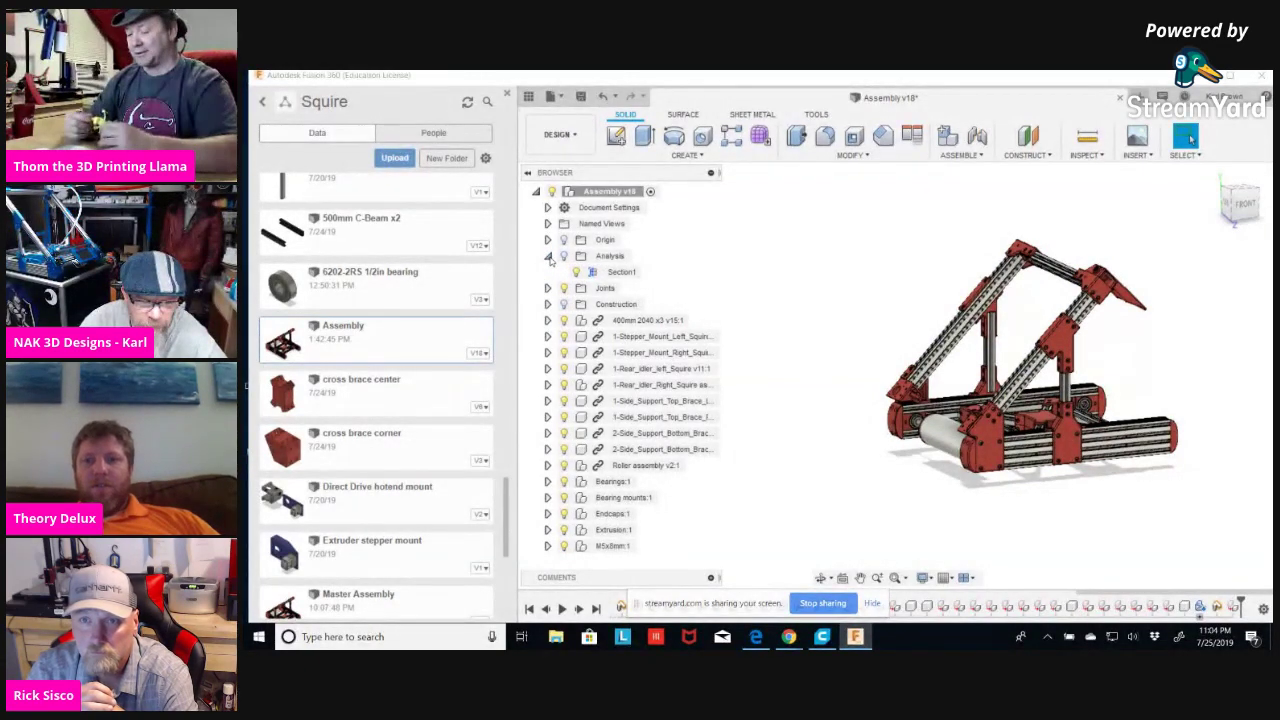
left_click(548, 257)
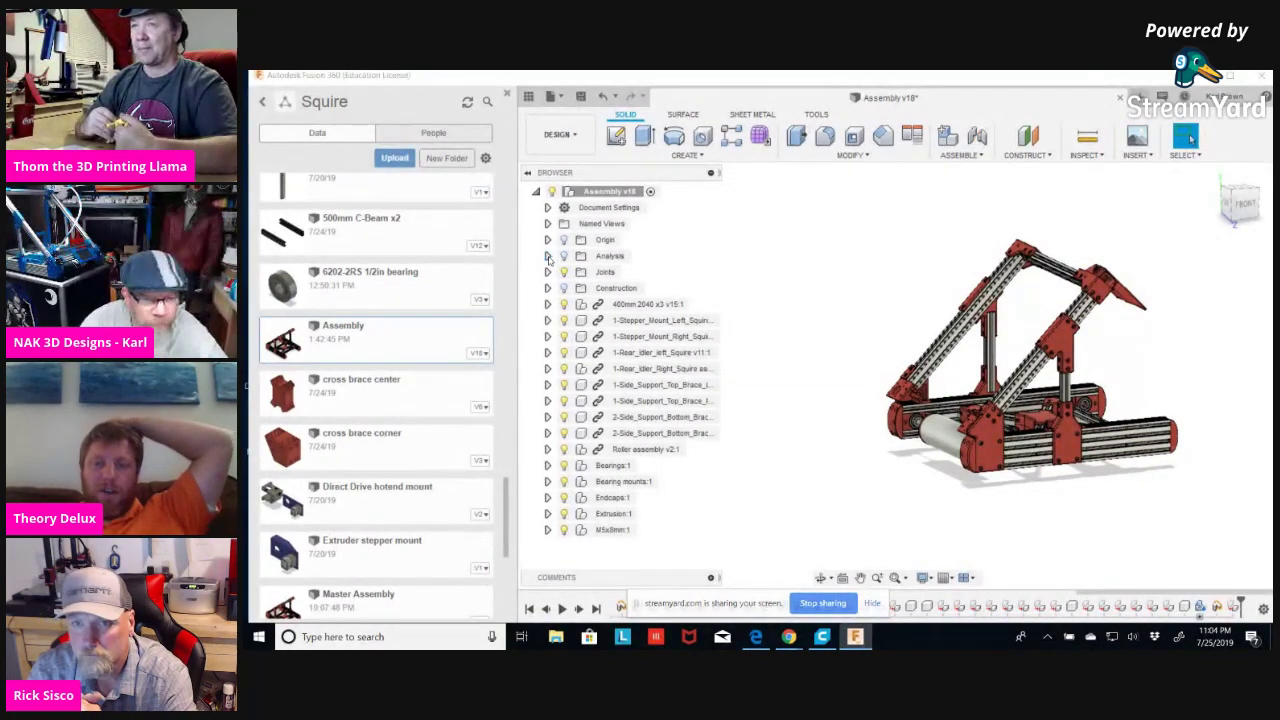
left_click(548, 257)
right_click(617, 273)
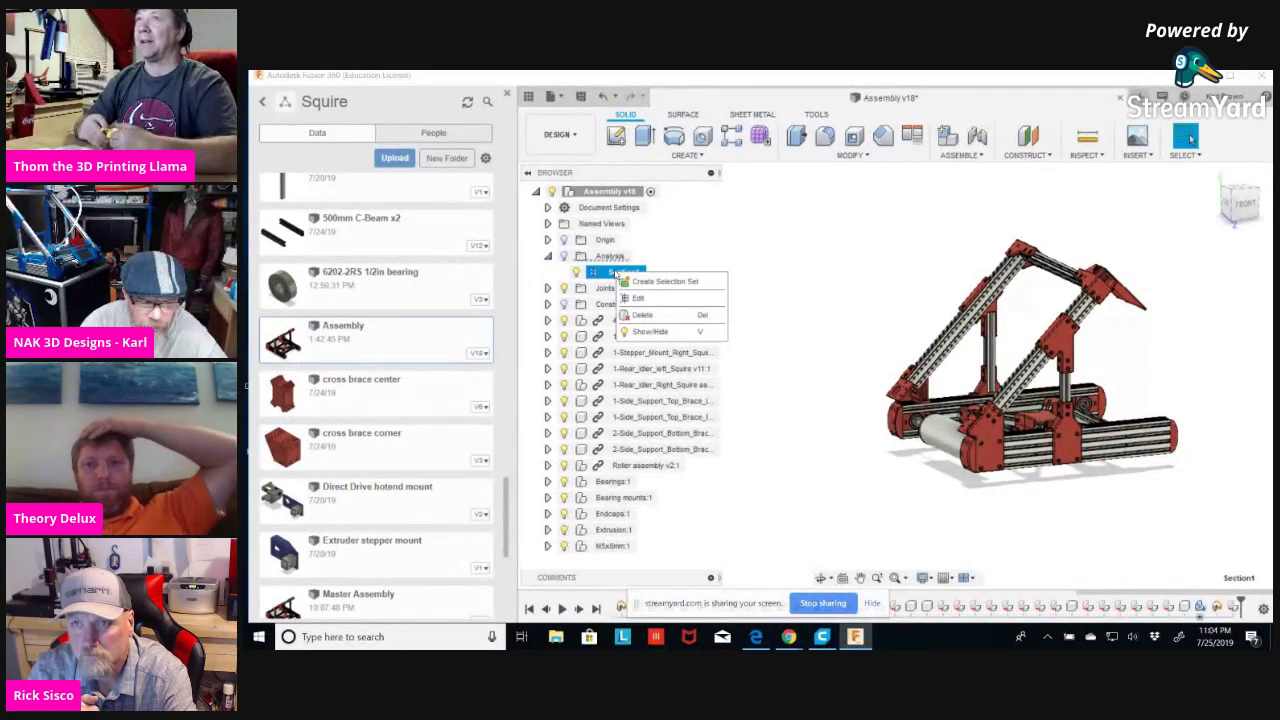
left_click(640, 302)
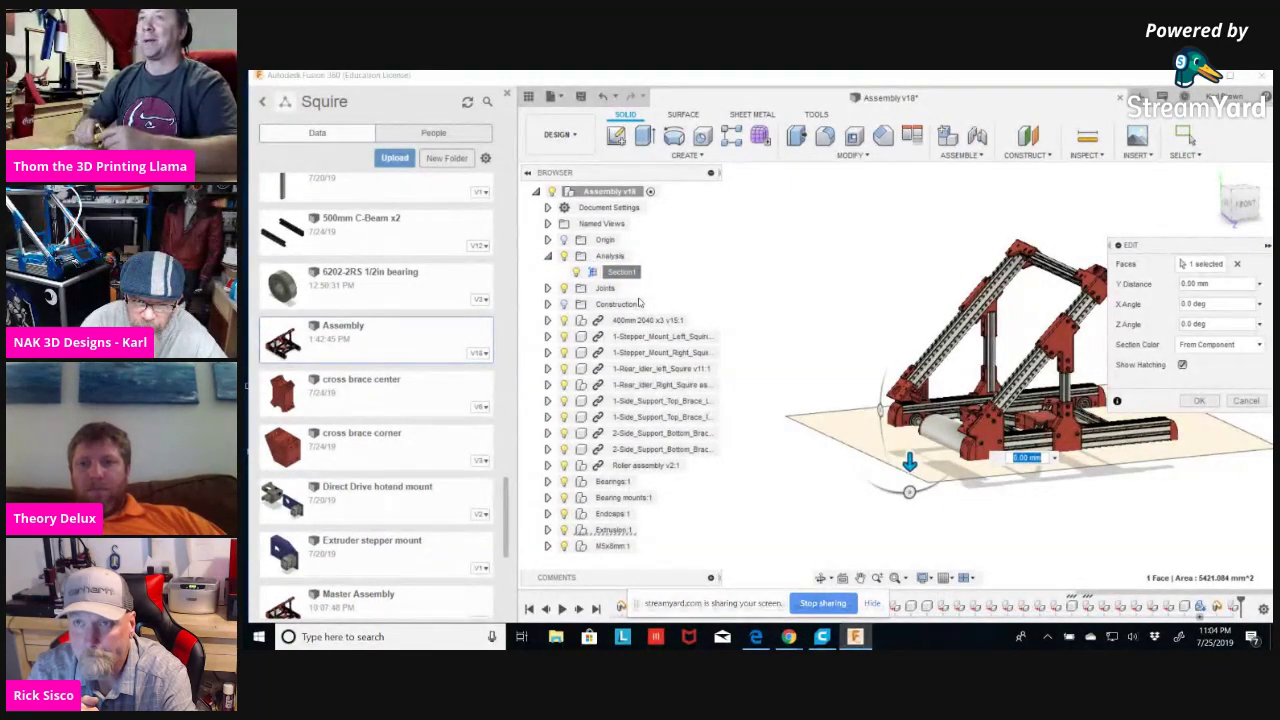
left_click(1246, 400)
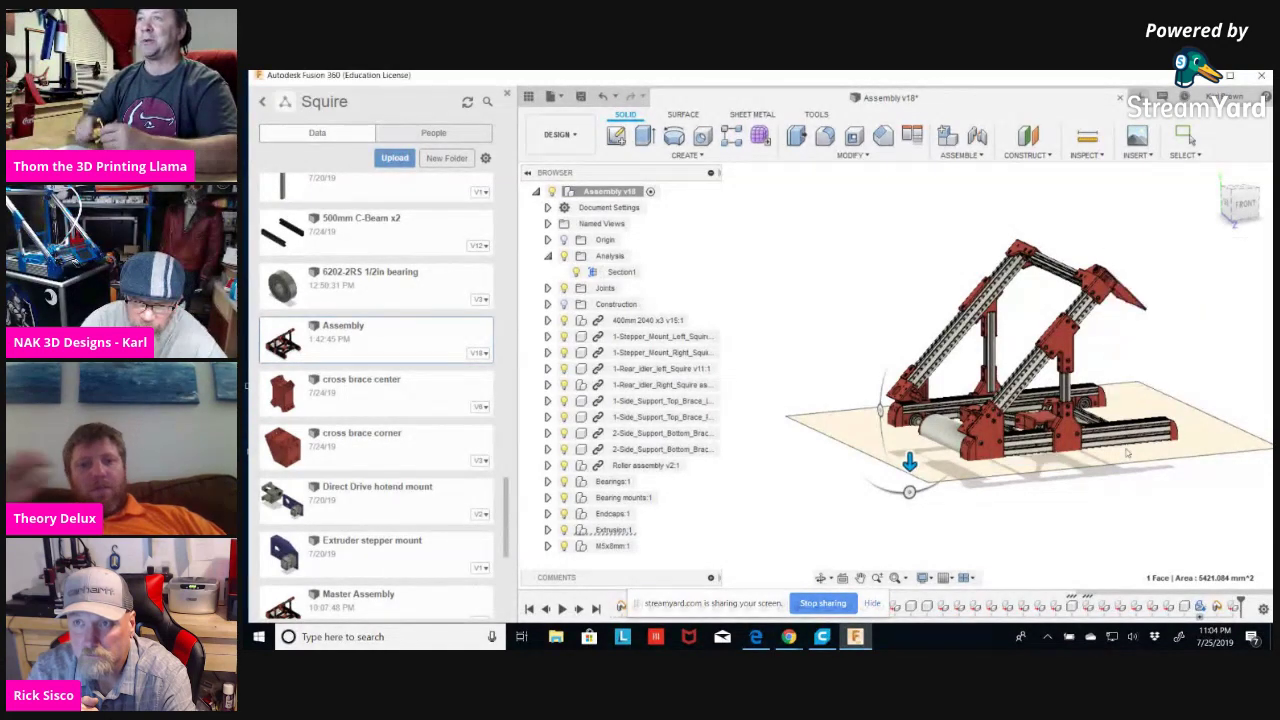
left_click(547, 256)
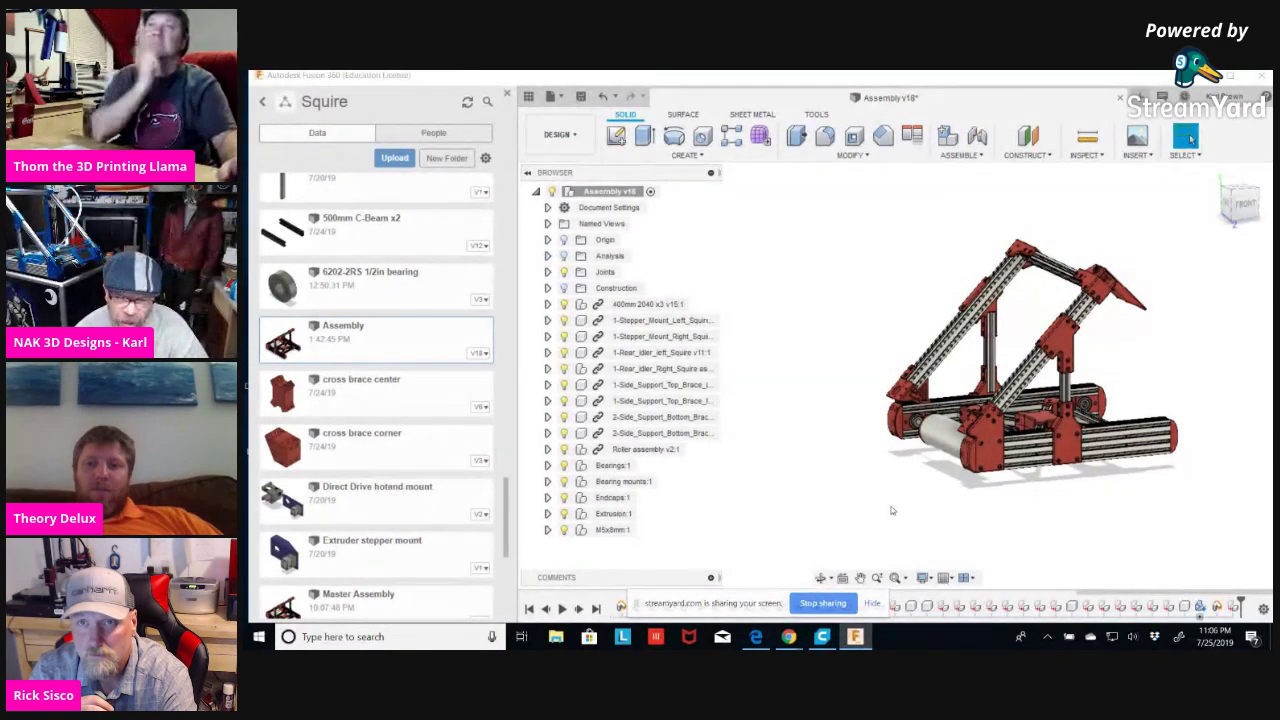
Zoom in on the red end bracket and open the MODIFY dropdown.
scroll(894, 505, "up", 8)
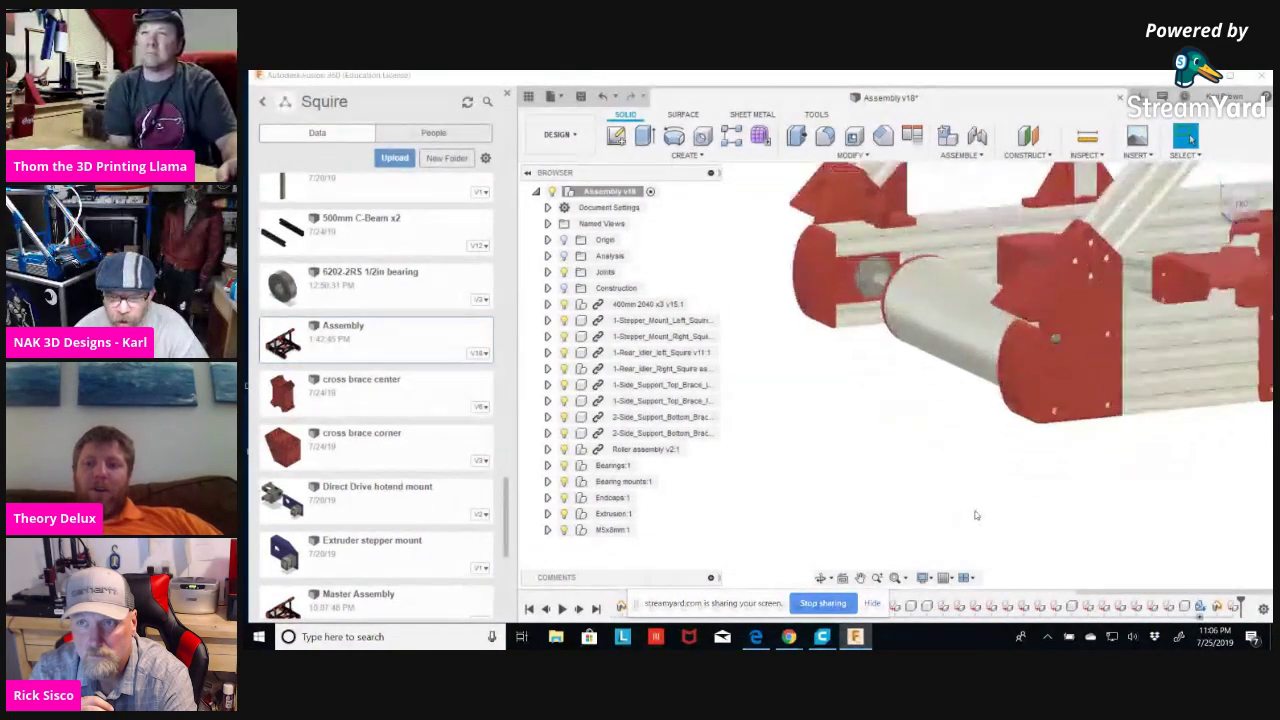
middle_click_drag(1020, 506, 1013, 498)
scroll(1013, 490, "up", 8)
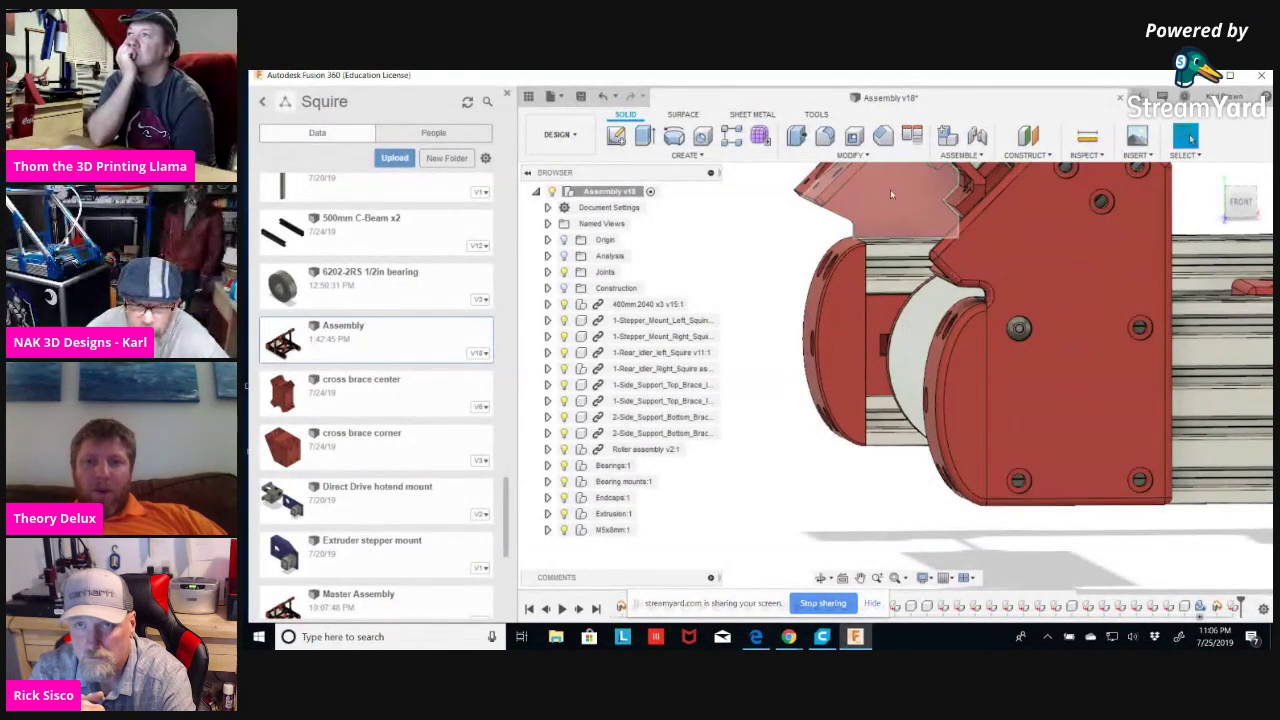
left_click(858, 156)
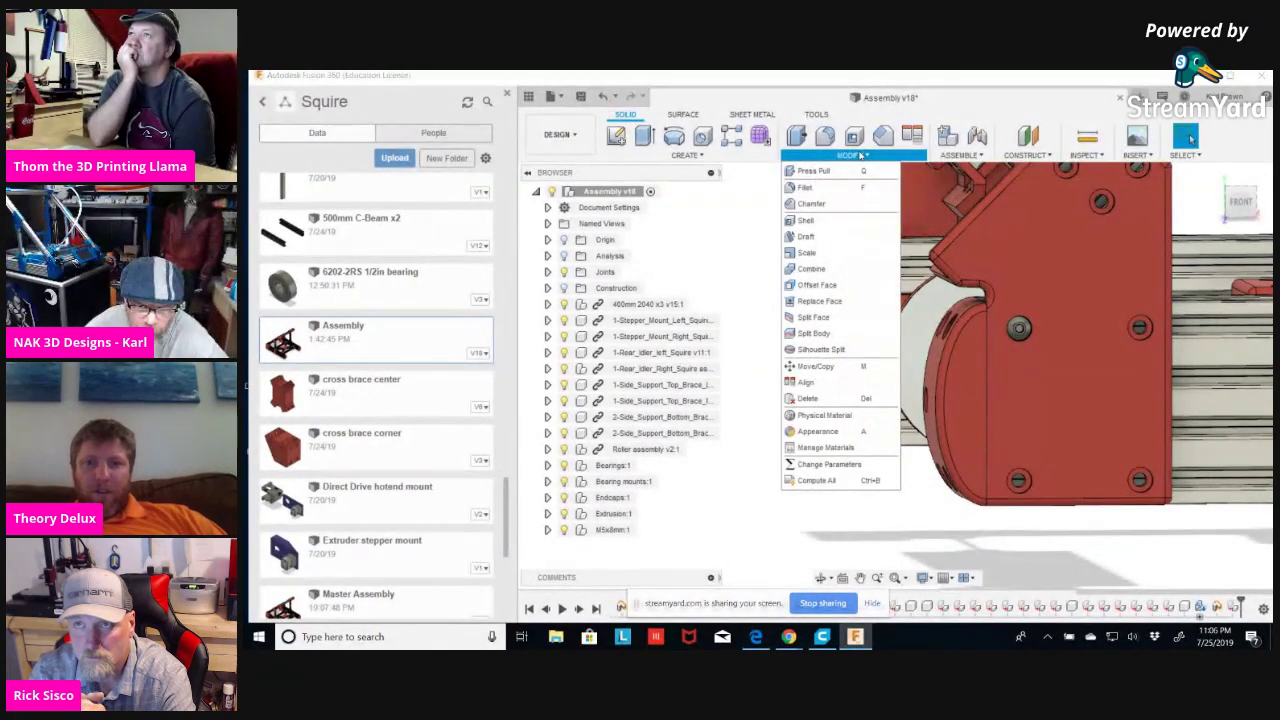
Open Change Parameters, move the Parameters dialog aside, and start a new User Parameter.
left_click(833, 465)
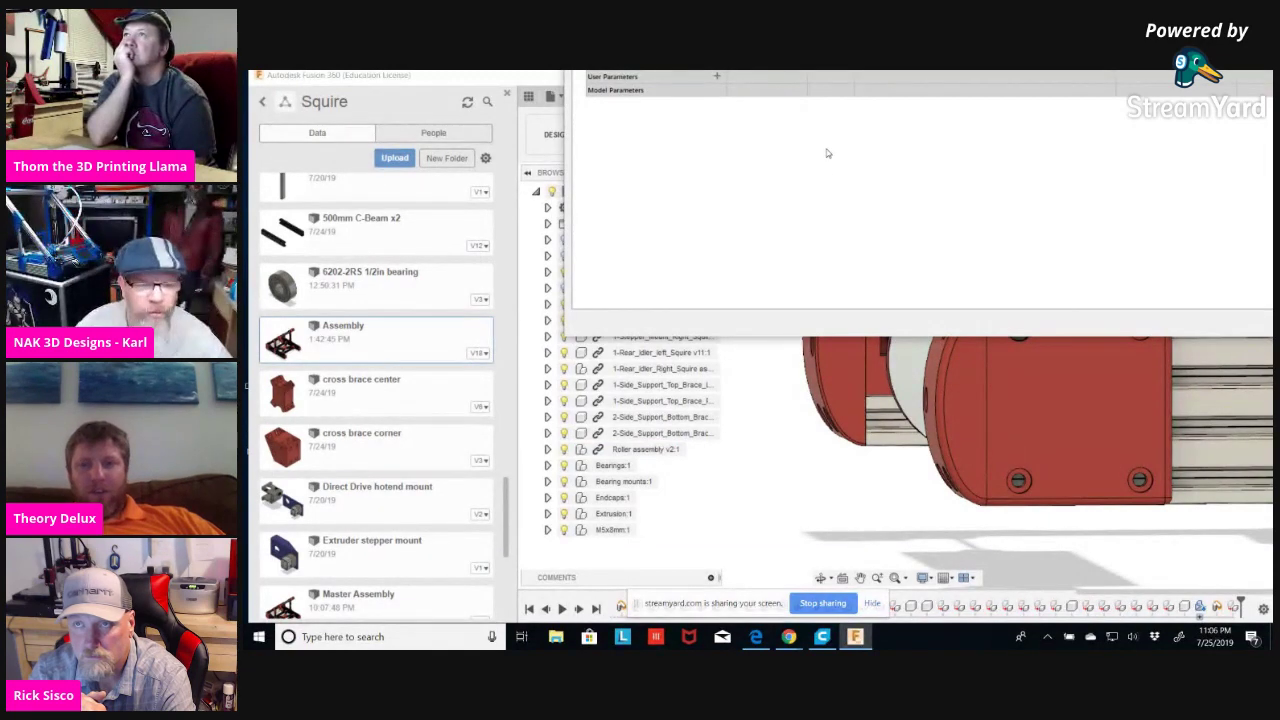
left_click_drag(776, 110, 696, 166)
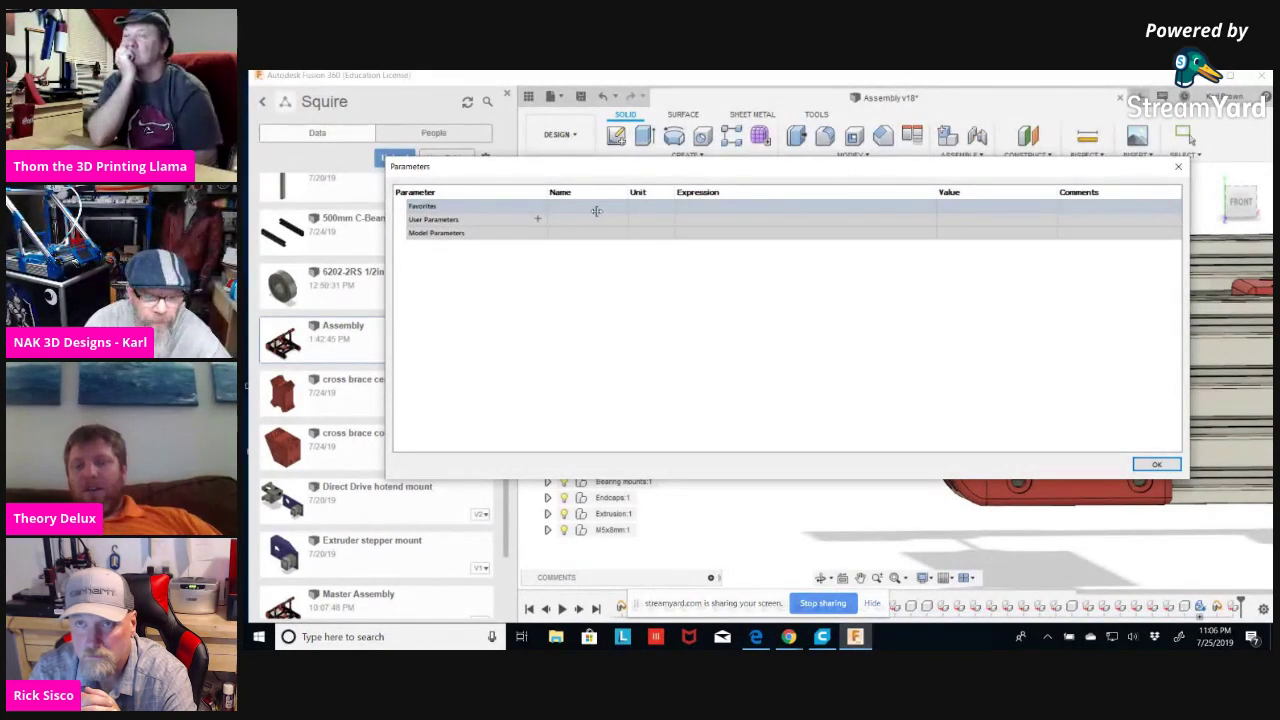
left_click(541, 221)
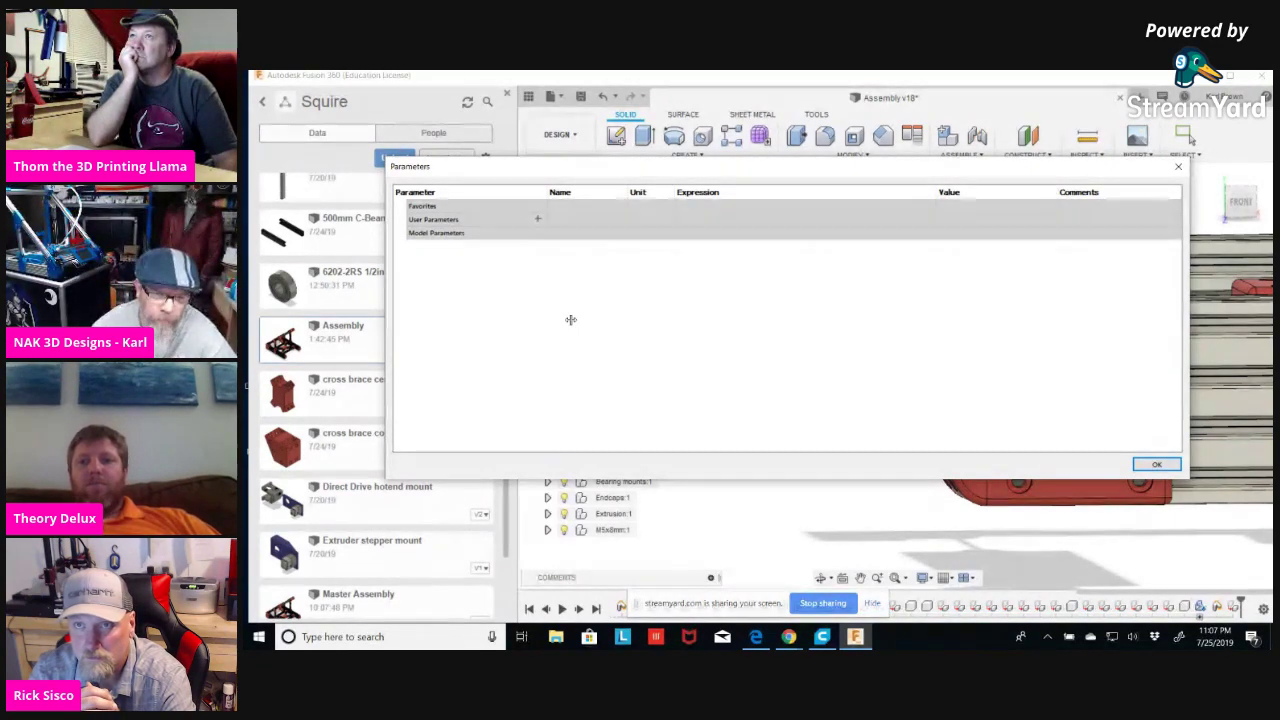
left_click(537, 220)
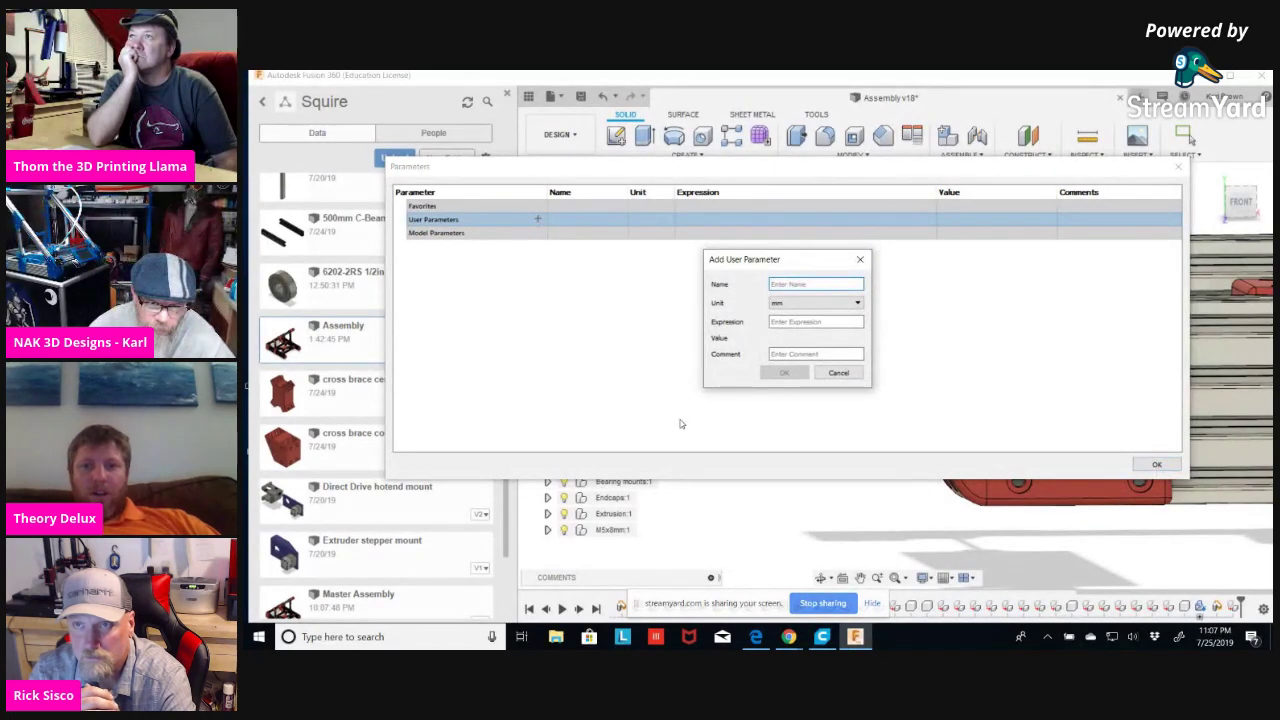
Create user parameter 'tolerance' in mm with expression 0.2 and close the Parameters dialog.
type("tolerance")
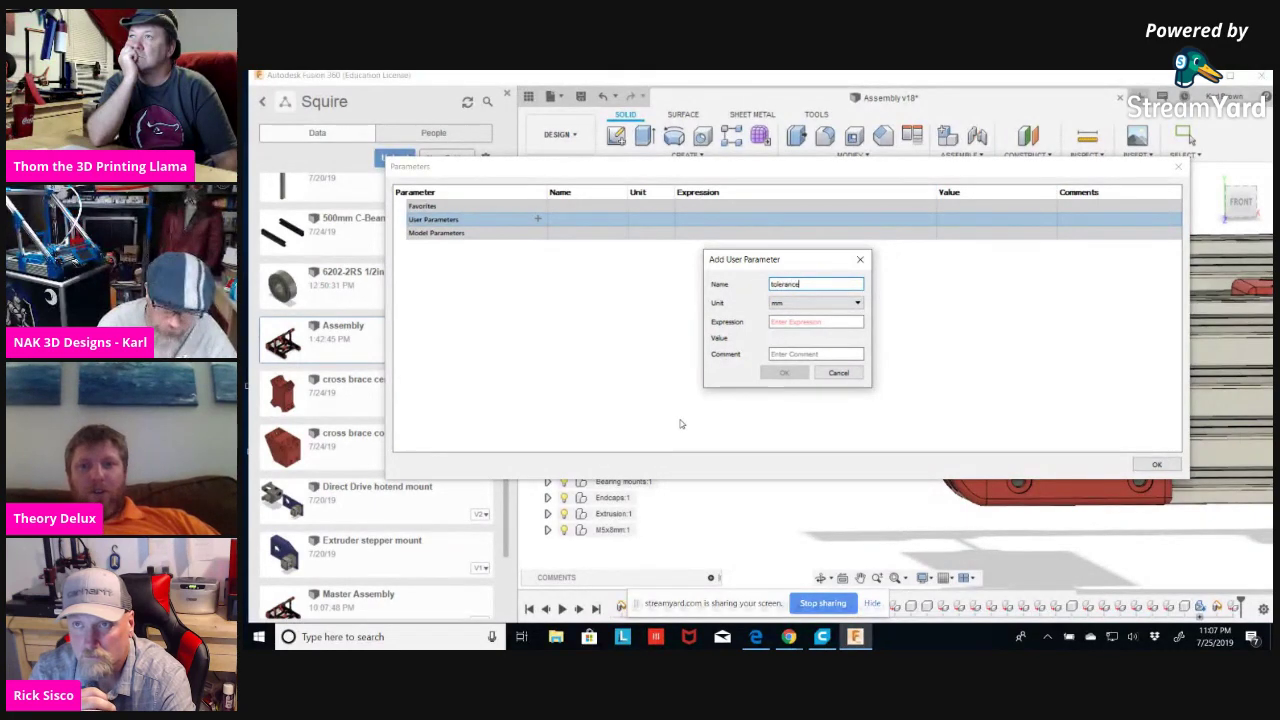
left_click(858, 303)
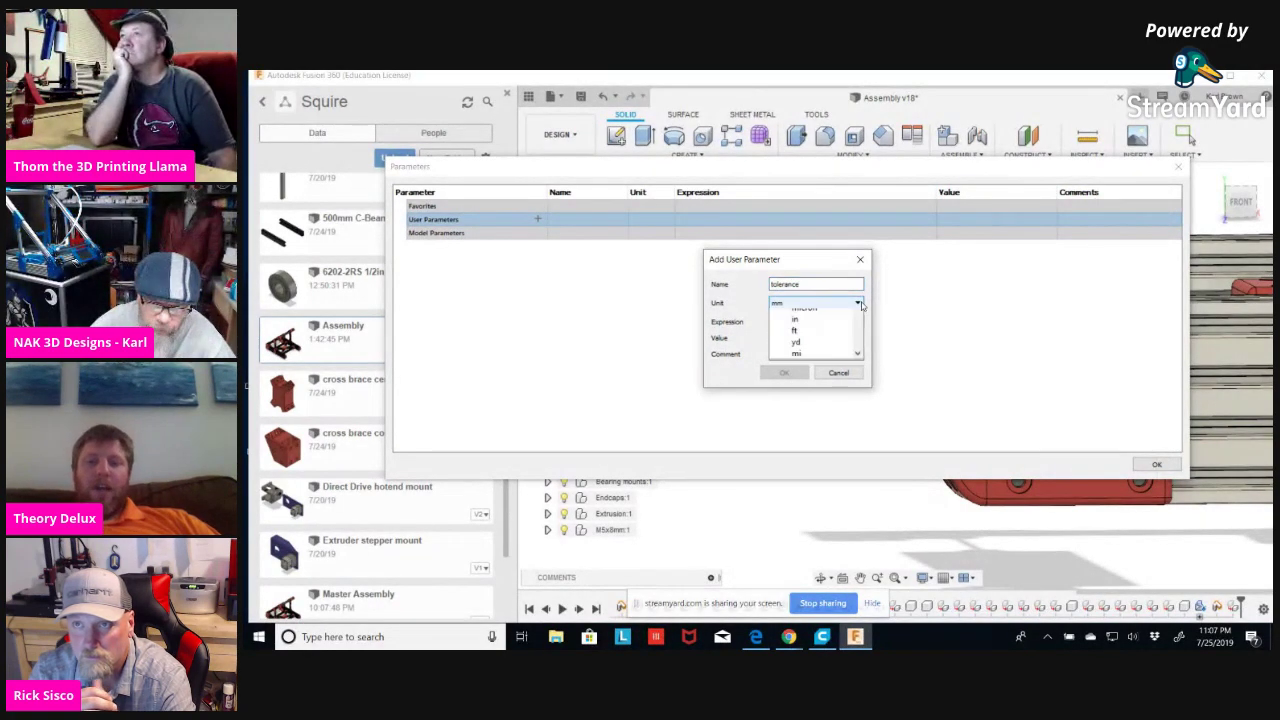
left_click(858, 303)
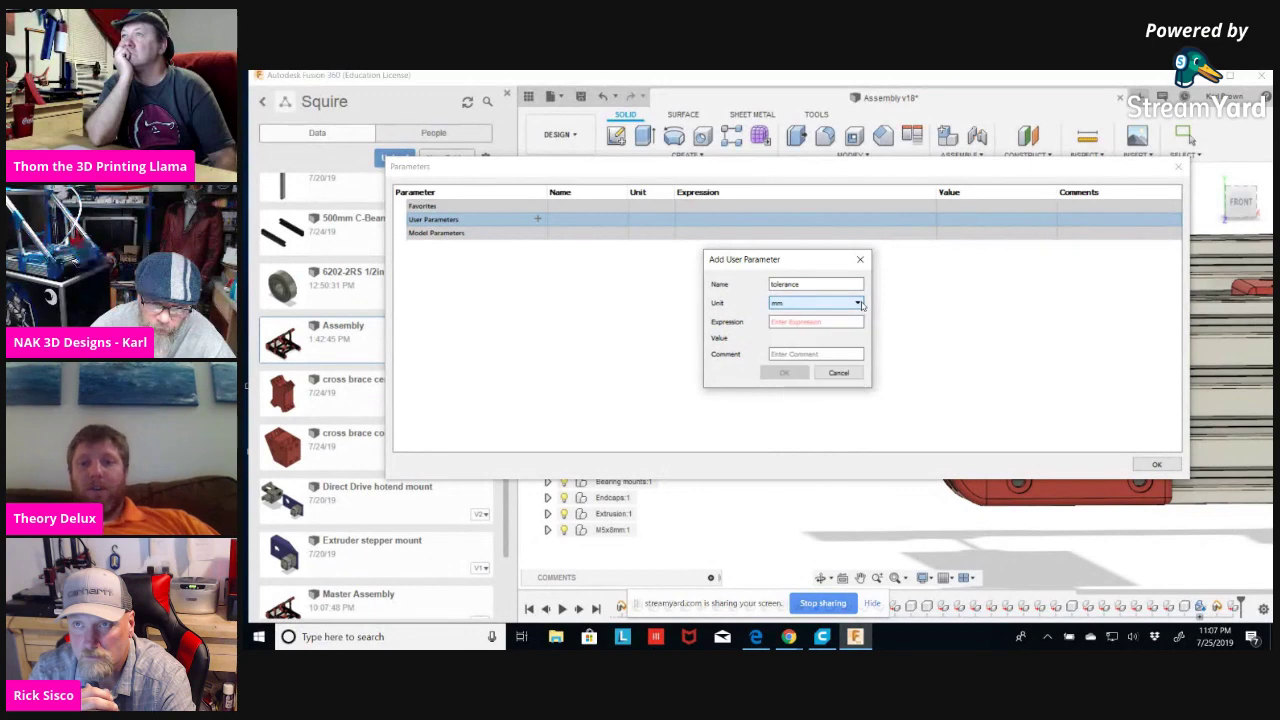
left_click(858, 303)
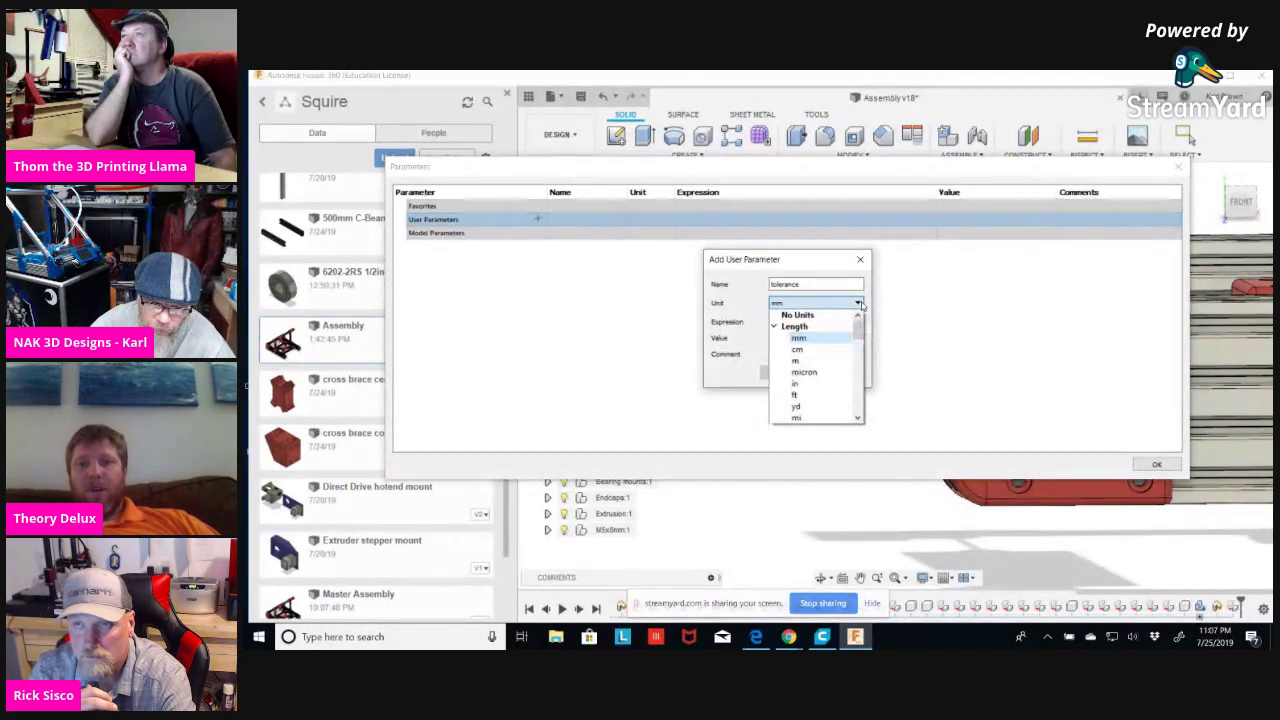
left_click(810, 339)
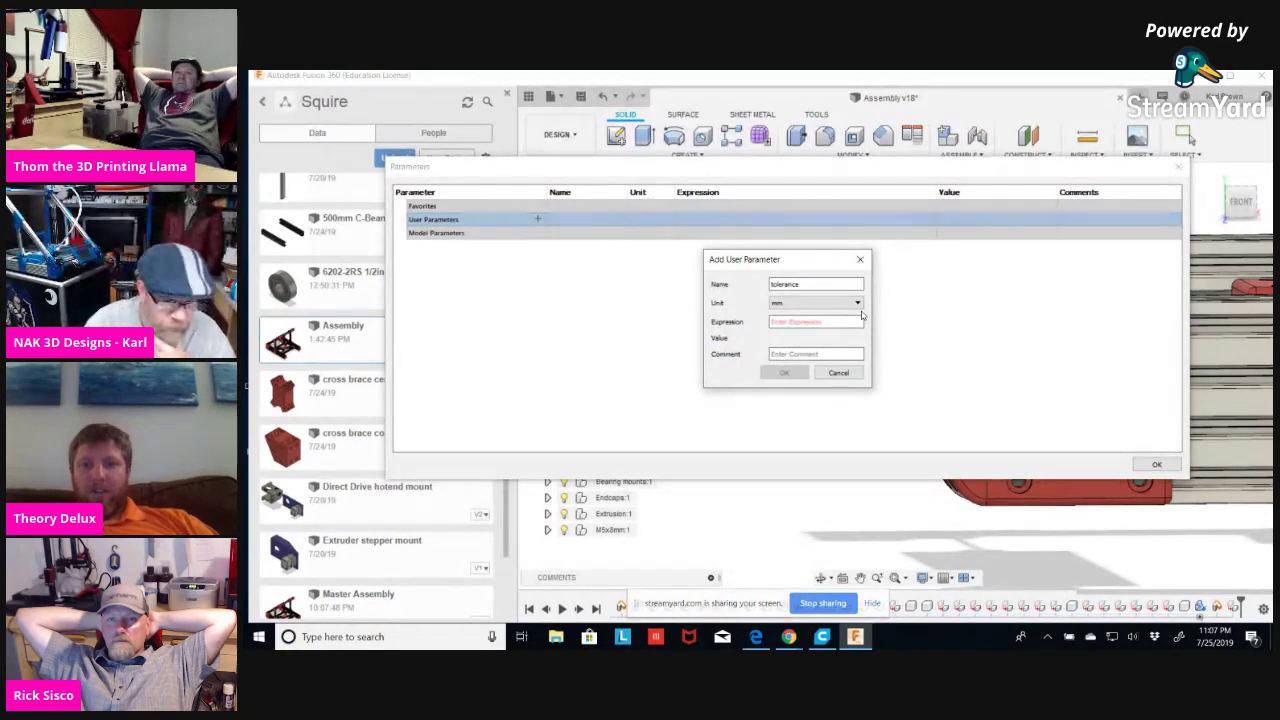
left_click(831, 322)
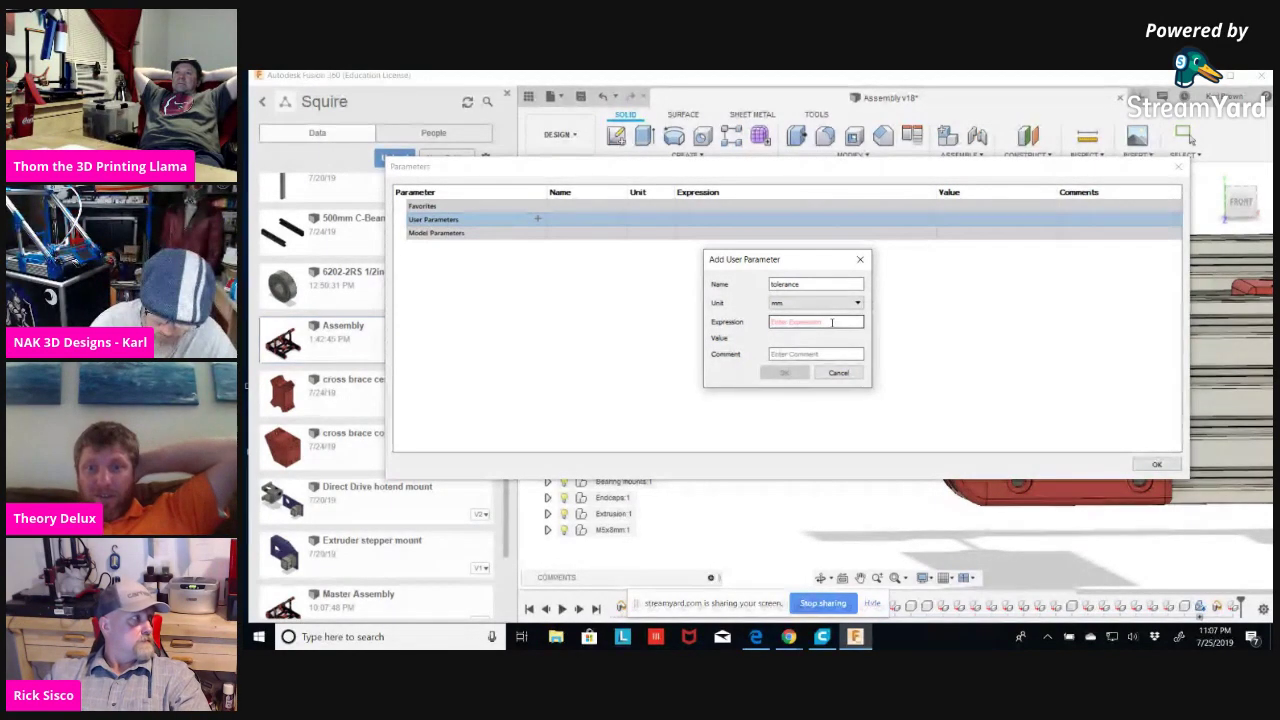
type("0.2")
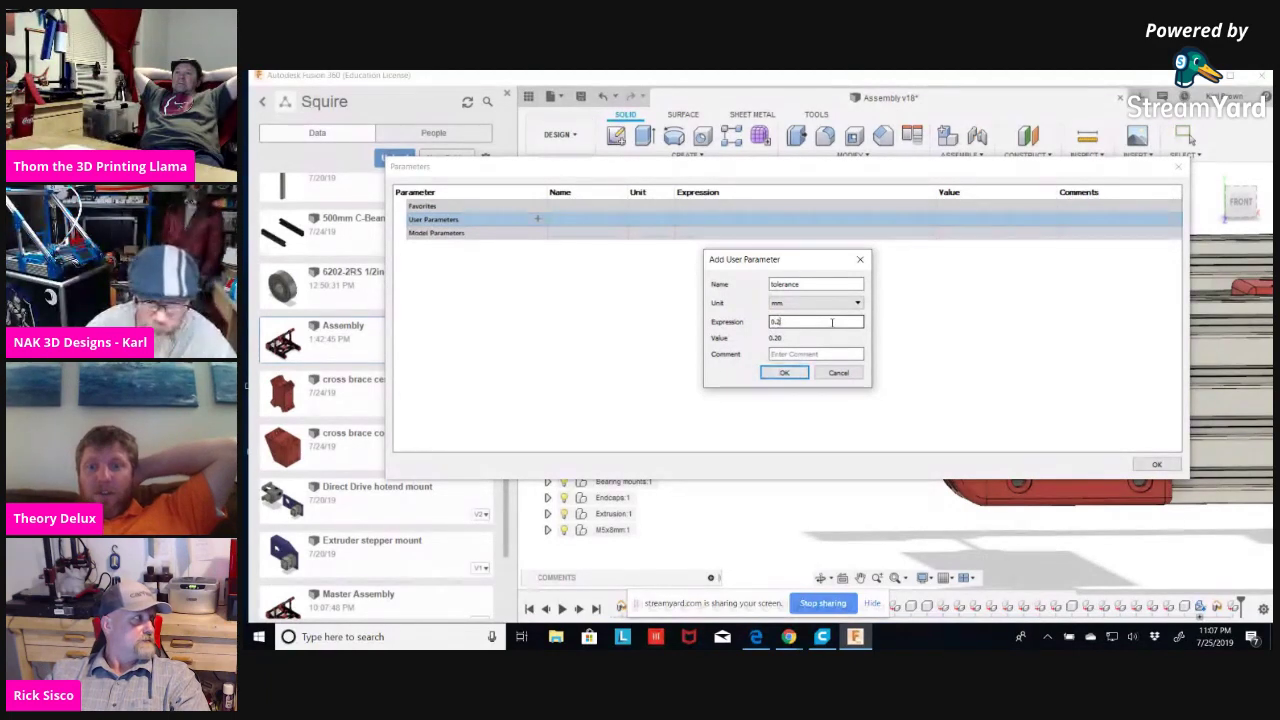
left_click(810, 354)
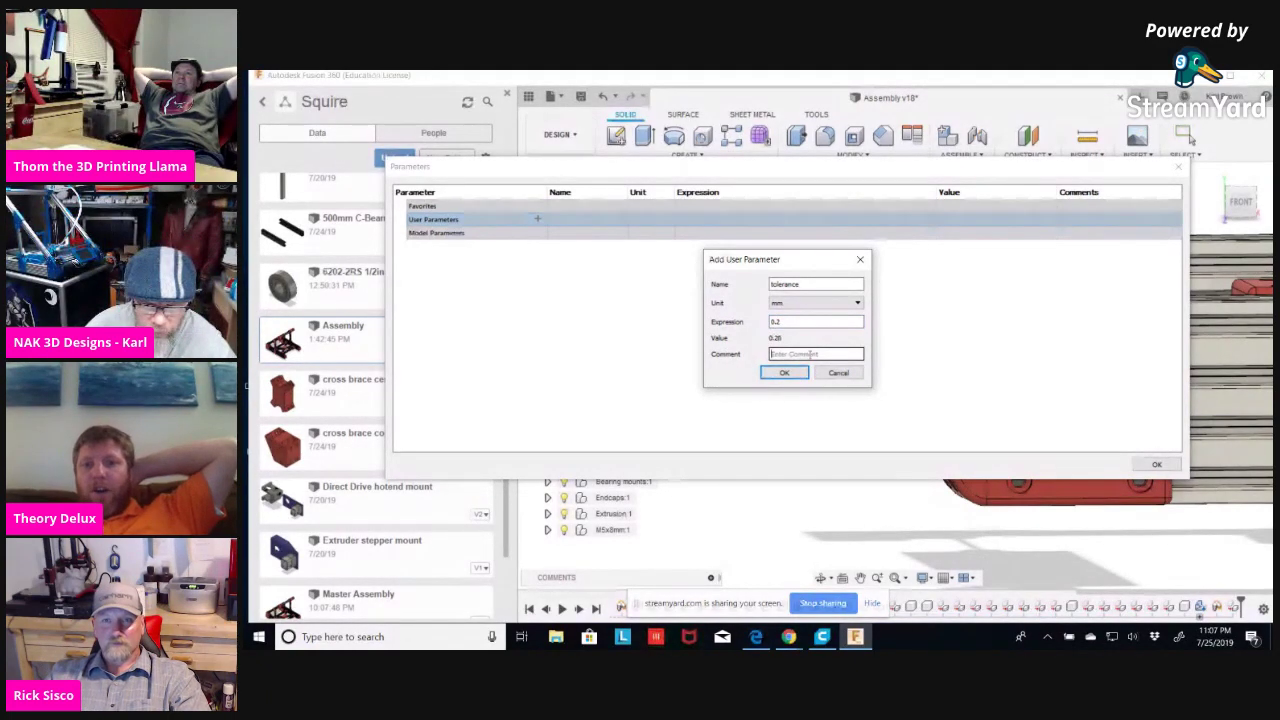
left_click(784, 372)
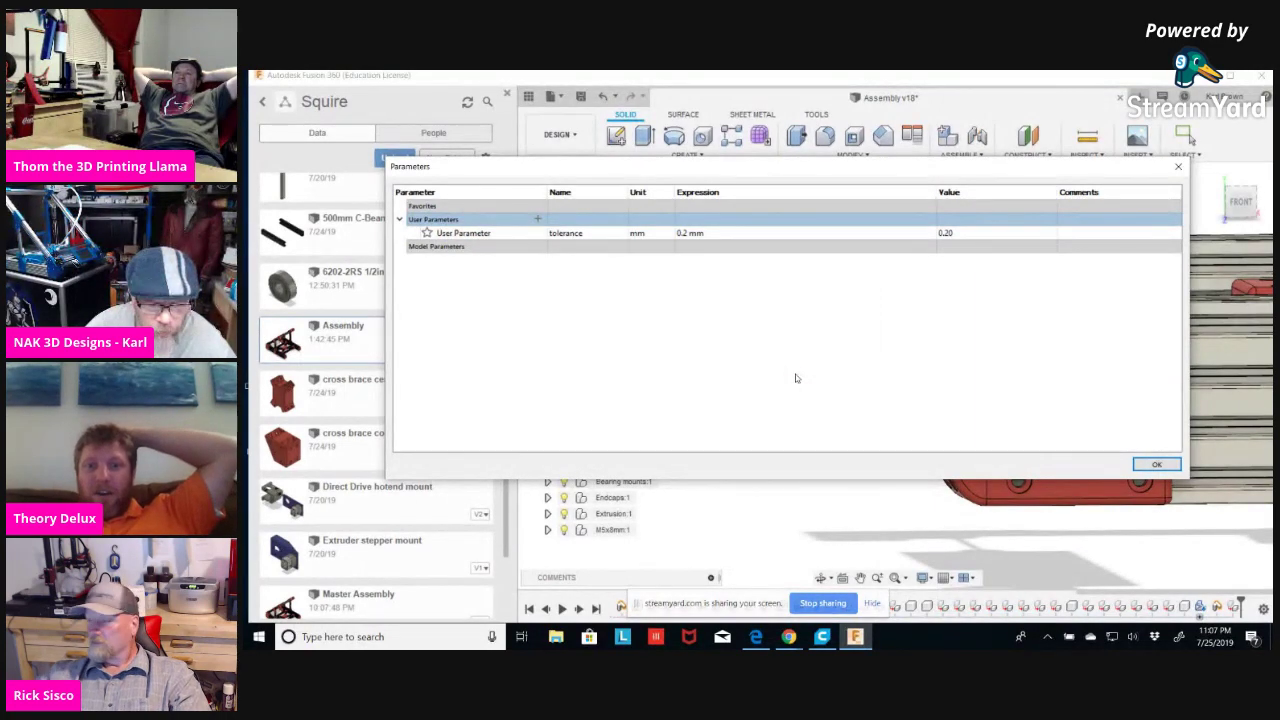
left_click(1152, 463)
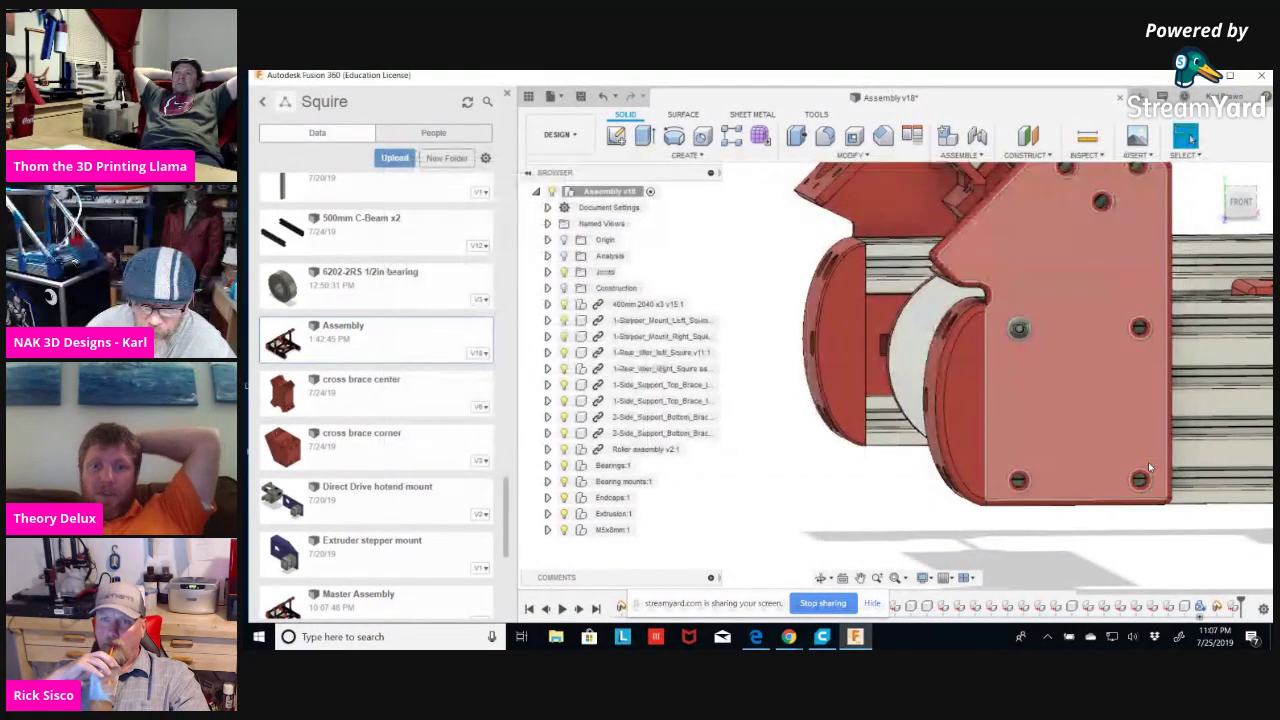
Create an offset plane from the red bracket's flat face at the tolerance parameter distance.
scroll(1143, 313, "up", 5)
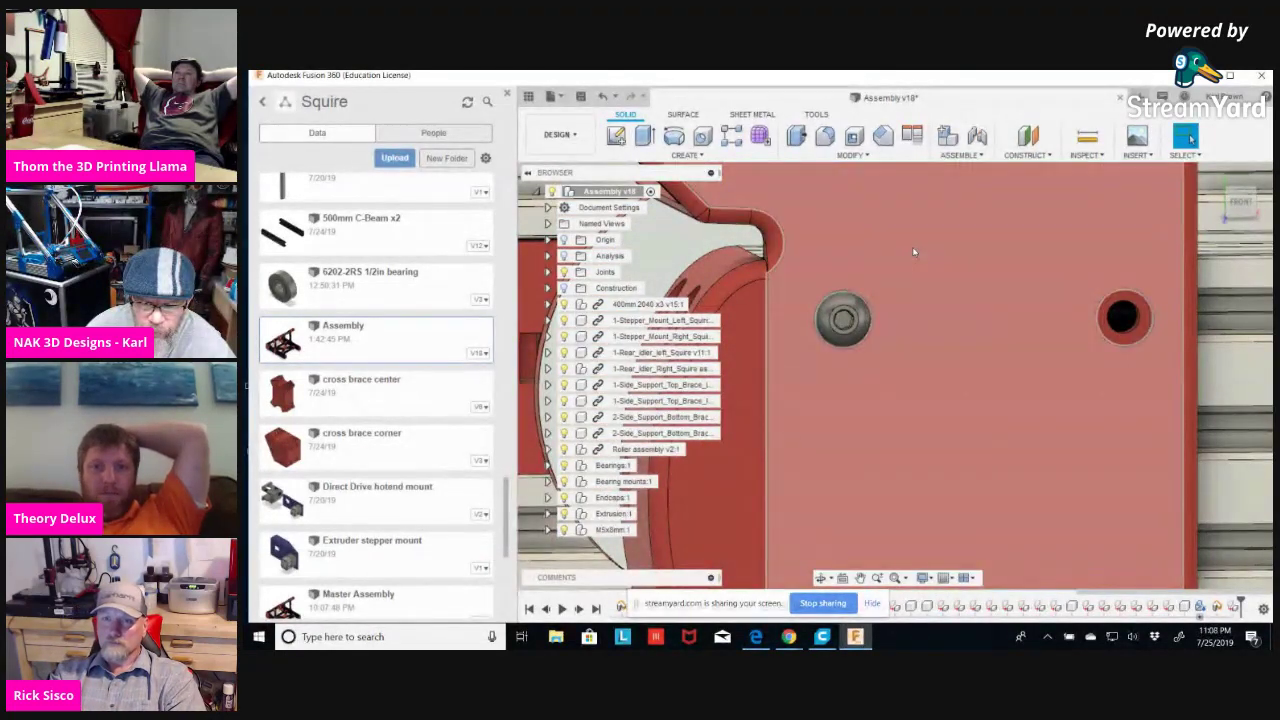
left_click(1046, 155)
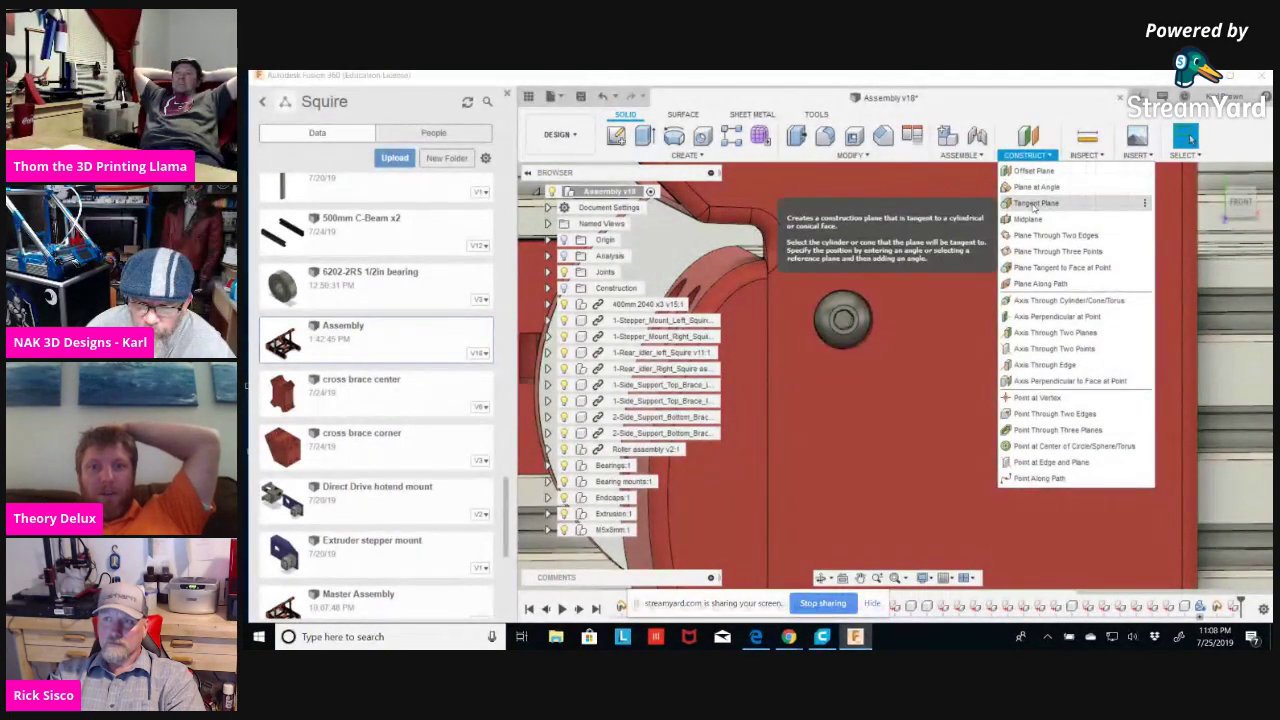
left_click(1034, 170)
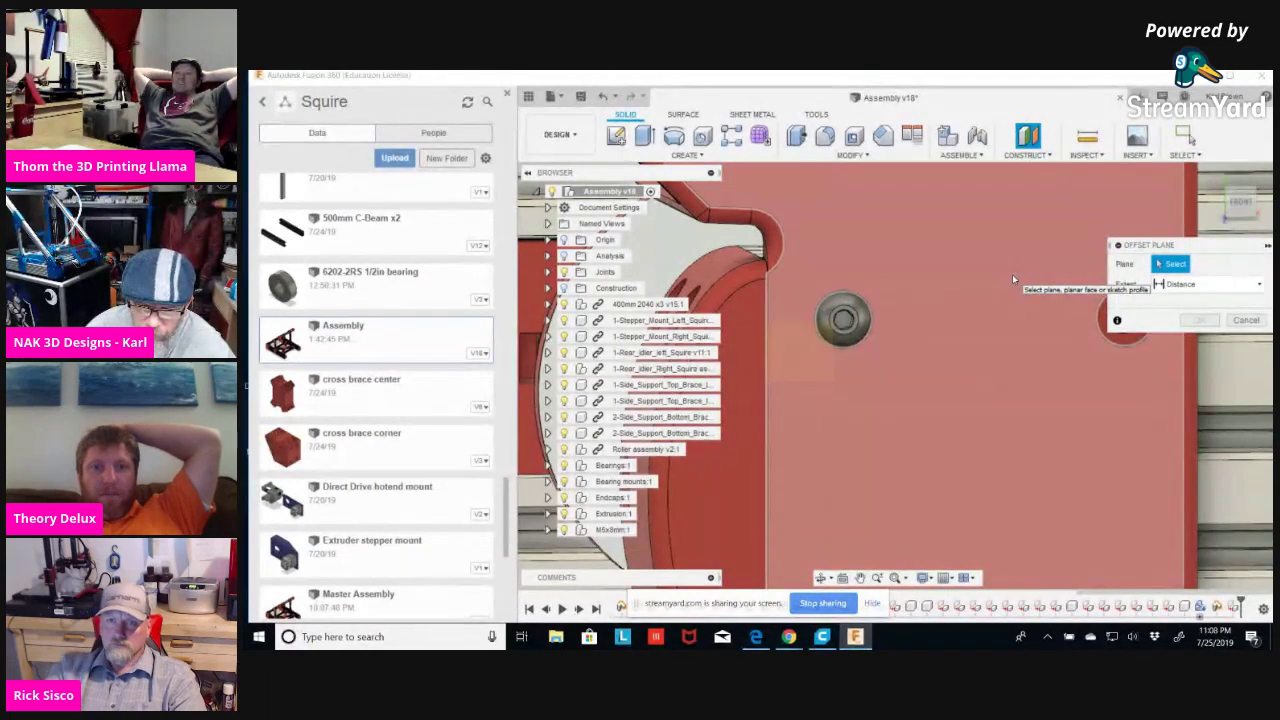
left_click(1012, 274)
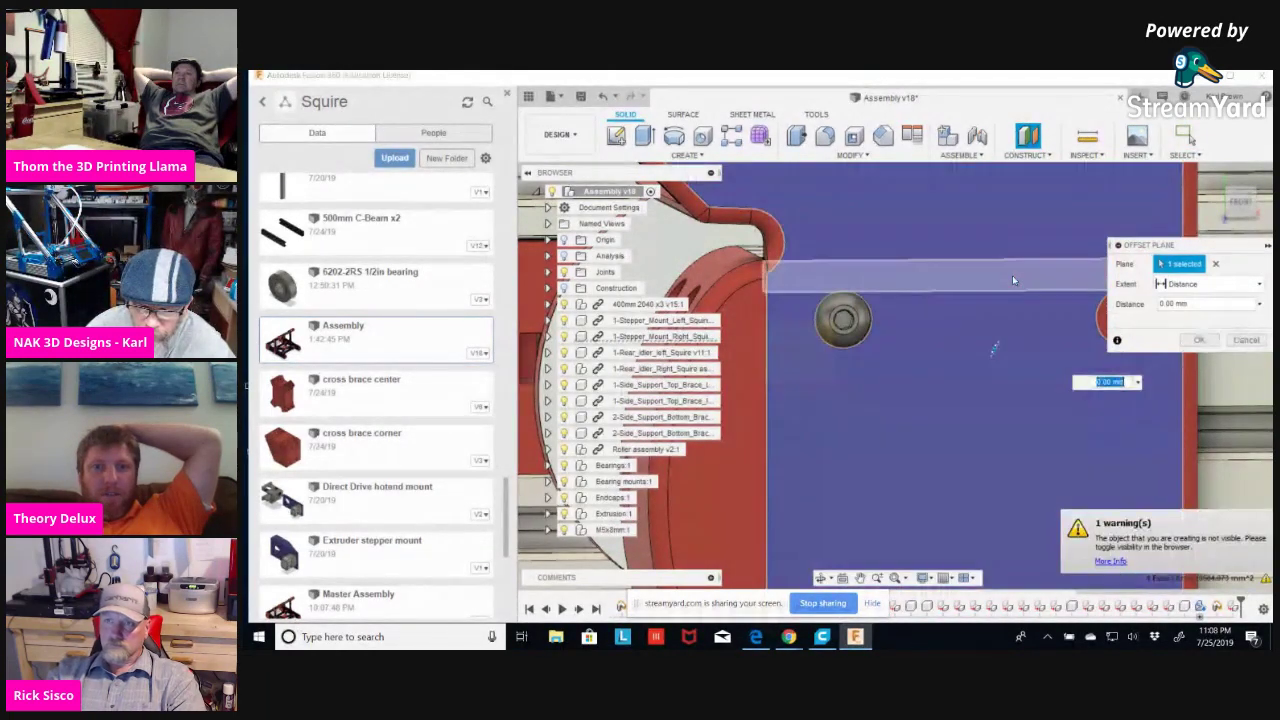
middle_click_drag(1012, 275, 845, 380, "shift")
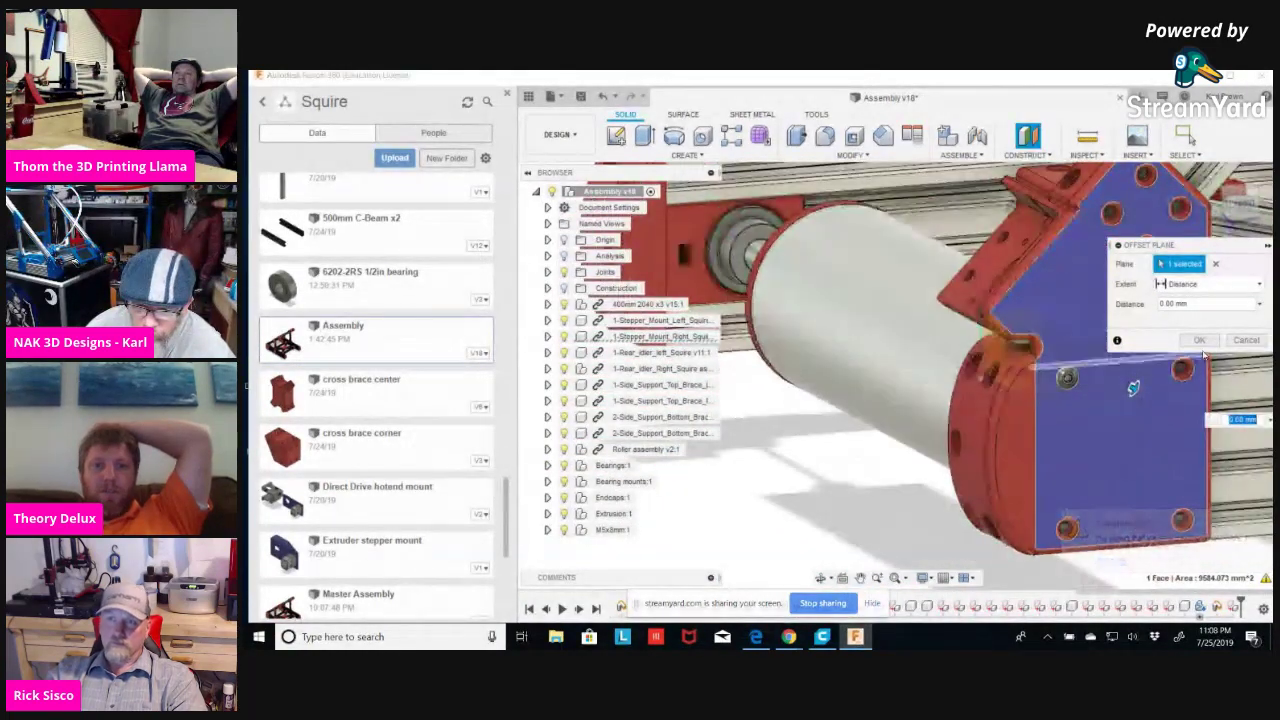
left_click(1259, 306)
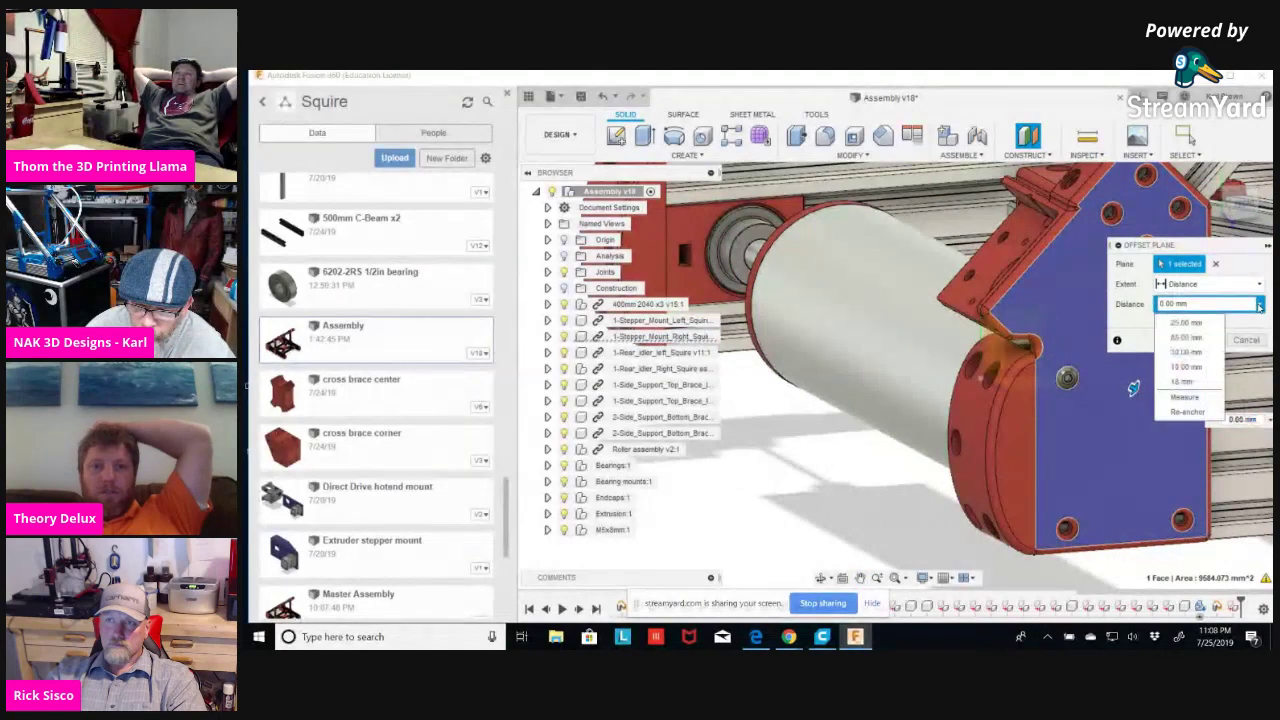
left_click(1202, 304)
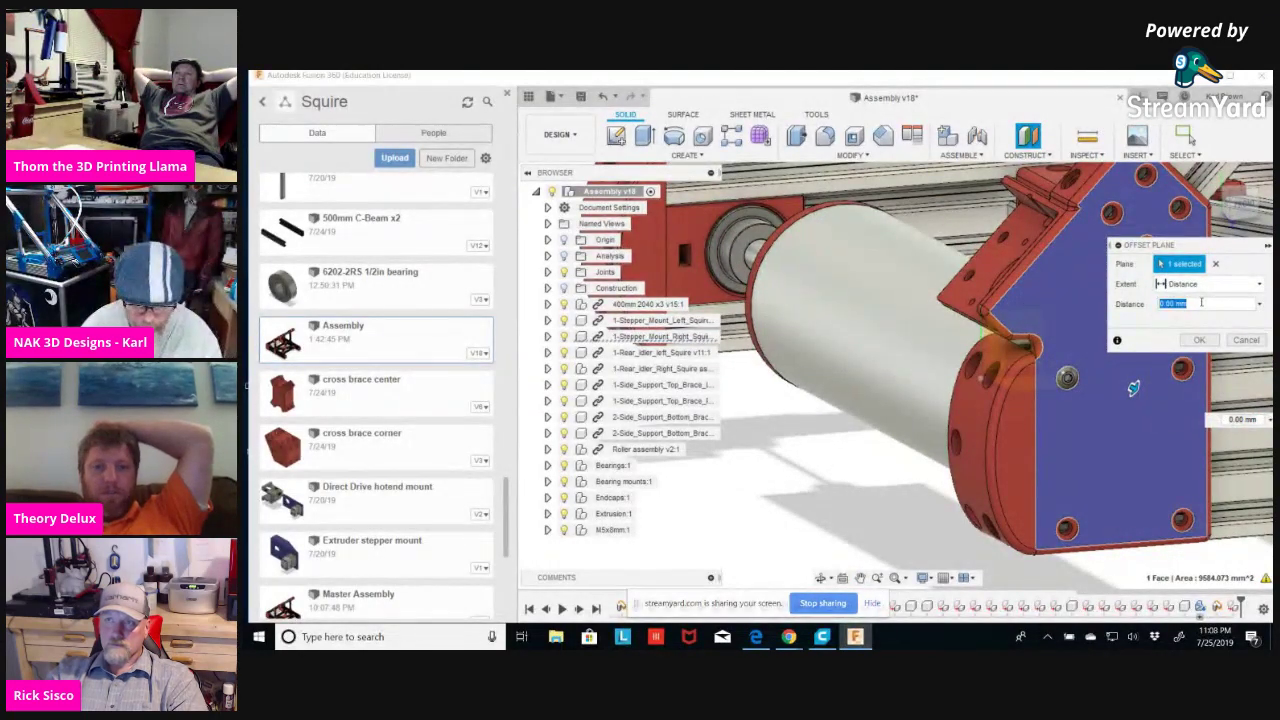
type("tol")
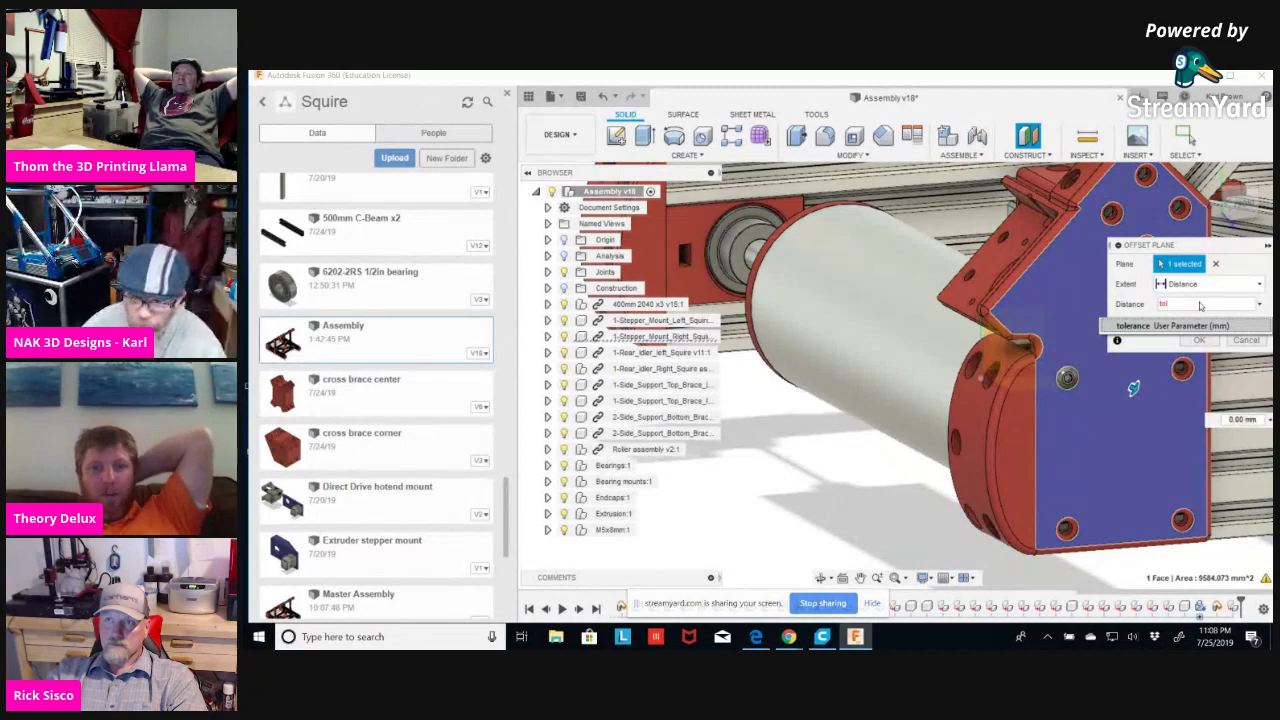
left_click(1159, 327)
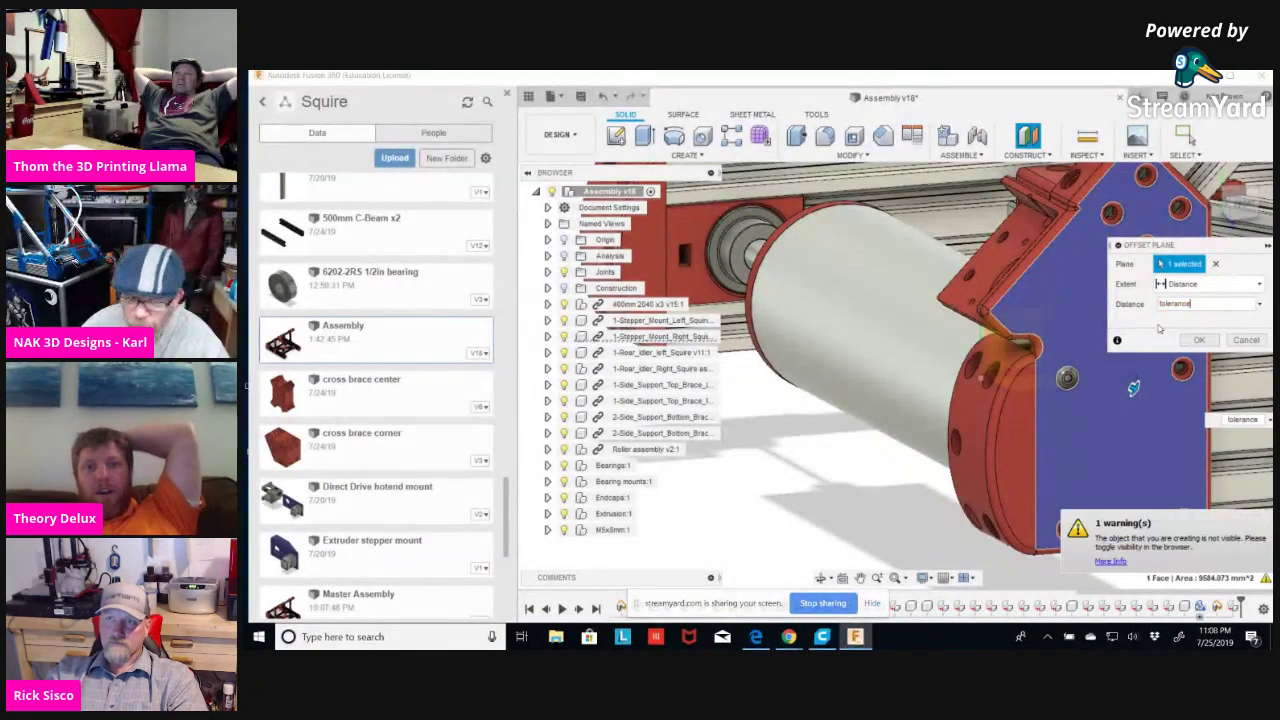
left_click(1195, 343)
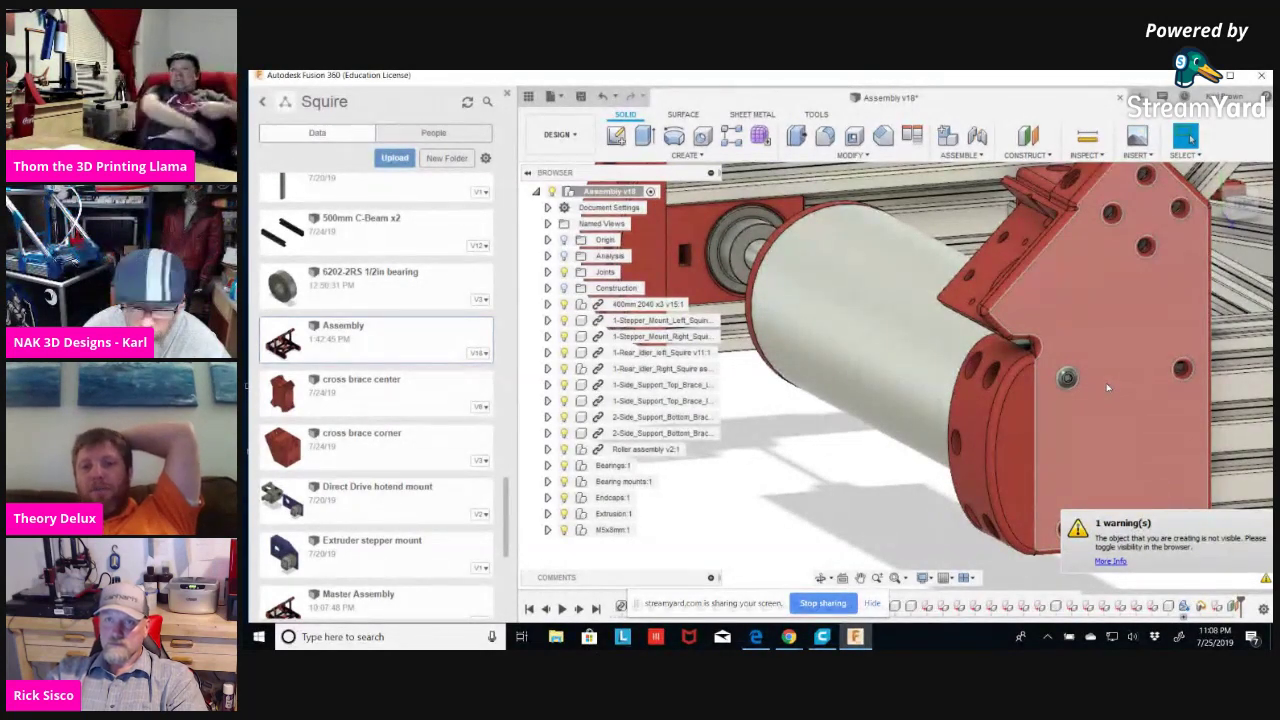
Select the Construction folder holding the new plane and orbit to view the bracket.
left_click(564, 291)
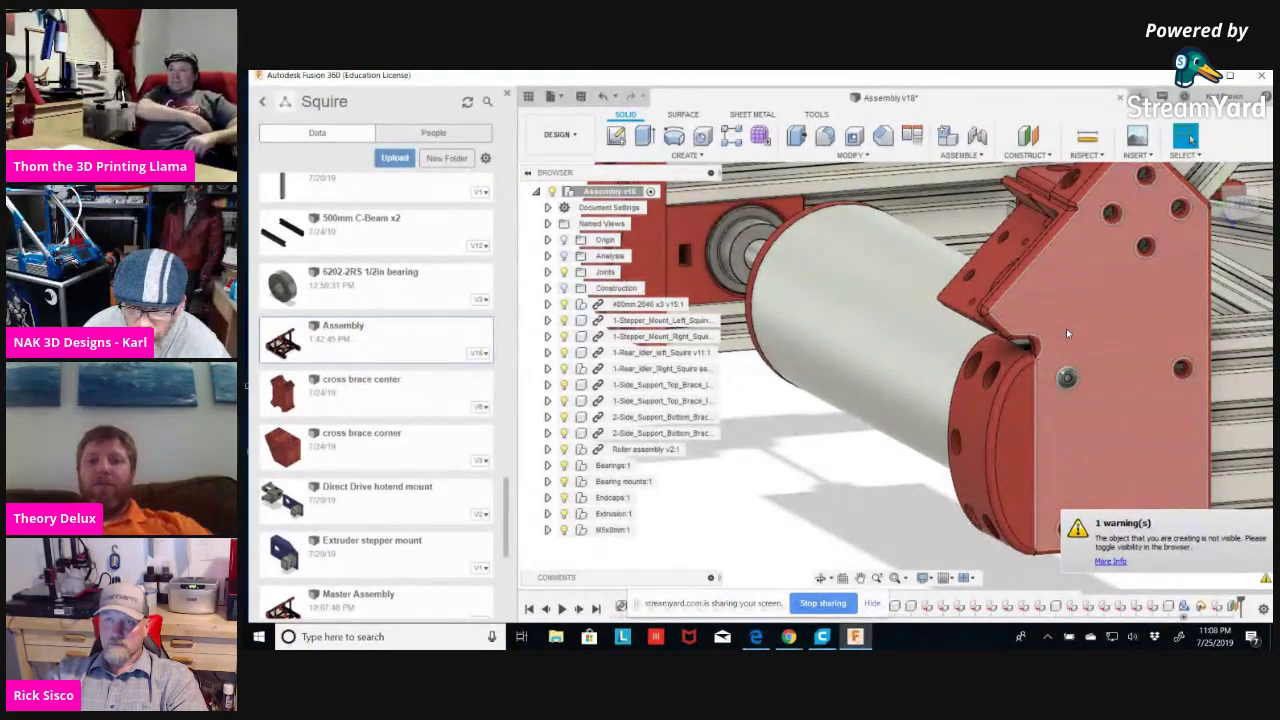
left_click_drag(1066, 334, 1067, 380)
middle_click_drag(845, 532, 844, 530, "shift")
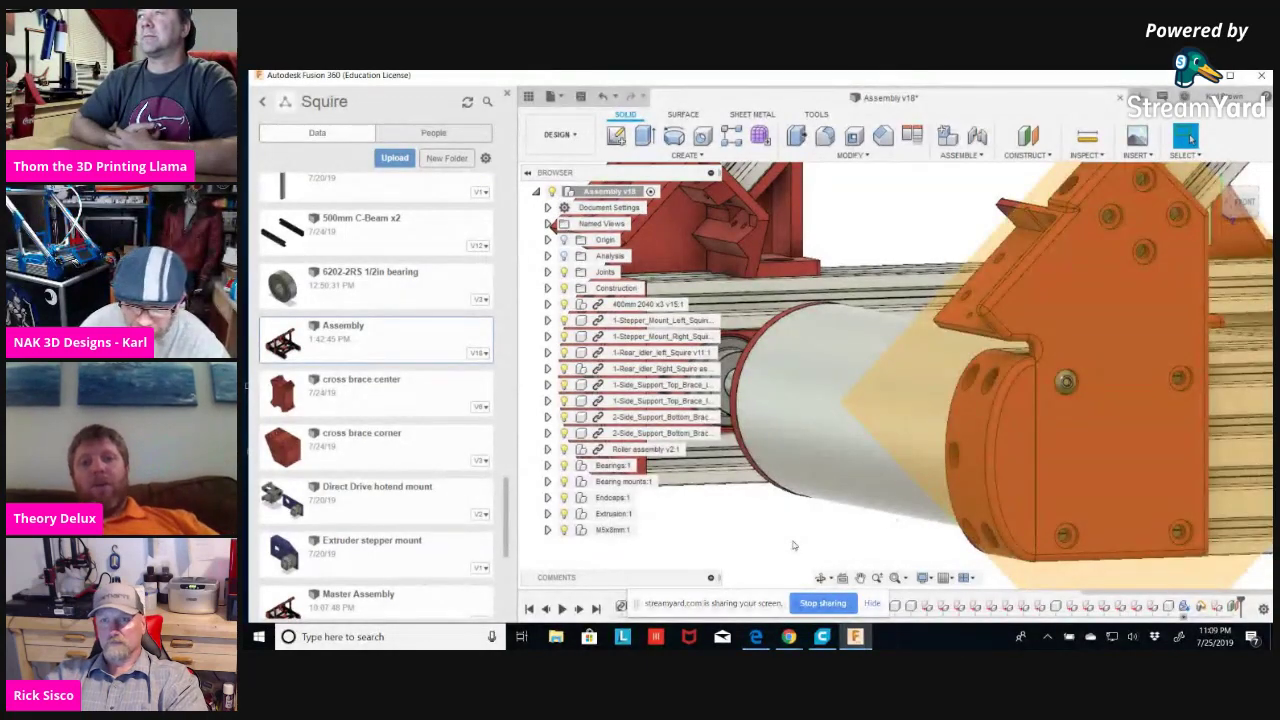
Hide the Construction folder and select the bracket hole edge to confirm its 5.00 mm radius.
left_click(564, 288)
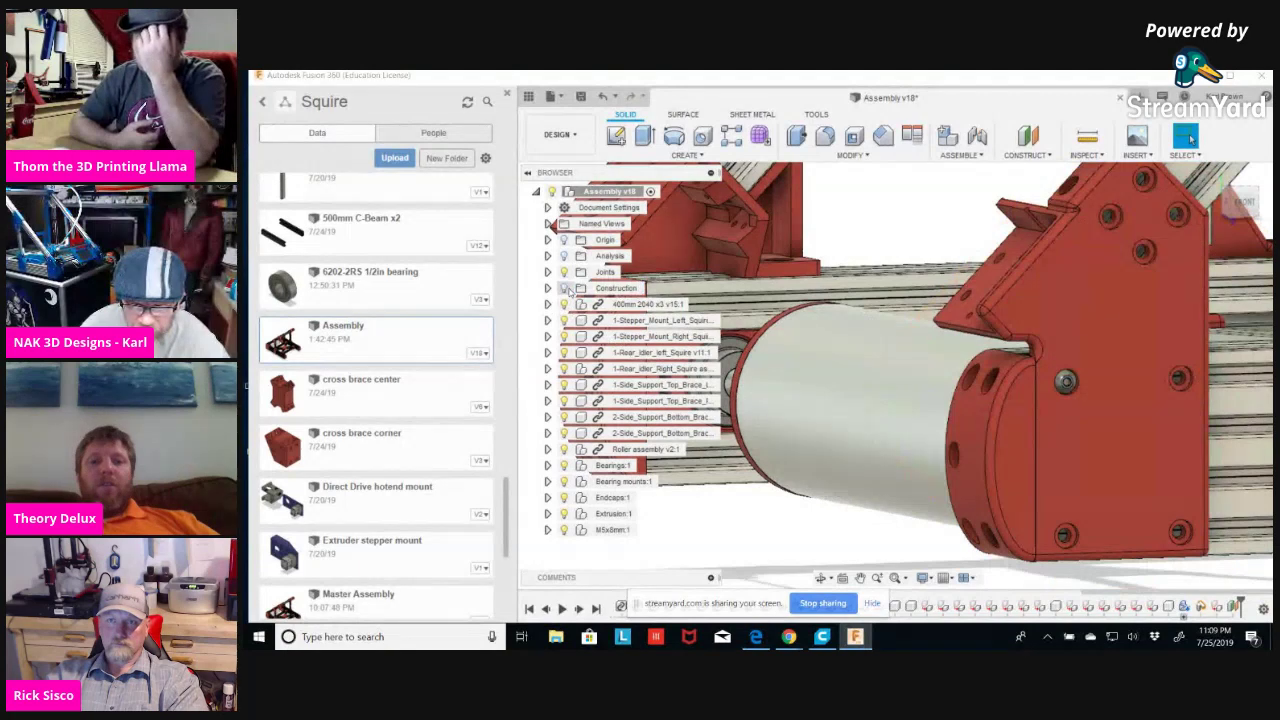
left_click(1154, 257)
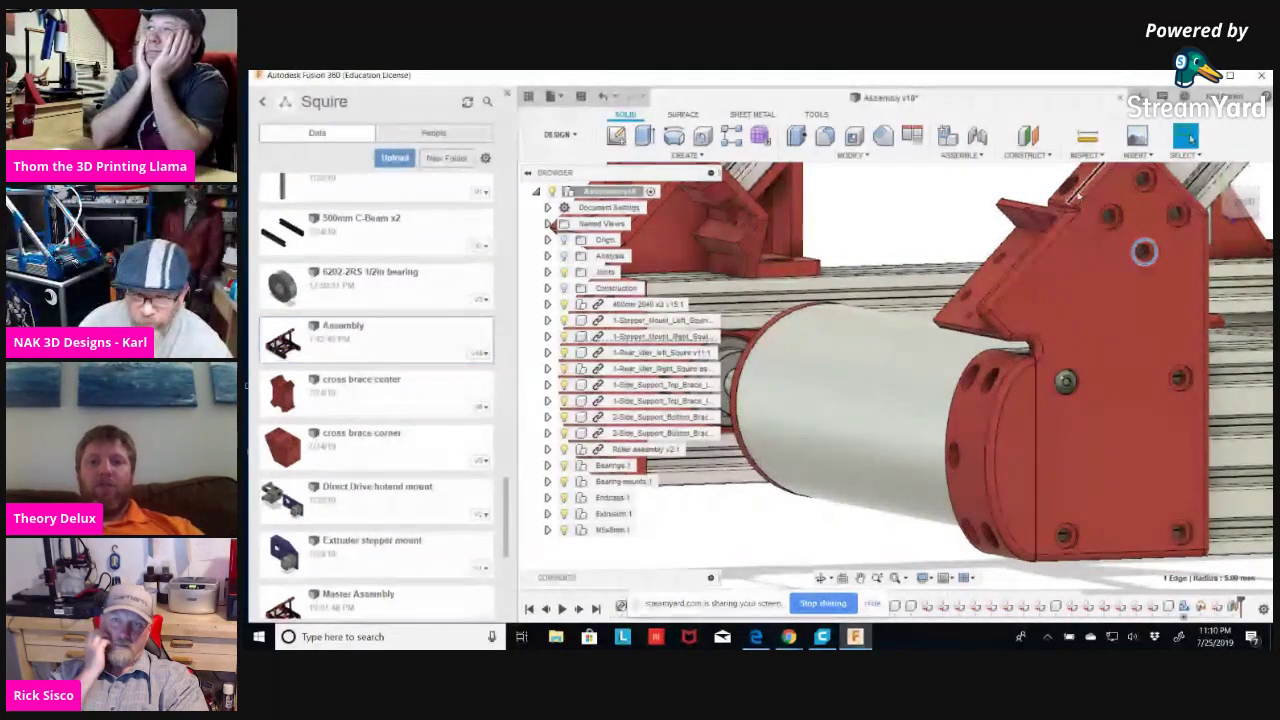
In Change Parameters, add user parameter m5offsethole with value 10 mm, then close the table.
left_click(867, 156)
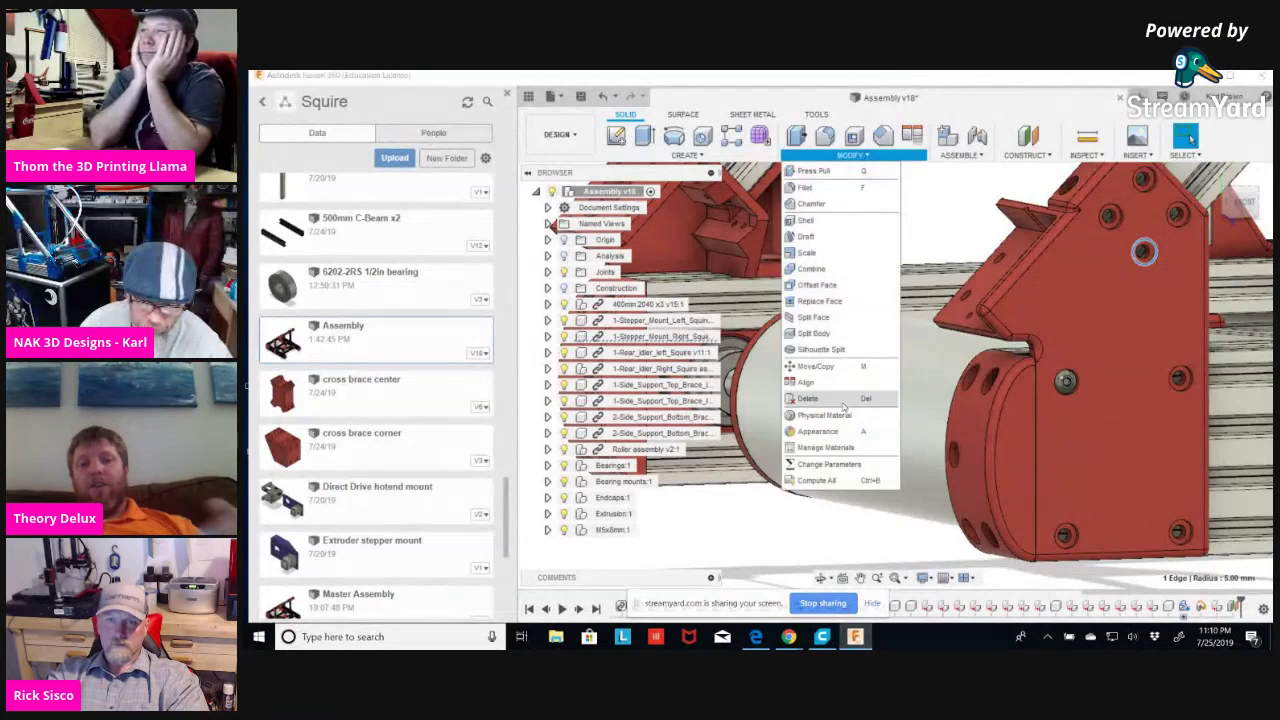
left_click(829, 464)
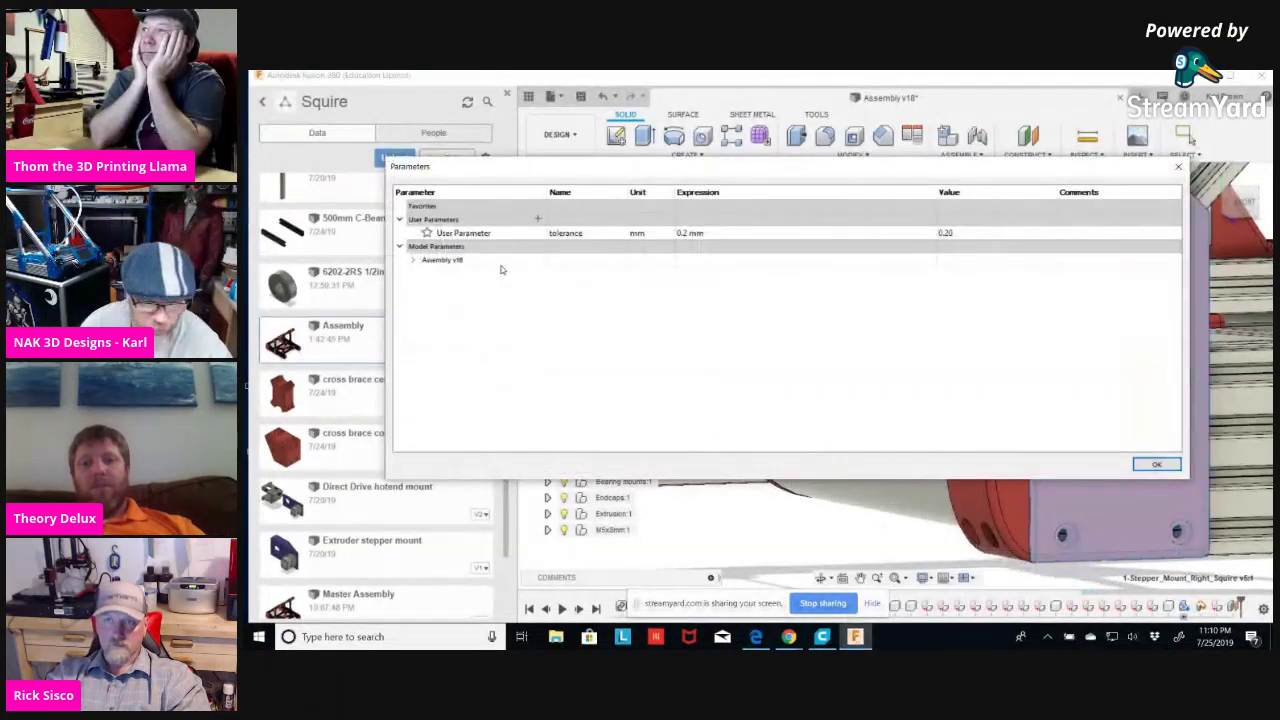
left_click(537, 218)
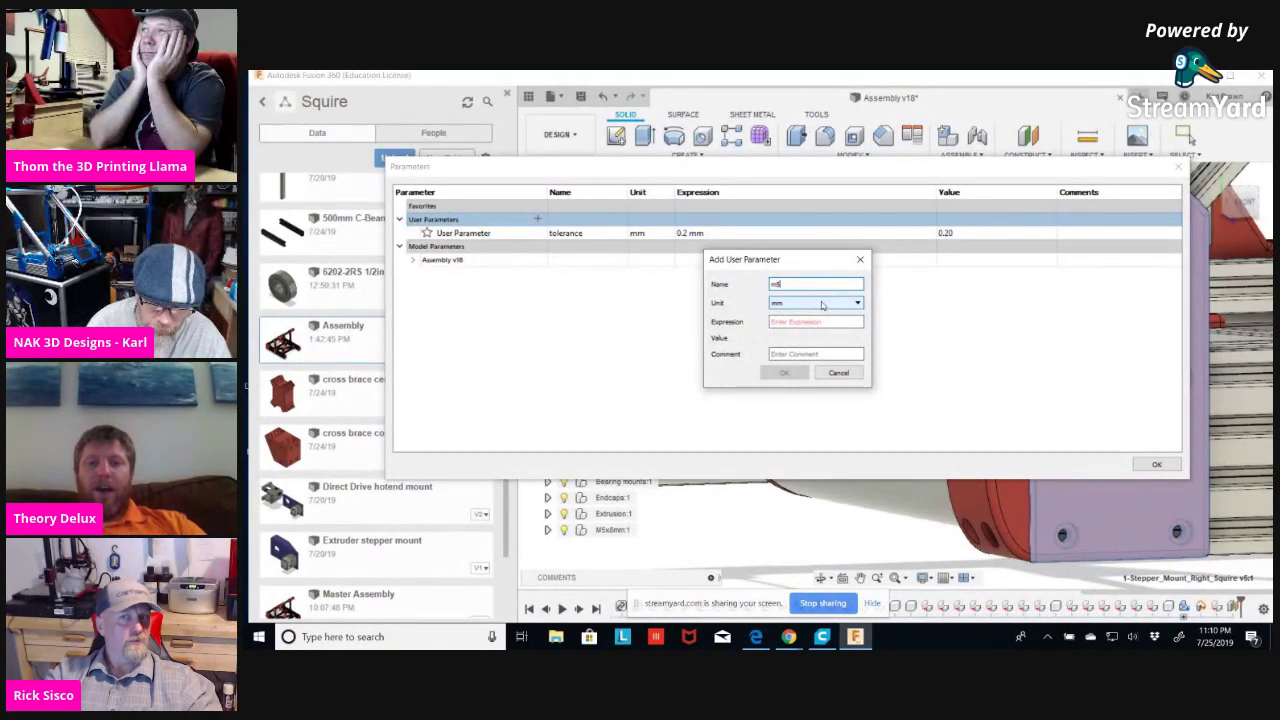
type("s")
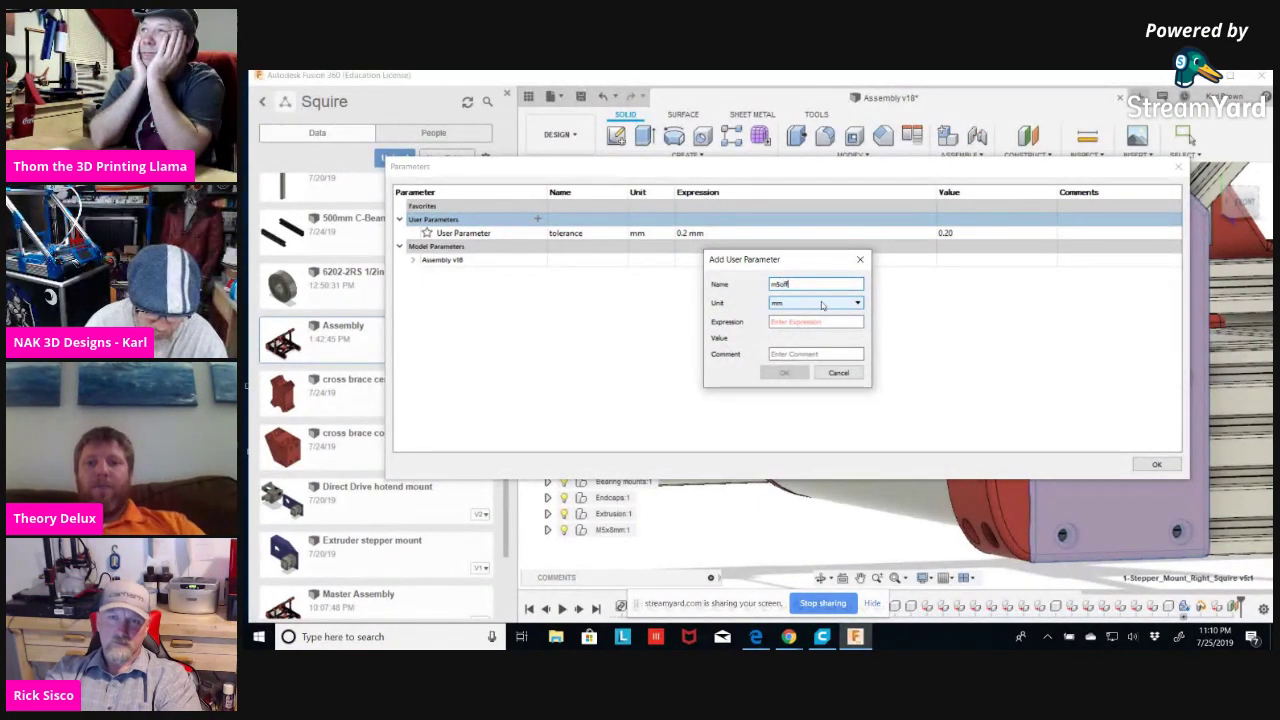
type("ffsethole")
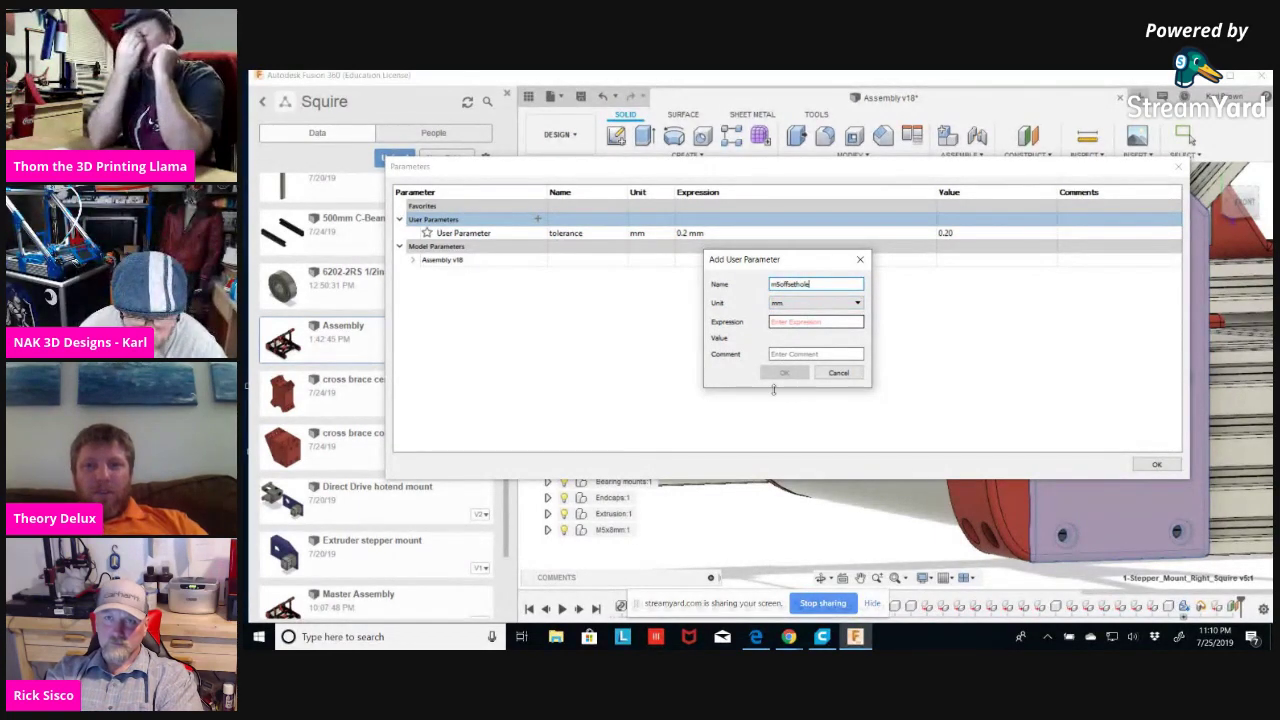
left_click(845, 321)
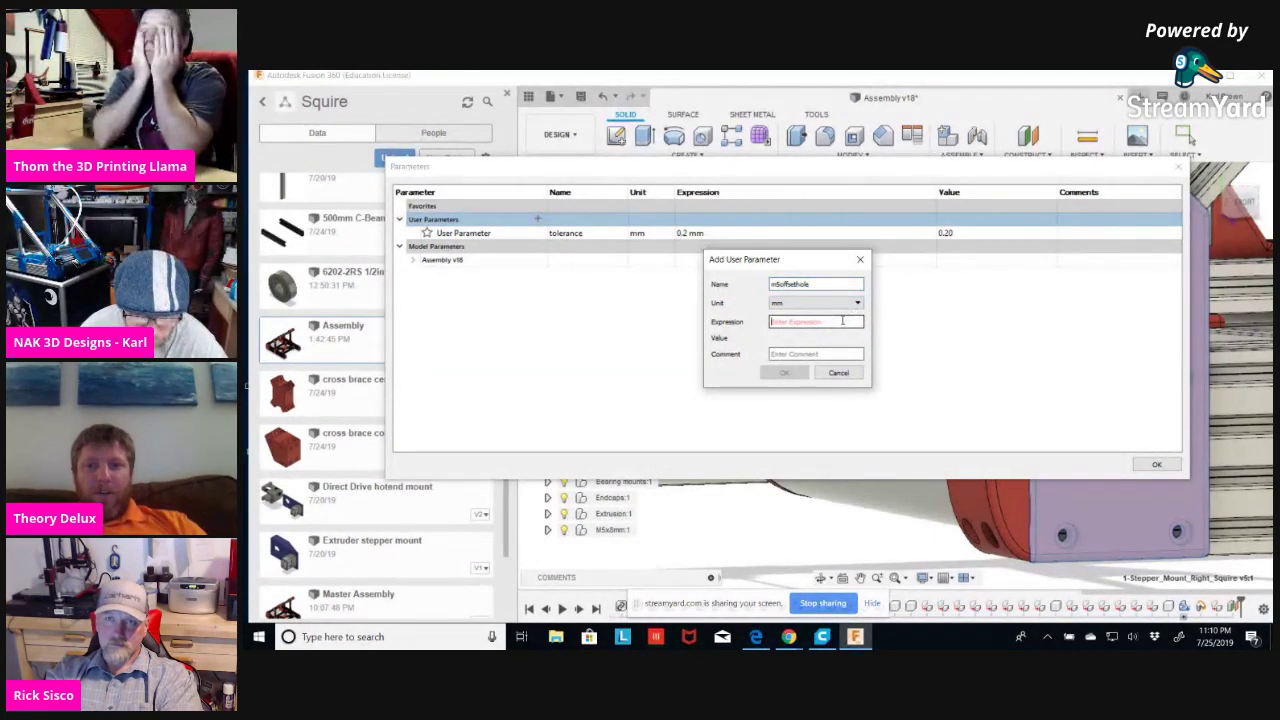
type("10")
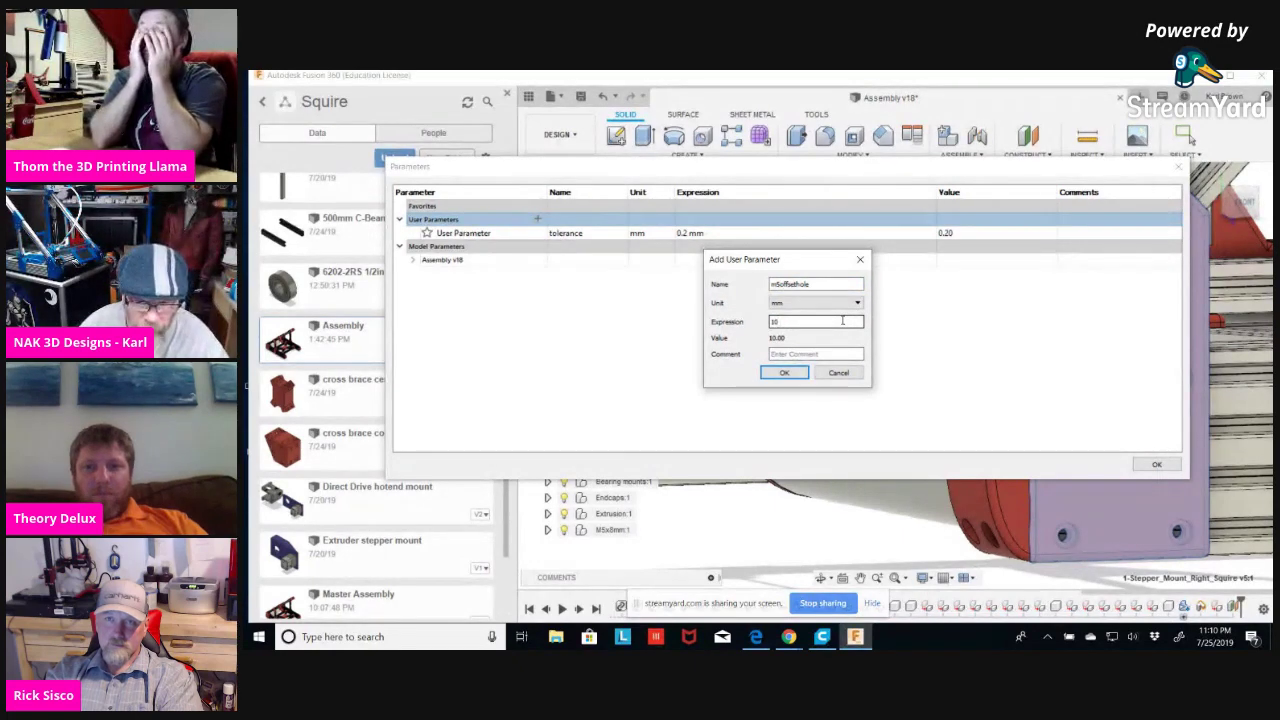
left_click(783, 373)
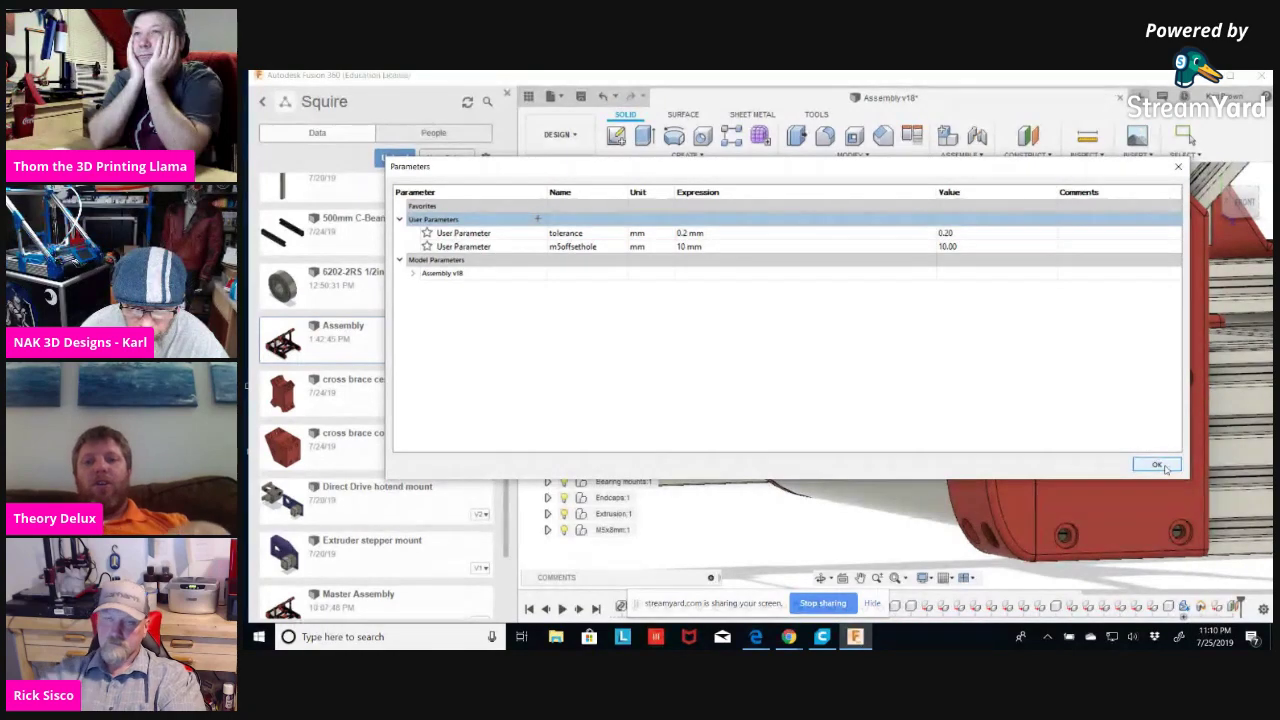
left_click(1157, 465)
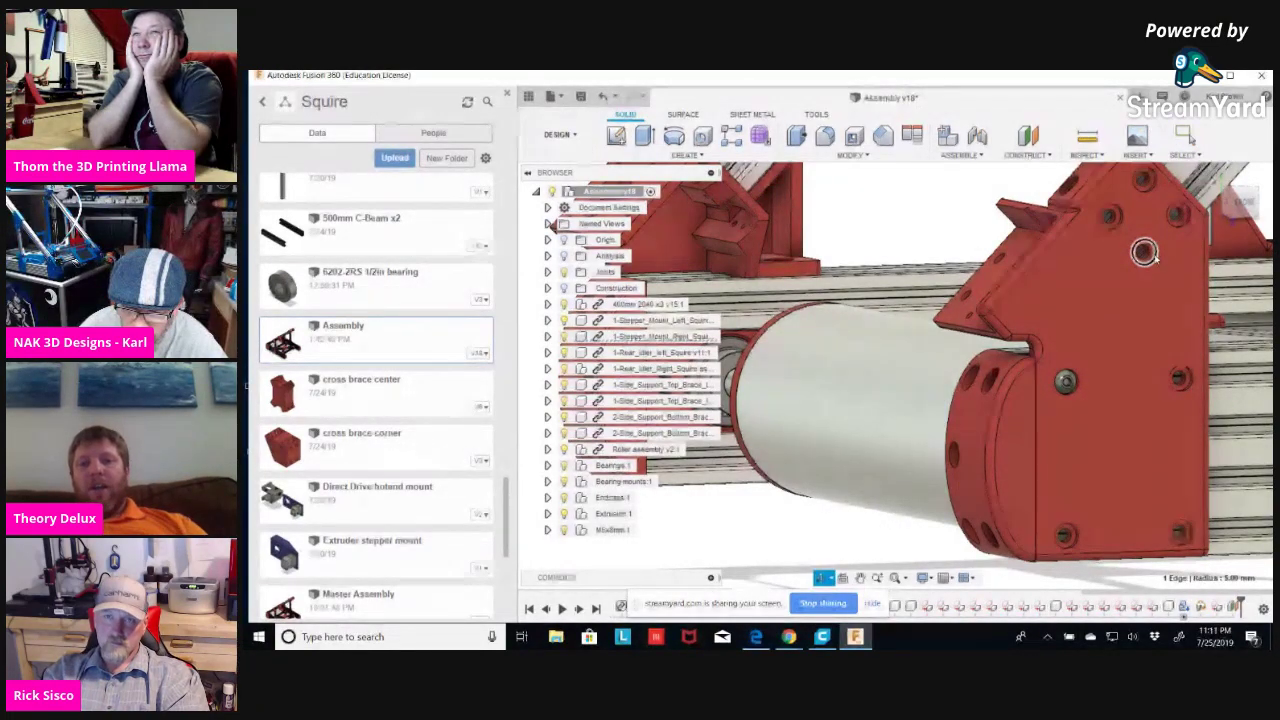
Inspect the bracket's mounting holes via their context menus, then orbit out to see both brackets.
right_click(1152, 254)
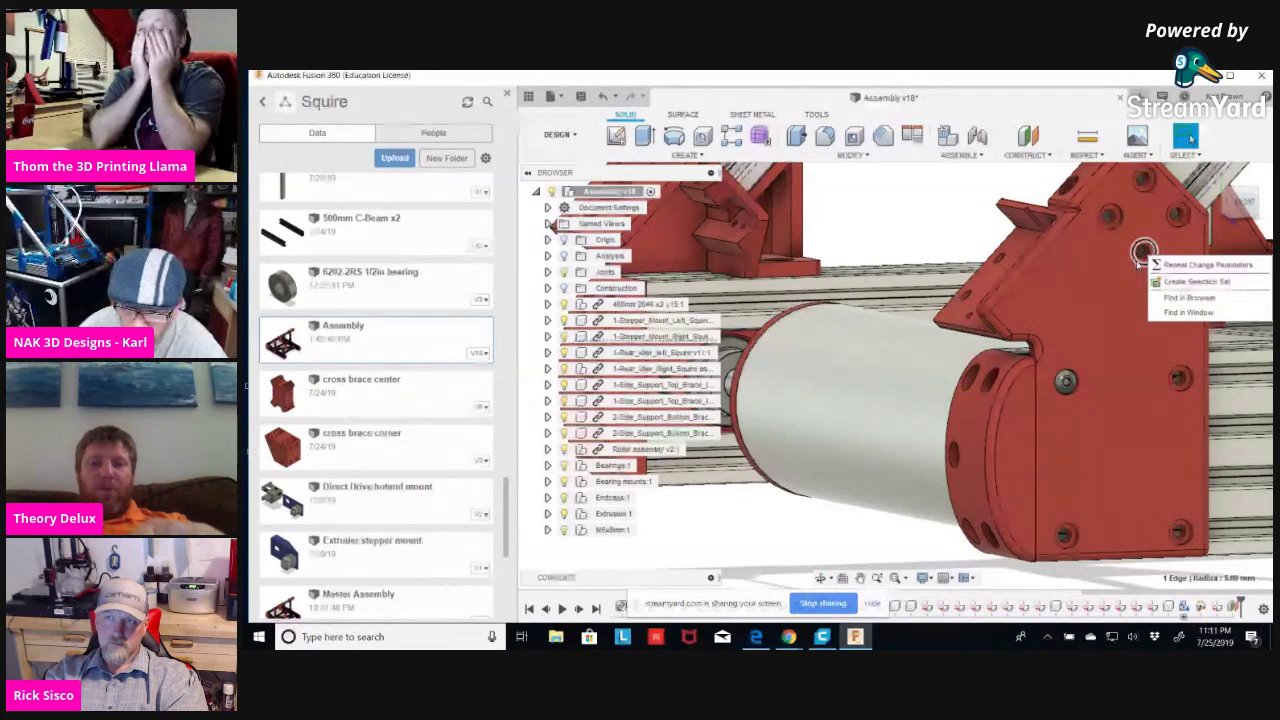
key("Escape")
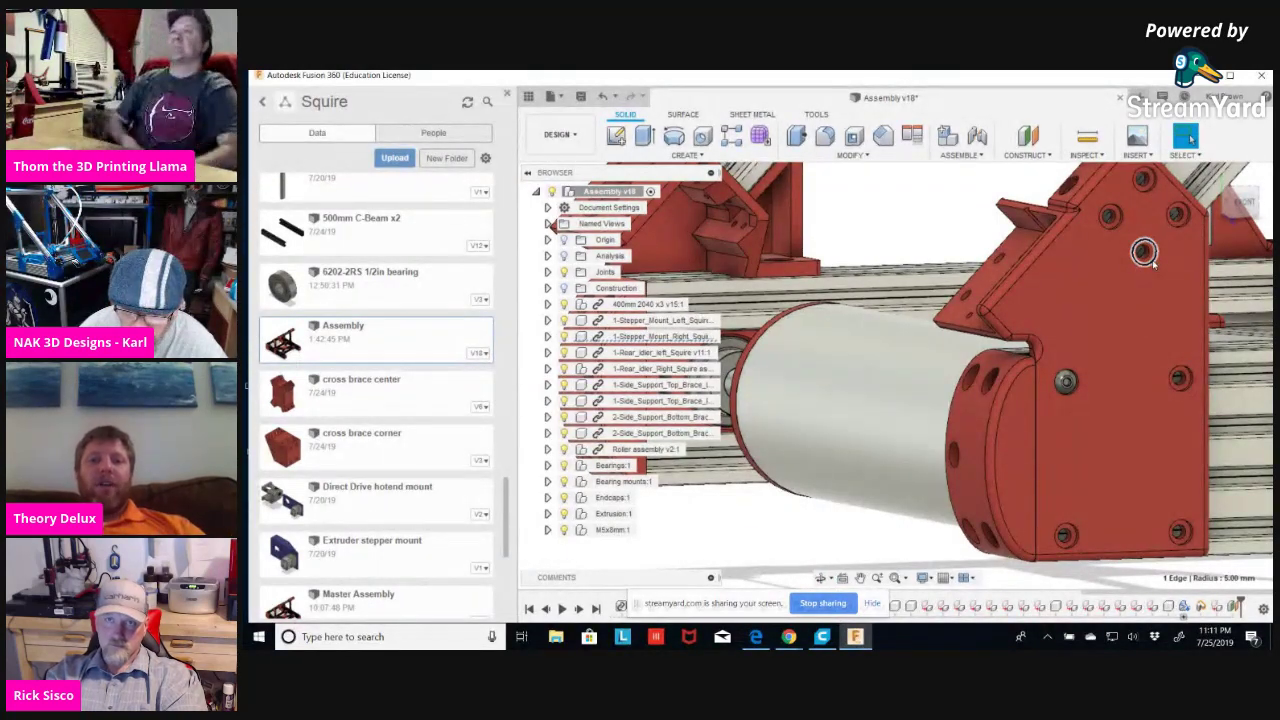
right_click(1148, 263)
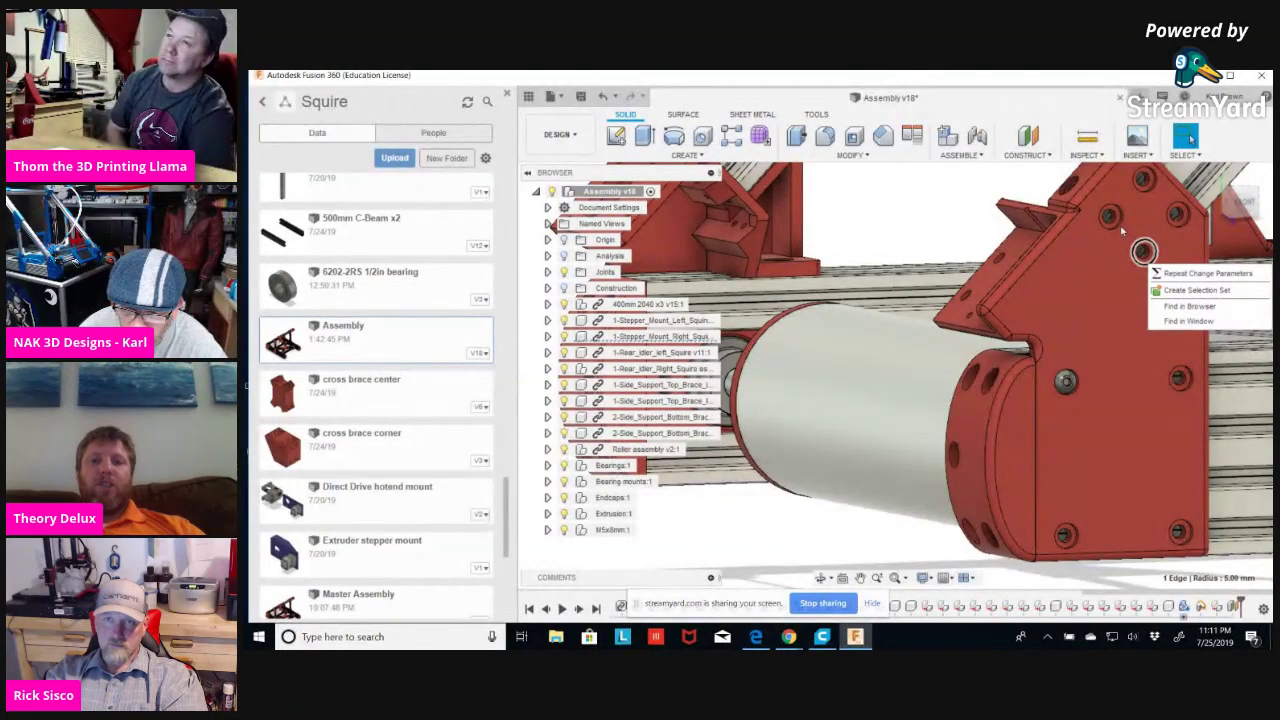
left_click(1119, 225)
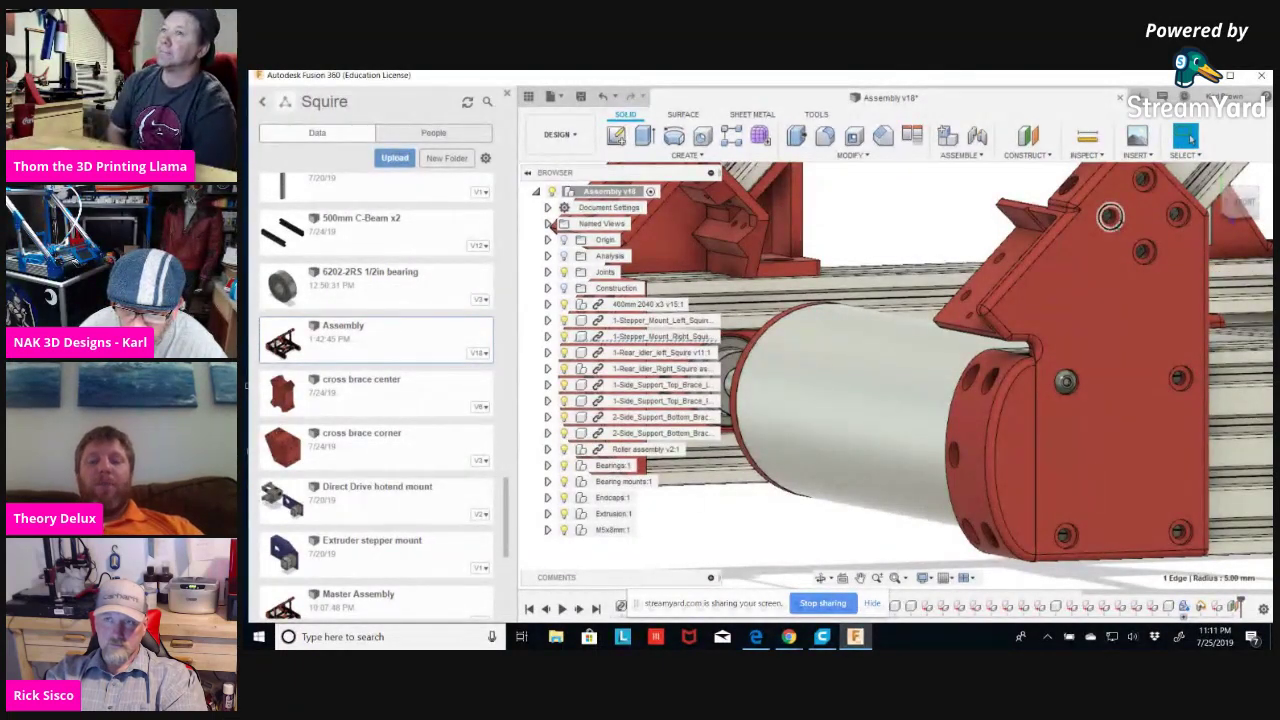
right_click(1118, 228)
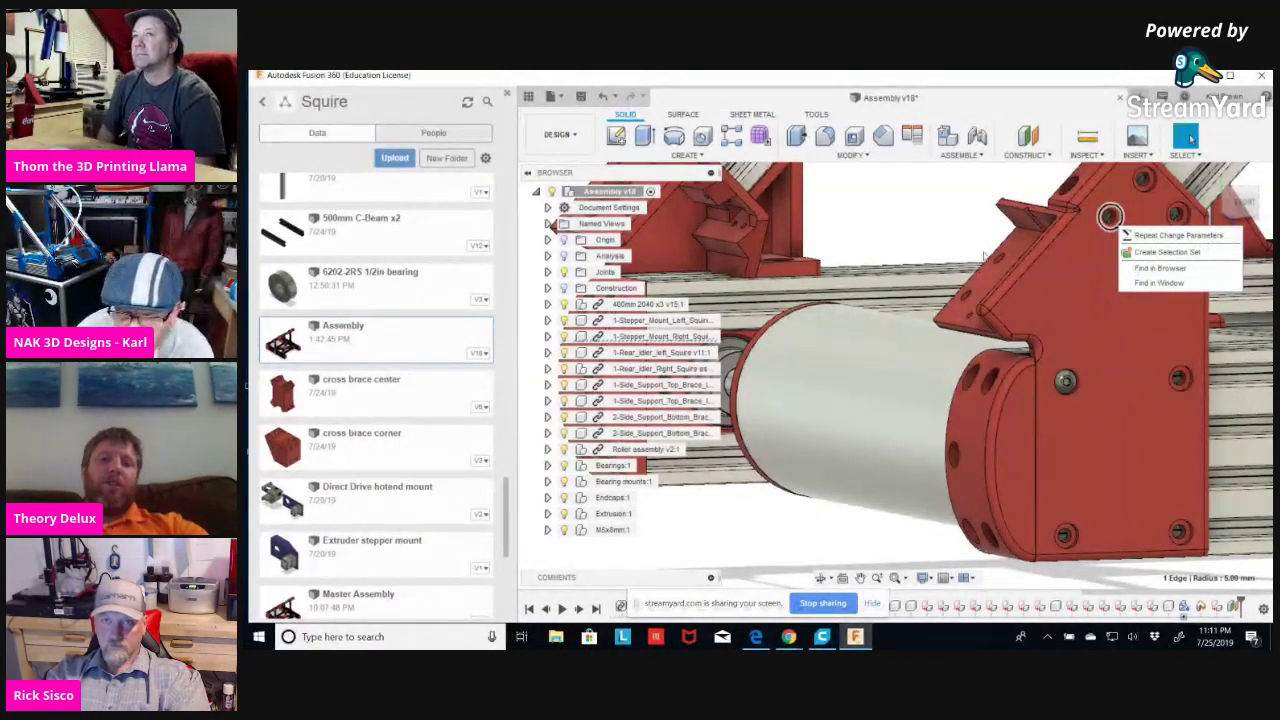
left_click(965, 222)
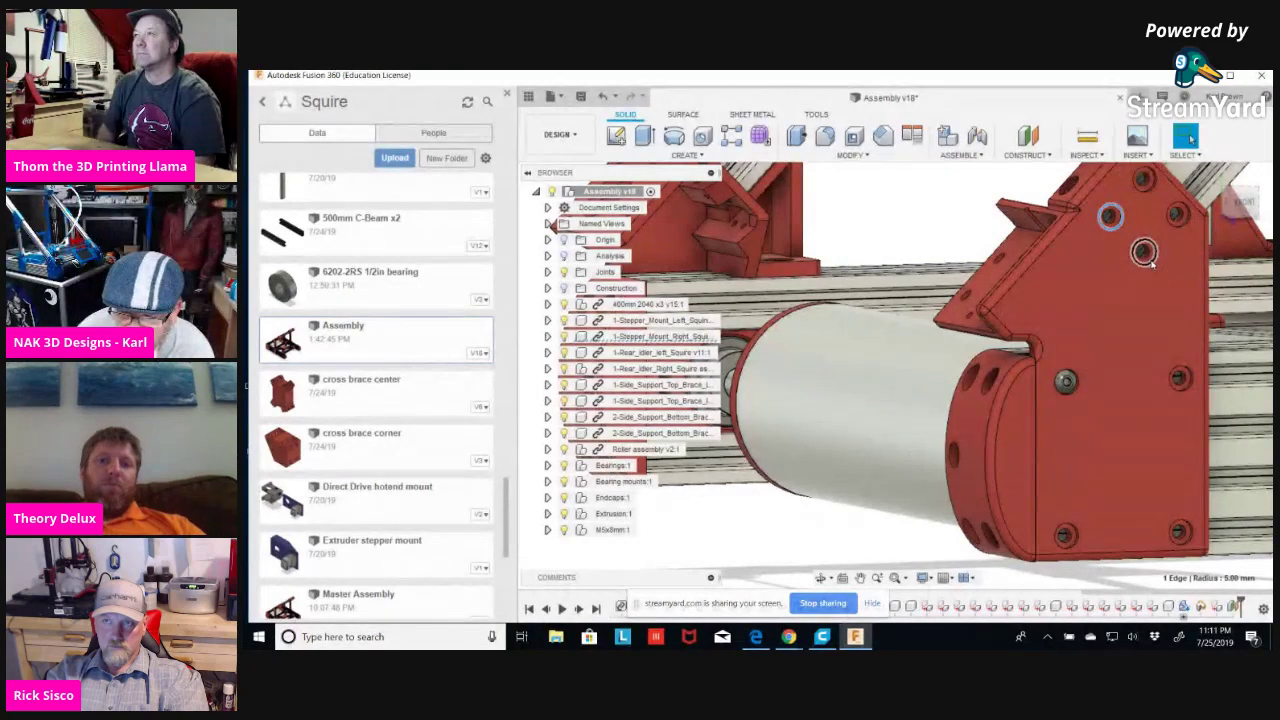
left_click(1148, 258)
right_click(1151, 263)
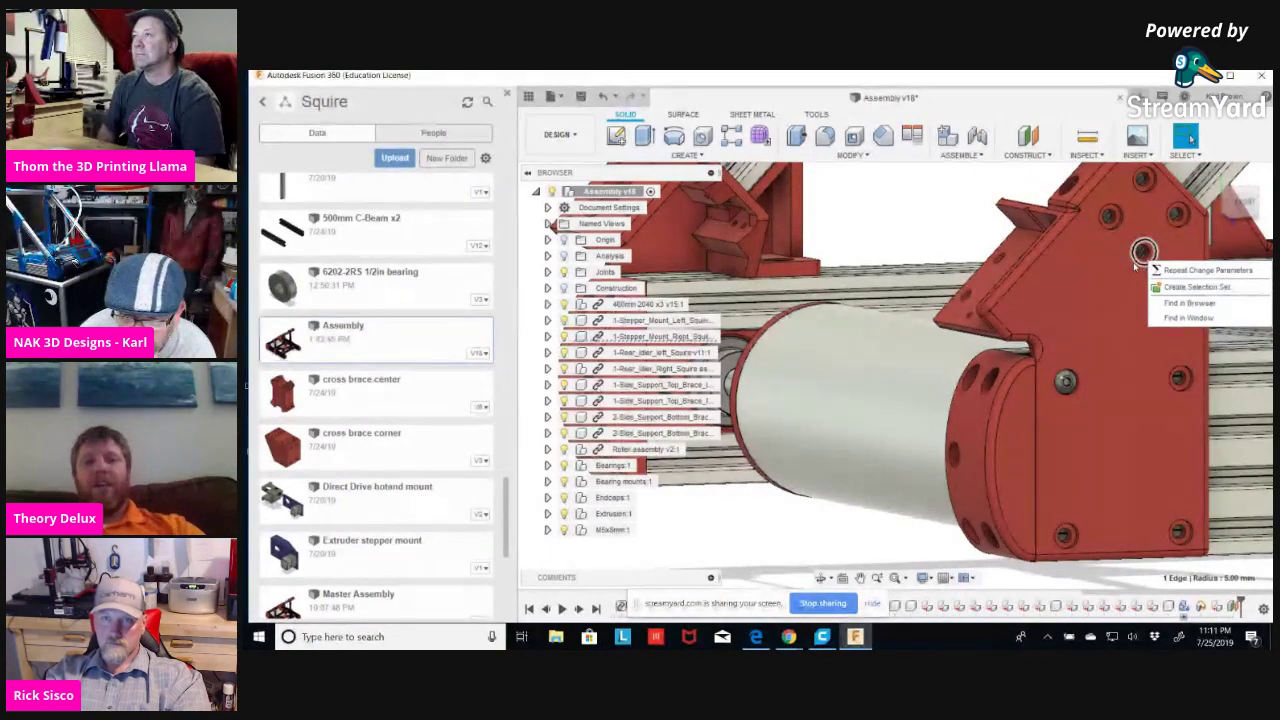
left_click(1141, 264)
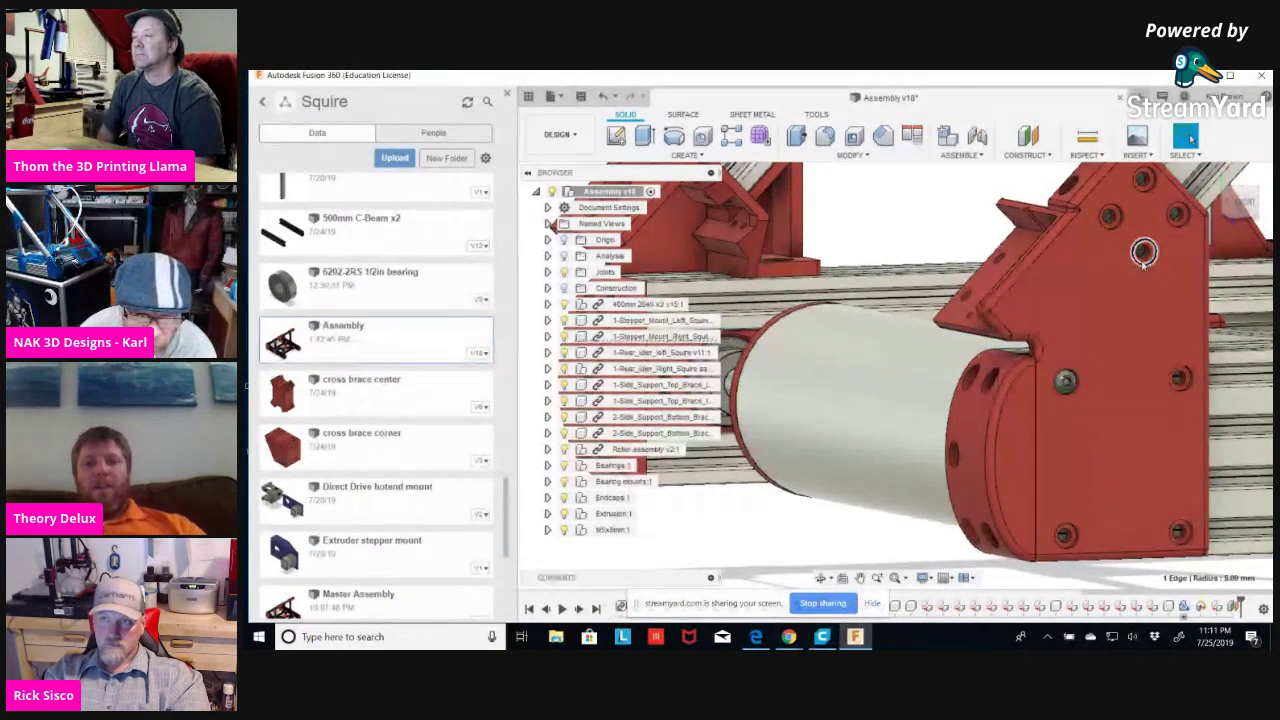
middle_click_drag(1117, 316, 980, 296, "shift")
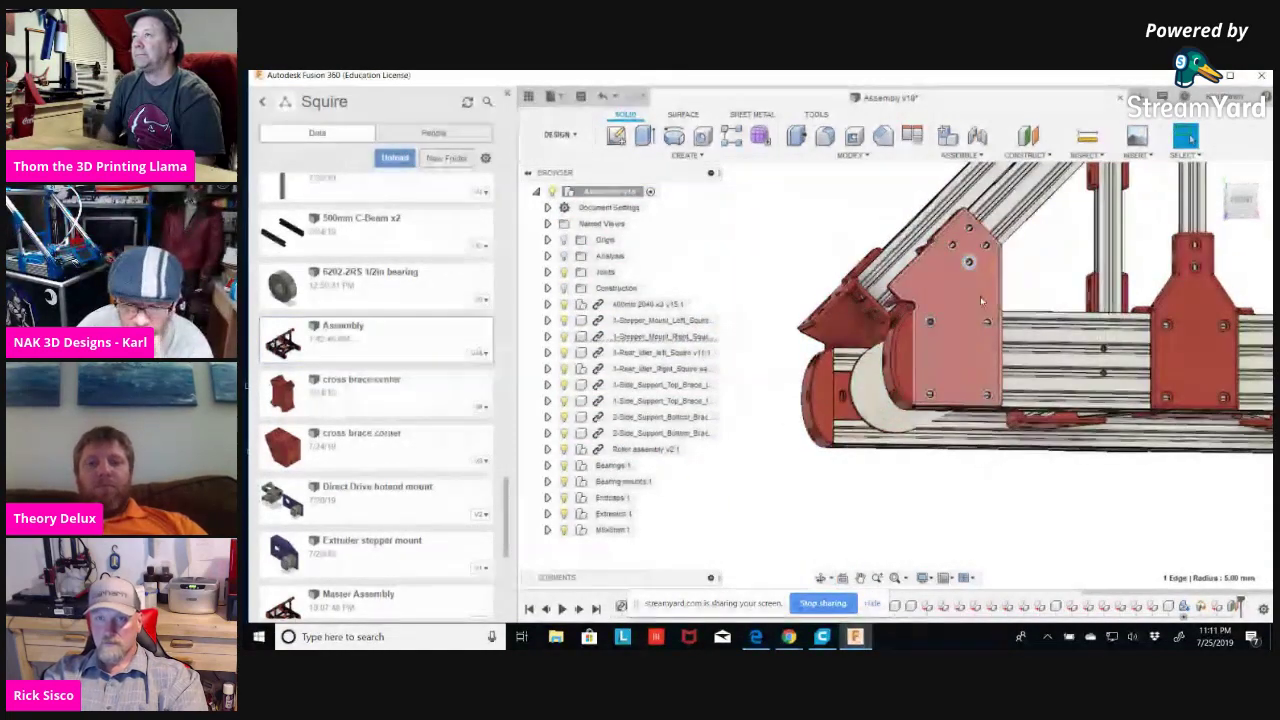
Undo the Change Parameters edit and close Fusion 360, answering the close prompt.
scroll(981, 300, "up", 5)
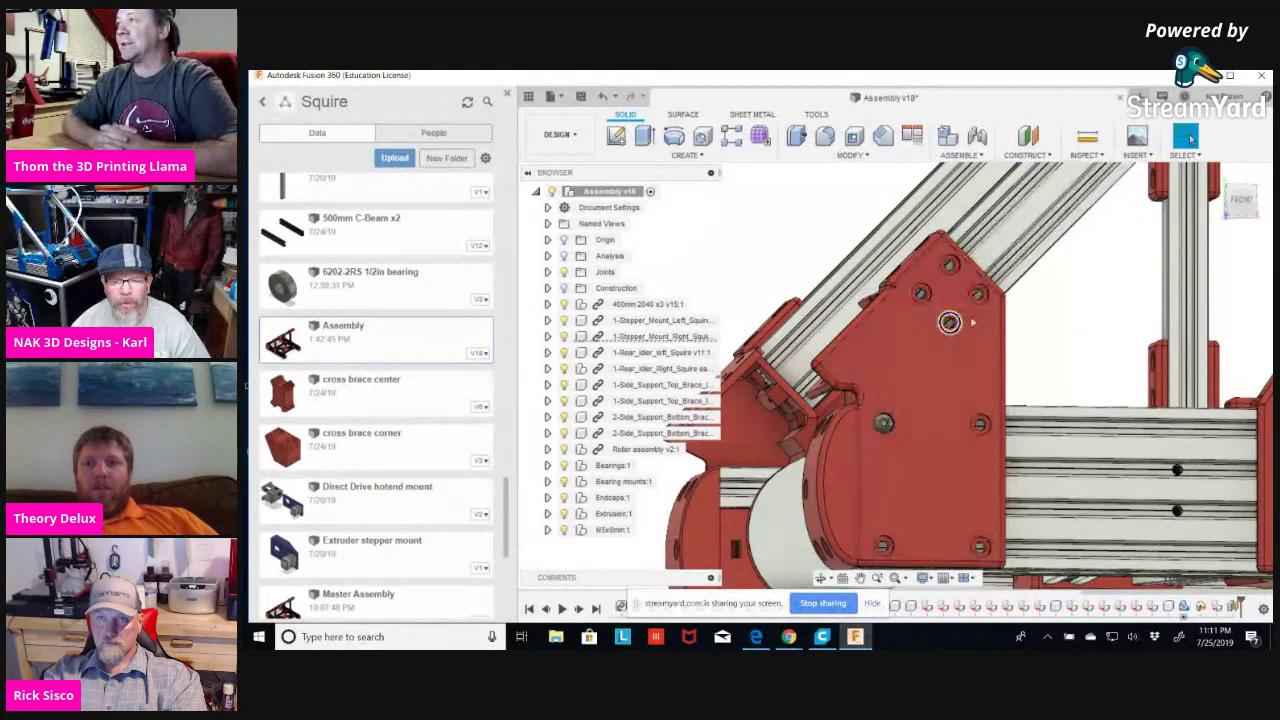
middle_click_drag(1054, 333, 1071, 333, "shift")
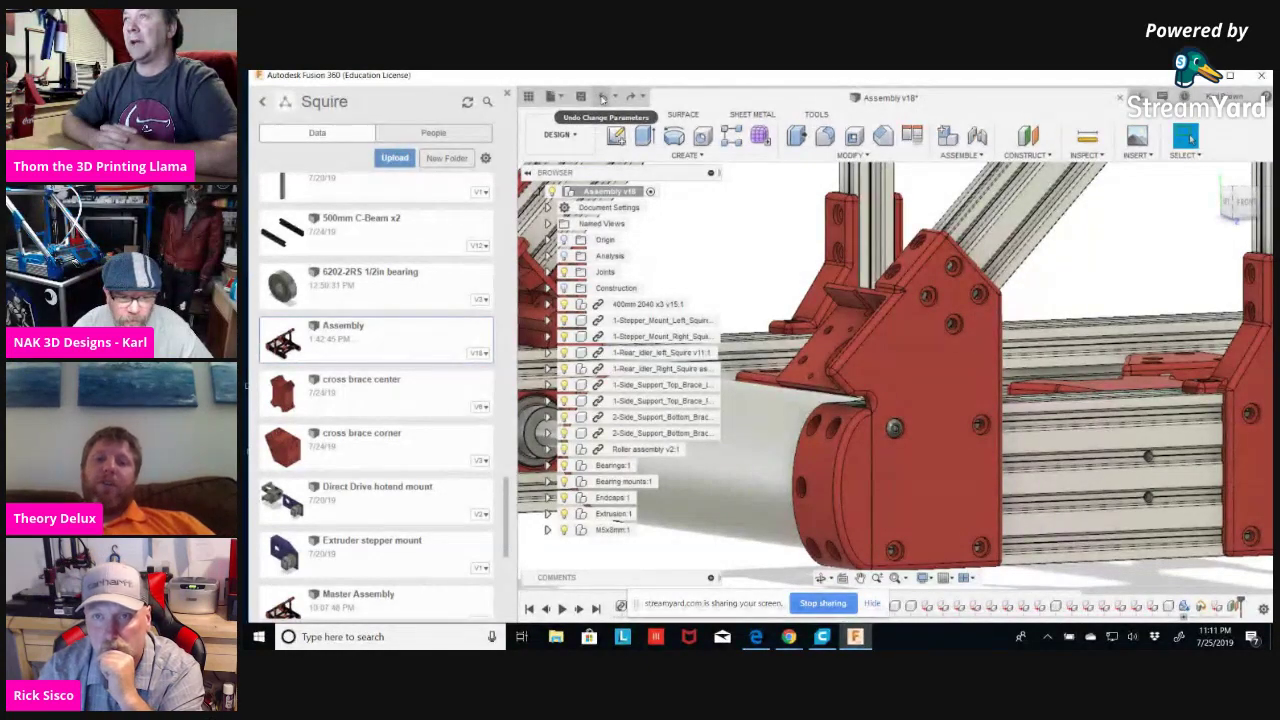
left_click(602, 97)
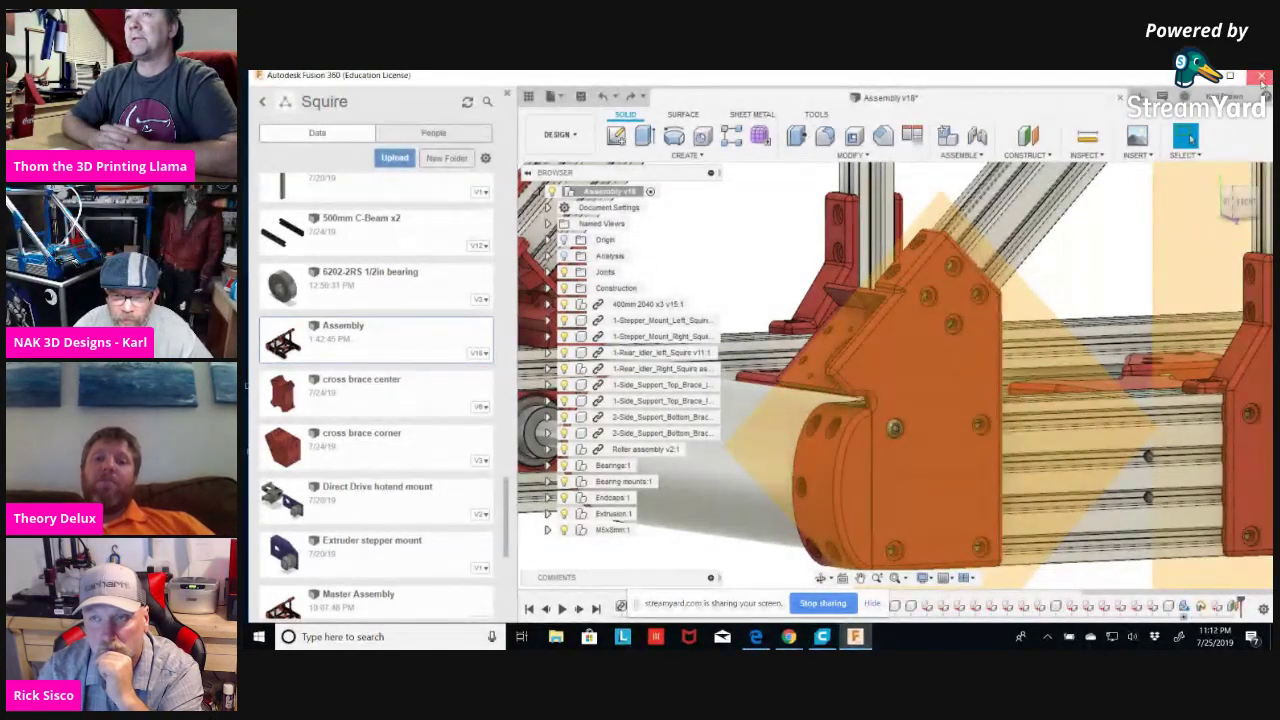
left_click(766, 372)
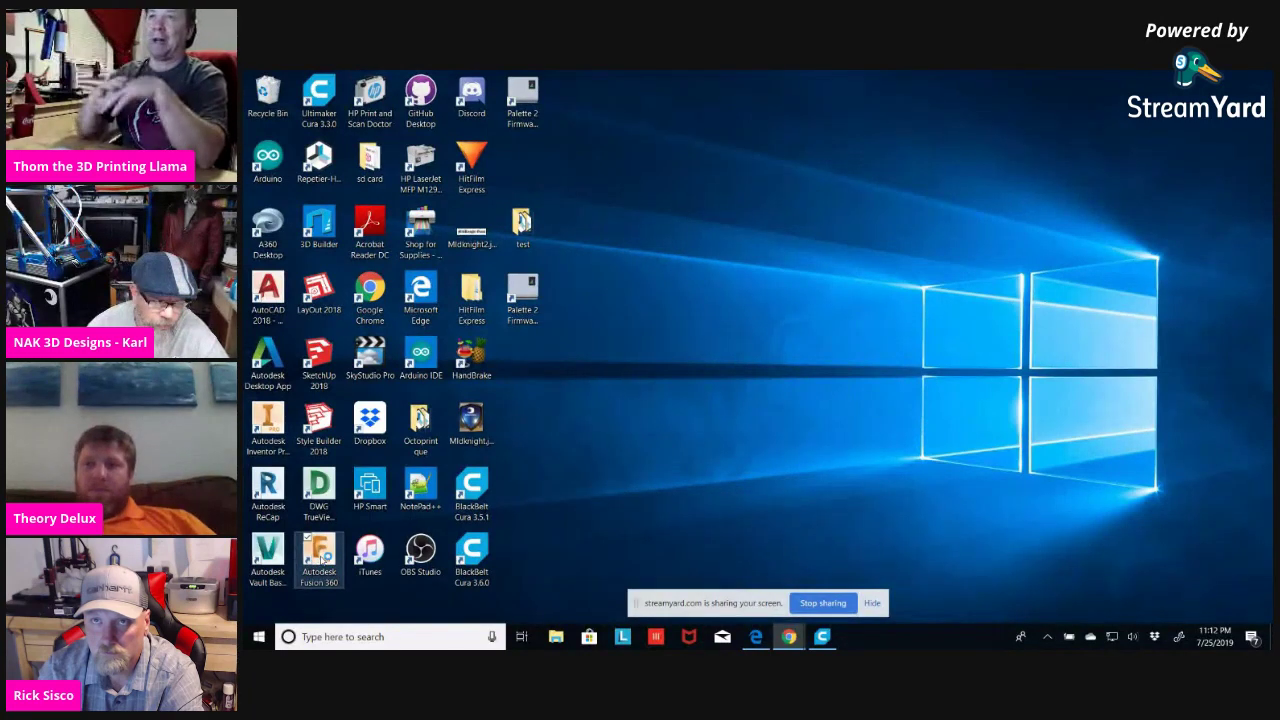
Relaunch Autodesk Fusion 360 from its desktop shortcut.
double_click(320, 558)
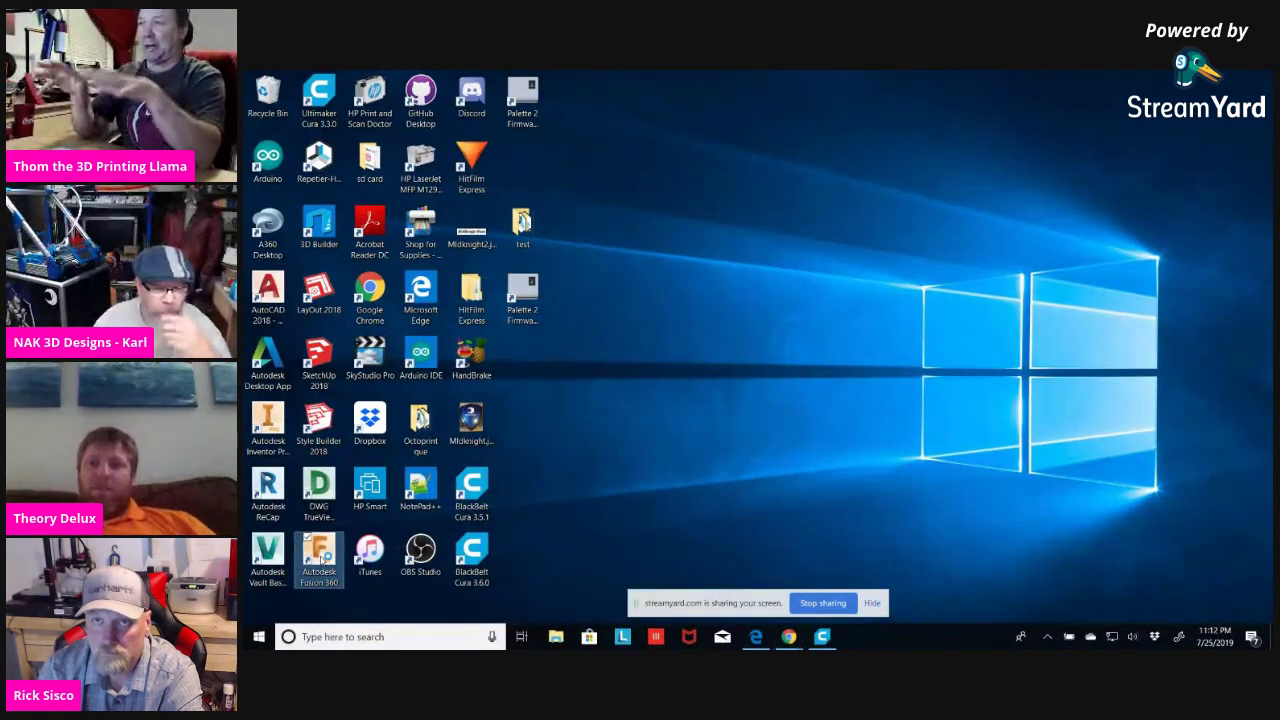